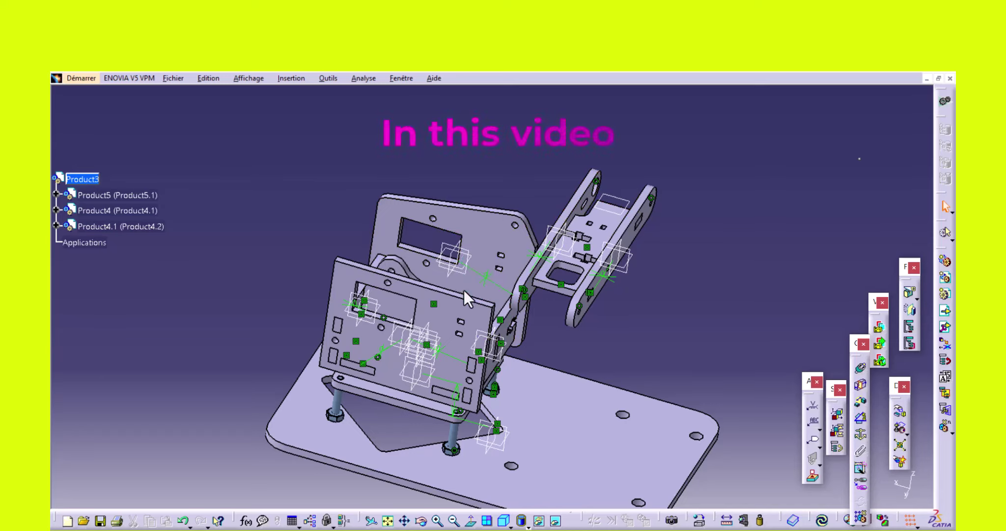
Step: Use the compass to move the Product4.1 arm part onto the top of the back plate
mouse_move(462, 290)
mouse_down()
mouse_move(601, 239)
mouse_move(581, 265)
mouse_up()
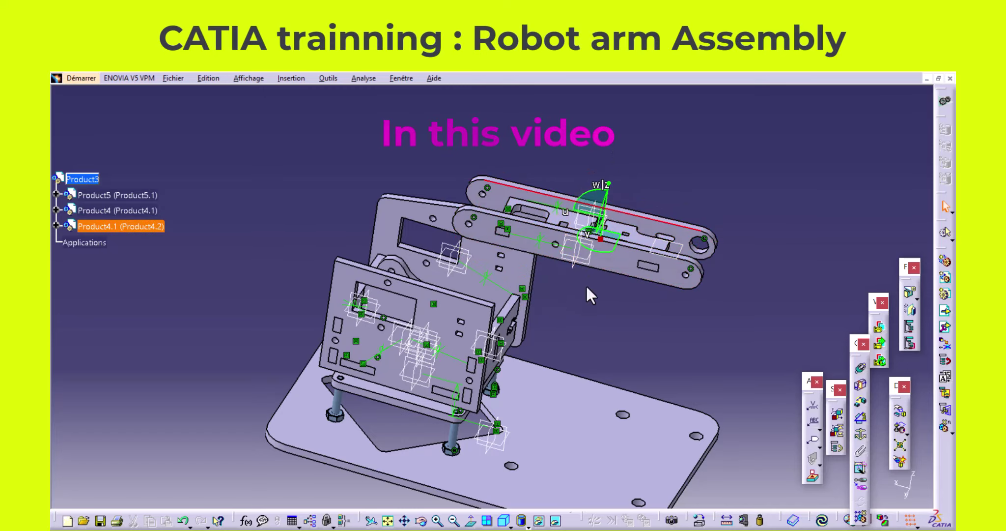
mouse_move(588, 335)
middle_down()
mouse_move(487, 358)
mouse_move(512, 258)
middle_up()
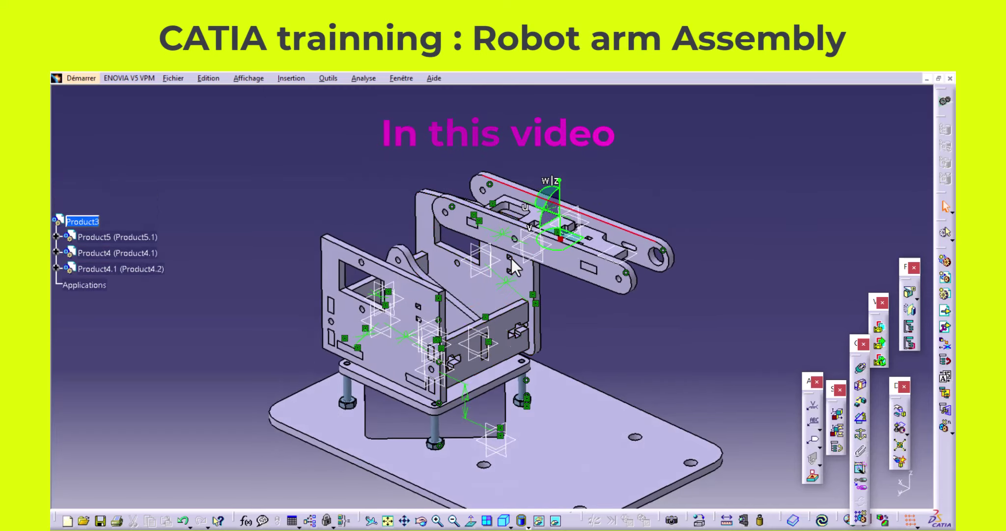
mouse_move(569, 241)
mouse_down()
mouse_move(395, 208)
mouse_move(362, 216)
mouse_up()
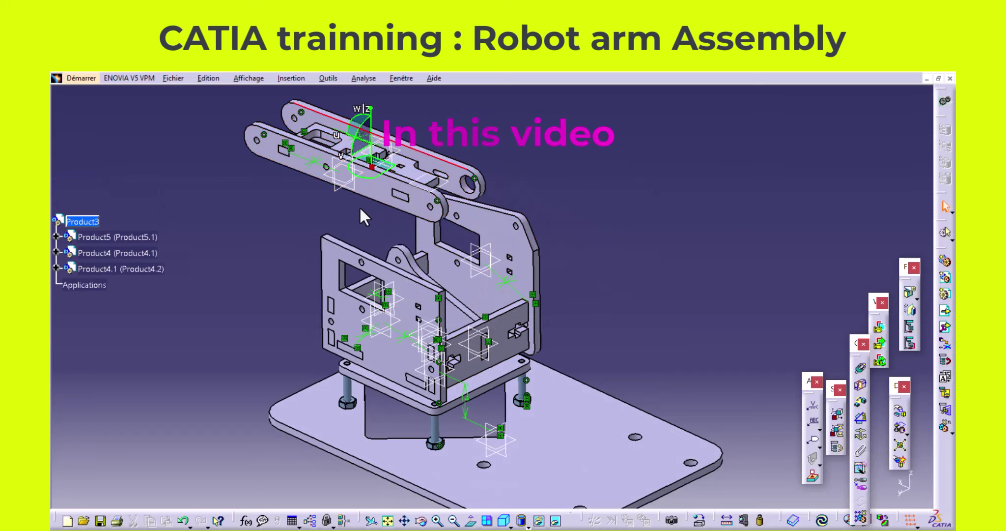
drag(373, 144, 377, 198)
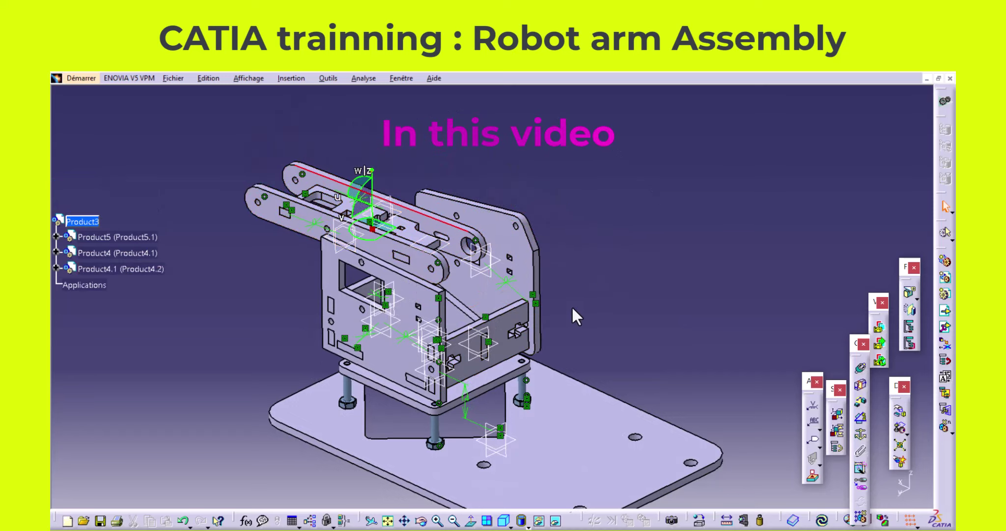
mouse_move(571, 305)
middle_down()
mouse_move(461, 351)
mouse_move(443, 284)
mouse_move(552, 330)
mouse_move(536, 330)
mouse_move(545, 306)
mouse_move(490, 284)
middle_up()
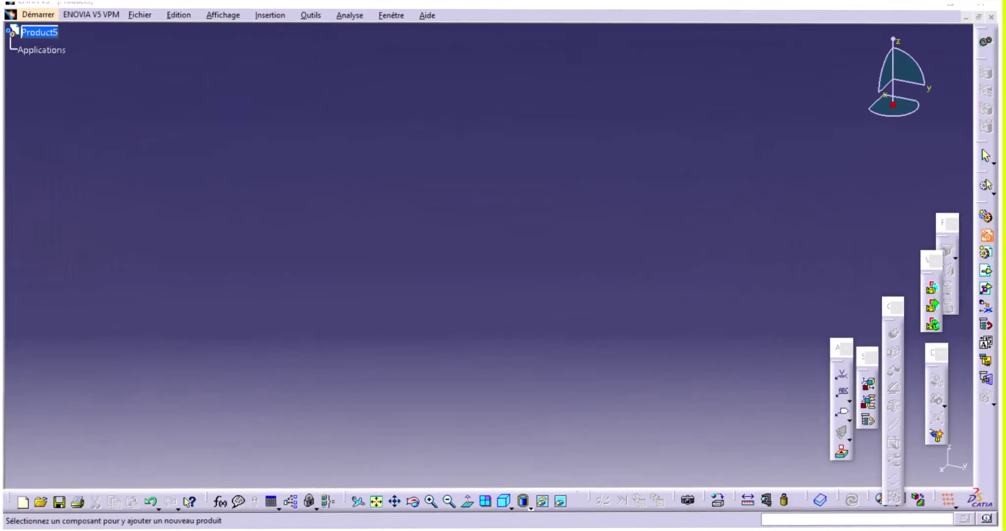
Step: Close Product5 and start a fresh empty product in Assembly Design
click(1001, 13)
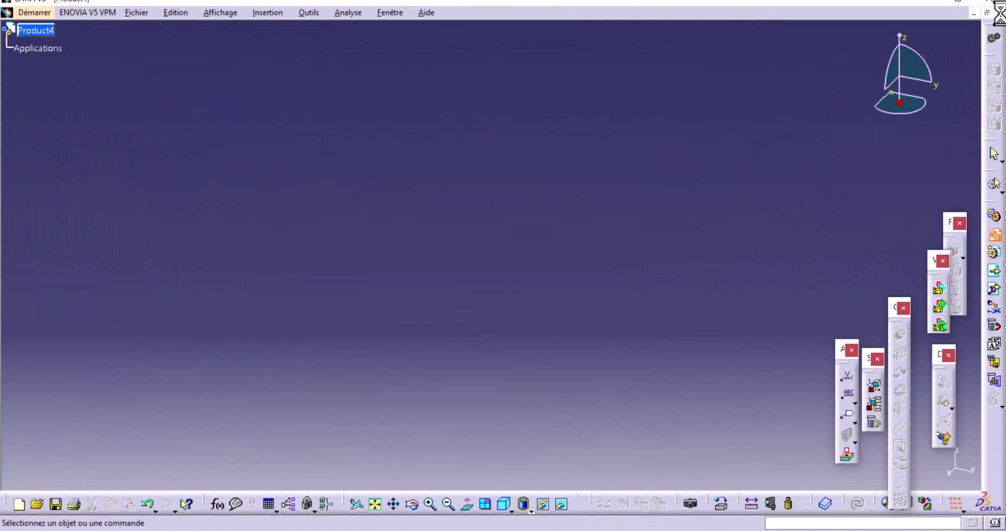
click(30, 12)
mouse_move(72, 44)
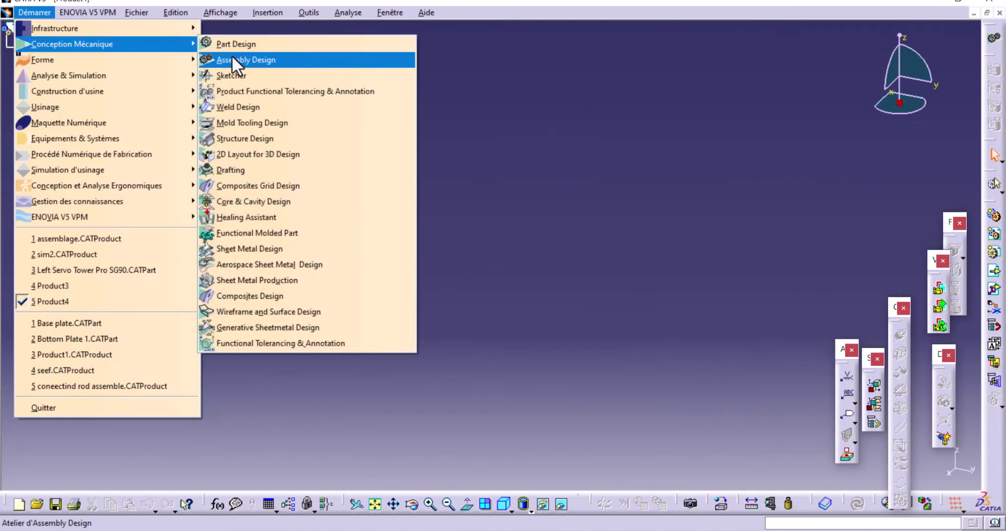
click(232, 60)
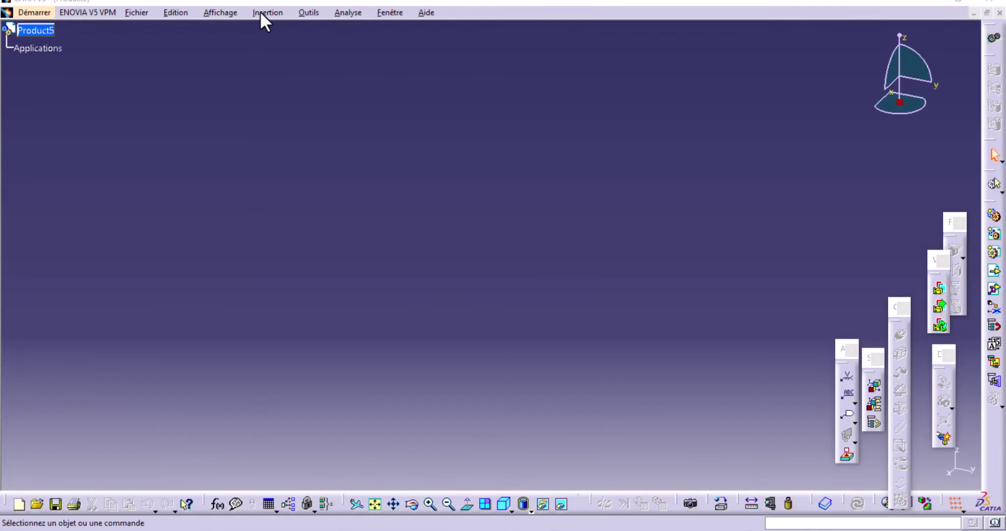
Step: Insert Base plate.CATPart and Pivot servo plate.CATPart into Product5 as existing components
click(262, 12)
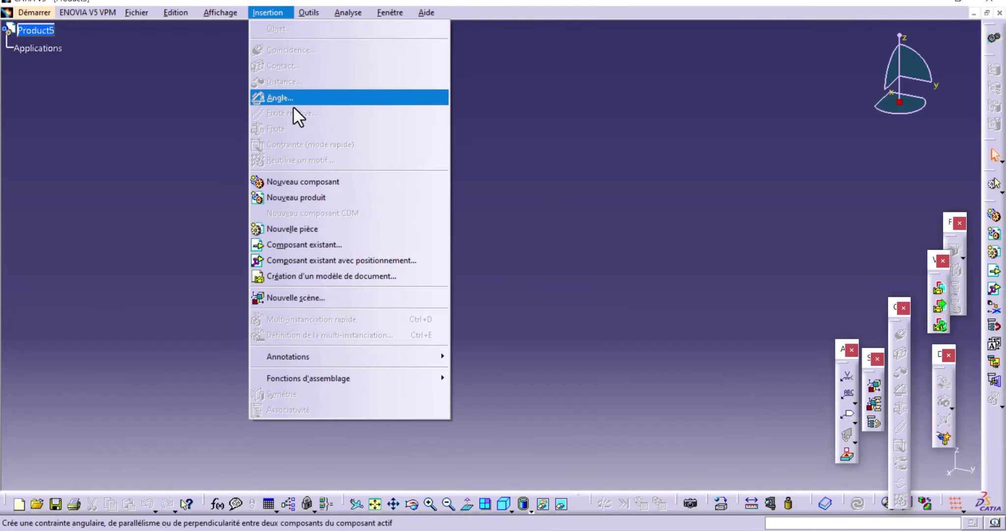
click(299, 242)
click(44, 30)
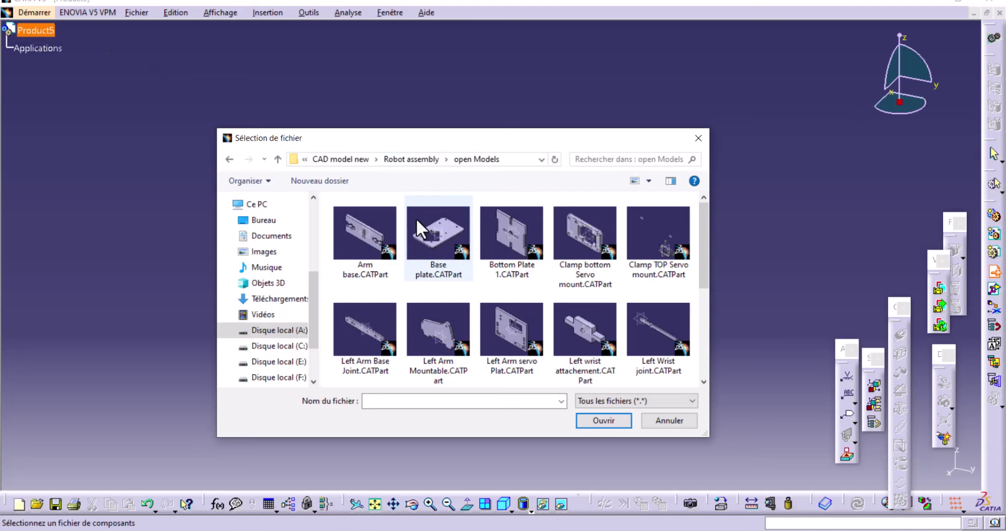
click(416, 218)
scroll(522, 333, down, 2)
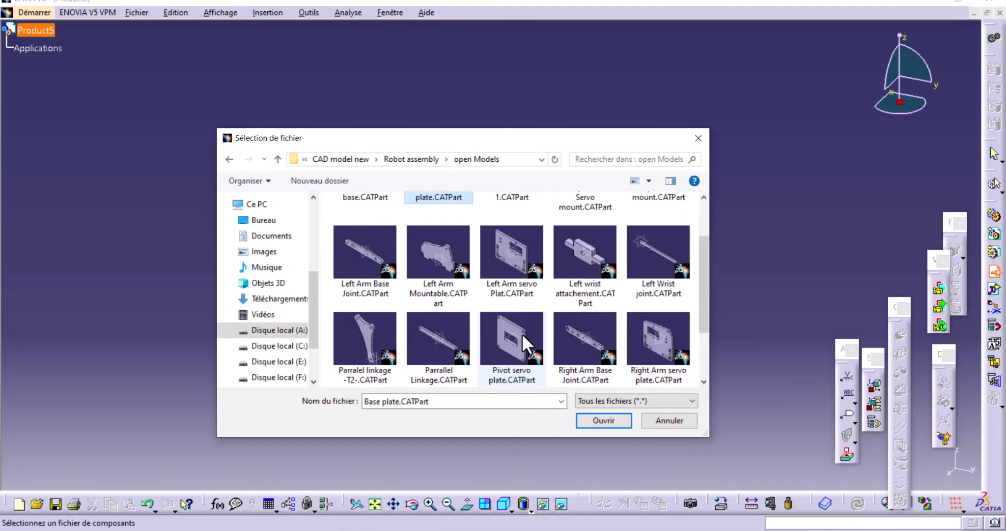
scroll(521, 333, down, 2)
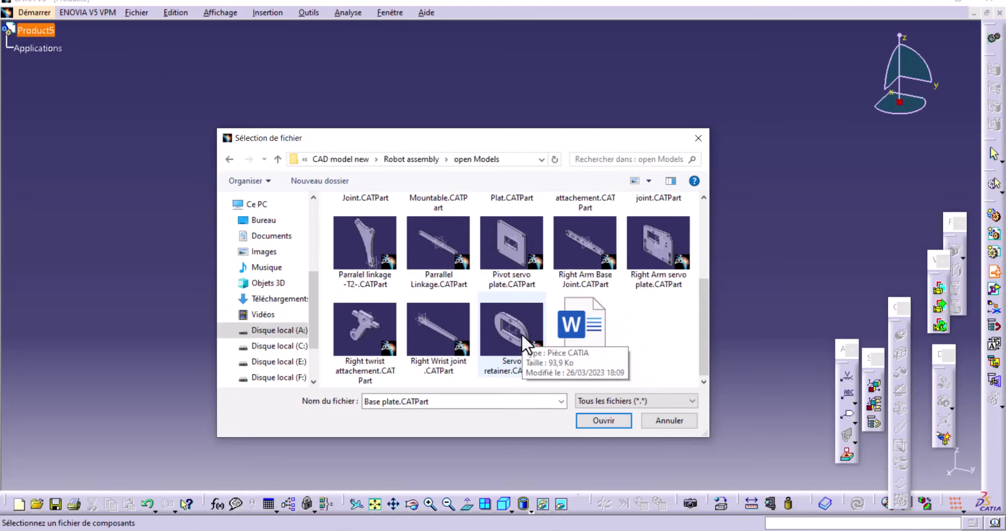
ctrl+click(506, 246)
click(597, 417)
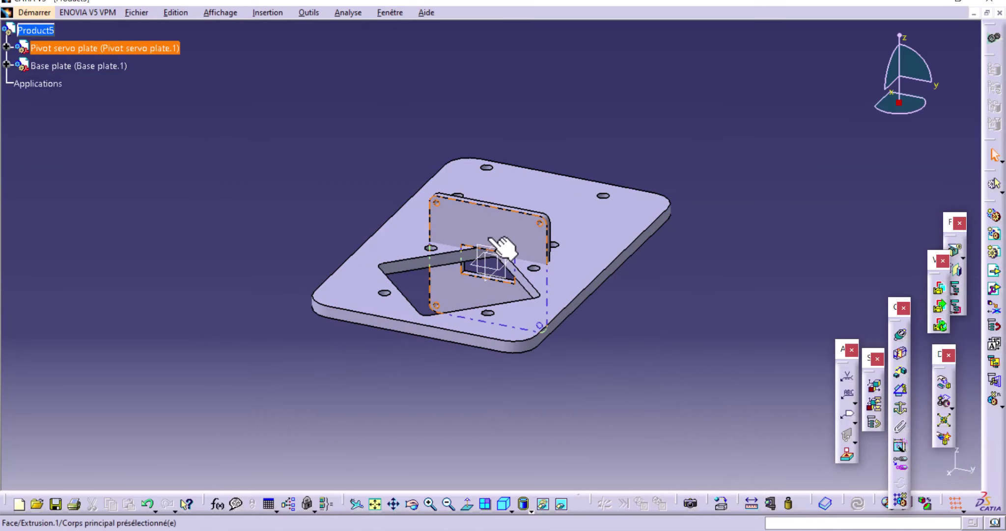
Step: Drag the Pivot servo plate upward with the compass so it sits above the Base plate
click(497, 223)
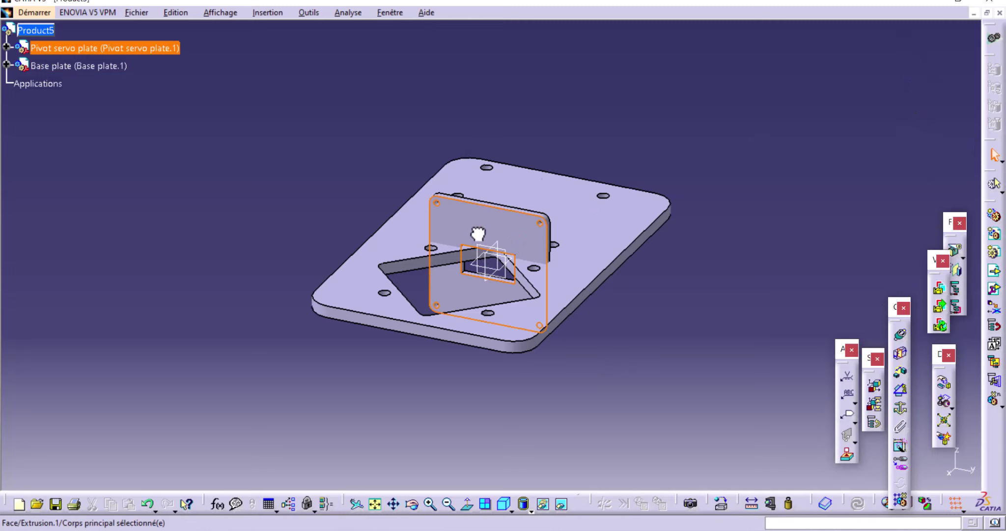
drag(466, 238, 466, 142)
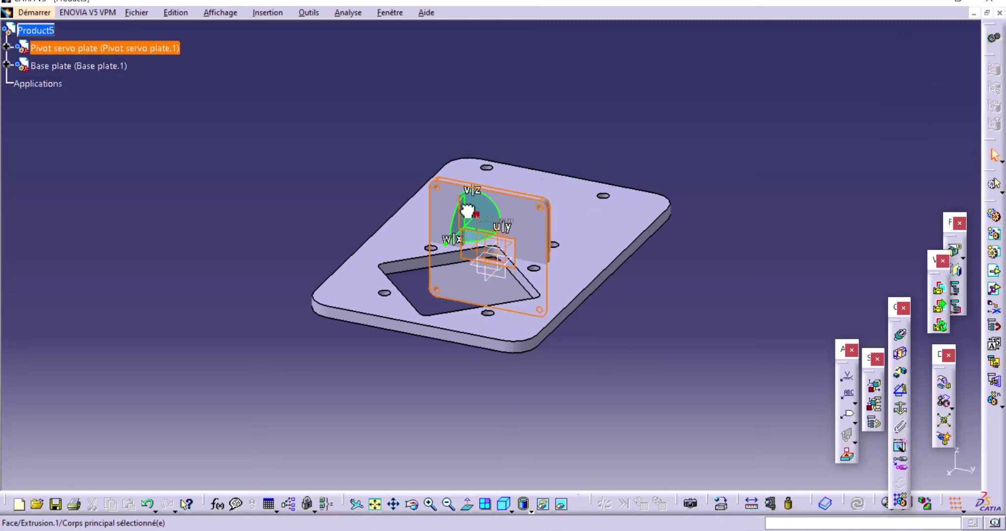
click(221, 195)
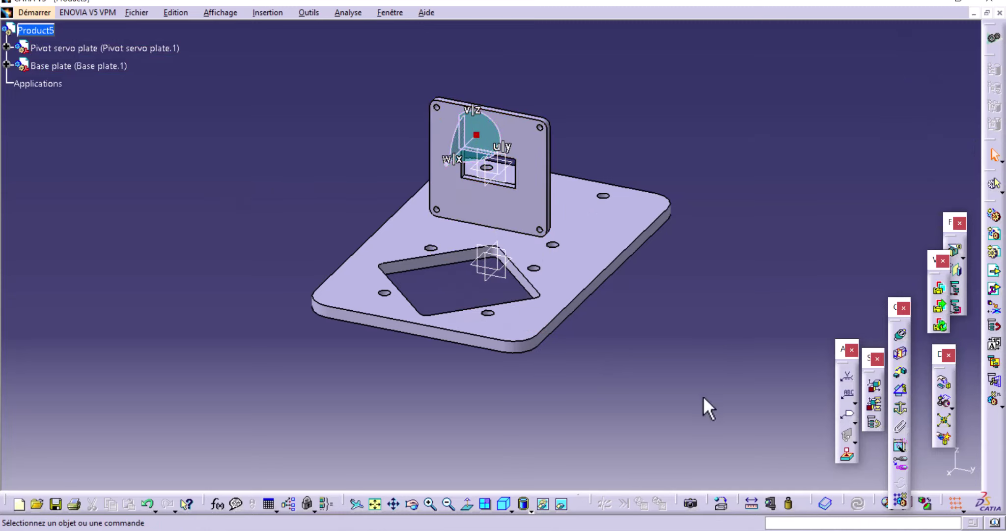
Step: Make a servo plate hole axis coincident with a base plate hole axis (Coincidence.1), then update
click(901, 337)
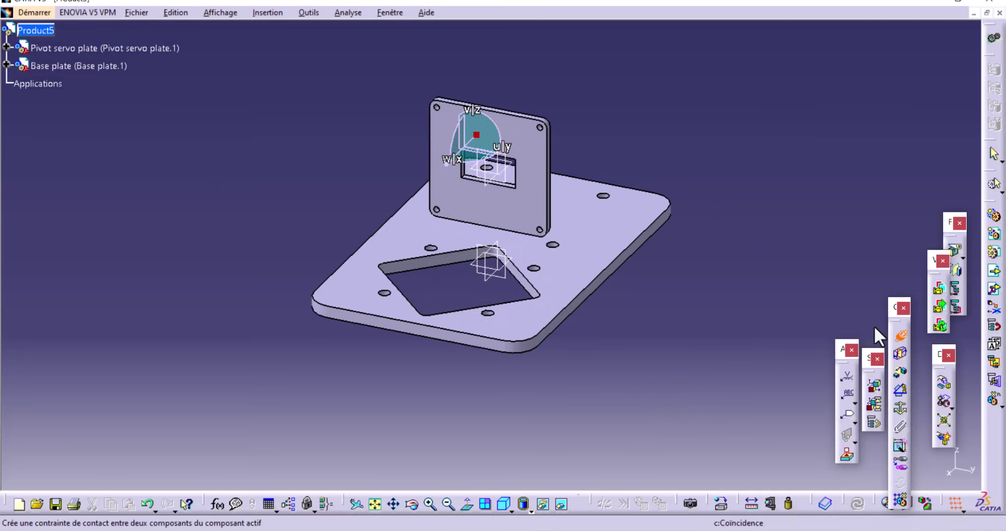
mouse_move(734, 317)
middle_down()
mouse_move(725, 352)
mouse_move(771, 282)
mouse_move(770, 260)
middle_up()
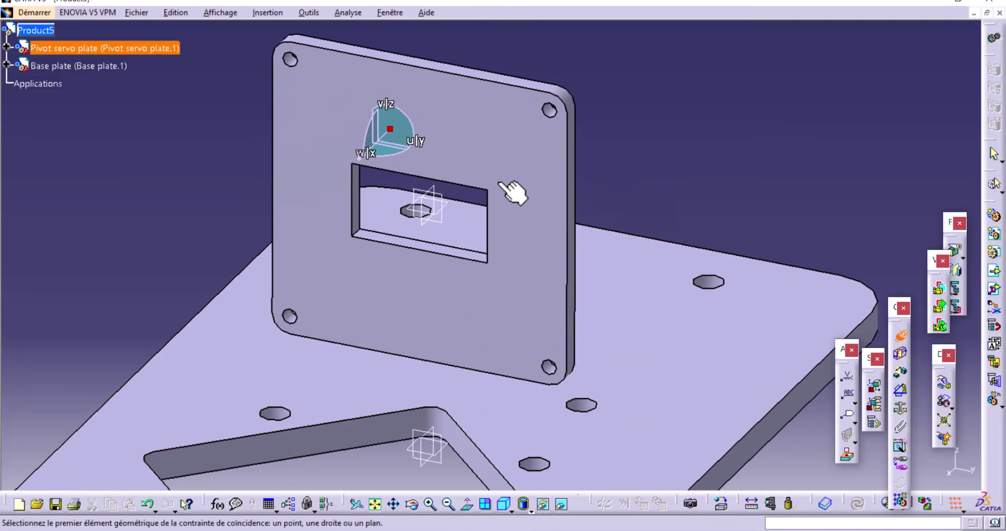
click(292, 62)
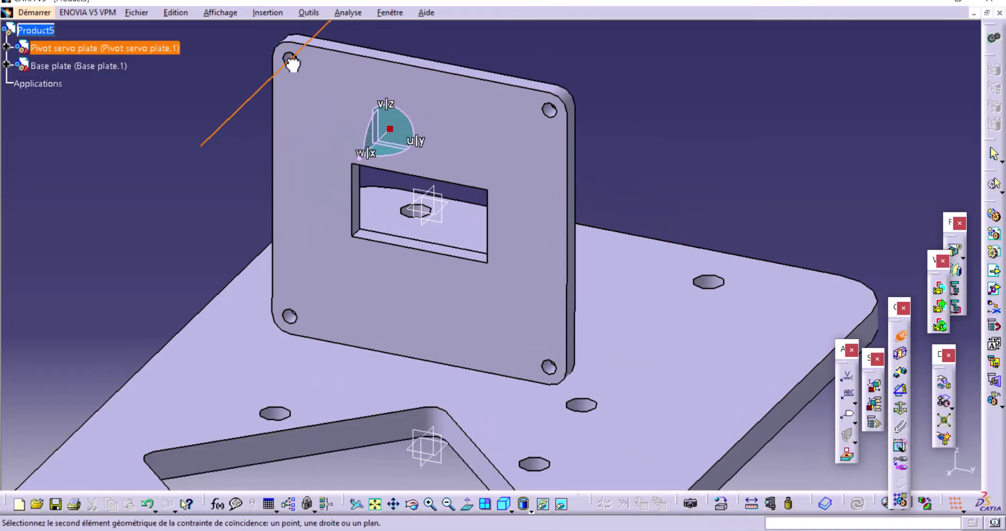
mouse_move(291, 62)
middle_down()
mouse_move(523, 156)
mouse_move(602, 203)
mouse_move(530, 139)
mouse_move(512, 153)
mouse_move(499, 202)
mouse_move(518, 157)
mouse_move(500, 171)
middle_up()
click(361, 382)
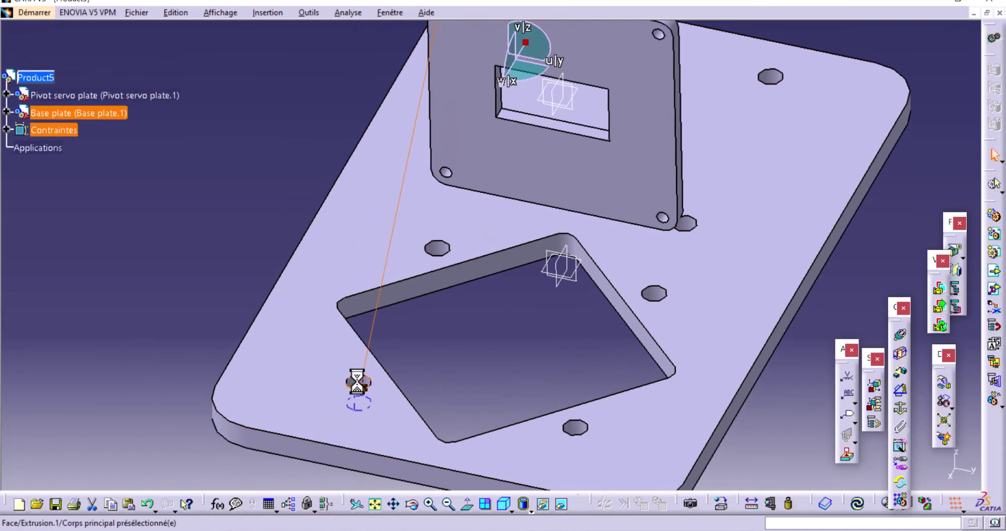
ctrl+middle_drag(602, 393, 568, 418)
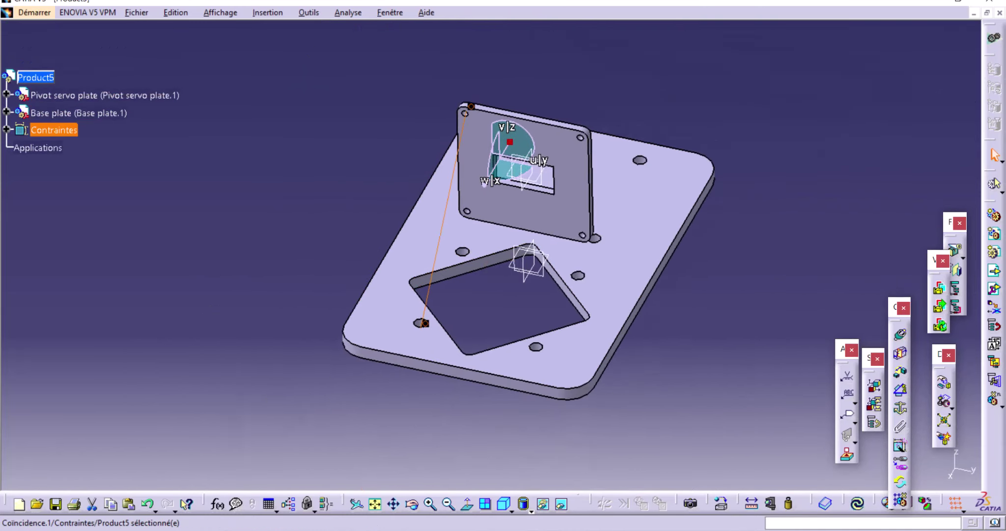
click(858, 503)
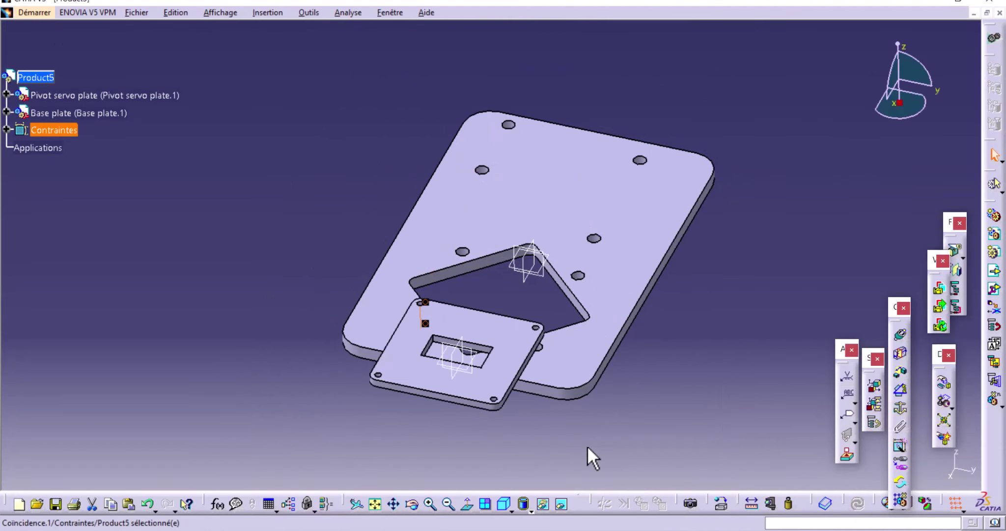
Step: Snap the compass onto the Pivot servo plate and update the assembly
mouse_move(539, 375)
middle_down()
mouse_move(415, 373)
mouse_move(324, 280)
middle_up()
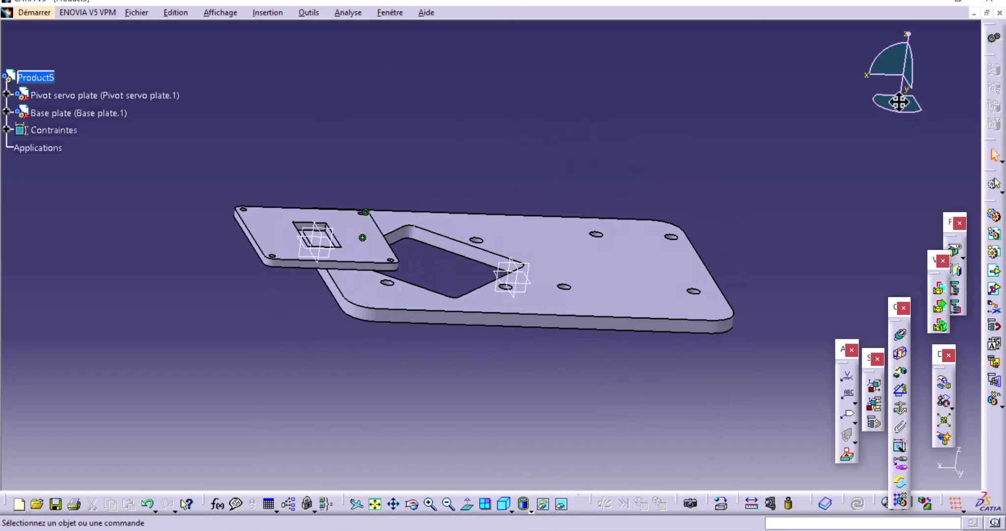
drag(897, 101, 433, 219)
mouse_move(272, 236)
mouse_down()
mouse_move(393, 231)
mouse_move(382, 231)
mouse_up()
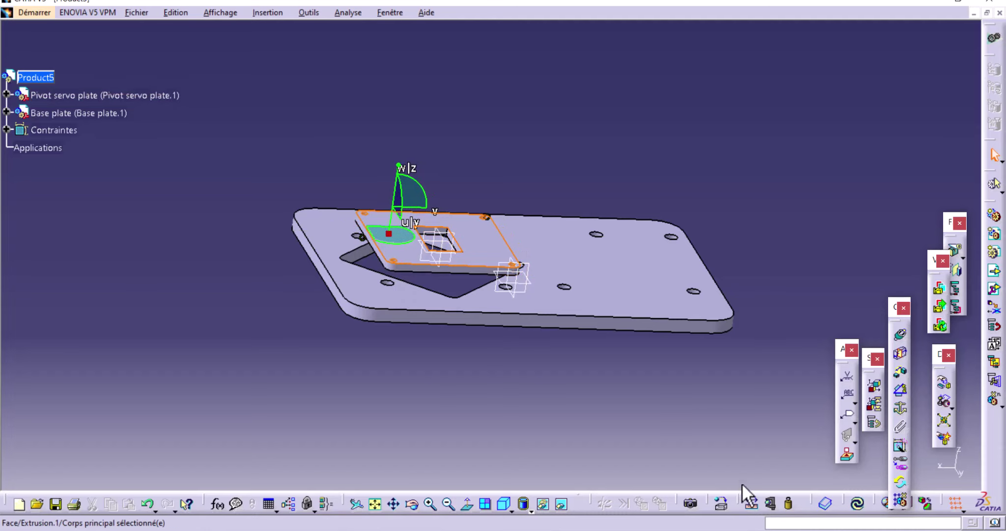
click(864, 500)
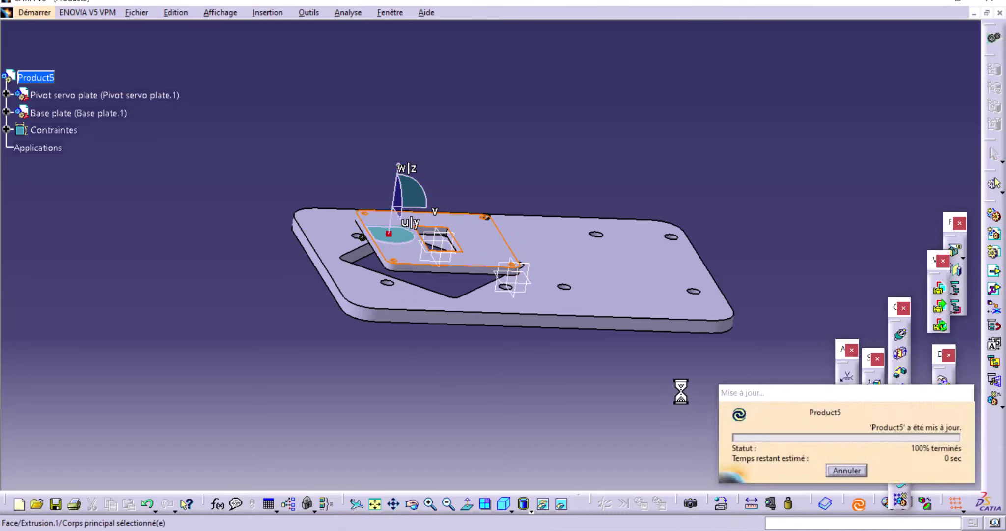
Step: Swing the servo plate around its constrained hole over the base plate's left side, then update
mouse_move(539, 332)
middle_down()
mouse_move(627, 402)
mouse_move(647, 336)
mouse_move(422, 382)
middle_up()
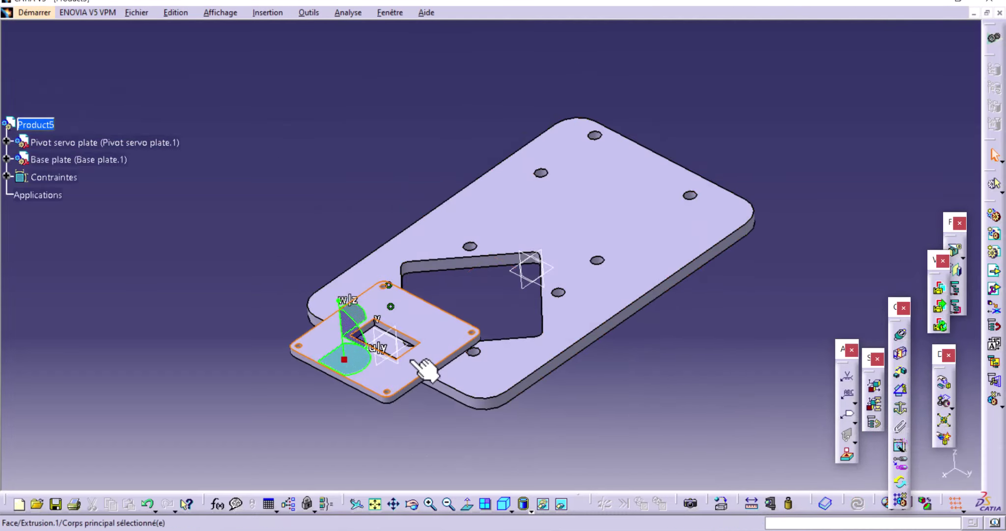
drag(363, 386, 280, 344)
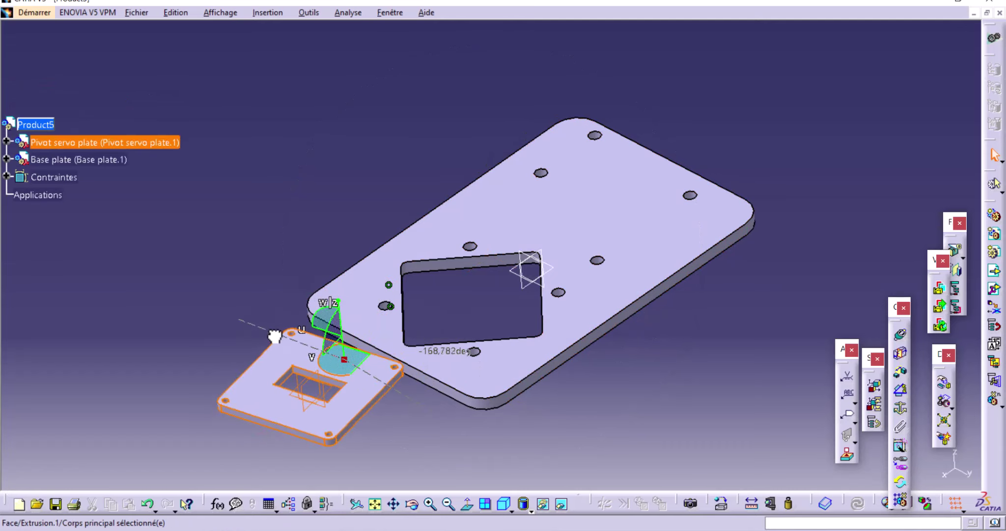
drag(280, 344, 272, 315)
click(858, 504)
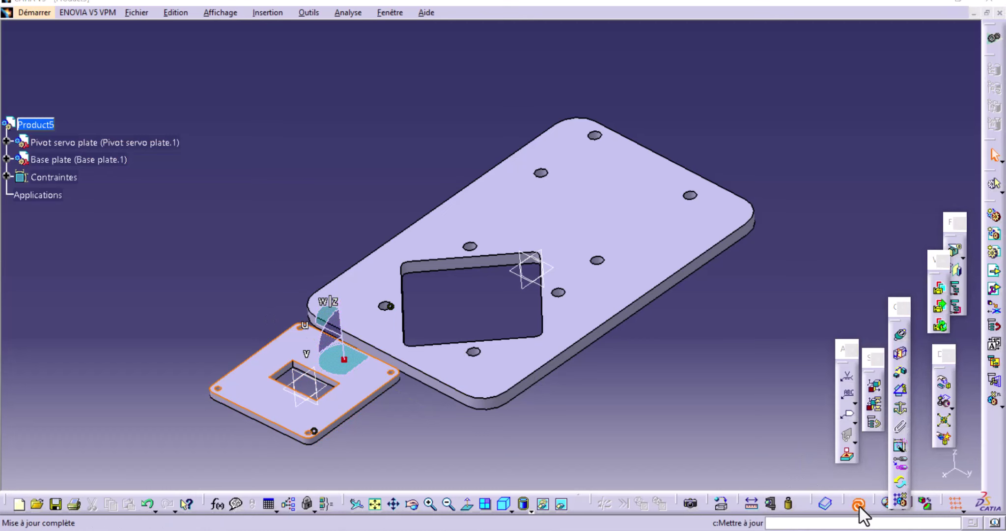
middle_drag(514, 336, 619, 313)
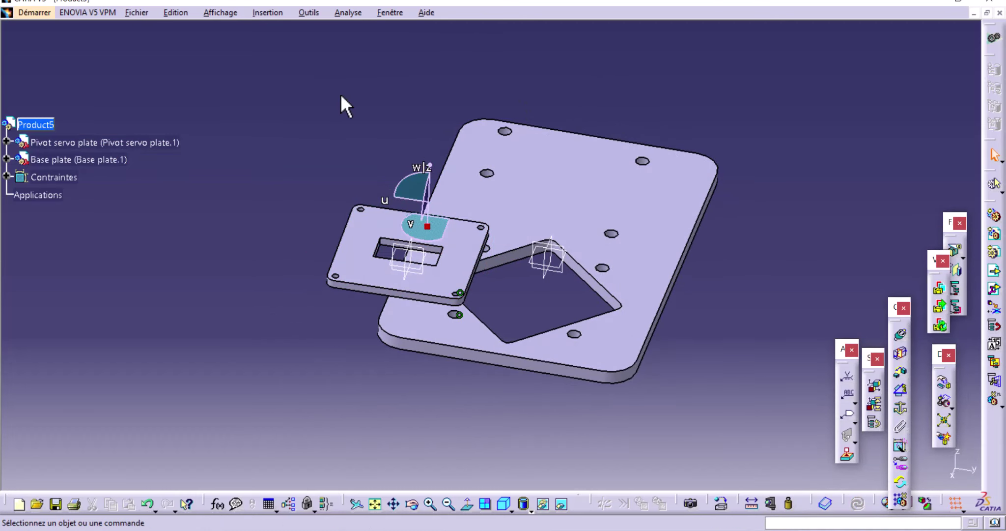
mouse_move(523, 299)
middle_down()
mouse_move(659, 359)
mouse_move(658, 334)
middle_up()
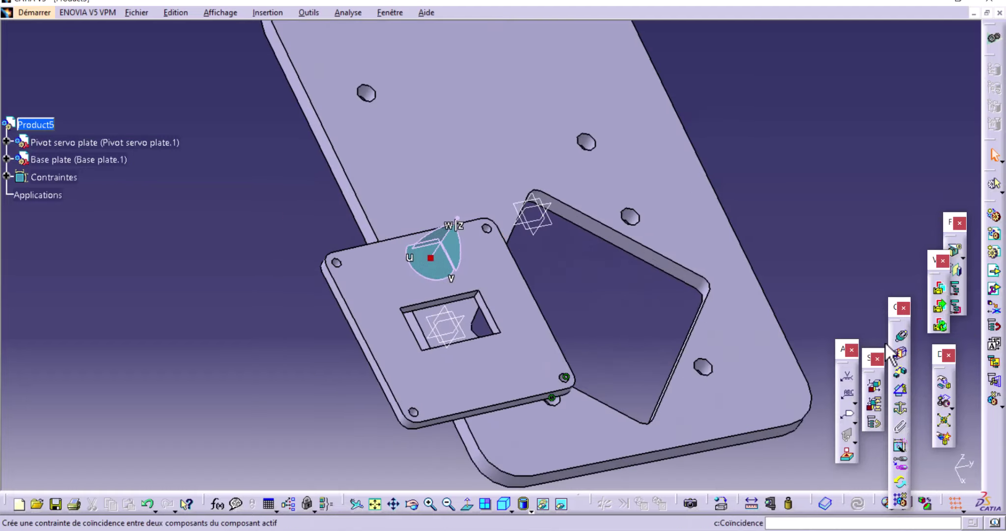
Step: Make a second servo plate hole axis coincident with a base plate hole (Coincidence.2), then update
click(901, 335)
middle_drag(459, 253, 521, 179)
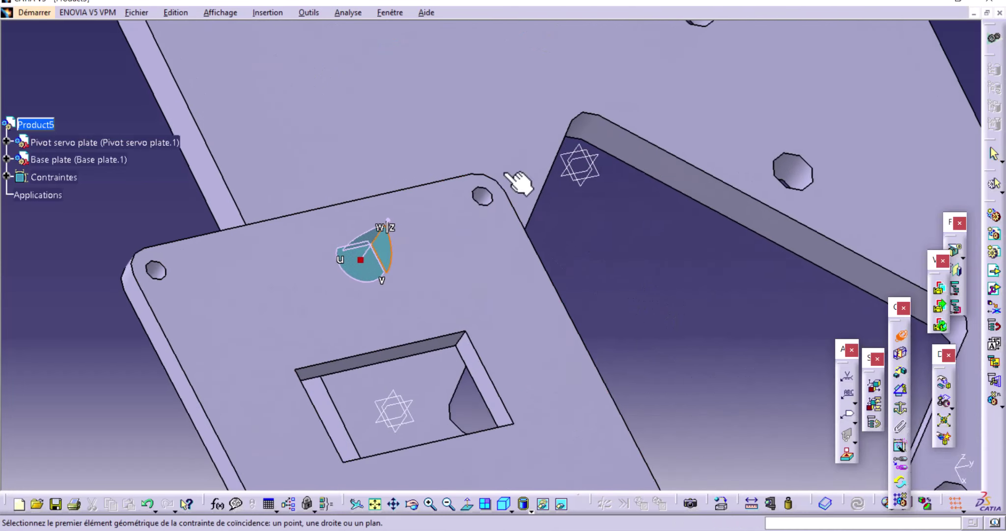
click(153, 272)
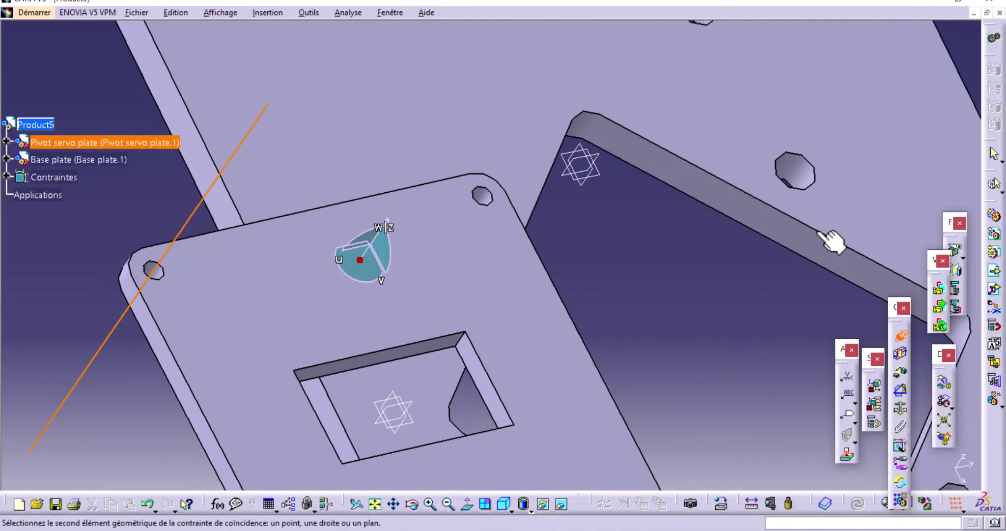
click(790, 166)
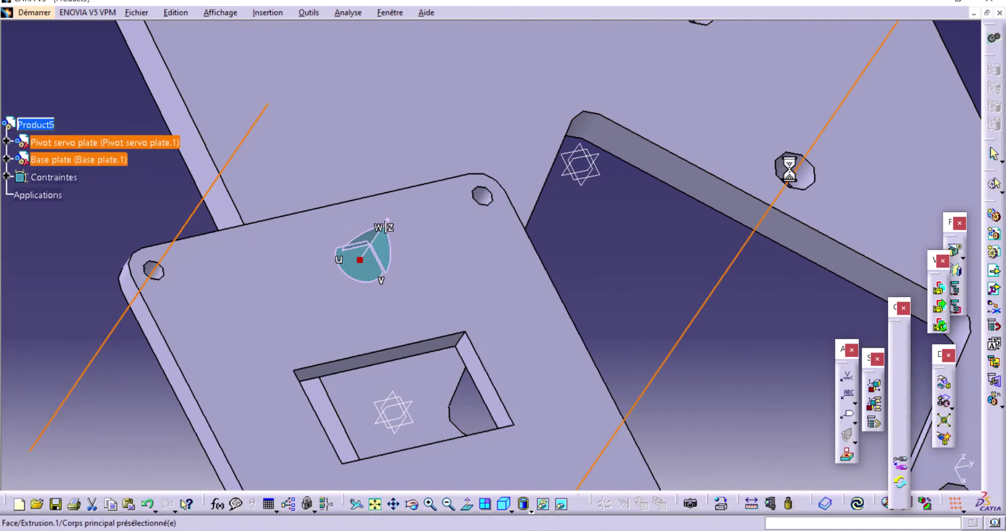
click(856, 506)
mouse_move(669, 261)
middle_down()
mouse_move(636, 282)
mouse_move(684, 119)
mouse_move(617, 321)
middle_up()
click(565, 430)
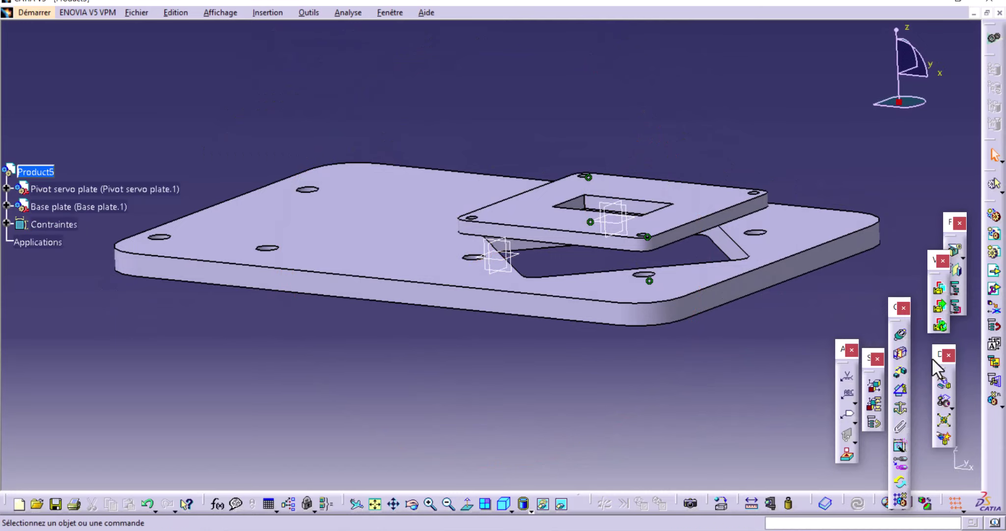
Step: Offset the servo plate underside 14 mm from the Base plate face (Décalage.3), then update
click(900, 372)
mouse_move(752, 387)
middle_down()
mouse_move(676, 396)
mouse_move(646, 364)
mouse_move(664, 411)
mouse_move(599, 348)
middle_up()
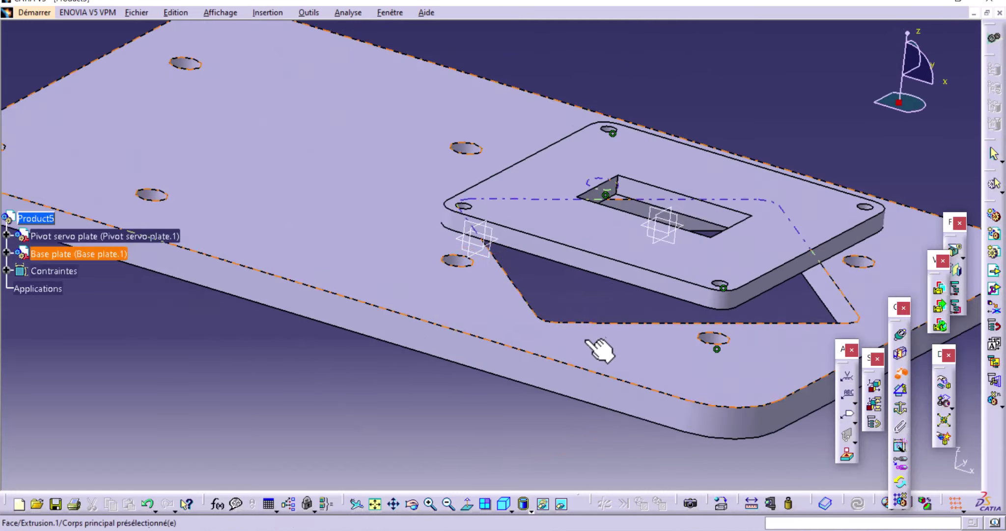
click(504, 288)
mouse_move(565, 312)
middle_down()
mouse_move(554, 218)
mouse_move(579, 169)
mouse_move(580, 196)
middle_up()
click(566, 193)
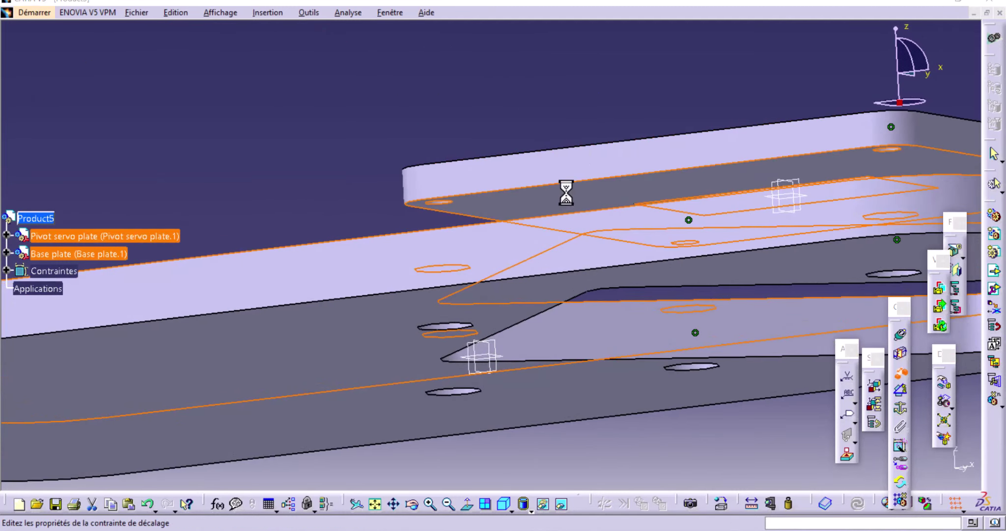
mouse_move(651, 74)
middle_down()
mouse_move(628, 231)
mouse_move(688, 295)
middle_up()
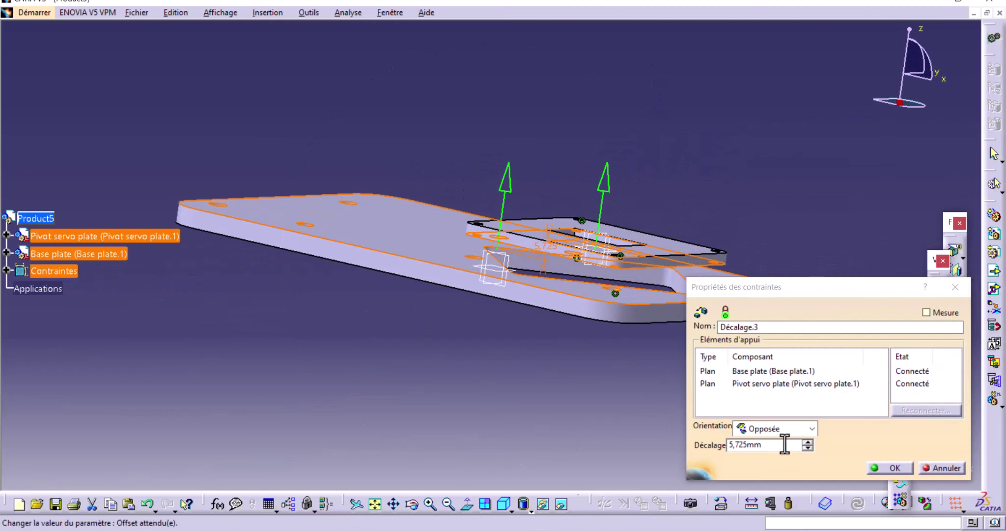
drag(784, 444, 683, 444)
key(Return)
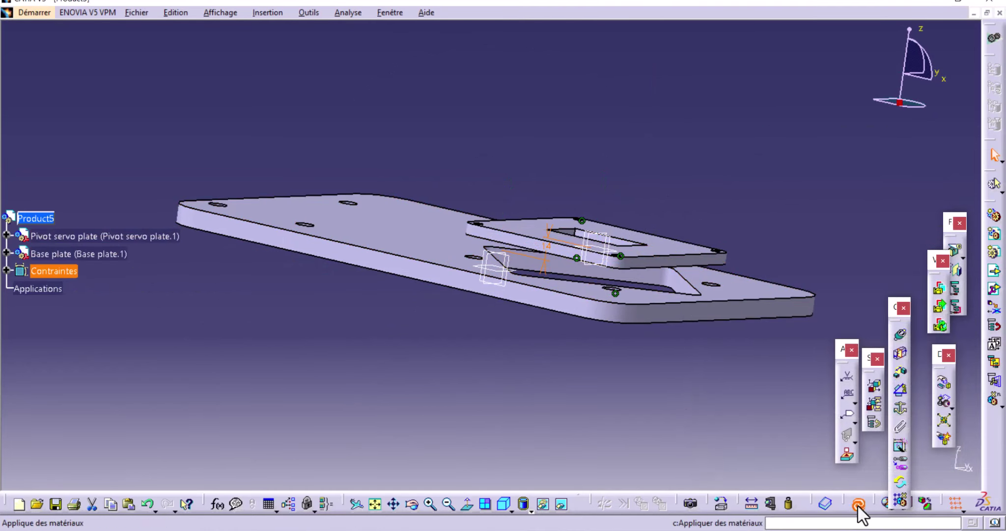
click(858, 502)
mouse_move(671, 288)
middle_down()
mouse_move(624, 308)
mouse_move(709, 398)
mouse_move(669, 280)
middle_up()
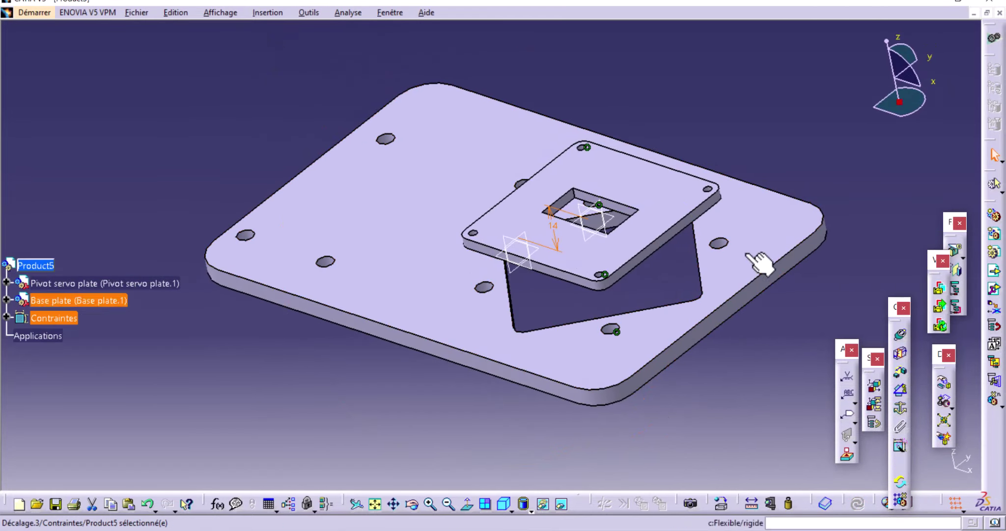
mouse_move(709, 133)
middle_down()
mouse_move(683, 332)
mouse_move(613, 322)
mouse_move(687, 338)
middle_up()
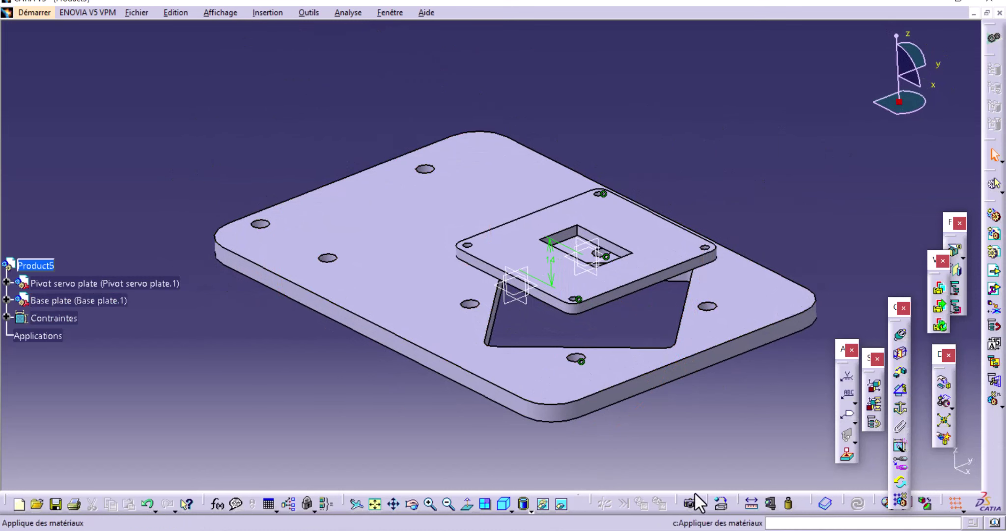
Step: Insert an ISO 4762 M3x20 hexagon socket head cap screw from the standard parts catalogue
click(826, 502)
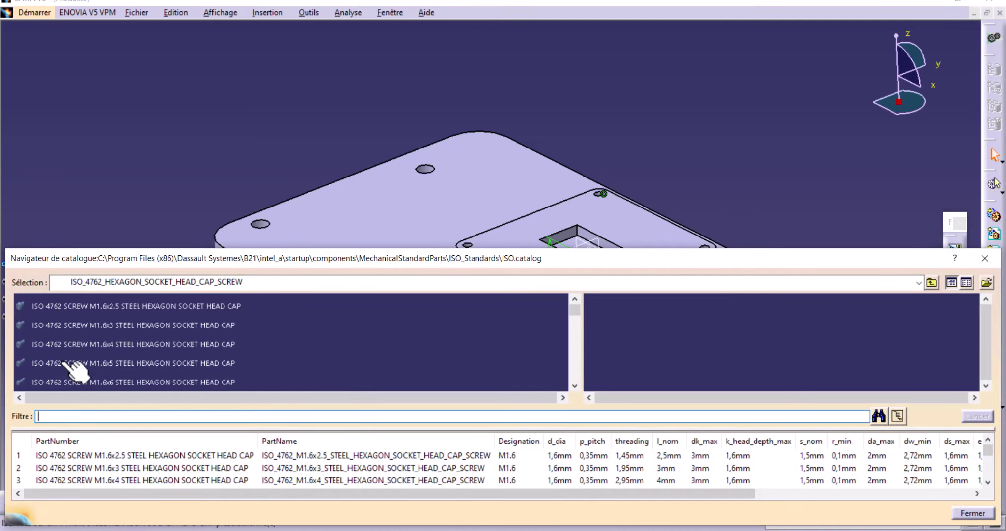
click(64, 381)
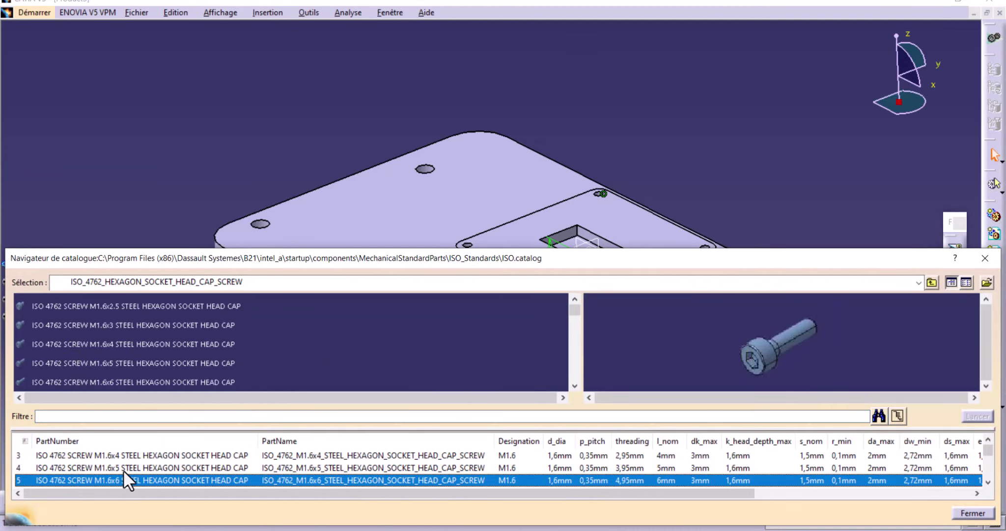
scroll(123, 470, down, 2)
scroll(123, 471, down, 2)
scroll(123, 470, down, 2)
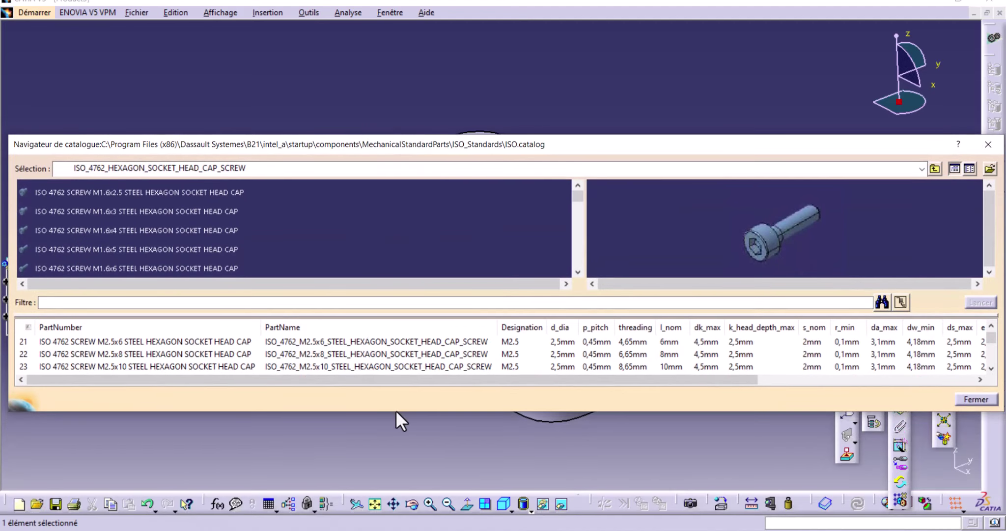
drag(400, 412, 397, 489)
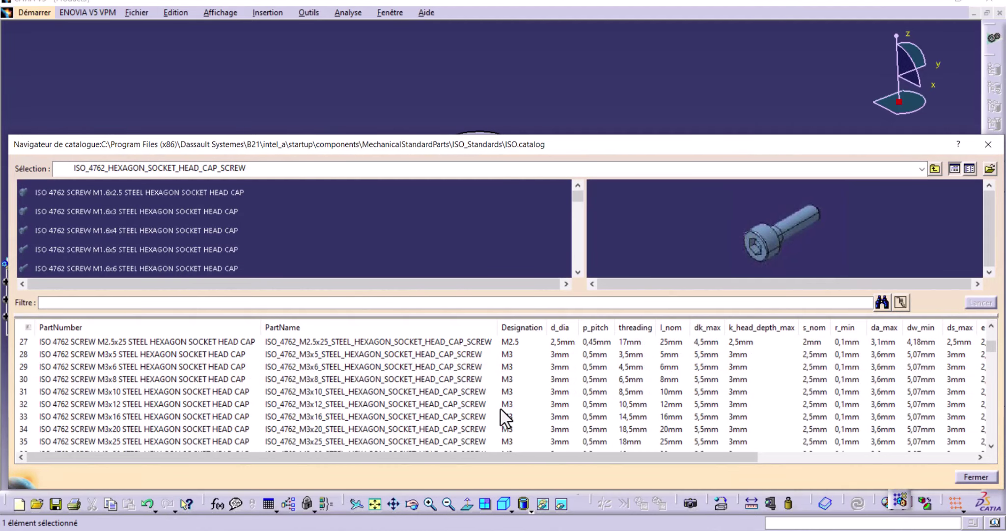
click(510, 430)
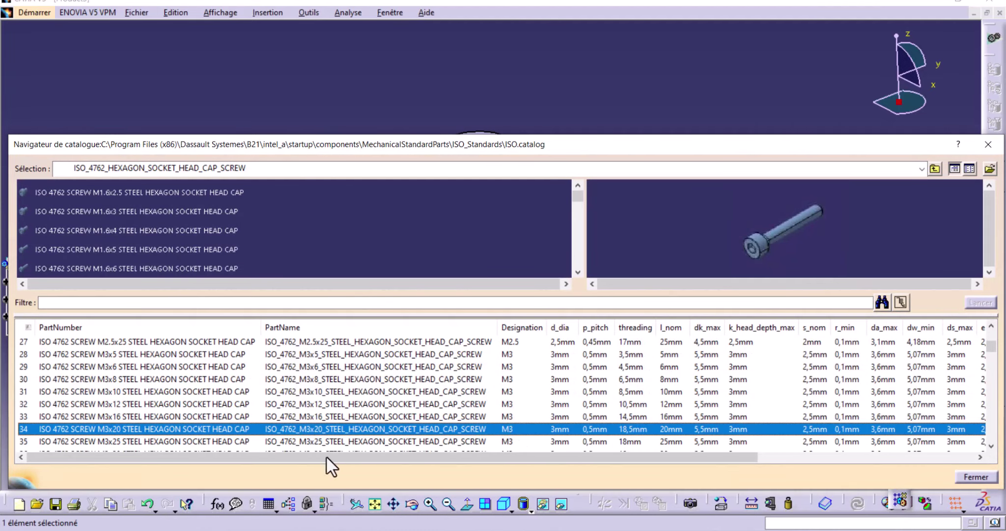
double_click(409, 429)
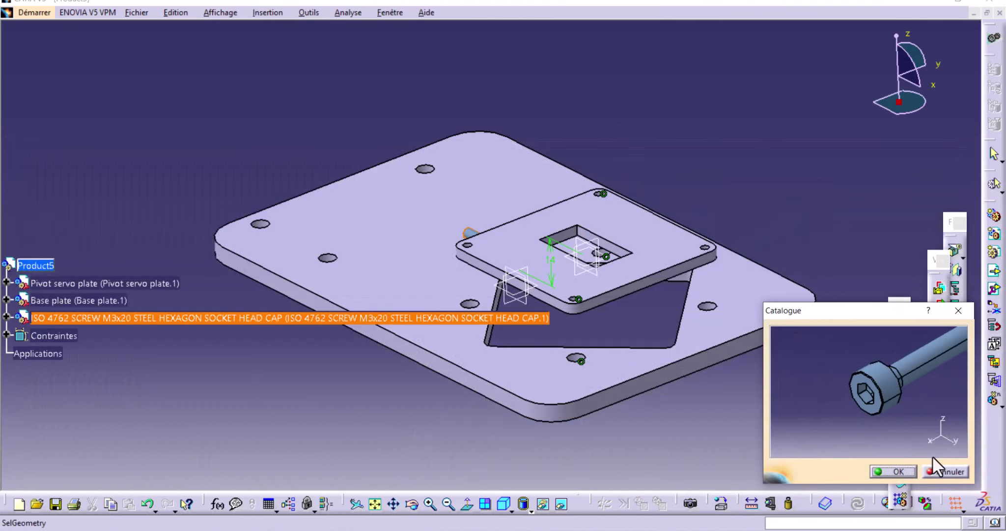
click(883, 467)
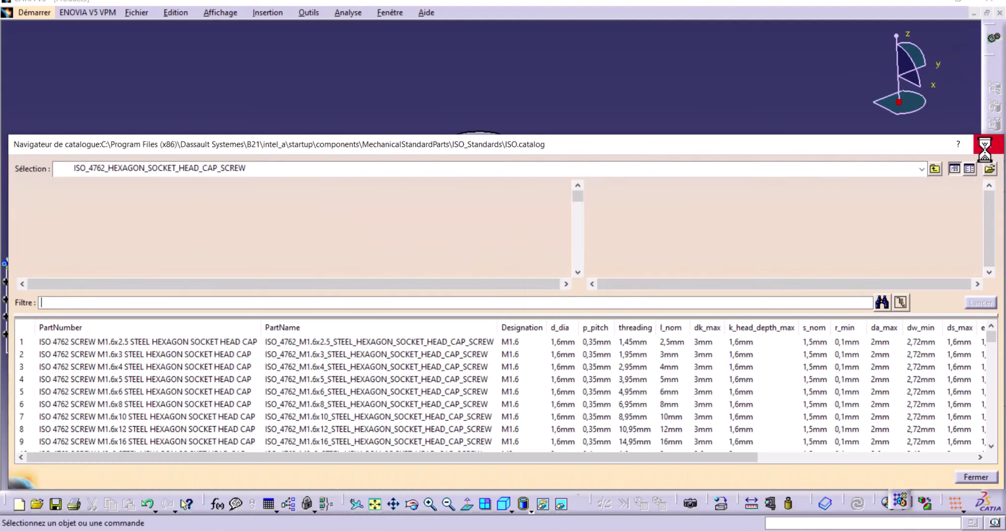
click(986, 144)
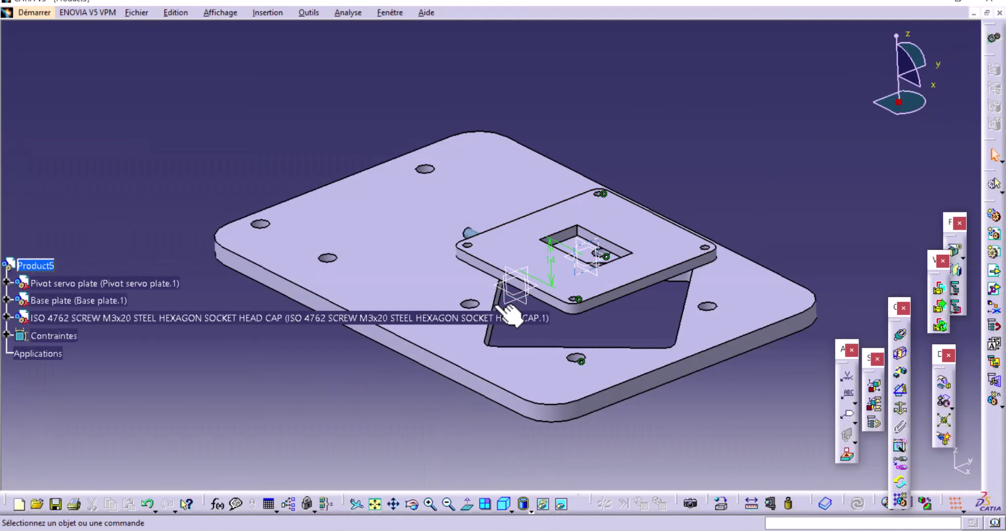
Step: Make the M3x20 screw axis coincident with a Base plate hole axis, then update
mouse_move(516, 285)
middle_down()
mouse_move(648, 307)
mouse_move(676, 224)
middle_up()
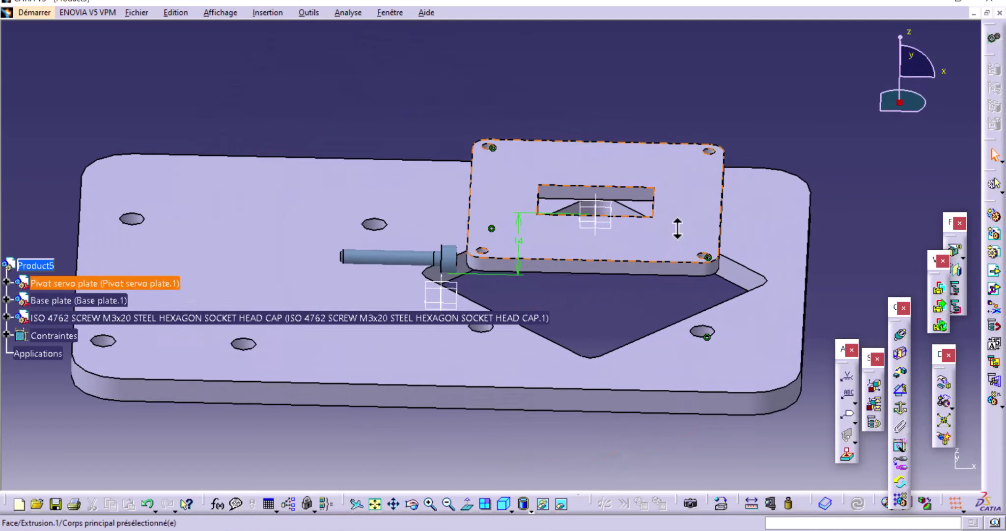
click(900, 335)
click(417, 260)
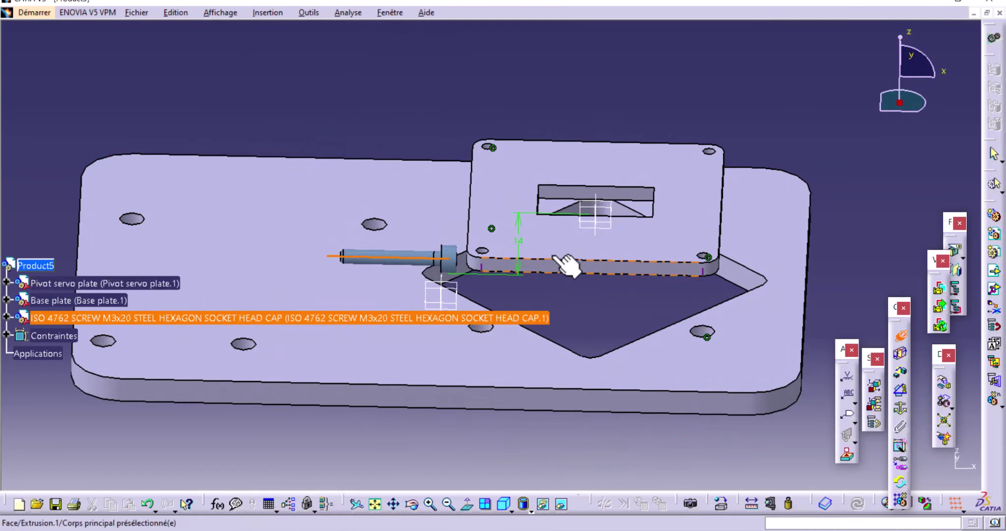
mouse_move(568, 263)
middle_down()
mouse_move(532, 263)
mouse_move(516, 310)
mouse_move(536, 193)
mouse_move(661, 504)
middle_up()
click(515, 312)
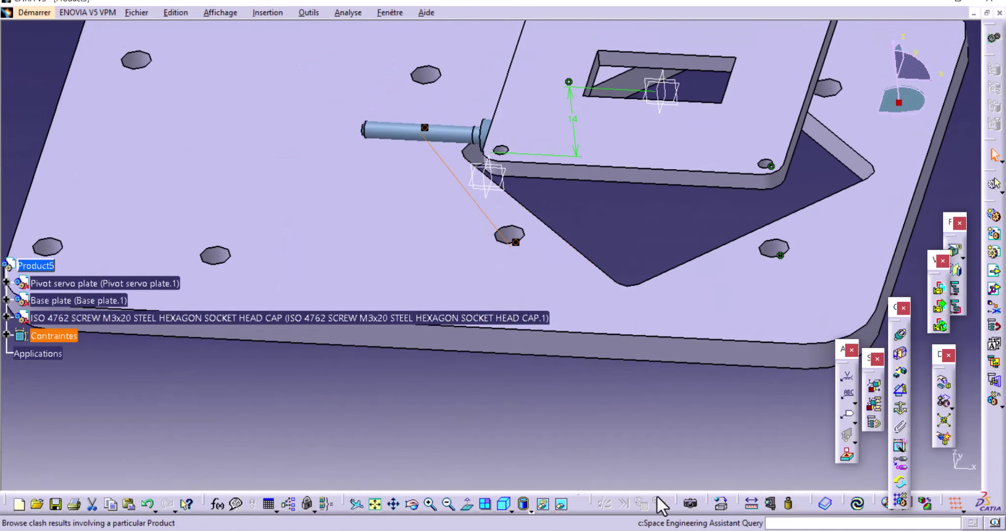
click(827, 501)
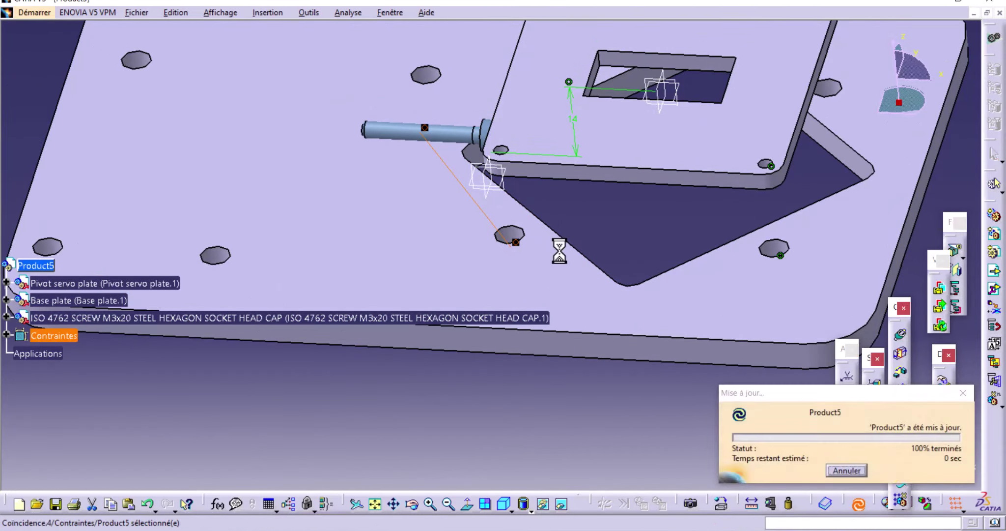
Step: Use the compass to rotate the screw upright beneath the Base plate, then update
mouse_move(564, 280)
middle_down()
mouse_move(519, 411)
mouse_move(593, 310)
mouse_move(557, 330)
mouse_move(546, 370)
middle_up()
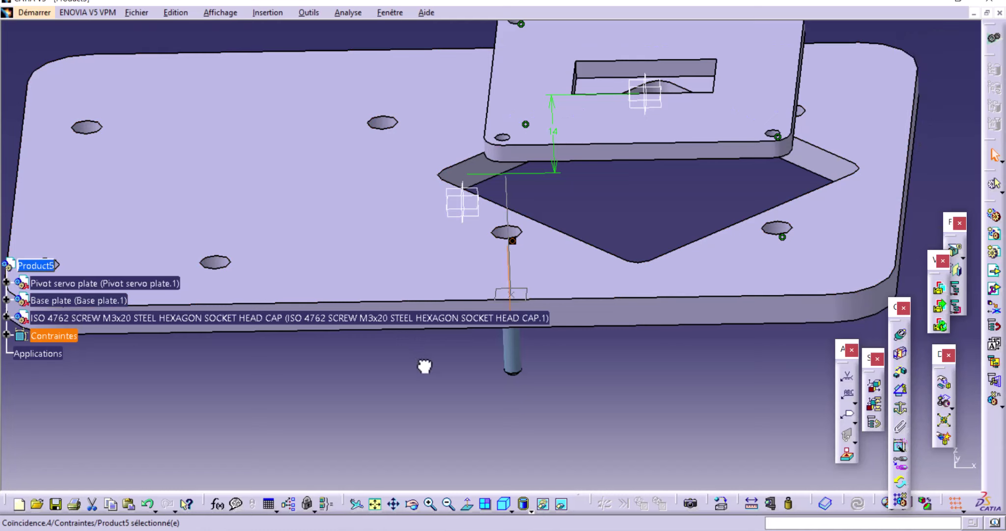
drag(516, 361, 518, 369)
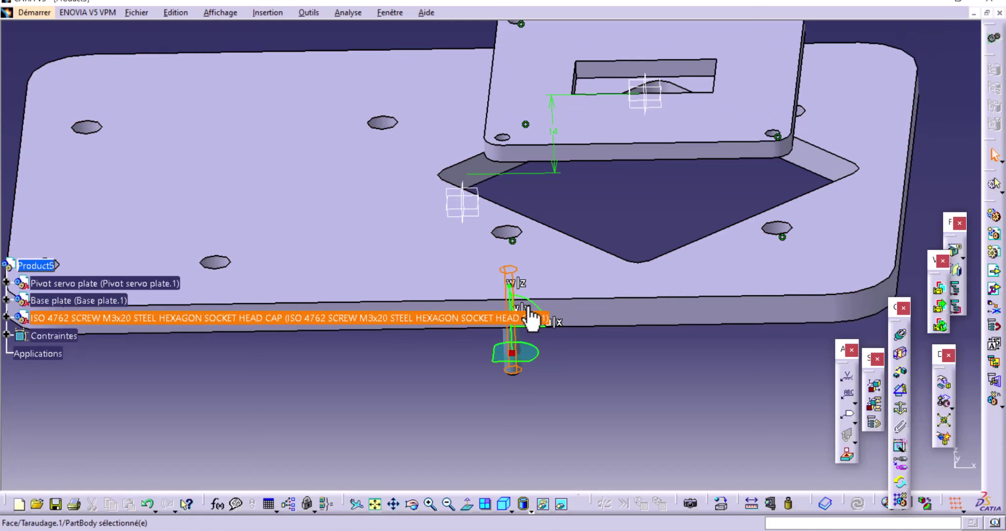
mouse_move(528, 309)
mouse_down()
mouse_move(566, 359)
mouse_move(473, 461)
mouse_up()
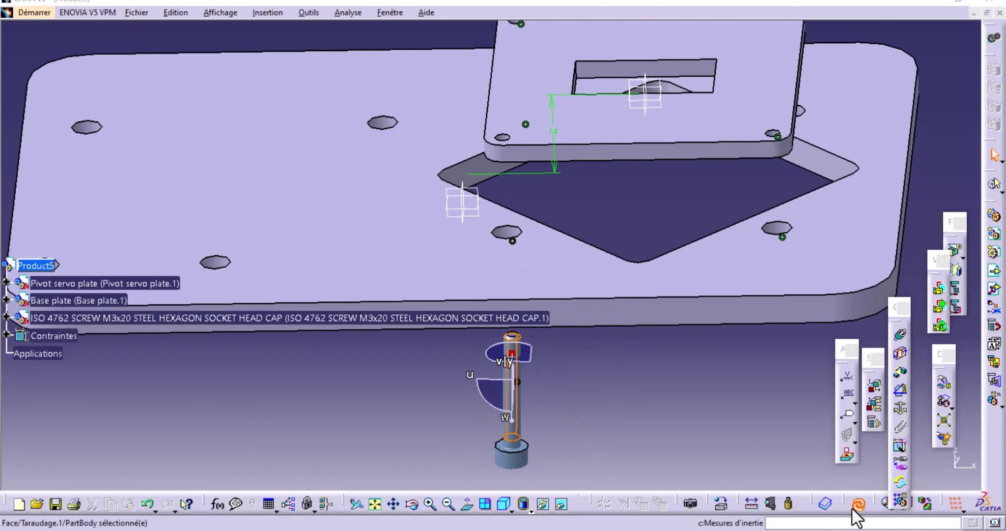
click(856, 504)
middle_drag(577, 366, 568, 396)
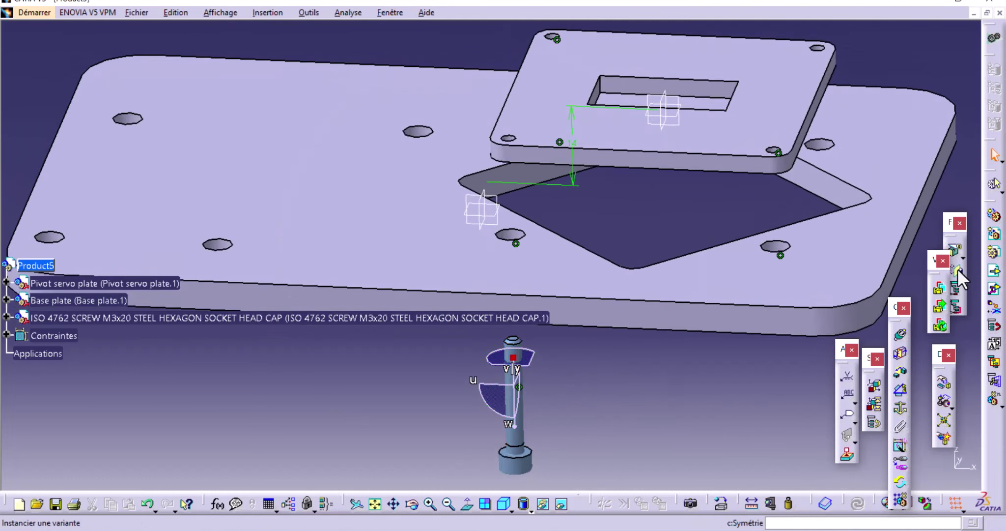
Step: Put the screw head face in contact with the plate face, then update to seat the M3x20 screw
click(899, 357)
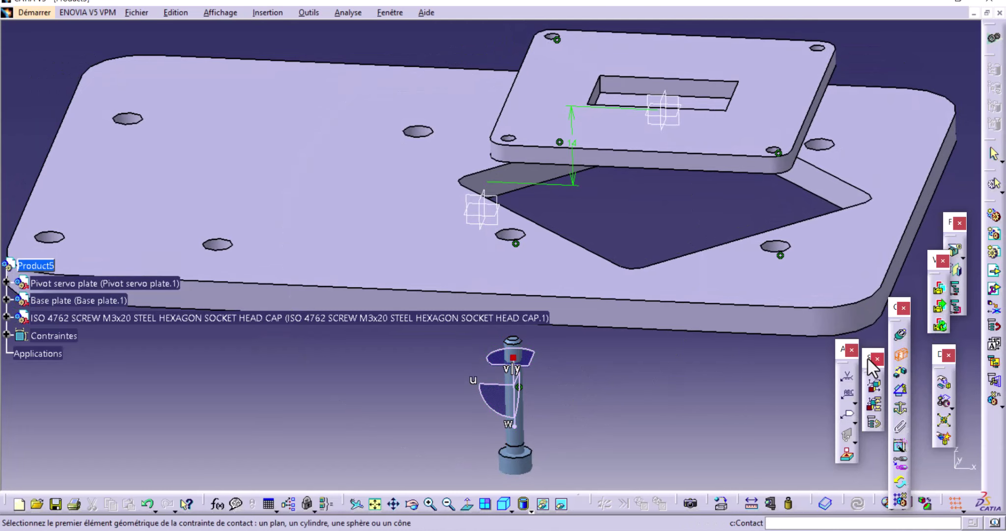
mouse_move(621, 415)
middle_down()
mouse_move(602, 352)
mouse_move(631, 315)
middle_up()
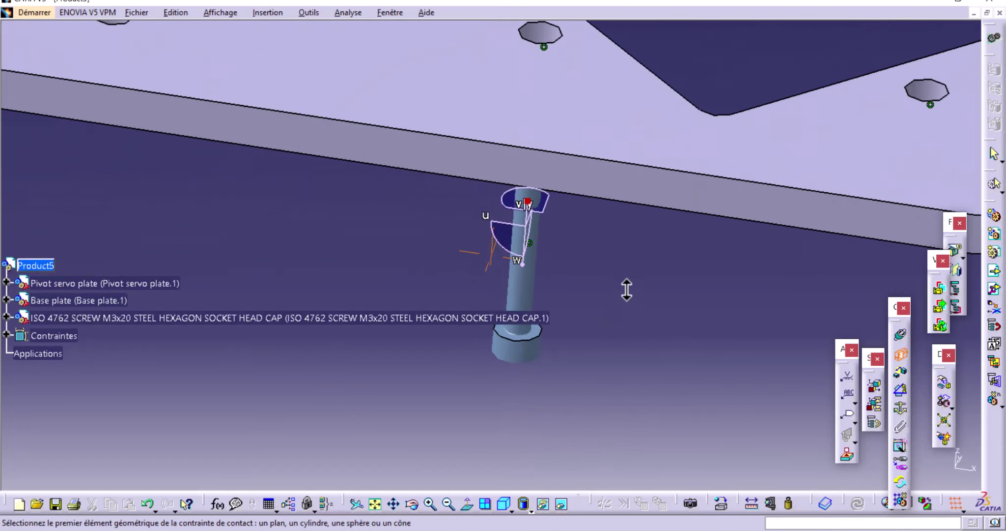
scroll(632, 314, up, 3)
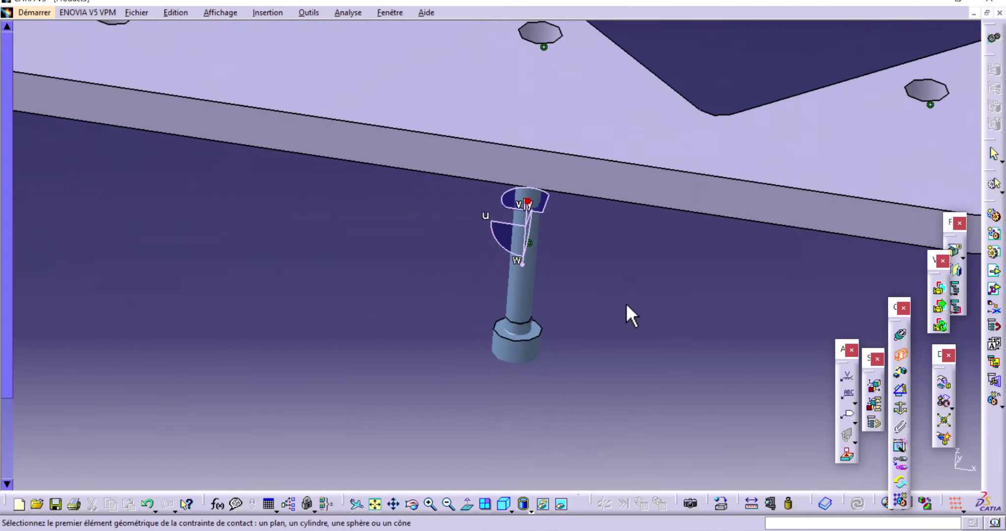
click(503, 328)
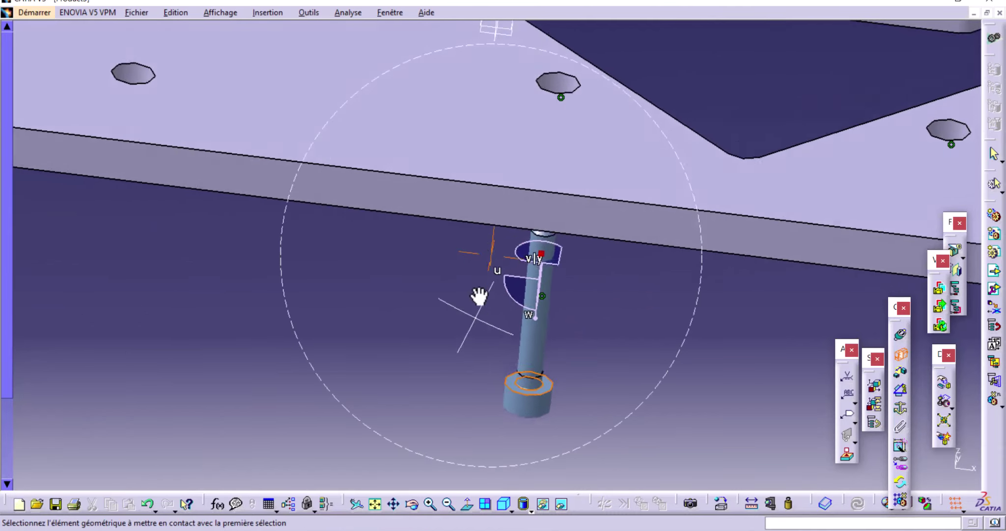
middle_drag(436, 273, 494, 191)
click(490, 163)
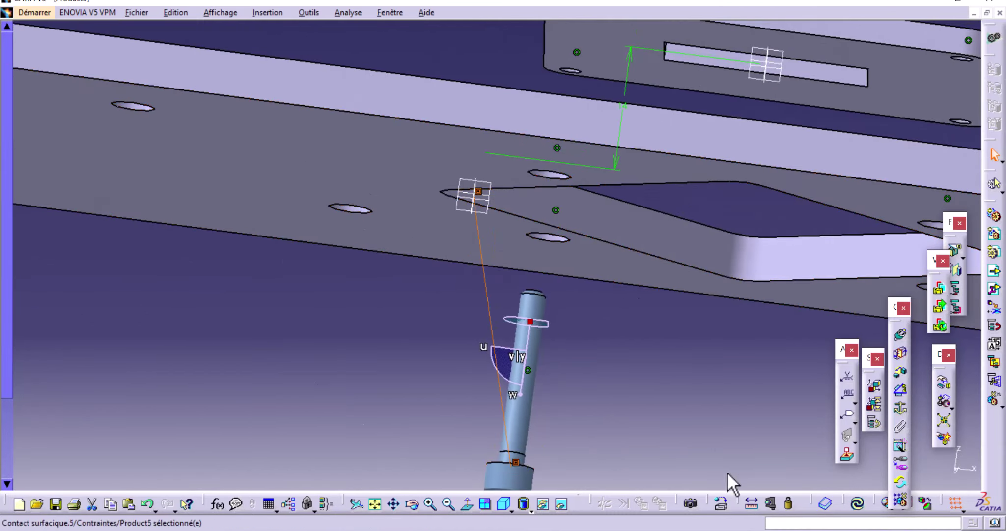
click(857, 502)
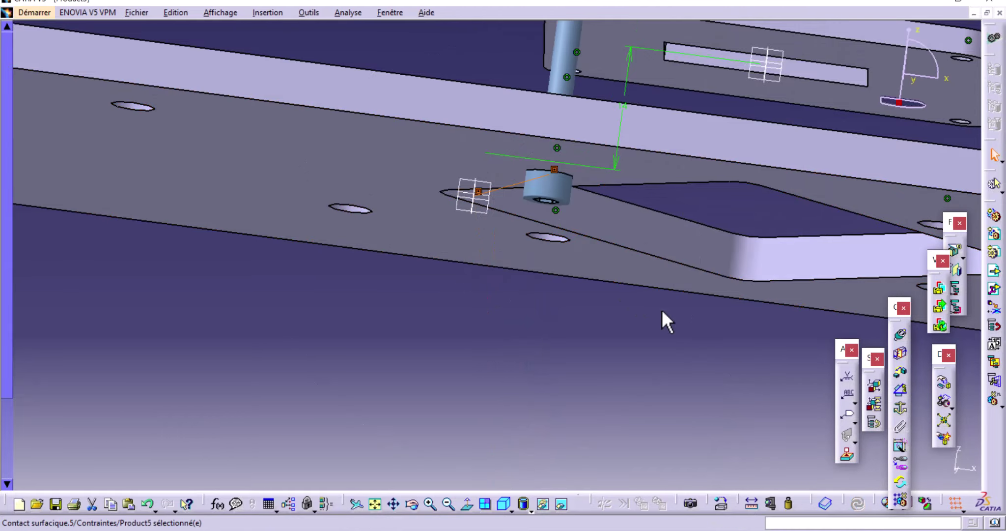
mouse_move(516, 221)
middle_down()
mouse_move(406, 303)
mouse_move(403, 354)
mouse_move(366, 371)
mouse_move(384, 434)
mouse_move(406, 401)
mouse_move(584, 293)
mouse_move(589, 267)
mouse_move(517, 337)
mouse_move(409, 400)
mouse_move(426, 405)
mouse_move(471, 190)
mouse_move(499, 278)
mouse_move(569, 303)
mouse_move(563, 340)
mouse_move(512, 247)
mouse_move(587, 97)
mouse_move(570, 108)
mouse_move(568, 94)
mouse_move(577, 193)
mouse_move(483, 207)
mouse_move(528, 164)
mouse_move(551, 170)
middle_up()
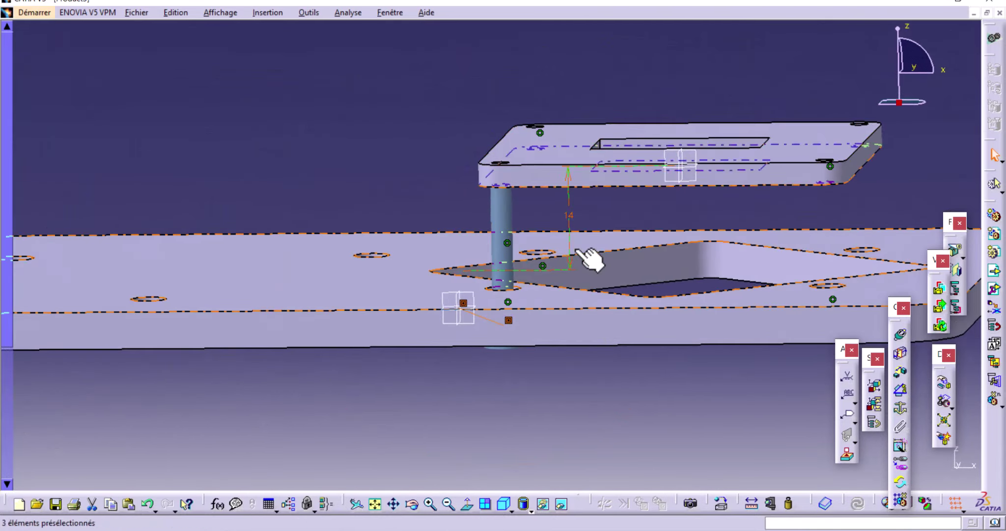
Step: Review the base plate's 5mm pad definition, leaving the offset constraint unchanged
click(590, 334)
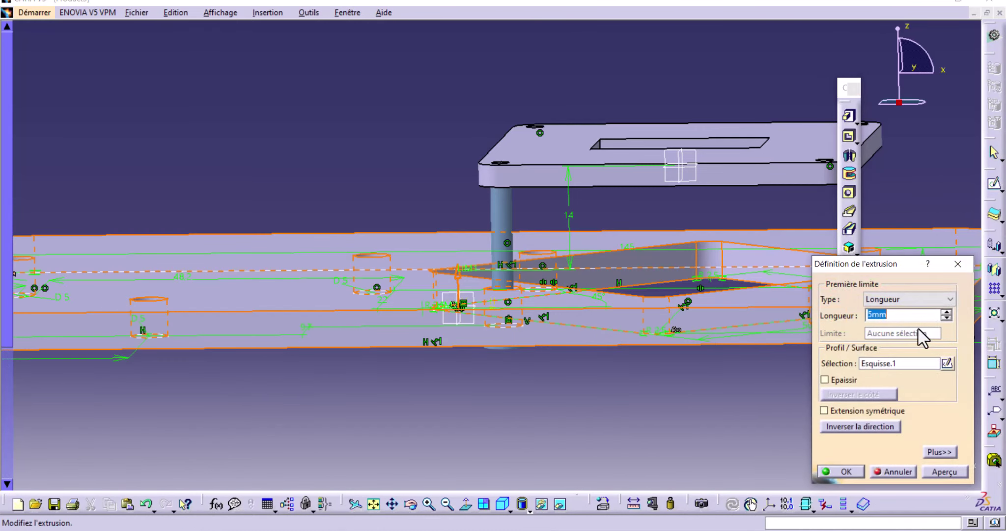
click(838, 472)
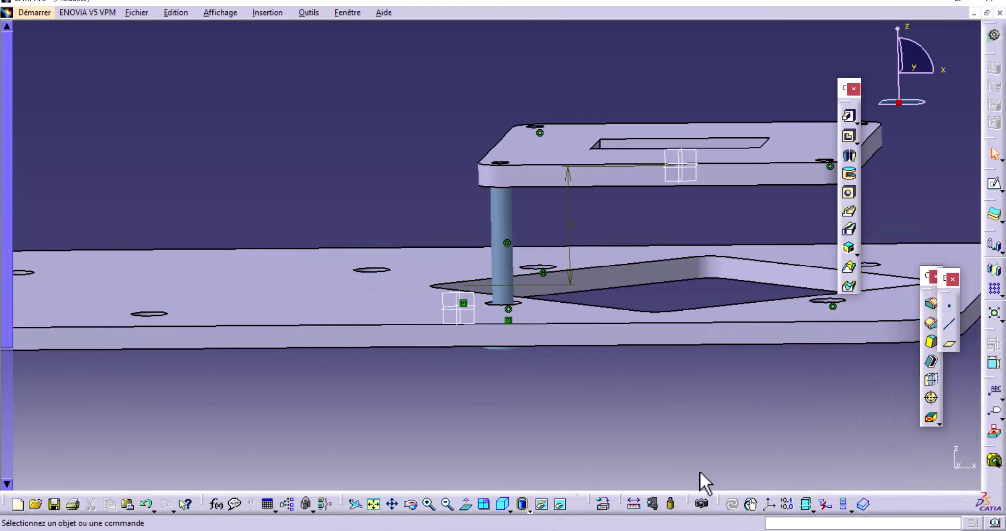
right_click(568, 221)
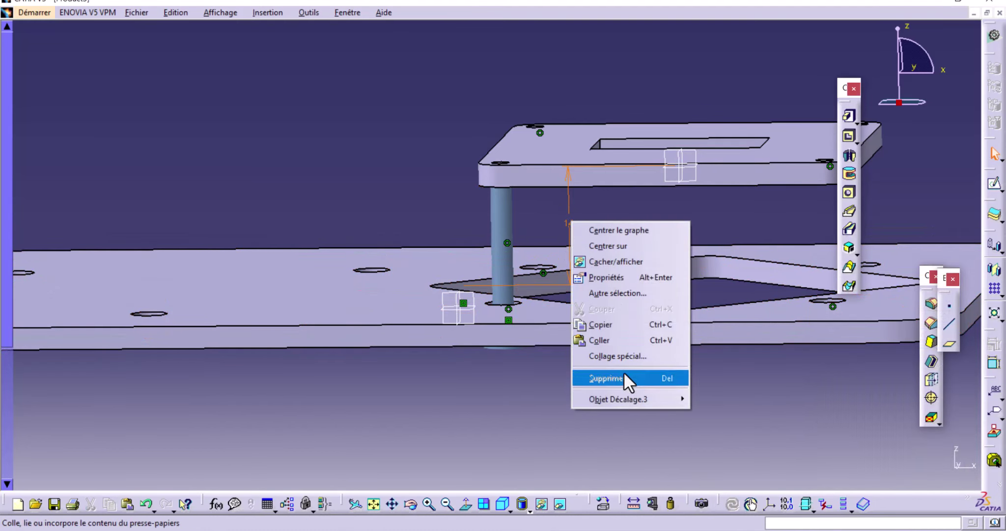
click(573, 218)
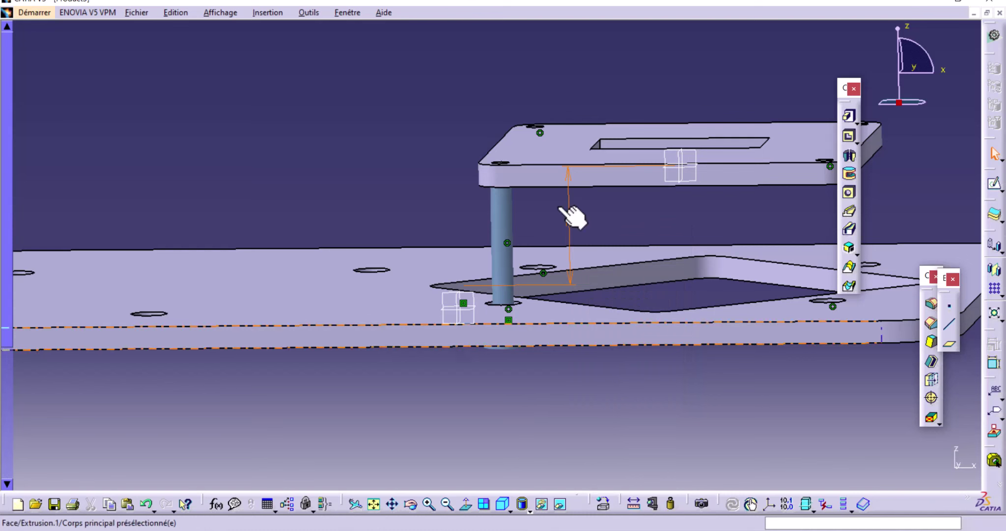
Step: Check the pivot servo plate's 3mm Extrusion.1 pad, then show the specification tree
click(543, 177)
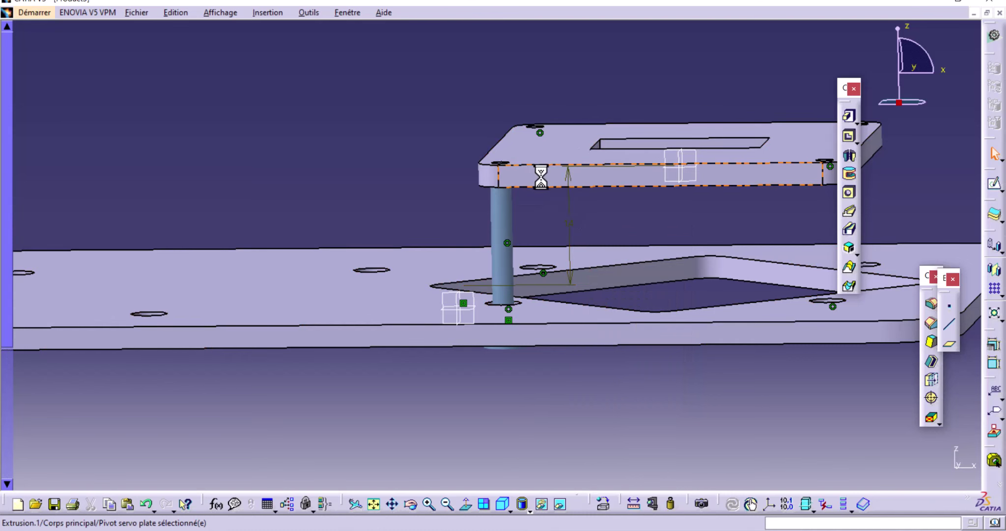
double_click(555, 180)
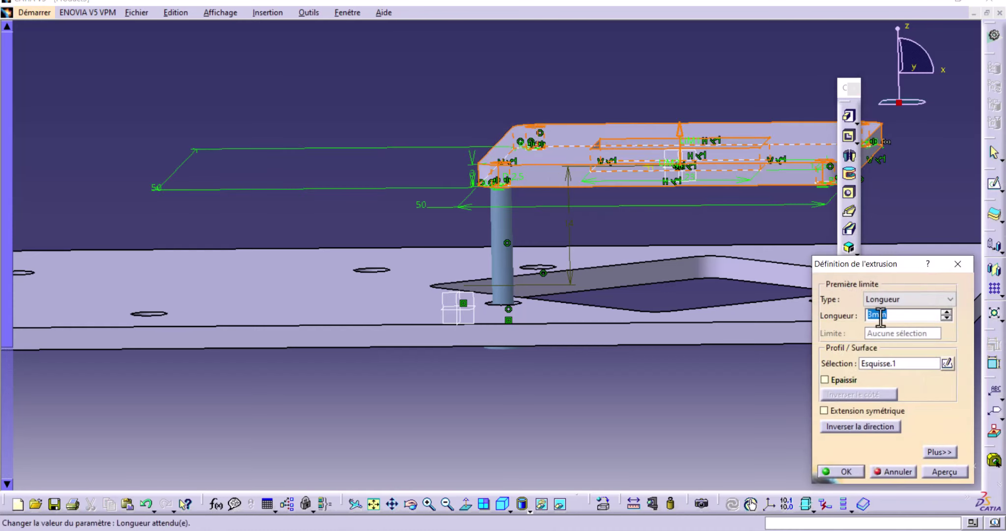
click(854, 472)
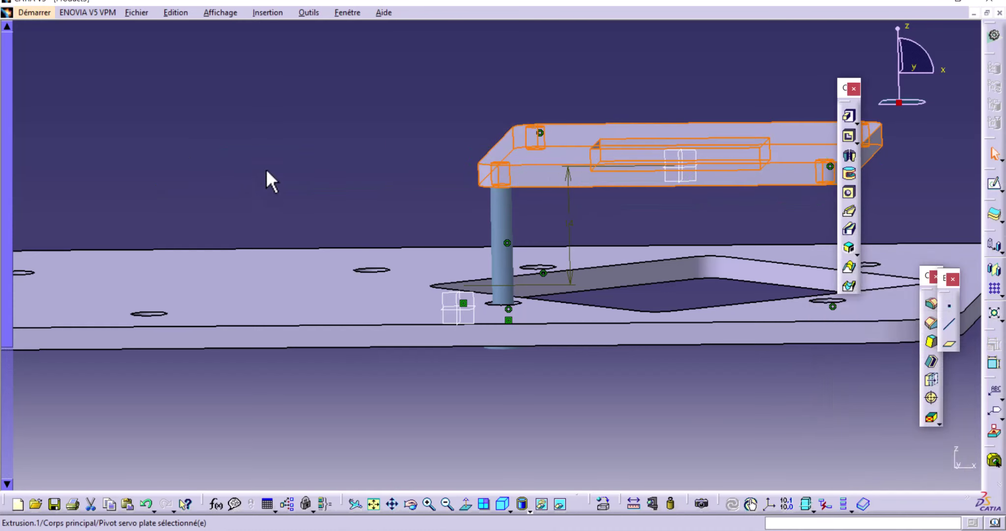
key(F3)
Step: Reactivate Product5 and update the offset constraint so the pivot plate sits 14 above
scroll(69, 320, down, 1)
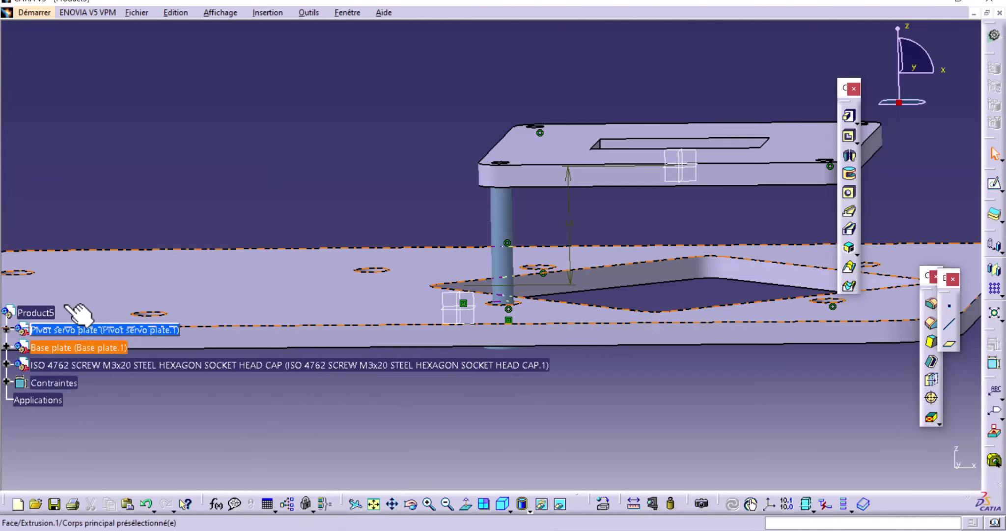
double_click(50, 313)
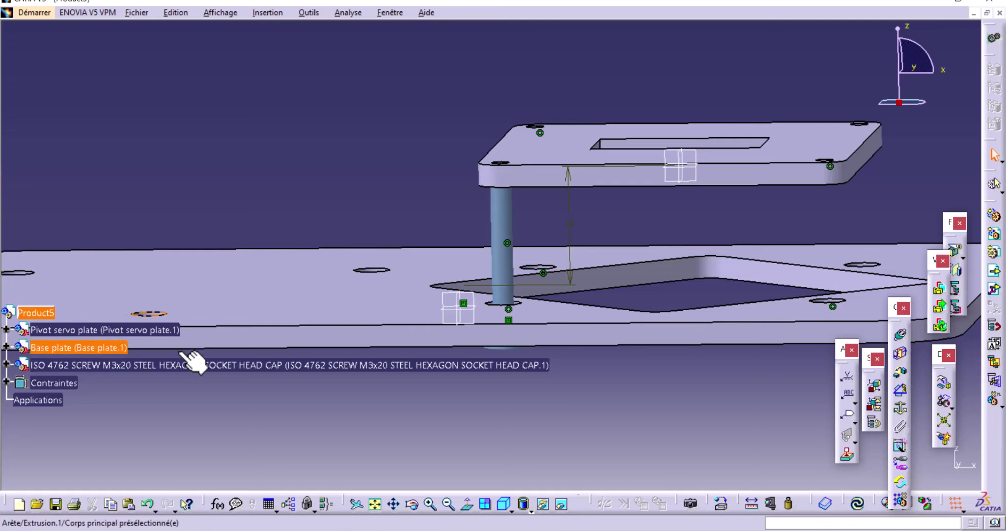
right_click(569, 220)
click(626, 417)
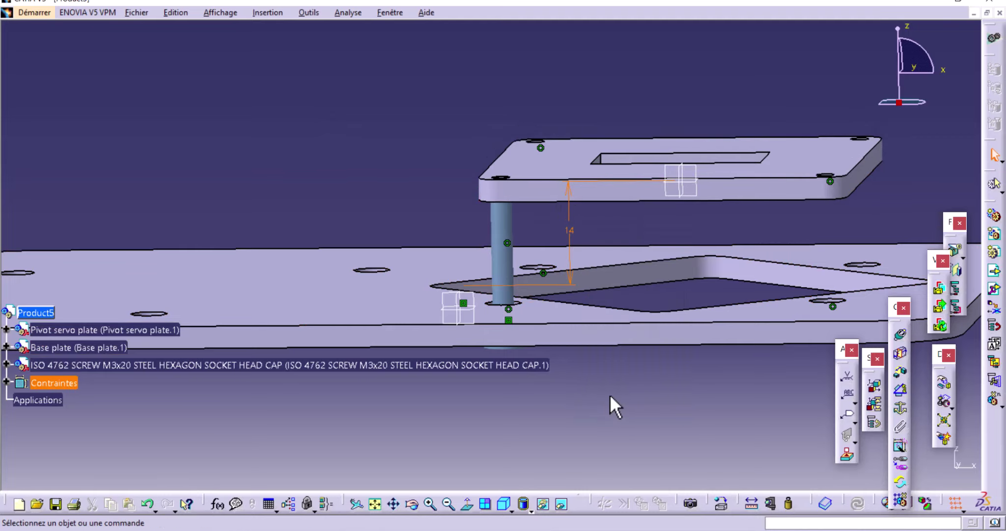
mouse_move(519, 216)
middle_down()
mouse_move(522, 316)
mouse_move(561, 161)
mouse_move(539, 213)
mouse_move(547, 250)
mouse_move(496, 274)
mouse_move(599, 418)
middle_up()
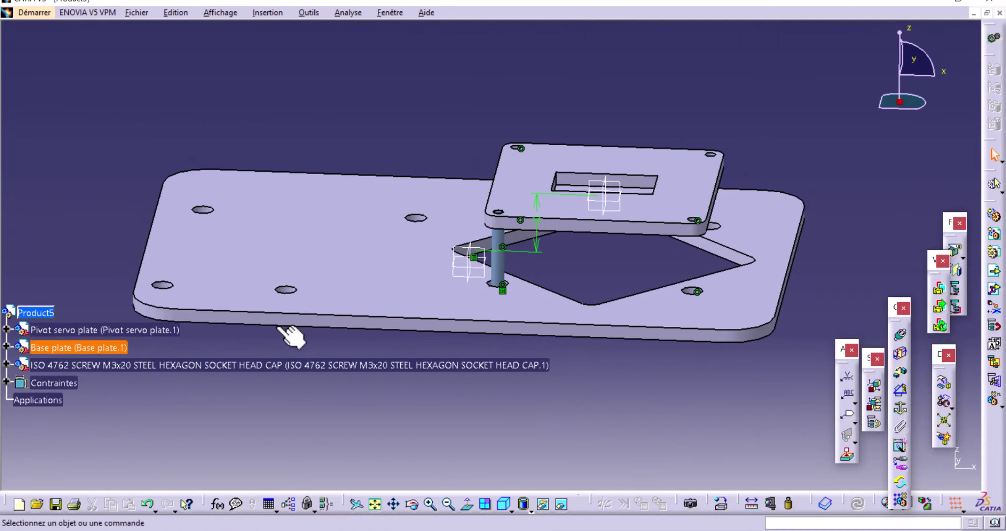
Step: Expand Base plate > Corps principal in the tree to reveal Extrusion.1 and its sketch
click(430, 290)
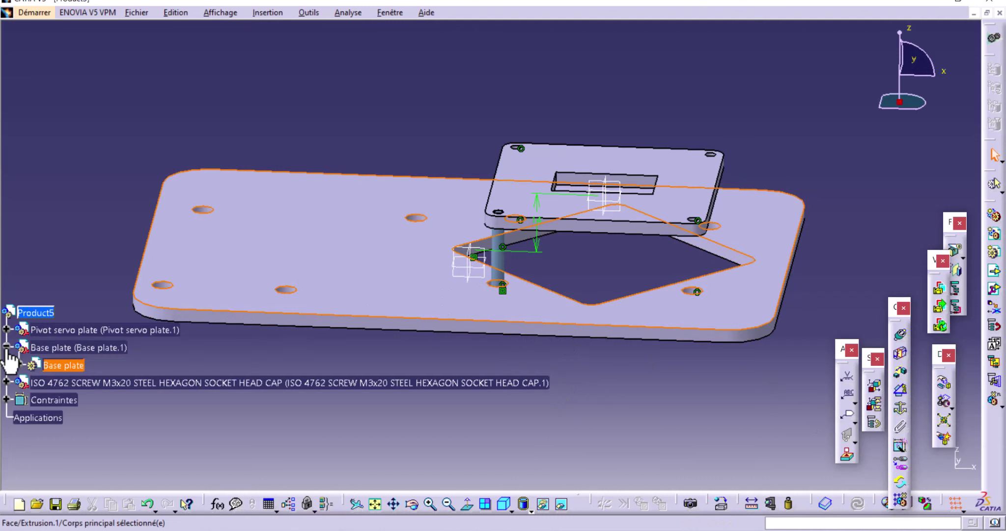
click(7, 347)
click(20, 270)
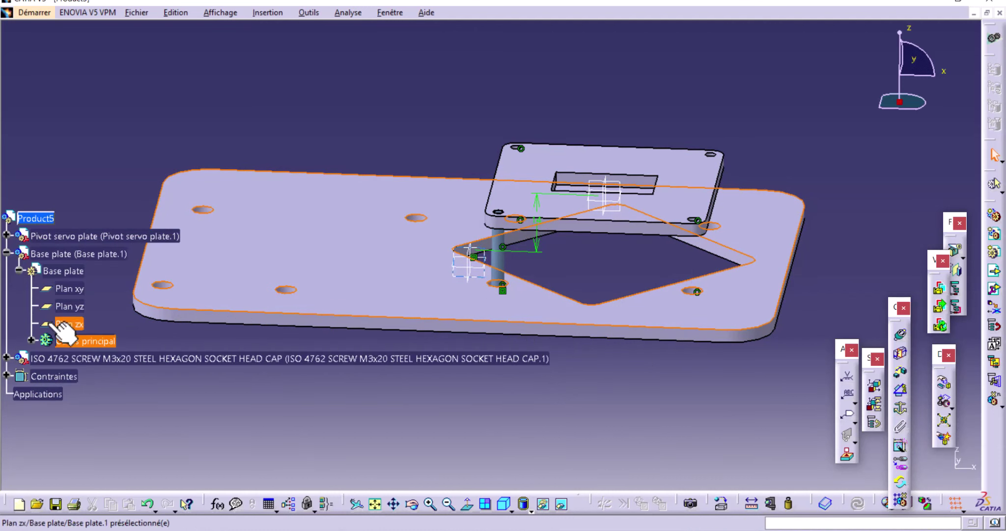
click(31, 340)
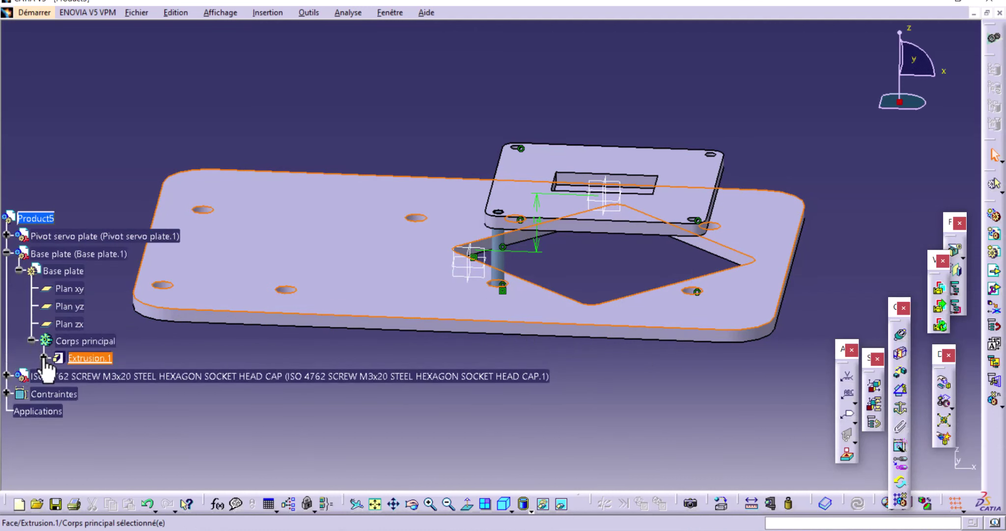
click(43, 358)
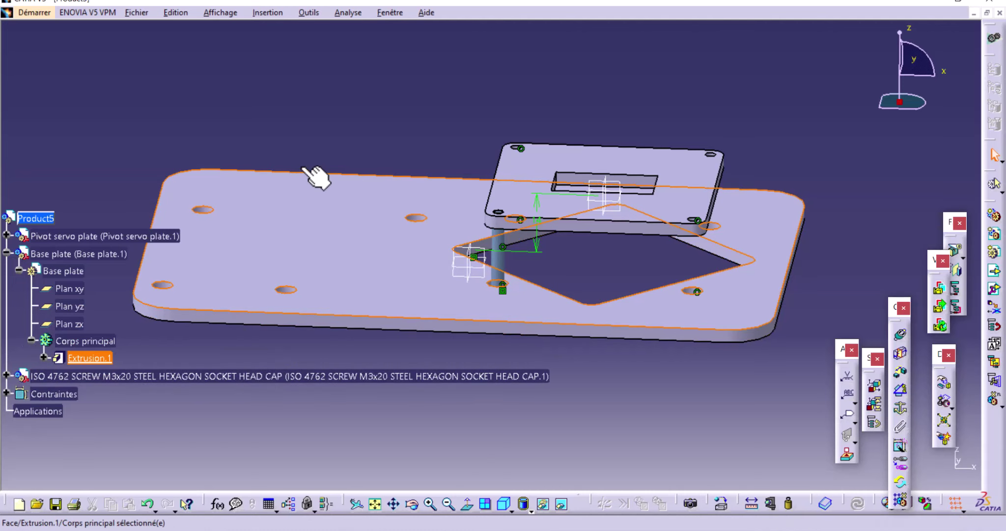
mouse_move(607, 273)
middle_down()
mouse_move(570, 287)
mouse_move(841, 501)
middle_up()
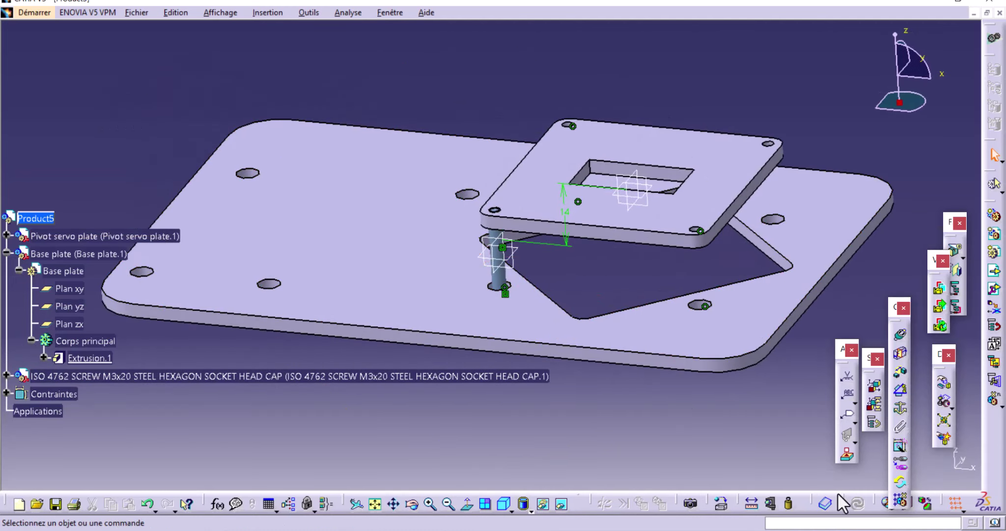
click(899, 499)
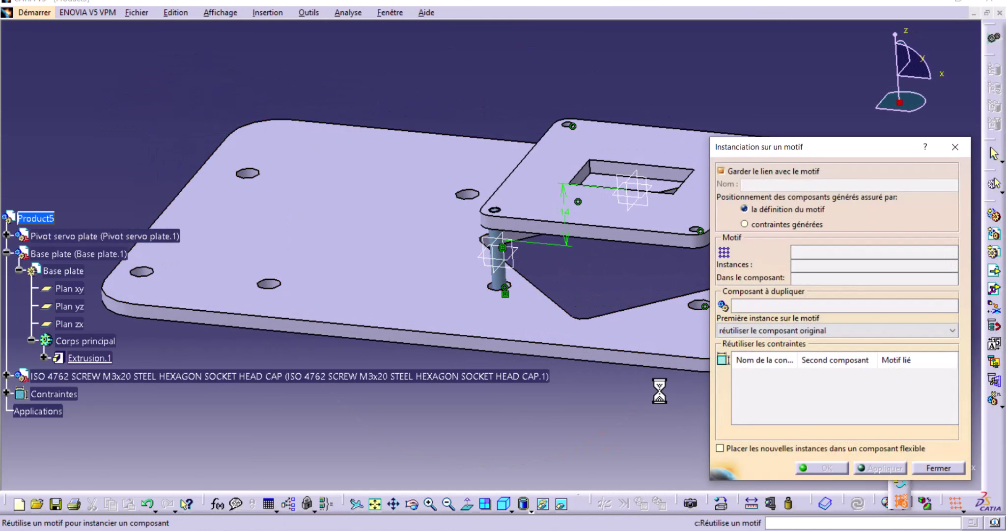
click(502, 277)
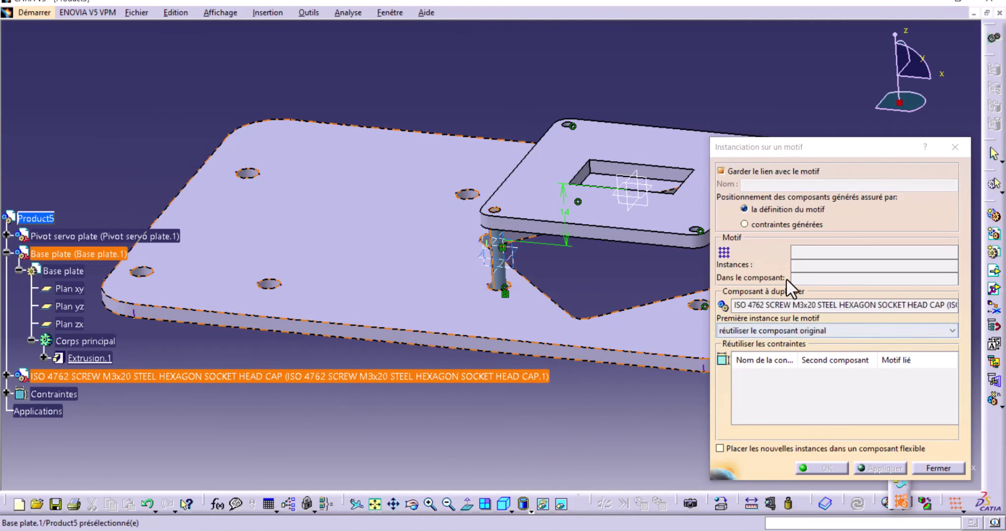
click(775, 223)
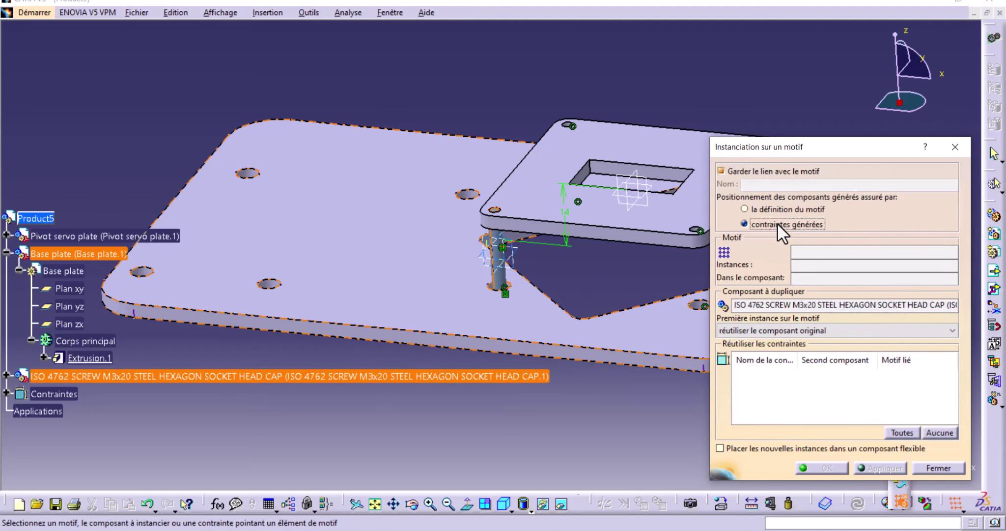
middle_drag(588, 321, 539, 314)
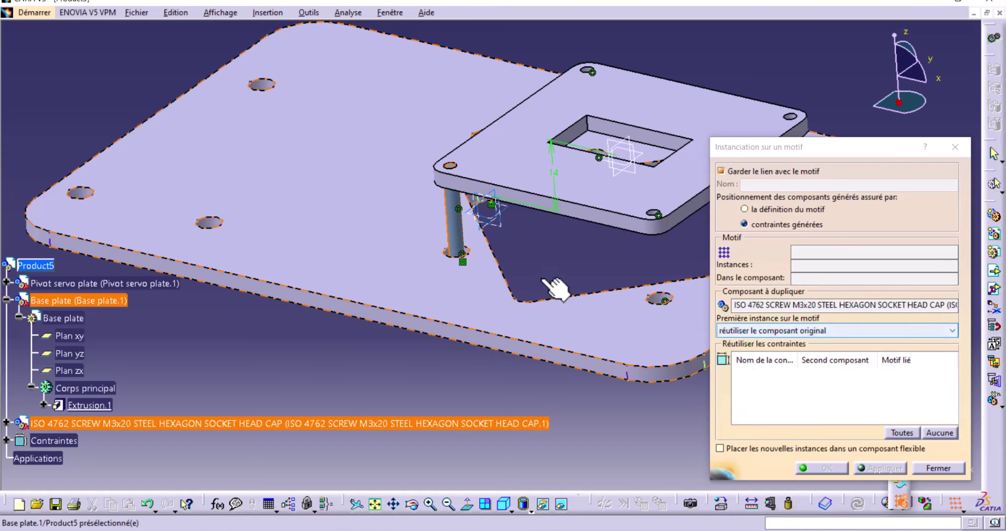
middle_drag(663, 309, 624, 312)
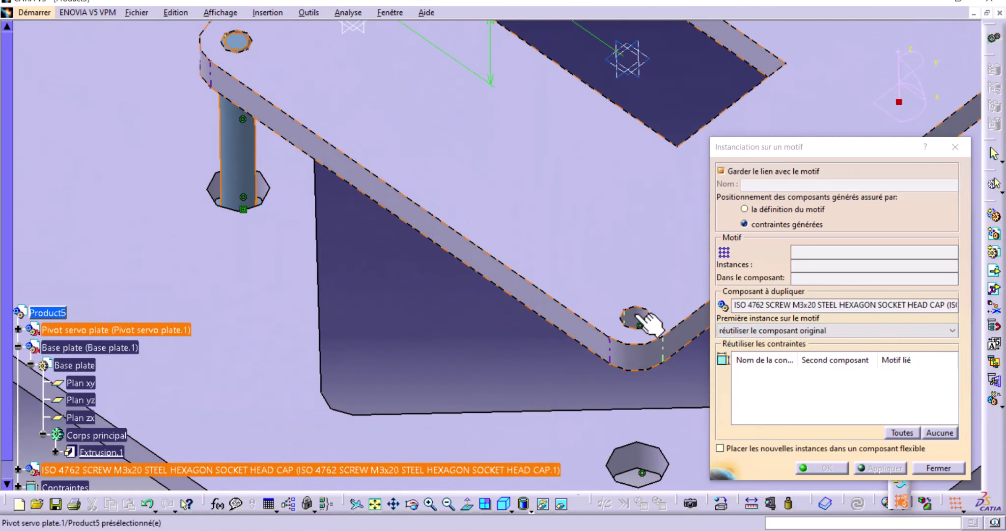
middle_drag(620, 291, 595, 283)
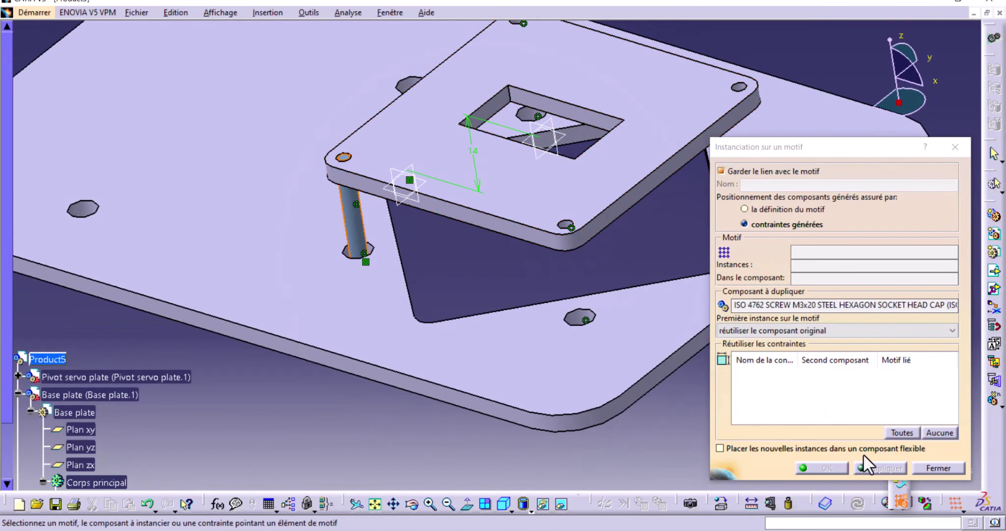
click(936, 466)
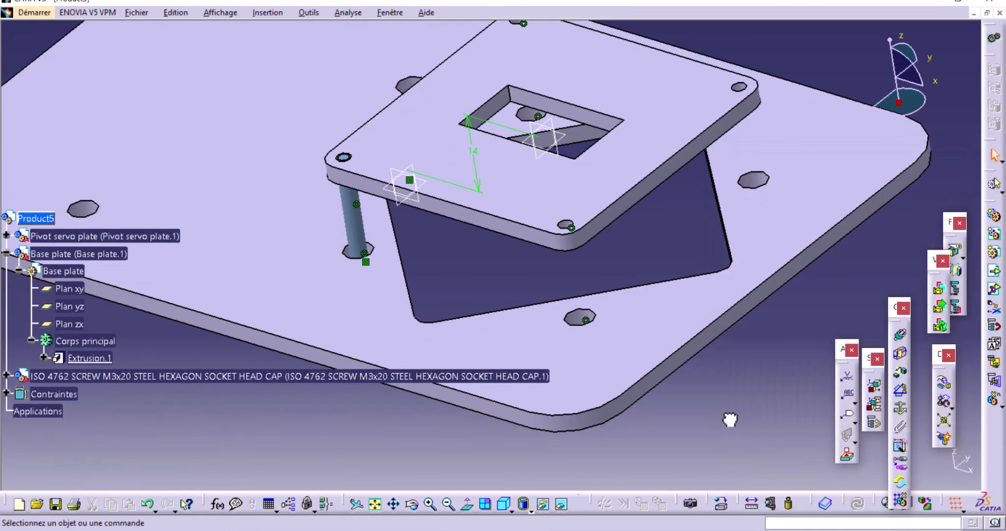
Step: Set up screw multi-instantiation along the base plate edge in positive Y with 44mm spacing
click(995, 401)
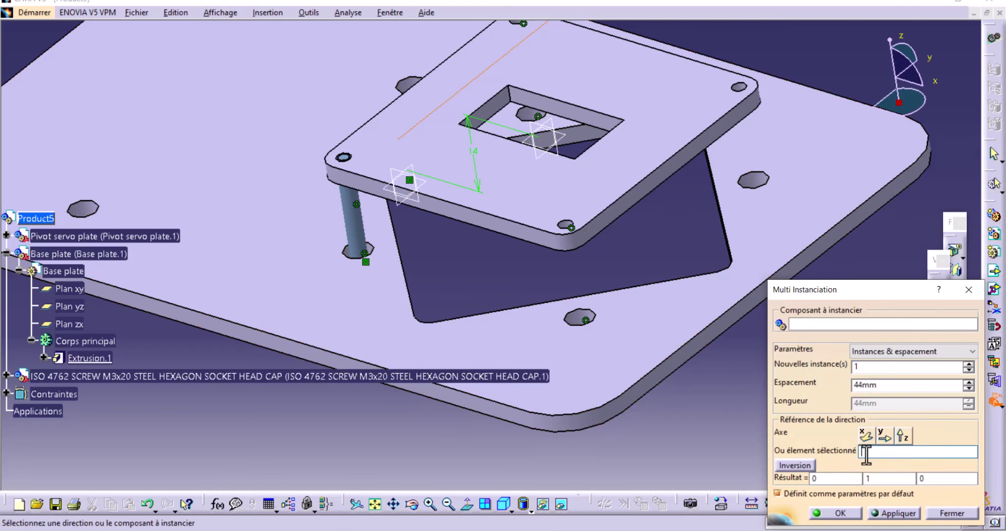
click(722, 322)
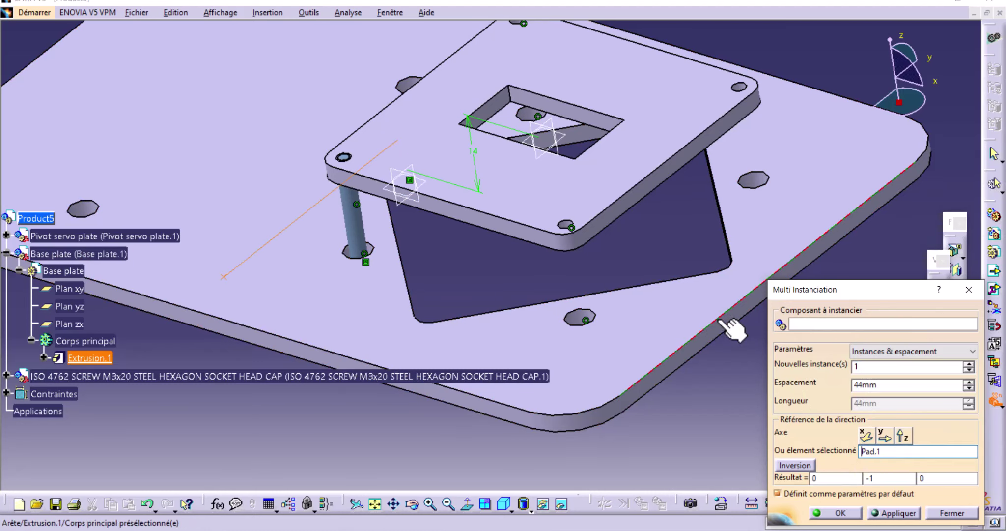
middle_drag(557, 271, 503, 344)
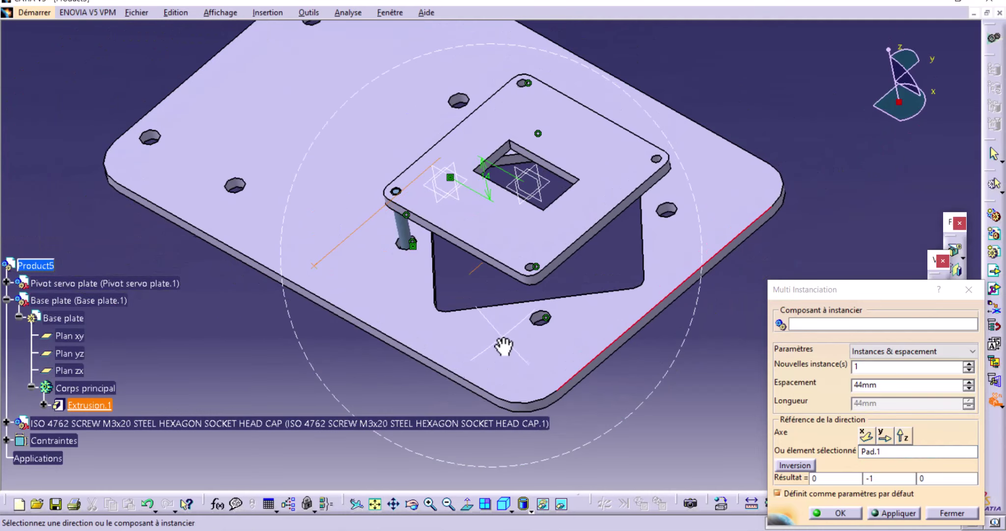
click(869, 479)
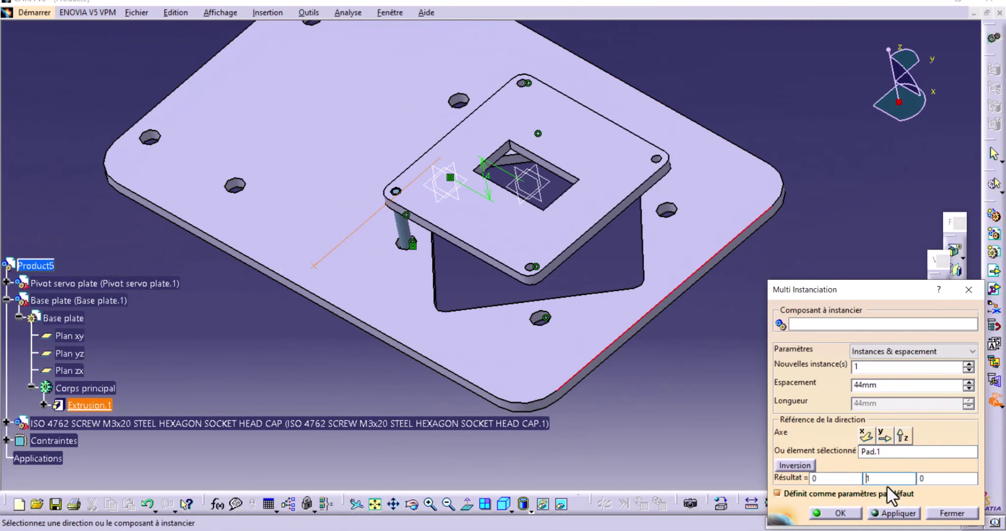
key(Return)
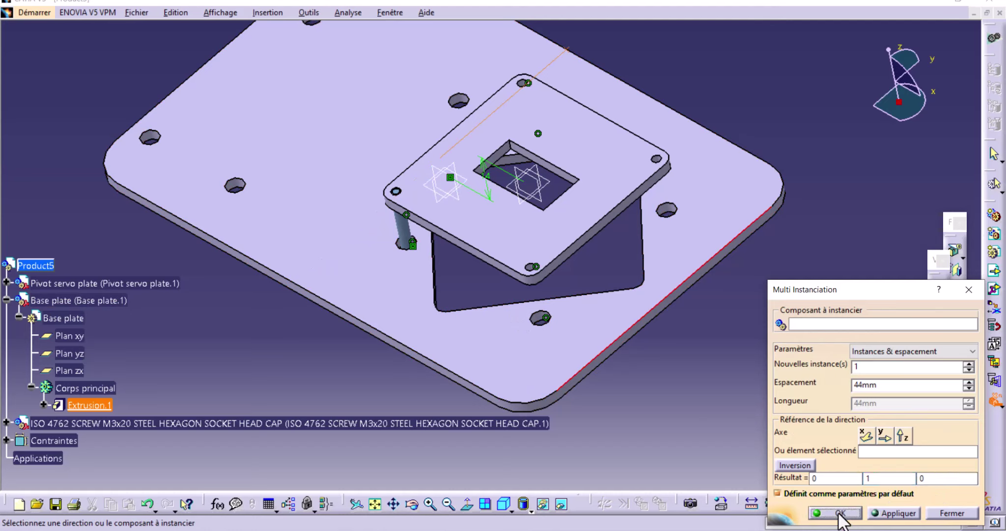
click(969, 289)
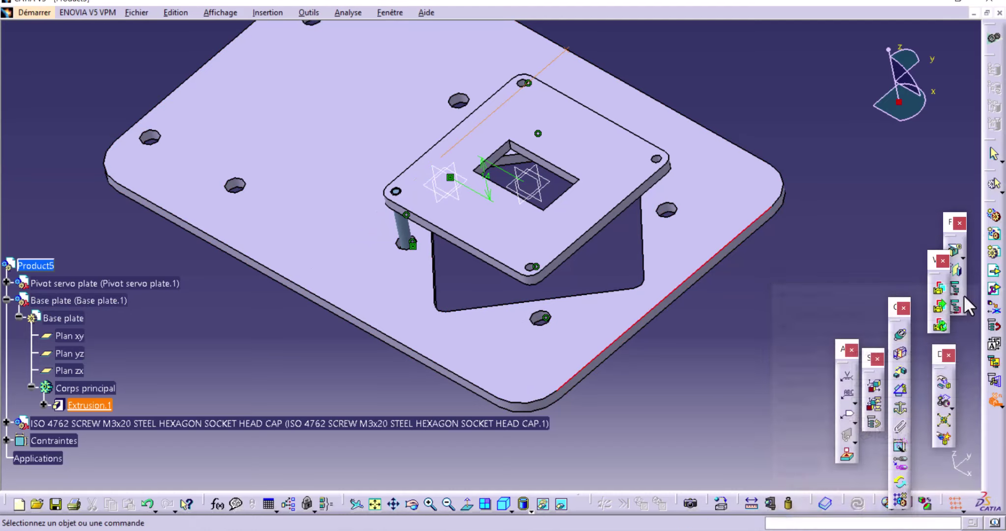
Step: Fast multi-instantiate a second screw, then reset the direction to a base plate edge
click(998, 401)
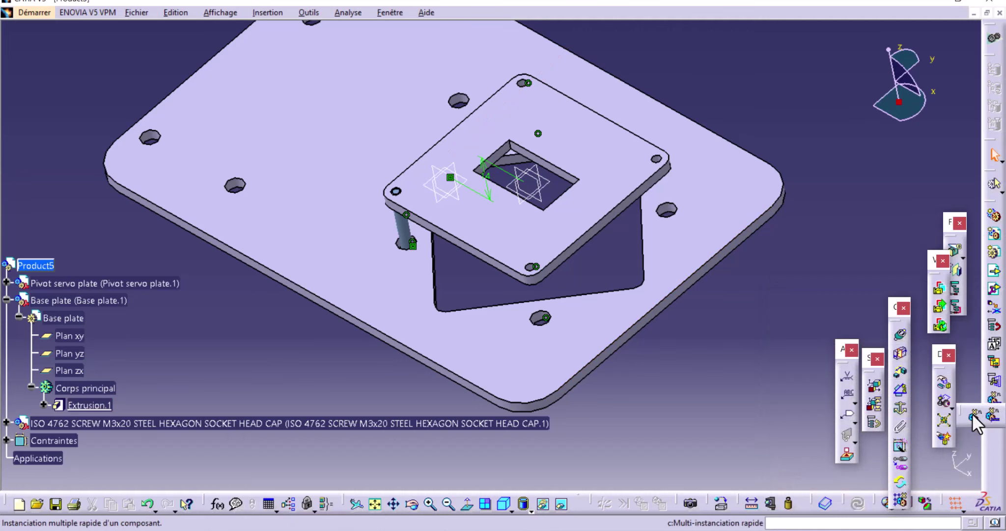
click(974, 415)
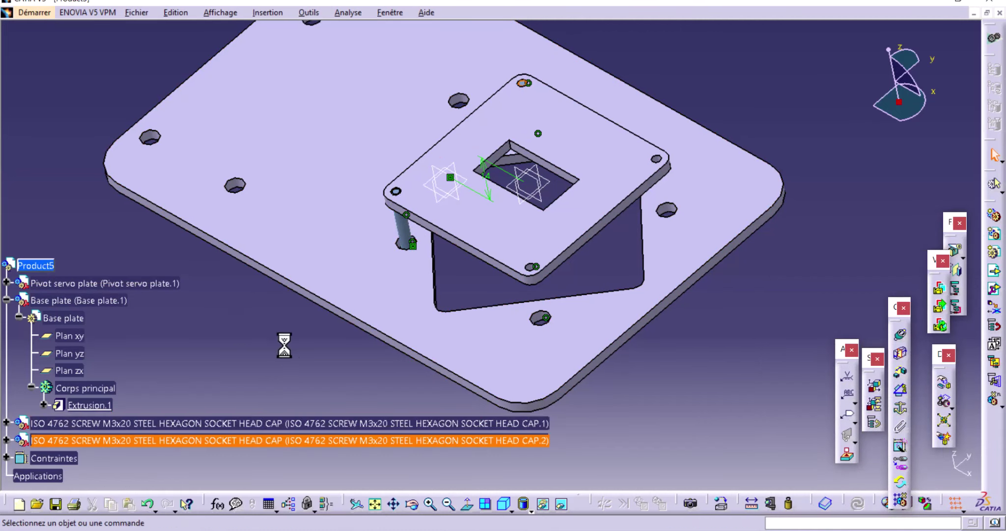
click(997, 405)
click(995, 416)
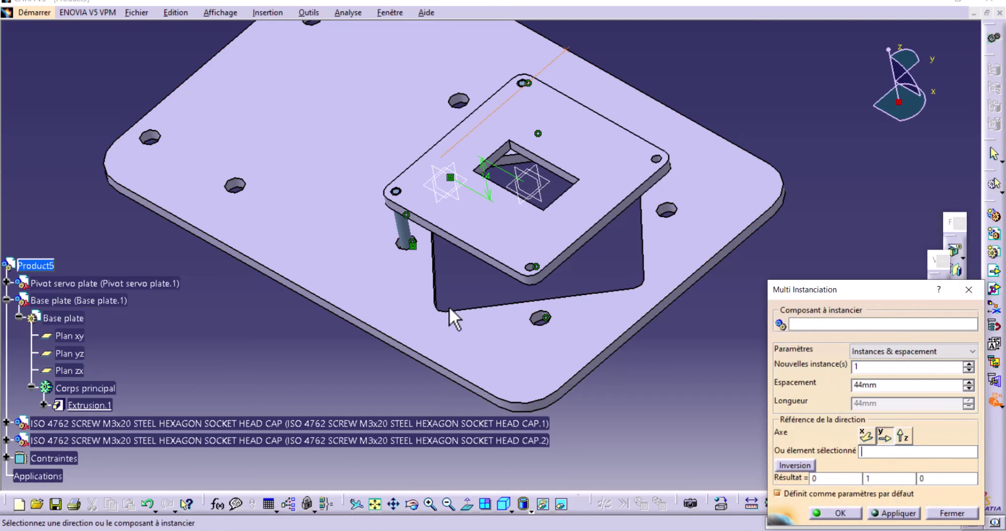
click(378, 329)
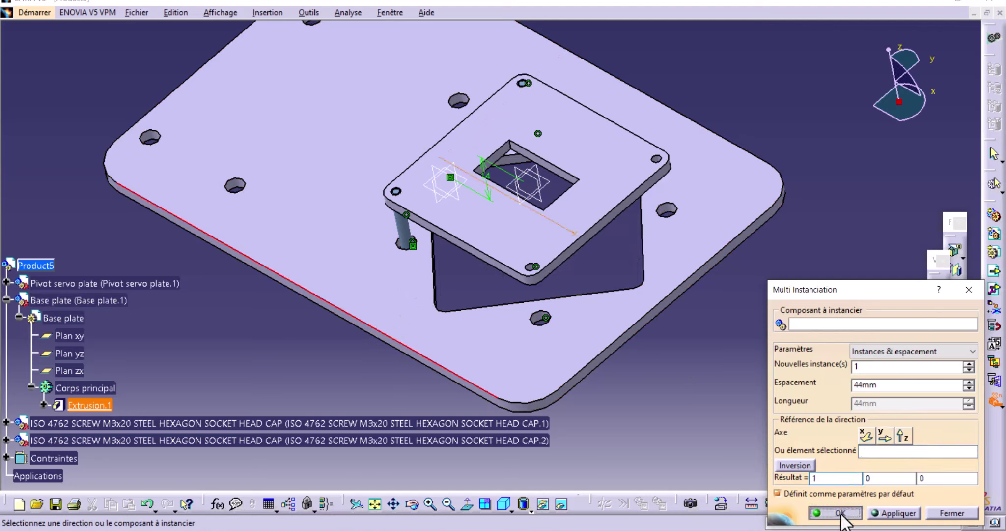
click(950, 514)
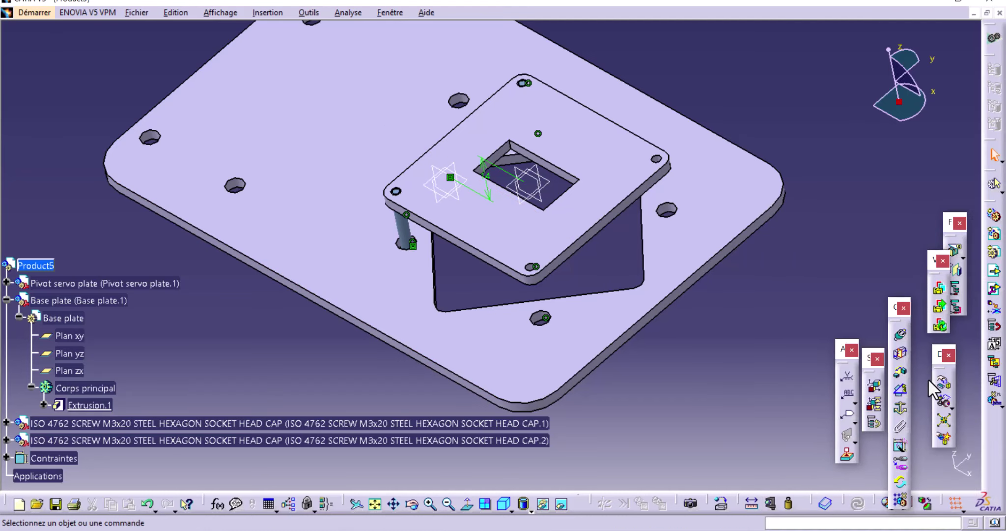
Step: Float the Multi-Instantiation toolbar and move it aside for reuse
click(1001, 402)
drag(963, 415, 968, 393)
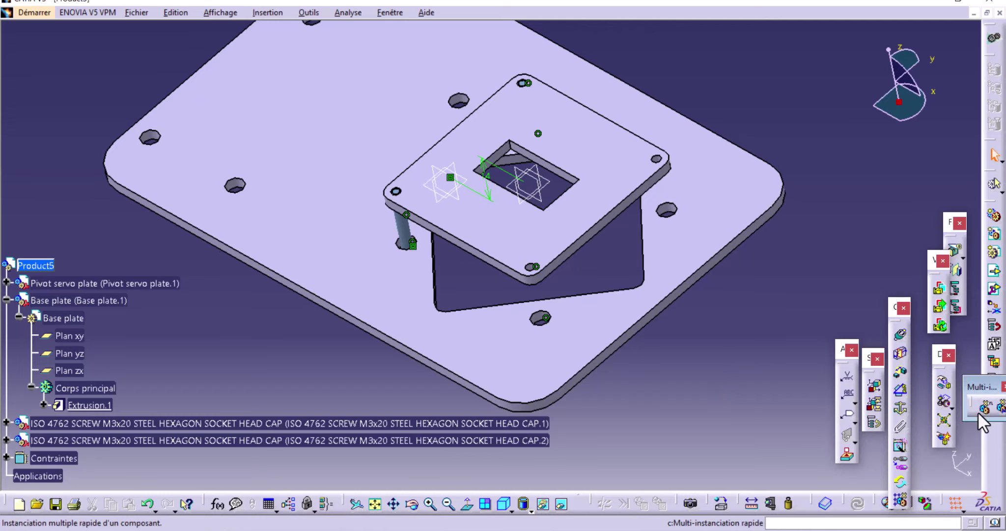
click(983, 408)
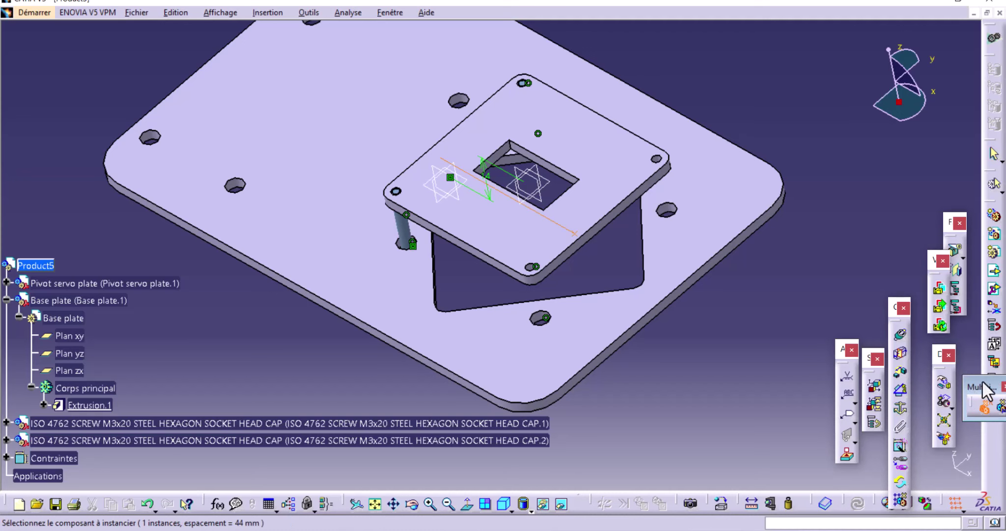
drag(946, 393, 910, 400)
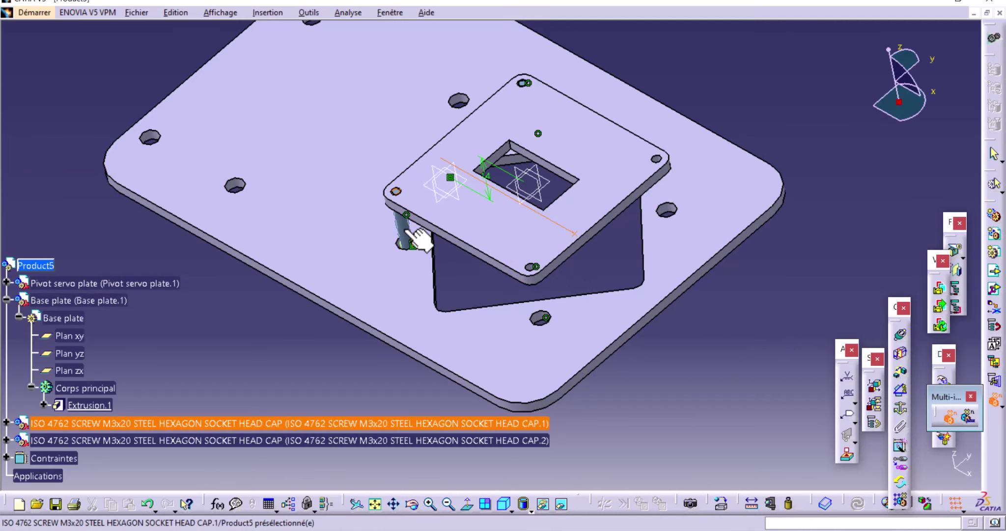
Step: Add the third and fourth M3x20 screws, then view all four under the servo plate
click(415, 234)
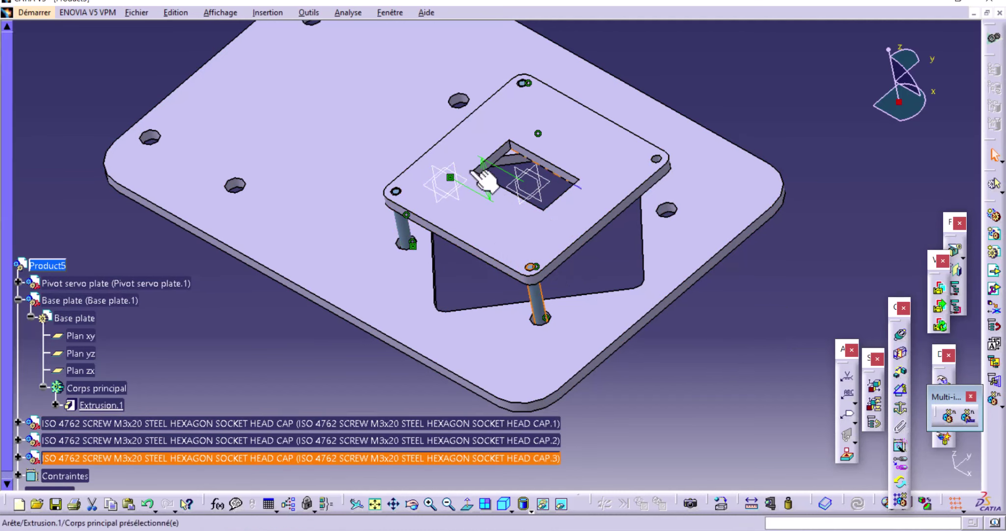
mouse_move(325, 341)
middle_down()
mouse_move(392, 283)
mouse_move(501, 245)
middle_up()
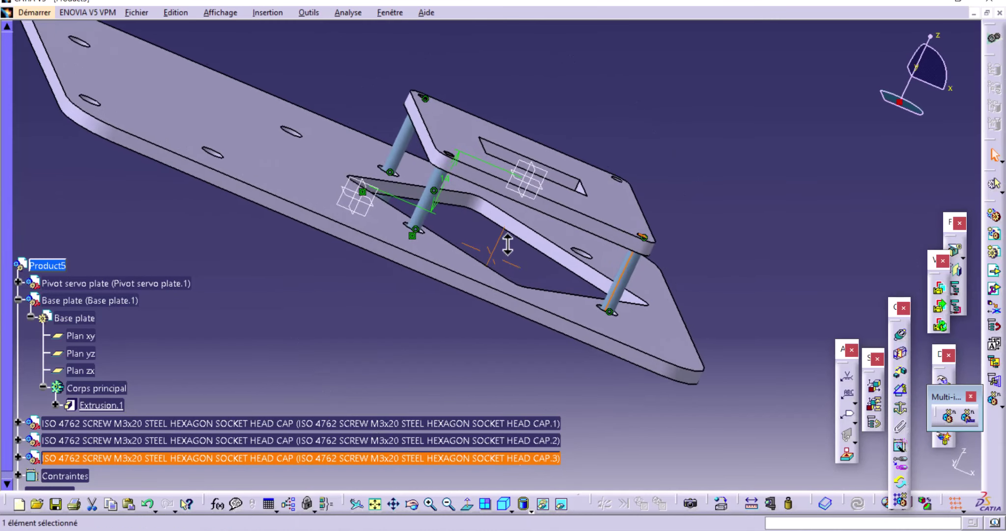
click(399, 140)
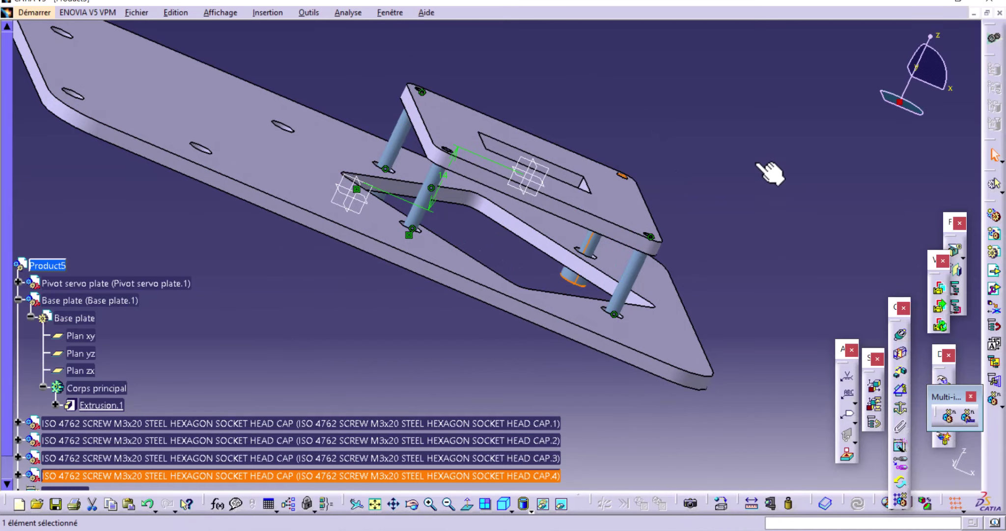
mouse_move(768, 168)
middle_down()
mouse_move(604, 180)
mouse_move(624, 187)
middle_up()
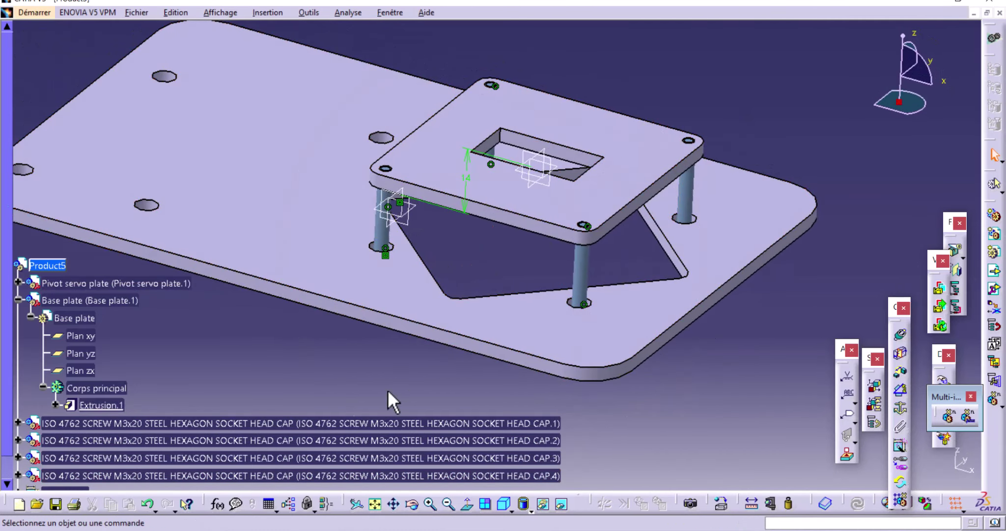
mouse_move(388, 395)
middle_down()
mouse_move(557, 322)
mouse_move(550, 281)
mouse_move(582, 262)
middle_up()
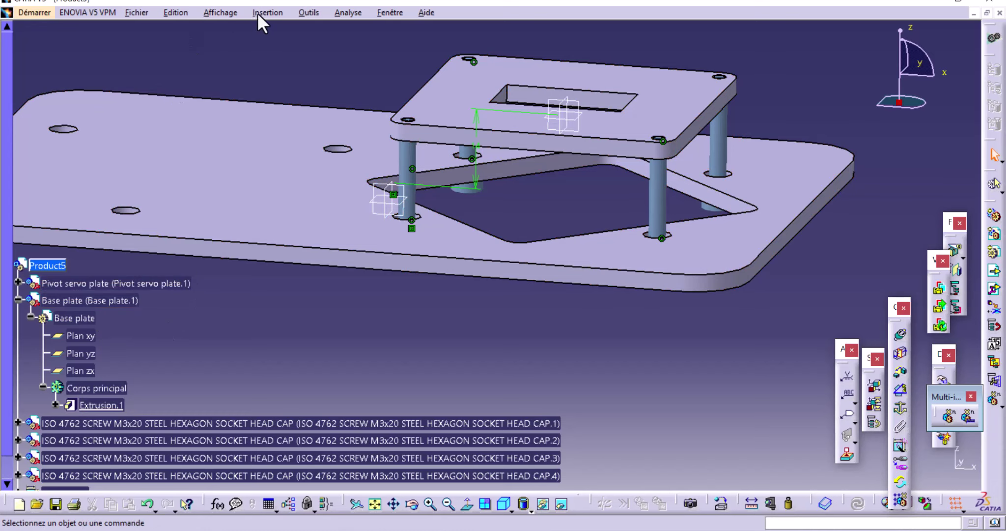
Step: Pick the M3 nut from ISO Standards > Nuts > ISO_4032_HEXAGON_NUT_STYLE_1 in the catalog
click(825, 504)
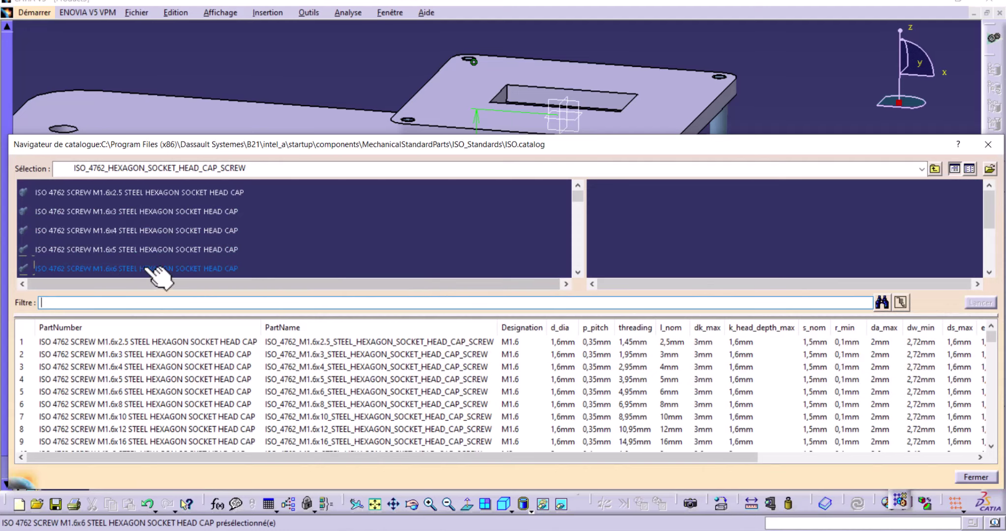
click(935, 168)
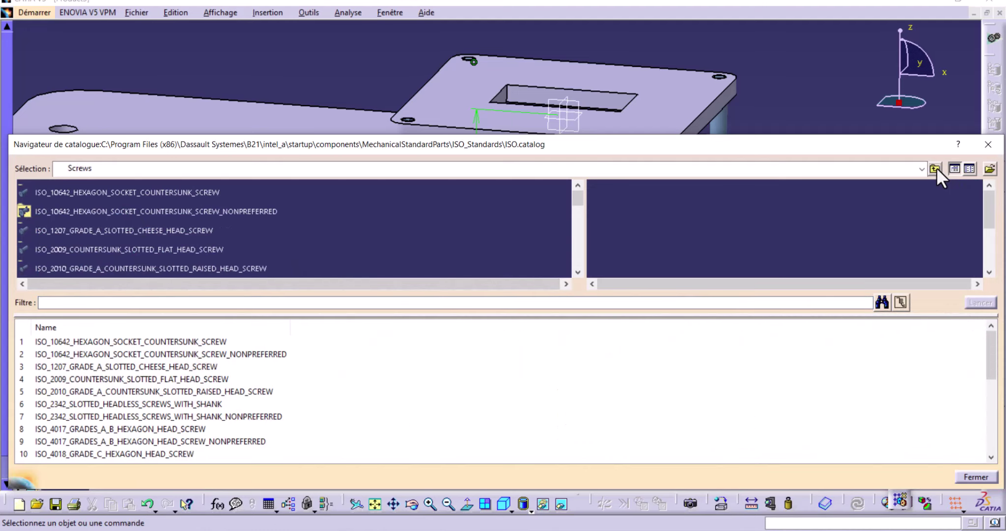
click(936, 168)
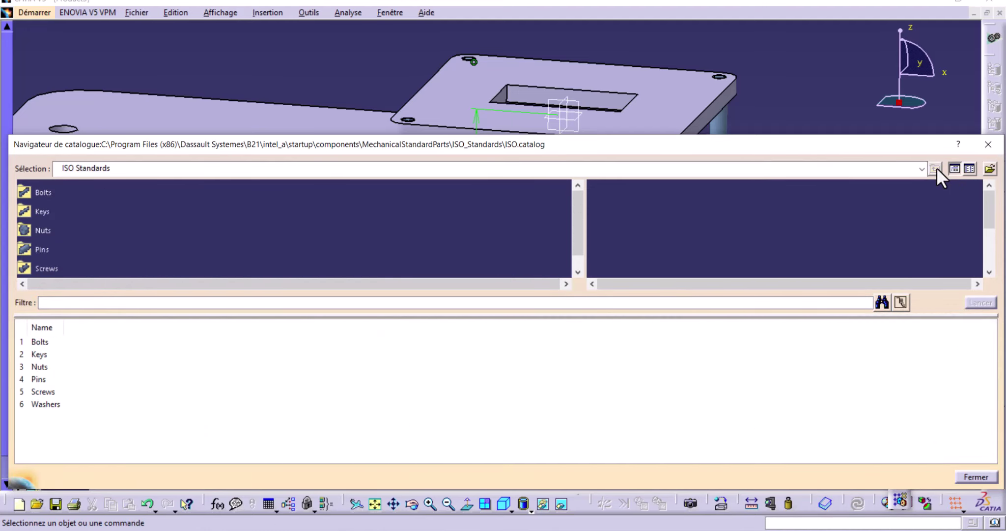
click(35, 230)
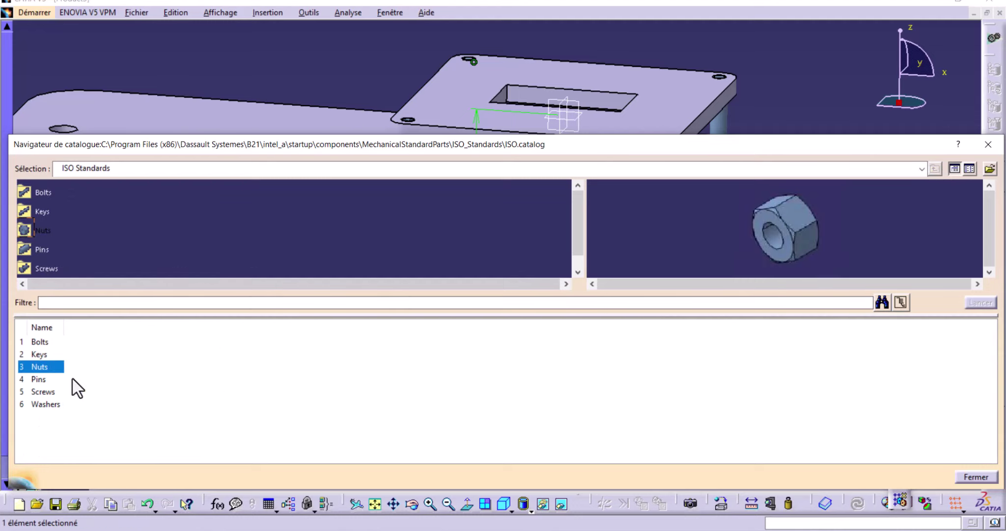
double_click(49, 231)
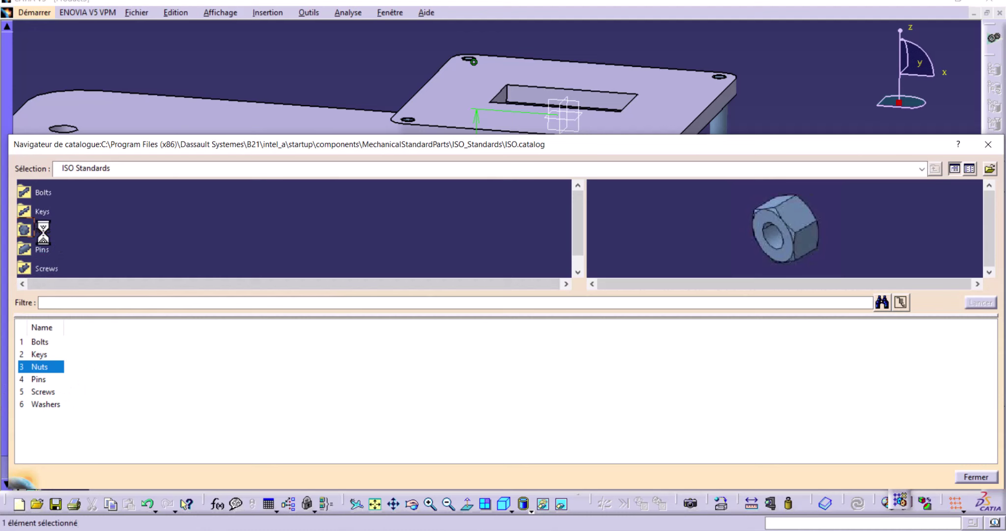
click(80, 342)
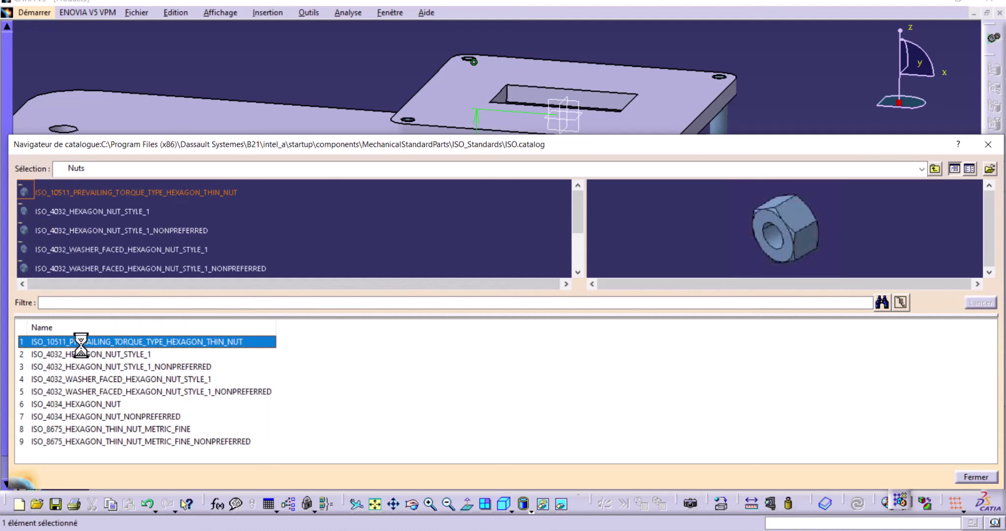
click(89, 354)
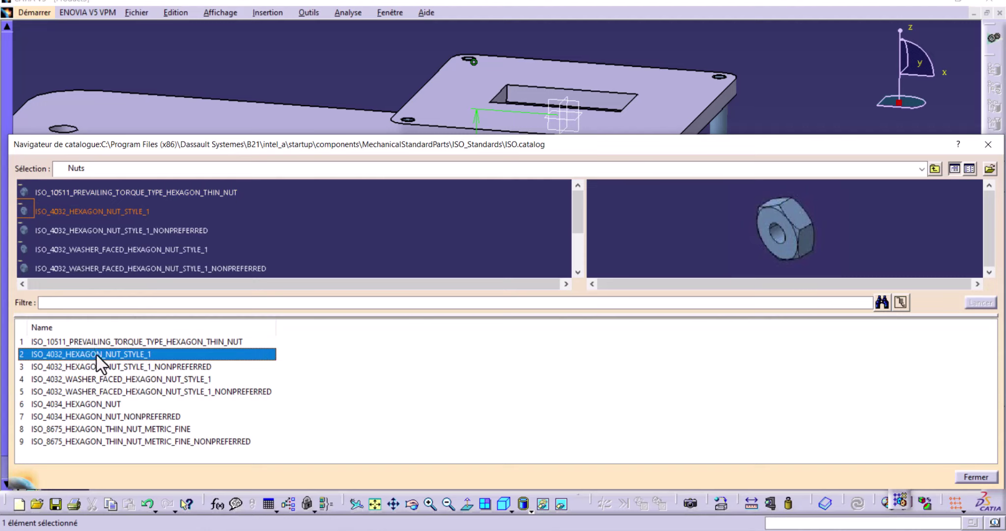
double_click(85, 211)
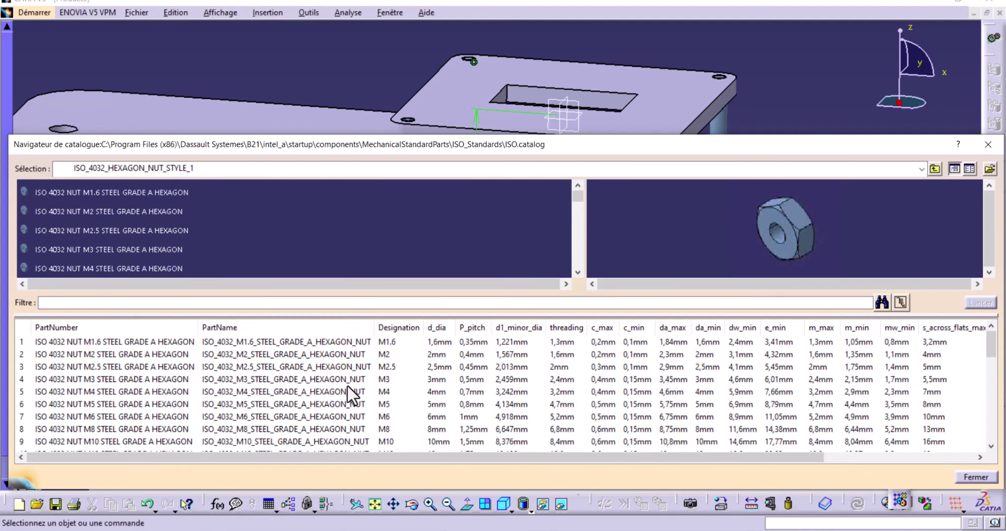
click(346, 379)
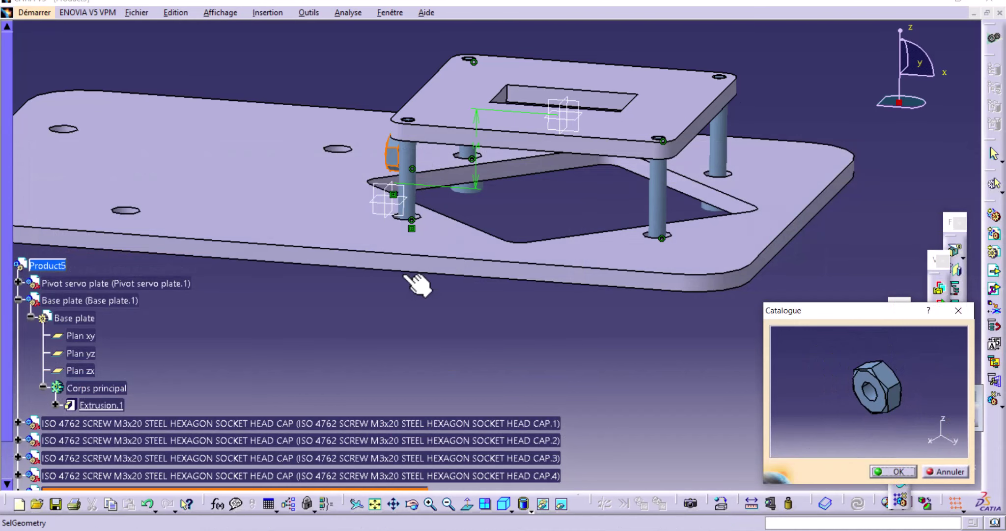
Step: Confirm inserting the M3 hex nut and close the catalog
middle_drag(416, 284, 573, 292)
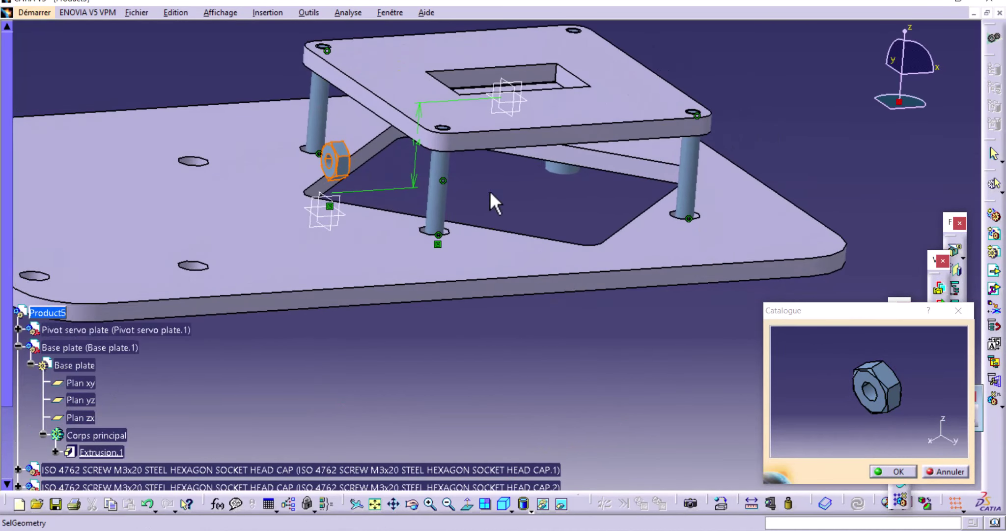
click(890, 469)
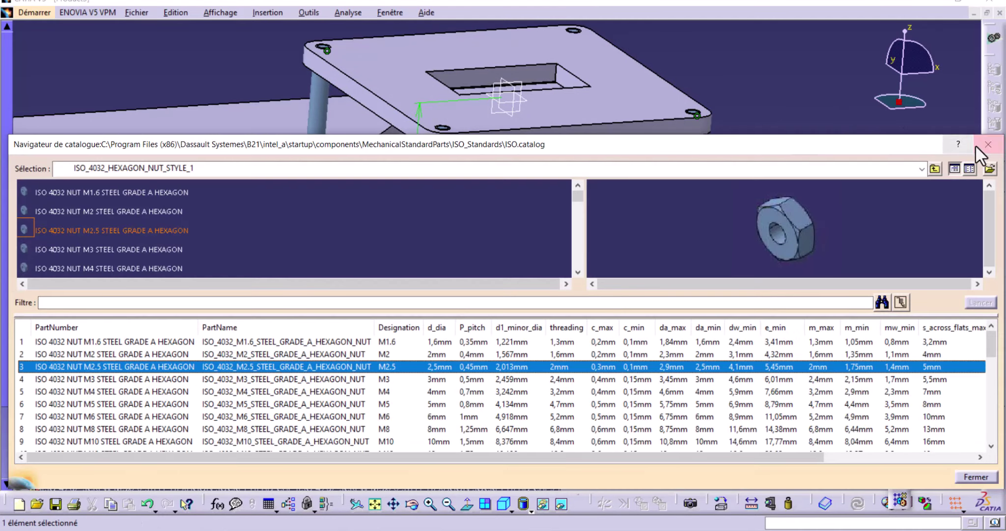
click(987, 145)
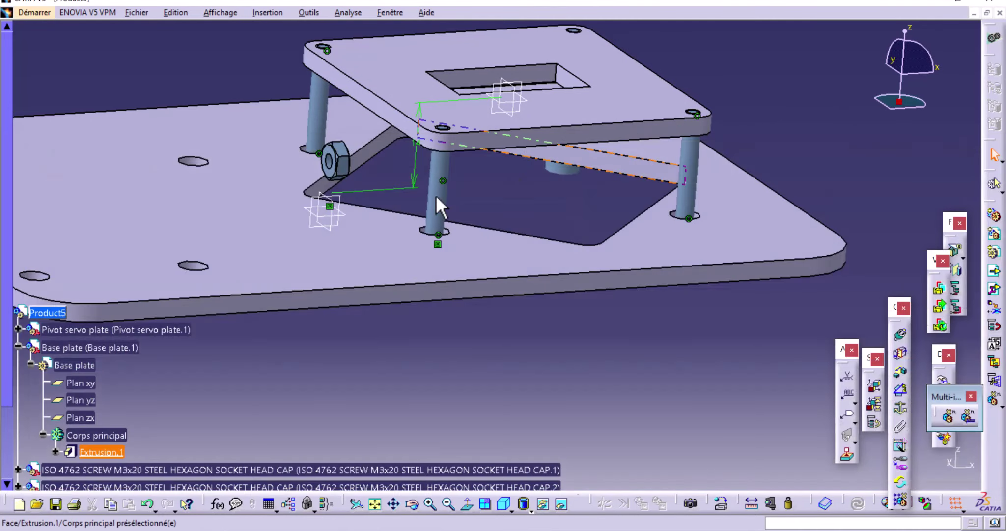
middle_drag(462, 259, 524, 212)
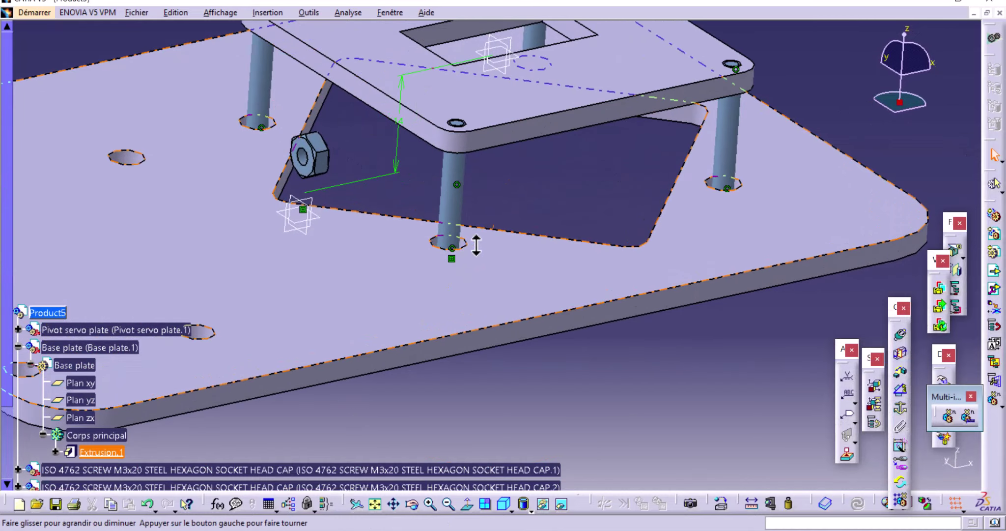
Step: Make the nut's axis coincident with the front pillar's axis and update
click(901, 339)
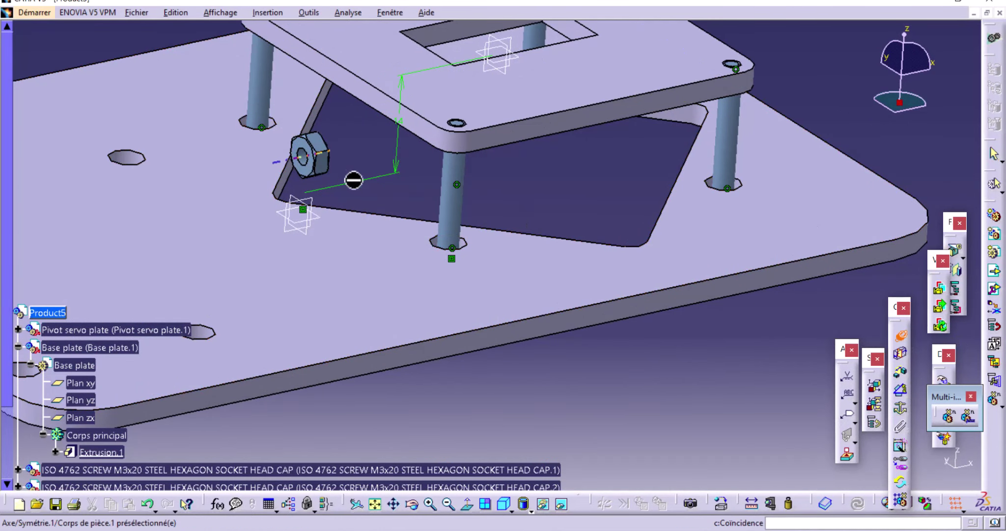
scroll(343, 182, up, 3)
scroll(339, 186, up, 3)
click(339, 191)
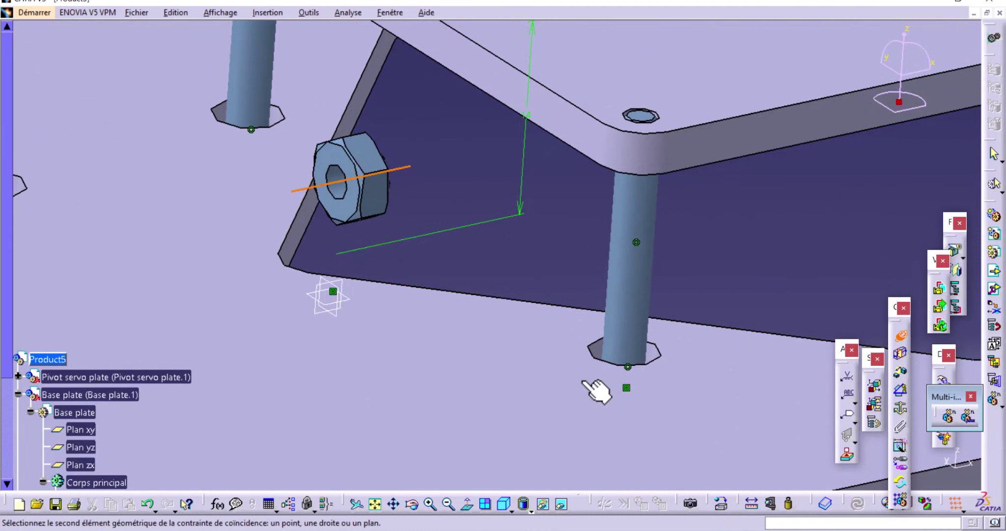
click(627, 346)
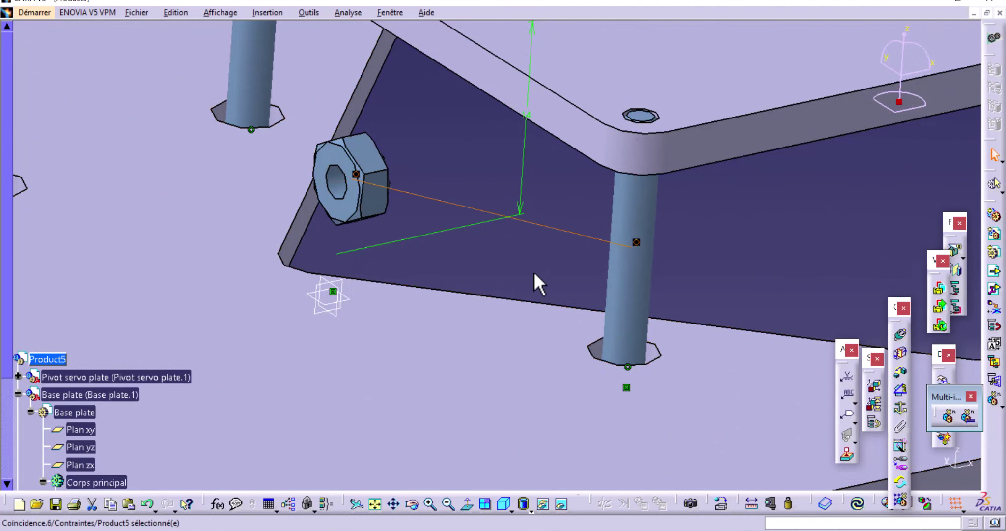
click(857, 503)
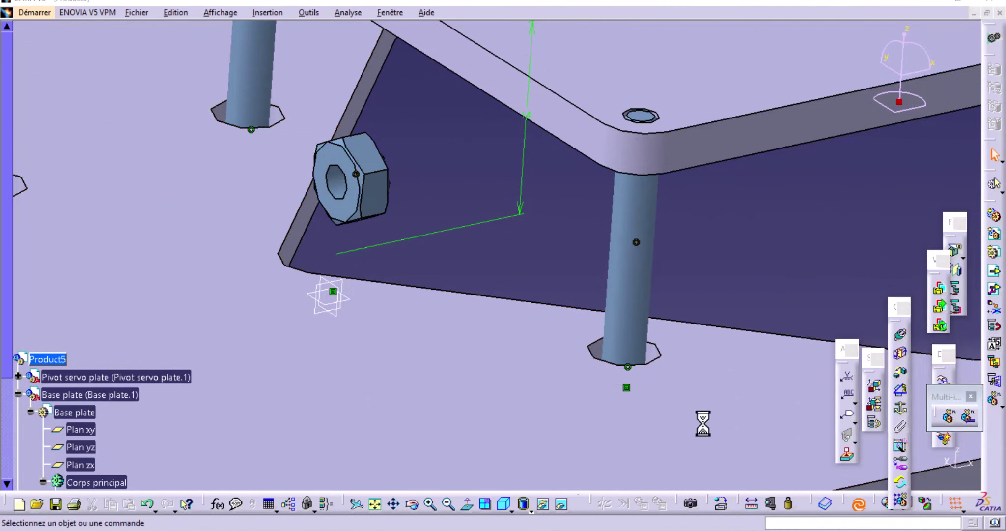
mouse_move(559, 220)
middle_down()
mouse_move(514, 274)
mouse_move(427, 281)
mouse_move(578, 197)
middle_up()
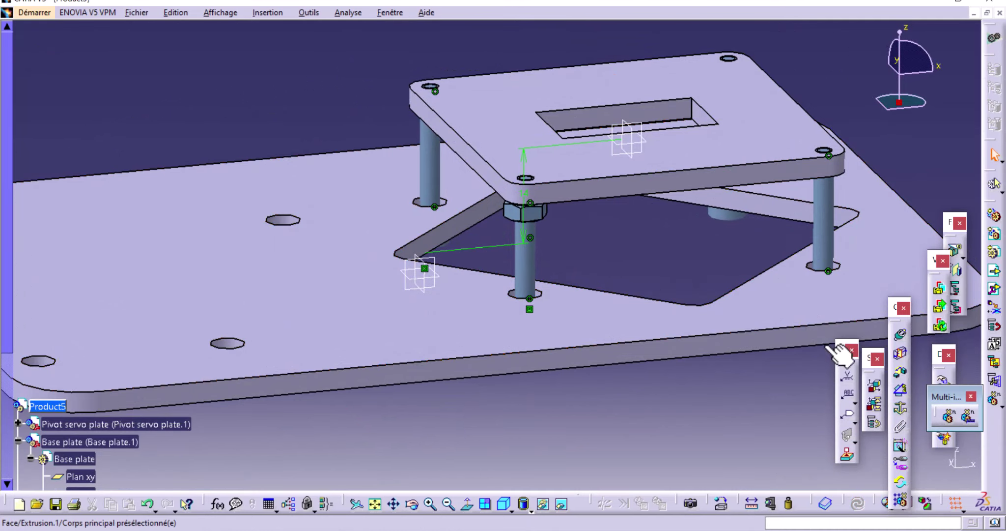
Step: Put the nut face in contact with the base plate and update so it drops down
click(899, 352)
mouse_move(548, 322)
middle_down()
mouse_move(540, 349)
mouse_move(579, 138)
middle_up()
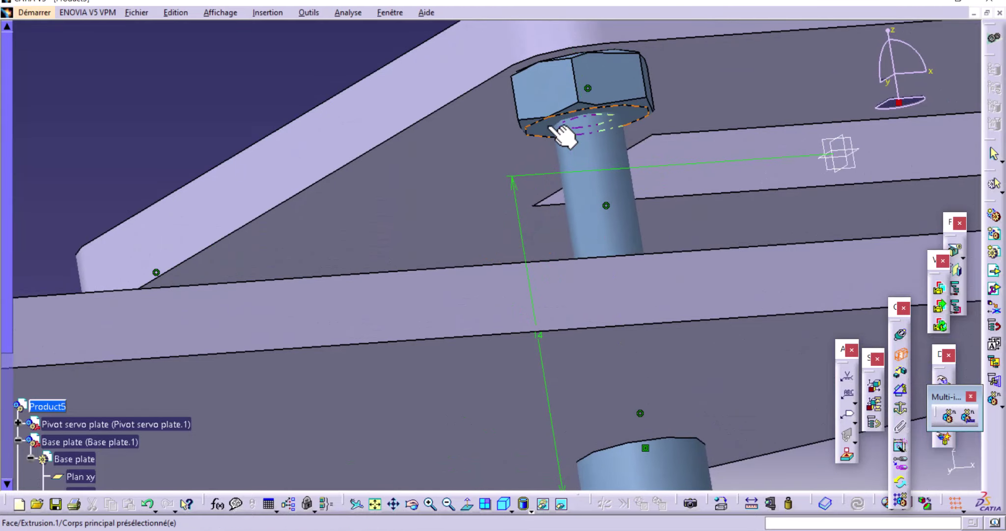
mouse_move(550, 173)
middle_down()
mouse_move(555, 412)
mouse_move(478, 387)
middle_up()
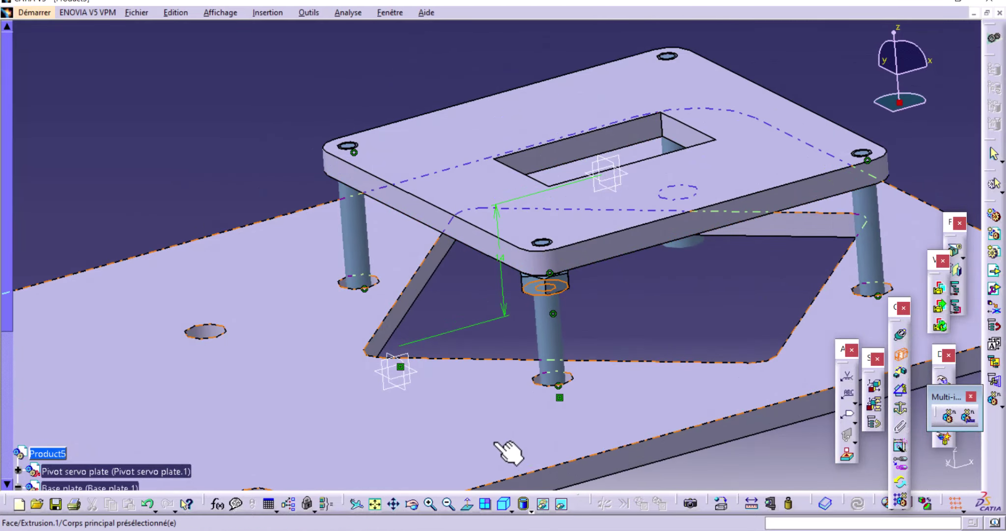
click(494, 411)
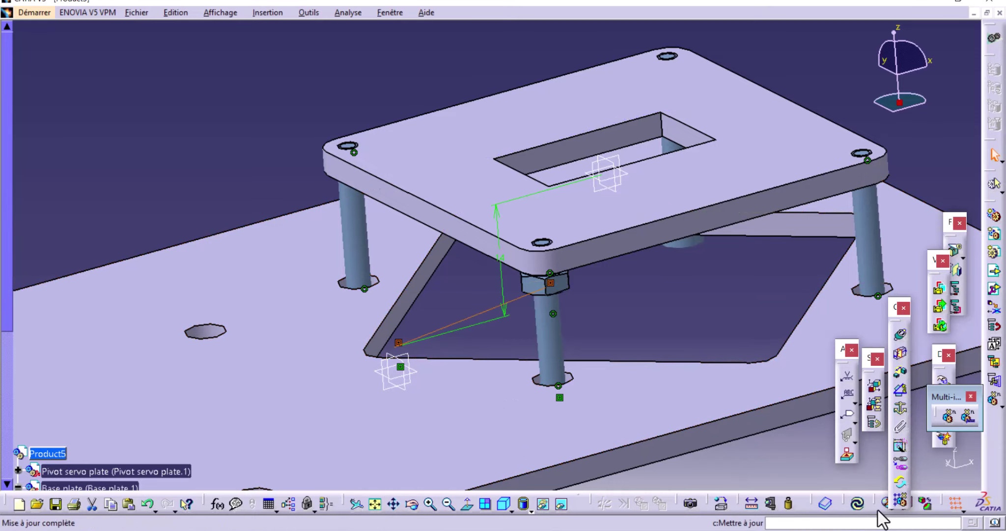
click(865, 506)
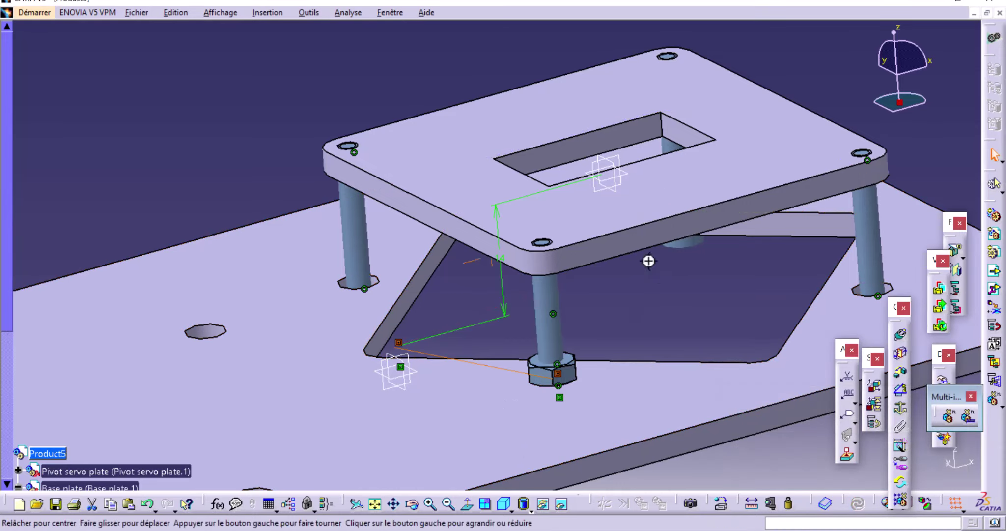
mouse_move(520, 343)
middle_down()
mouse_move(588, 332)
mouse_move(586, 343)
mouse_move(596, 331)
middle_up()
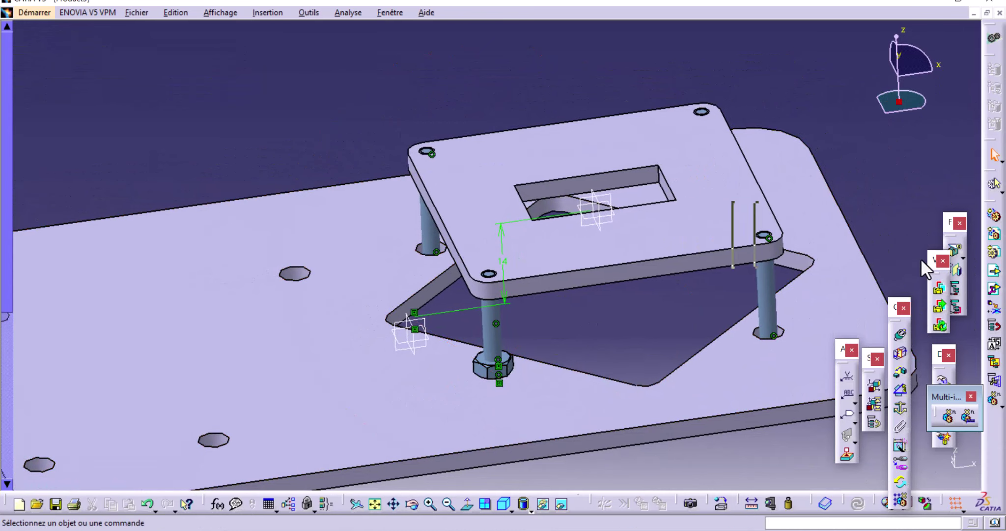
Step: Mirror the hex nut across the pivot plate's zx plane as a new component
click(955, 269)
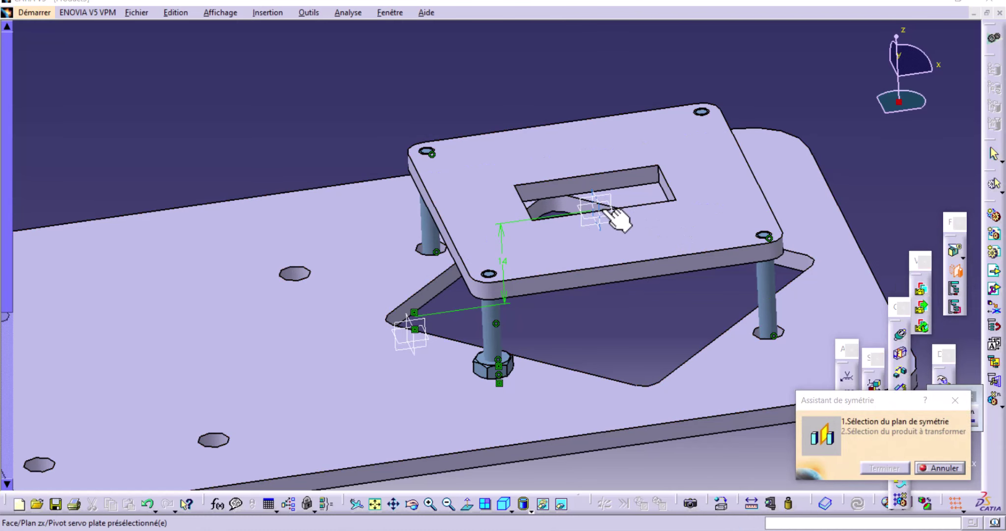
click(616, 220)
click(482, 366)
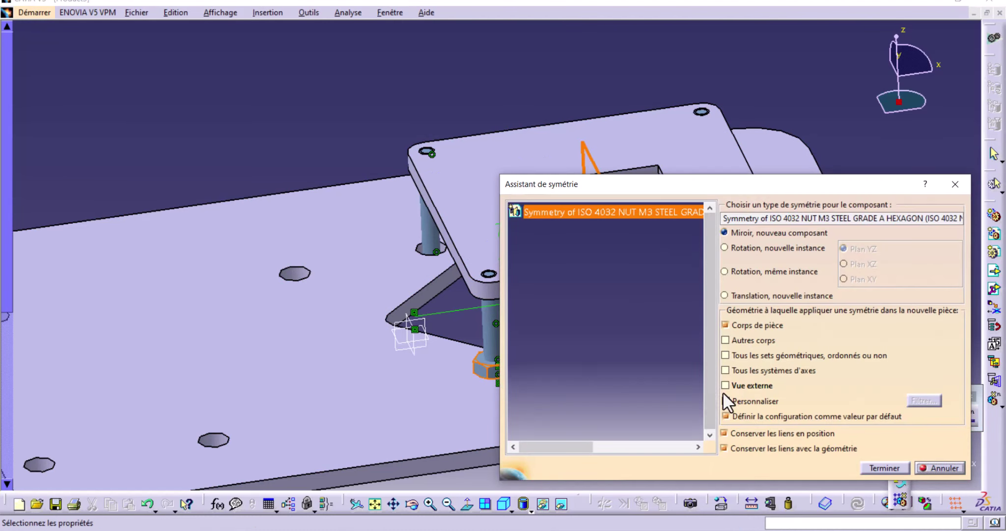
click(884, 467)
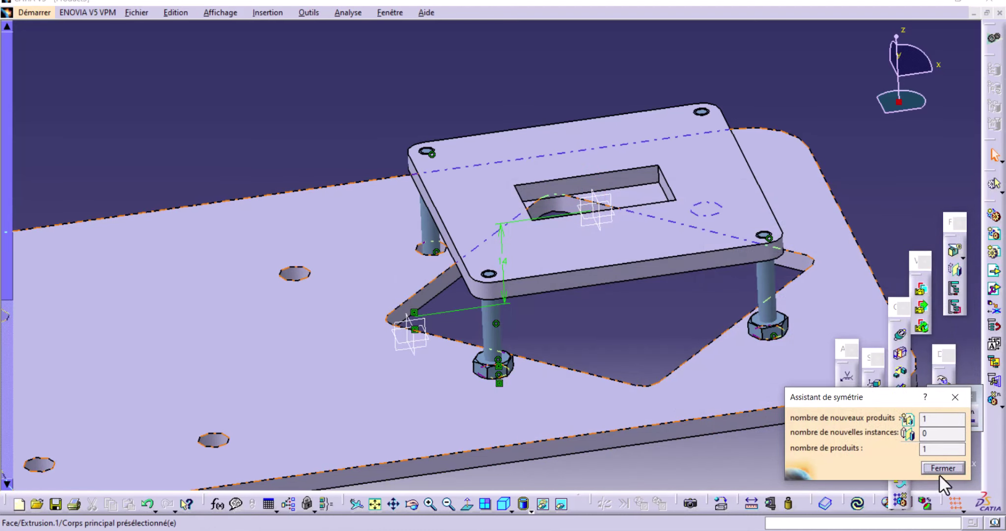
click(942, 468)
mouse_move(602, 418)
middle_down()
mouse_move(480, 348)
mouse_move(498, 299)
middle_up()
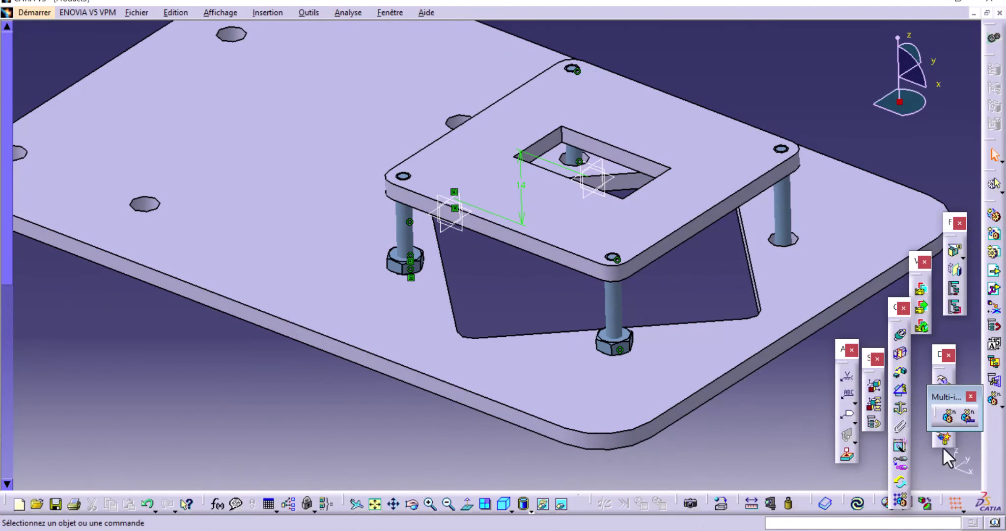
Step: Set the nut multi-instantiation direction from the plate's edge and apply it
click(949, 417)
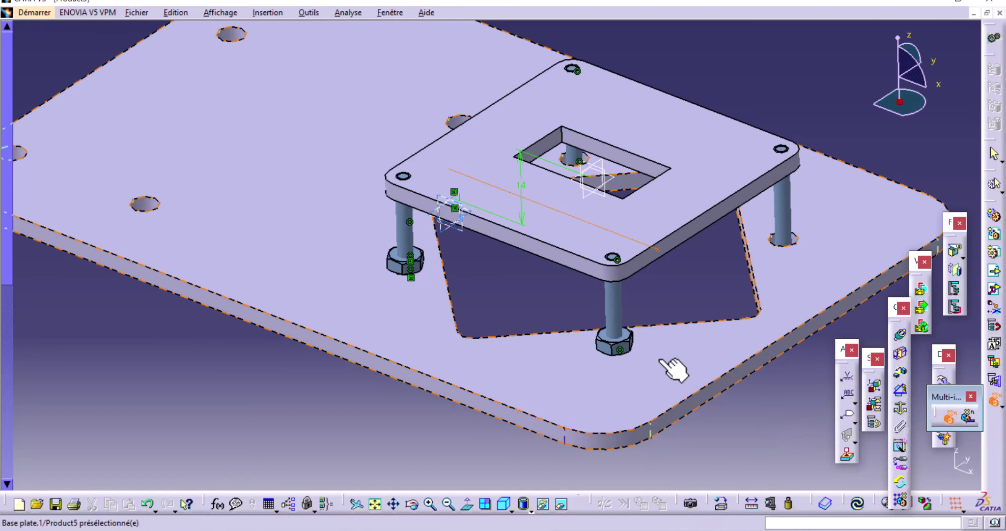
click(966, 417)
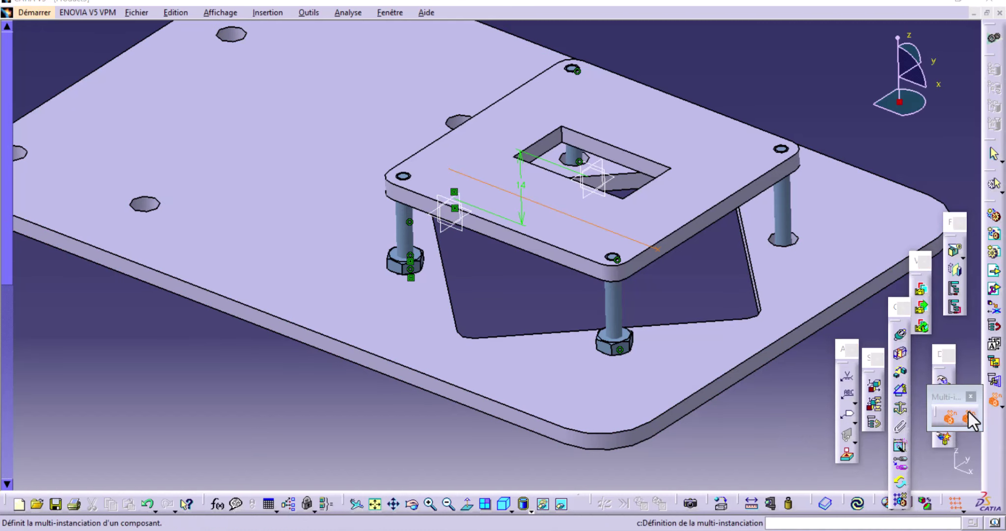
click(737, 368)
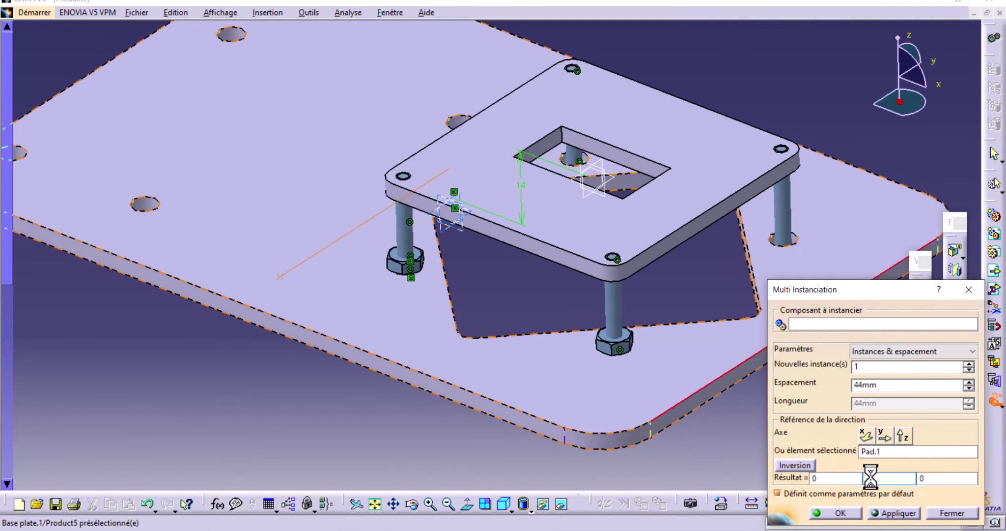
click(847, 511)
click(951, 513)
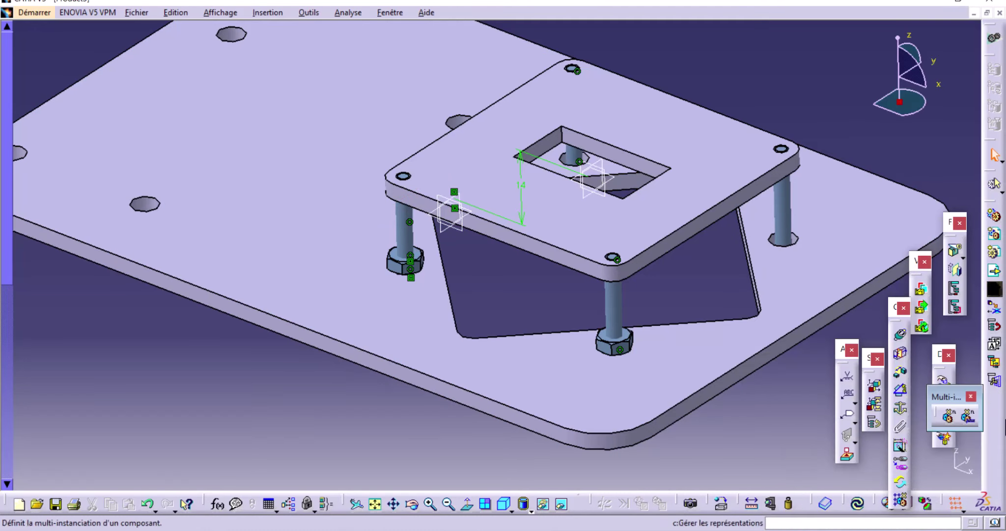
Step: Fast-instantiate nut copies onto the back-right and remaining screw posts
click(948, 421)
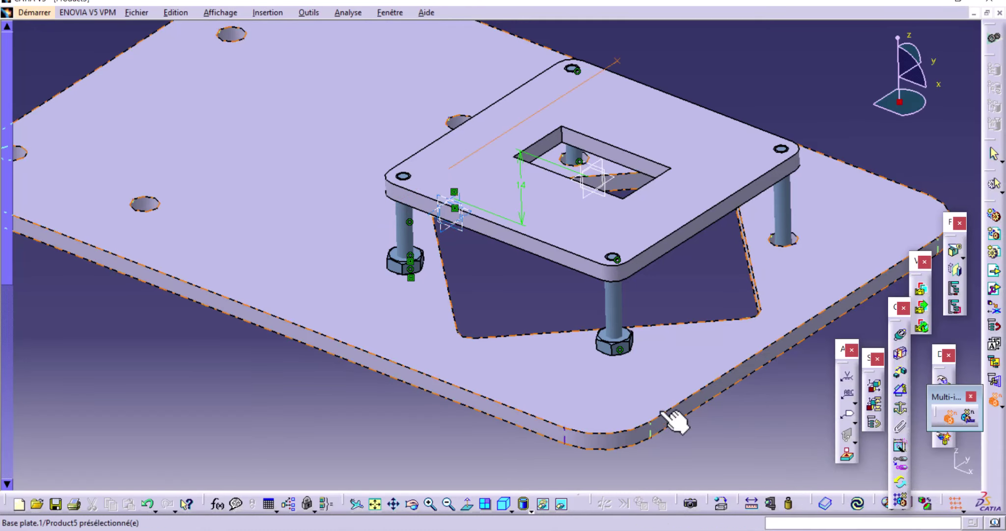
click(620, 350)
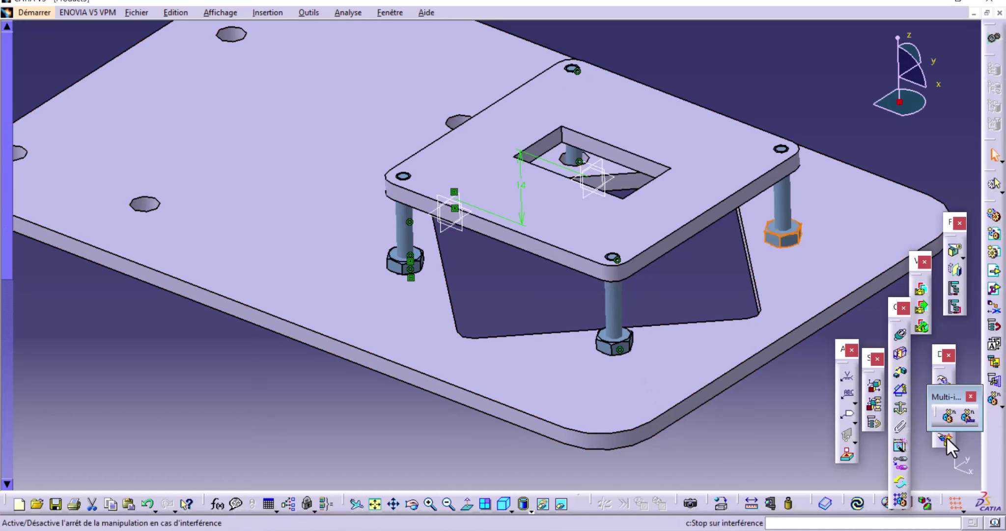
click(945, 419)
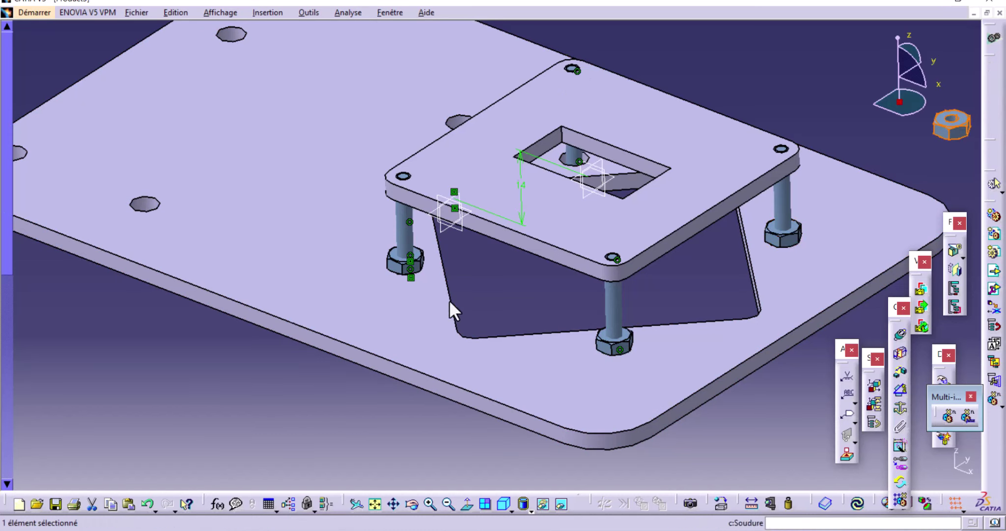
click(403, 266)
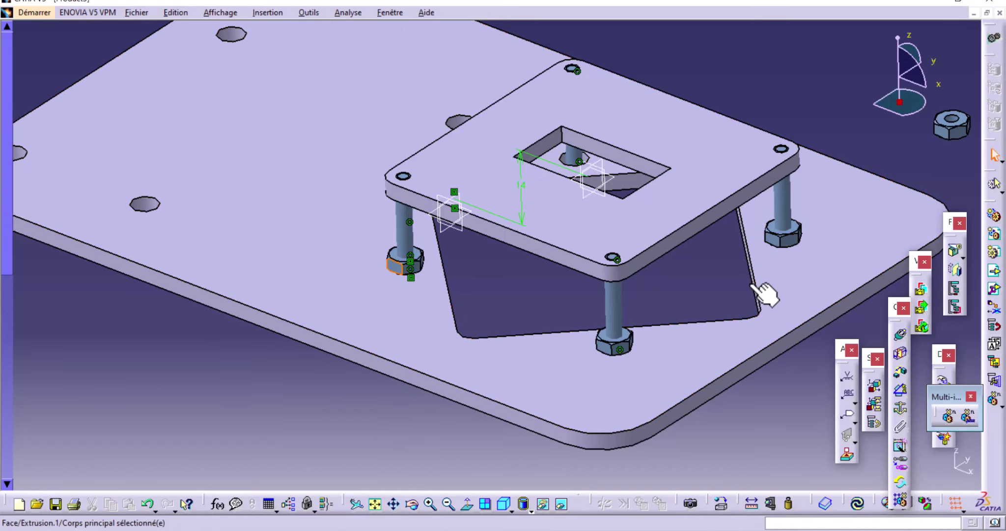
middle_drag(764, 287, 739, 338)
click(729, 329)
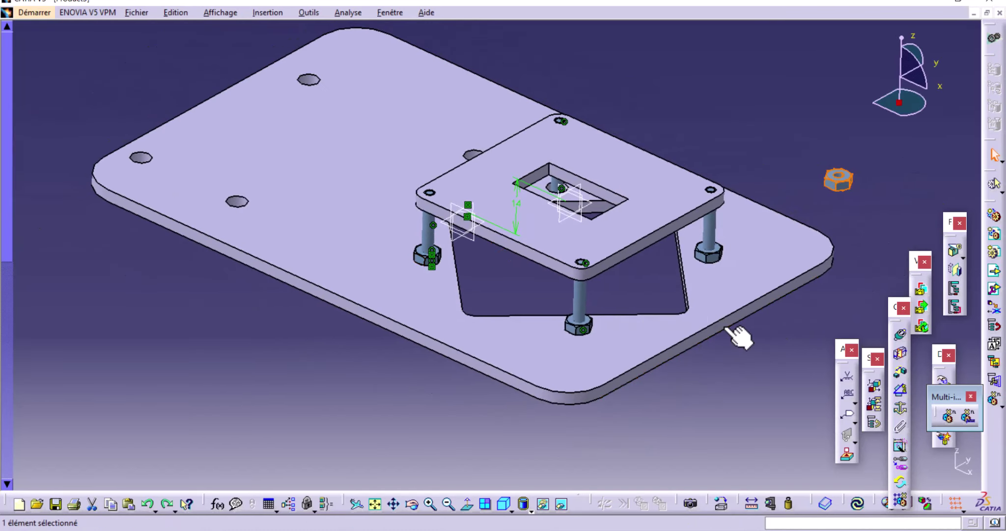
click(752, 381)
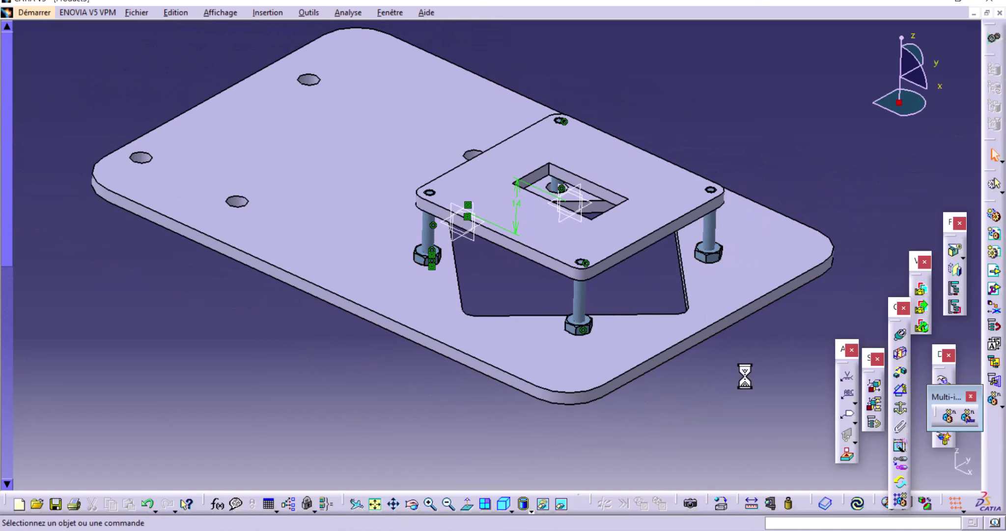
click(433, 255)
click(426, 400)
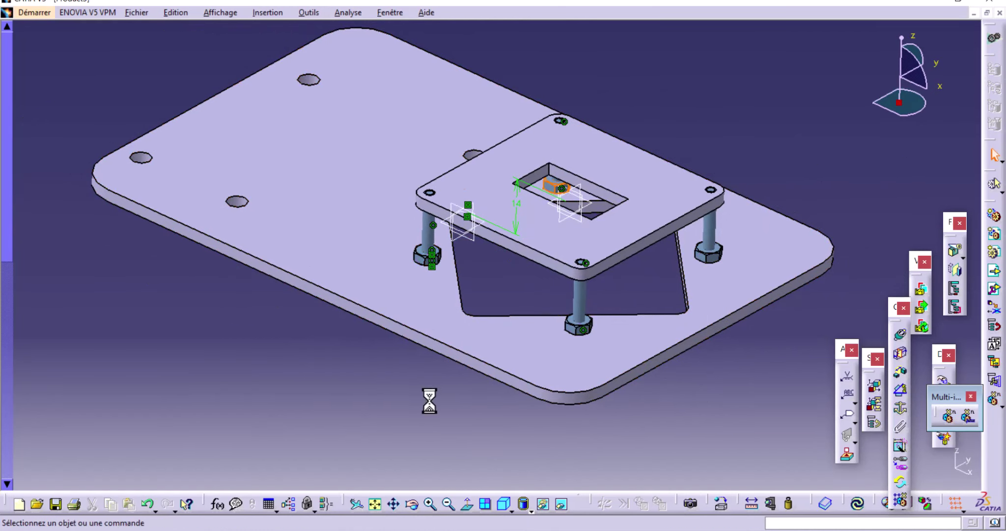
mouse_move(418, 409)
middle_down()
mouse_move(503, 344)
mouse_move(593, 360)
mouse_move(543, 438)
mouse_move(456, 476)
mouse_move(695, 315)
mouse_move(563, 243)
mouse_move(685, 162)
mouse_move(620, 179)
mouse_move(663, 206)
mouse_move(668, 182)
middle_up()
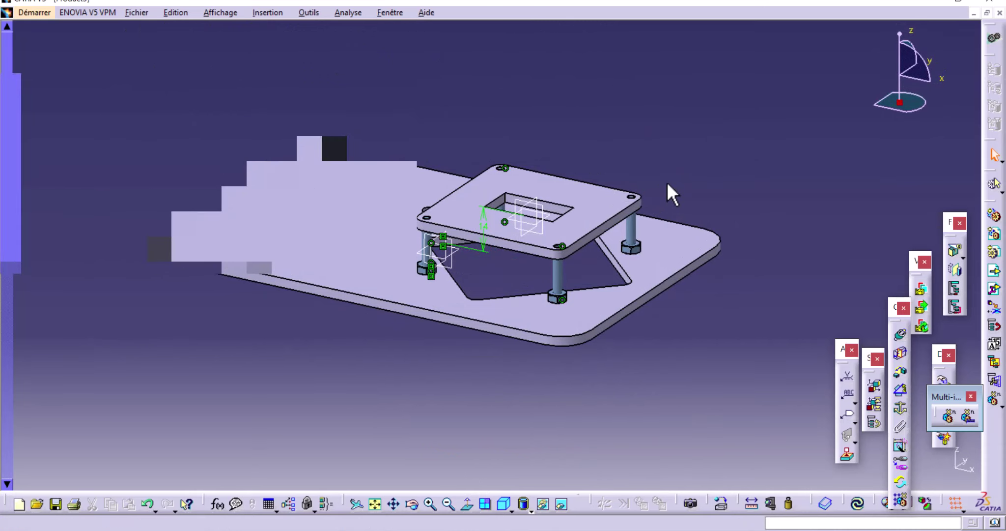
Step: Save the assembly as Base.CATProduct in the Models folder, including linked documents
key(ctrl+s)
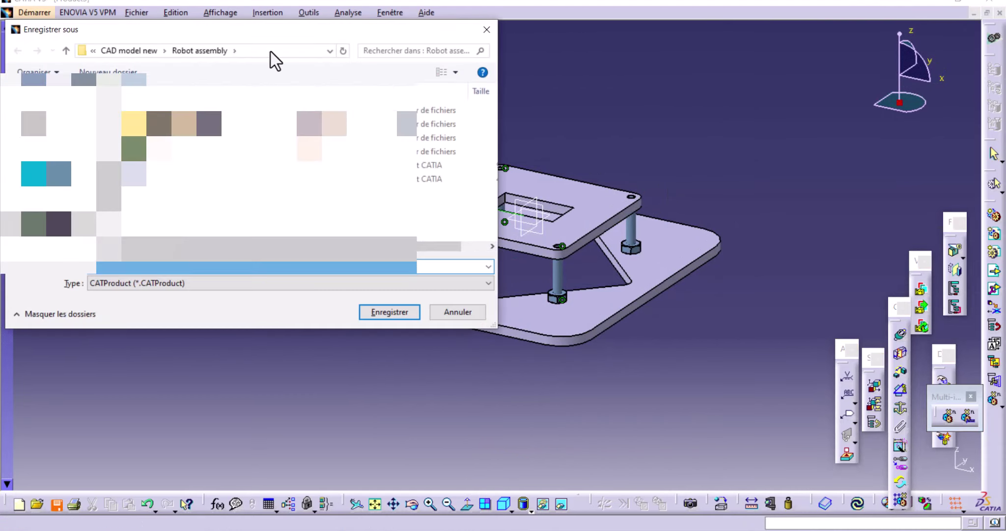
right_click(219, 212)
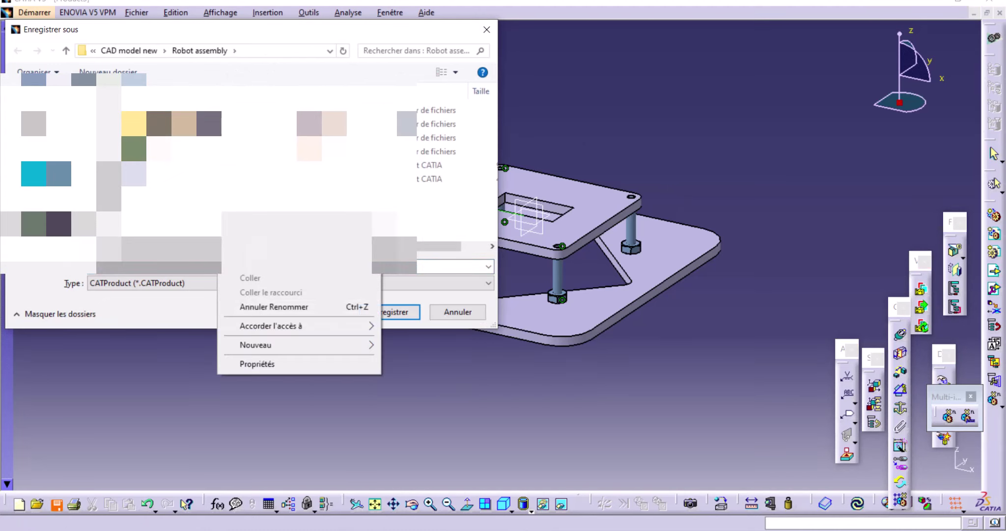
mouse_move(254, 344)
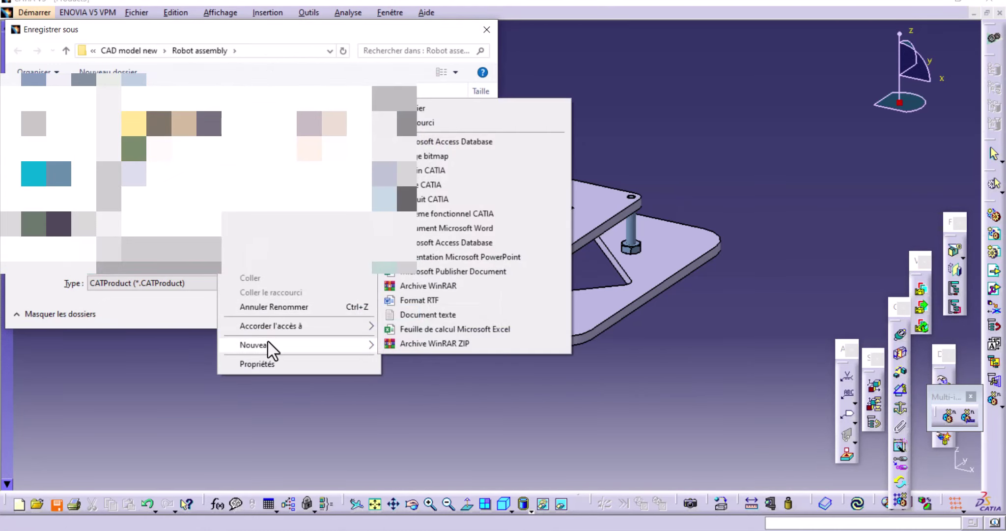
key(Escape)
key(Return)
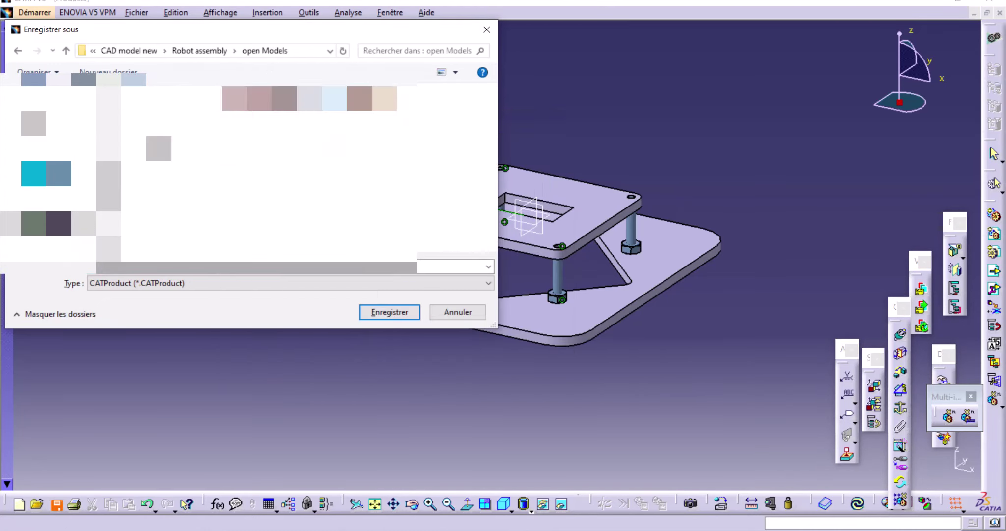
double_click(119, 273)
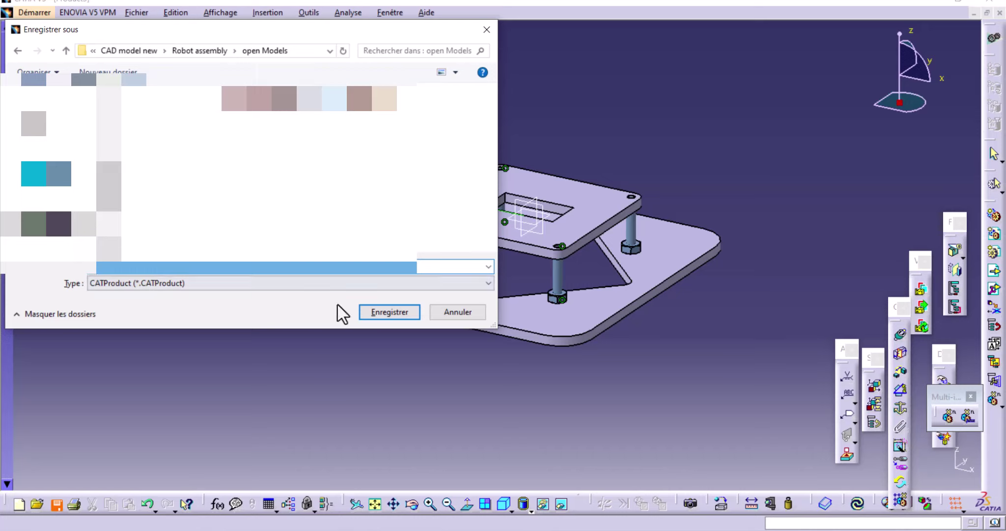
click(366, 315)
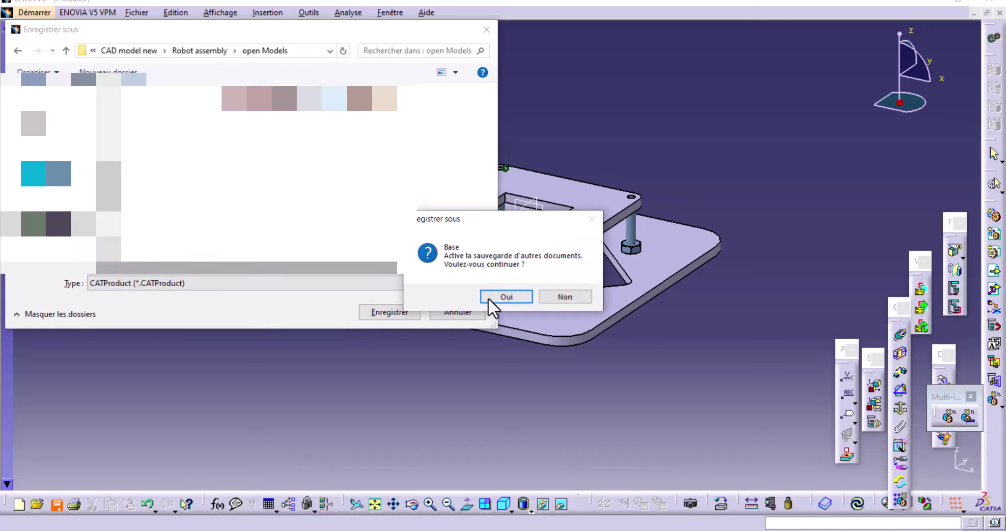
click(489, 297)
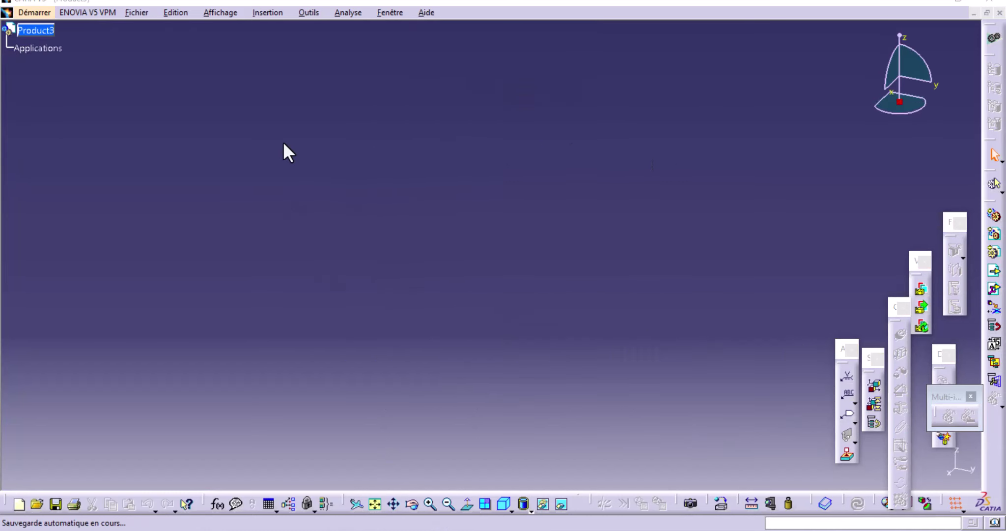
Step: Start a new assembly, Product4, in the Assembly Design workbench
click(142, 12)
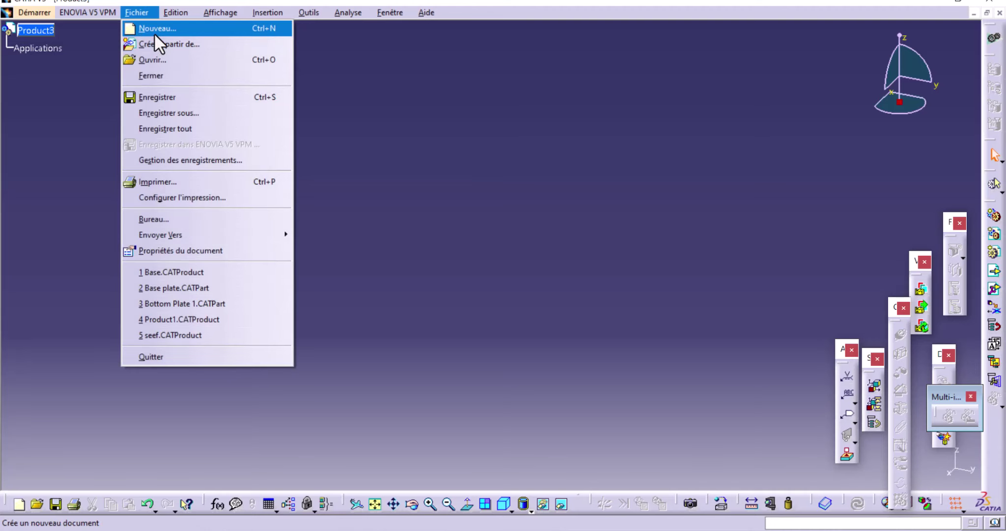
click(22, 13)
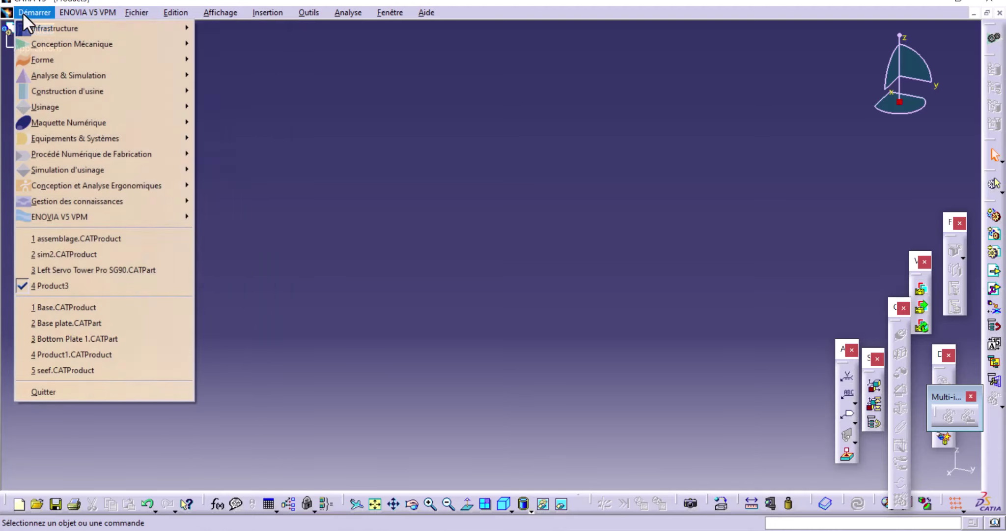
click(229, 57)
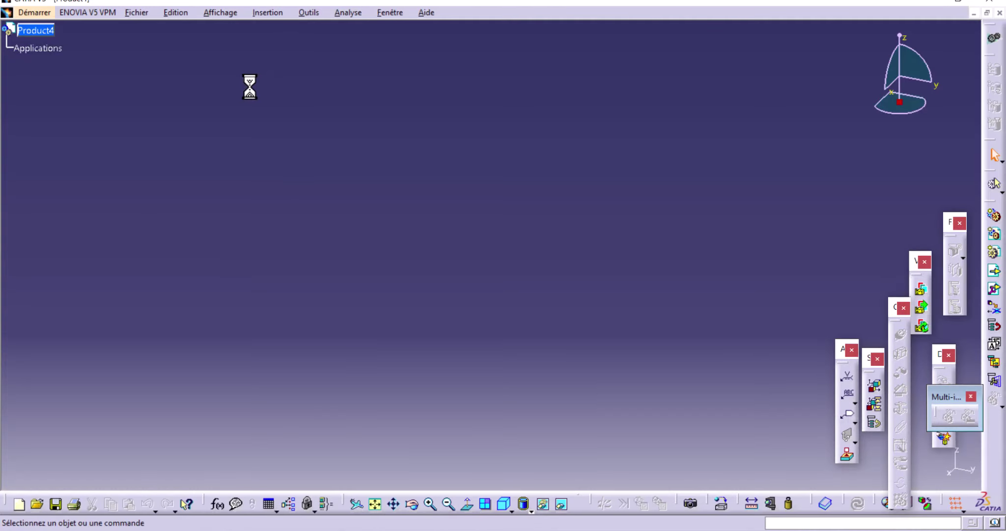
Step: Open the Existing Component file chooser with Product4 as the parent
click(269, 13)
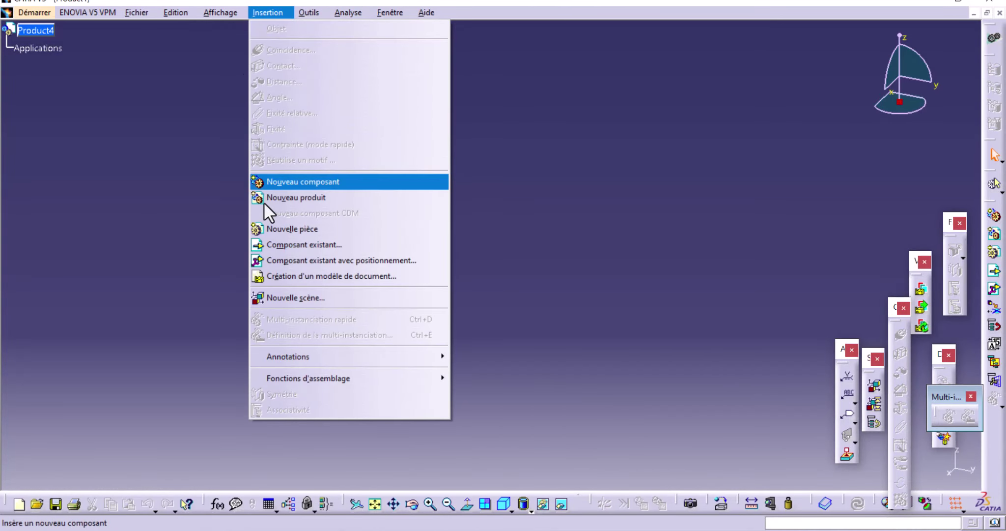
click(264, 201)
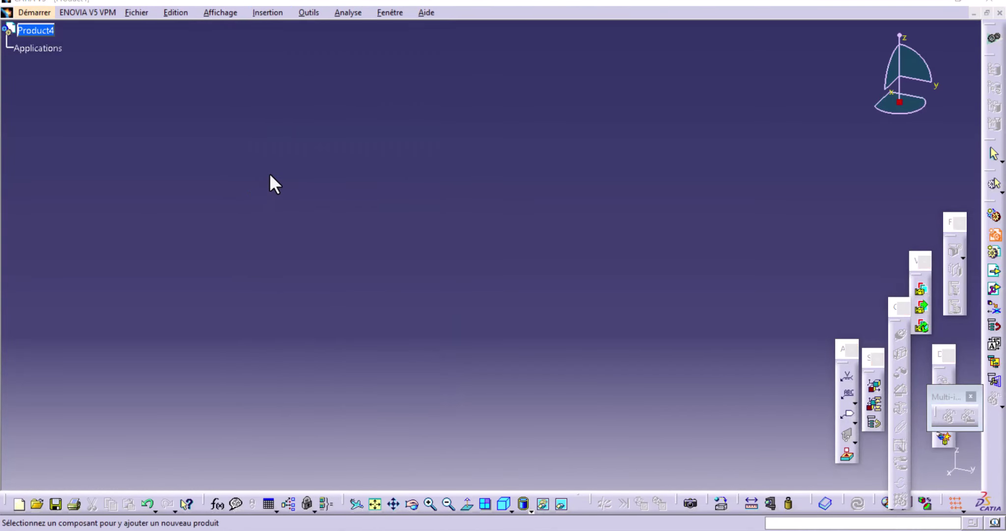
click(990, 250)
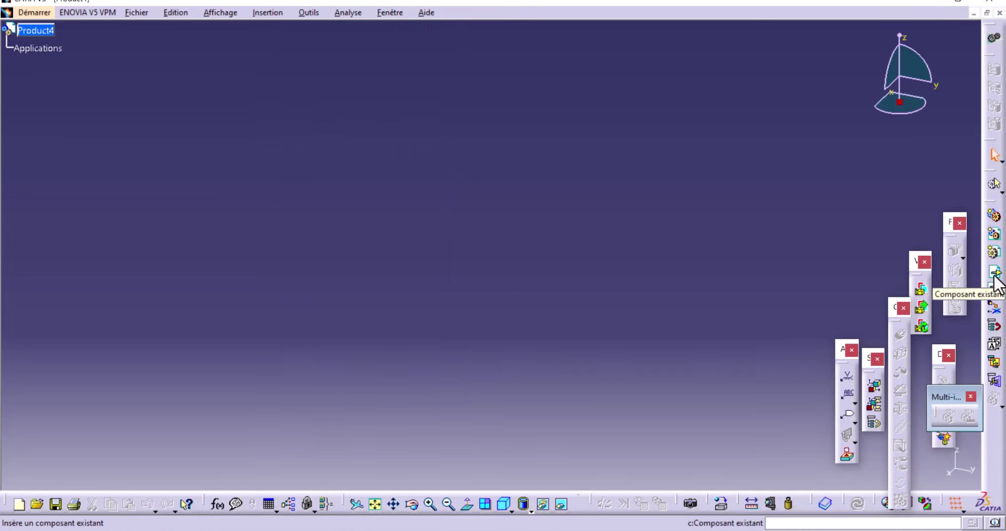
click(993, 273)
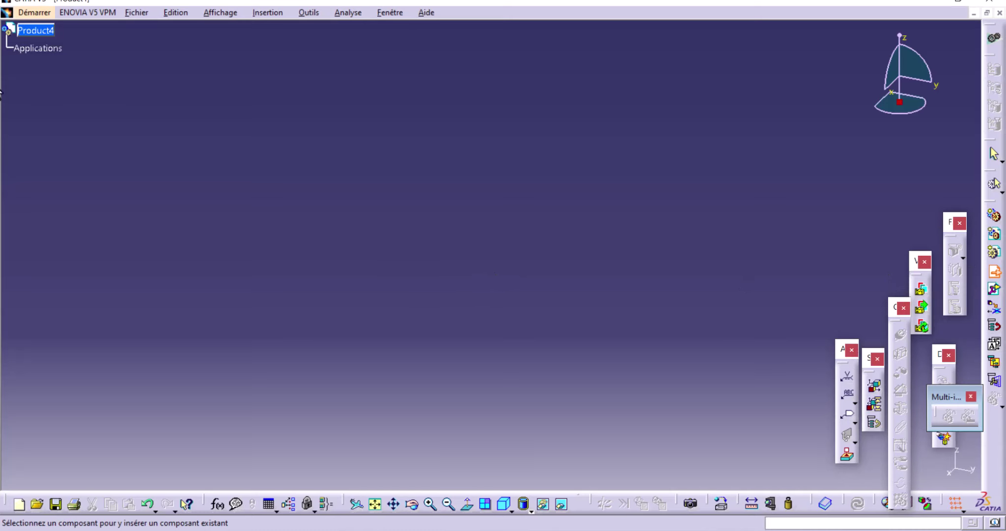
click(34, 33)
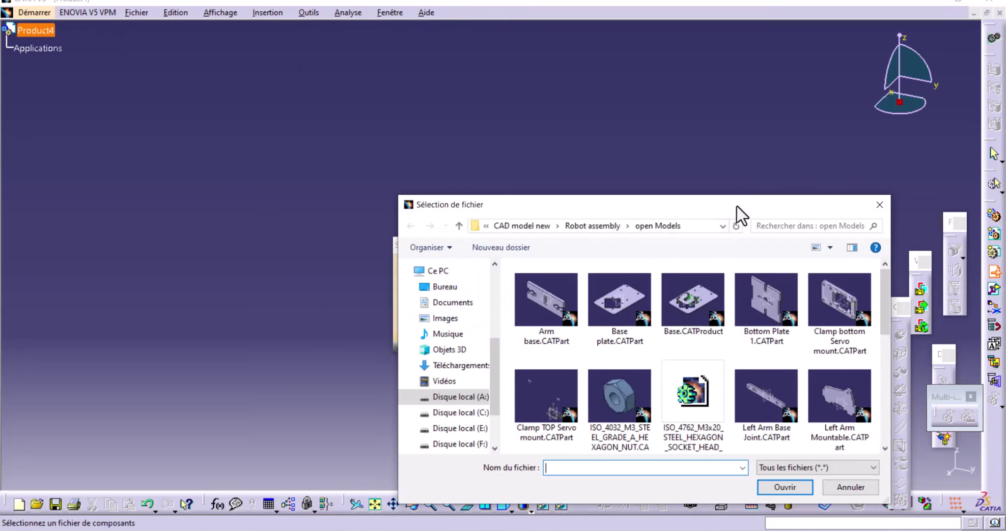
Step: Insert Bottom Plate 1, Arm base and both servo plate CATParts into Product4
drag(737, 205, 593, 104)
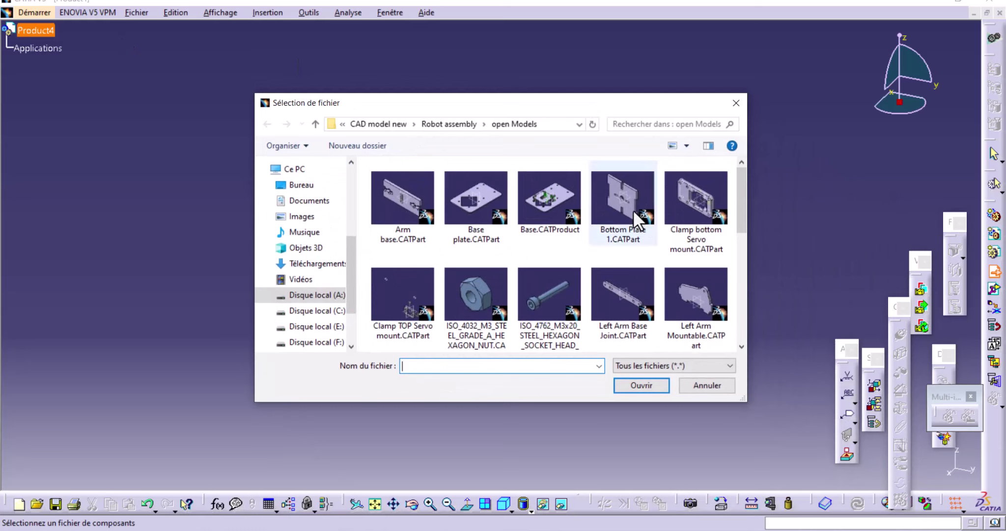
click(620, 195)
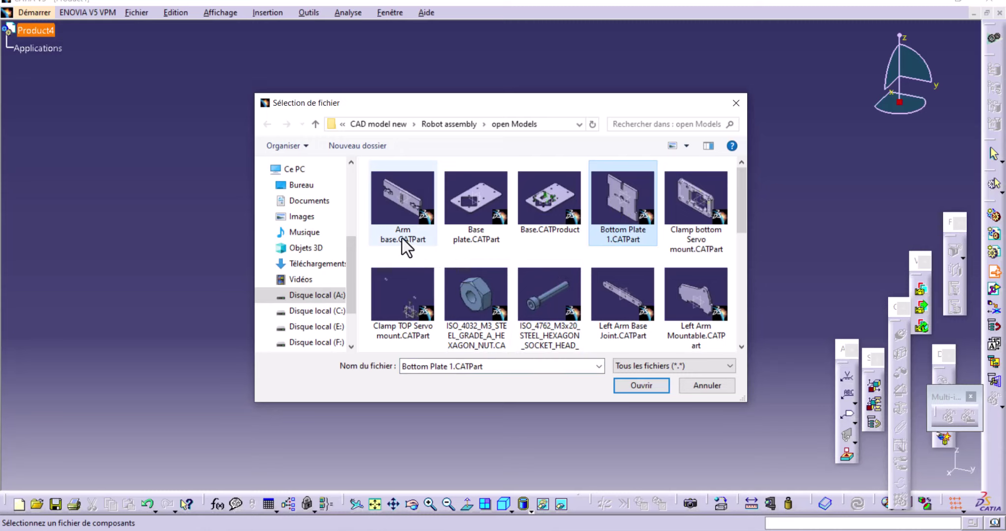
mouse_move(402, 206)
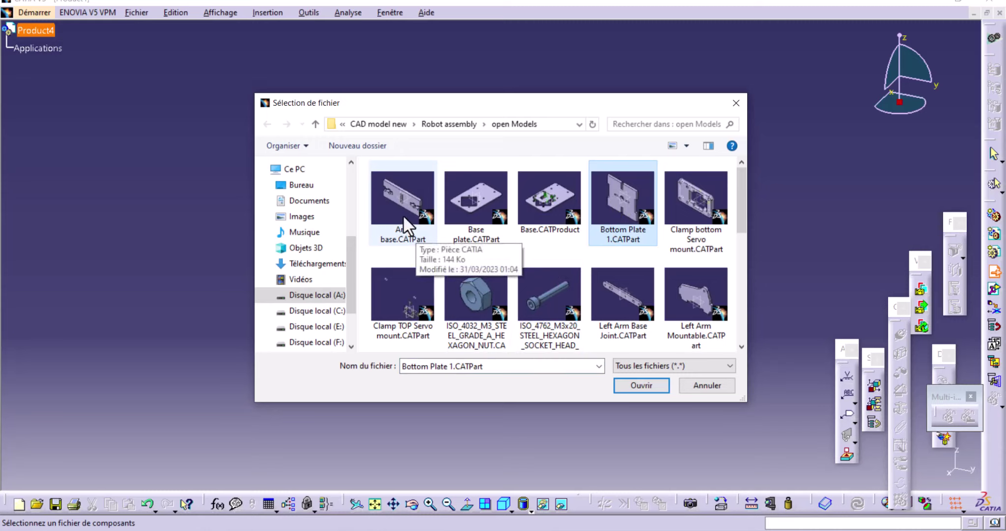
ctrl+click(403, 215)
scroll(540, 256, down, 3)
click(634, 385)
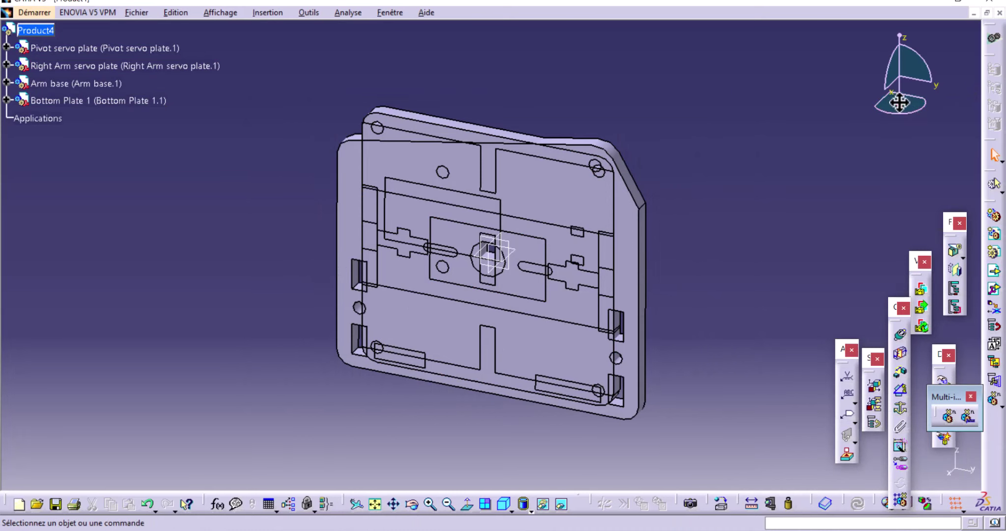
Step: Move the Pivot servo plate away with the compass, then delete it from the assembly
drag(346, 193, 214, 332)
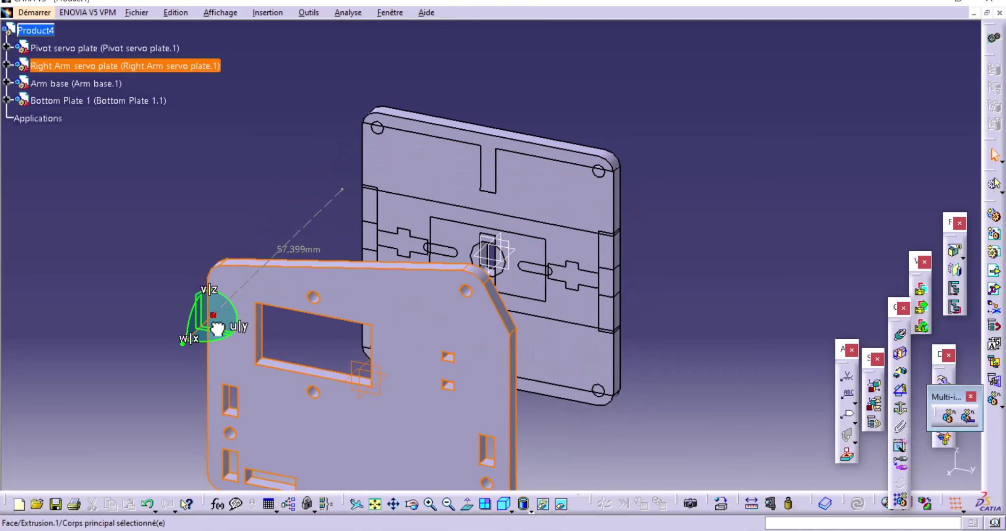
click(403, 123)
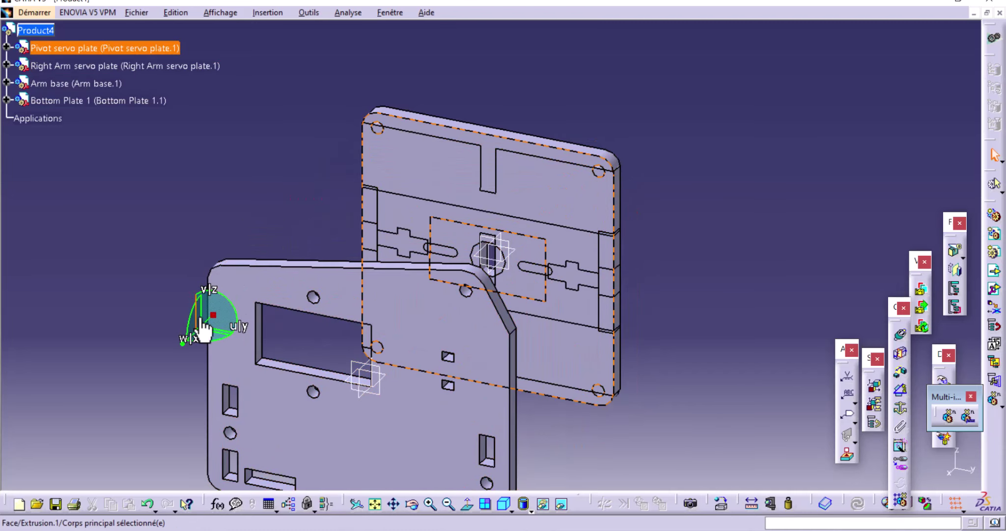
drag(212, 328, 293, 181)
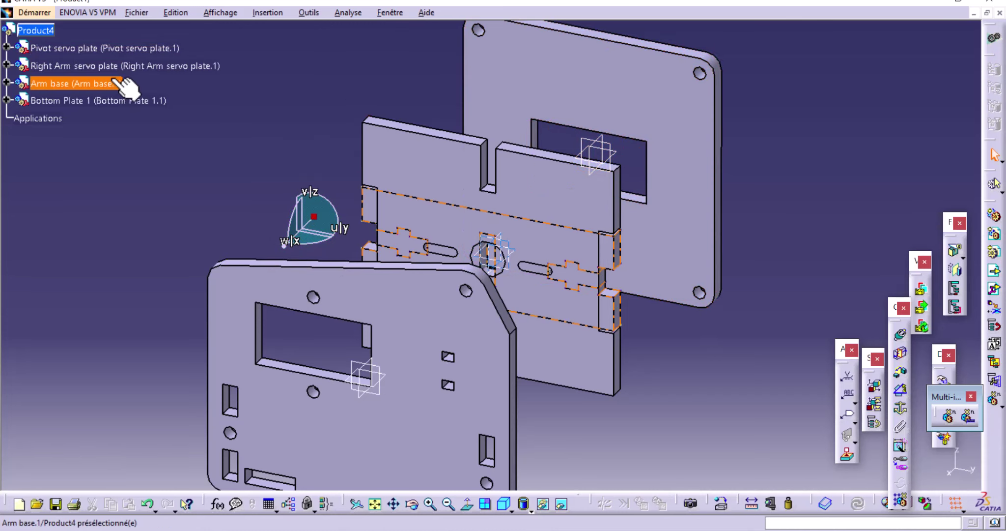
click(178, 48)
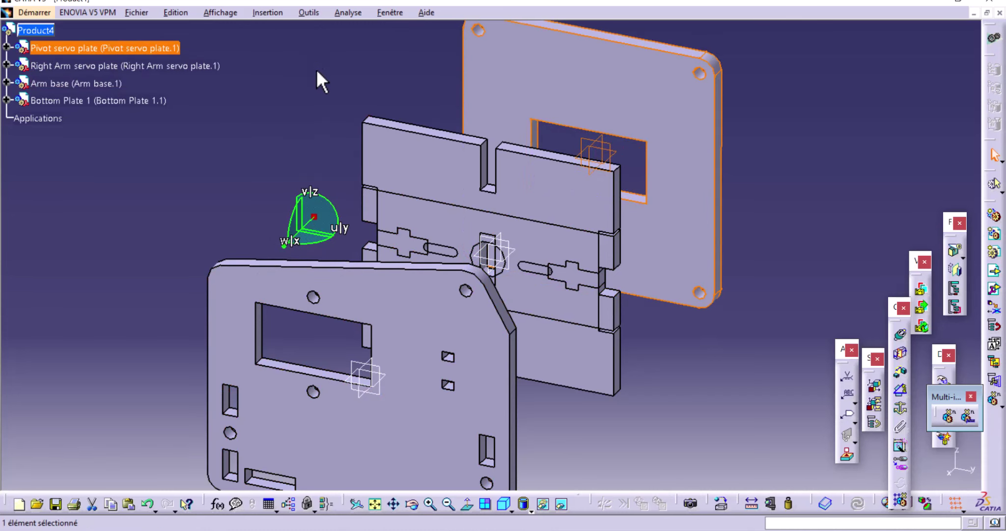
key(Delete)
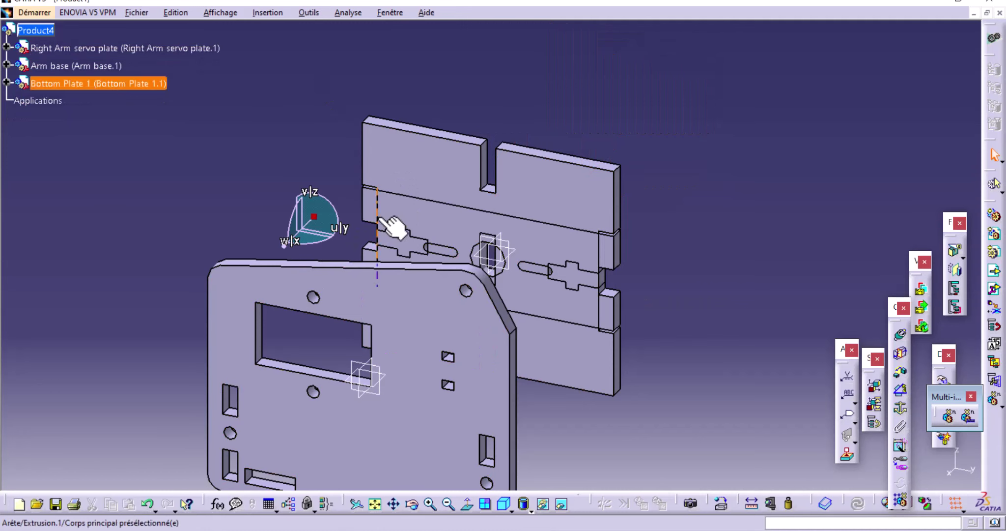
Step: Rotate Bottom Plate 1 about -93° so it lies flat
click(413, 249)
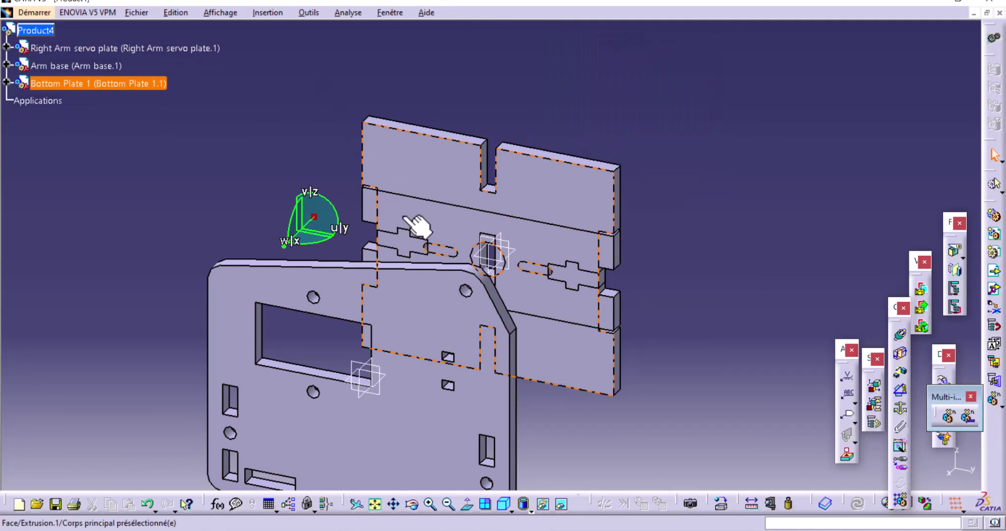
click(402, 199)
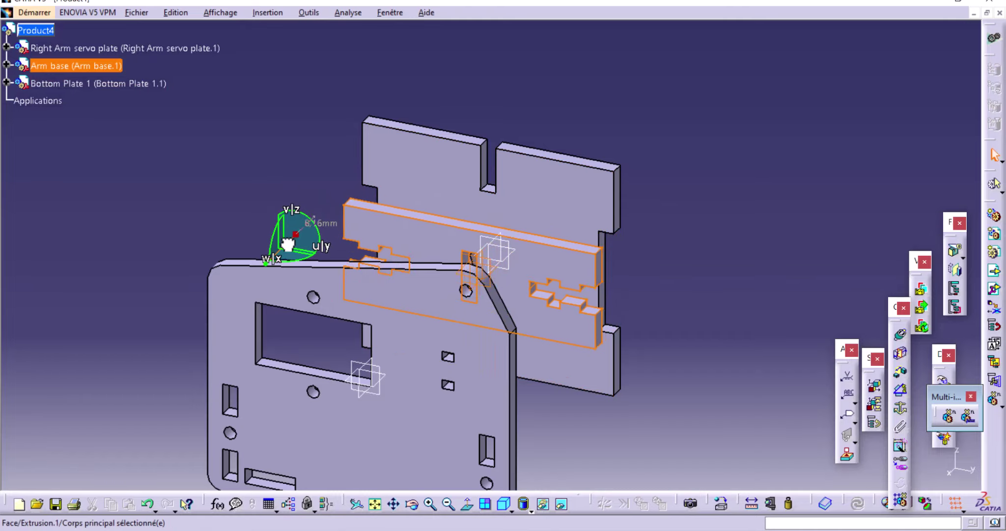
mouse_move(237, 219)
middle_down()
mouse_move(281, 280)
mouse_move(414, 249)
mouse_move(405, 281)
mouse_move(258, 325)
mouse_move(220, 314)
mouse_move(218, 278)
middle_up()
click(217, 278)
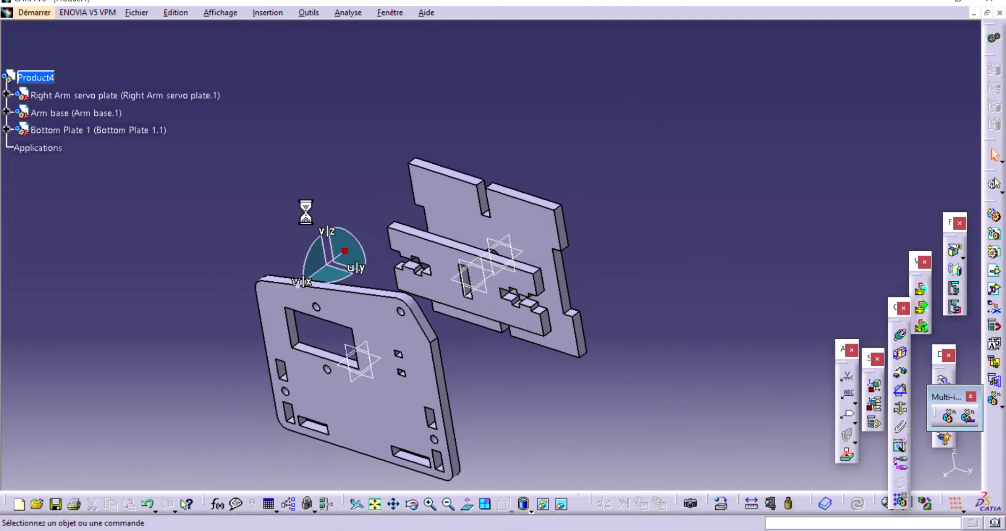
mouse_move(635, 235)
middle_down()
mouse_move(601, 272)
mouse_move(388, 218)
middle_up()
click(485, 209)
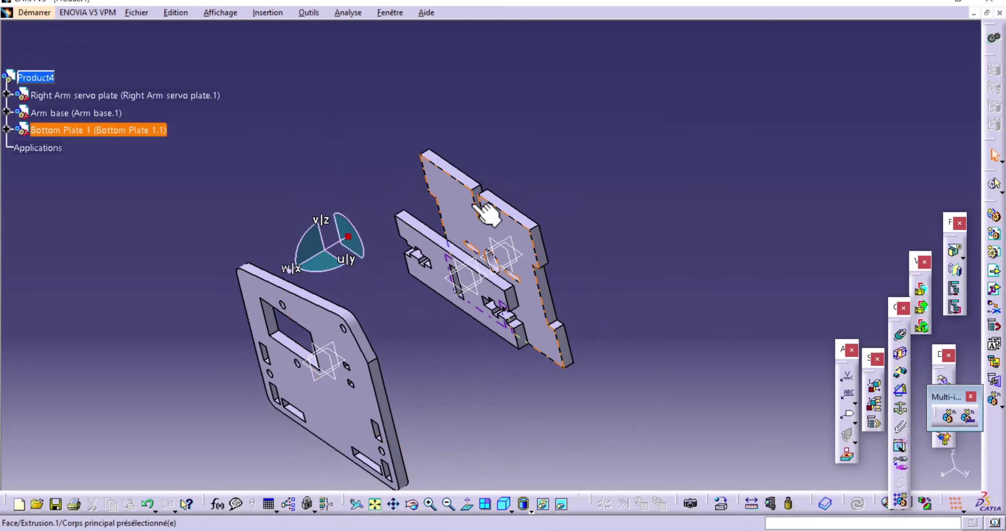
mouse_move(309, 248)
mouse_down()
mouse_move(325, 228)
mouse_move(366, 218)
mouse_move(359, 212)
mouse_up()
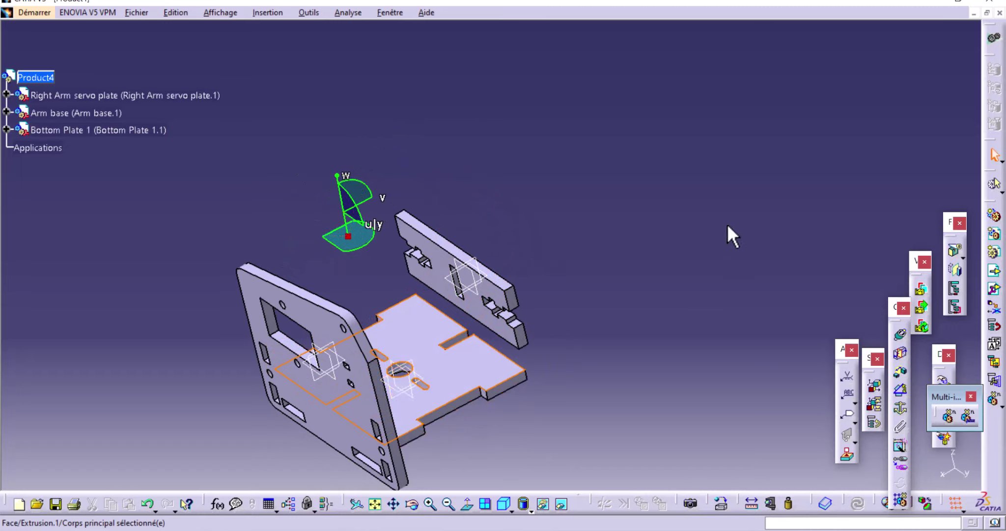
middle_drag(584, 350, 666, 256)
mouse_move(557, 353)
middle_down()
mouse_move(542, 375)
mouse_move(461, 416)
mouse_move(391, 405)
mouse_move(384, 368)
mouse_move(530, 350)
mouse_move(369, 341)
mouse_move(349, 317)
mouse_move(359, 314)
mouse_move(325, 322)
mouse_move(388, 351)
mouse_move(346, 350)
mouse_move(549, 327)
mouse_move(526, 322)
middle_up()
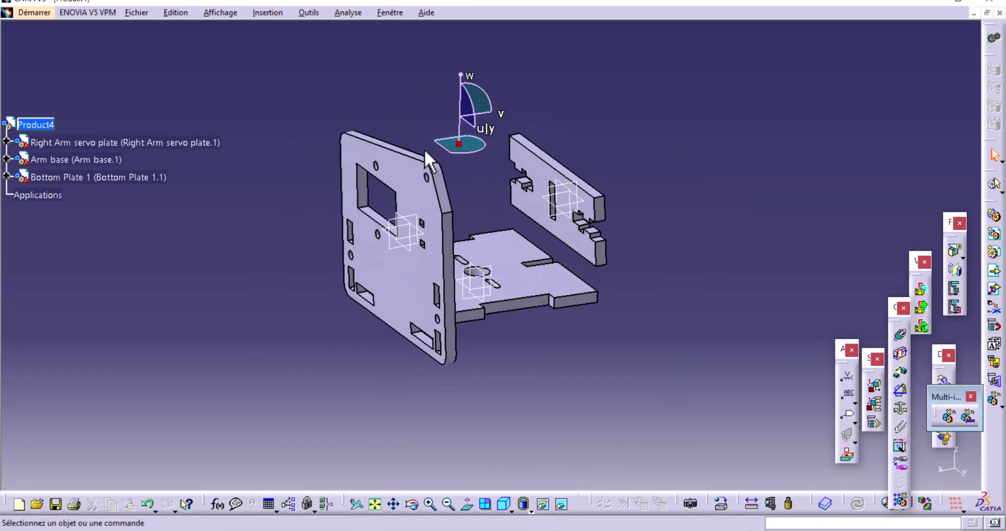
Step: Lift the Right Arm servo plate about 17.5 mm with the compass
click(408, 167)
drag(464, 140, 472, 59)
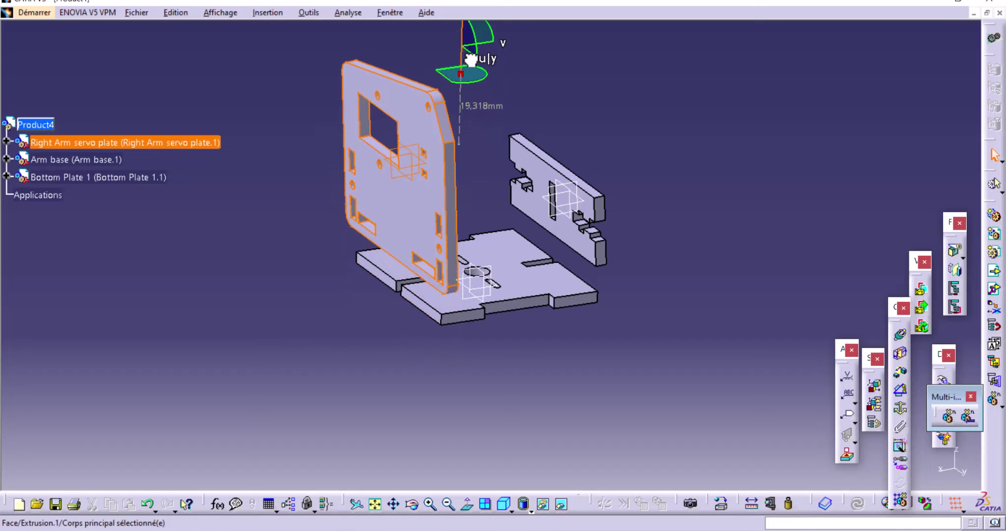
mouse_move(530, 334)
middle_down()
mouse_move(649, 333)
mouse_move(580, 293)
mouse_move(460, 337)
mouse_move(359, 427)
mouse_move(338, 343)
middle_up()
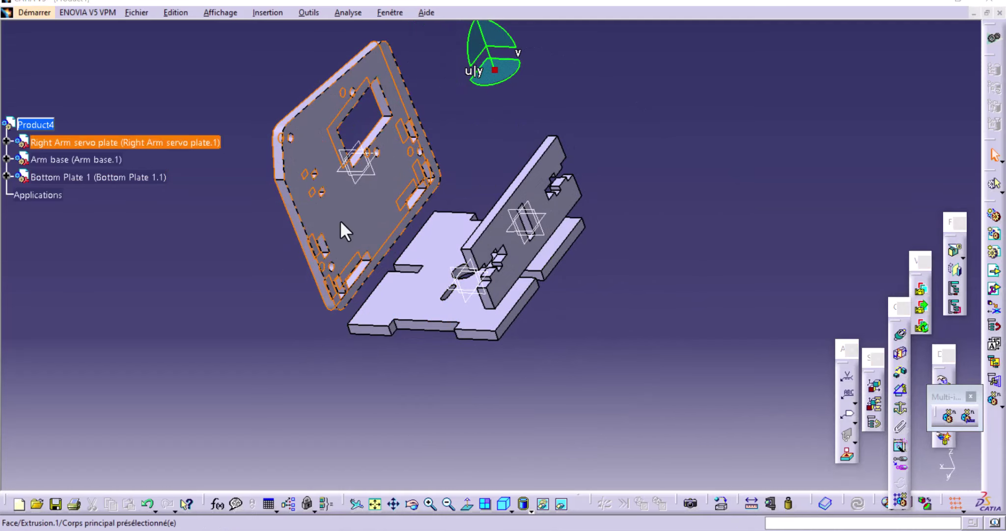
middle_drag(365, 205, 405, 315)
mouse_move(465, 334)
middle_down()
mouse_move(410, 347)
mouse_move(385, 339)
middle_up()
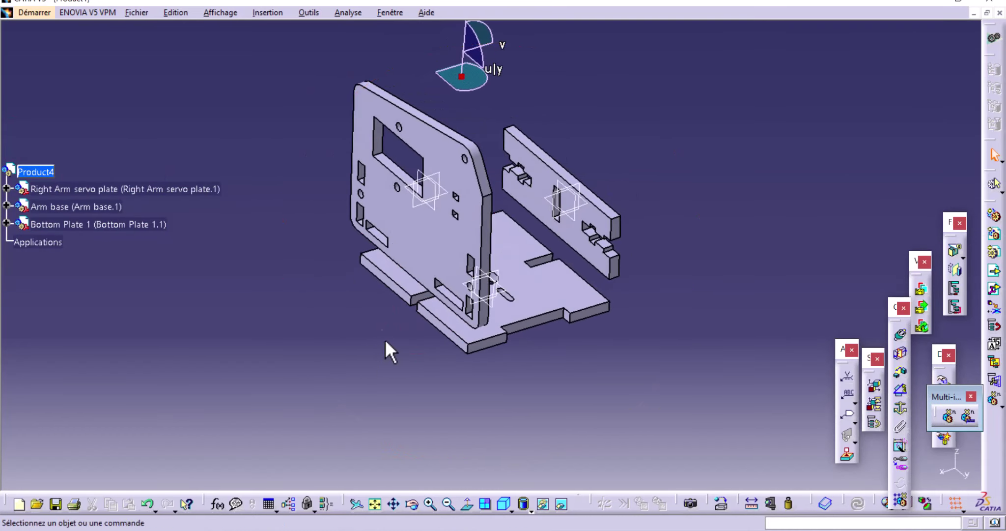
Step: Move Bottom Plate 1 away from the arm base and snap the compass onto its face
click(566, 284)
drag(457, 74, 318, 129)
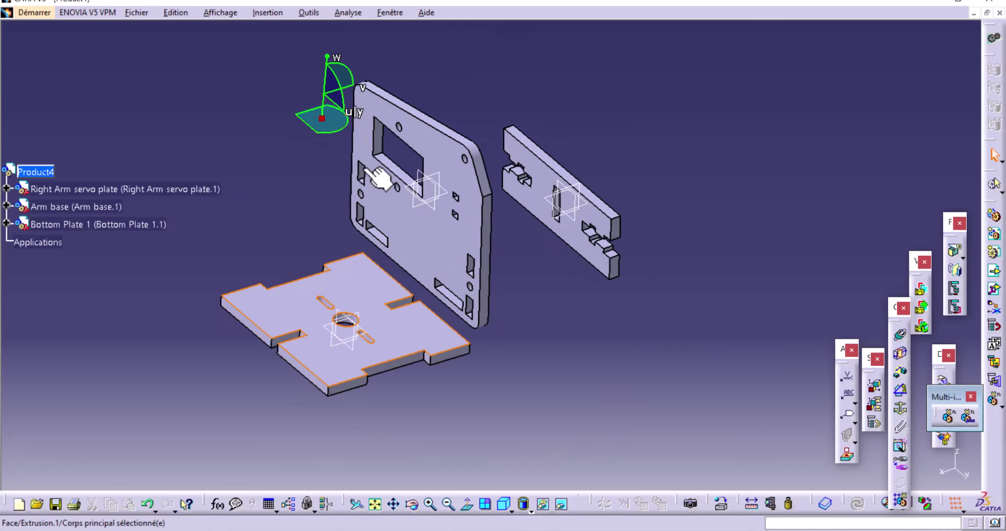
drag(322, 119, 350, 350)
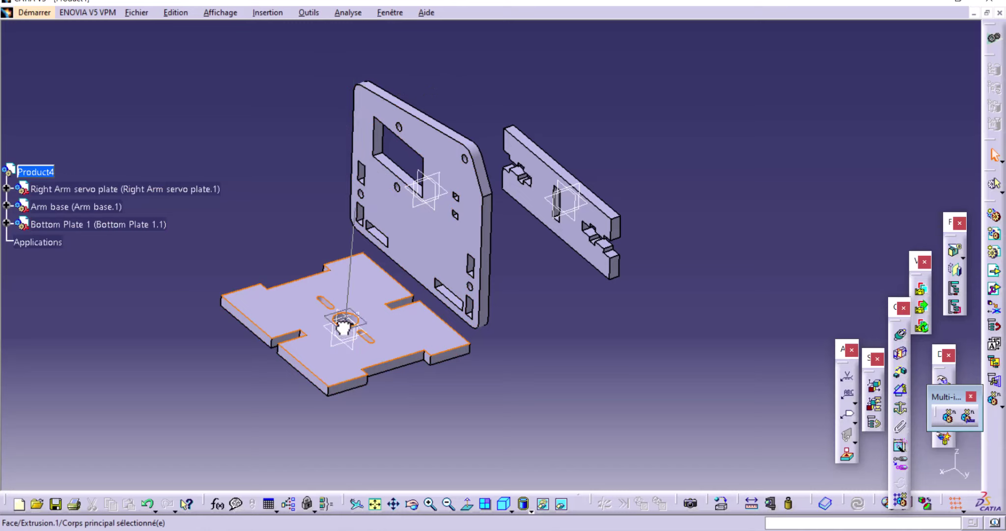
drag(348, 316, 350, 325)
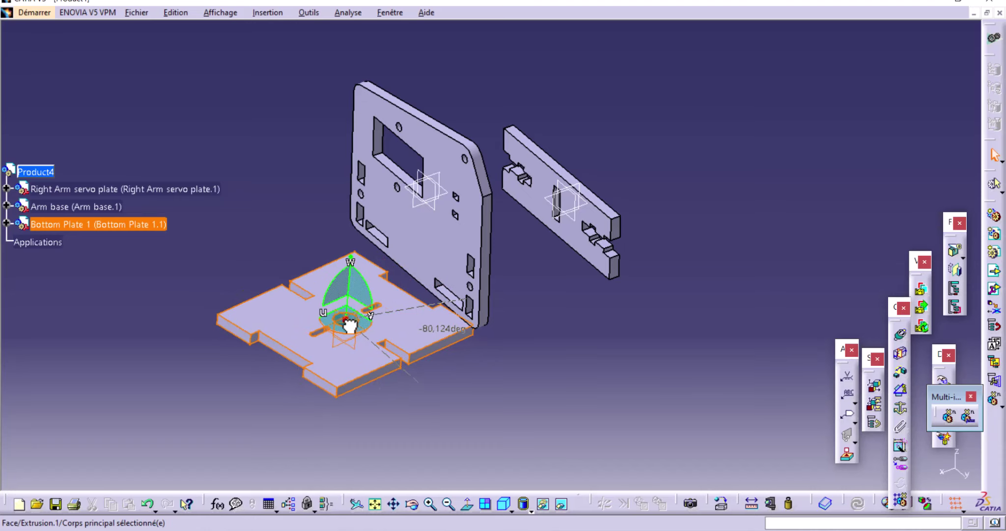
mouse_move(483, 387)
middle_down()
mouse_move(562, 360)
mouse_move(561, 337)
mouse_move(759, 310)
mouse_move(736, 297)
mouse_move(687, 388)
middle_up()
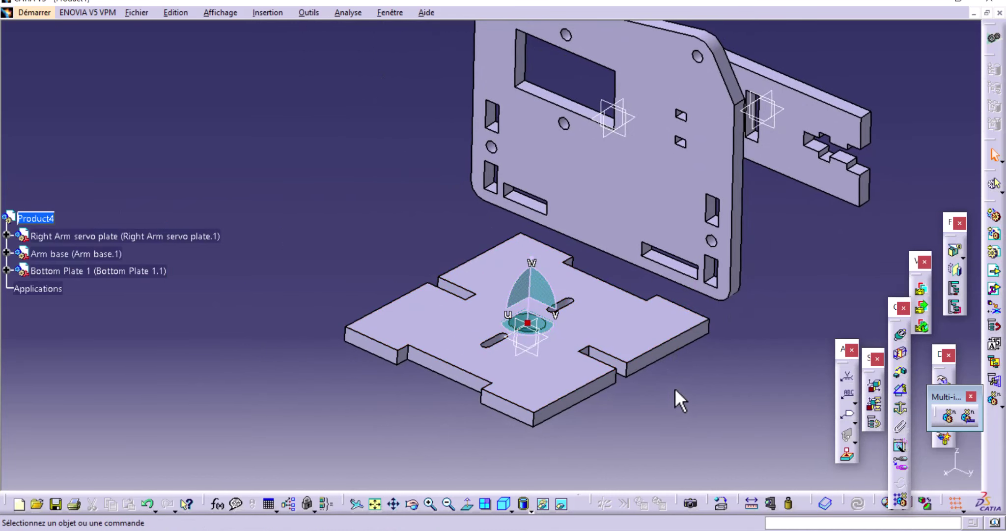
mouse_move(670, 384)
middle_down()
mouse_move(635, 386)
mouse_move(664, 404)
mouse_move(591, 393)
mouse_move(615, 397)
mouse_move(614, 389)
middle_up()
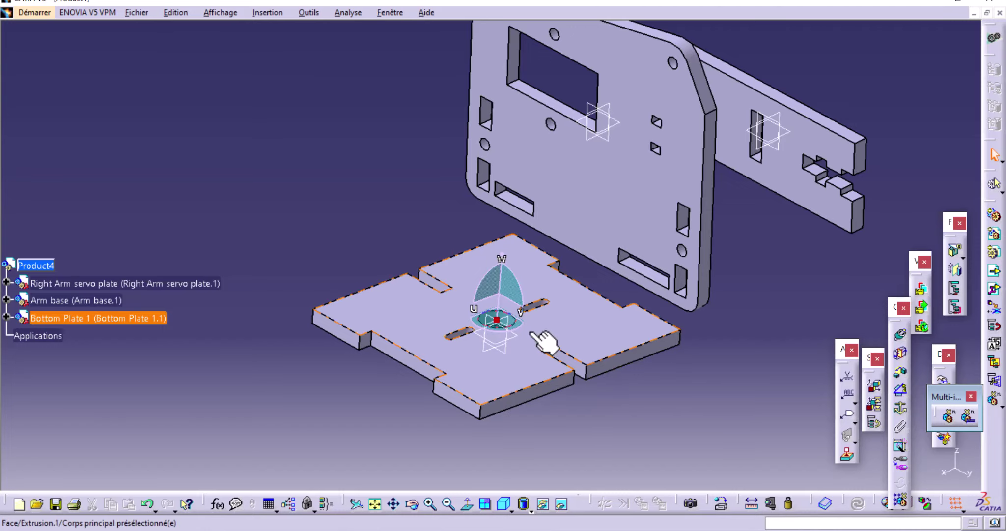
mouse_move(540, 316)
middle_down()
mouse_move(527, 391)
mouse_move(549, 350)
mouse_move(540, 325)
mouse_move(562, 315)
middle_up()
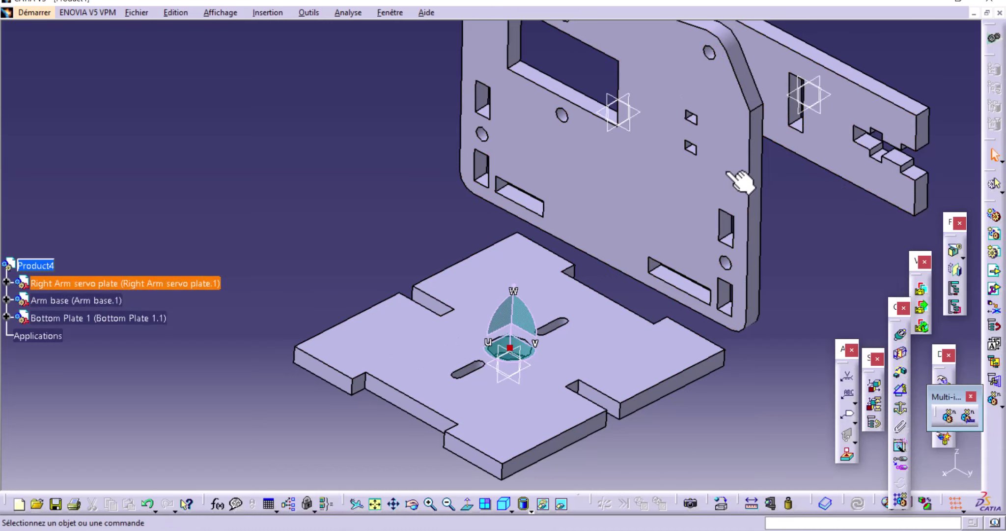
middle_drag(662, 198, 651, 223)
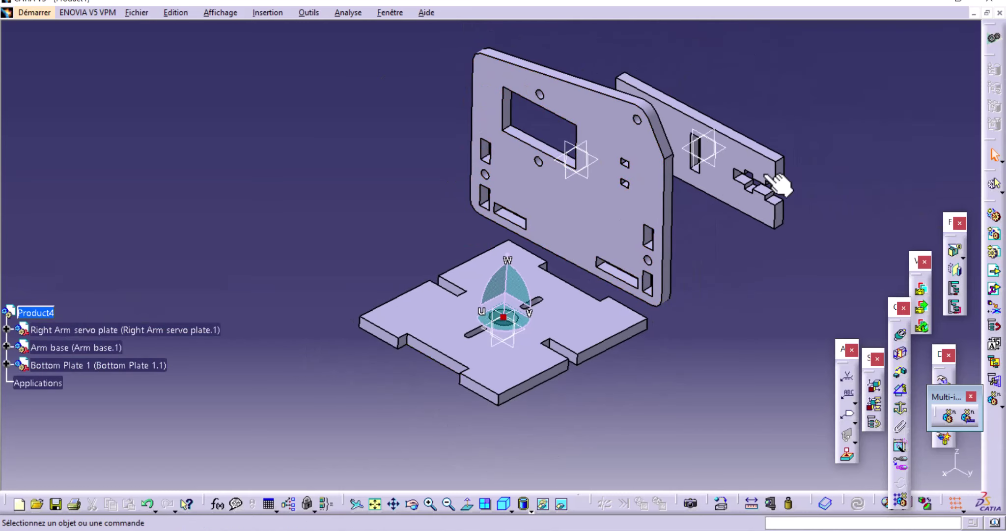
Step: Rotate and move the Arm base upright onto Bottom Plate 1
click(749, 166)
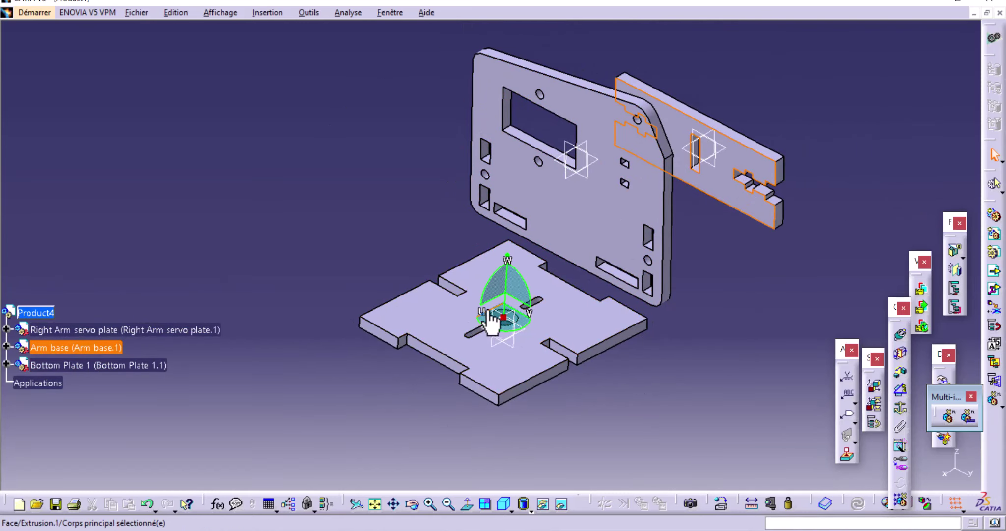
mouse_move(494, 319)
mouse_down()
mouse_move(281, 445)
mouse_move(685, 491)
mouse_up()
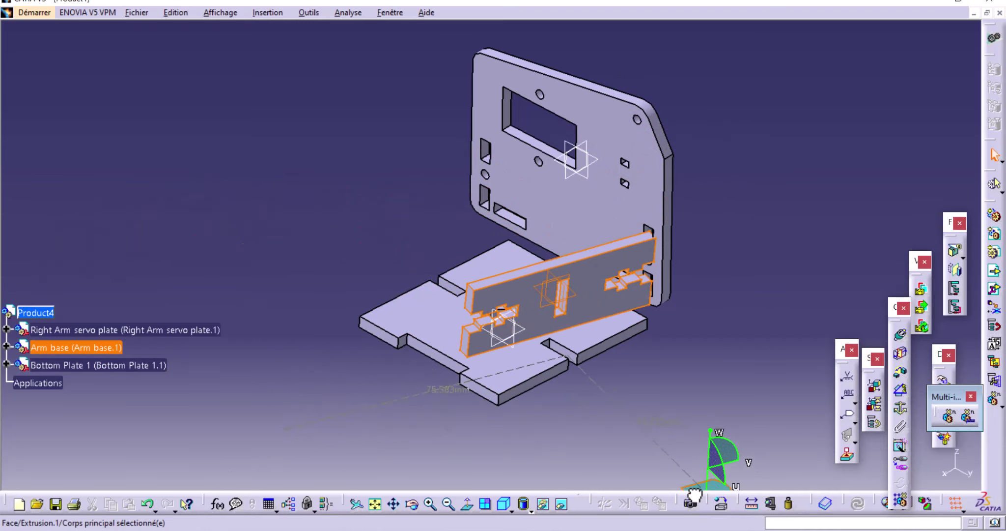
middle_drag(703, 370, 528, 403)
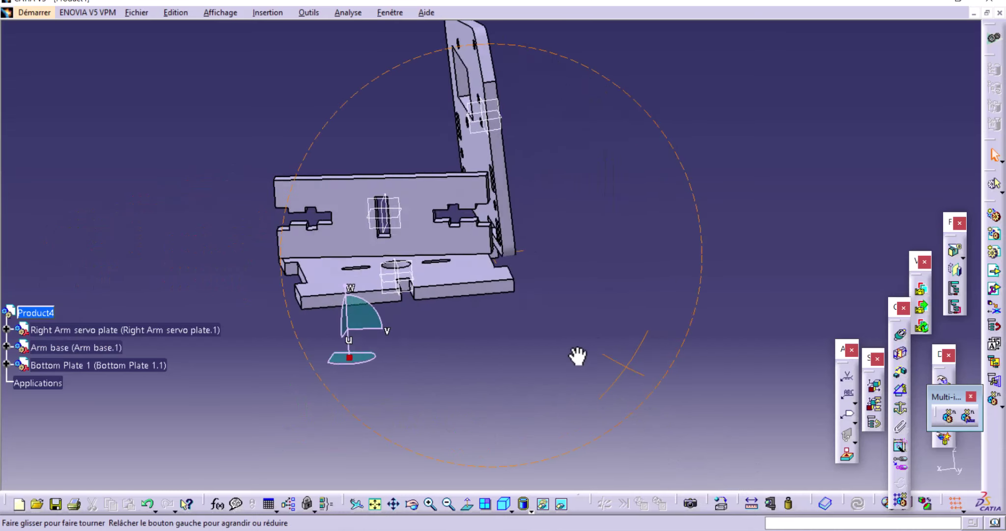
middle_drag(573, 304, 724, 348)
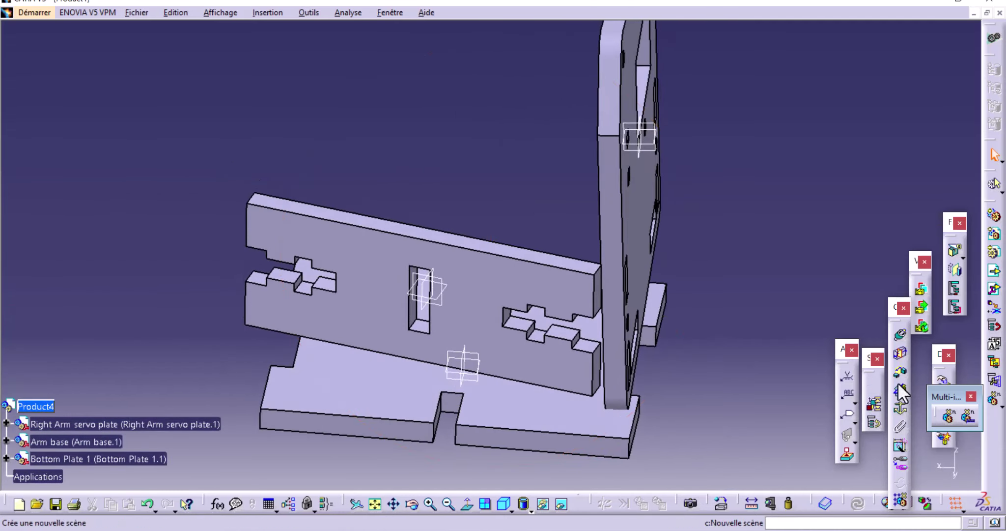
Step: Snap the Arm base face flat against the servo plate face
click(971, 396)
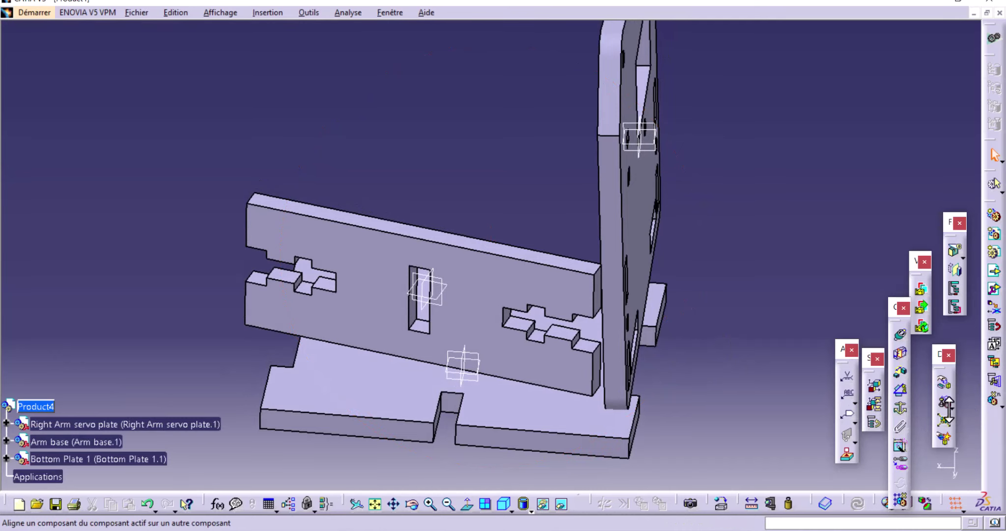
click(946, 403)
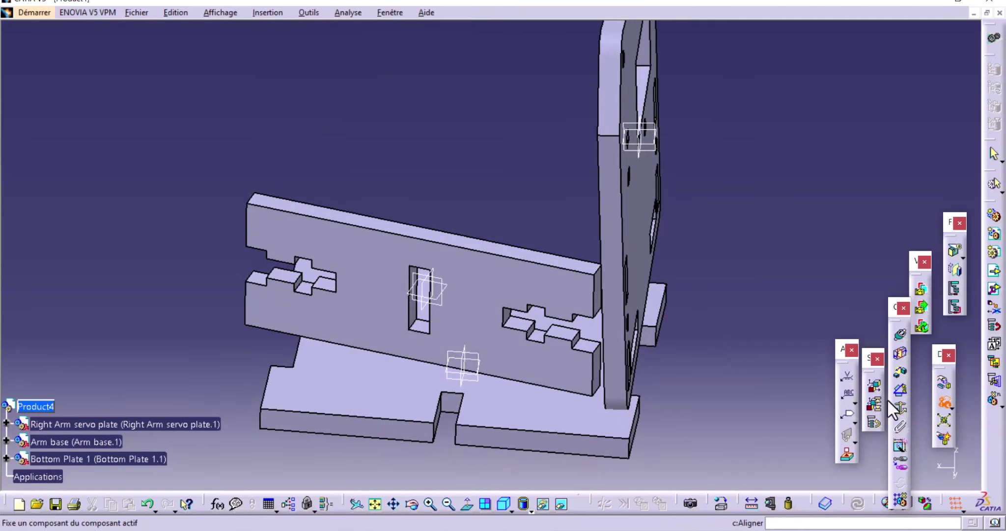
click(599, 293)
click(637, 277)
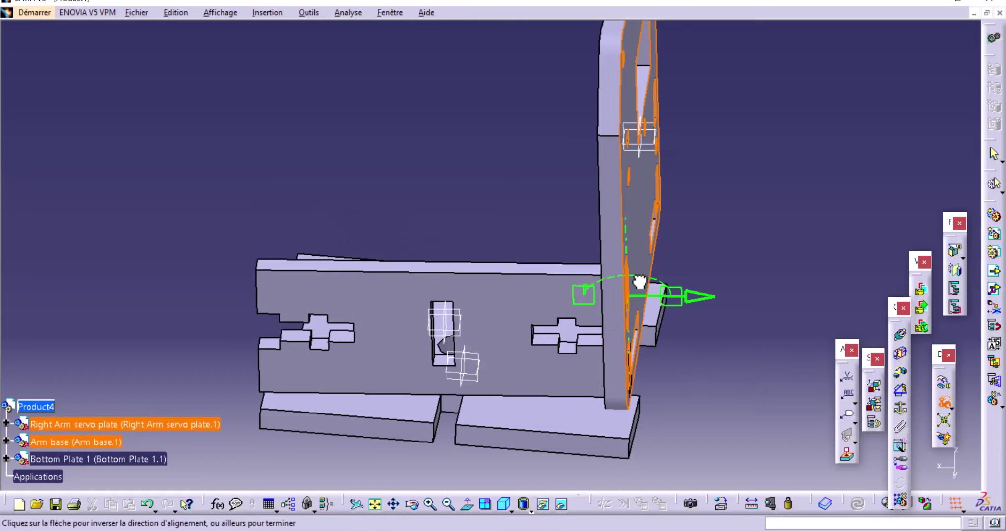
click(675, 361)
mouse_move(696, 382)
middle_down()
mouse_move(530, 330)
mouse_move(586, 352)
mouse_move(593, 315)
mouse_move(345, 278)
middle_up()
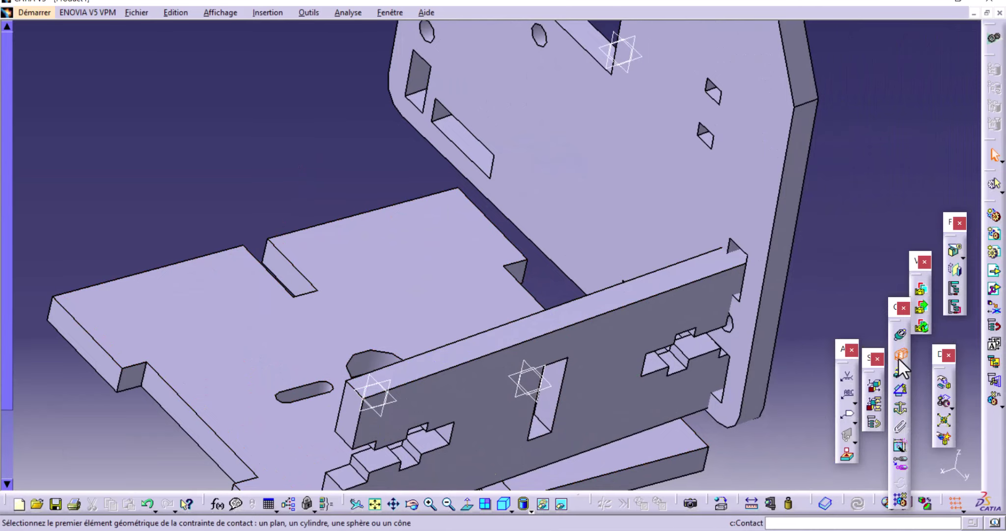
Step: Add Contact surfacique.1 between the Arm base and servo plate, then update the assembly
click(649, 300)
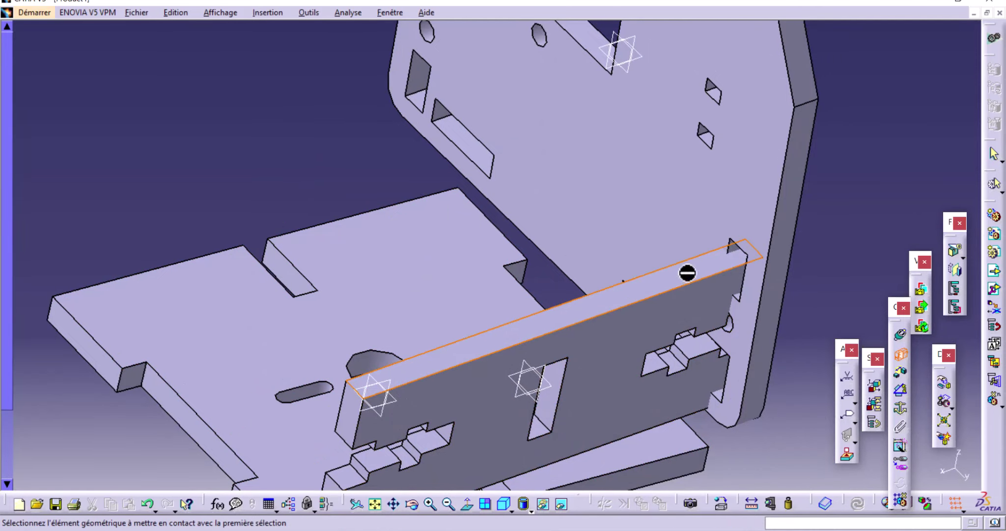
mouse_move(667, 270)
middle_down()
mouse_move(656, 252)
mouse_move(703, 166)
mouse_move(588, 269)
mouse_move(565, 265)
mouse_move(647, 193)
mouse_move(607, 268)
mouse_move(584, 245)
mouse_move(589, 203)
mouse_move(658, 118)
middle_up()
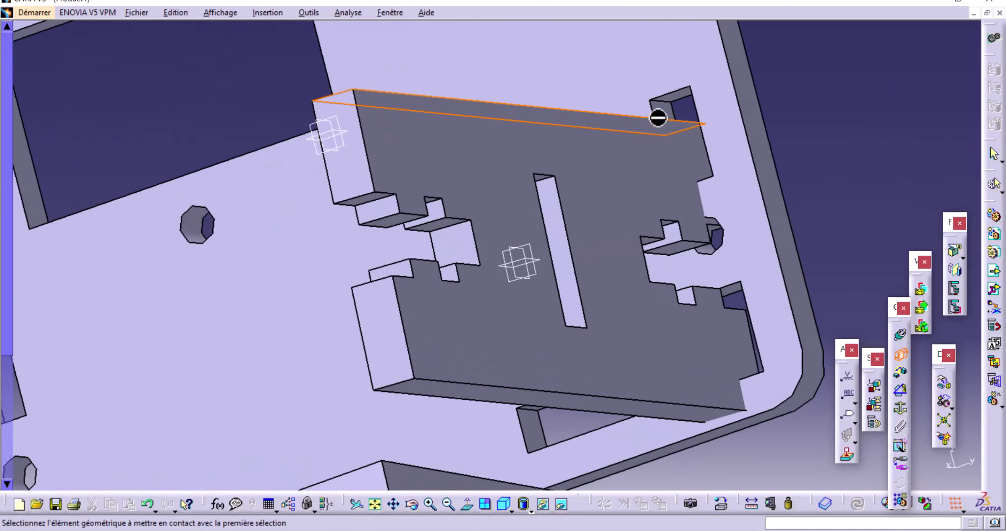
click(687, 100)
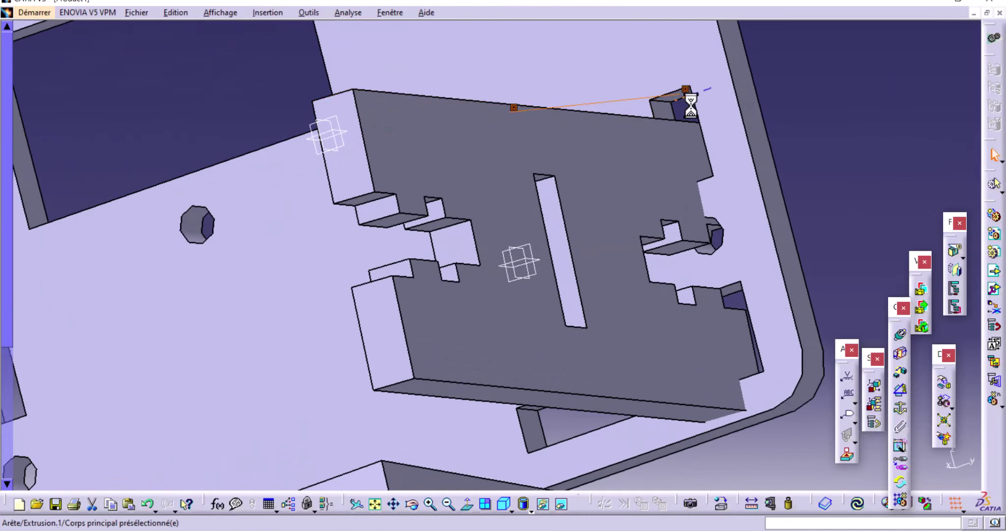
click(854, 504)
mouse_move(692, 265)
middle_down()
mouse_move(474, 378)
mouse_move(498, 373)
mouse_move(585, 292)
mouse_move(530, 288)
mouse_move(456, 400)
mouse_move(490, 348)
mouse_move(490, 308)
mouse_move(373, 333)
mouse_move(400, 353)
mouse_move(490, 348)
mouse_move(502, 298)
mouse_move(527, 292)
mouse_move(440, 296)
mouse_move(624, 288)
mouse_move(678, 253)
mouse_move(736, 252)
mouse_move(730, 270)
mouse_move(751, 271)
mouse_move(695, 274)
mouse_move(640, 310)
middle_up()
mouse_move(556, 318)
middle_down()
mouse_move(514, 344)
mouse_move(467, 342)
mouse_move(786, 281)
mouse_move(649, 312)
mouse_move(763, 312)
mouse_move(528, 422)
mouse_move(612, 351)
mouse_move(725, 317)
mouse_move(707, 303)
mouse_move(698, 333)
mouse_move(652, 341)
mouse_move(683, 347)
middle_up()
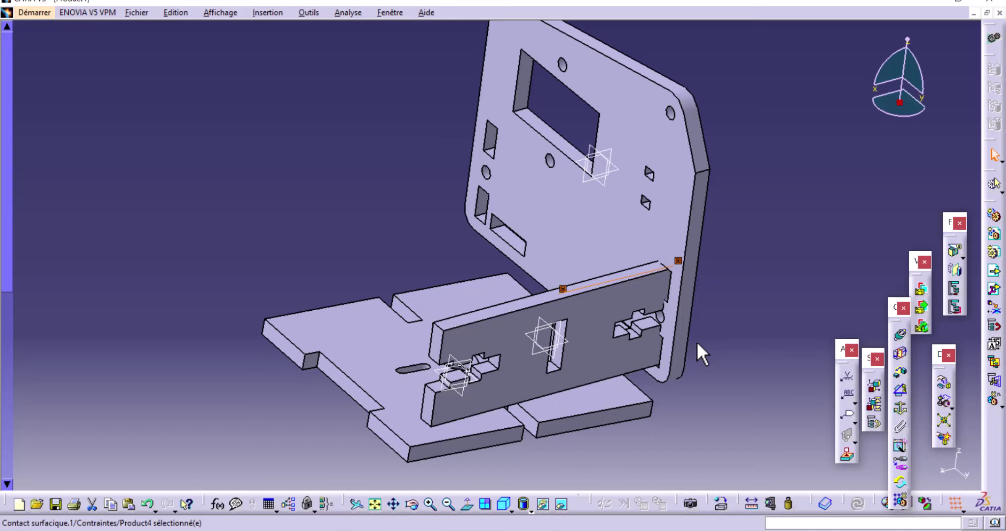
Step: Attach the compass to the Arm base face to inspect the fit
click(760, 289)
mouse_move(701, 283)
middle_down()
mouse_move(562, 287)
mouse_move(464, 315)
mouse_move(487, 269)
mouse_move(588, 260)
mouse_move(579, 303)
mouse_move(533, 312)
mouse_move(611, 283)
middle_up()
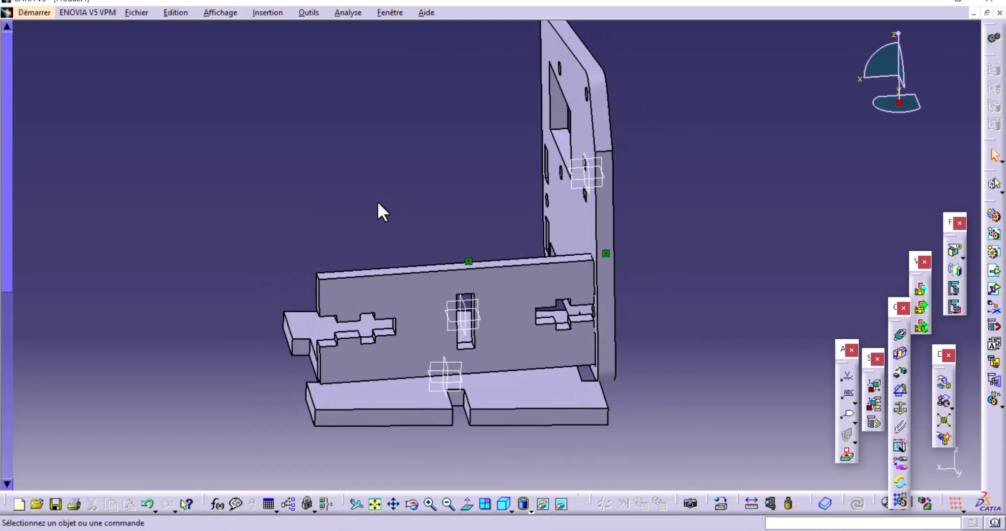
middle_drag(379, 202, 512, 144)
drag(897, 100, 706, 194)
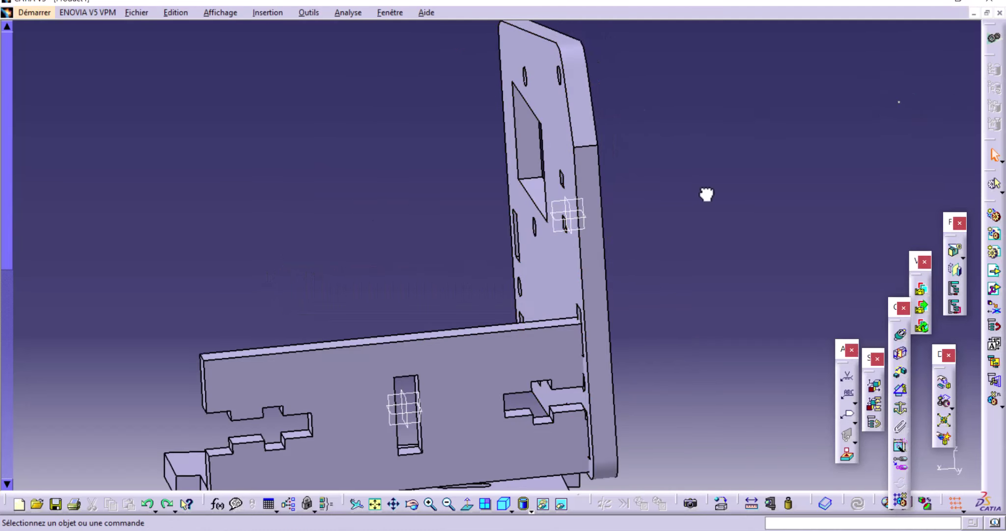
drag(490, 362, 424, 377)
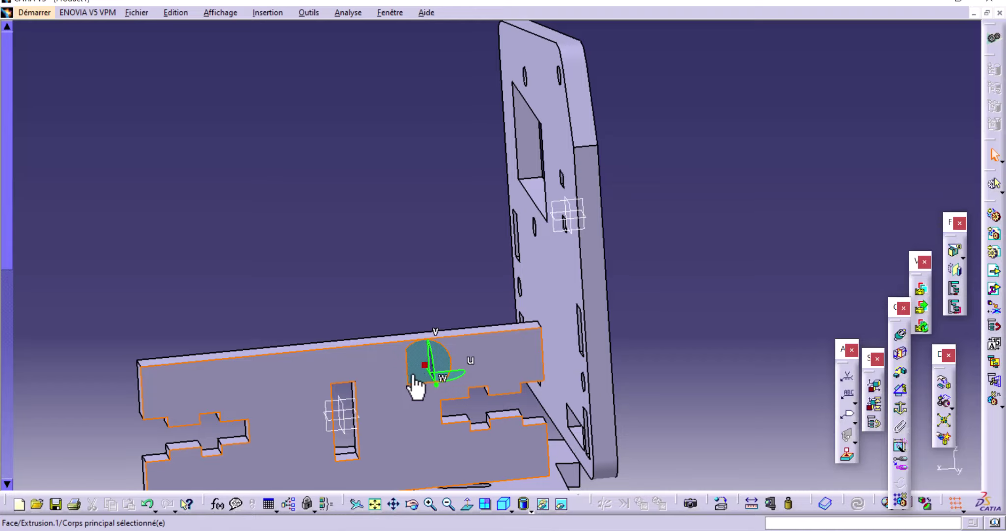
mouse_move(437, 195)
middle_down()
mouse_move(442, 148)
mouse_move(532, 170)
mouse_move(456, 217)
mouse_move(456, 335)
mouse_move(490, 231)
mouse_move(421, 294)
middle_up()
click(367, 317)
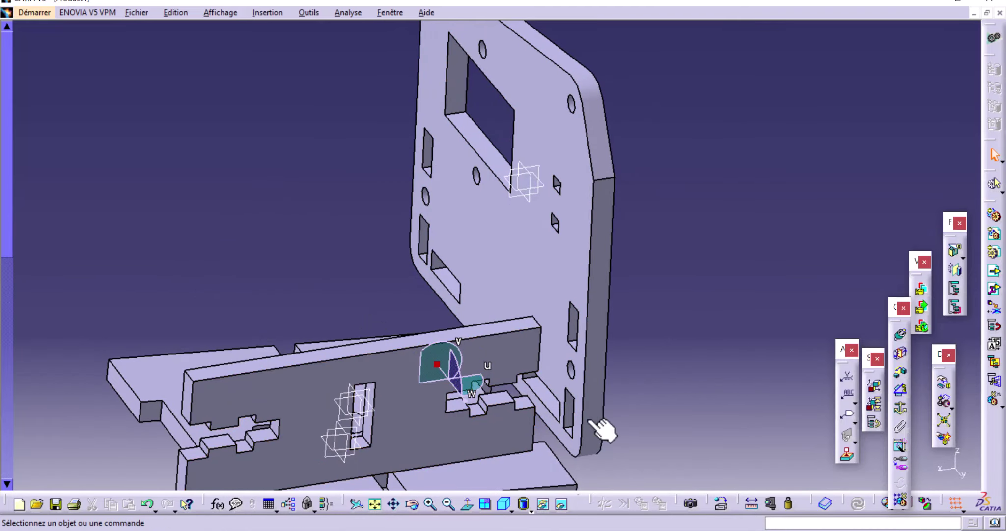
mouse_move(602, 431)
middle_down()
mouse_move(577, 426)
mouse_move(584, 309)
mouse_move(589, 333)
mouse_move(638, 344)
middle_up()
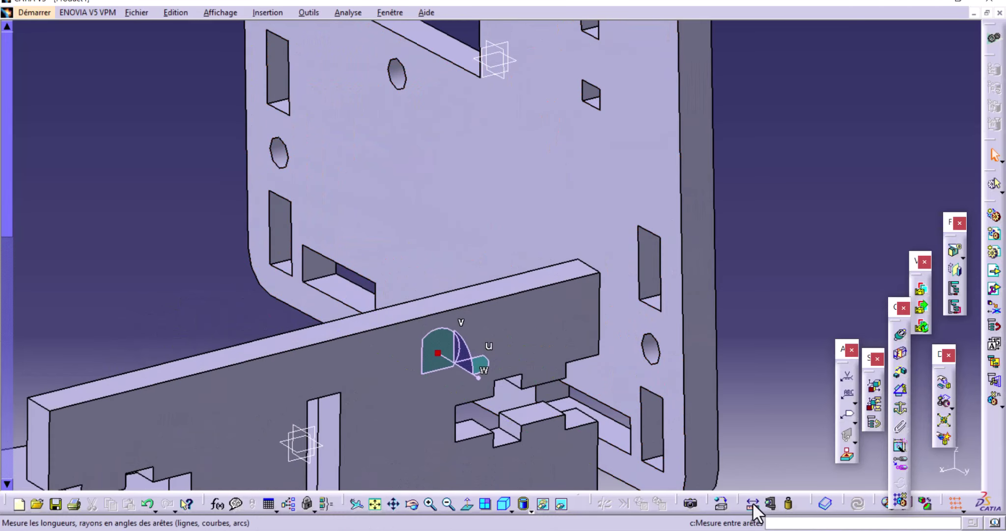
Step: Measure the servo plate slot width at 6 mm and open the Arm base for editing
click(753, 505)
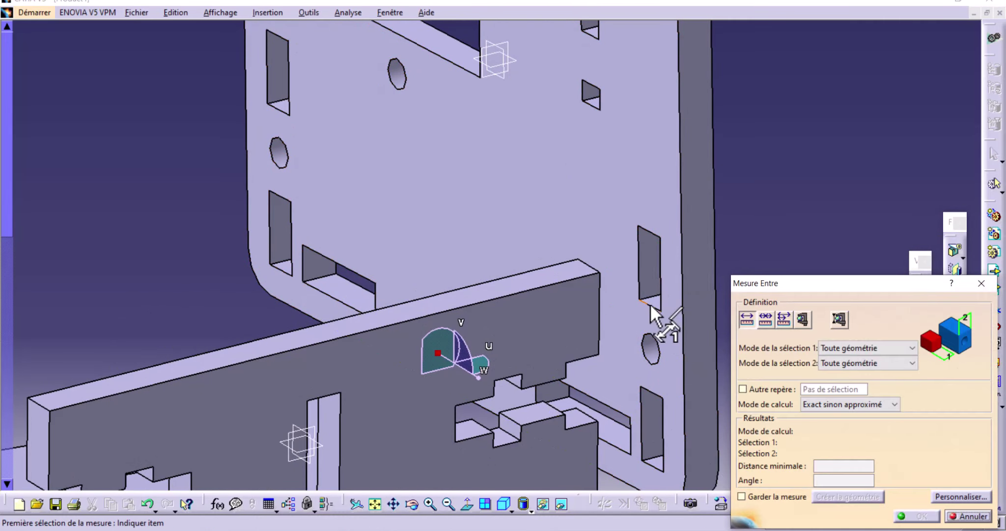
click(650, 303)
click(647, 227)
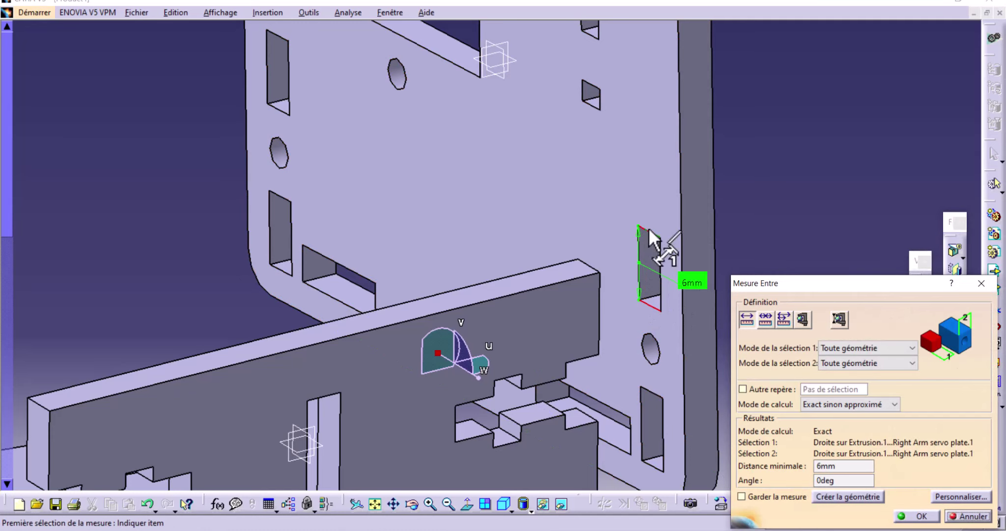
key(Escape)
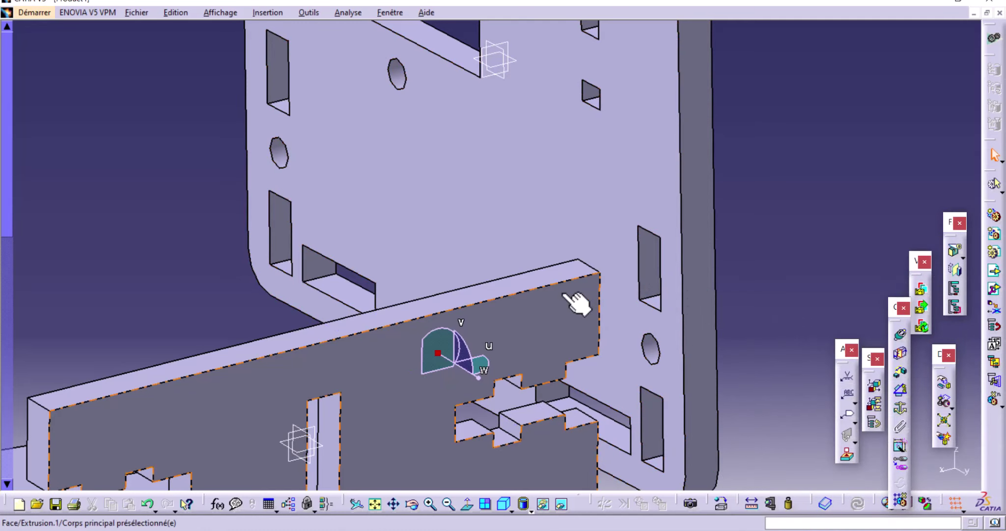
mouse_move(574, 300)
middle_down()
mouse_move(586, 359)
mouse_move(491, 347)
middle_up()
double_click(491, 346)
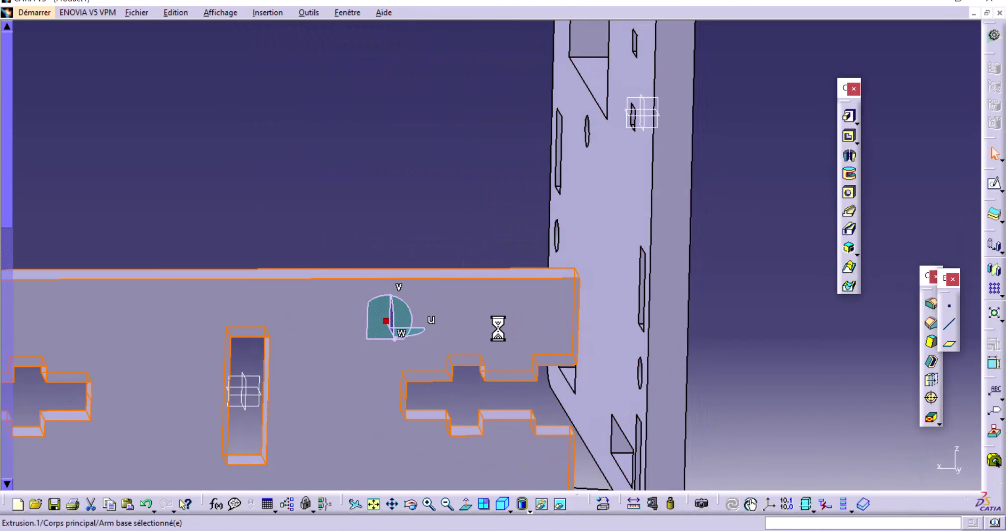
Step: Edit the Arm base sketch, setting the notch depth to 6 mm
double_click(482, 322)
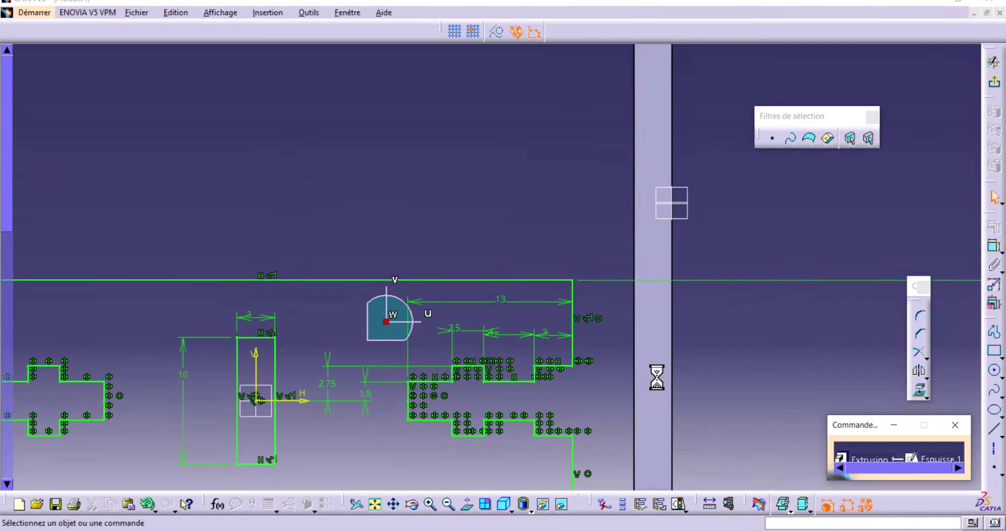
mouse_move(617, 374)
middle_down()
mouse_move(630, 369)
mouse_move(498, 402)
mouse_move(522, 347)
mouse_move(606, 395)
mouse_move(577, 337)
mouse_move(622, 253)
mouse_move(629, 332)
mouse_move(595, 134)
mouse_move(539, 265)
mouse_move(519, 350)
mouse_move(528, 382)
mouse_move(545, 324)
middle_up()
mouse_move(499, 347)
middle_down()
mouse_move(574, 395)
mouse_move(617, 321)
mouse_move(675, 350)
middle_up()
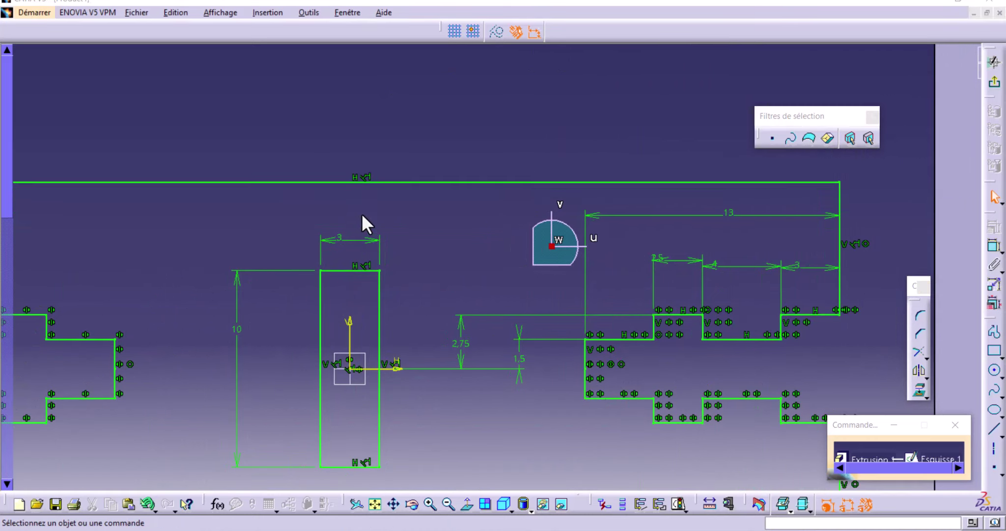
mouse_move(751, 268)
middle_down()
mouse_move(607, 254)
mouse_move(693, 218)
middle_up()
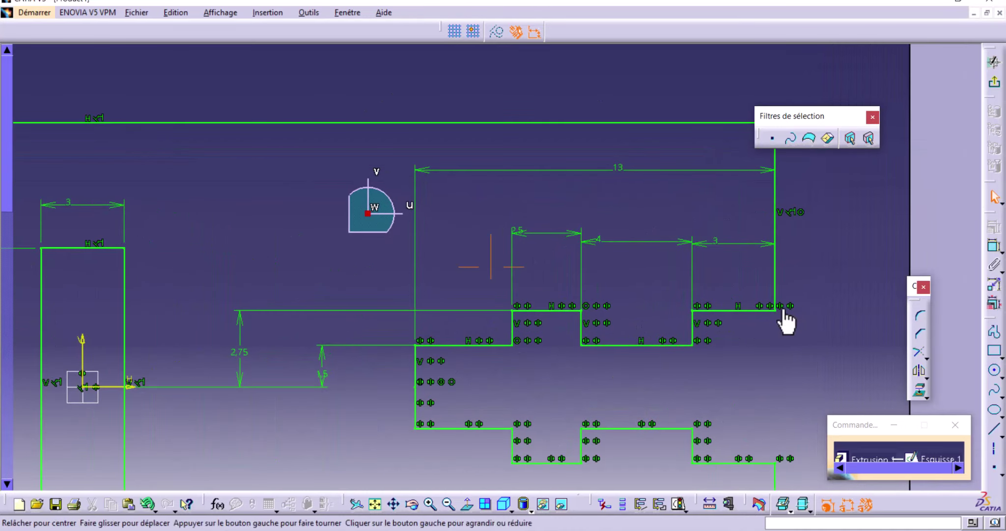
mouse_move(786, 322)
middle_down()
mouse_move(723, 272)
mouse_move(794, 231)
mouse_move(572, 295)
middle_up()
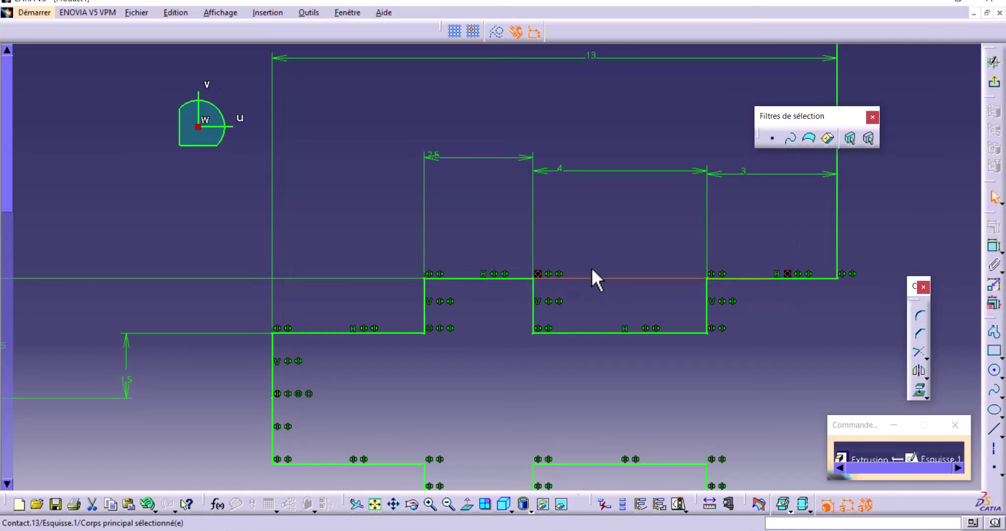
mouse_move(730, 260)
middle_down()
mouse_move(716, 311)
mouse_move(621, 298)
mouse_move(612, 347)
middle_up()
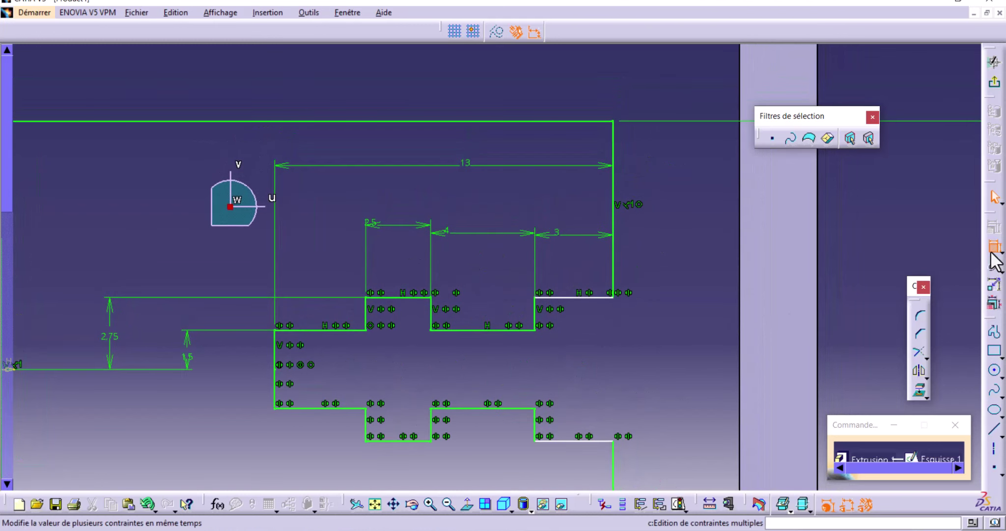
click(590, 297)
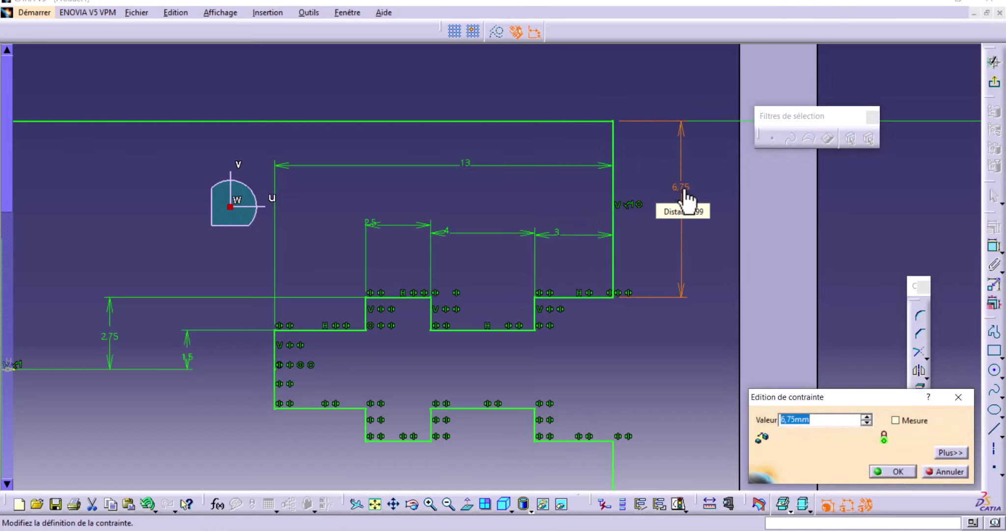
text(6)
key(Return)
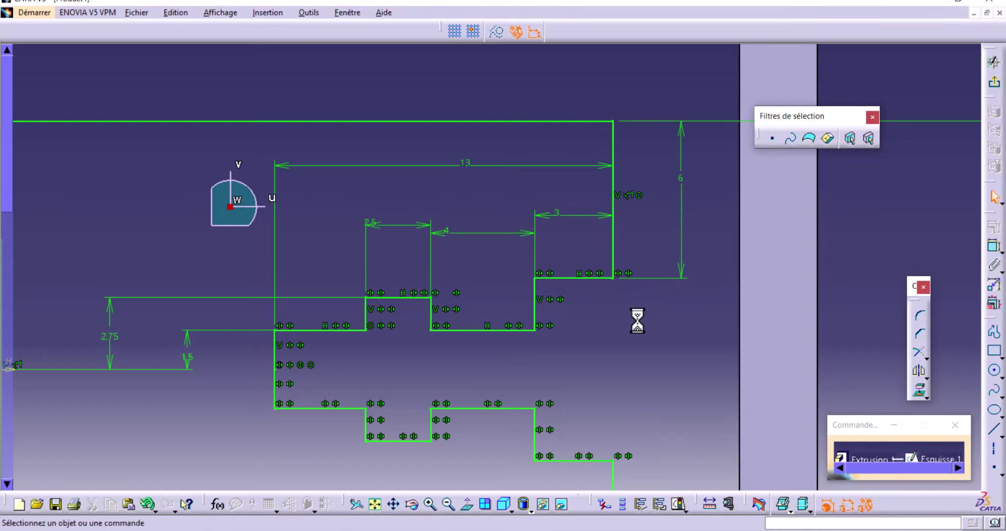
Step: Extrude the stepped sketch 3 mm
click(995, 84)
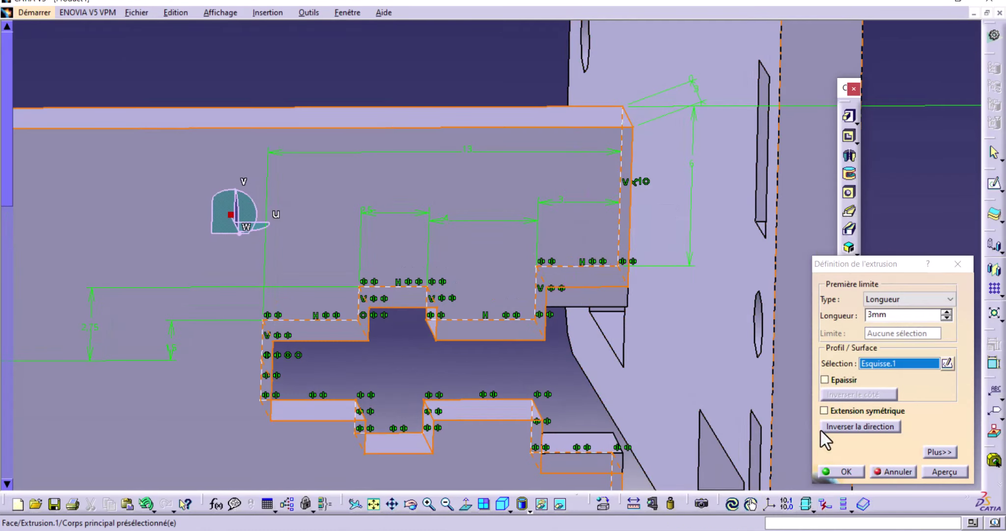
click(843, 472)
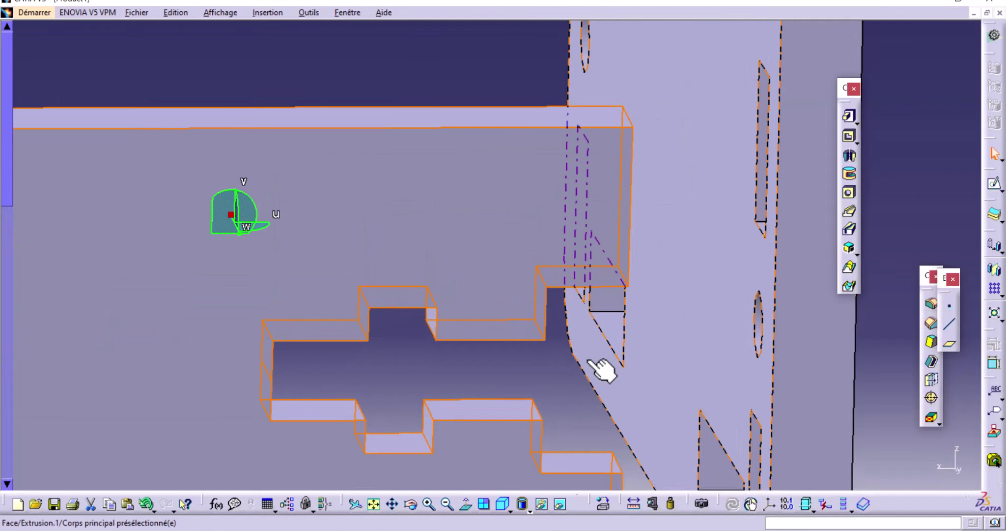
mouse_move(555, 393)
middle_down()
mouse_move(656, 287)
mouse_move(521, 307)
mouse_move(532, 325)
middle_up()
mouse_move(488, 229)
middle_down()
mouse_move(494, 265)
mouse_move(540, 284)
middle_up()
Step: Return to the assembly and seat the Arm base slot face against its matching plate face
key(F3)
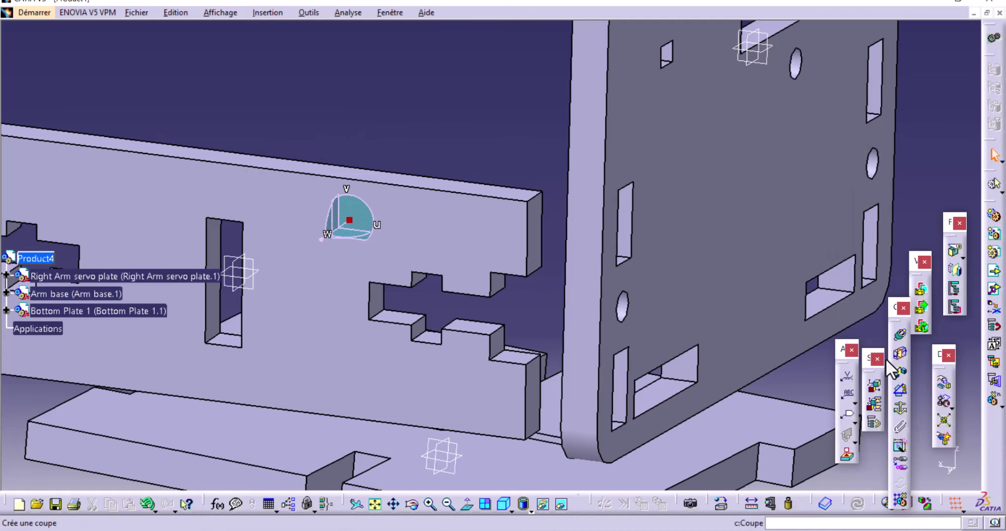
mouse_move(531, 230)
middle_down()
mouse_move(503, 265)
mouse_move(512, 274)
mouse_move(528, 199)
middle_up()
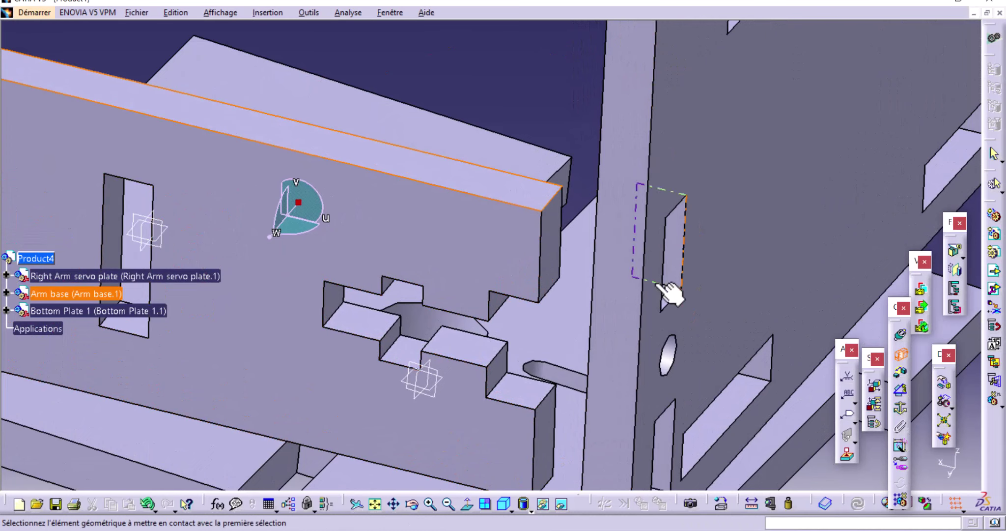
mouse_move(670, 292)
middle_down()
mouse_move(627, 253)
mouse_move(563, 164)
mouse_move(523, 152)
mouse_move(523, 68)
middle_up()
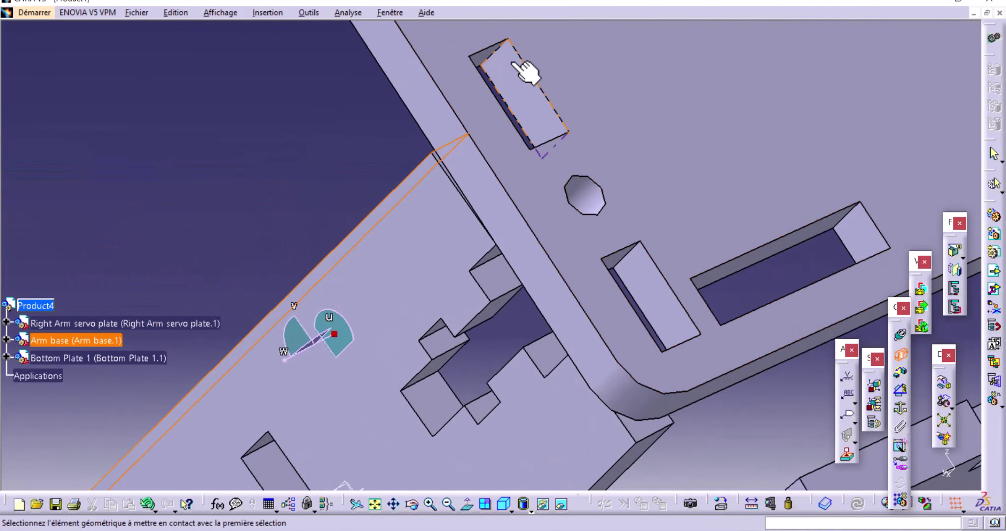
click(482, 58)
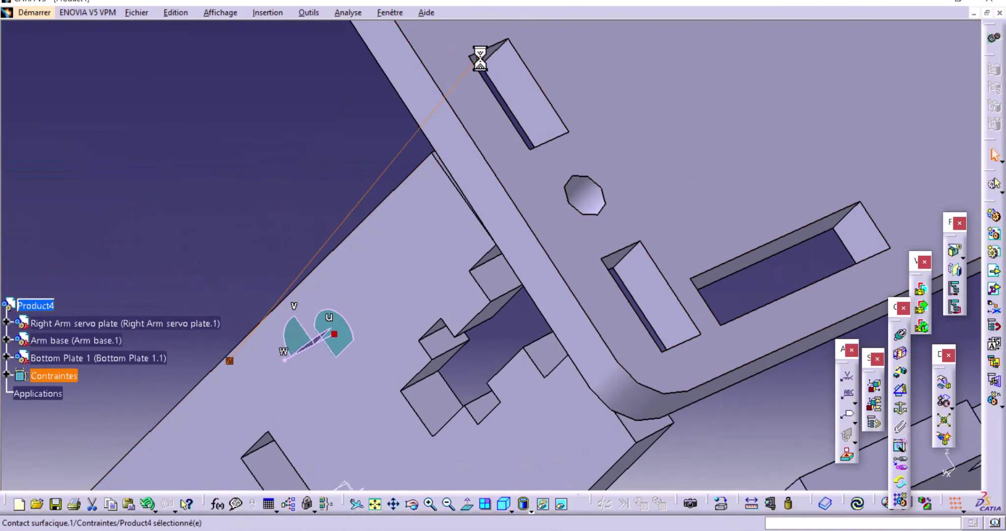
mouse_move(377, 113)
middle_down()
mouse_move(600, 152)
mouse_move(700, 247)
mouse_move(759, 281)
mouse_move(797, 269)
middle_up()
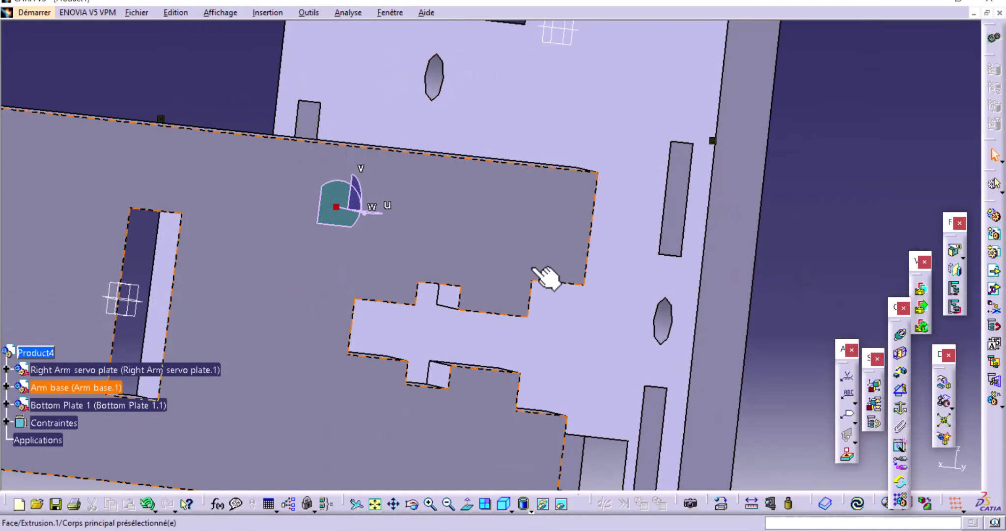
mouse_move(543, 279)
middle_down()
mouse_move(627, 407)
mouse_move(665, 386)
mouse_move(626, 355)
middle_up()
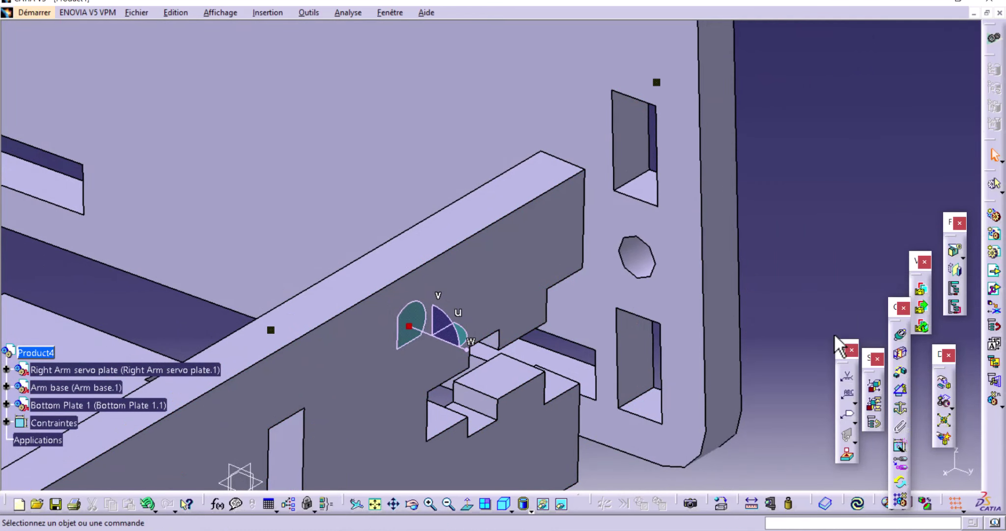
Step: Add Contact surfacique.2 between another Arm base face and the adjoining plate
click(900, 352)
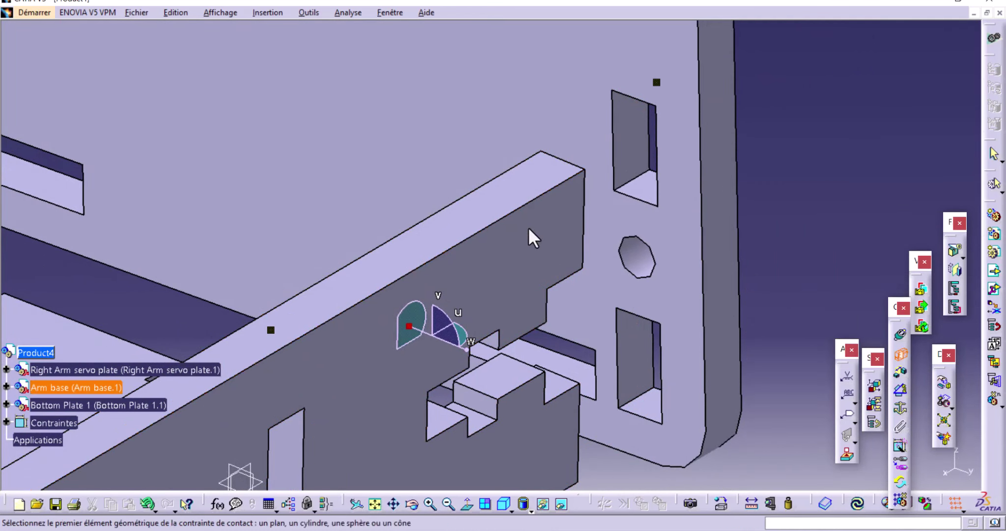
click(537, 237)
mouse_move(582, 234)
middle_down()
mouse_move(631, 292)
mouse_move(756, 346)
mouse_move(470, 186)
middle_up()
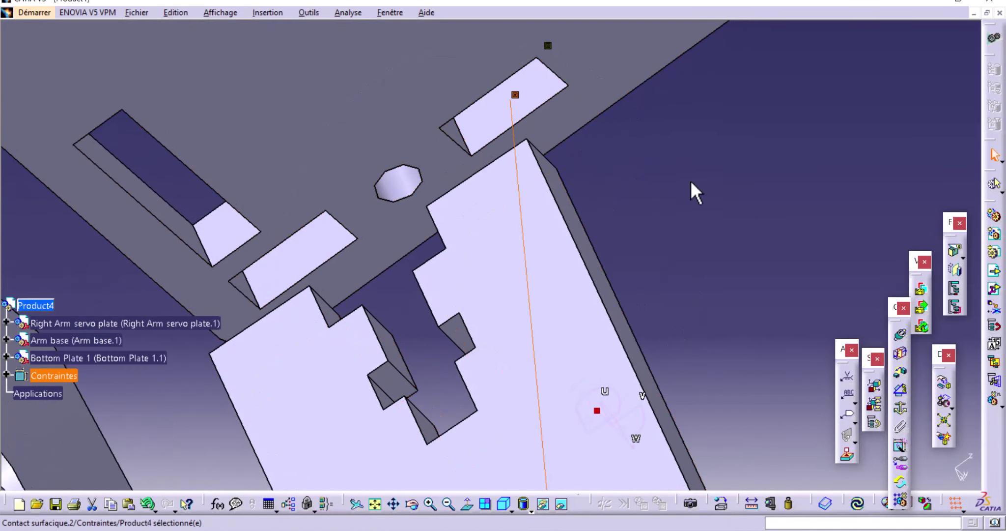
mouse_move(690, 180)
middle_down()
mouse_move(637, 182)
mouse_move(588, 271)
mouse_move(484, 186)
mouse_move(494, 178)
mouse_move(583, 330)
mouse_move(530, 310)
middle_up()
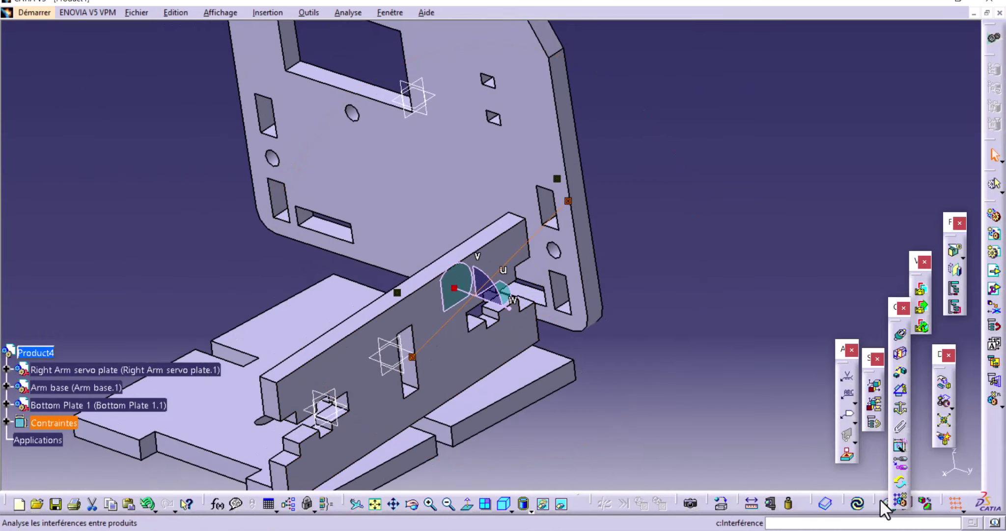
Step: Update, then add a 0 mm offset, Décalage.3, between the Arm base and servo plate faces
click(860, 503)
mouse_move(700, 284)
middle_down()
mouse_move(644, 325)
mouse_move(509, 293)
mouse_move(442, 353)
mouse_move(499, 299)
middle_up()
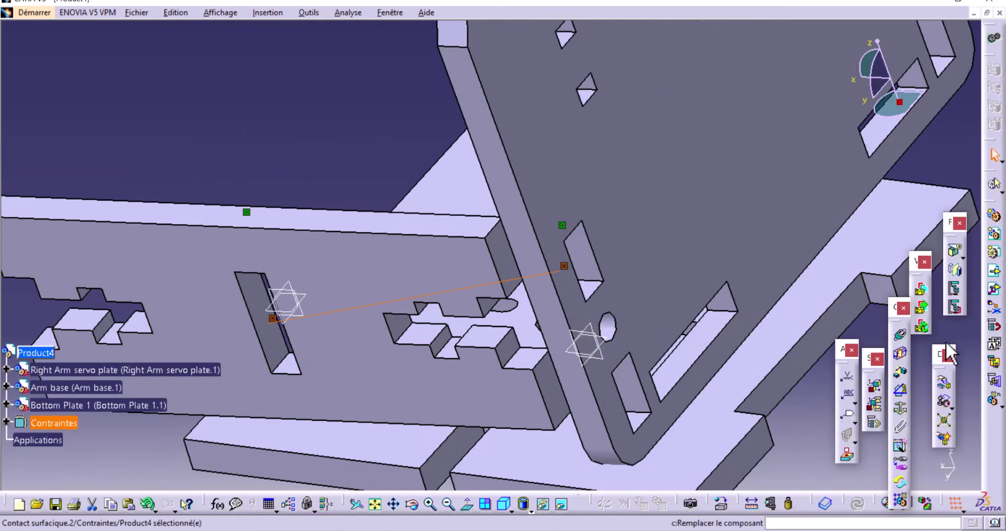
click(904, 373)
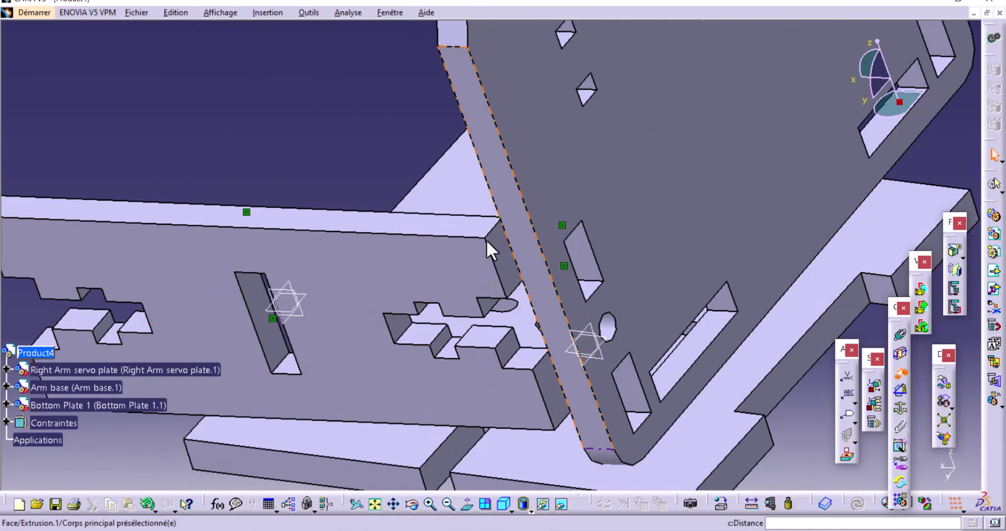
click(513, 250)
click(555, 187)
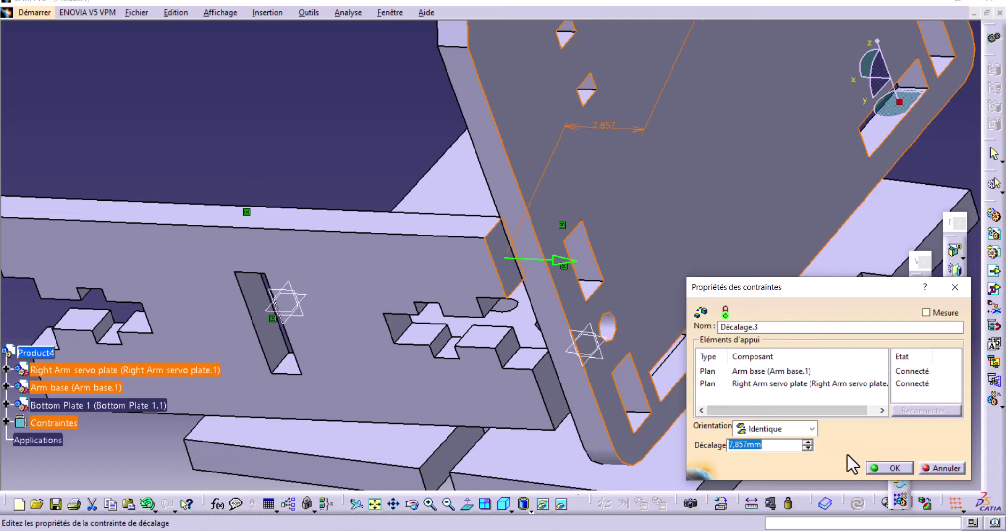
text(0)
click(875, 463)
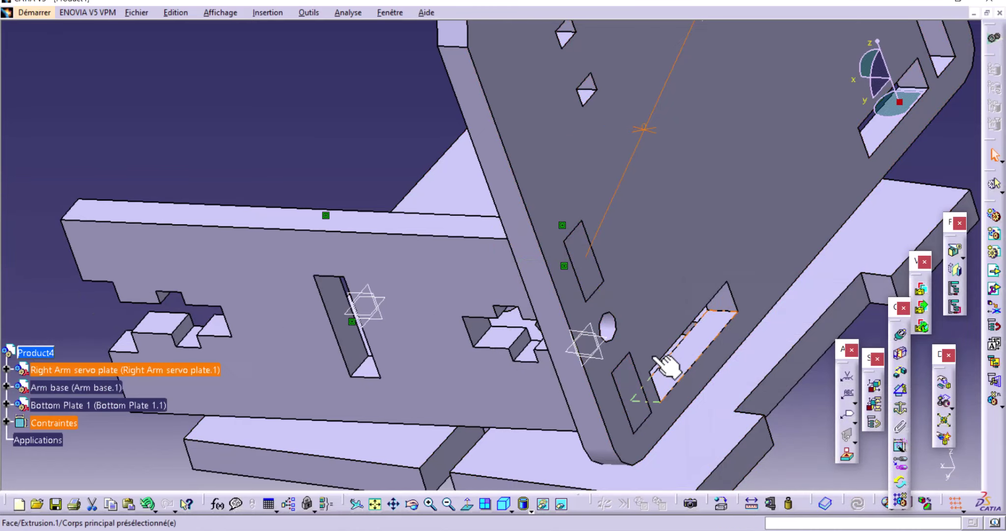
mouse_move(667, 366)
middle_down()
mouse_move(442, 377)
mouse_move(710, 334)
mouse_move(635, 382)
mouse_move(622, 321)
mouse_move(669, 292)
mouse_move(593, 346)
mouse_move(752, 352)
mouse_move(730, 411)
mouse_move(449, 304)
mouse_move(560, 346)
mouse_move(595, 281)
mouse_move(606, 284)
mouse_move(633, 248)
middle_up()
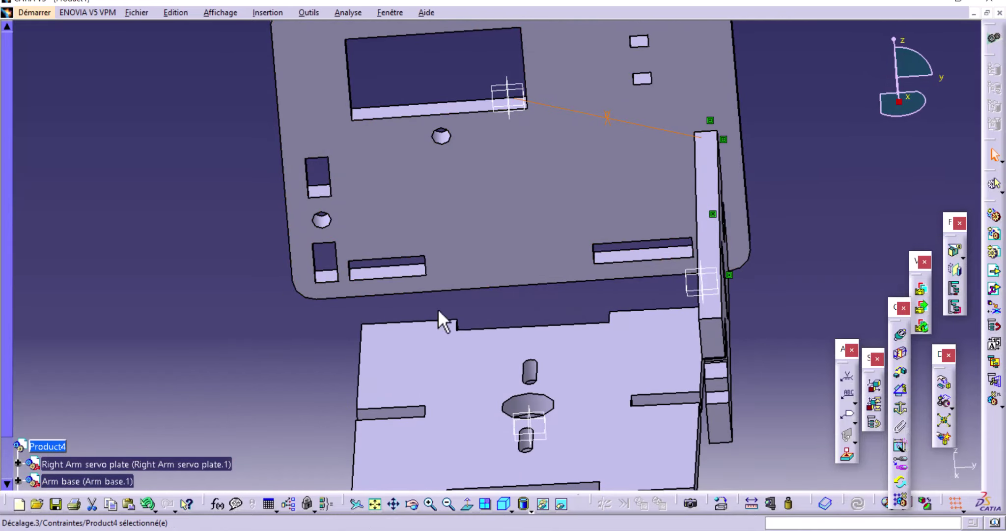
mouse_move(440, 317)
middle_down()
mouse_move(541, 359)
mouse_move(551, 311)
mouse_move(550, 344)
mouse_move(437, 321)
mouse_move(563, 318)
mouse_move(441, 331)
mouse_move(418, 322)
middle_up()
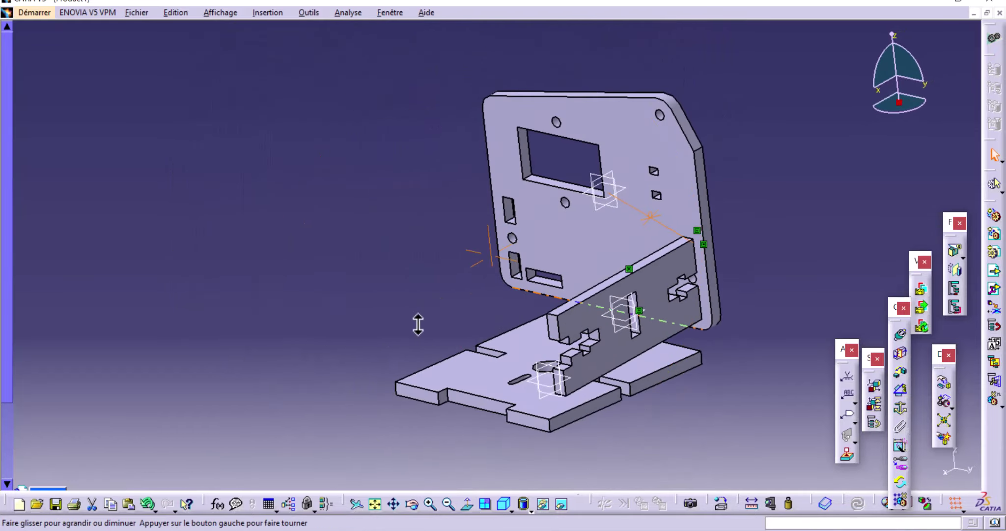
Step: Mirror the Arm base across the servo plate plane as a new component
click(957, 270)
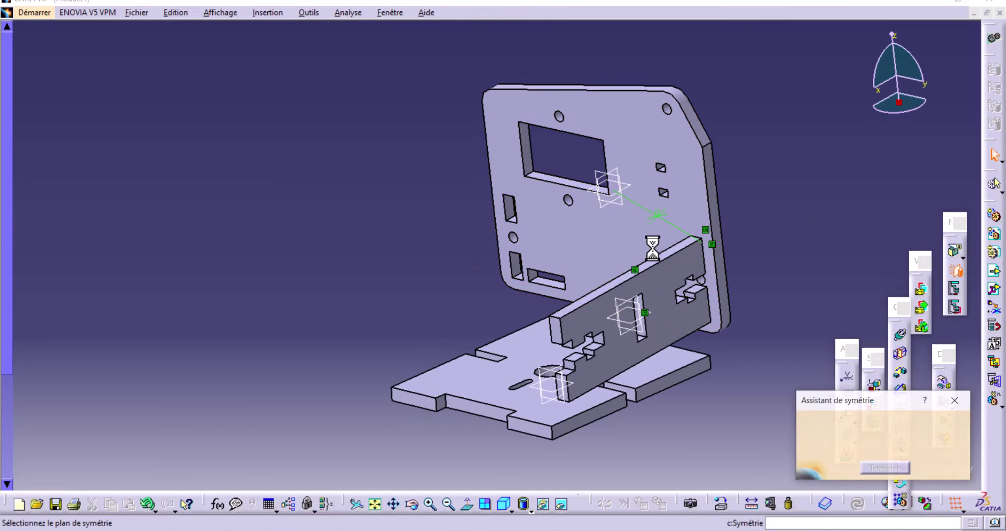
click(618, 171)
click(602, 320)
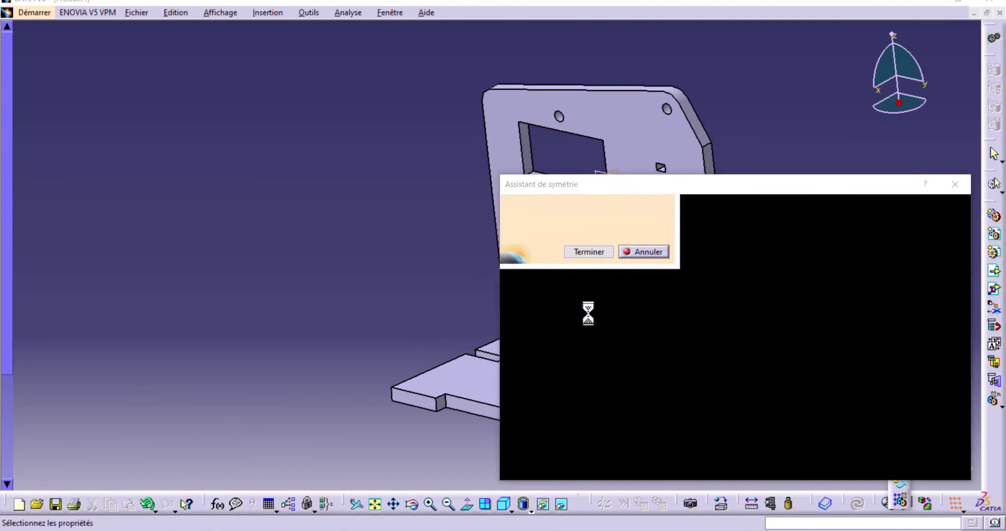
click(879, 469)
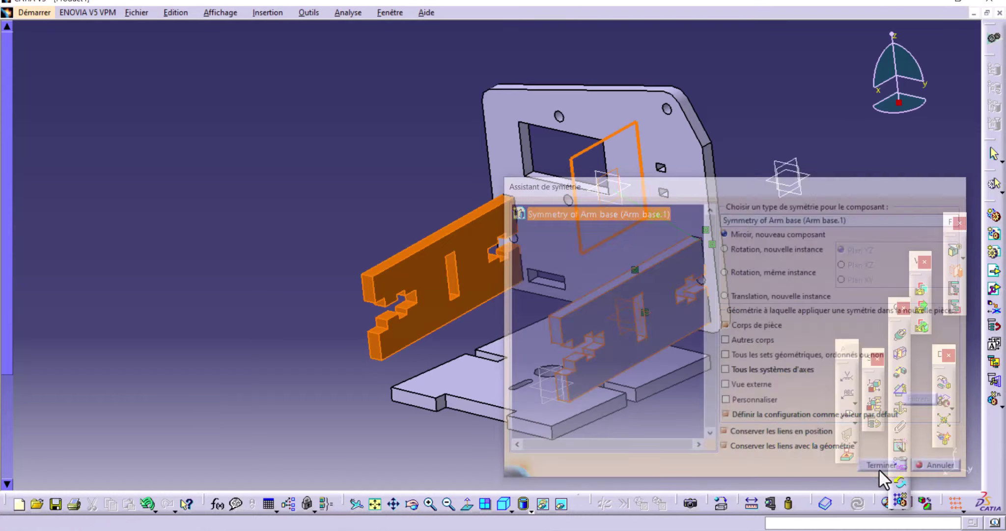
click(941, 472)
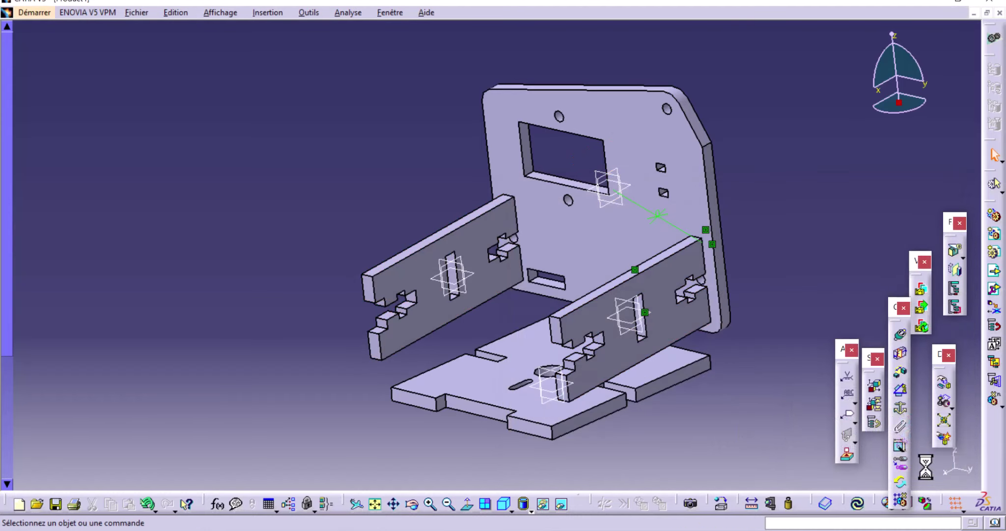
mouse_move(556, 393)
middle_down()
mouse_move(640, 394)
mouse_move(562, 400)
mouse_move(548, 341)
mouse_move(602, 350)
mouse_move(521, 355)
mouse_move(538, 361)
middle_up()
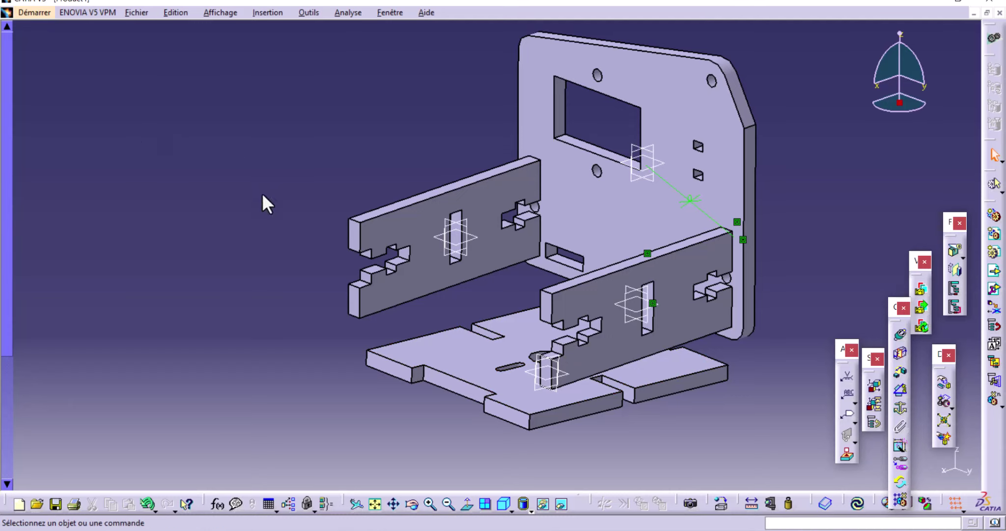
Step: Start inserting an existing component into Product4, opening the Models folder file chooser
click(273, 14)
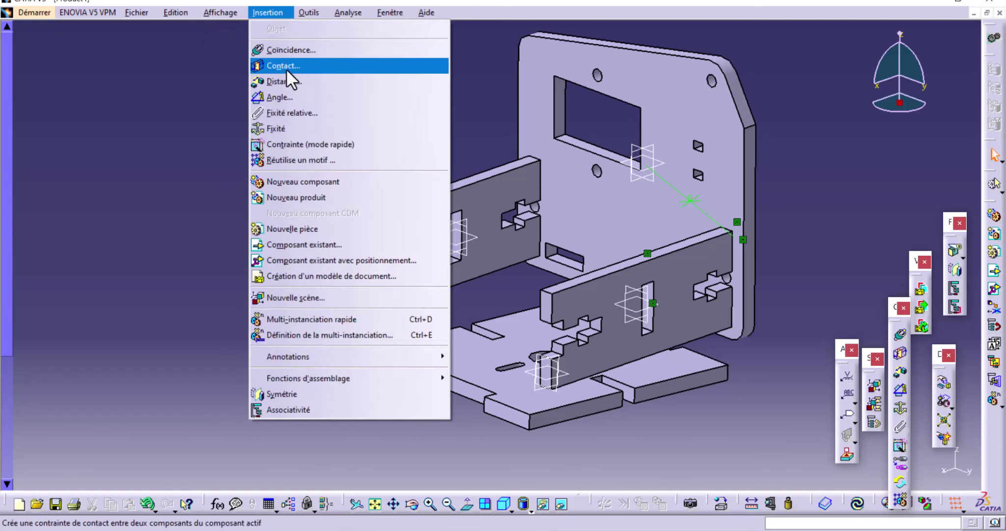
click(299, 241)
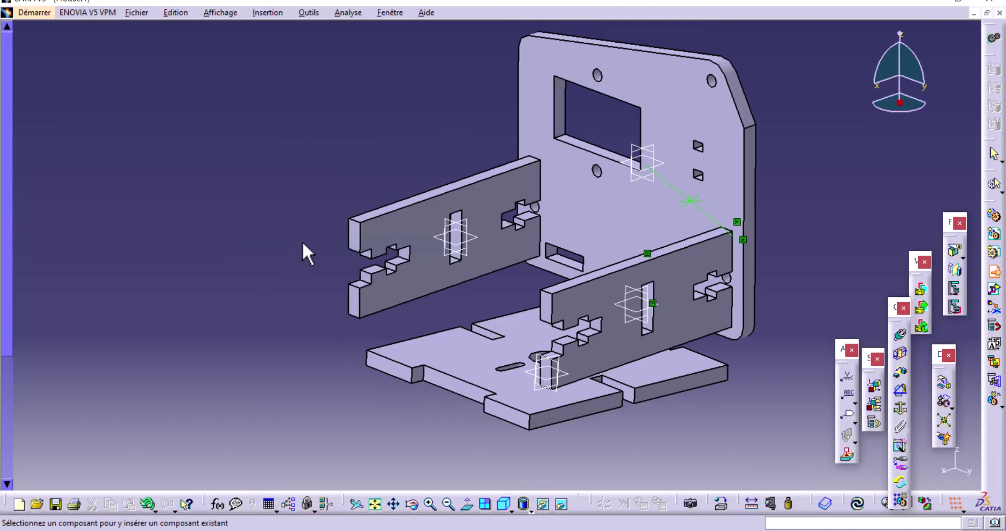
key(F3)
click(47, 257)
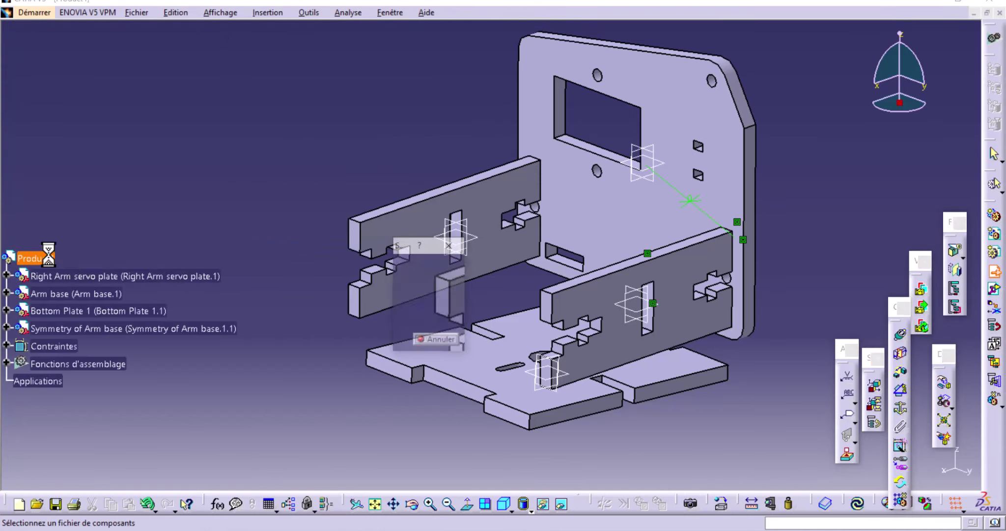
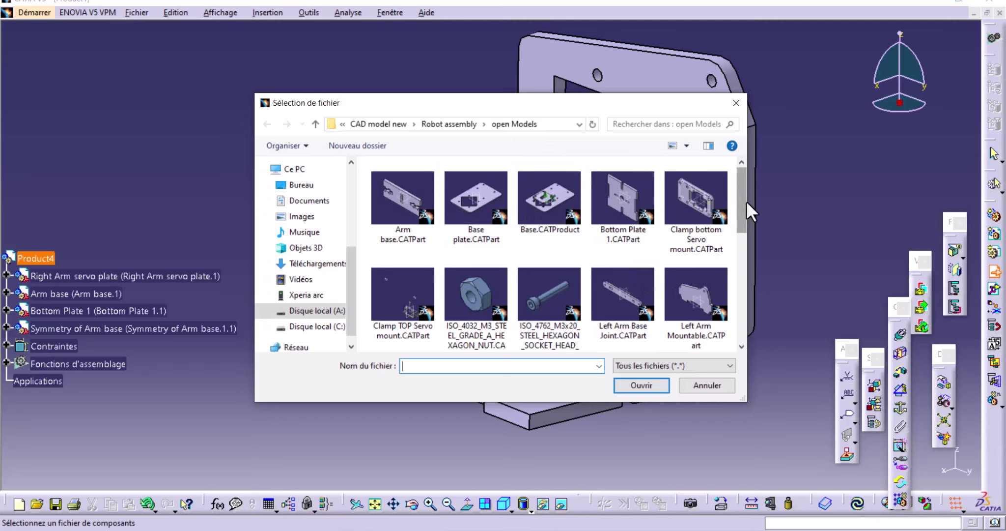
Step: Insert Left Arm servo Plat.CATPart from the Models folder into Product4 as an existing component
mouse_move(745, 202)
mouse_down()
mouse_move(754, 229)
mouse_move(734, 260)
mouse_move(746, 277)
mouse_up()
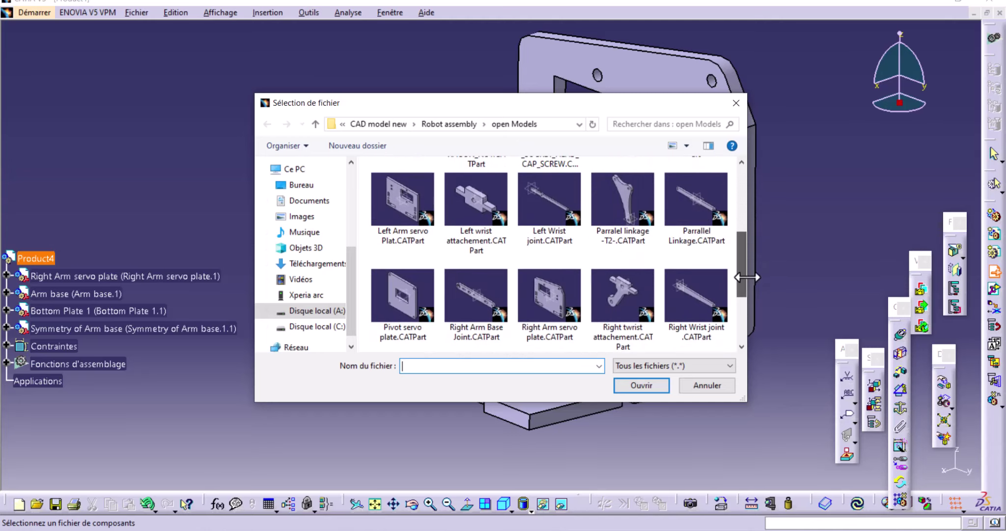
click(392, 203)
click(634, 386)
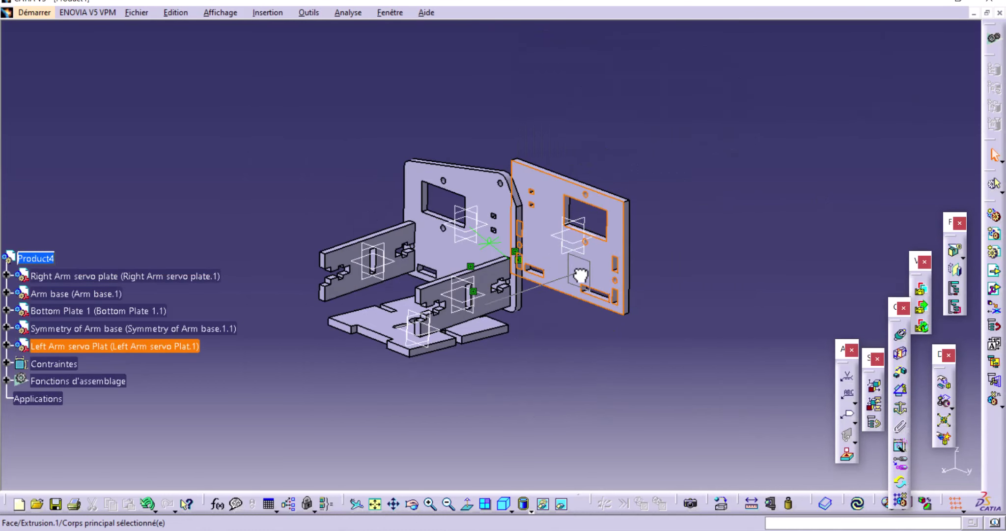
Step: Move the Left Arm servo plate to the front-left, turn it about 167°, and raise it upright
drag(574, 284, 342, 365)
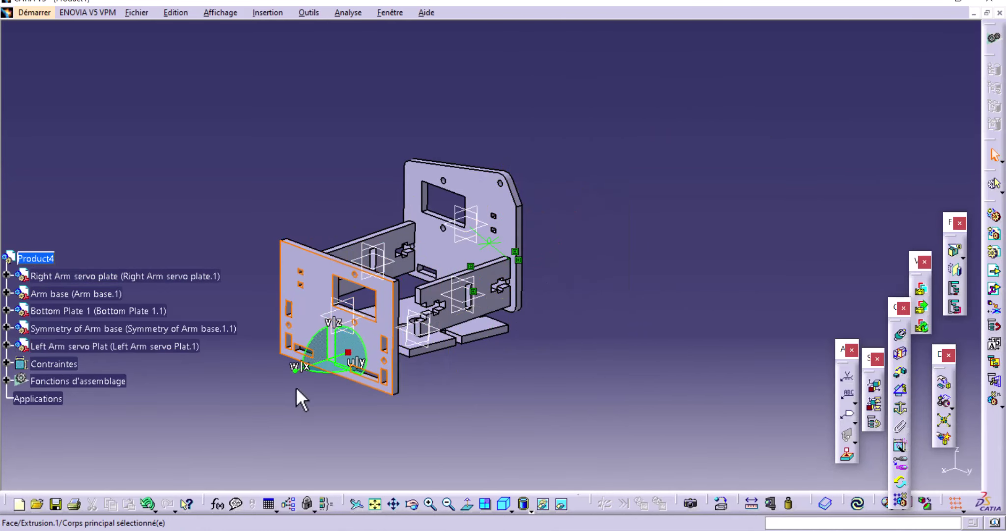
click(280, 407)
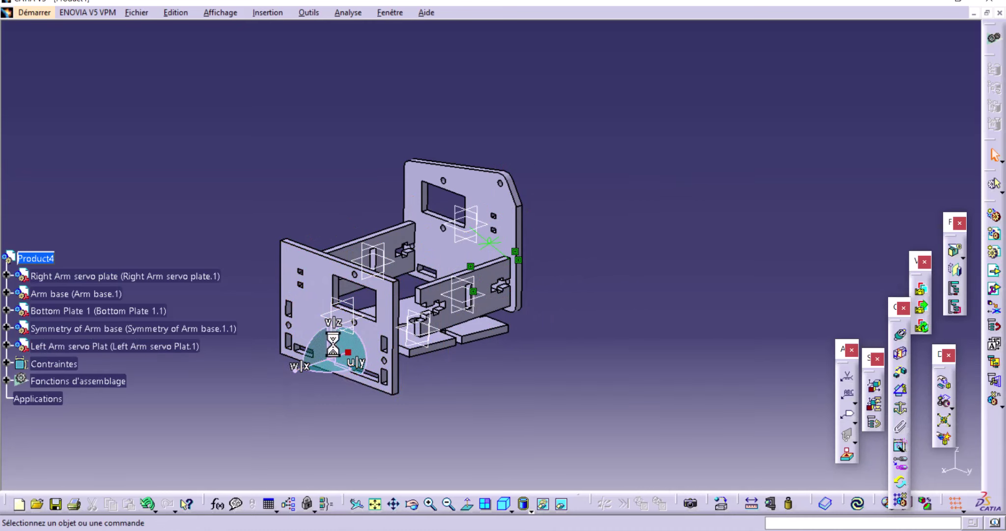
click(293, 297)
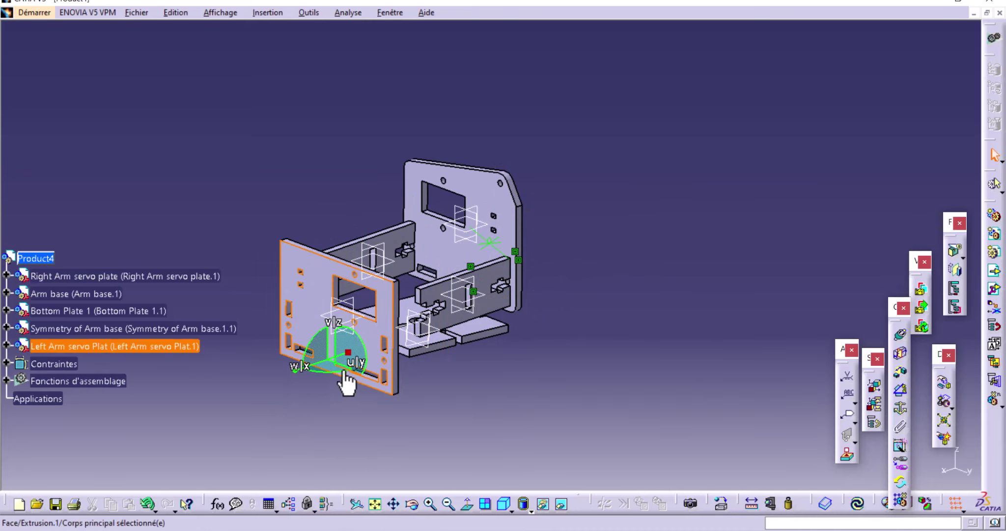
drag(347, 383, 324, 267)
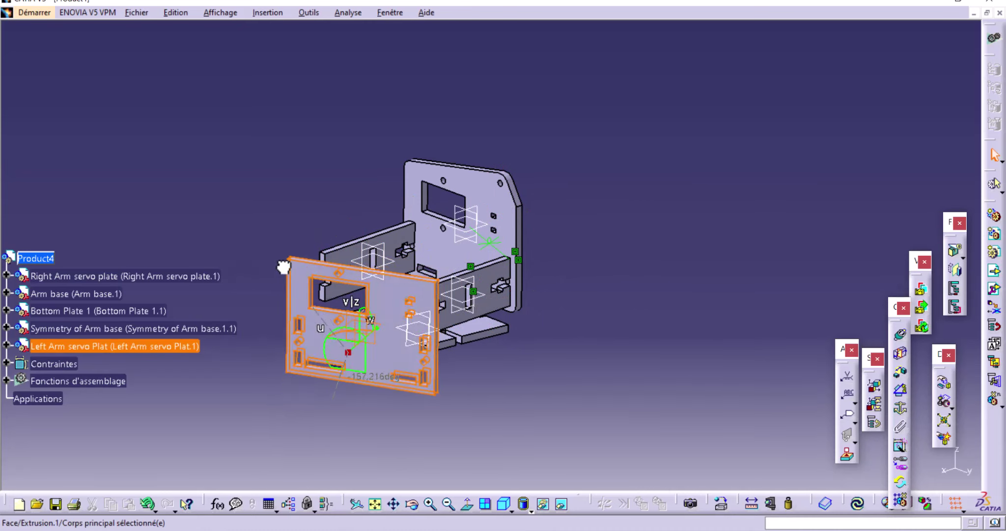
click(555, 411)
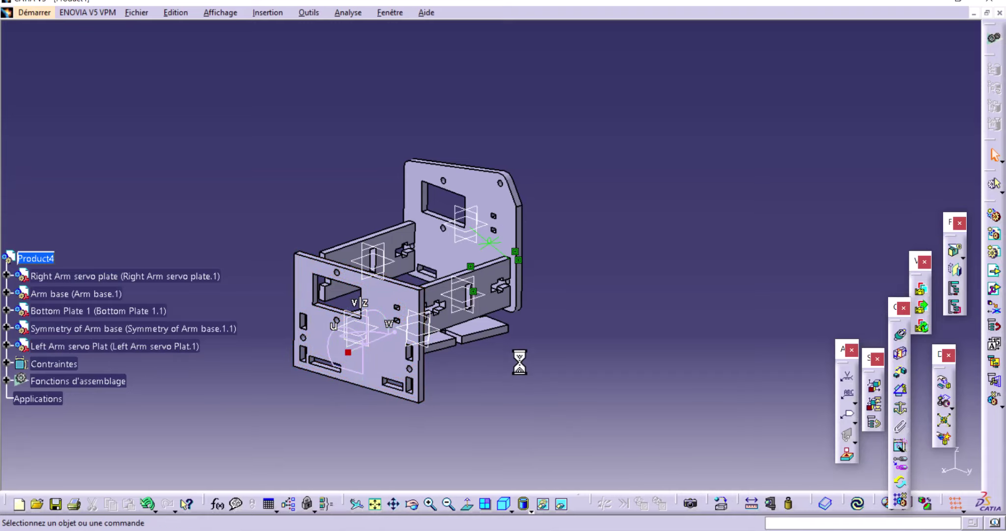
mouse_move(519, 359)
middle_down()
mouse_move(413, 371)
mouse_move(388, 363)
mouse_move(416, 432)
mouse_move(566, 352)
mouse_move(610, 346)
mouse_move(557, 349)
mouse_move(561, 342)
middle_up()
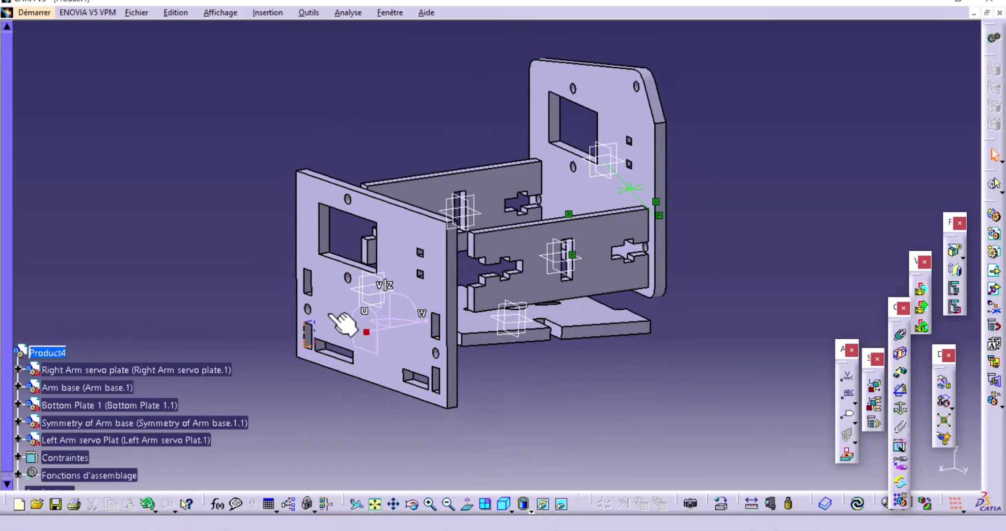
mouse_move(380, 352)
mouse_down()
mouse_move(411, 260)
mouse_move(393, 253)
mouse_move(433, 252)
mouse_move(420, 252)
mouse_up()
mouse_move(579, 302)
middle_down()
mouse_move(544, 366)
mouse_move(441, 435)
middle_up()
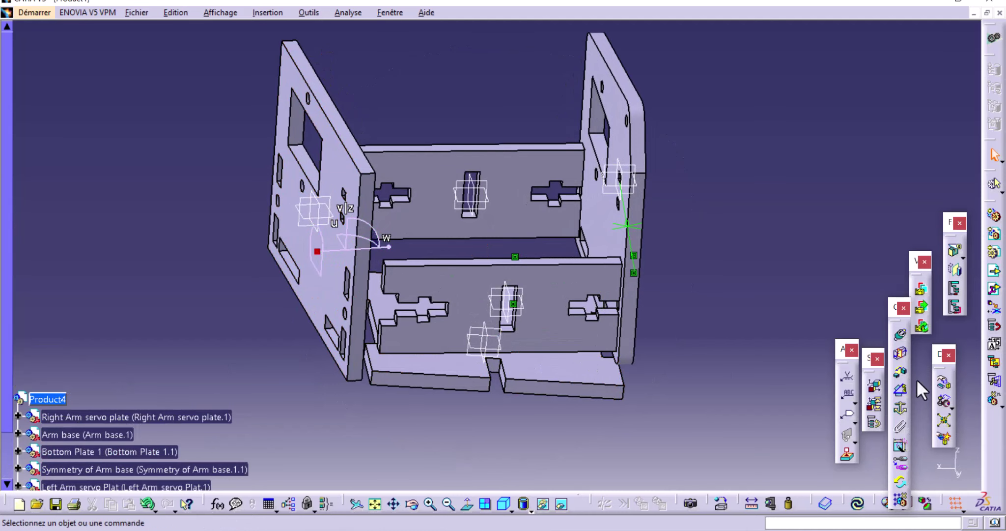
Step: Constrain the Left Arm servo plate edge to the Bottom Plate edge
click(944, 397)
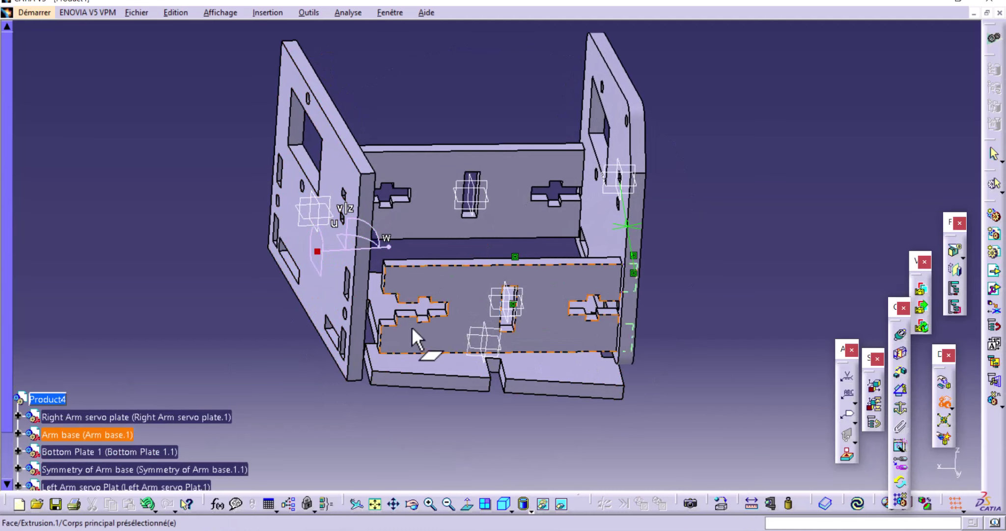
mouse_move(478, 347)
middle_down()
mouse_move(513, 351)
mouse_move(542, 249)
middle_up()
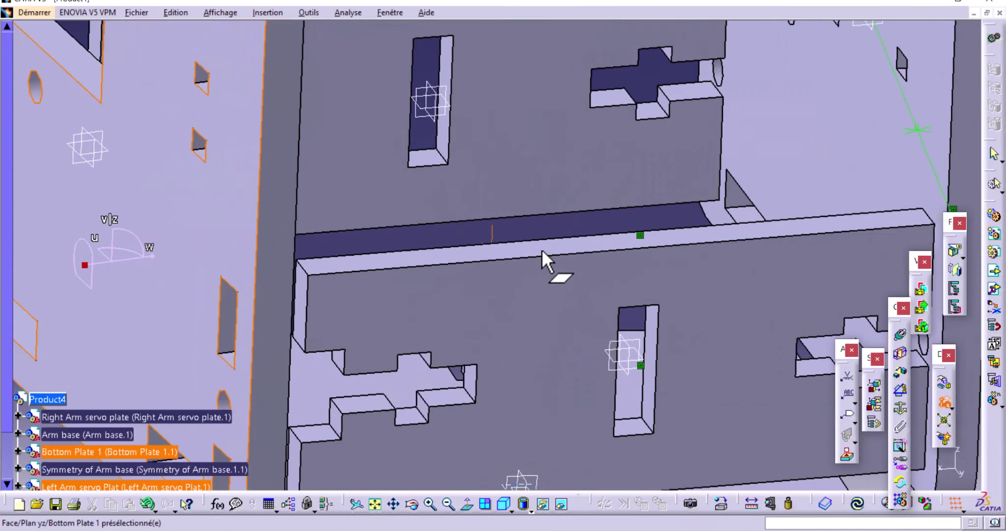
click(299, 307)
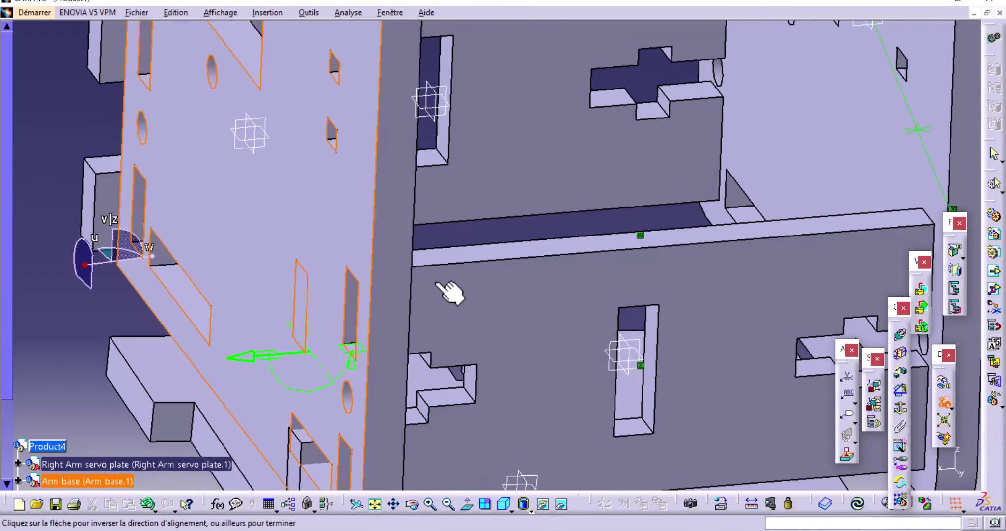
mouse_move(445, 287)
middle_down()
mouse_move(560, 354)
mouse_move(427, 378)
middle_up()
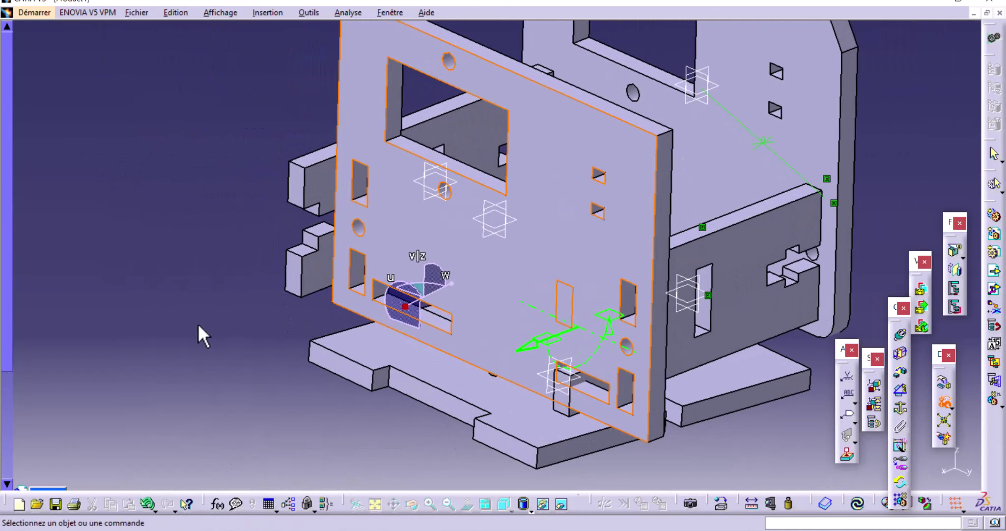
Step: Slide the Left Arm servo plate about 10 mm along the compass axis toward the arm base
click(503, 254)
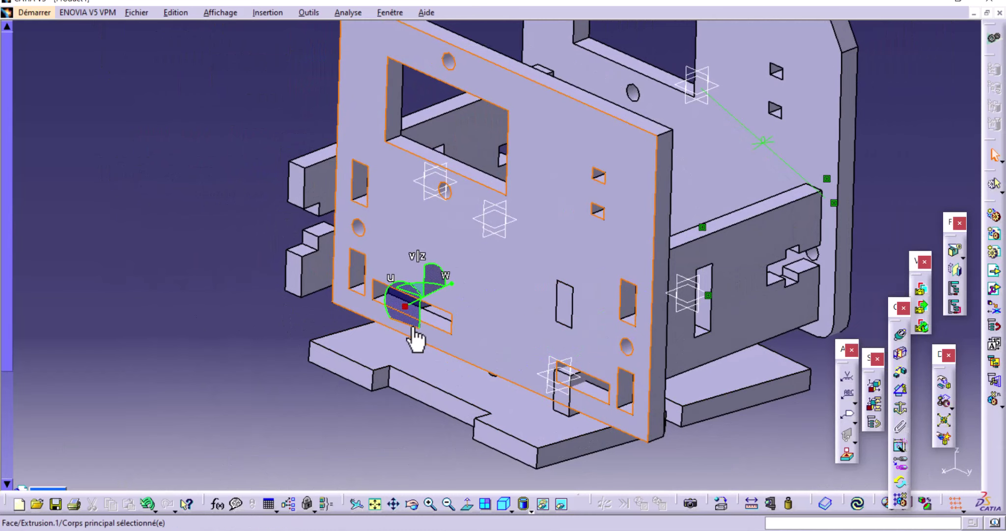
mouse_move(415, 339)
mouse_down()
mouse_move(348, 320)
mouse_move(380, 284)
mouse_move(346, 311)
mouse_up()
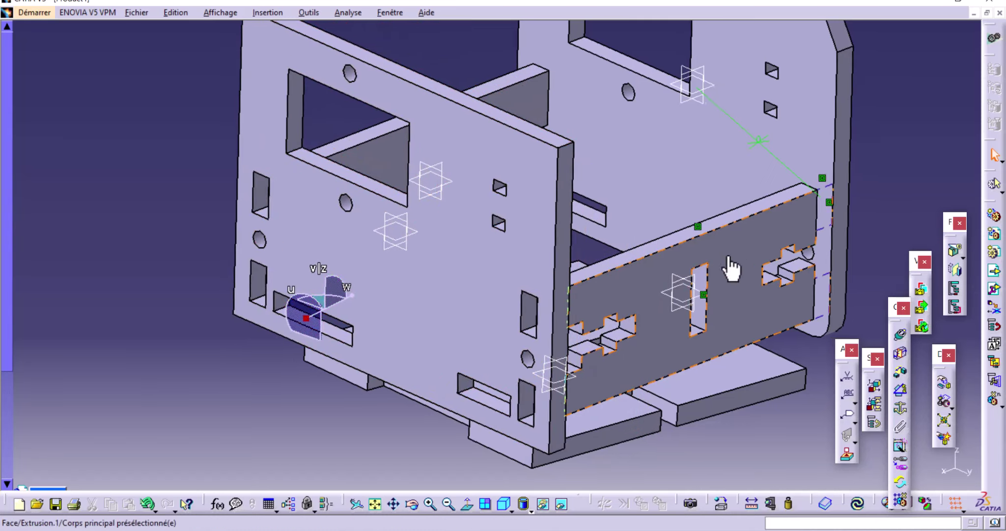
mouse_move(731, 269)
middle_down()
mouse_move(619, 192)
mouse_move(630, 107)
middle_up()
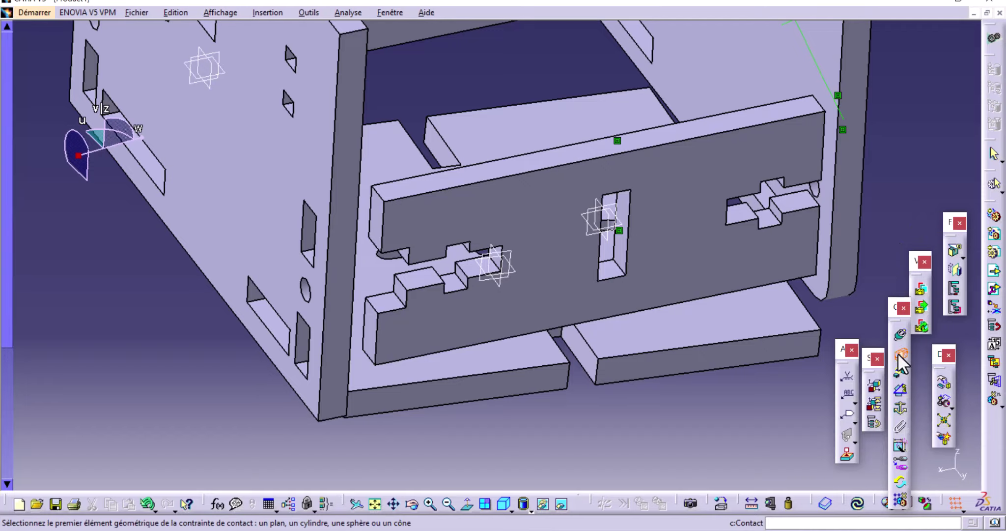
Step: Add a contact constraint between the plate slot and the arm base face, then update
mouse_move(326, 287)
middle_down()
mouse_move(433, 353)
mouse_move(600, 322)
mouse_move(220, 411)
mouse_move(575, 299)
middle_up()
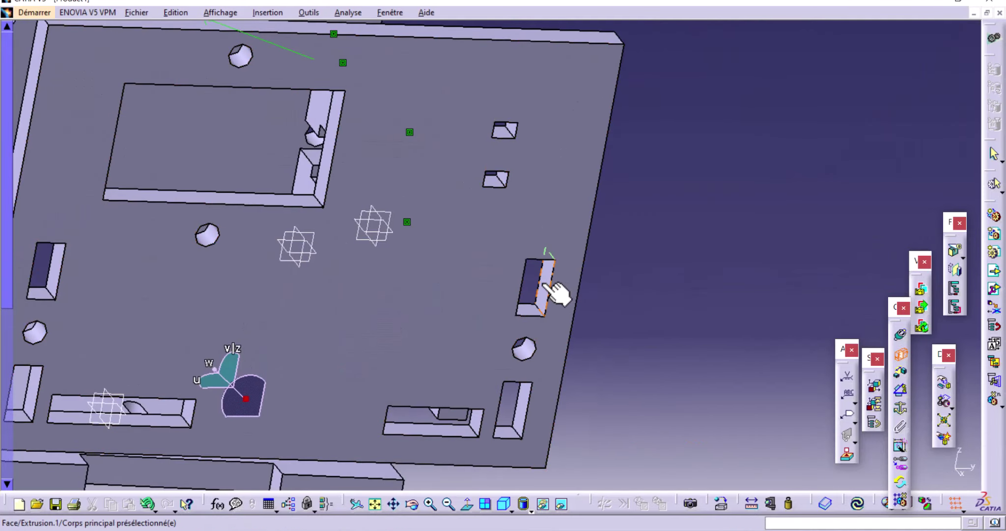
middle_drag(652, 324, 398, 333)
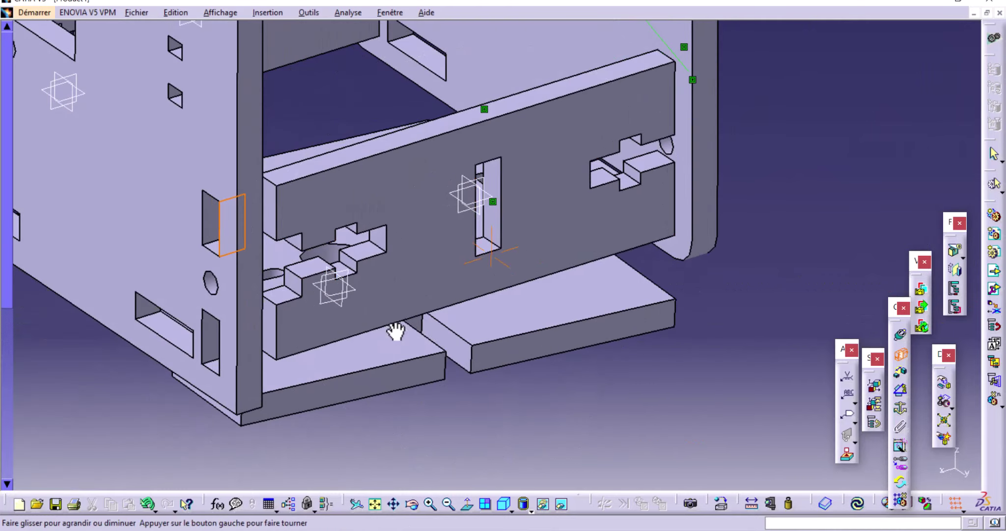
click(364, 204)
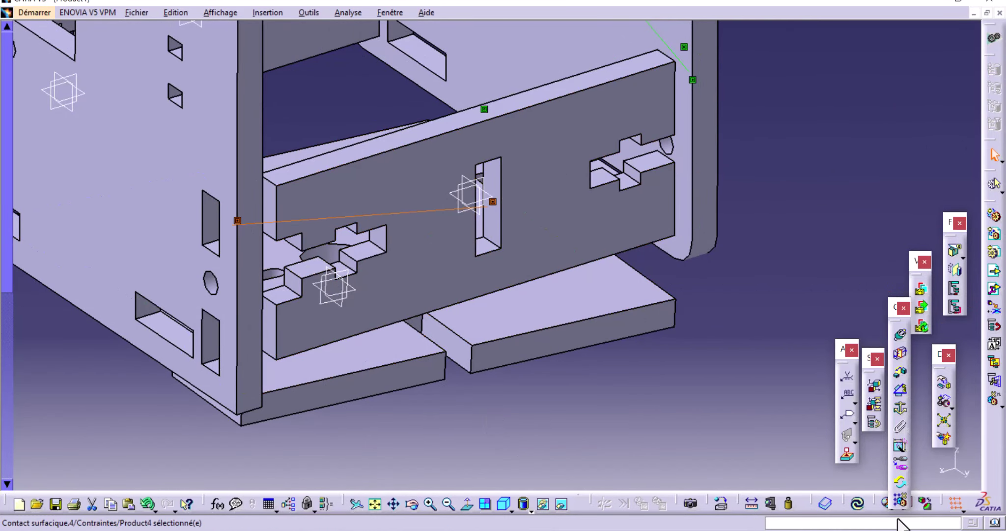
click(862, 500)
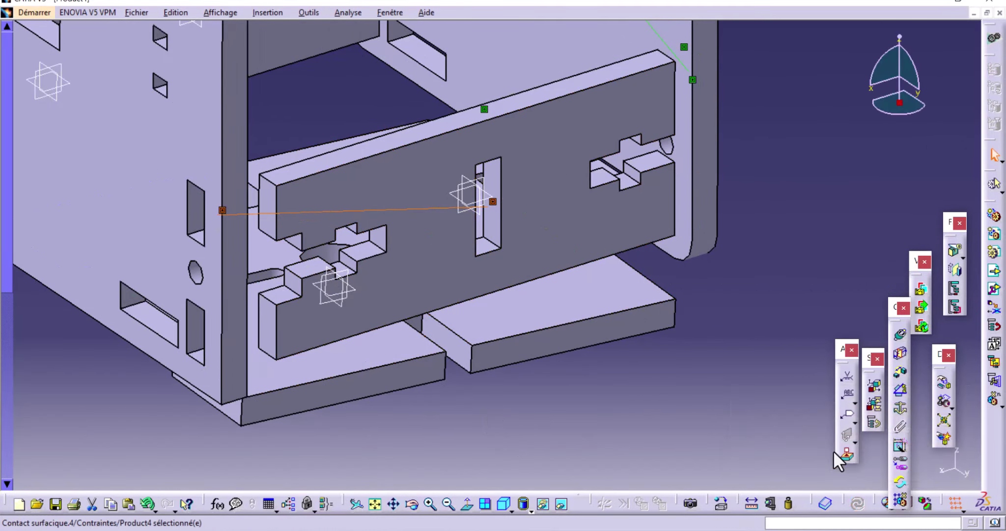
mouse_move(244, 286)
middle_down()
mouse_move(274, 308)
mouse_move(332, 304)
mouse_move(276, 321)
mouse_move(296, 332)
middle_up()
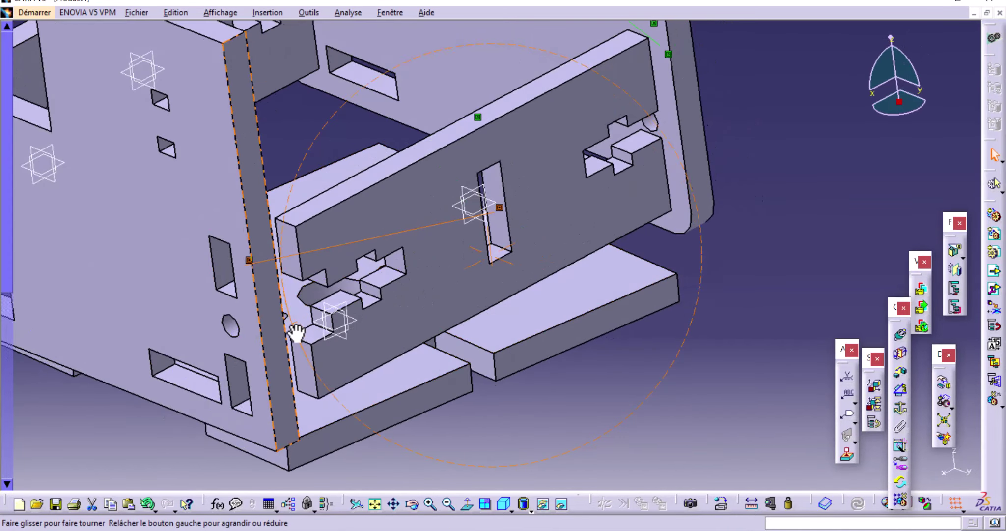
Step: Add a 0 mm offset constraint between the plate face and the arm base end face, then update
click(900, 389)
click(128, 294)
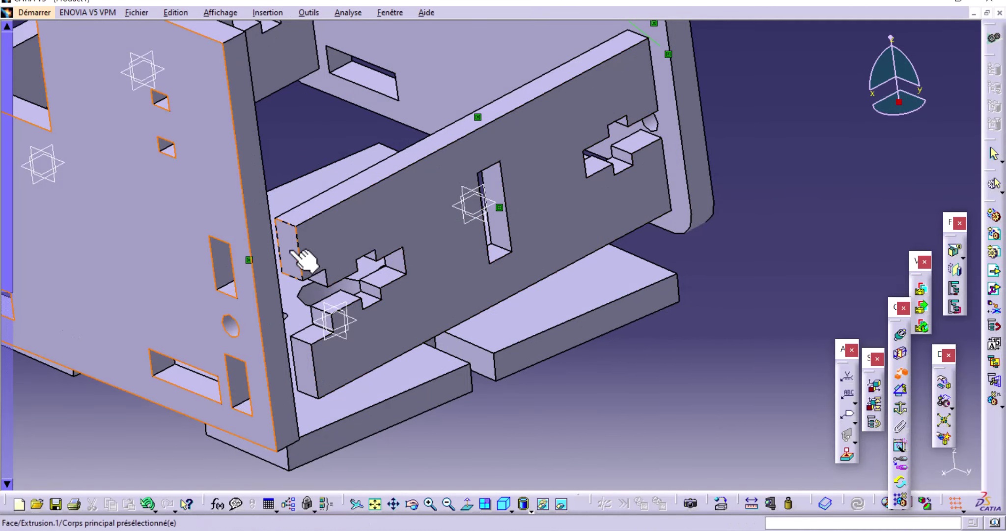
click(294, 253)
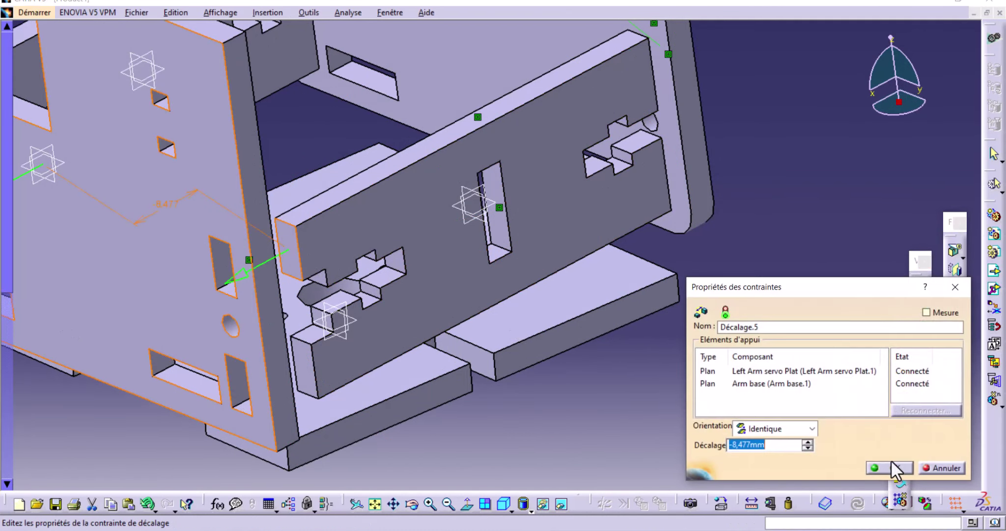
text(0)
click(886, 466)
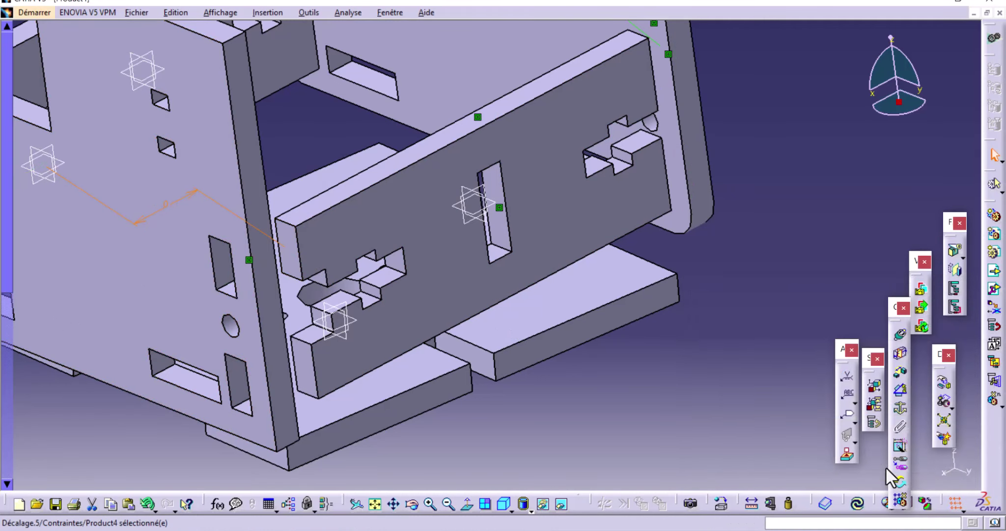
click(857, 503)
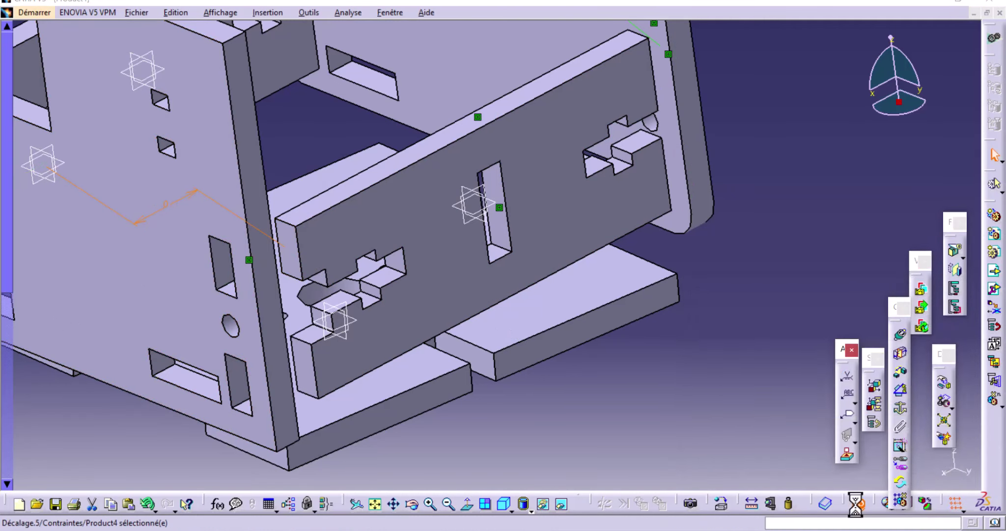
mouse_move(511, 401)
middle_down()
mouse_move(526, 301)
mouse_move(563, 288)
middle_up()
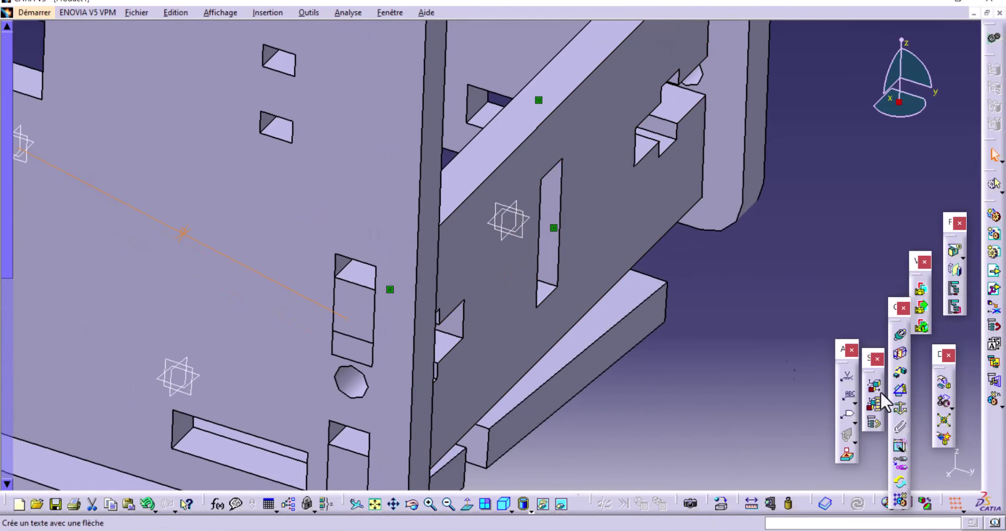
Step: Start a contact constraint and review the slot, round hole and whole box from several angles
click(900, 354)
middle_drag(308, 380, 440, 285)
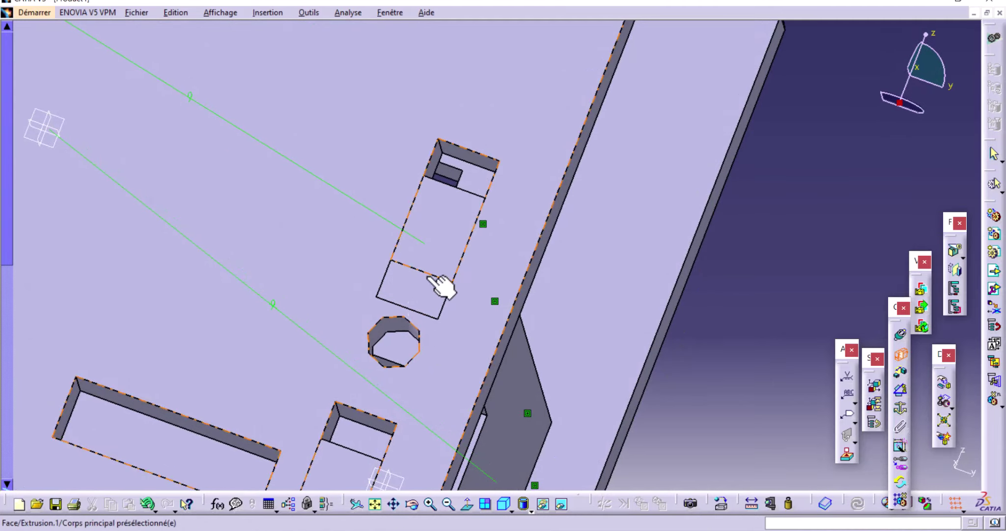
middle_drag(443, 202, 401, 343)
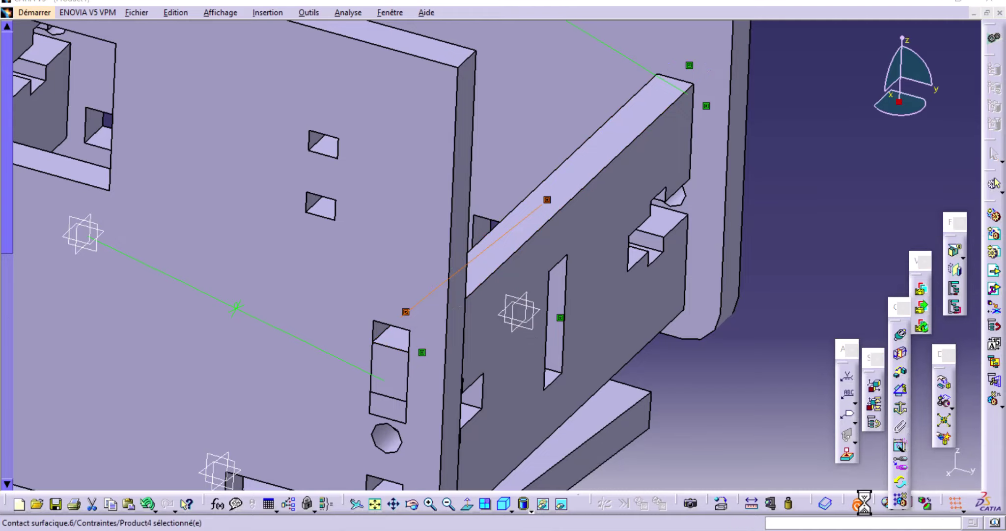
mouse_move(621, 353)
ctrl+middle_down()
mouse_move(573, 323)
mouse_move(443, 296)
mouse_move(526, 260)
ctrl+middle_up()
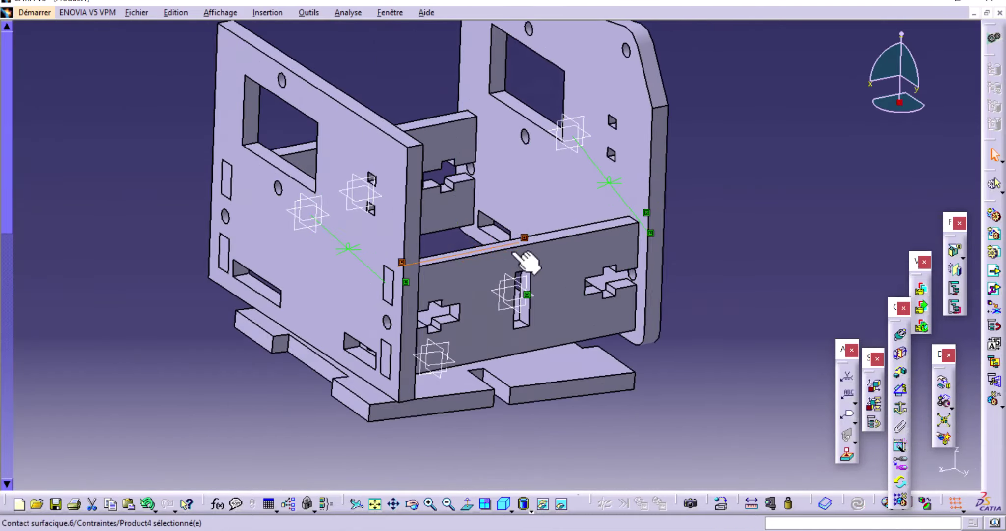
mouse_move(471, 383)
middle_down()
mouse_move(443, 378)
mouse_move(465, 409)
mouse_move(543, 415)
mouse_move(595, 436)
mouse_move(599, 399)
mouse_move(563, 399)
mouse_move(478, 434)
mouse_move(393, 411)
mouse_move(490, 196)
mouse_move(460, 218)
mouse_move(516, 122)
mouse_move(473, 109)
middle_up()
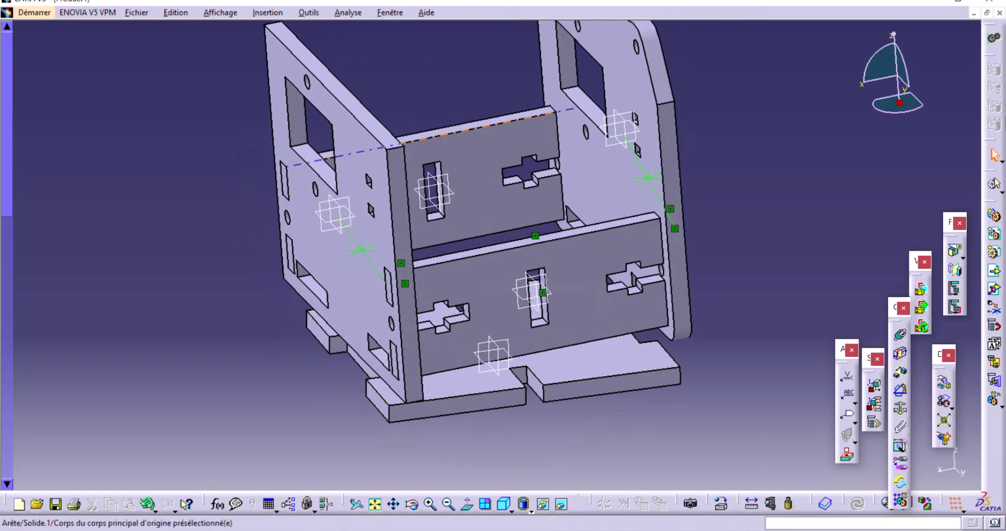
Step: Make the bottom plate face coincident with its mating face on the box
click(944, 403)
mouse_move(554, 415)
middle_down()
mouse_move(505, 307)
mouse_move(498, 339)
middle_up()
click(480, 465)
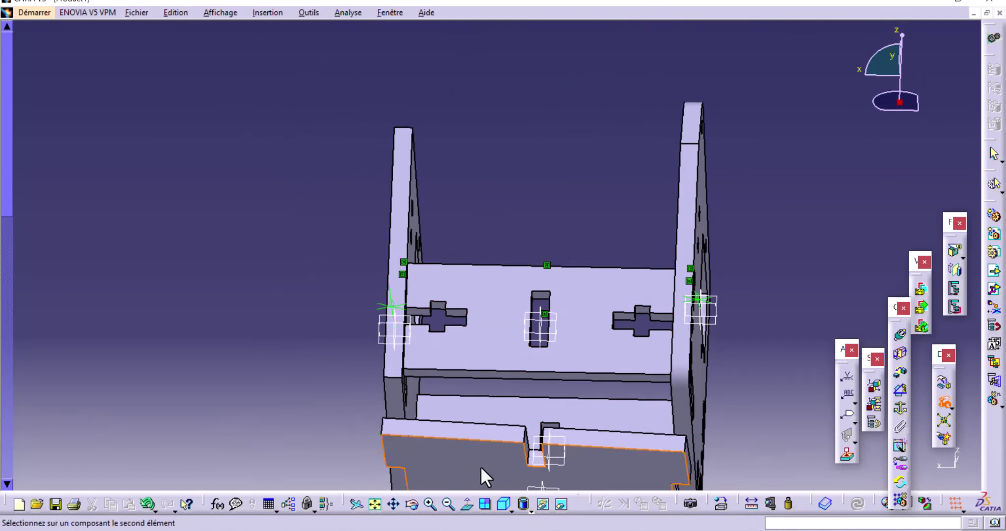
click(491, 374)
mouse_move(482, 375)
middle_down()
mouse_move(553, 363)
mouse_move(594, 392)
mouse_move(643, 489)
mouse_move(529, 359)
mouse_move(512, 293)
mouse_move(756, 278)
mouse_move(651, 184)
mouse_move(622, 287)
mouse_move(644, 244)
mouse_move(771, 216)
middle_up()
click(771, 216)
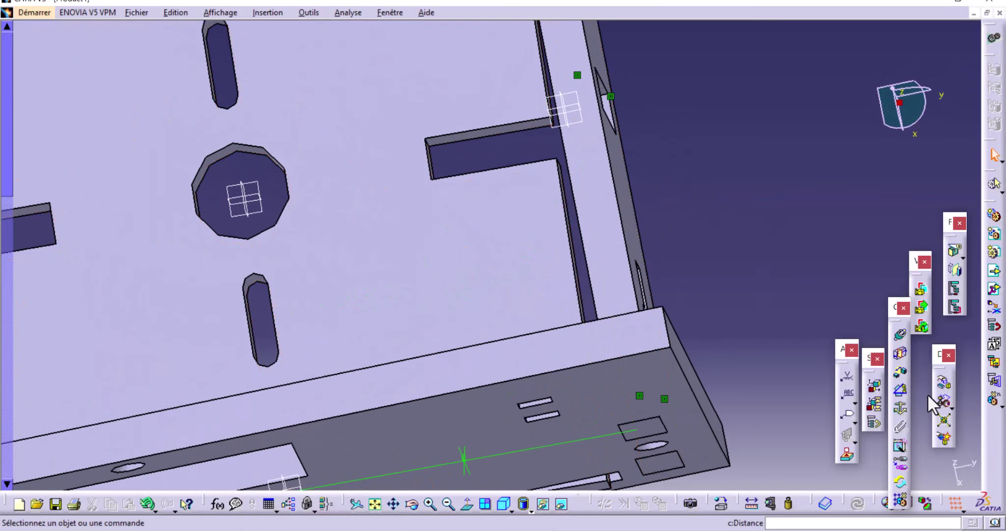
Step: Align the plate edge with the side plate edge and check the result
mouse_move(564, 256)
middle_down()
mouse_move(445, 289)
mouse_move(546, 321)
mouse_move(633, 294)
mouse_move(599, 323)
middle_up()
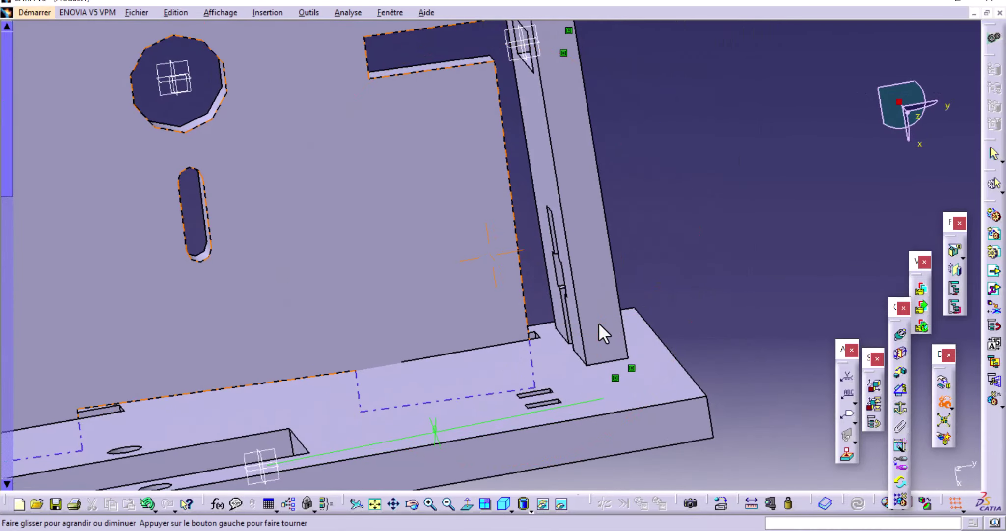
click(524, 298)
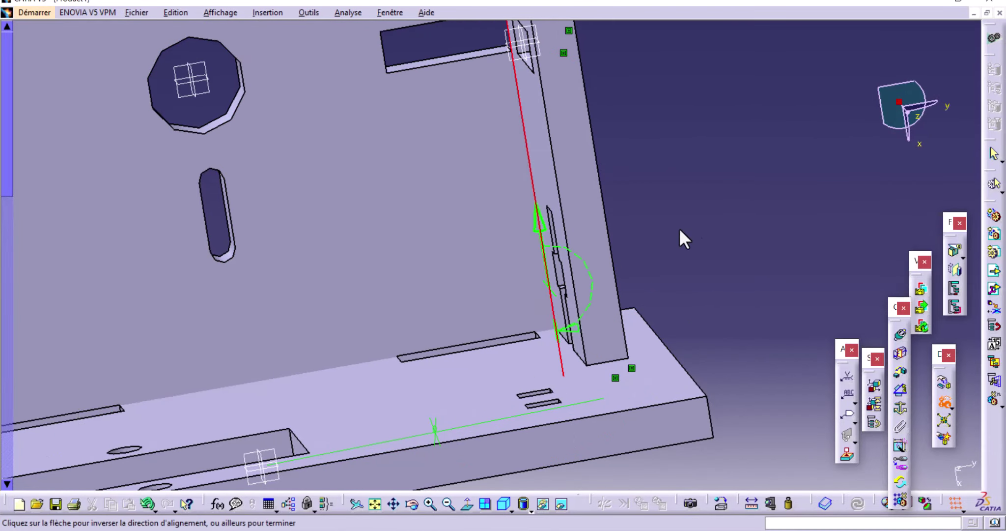
mouse_move(679, 227)
middle_down()
mouse_move(589, 344)
mouse_move(344, 229)
mouse_move(240, 148)
middle_up()
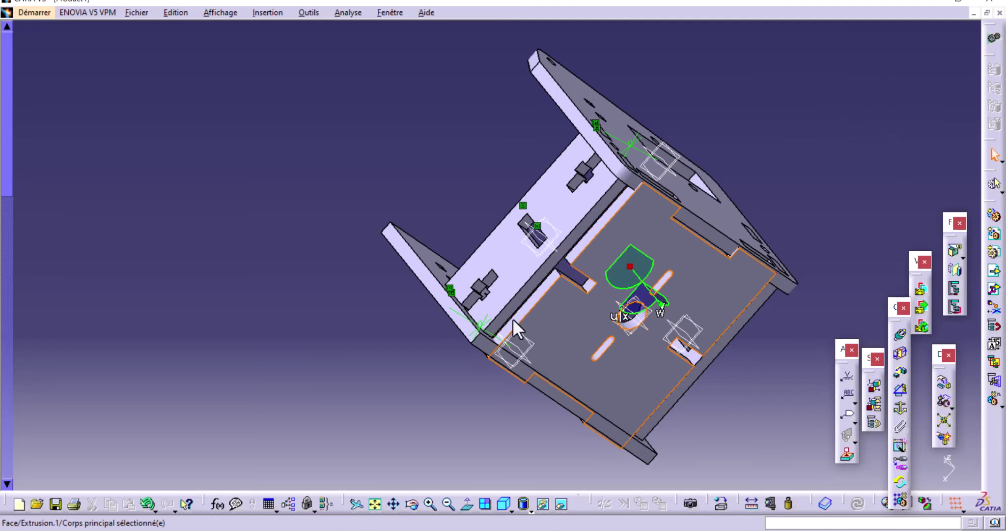
Step: Slide the lower plate upward along one compass axis and inspect the box from several angles
middle_drag(489, 222, 638, 357)
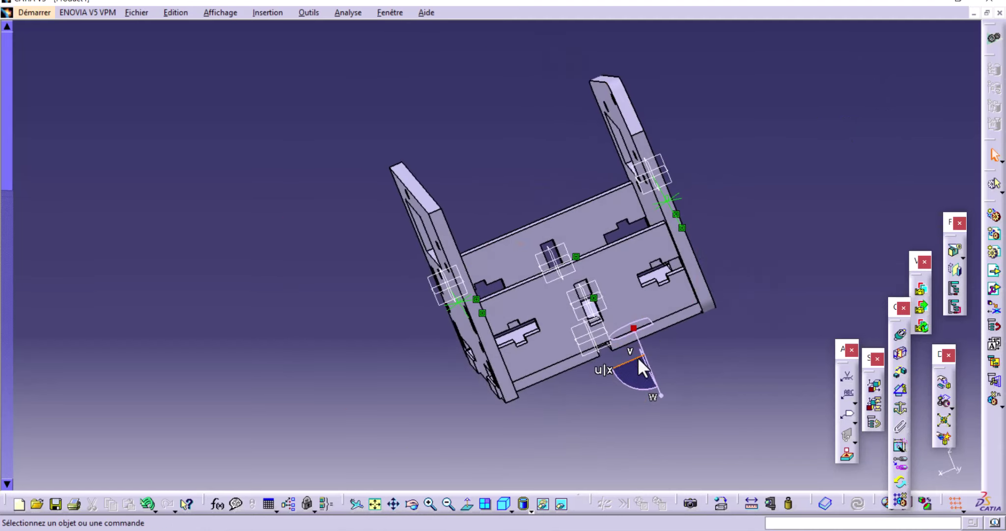
mouse_move(580, 361)
middle_down()
mouse_move(591, 402)
mouse_move(552, 331)
mouse_move(628, 371)
middle_up()
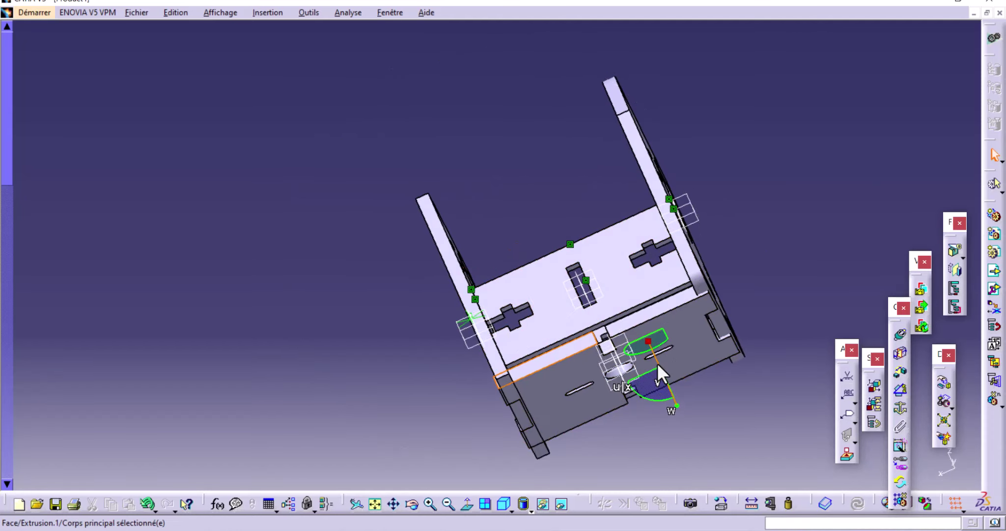
drag(658, 364, 661, 343)
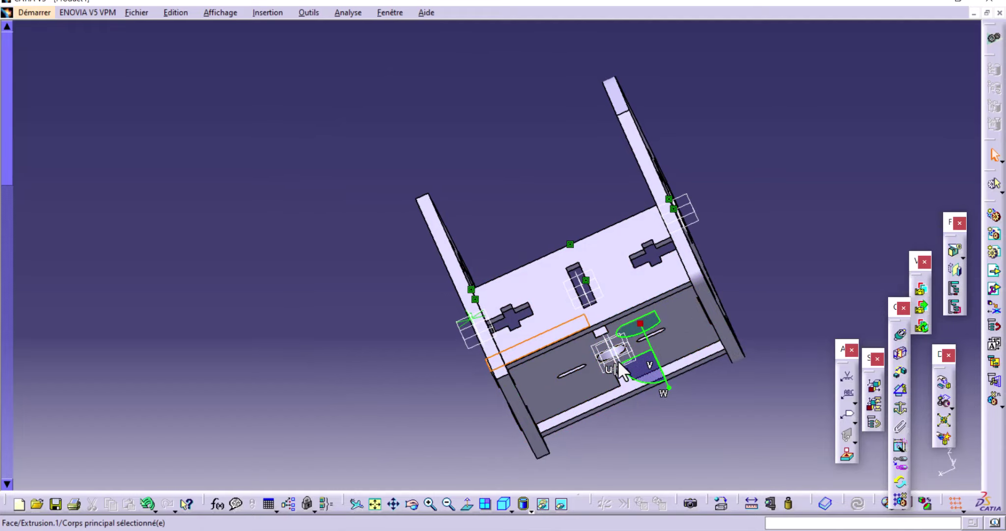
mouse_move(567, 175)
middle_down()
mouse_move(574, 230)
mouse_move(661, 381)
mouse_move(673, 343)
mouse_move(518, 265)
mouse_move(563, 366)
mouse_move(624, 380)
mouse_move(639, 314)
mouse_move(584, 320)
mouse_move(579, 400)
mouse_move(543, 395)
mouse_move(539, 417)
mouse_move(585, 404)
mouse_move(606, 349)
mouse_move(476, 359)
mouse_move(570, 387)
mouse_move(296, 180)
middle_up()
mouse_move(520, 254)
middle_down()
mouse_move(427, 253)
mouse_move(459, 213)
mouse_move(466, 228)
mouse_move(586, 276)
middle_up()
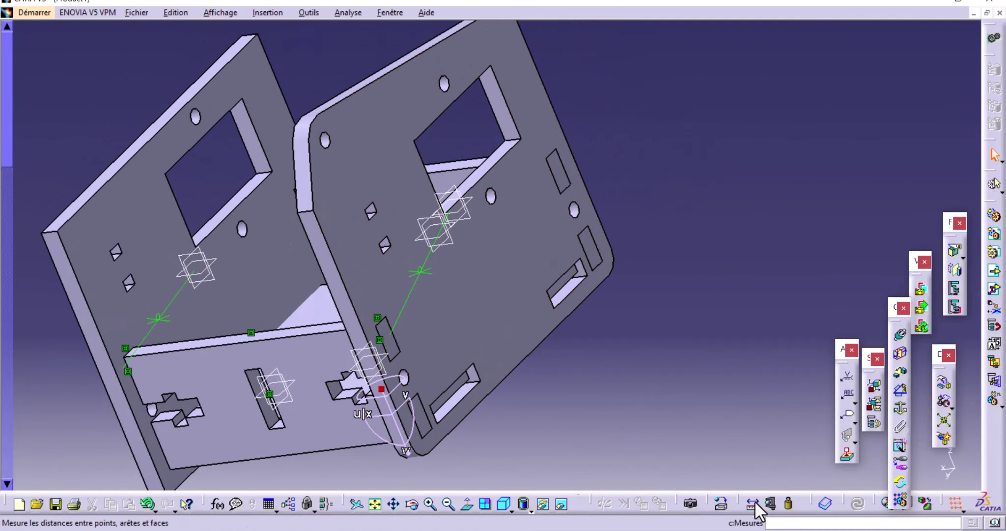
Step: Measure the right arm servo plate slot edge as 10 mm and copy the Longueur value
click(775, 501)
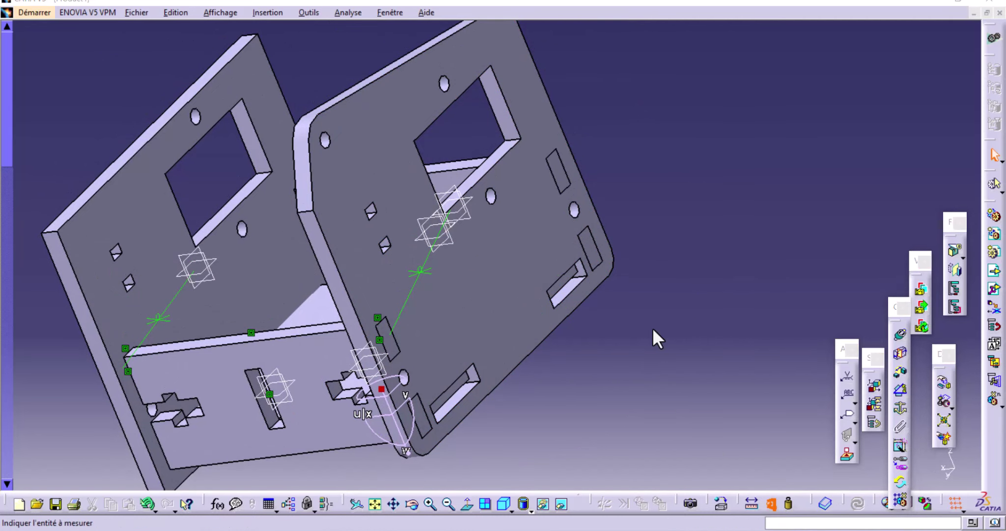
click(575, 286)
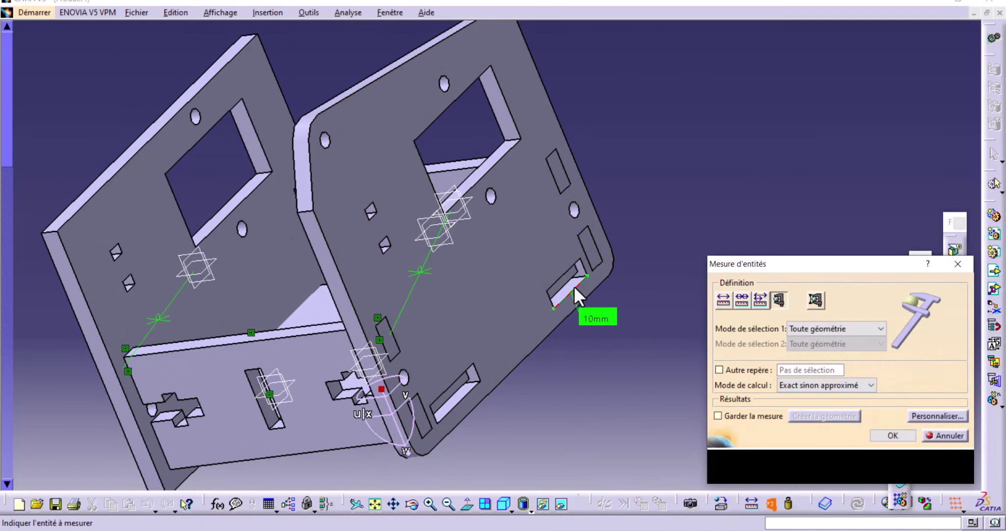
drag(817, 434, 775, 435)
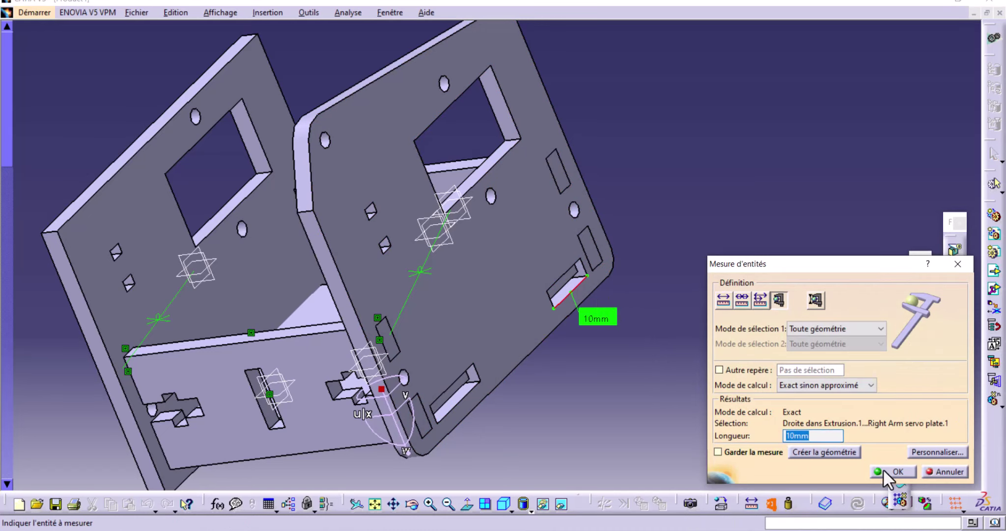
right_click(789, 434)
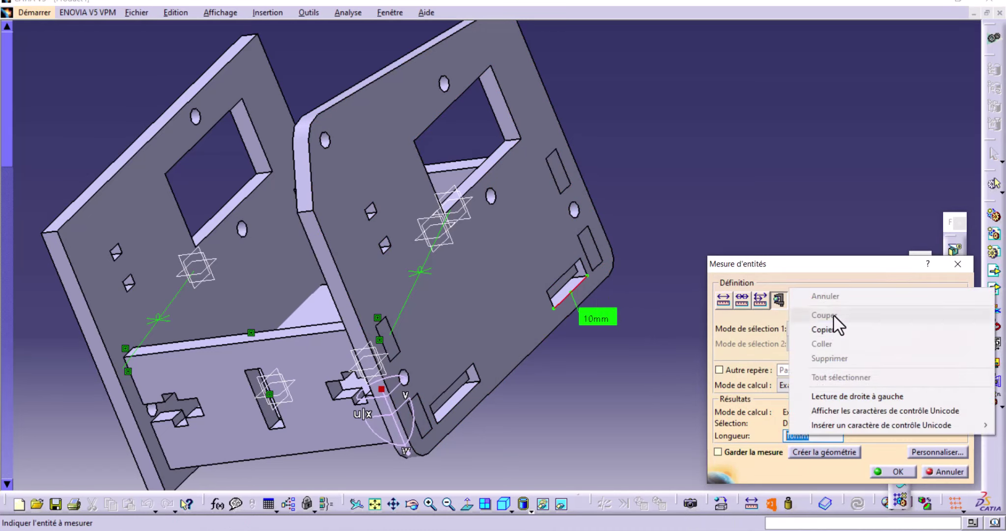
click(832, 329)
click(883, 467)
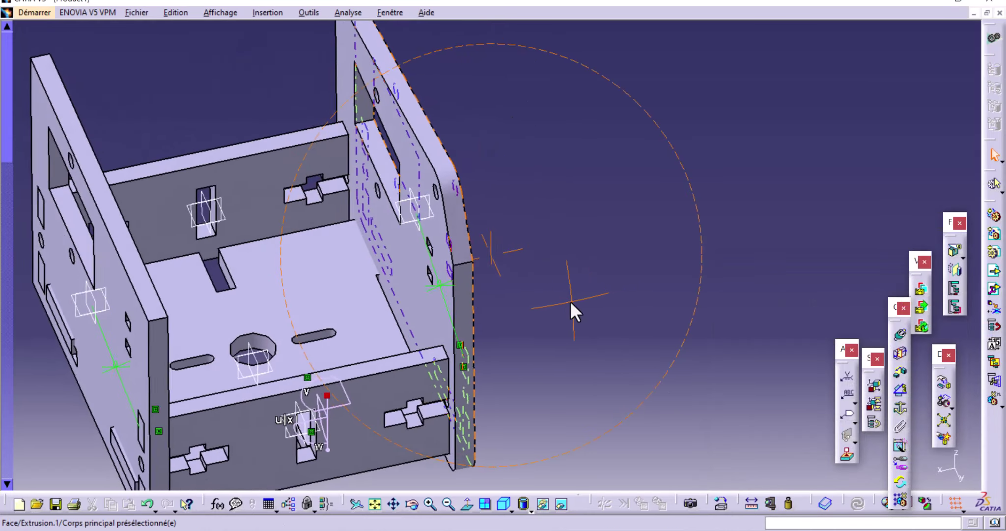
Step: Activate Bottom Plate and open its Extrusion.1 profile sketch Esquisse.1 for editing
middle_drag(388, 261, 424, 274)
double_click(357, 260)
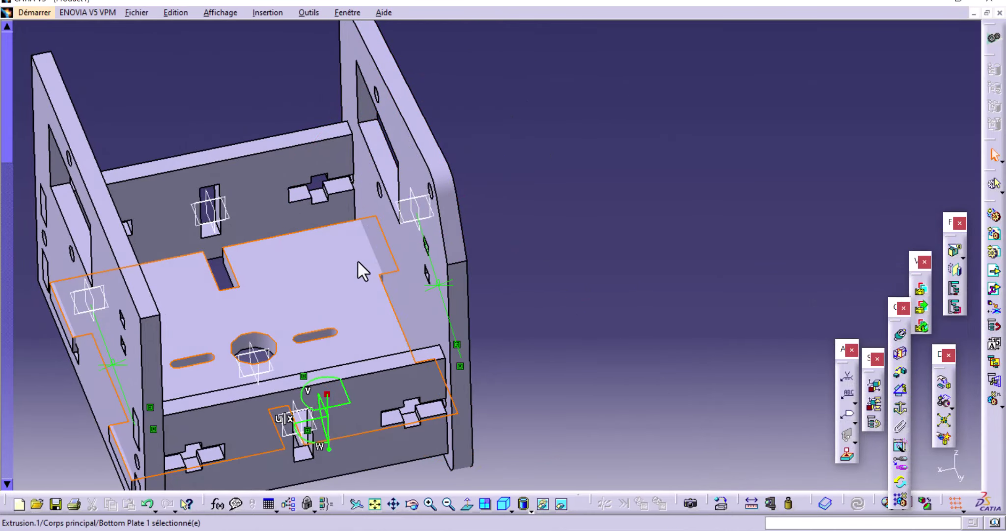
double_click(357, 261)
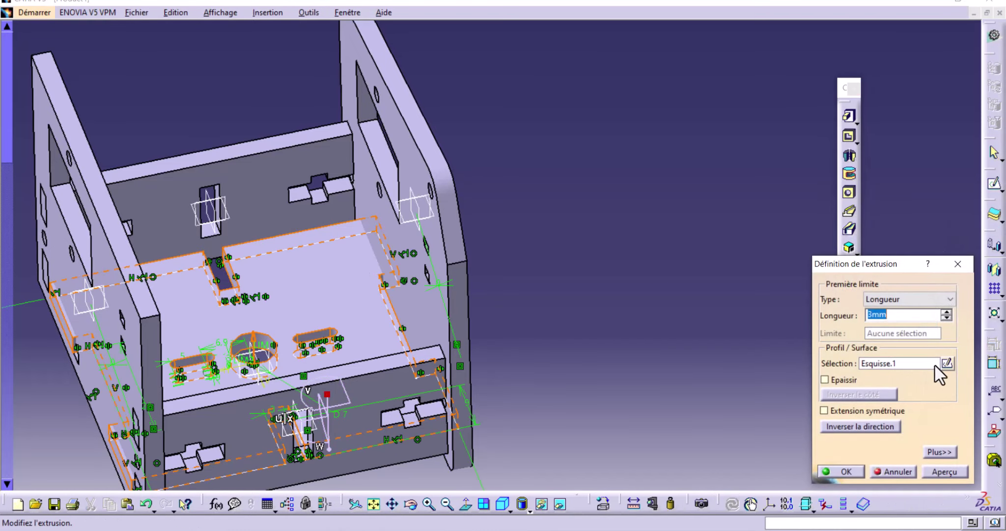
click(947, 363)
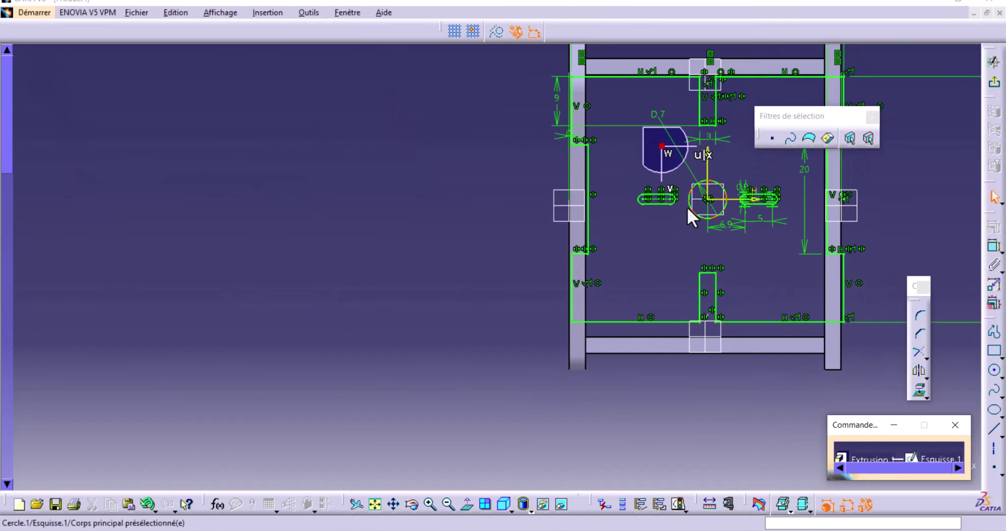
mouse_move(686, 206)
middle_down()
mouse_move(486, 248)
mouse_move(489, 261)
middle_up()
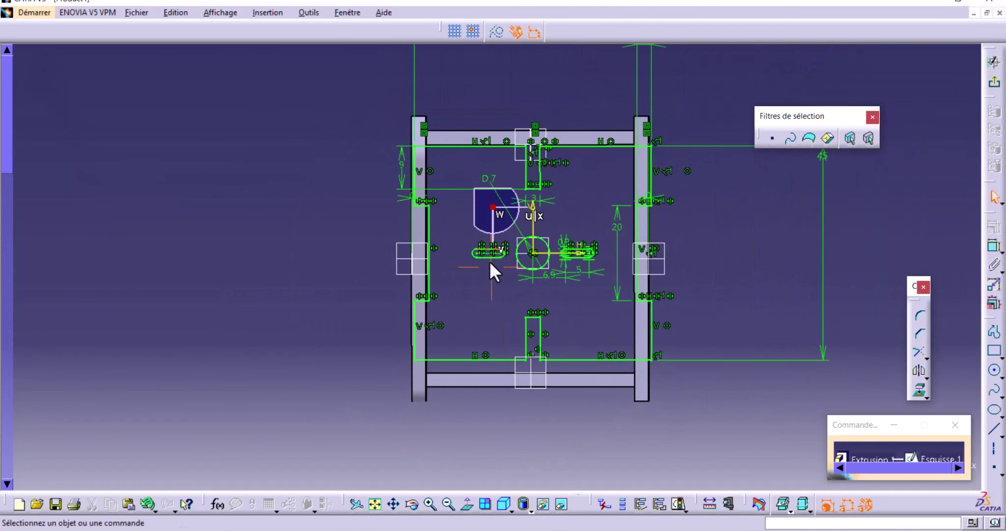
Step: Cut the part by the sketch plane and zoom to the right-side slot area
click(759, 502)
mouse_move(732, 255)
middle_down()
mouse_move(658, 321)
mouse_move(744, 264)
mouse_move(671, 264)
mouse_move(679, 272)
middle_up()
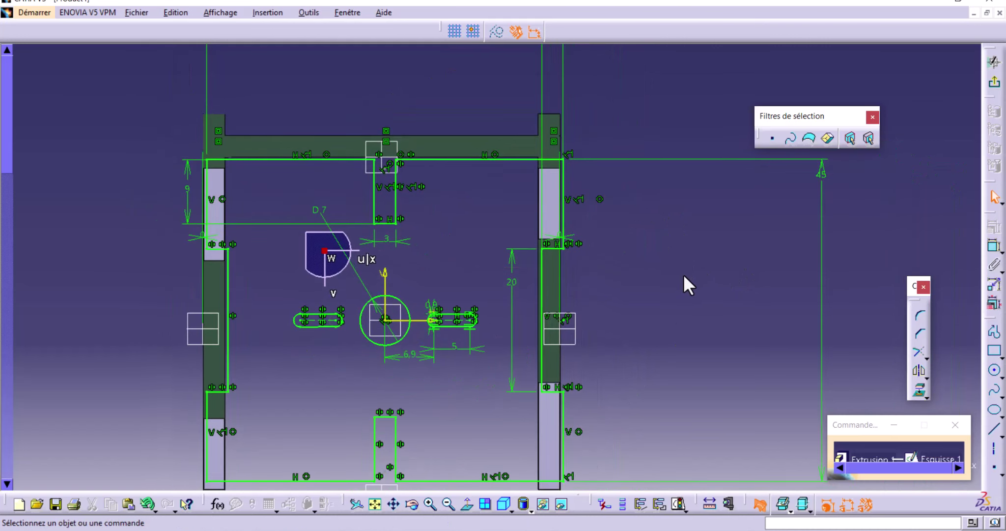
middle_drag(673, 322, 651, 284)
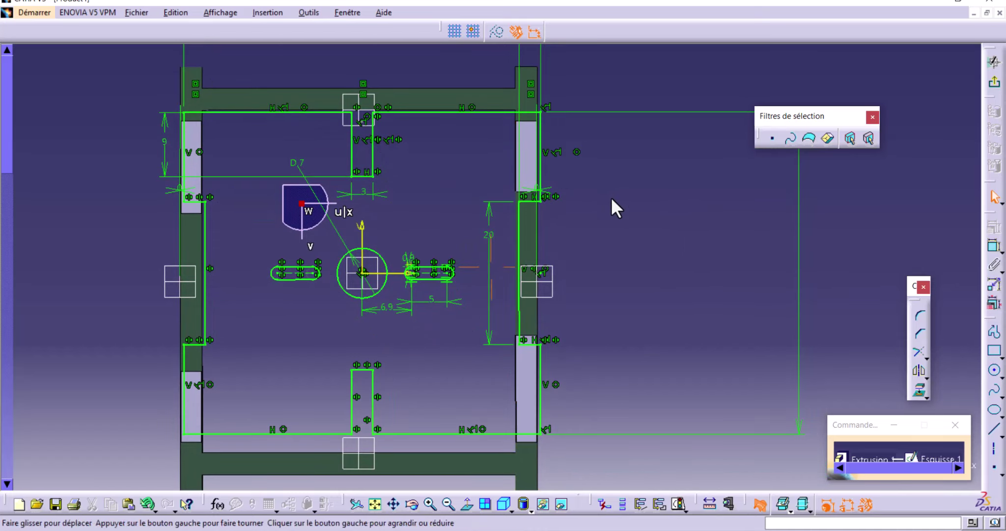
mouse_move(611, 197)
middle_down()
mouse_move(582, 243)
mouse_move(648, 190)
middle_up()
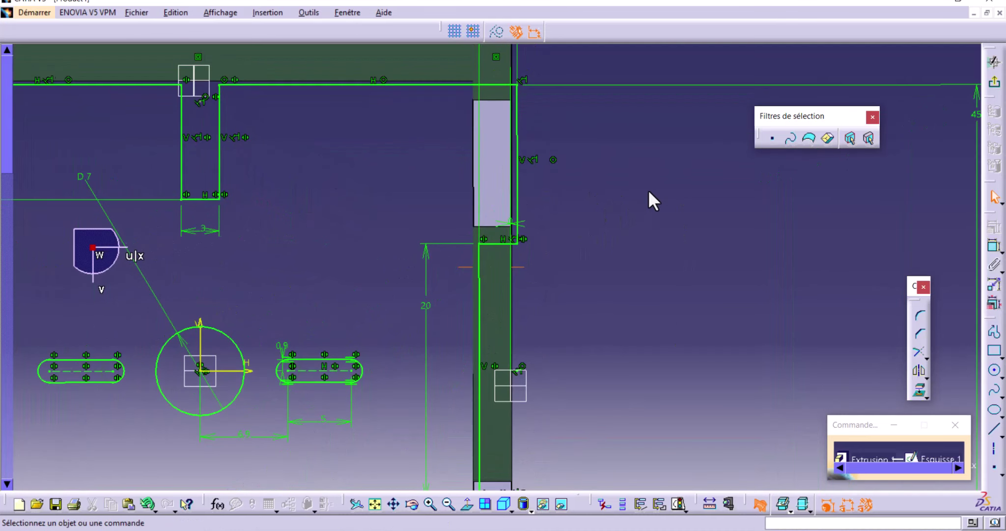
Step: Delete a symmetry constraint, then undo the deletion
click(526, 237)
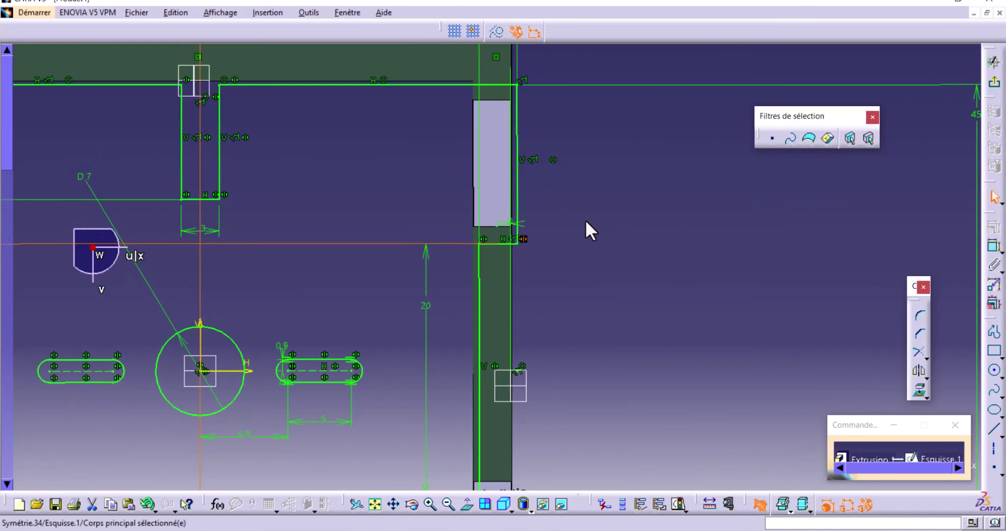
key(Delete)
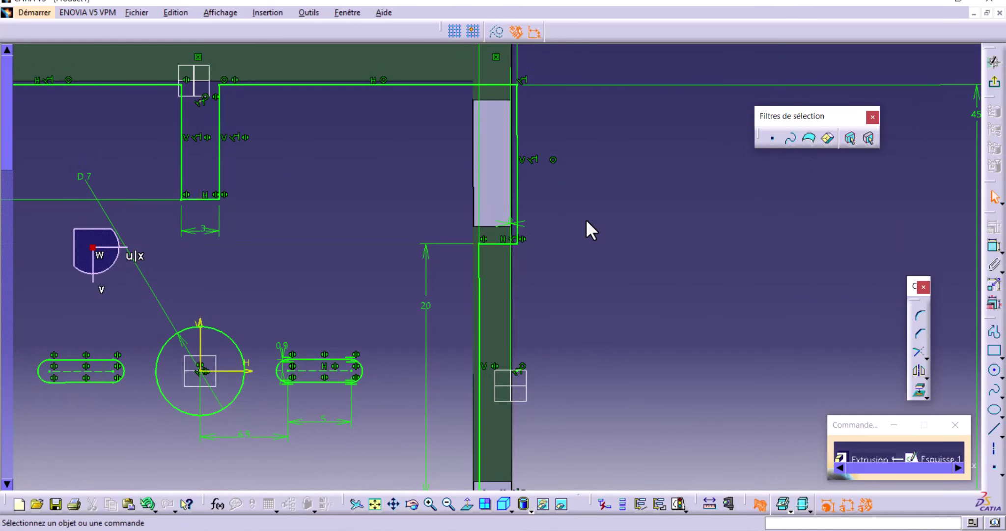
key(ctrl+z)
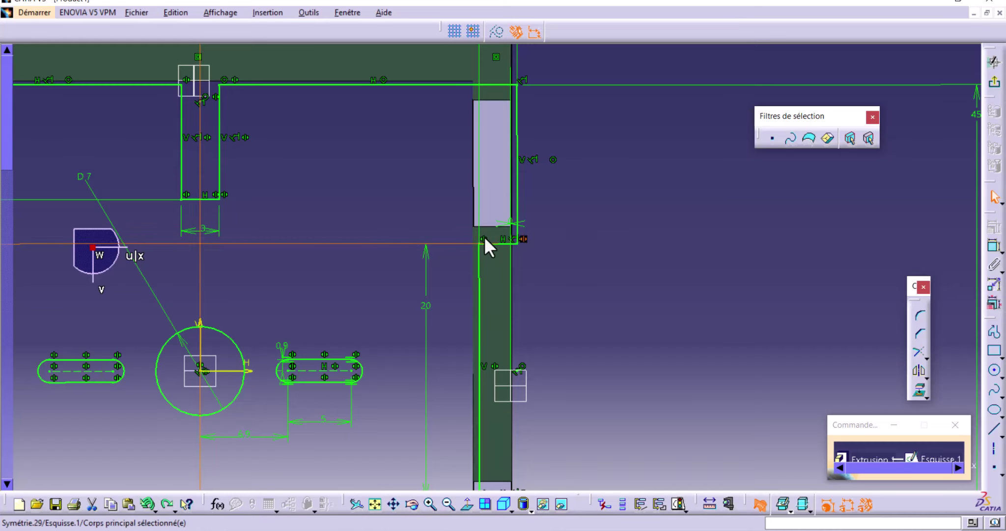
click(537, 227)
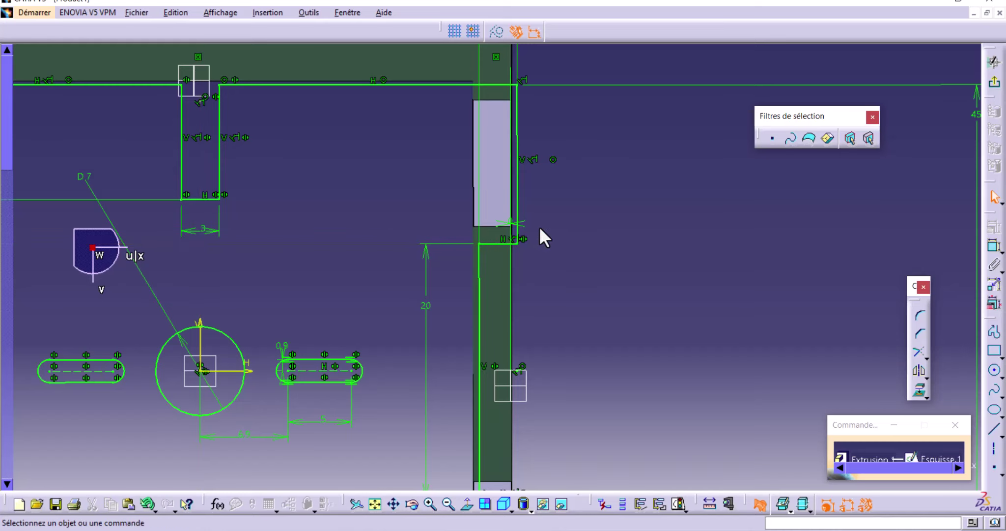
middle_drag(539, 226, 588, 211)
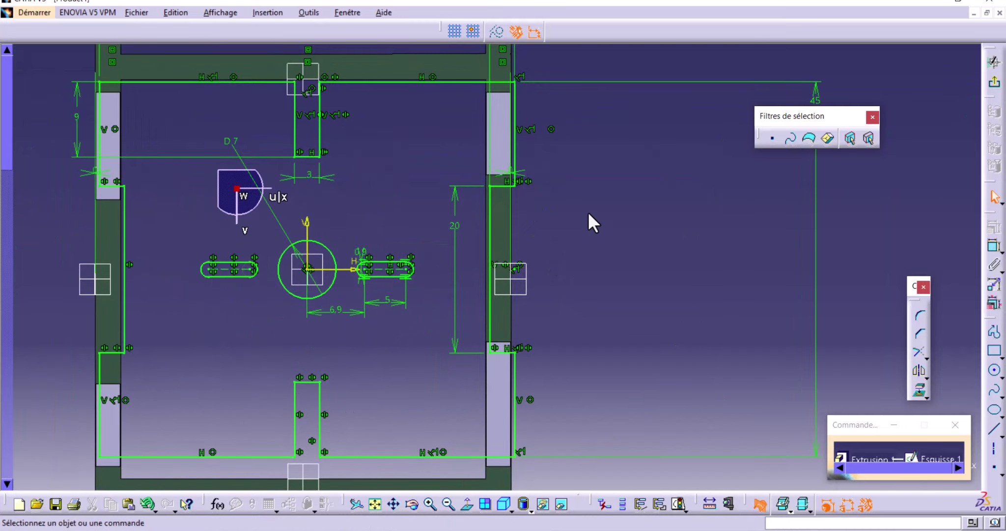
key(ctrl+z)
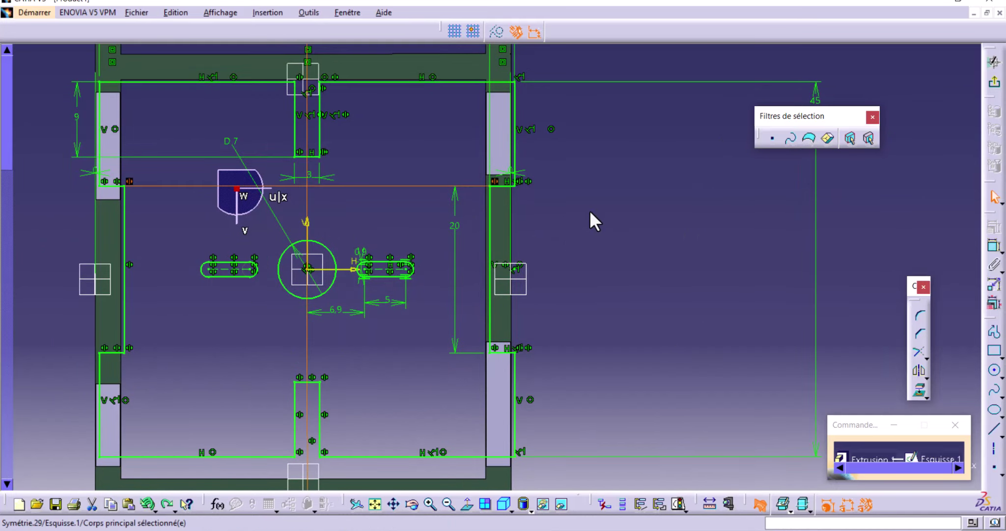
Step: Delete the short right-hand line Droite.8 from the Bottom Plate profile
mouse_move(589, 292)
middle_down()
mouse_move(632, 211)
mouse_move(687, 173)
mouse_move(648, 262)
mouse_move(531, 210)
middle_up()
click(505, 172)
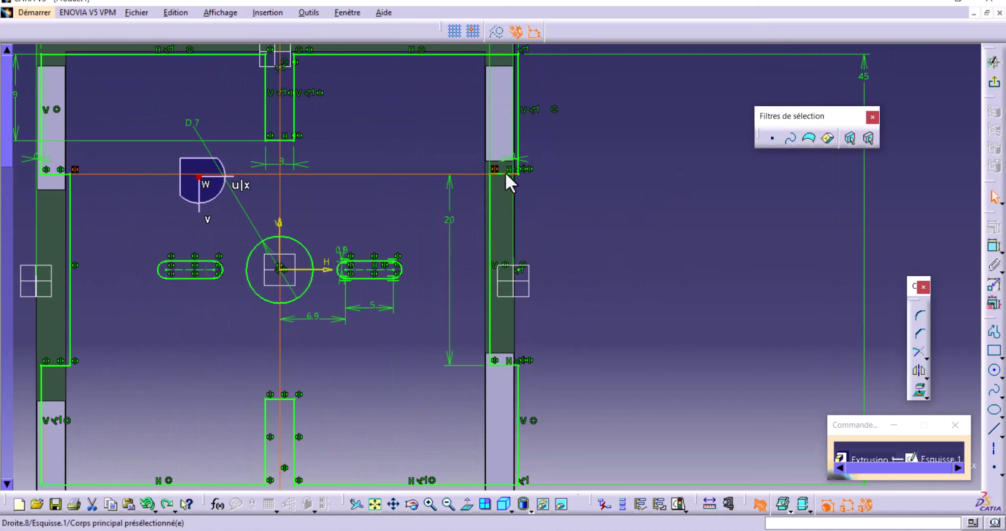
key(Delete)
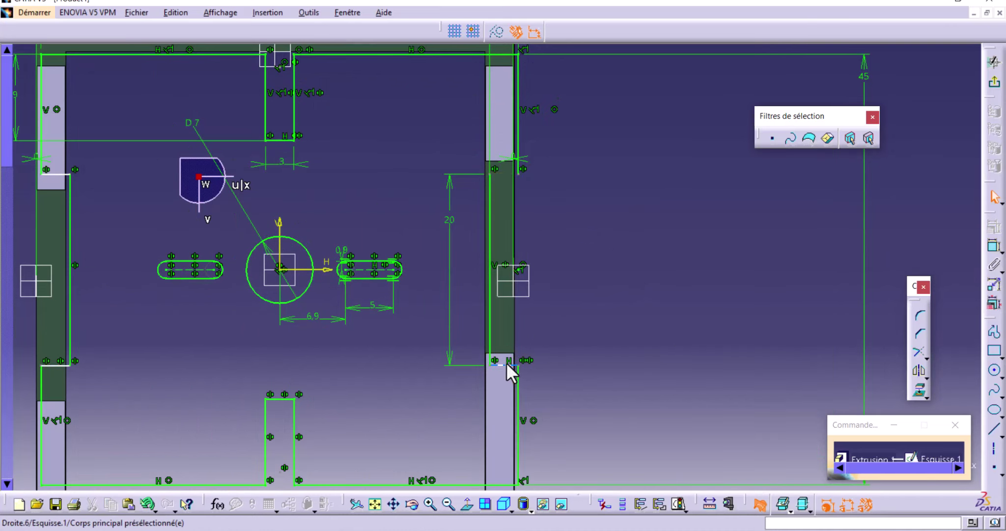
middle_drag(506, 363, 548, 376)
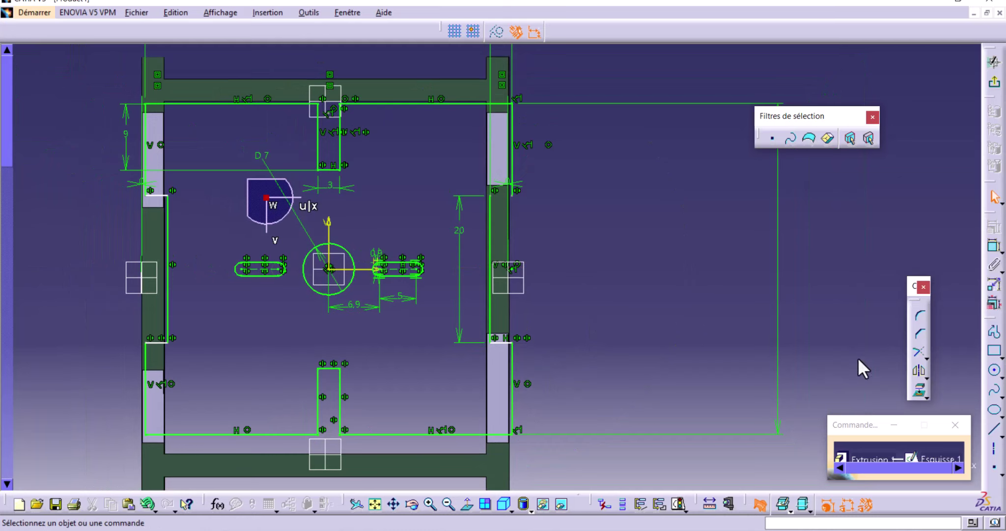
Step: Draw a short horizontal line 10 mm below the top edge and move it across the right wall
click(994, 431)
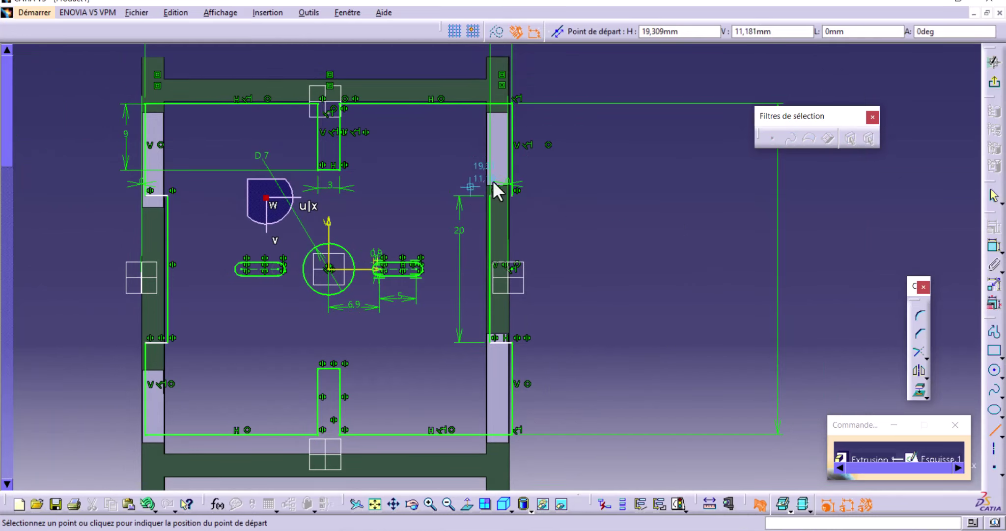
click(579, 179)
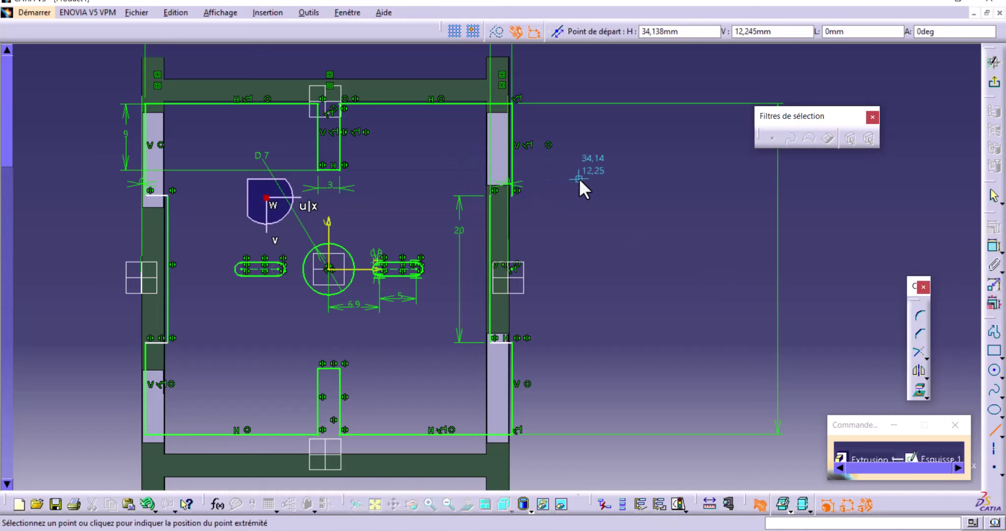
click(542, 178)
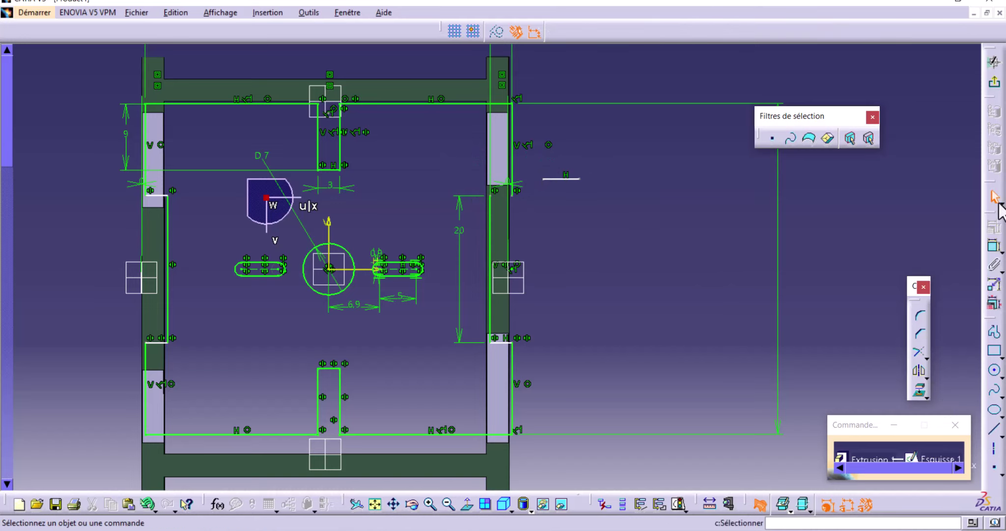
click(991, 245)
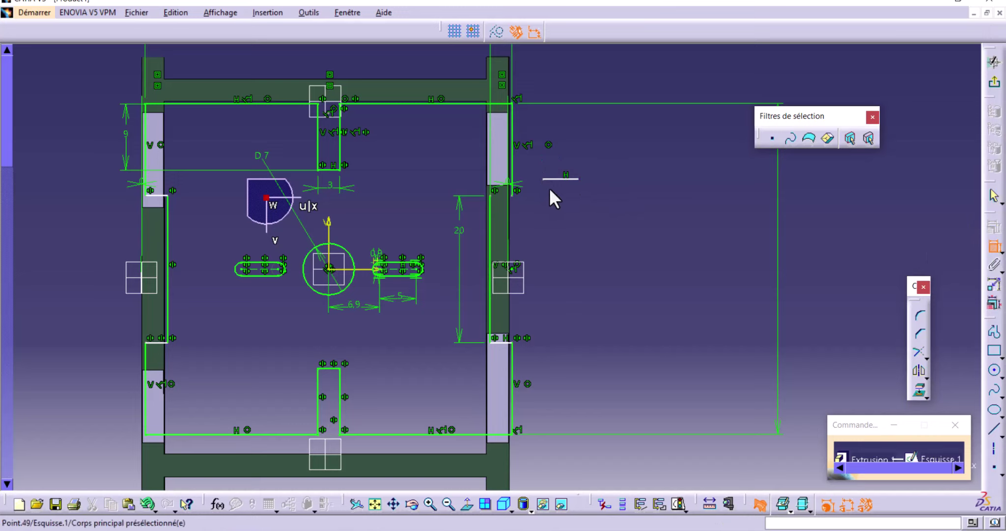
click(483, 103)
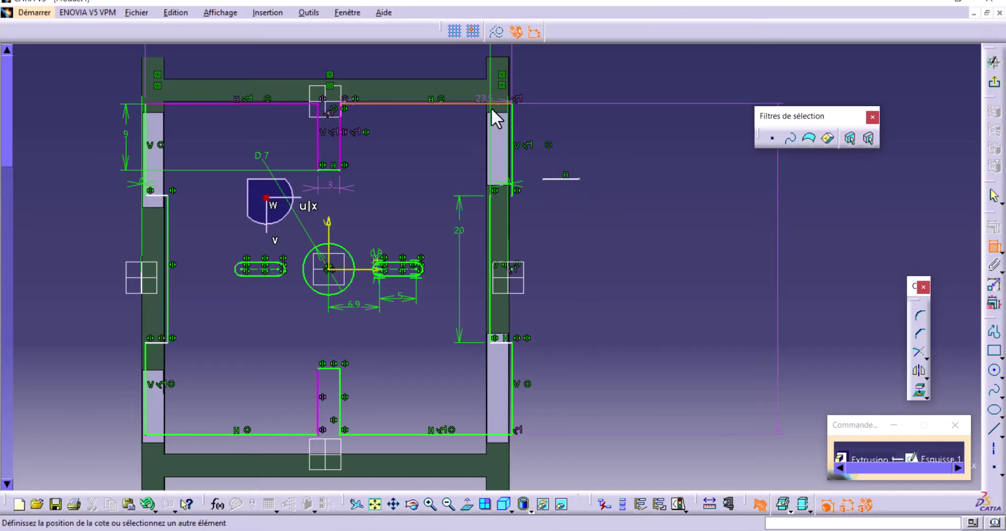
click(558, 178)
double_click(581, 146)
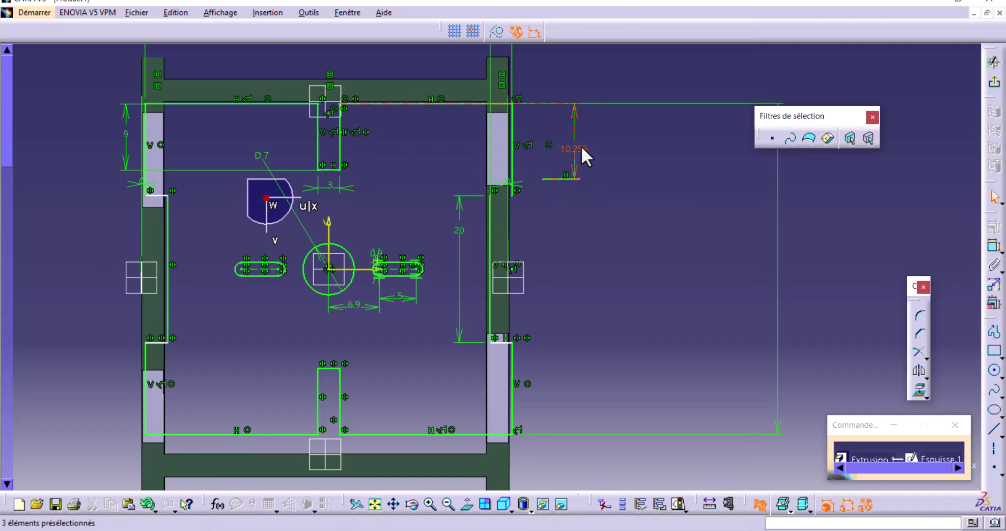
text(10)
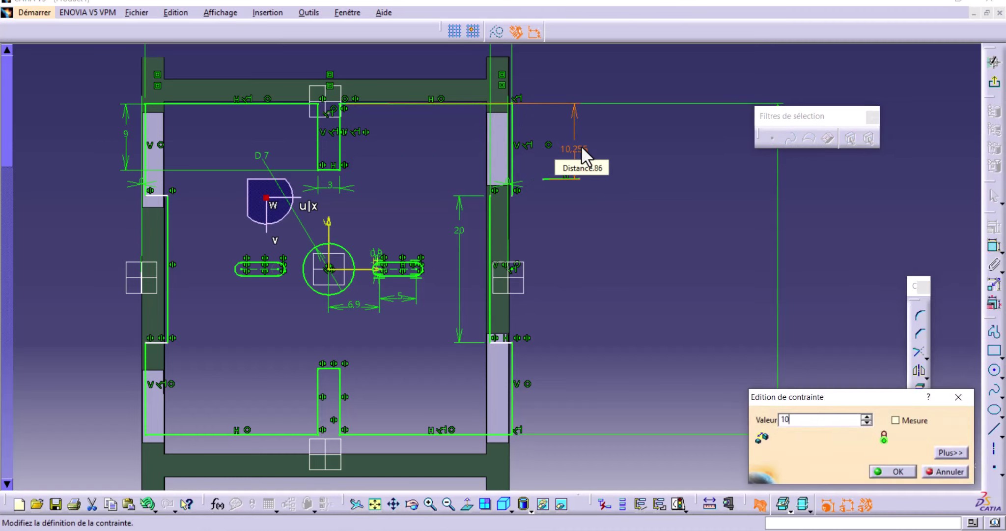
key(Return)
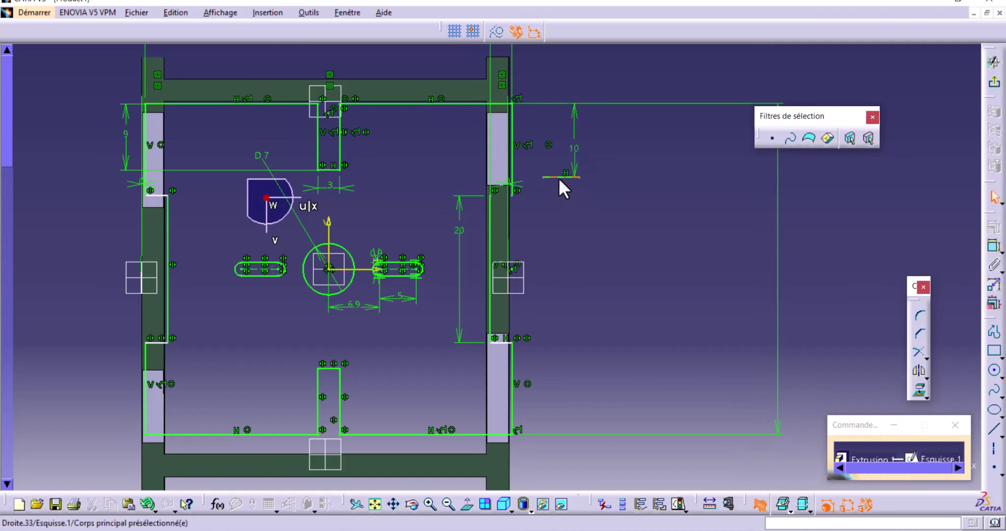
mouse_move(549, 177)
mouse_down()
mouse_move(490, 178)
mouse_move(500, 178)
mouse_up()
middle_drag(593, 239, 630, 218)
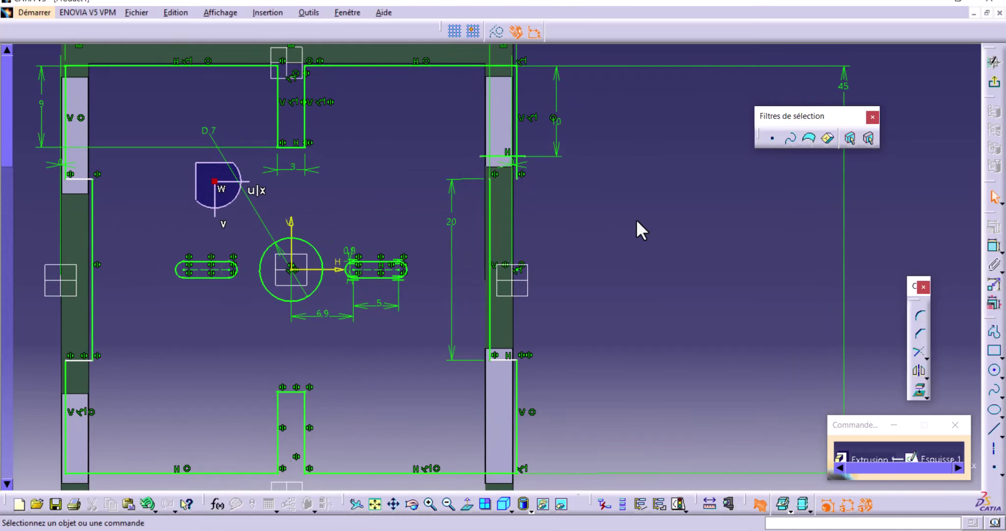
Step: Quick-trim the stray pieces of the right wall line
click(926, 355)
click(953, 365)
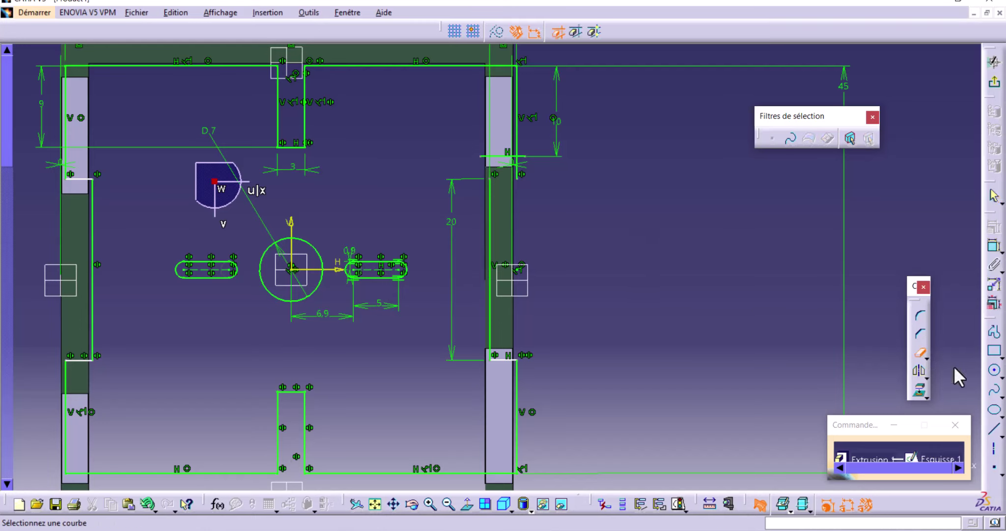
click(520, 164)
mouse_move(536, 183)
middle_down()
mouse_move(522, 257)
mouse_move(568, 225)
middle_up()
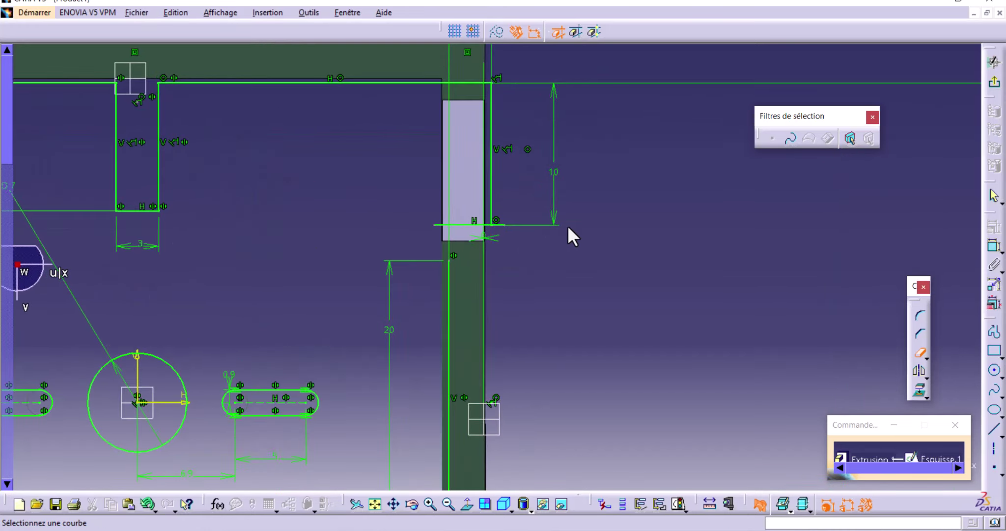
click(500, 223)
Step: Break the right wall at the short line, converting its length constraint to a distance
drag(922, 350, 922, 368)
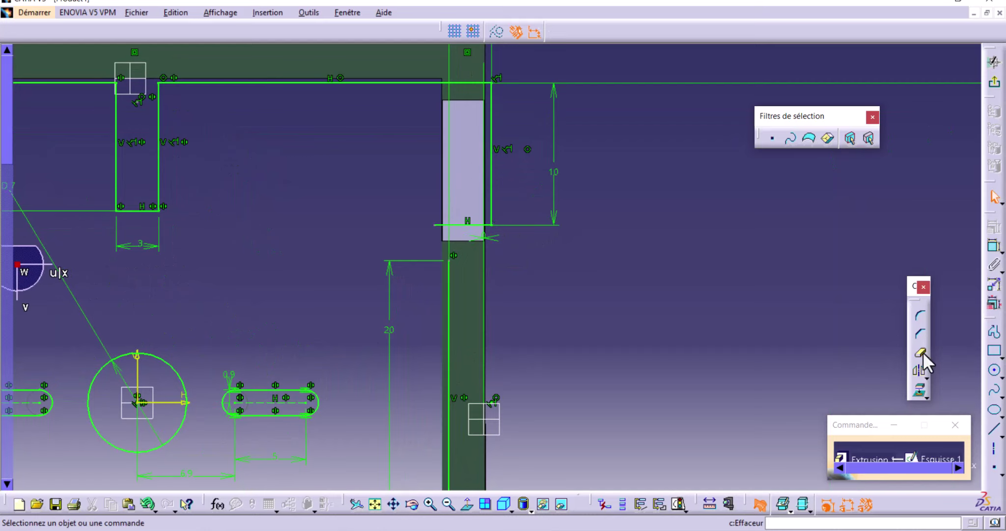
click(918, 370)
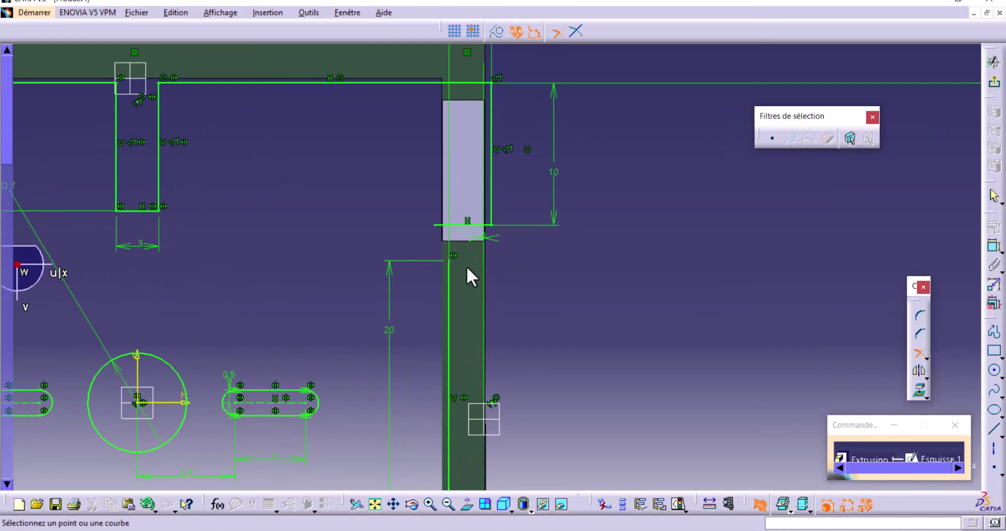
click(462, 249)
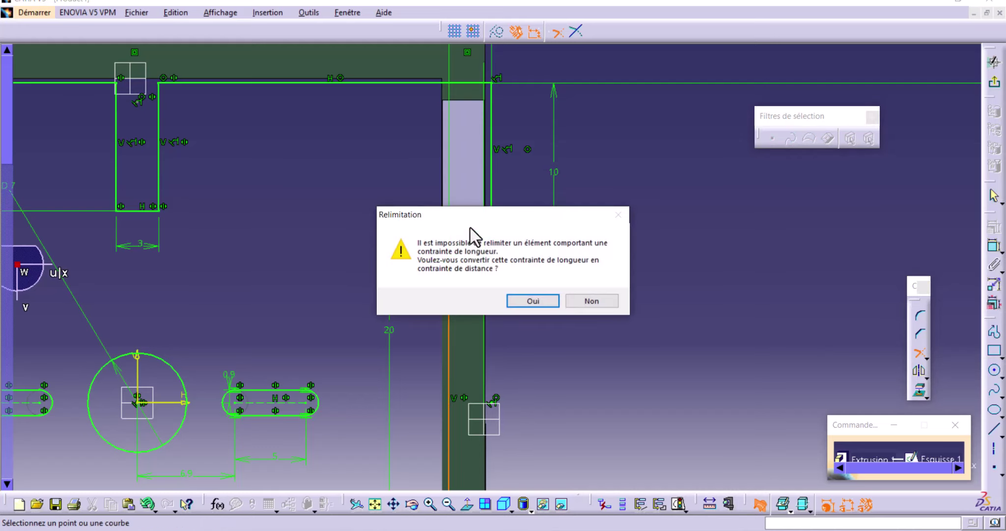
click(536, 298)
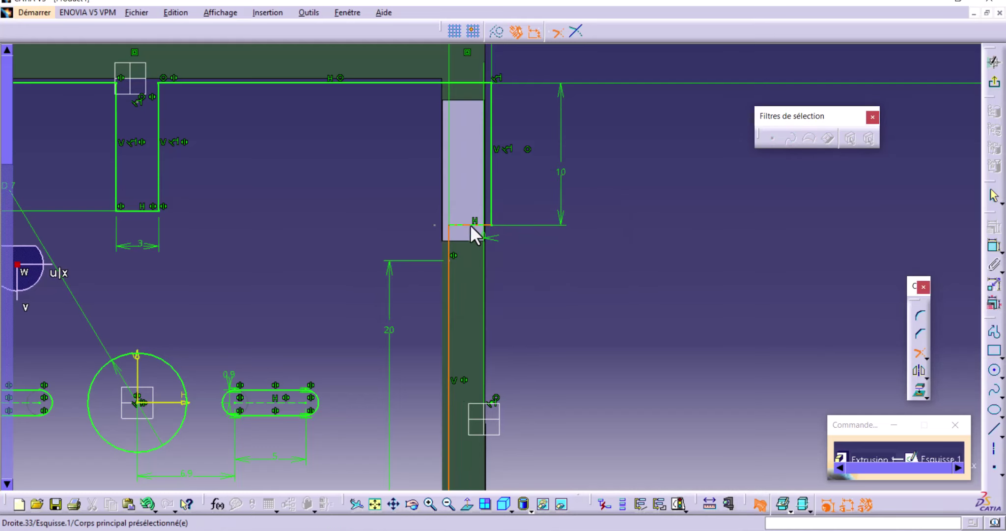
ctrl+middle_drag(565, 263, 567, 306)
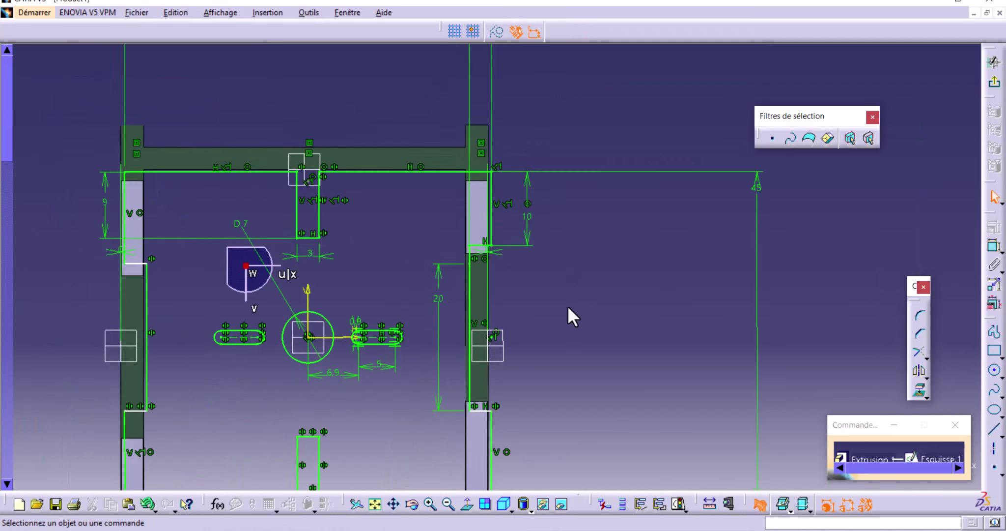
Step: Delete the right wall's old 20 dimension
middle_drag(581, 205, 589, 163)
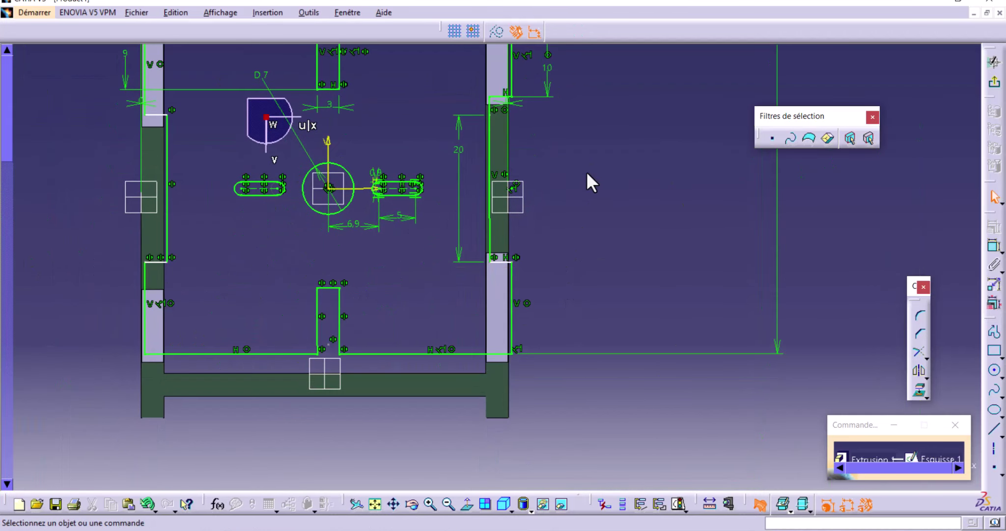
click(459, 140)
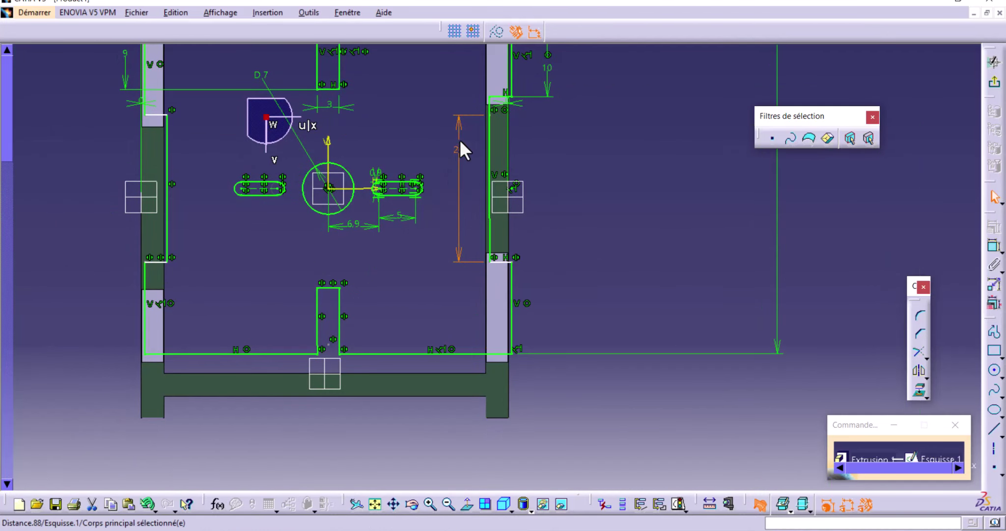
key(Delete)
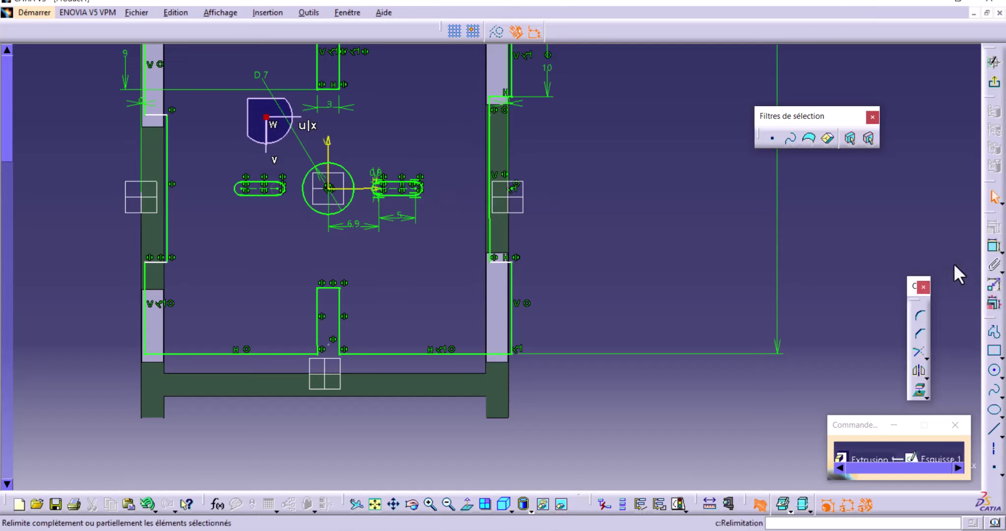
Step: Dimension the right wall's two short lines 20 mm apart
click(990, 252)
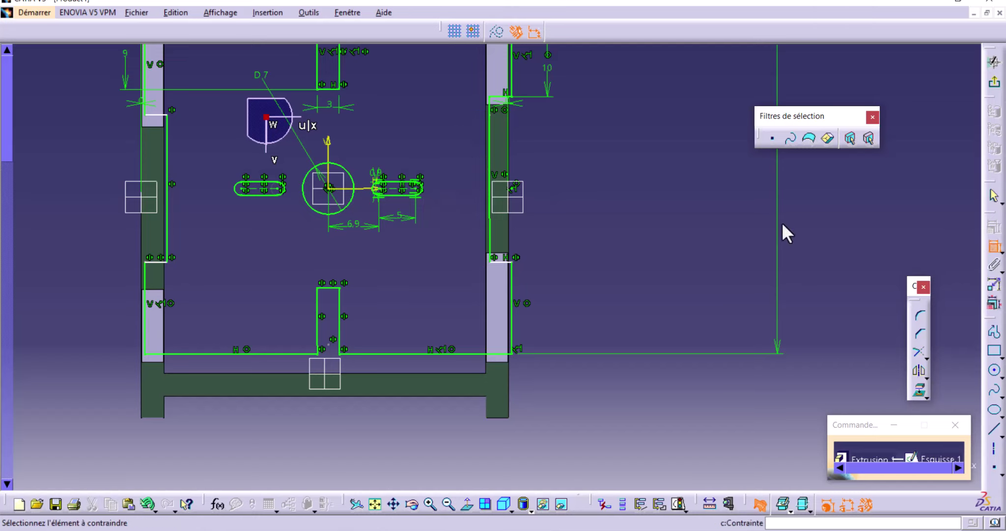
click(501, 262)
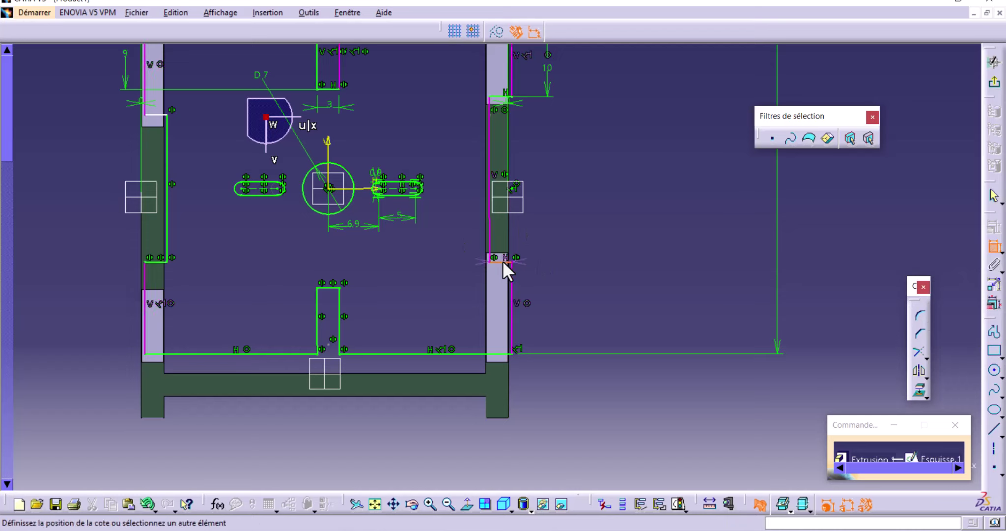
click(495, 95)
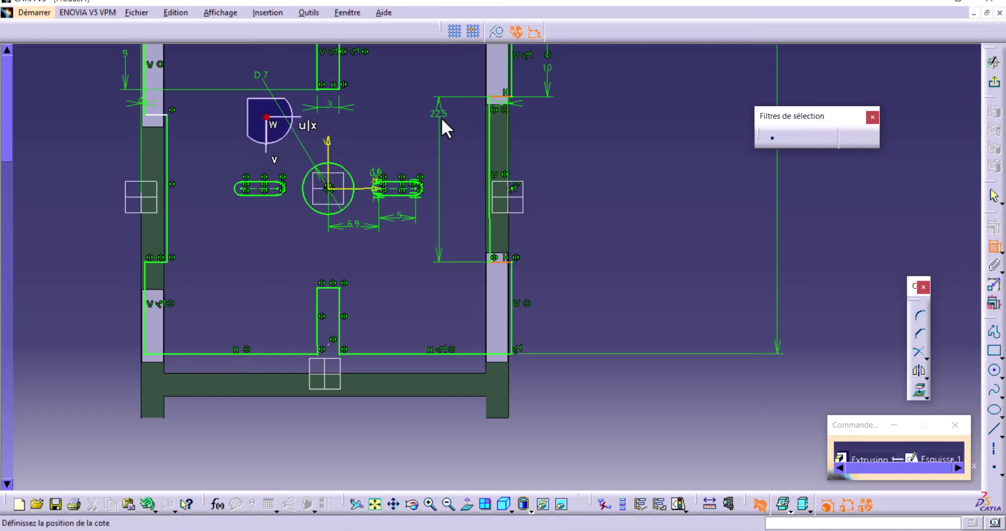
click(441, 117)
double_click(441, 114)
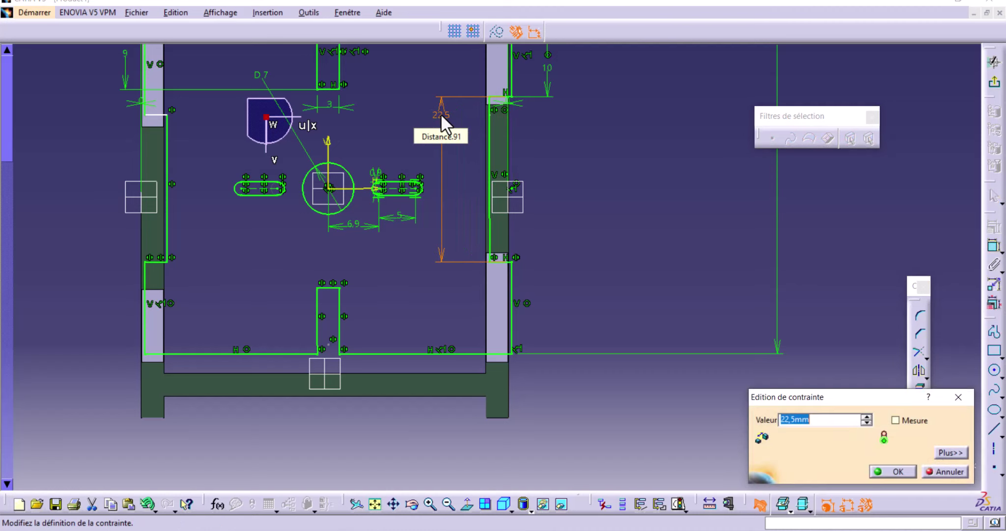
text(20)
key(Return)
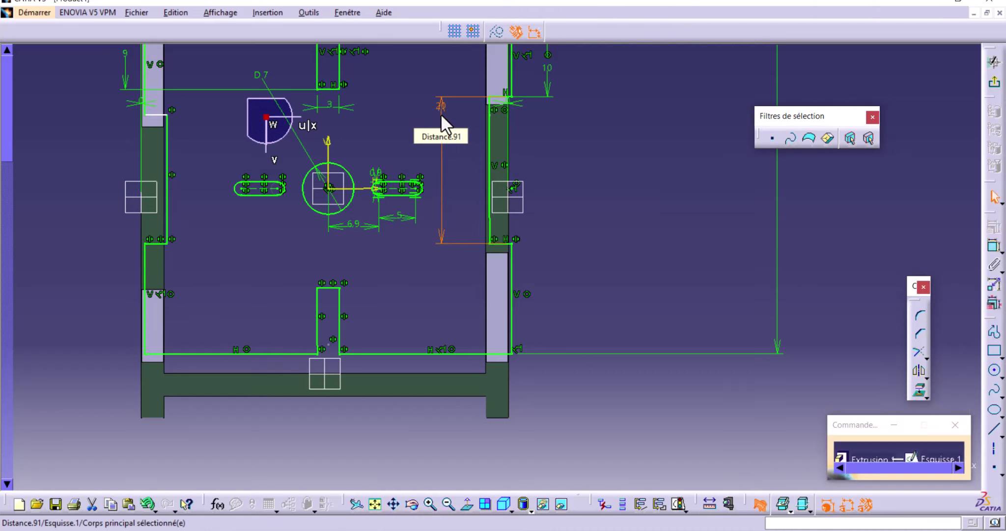
click(571, 175)
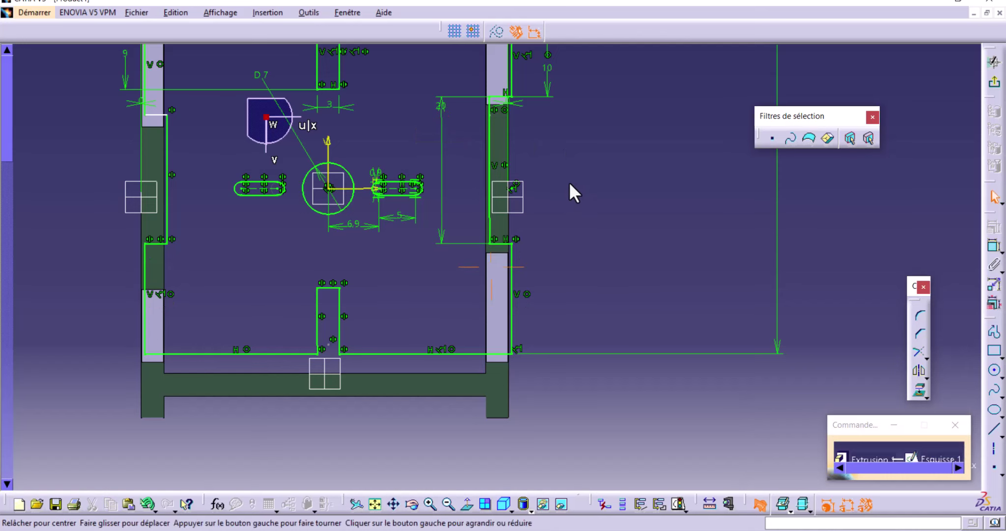
mouse_move(572, 192)
middle_down()
mouse_move(573, 270)
mouse_move(588, 283)
middle_up()
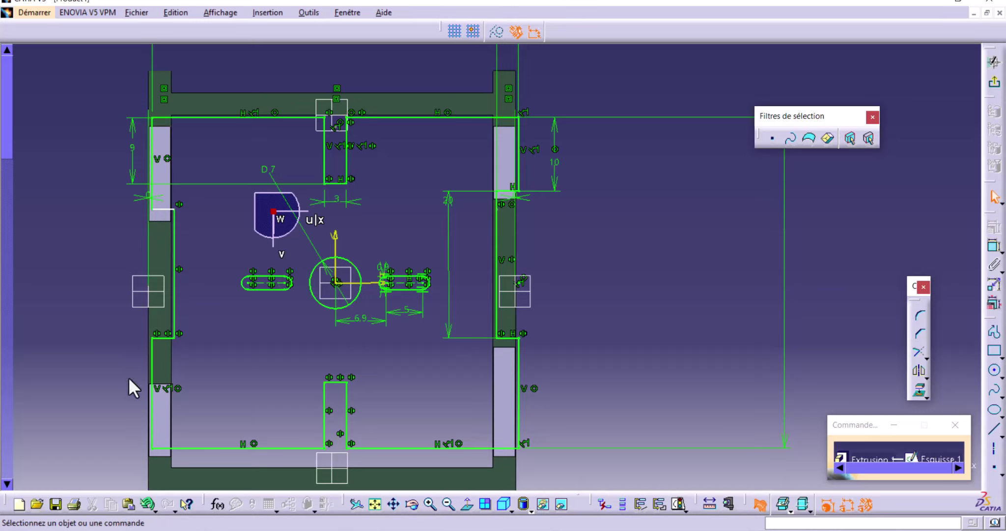
Step: Replace the left wall's short line with a new short horizontal line
click(162, 339)
key(Delete)
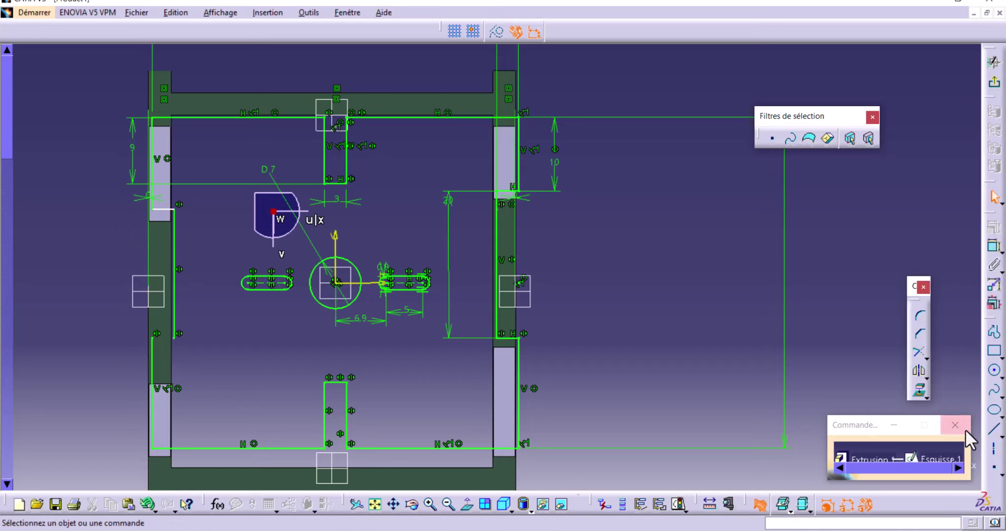
click(994, 428)
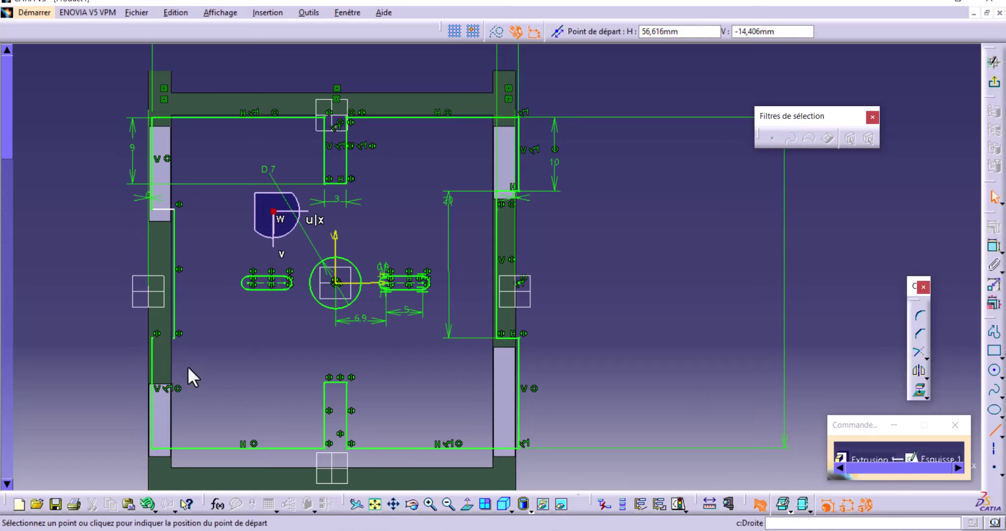
click(143, 360)
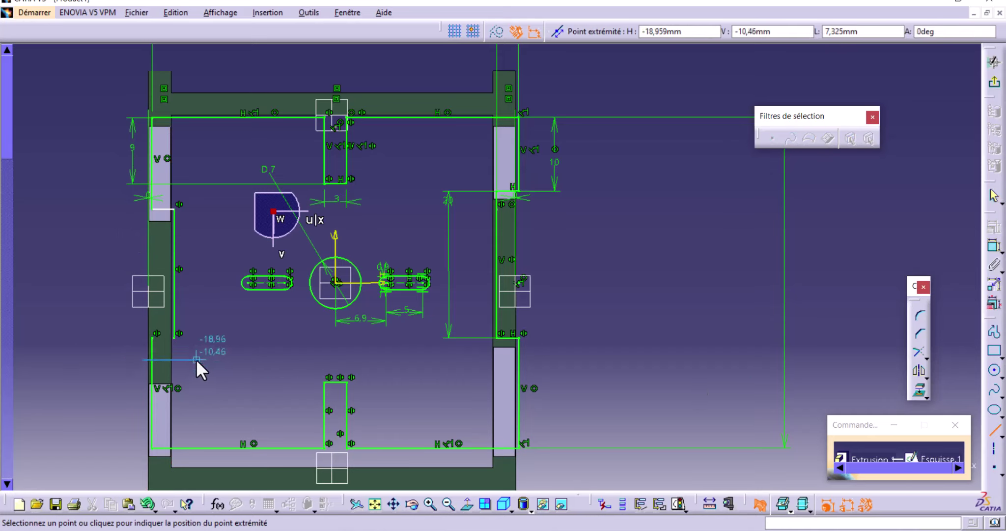
click(188, 359)
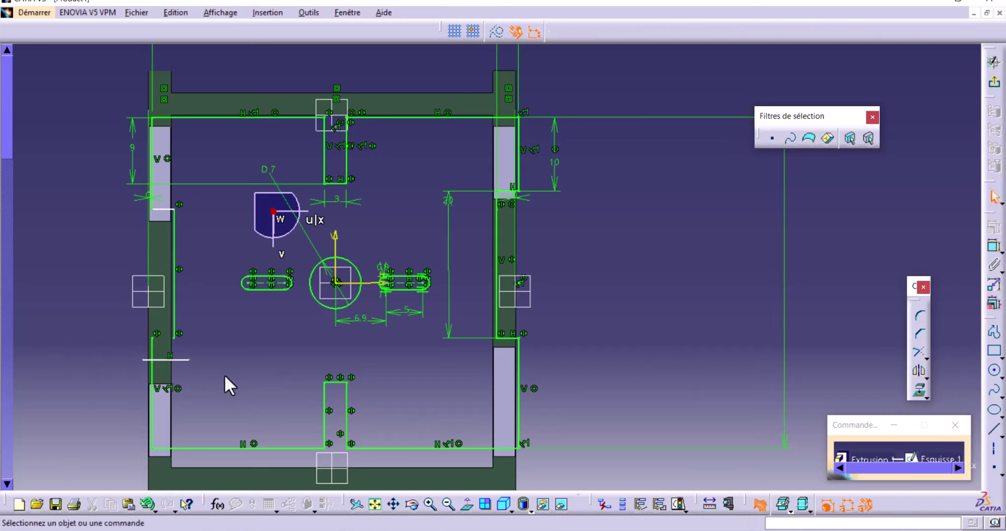
Step: Dimension the new left line 10 mm above the bottom edge
click(993, 246)
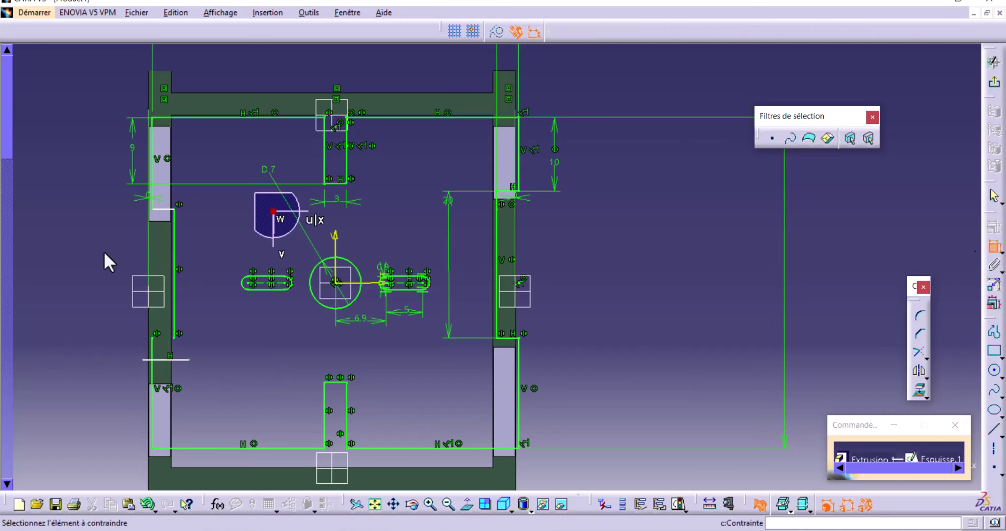
click(182, 446)
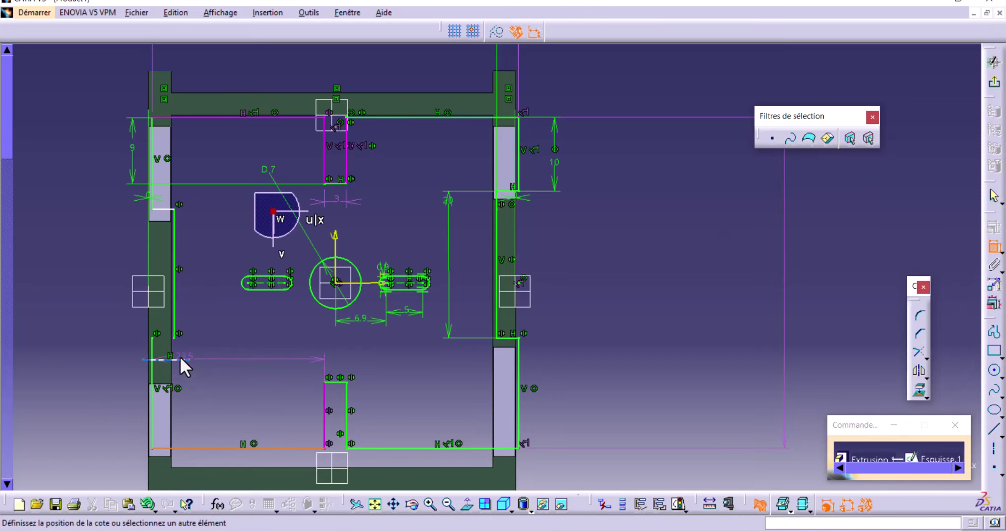
click(179, 356)
click(200, 384)
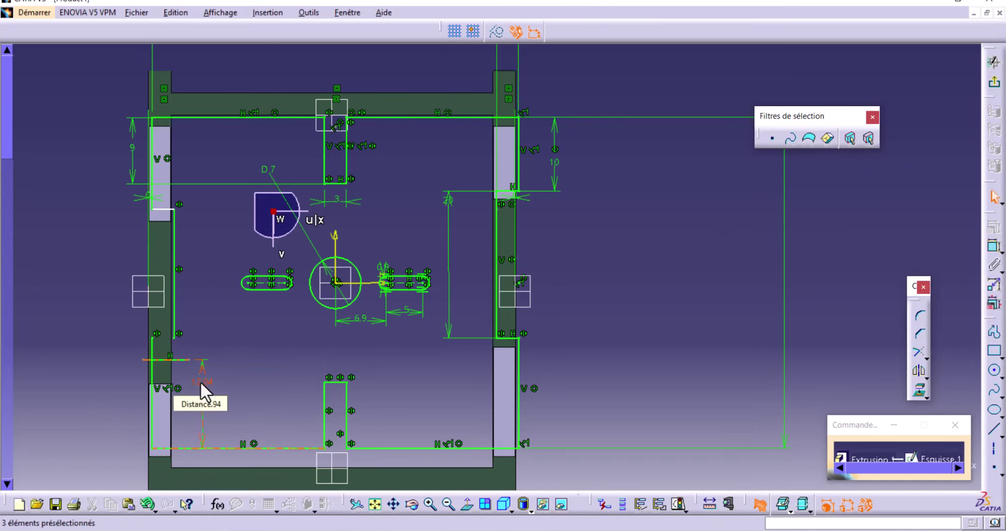
double_click(199, 380)
text(1)
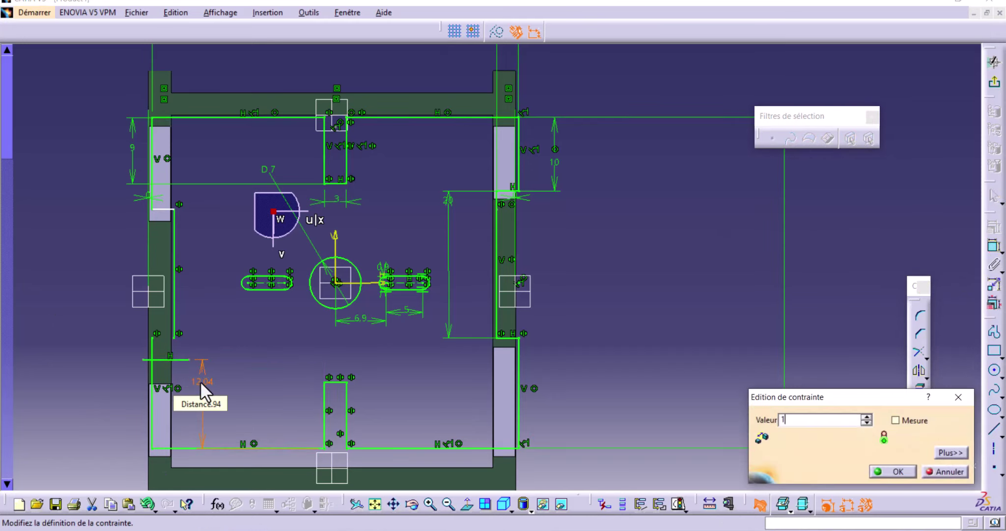
text(0)
key(Return)
click(226, 341)
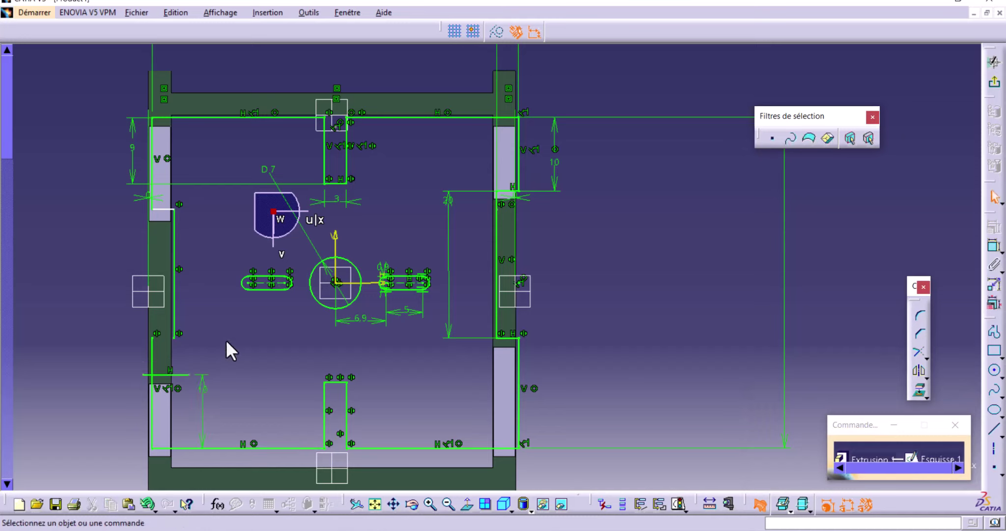
Step: Extend the left inner vertical line to the short line and trim off its leftover piece
click(919, 354)
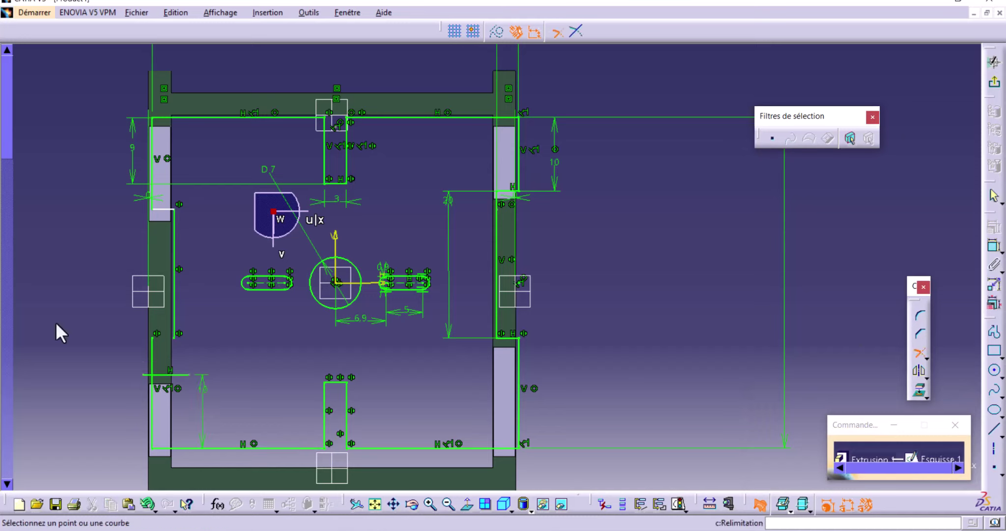
click(172, 299)
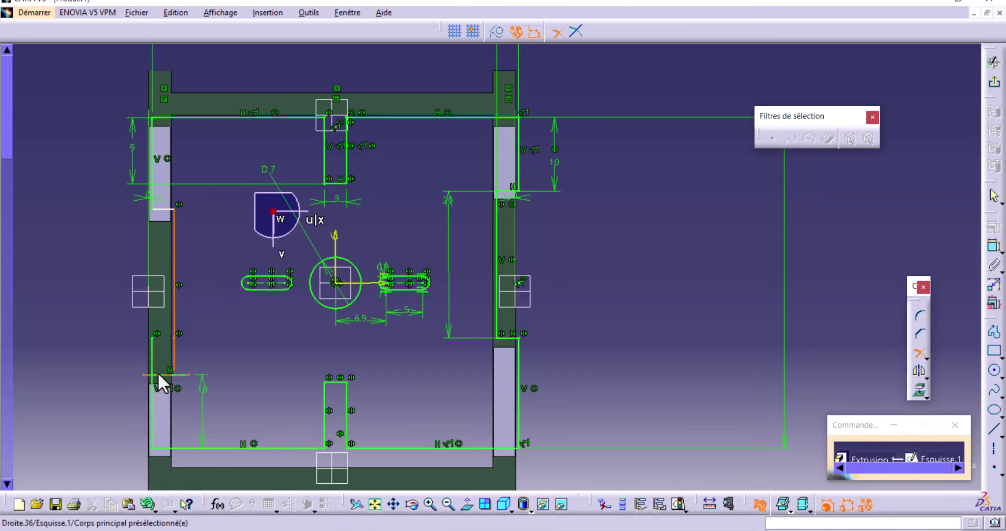
click(164, 372)
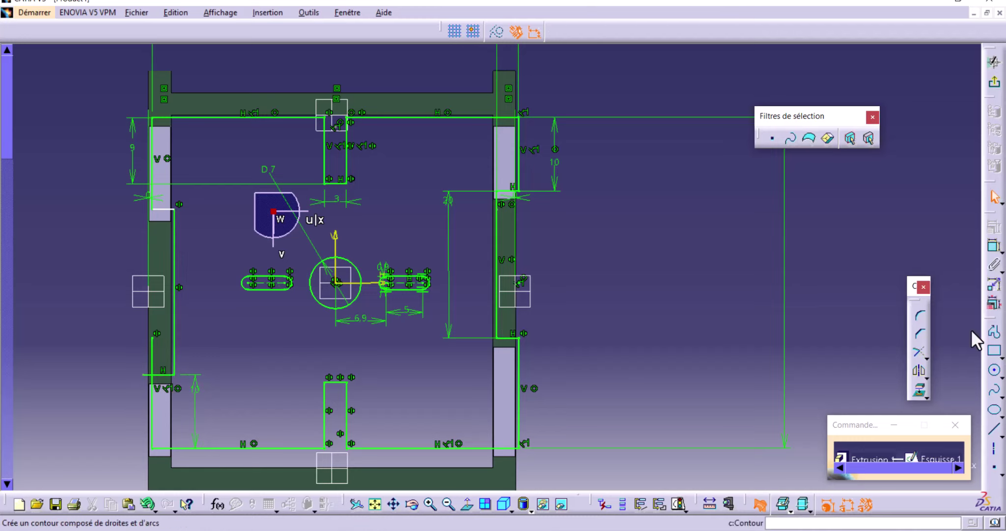
click(926, 354)
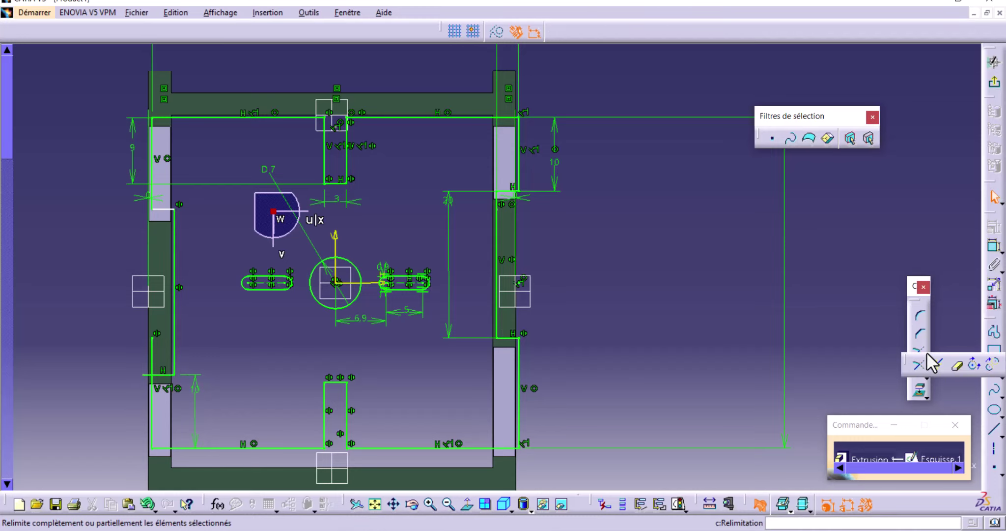
click(956, 364)
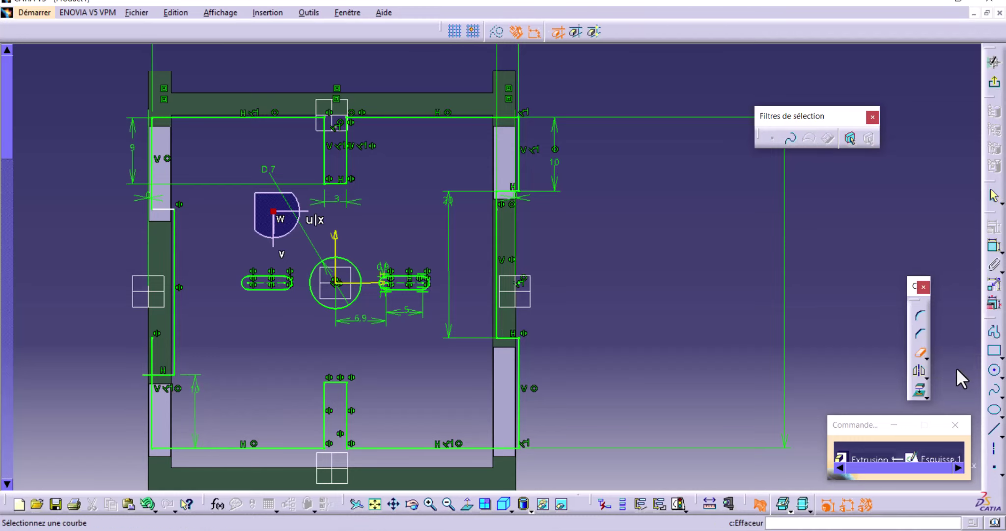
click(151, 363)
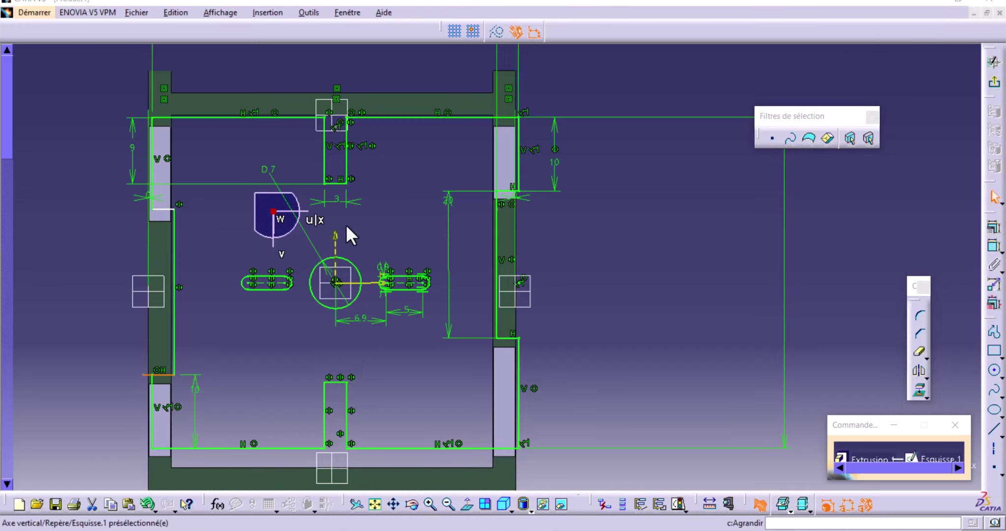
middle_drag(368, 203, 371, 202)
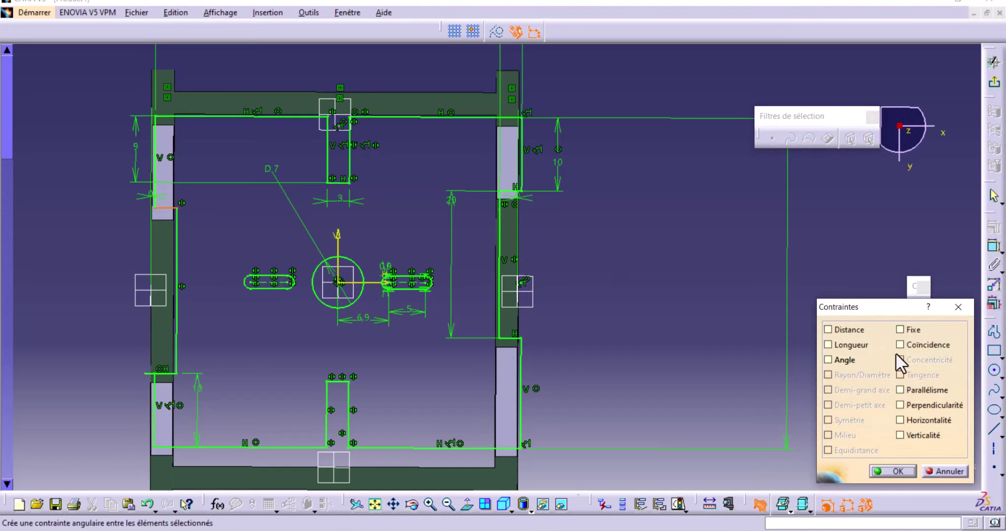
Step: Apply a coincidence constraint and delete the unwanted contact constraint
click(932, 344)
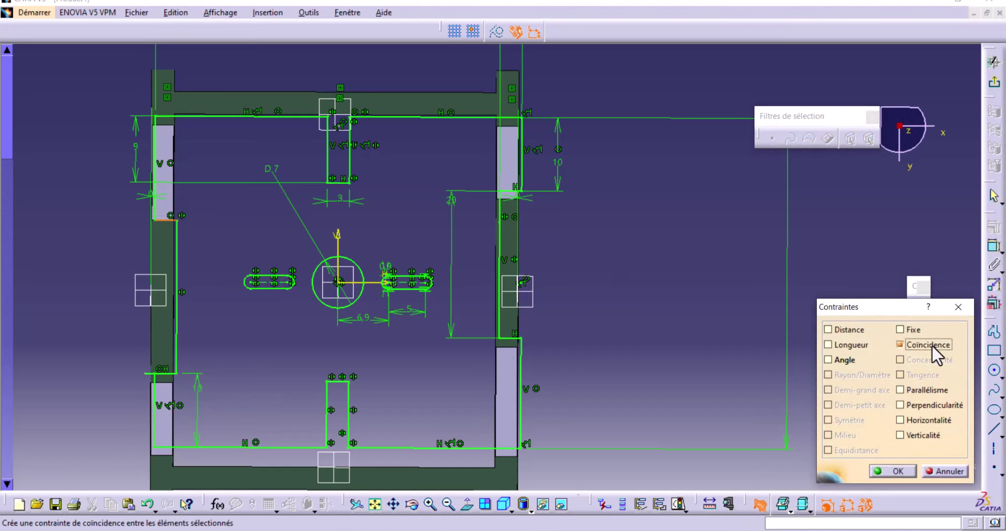
click(893, 469)
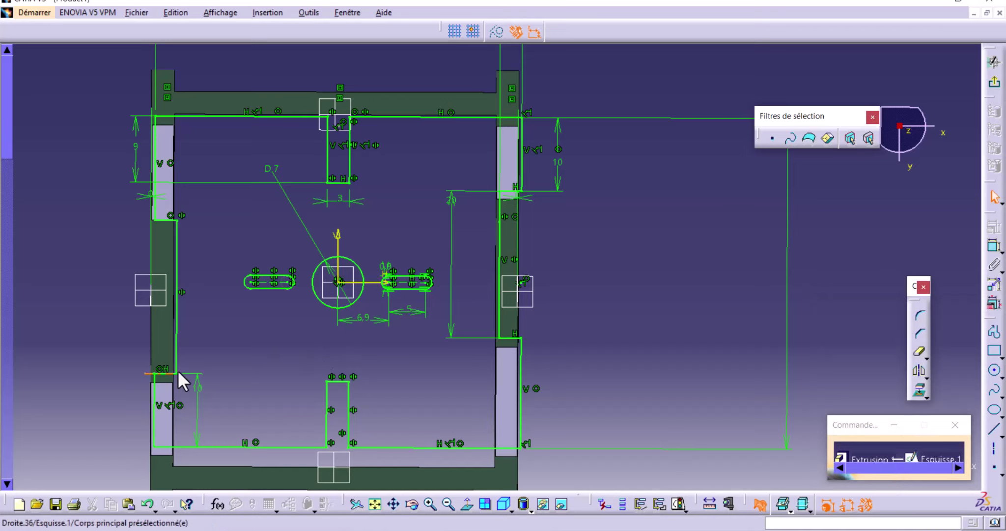
click(199, 386)
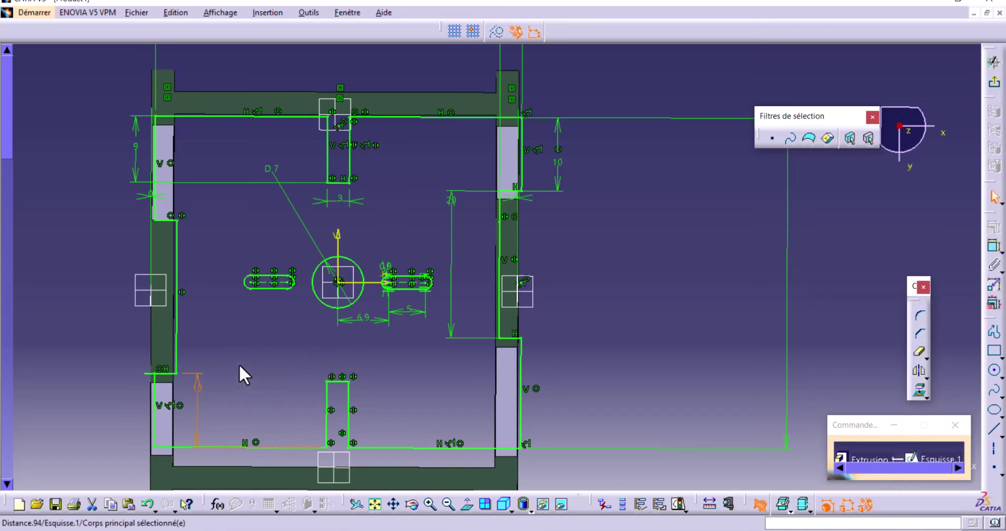
click(169, 215)
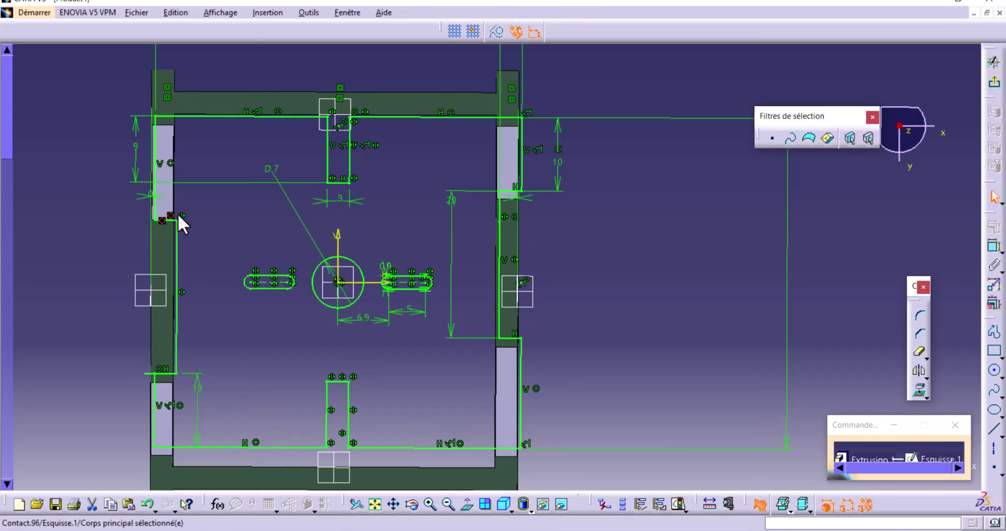
key(Delete)
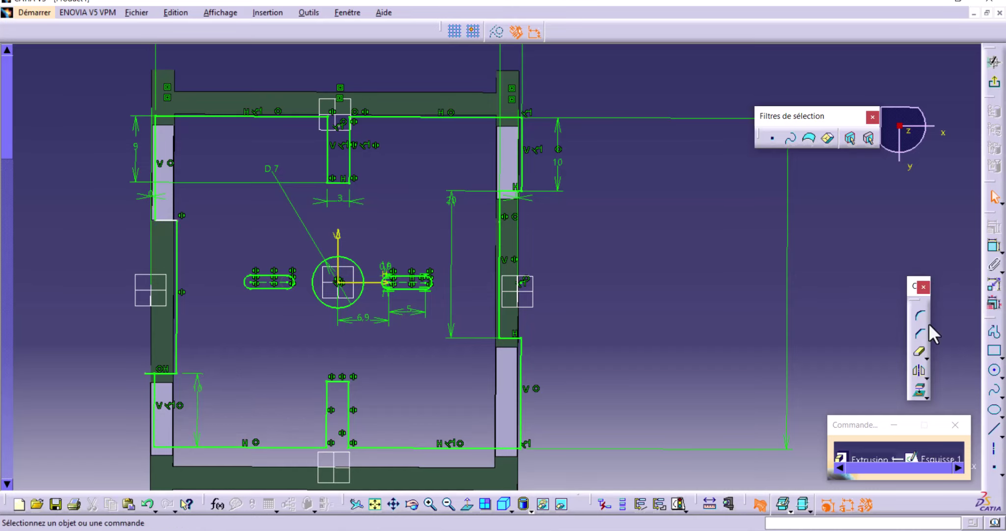
Step: Dimension the upper-left step 13 mm below the top edge
click(993, 246)
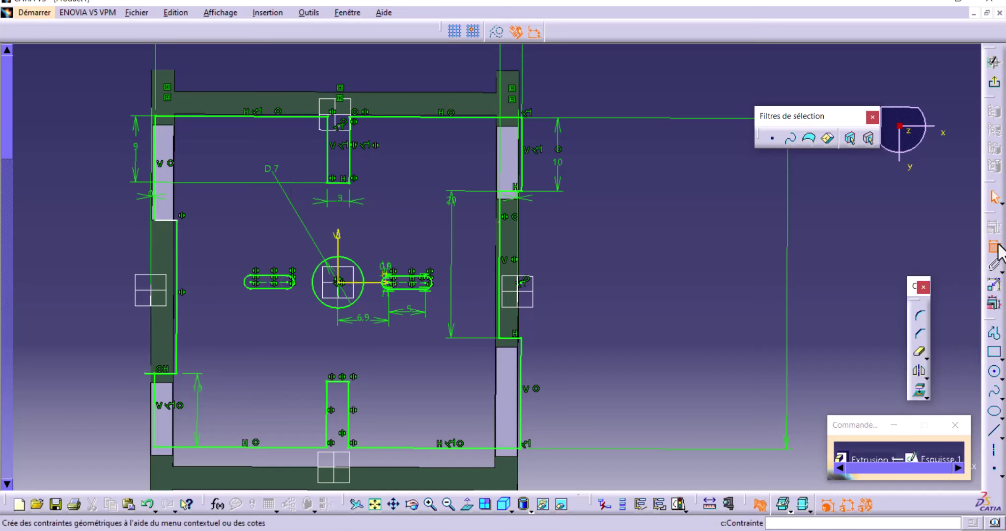
click(164, 219)
click(187, 116)
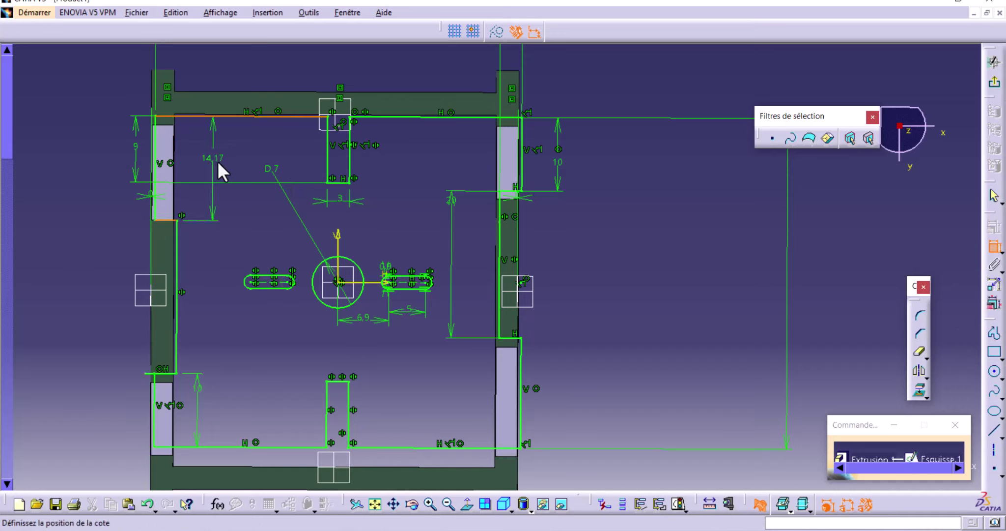
click(107, 167)
double_click(108, 158)
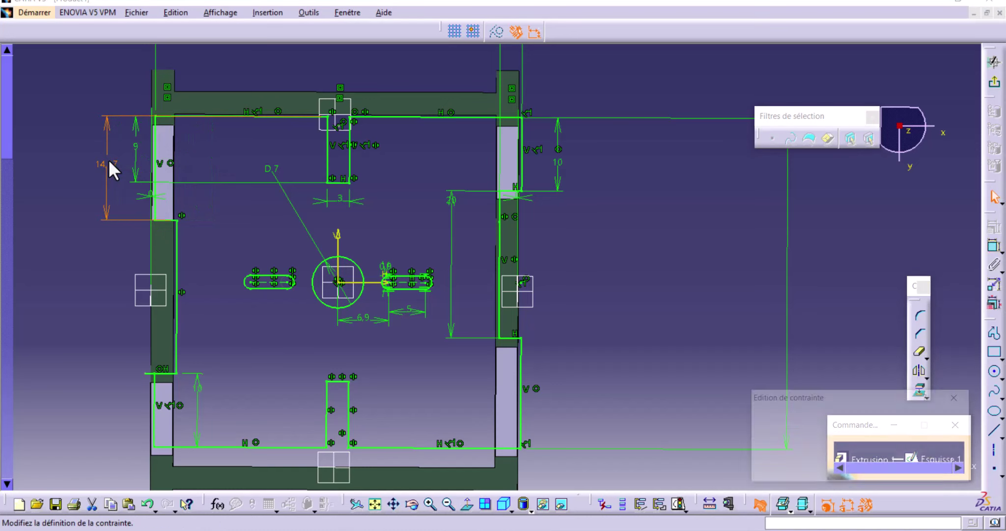
text(13mm)
key(Return)
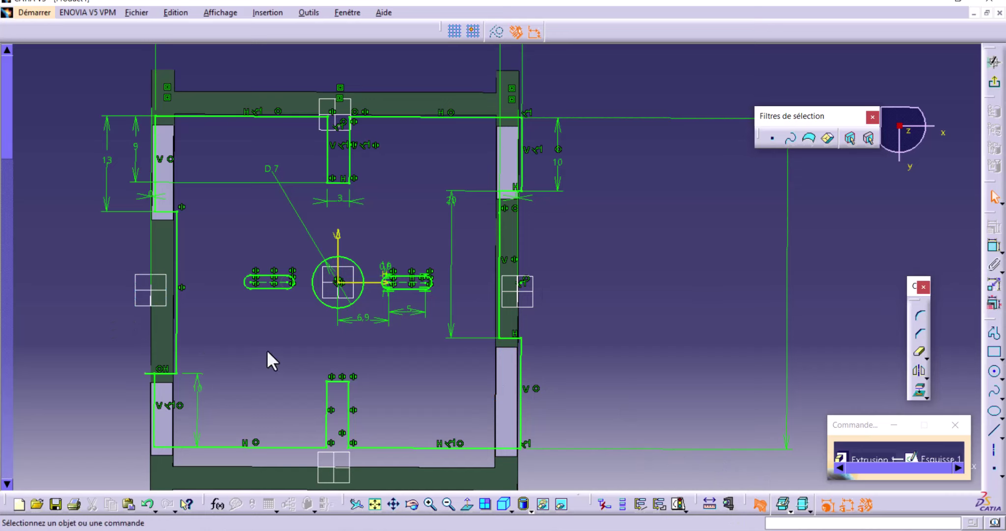
Step: Cancel trimming and delete the right-side 20 dimension
click(918, 353)
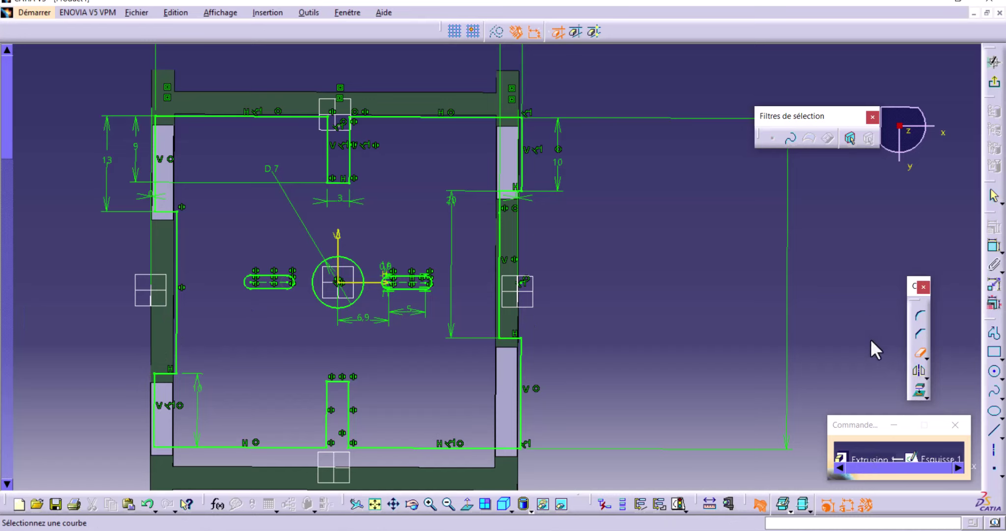
key(Escape)
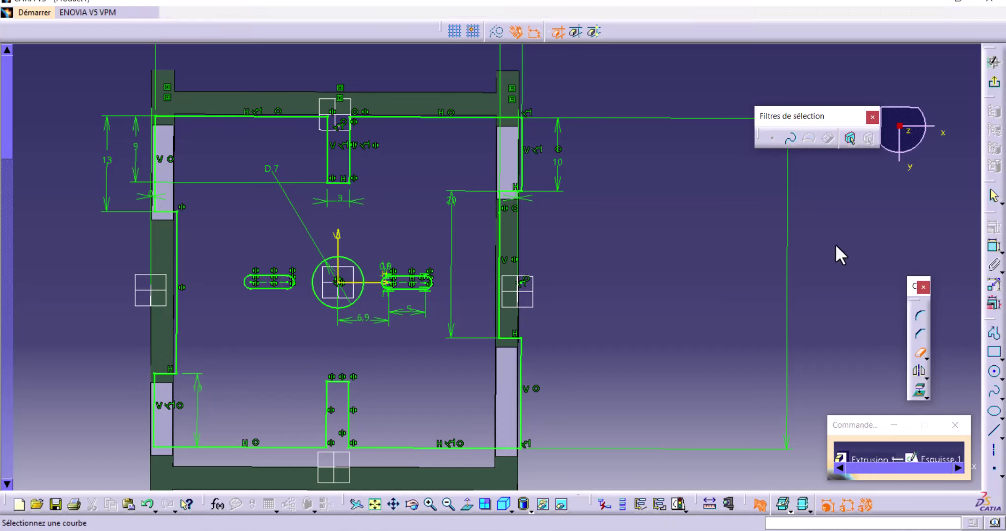
click(453, 201)
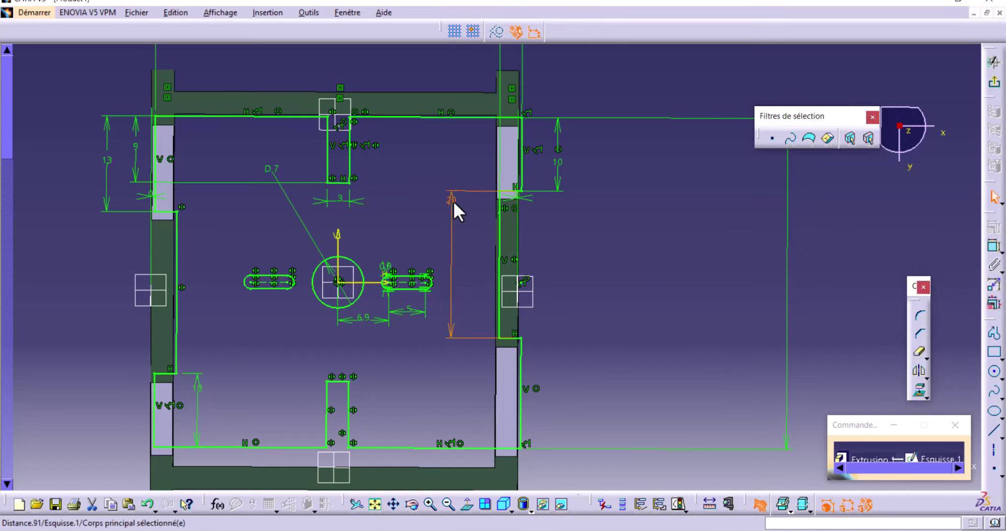
key(Delete)
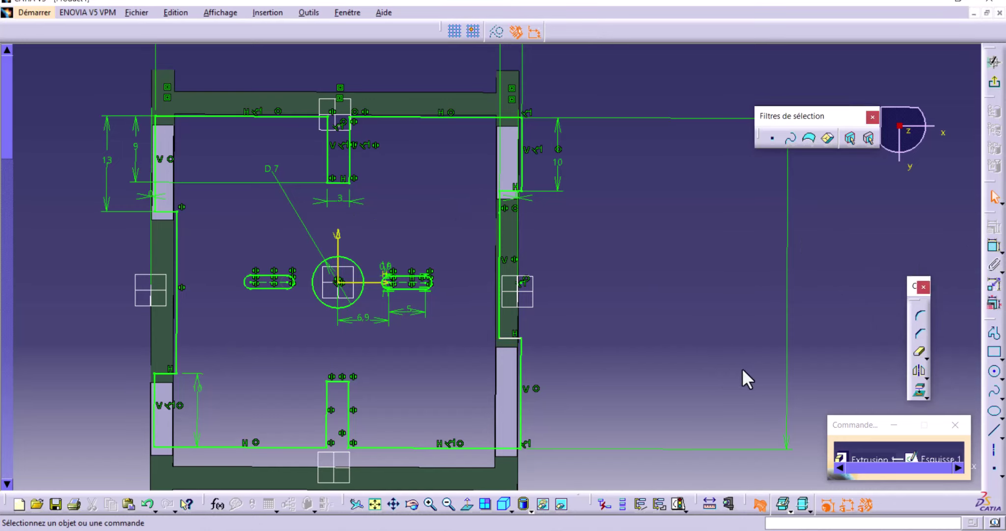
Step: Dimension the right step 13 mm above the bottom line and exit the sketch
click(994, 245)
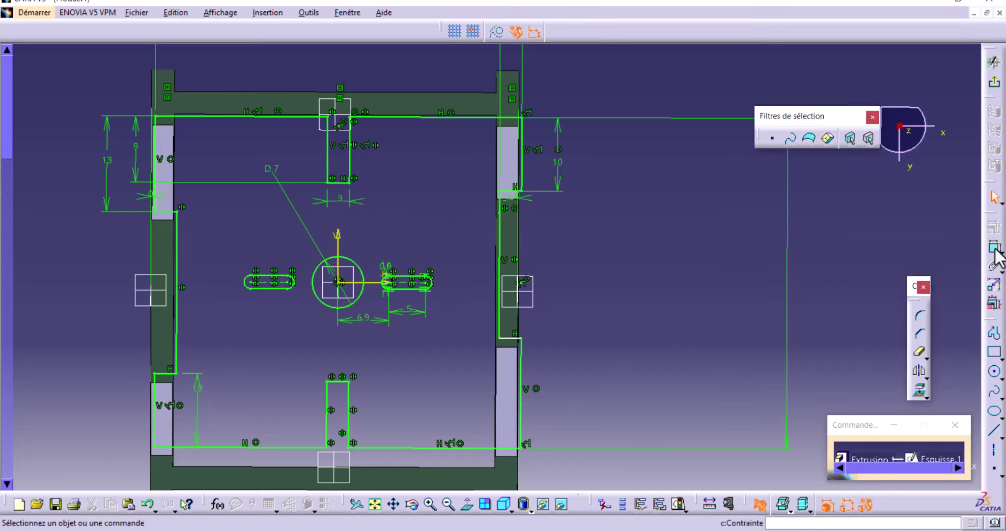
click(506, 339)
click(501, 448)
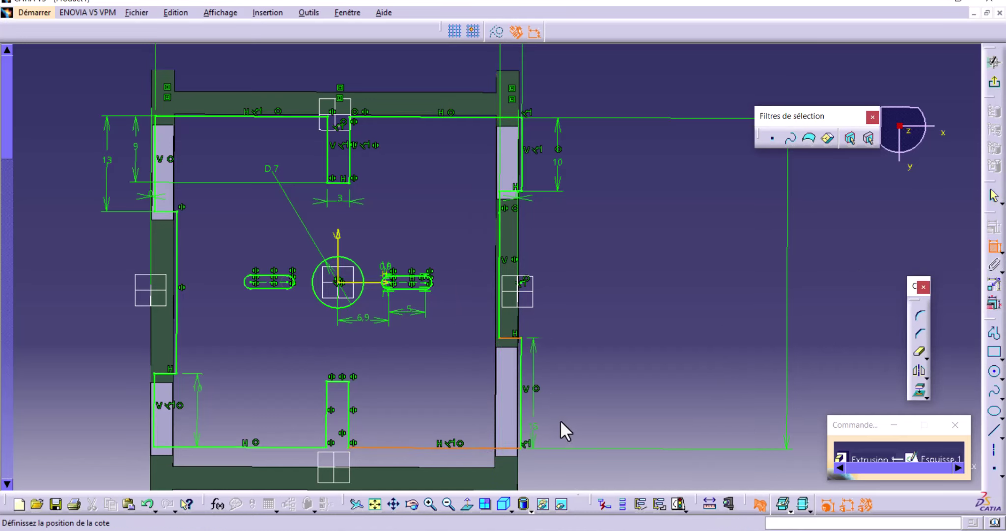
click(583, 395)
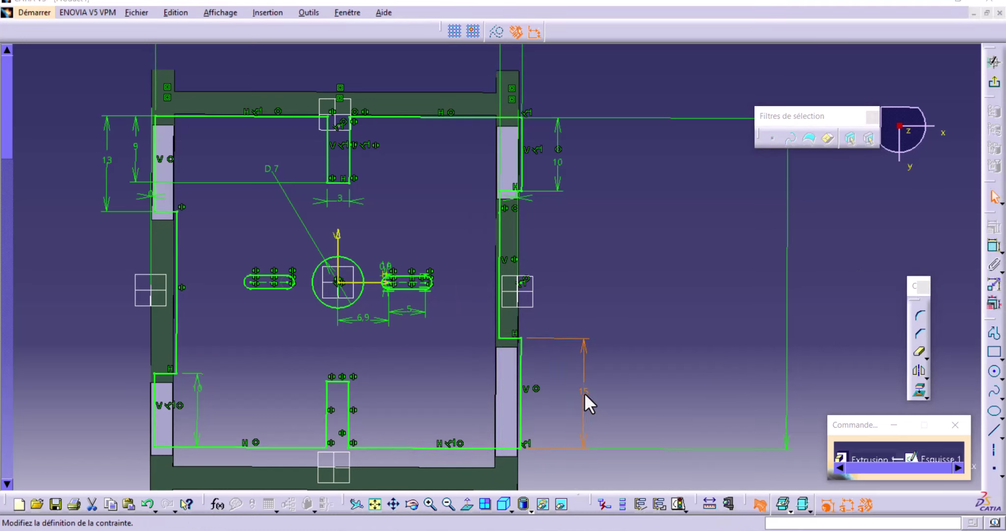
text(13mm)
key(Return)
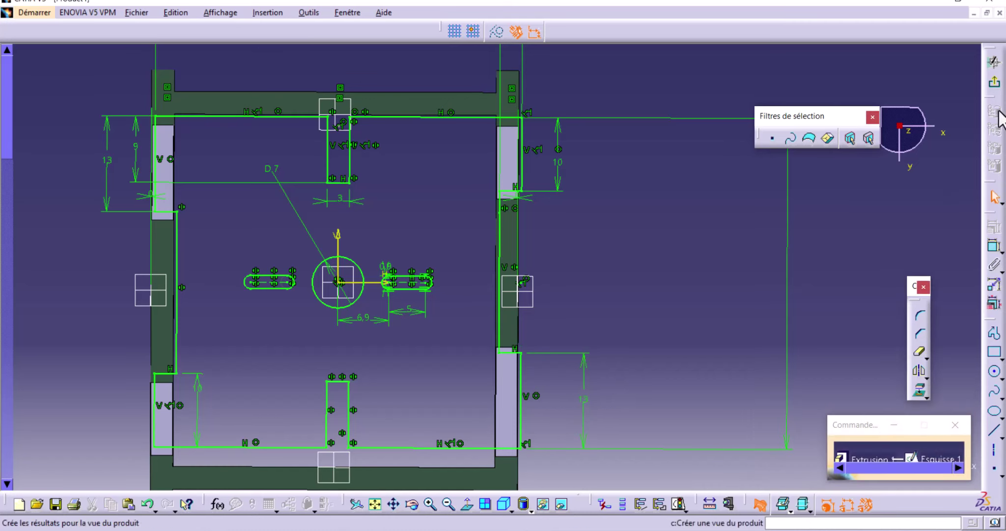
click(994, 82)
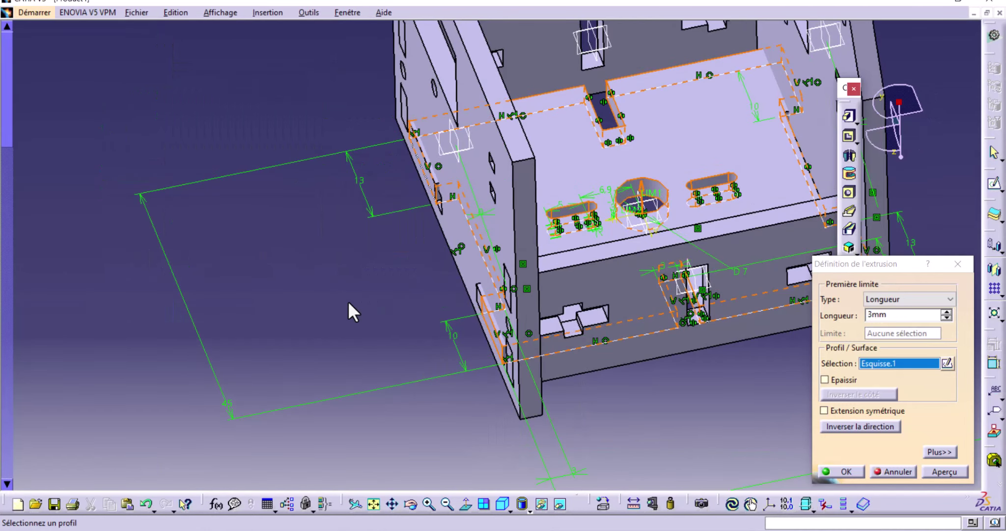
Step: Confirm the 3 mm extrusion of Esquisse.1 and orbit to view the assembled plates
click(840, 471)
mouse_move(349, 345)
middle_down()
mouse_move(494, 318)
mouse_move(502, 276)
mouse_move(340, 288)
mouse_move(427, 308)
mouse_move(497, 355)
mouse_move(603, 322)
mouse_move(592, 306)
mouse_move(682, 411)
middle_up()
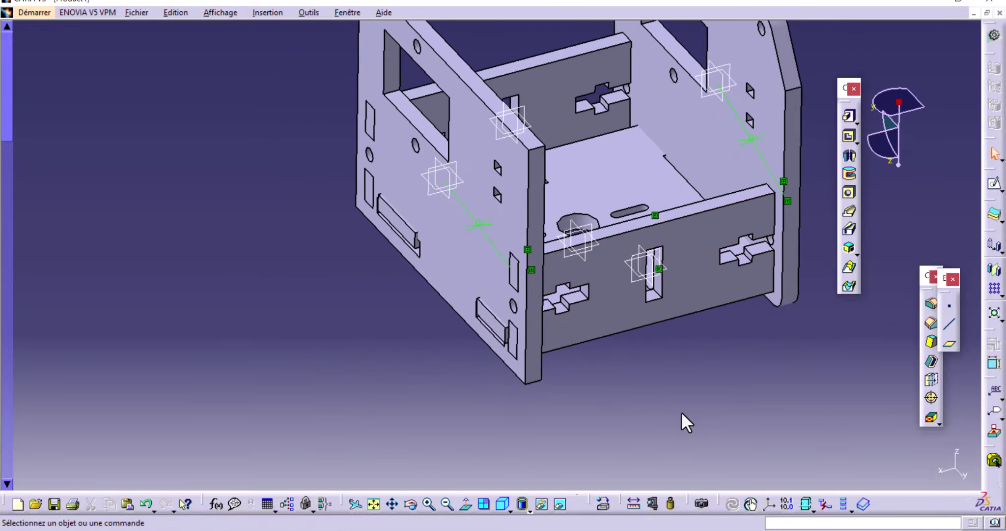
Step: Show the Product4 tree, rotate toward the plate slots' undersides, and begin an edge measurement
key(F3)
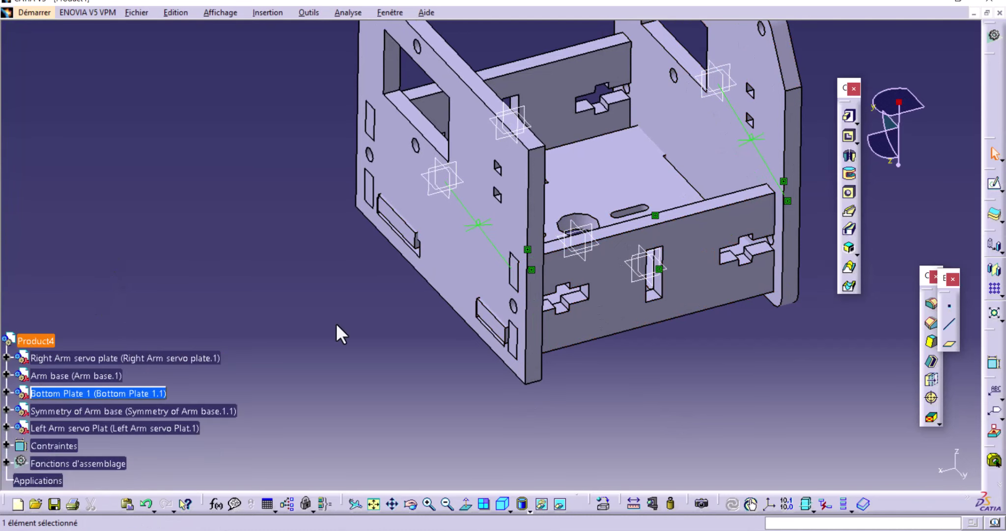
mouse_move(360, 306)
middle_down()
mouse_move(525, 304)
mouse_move(464, 308)
mouse_move(525, 291)
mouse_move(469, 290)
mouse_move(550, 251)
mouse_move(404, 302)
mouse_move(393, 345)
mouse_move(418, 350)
mouse_move(233, 345)
mouse_move(172, 322)
middle_up()
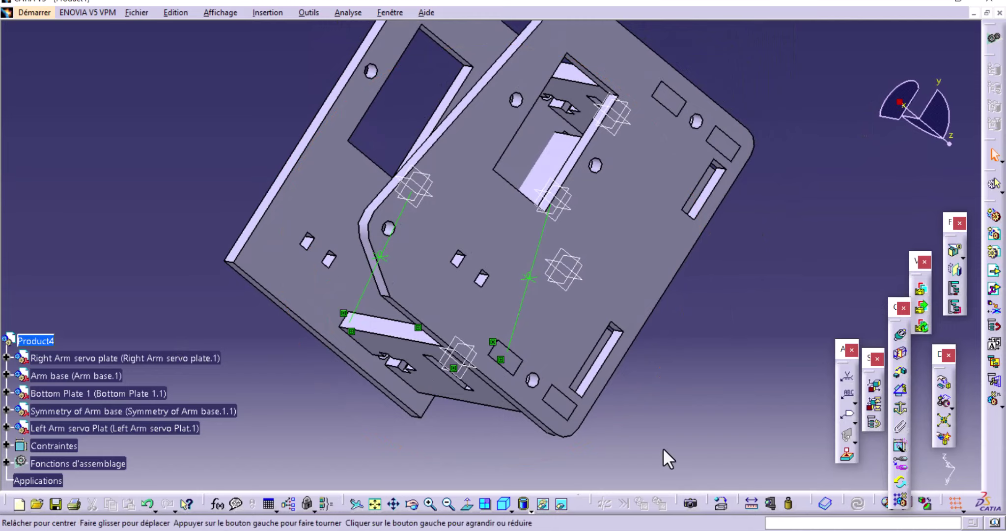
mouse_move(663, 448)
middle_down()
mouse_move(565, 392)
mouse_move(514, 419)
mouse_move(516, 439)
middle_up()
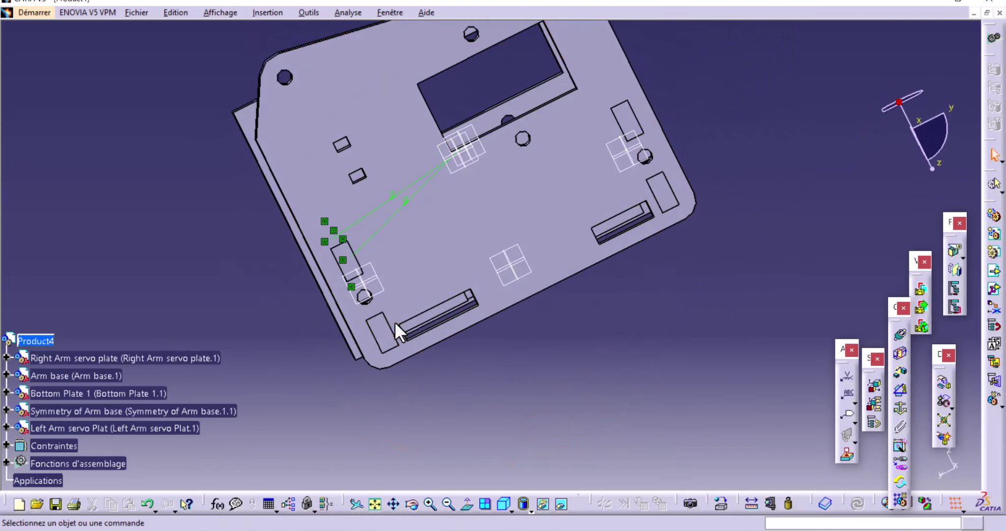
mouse_move(396, 324)
middle_down()
mouse_move(400, 220)
mouse_move(489, 254)
mouse_move(496, 220)
mouse_move(412, 222)
mouse_move(399, 201)
middle_up()
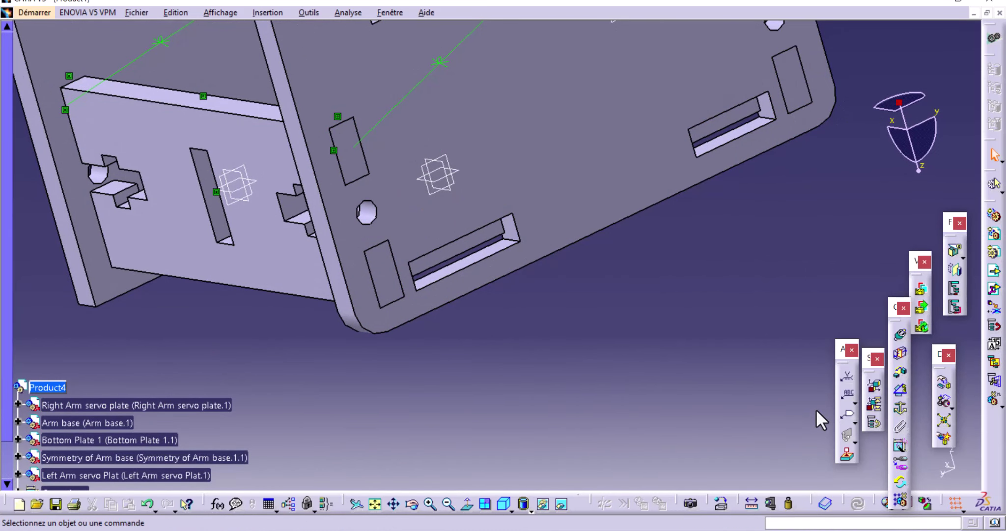
click(770, 502)
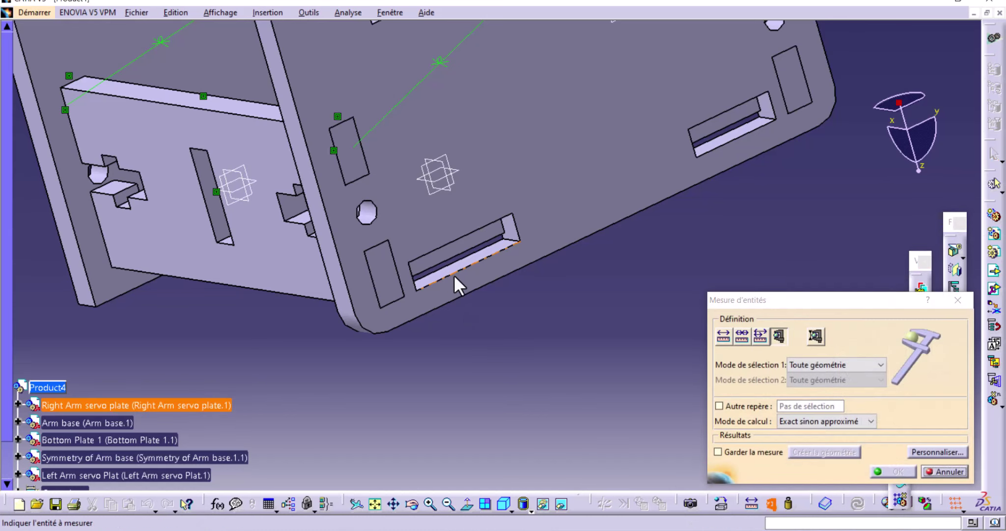
click(455, 274)
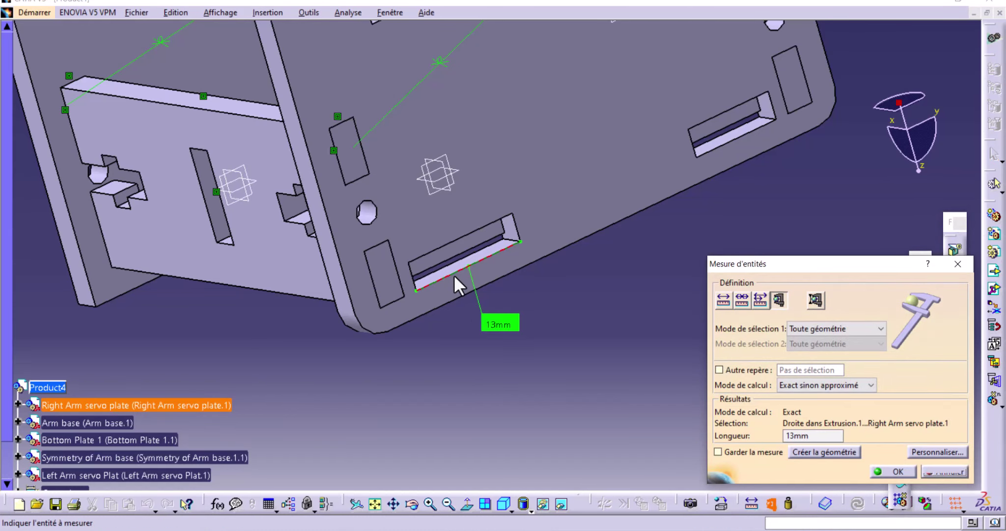
key(Escape)
mouse_move(298, 292)
middle_down()
mouse_move(624, 270)
mouse_move(669, 247)
middle_up()
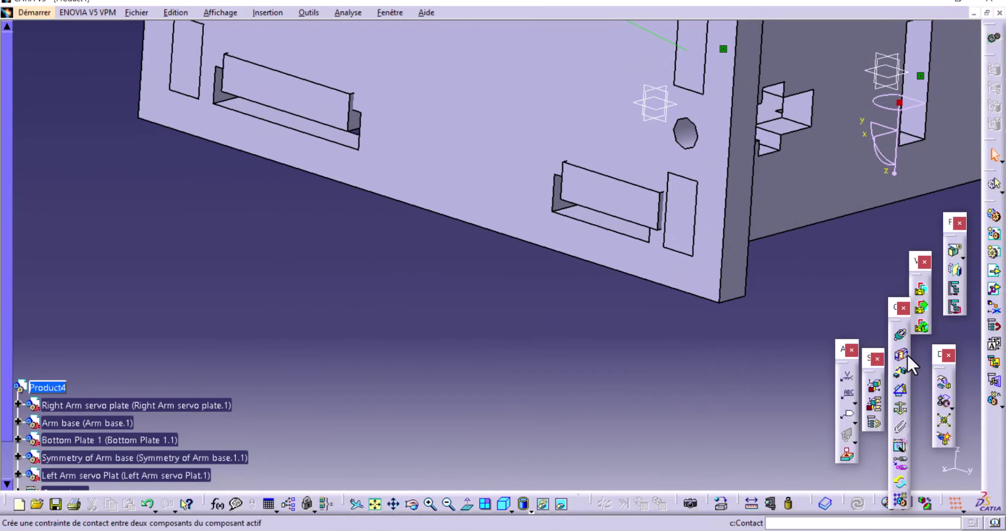
click(765, 501)
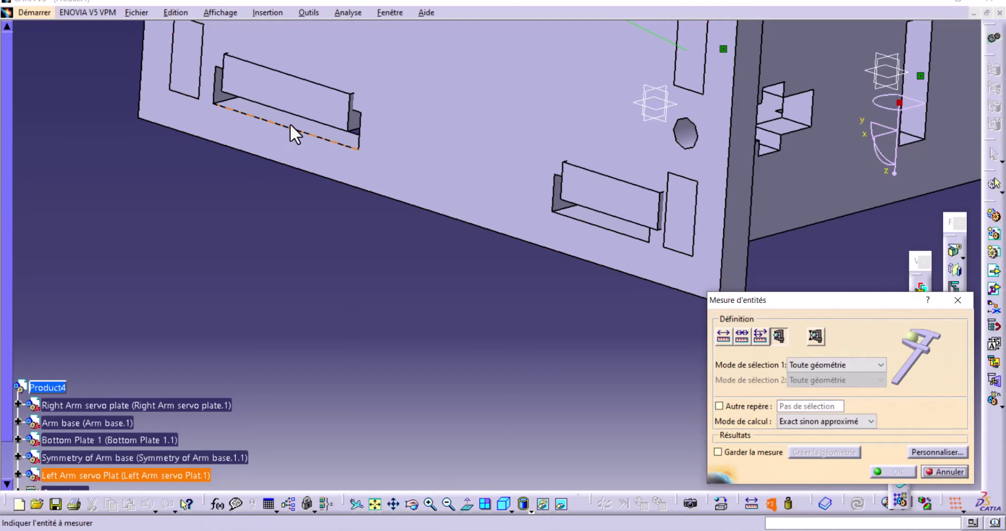
click(289, 124)
key(Escape)
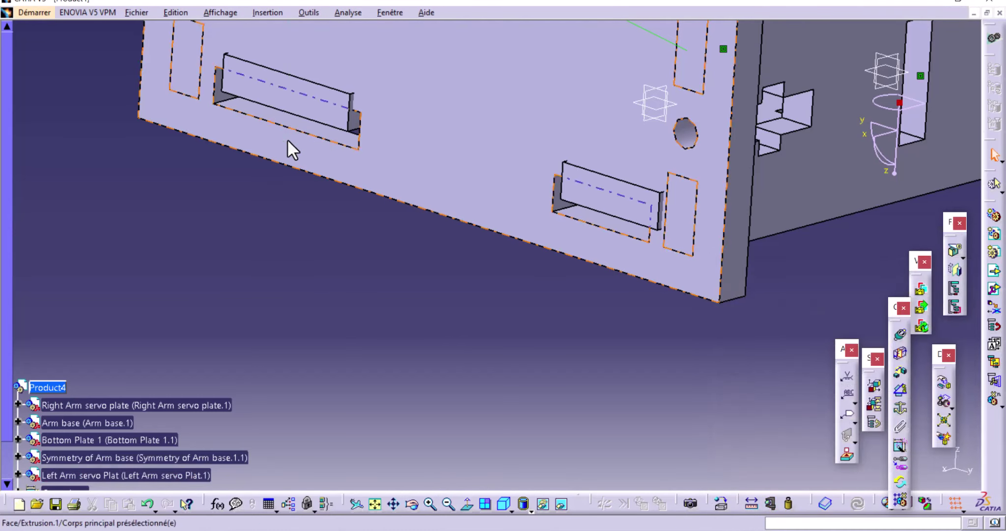
middle_drag(287, 141, 406, 255)
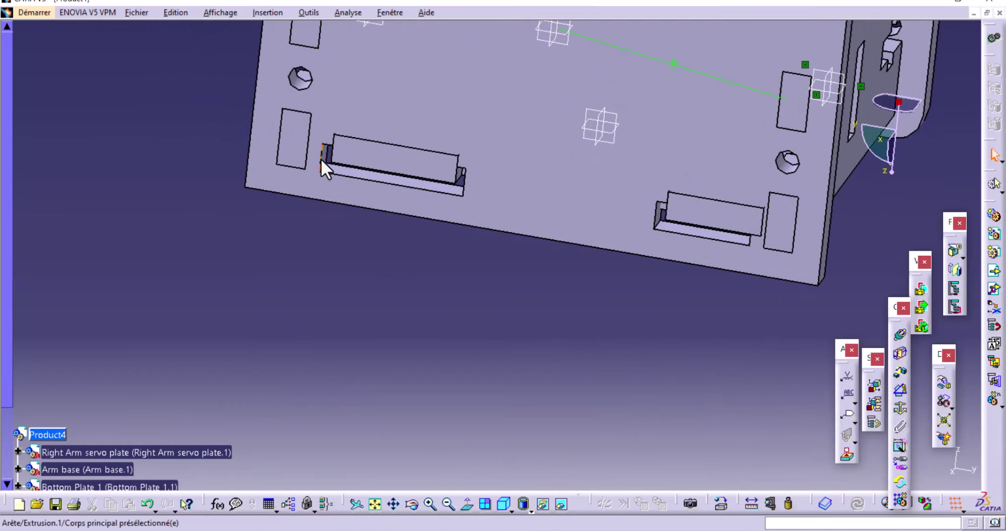
Step: Change the Left Arm plate's 15 slot dimension to 13 and confirm its 3 mm extrusion
click(336, 167)
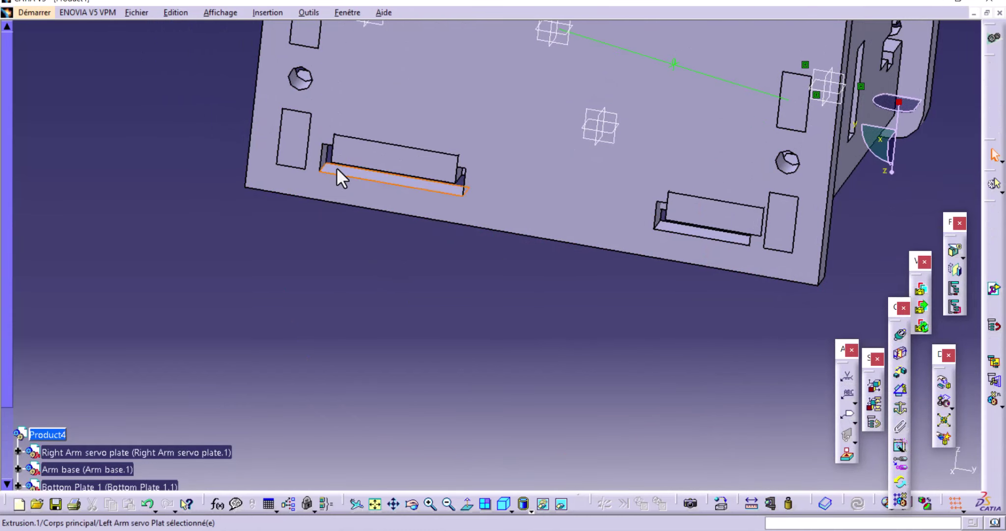
double_click(336, 167)
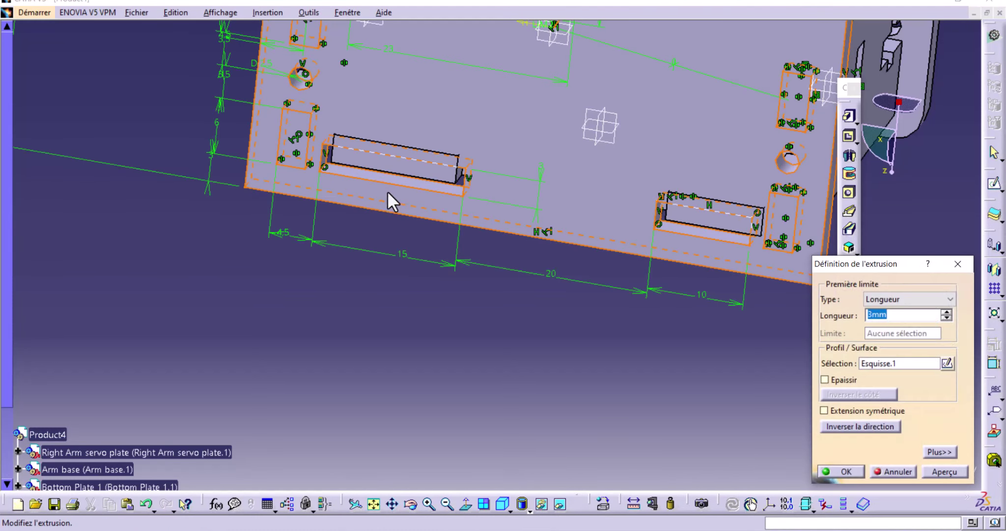
double_click(405, 254)
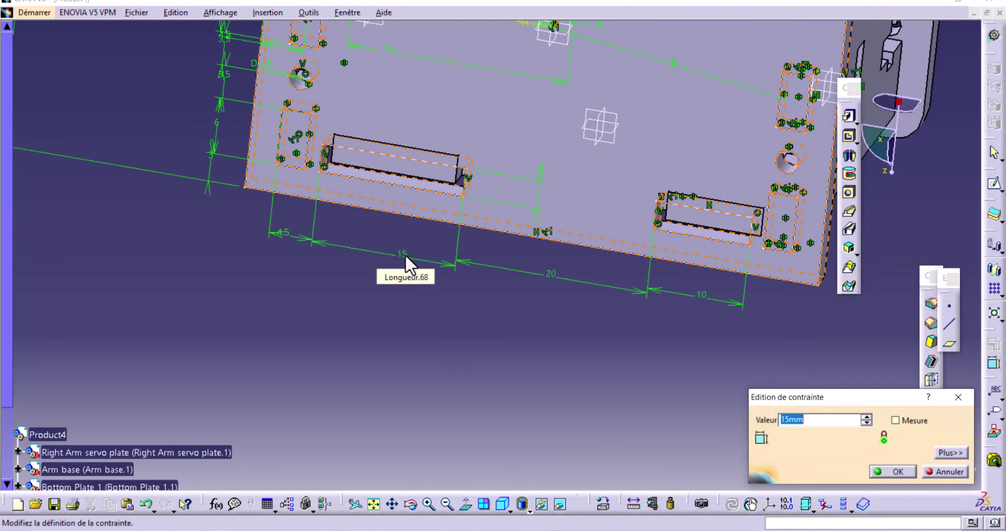
key(Return)
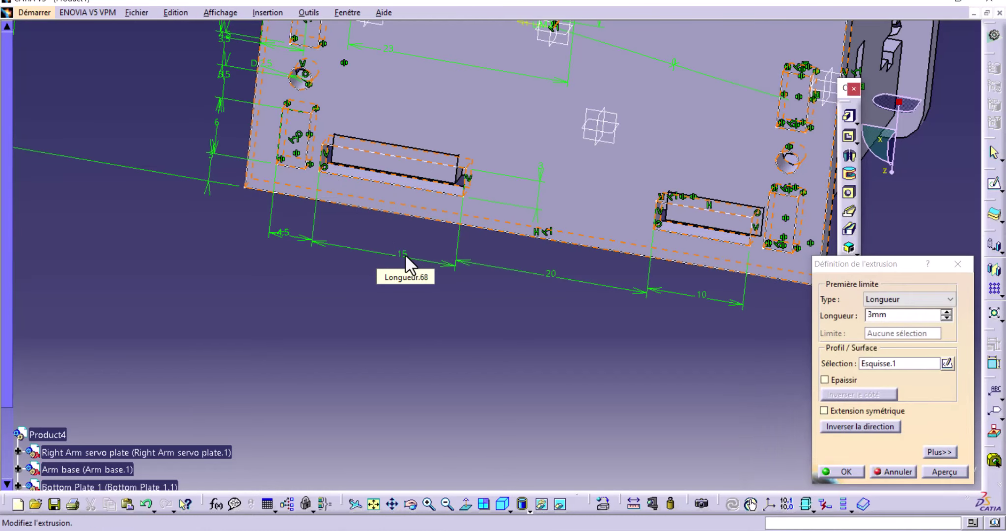
click(835, 470)
mouse_move(555, 354)
middle_down()
mouse_move(519, 371)
mouse_move(598, 303)
middle_up()
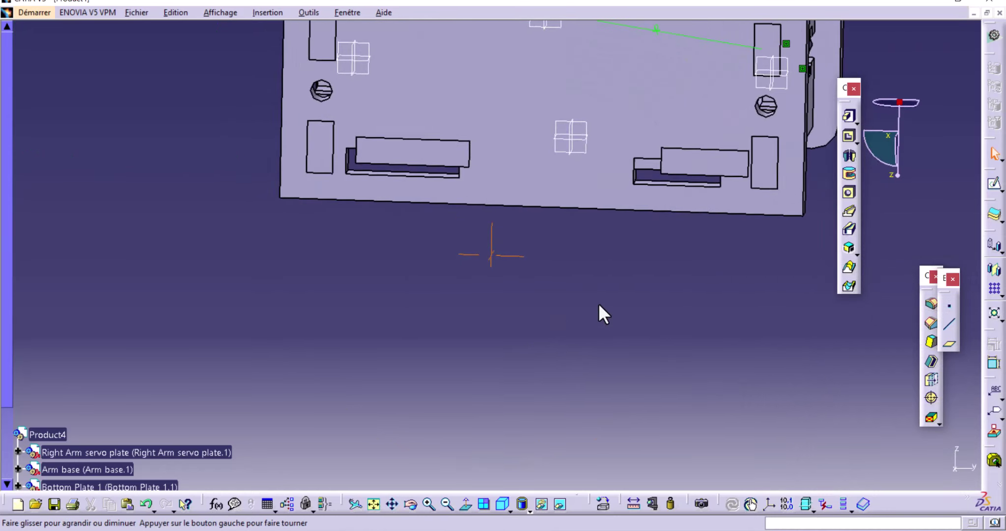
Step: Measure the gap between the two slot edges on Bottom Plate 1, reading 22 mm
middle_drag(494, 295, 502, 299)
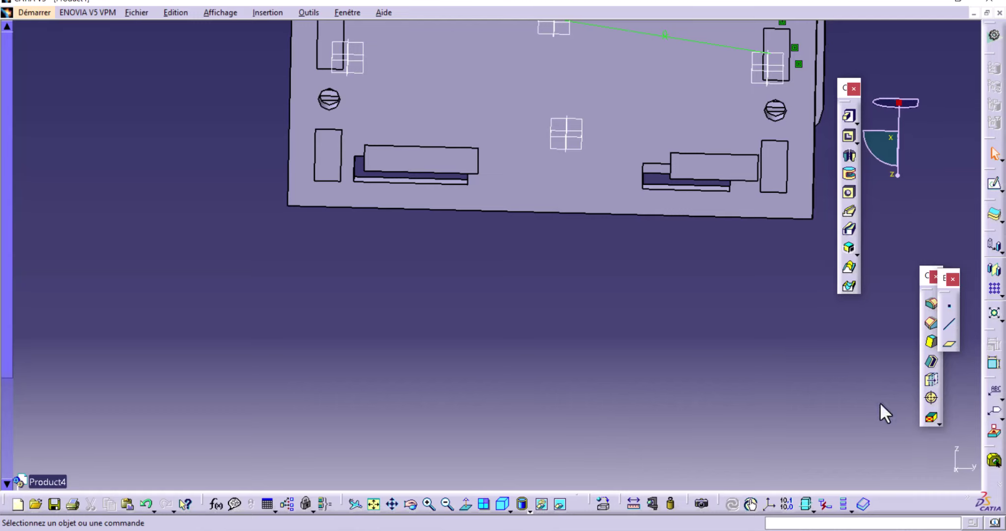
click(635, 503)
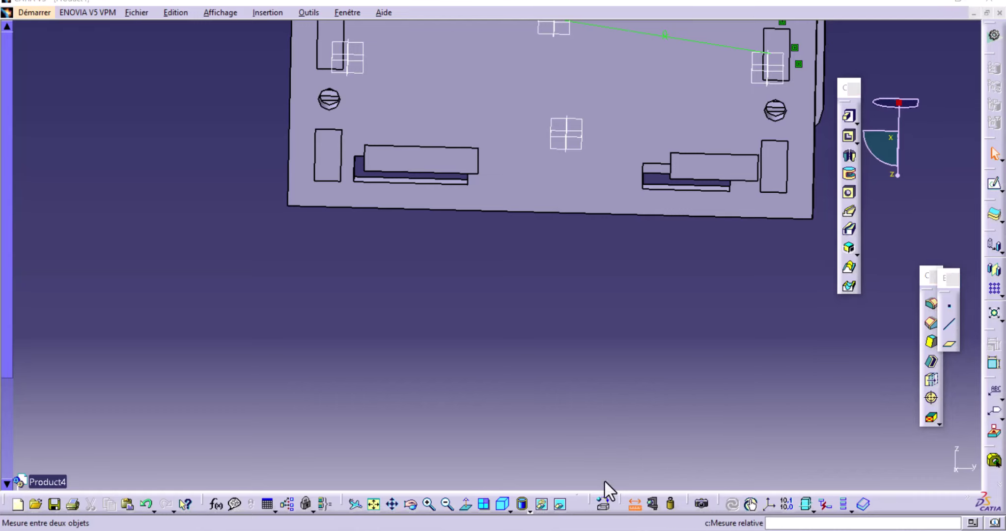
click(670, 163)
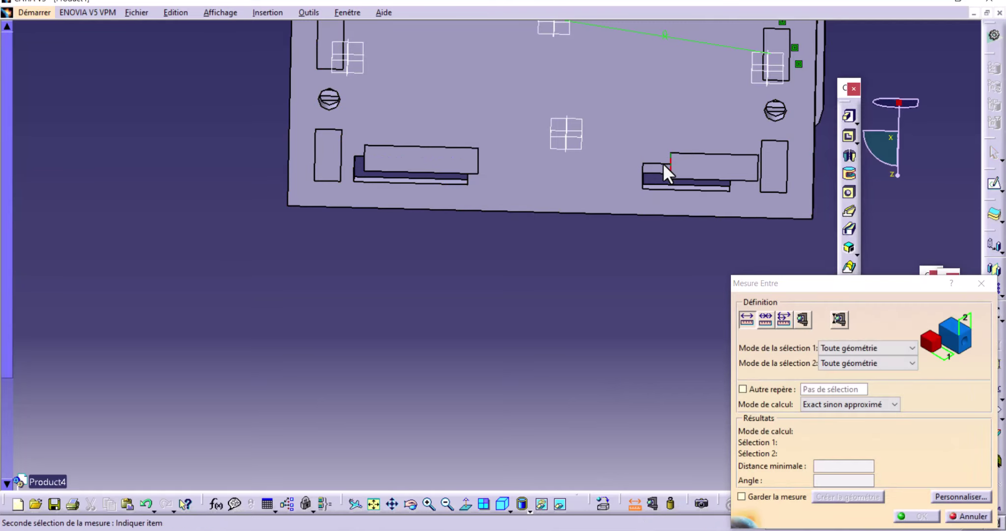
click(478, 157)
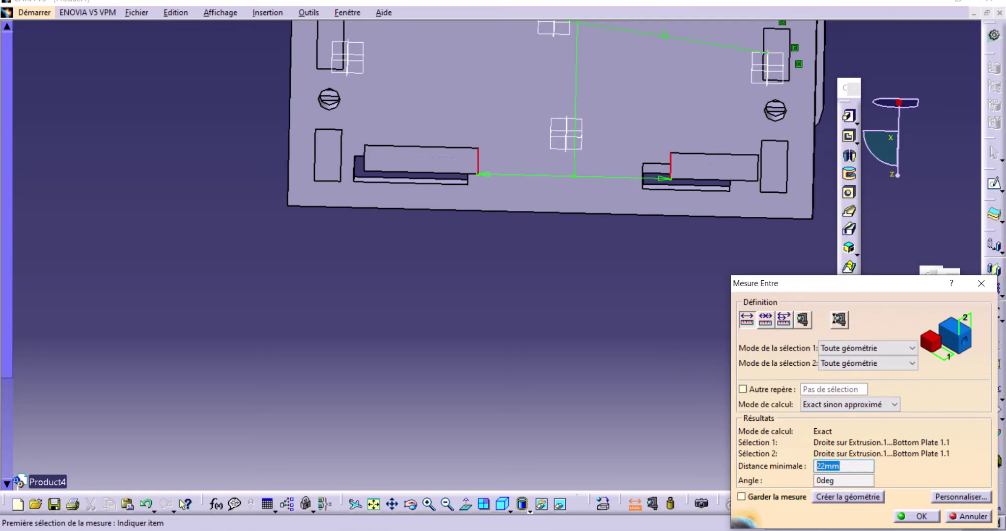
right_click(817, 465)
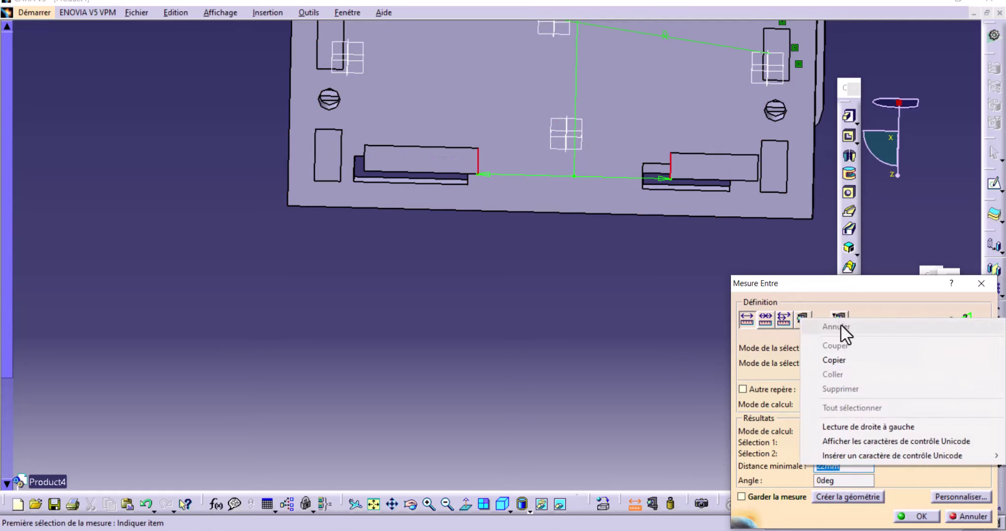
Step: Copy the 22 mm measurement and open the bottom plate pad's sketch Esquisse.1 for editing
click(835, 361)
click(975, 516)
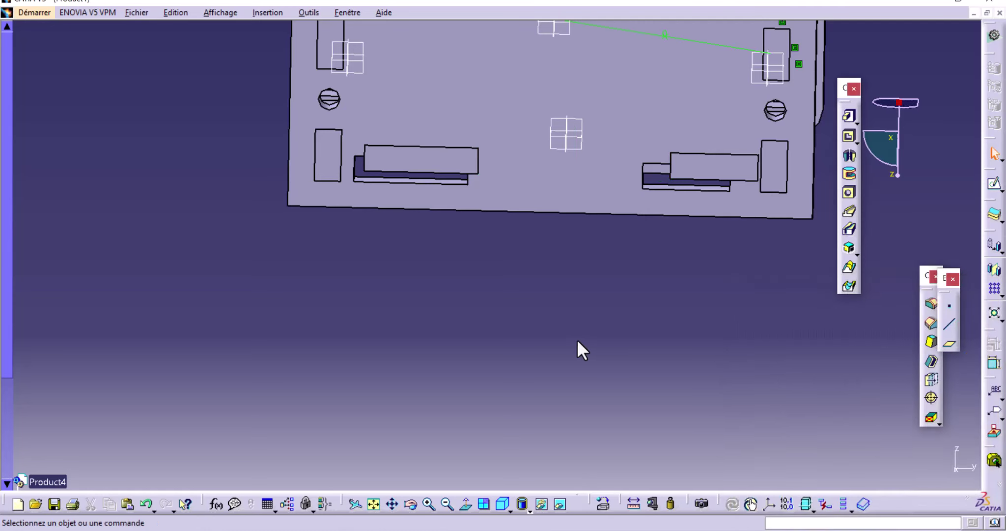
click(377, 179)
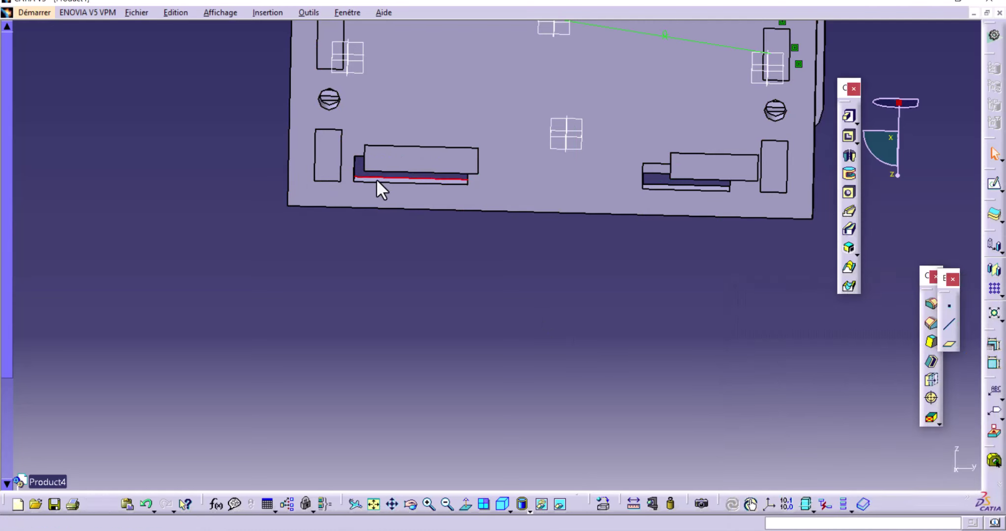
double_click(376, 179)
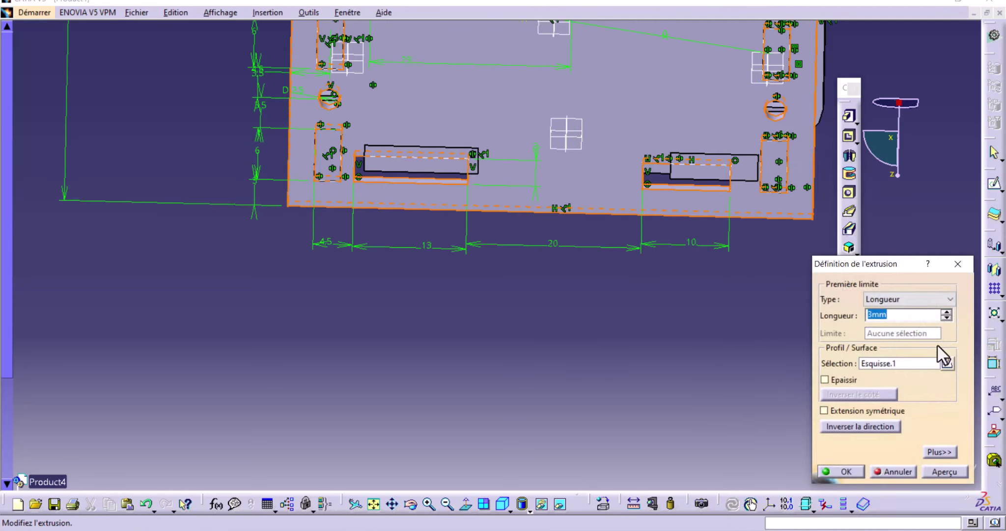
click(947, 362)
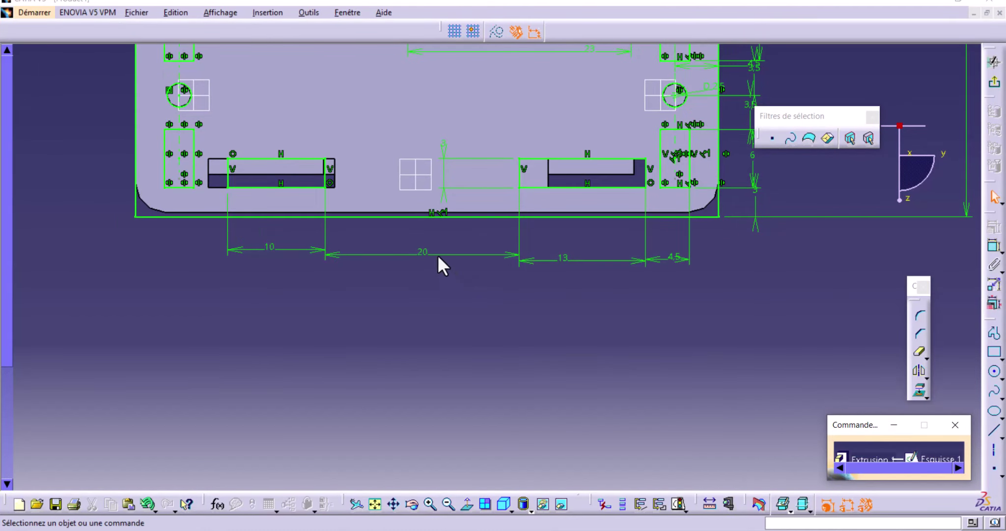
Step: Change the slot spacing dimension from 20 to 22 and rebuild the 3 mm pad
click(433, 255)
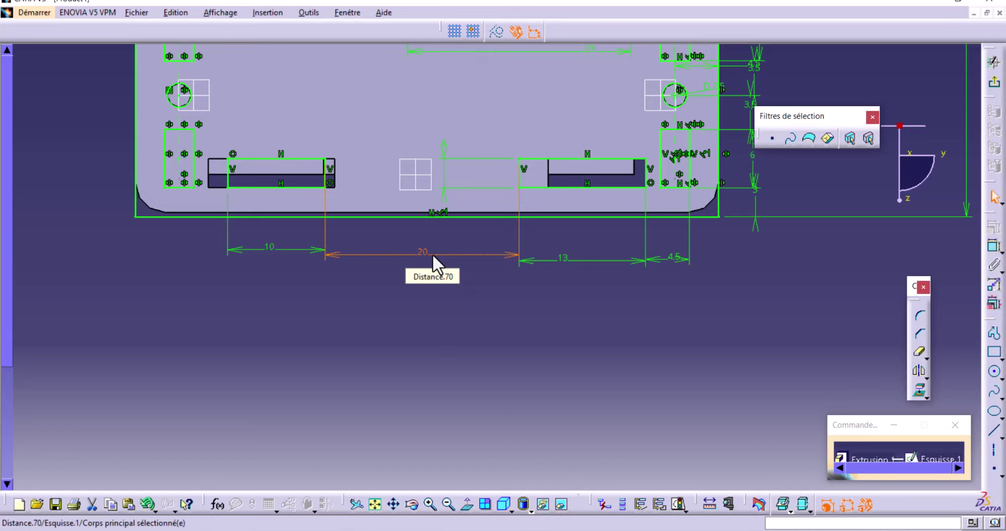
double_click(433, 253)
text(22)
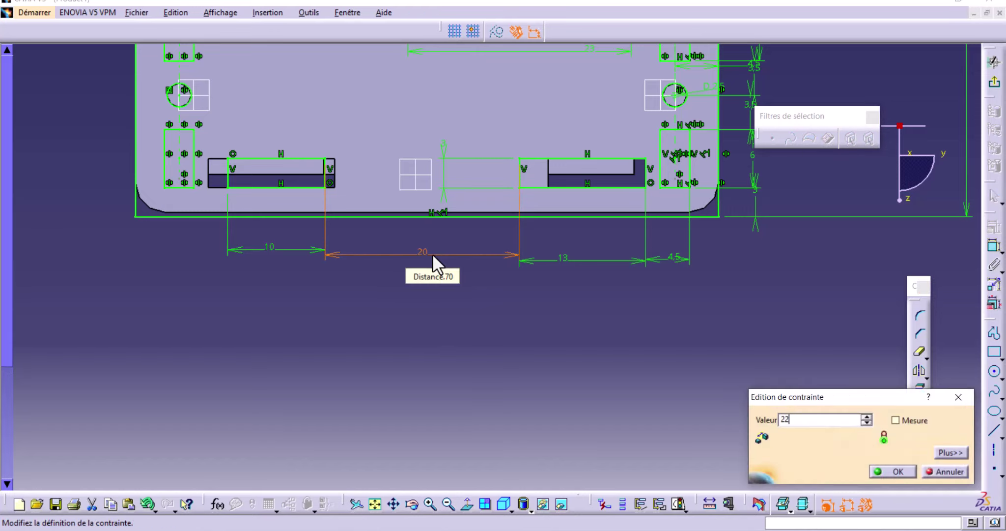
key(Return)
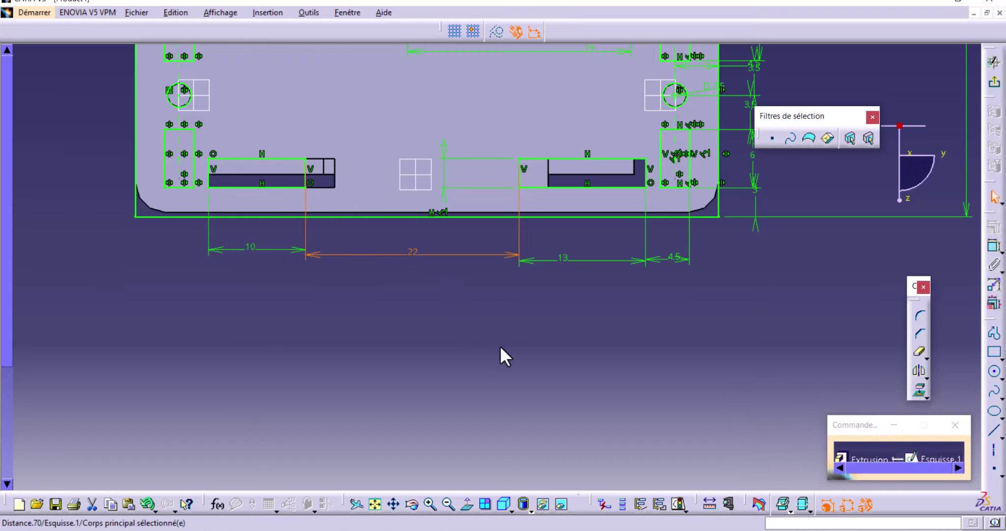
click(724, 327)
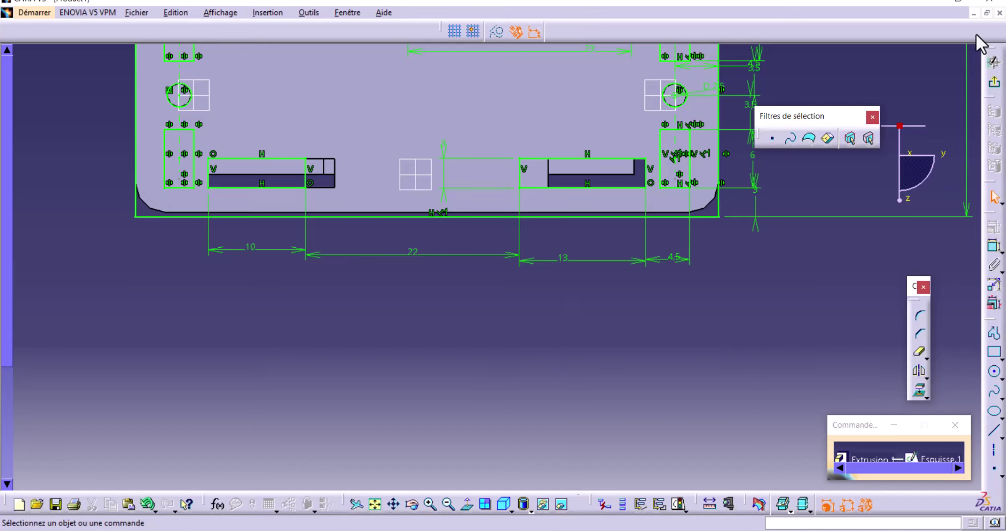
click(988, 82)
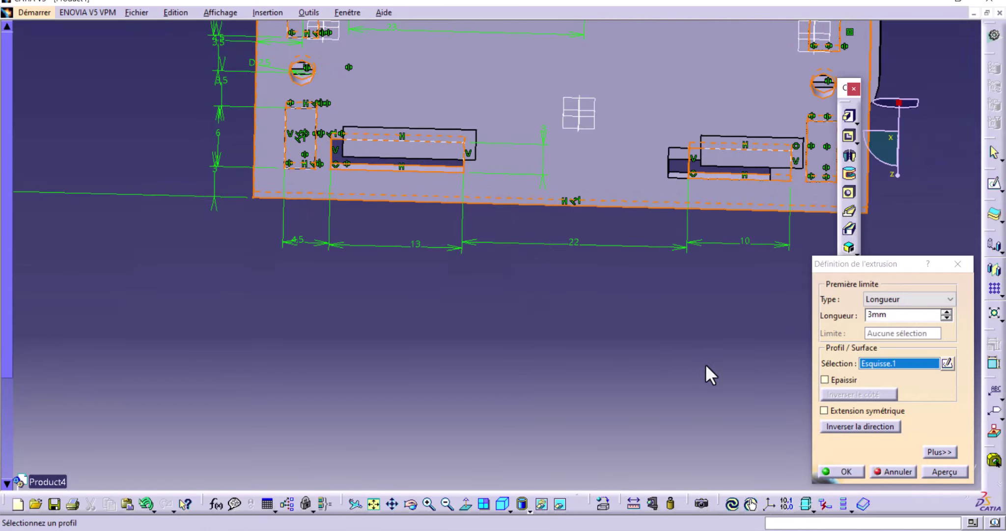
click(841, 470)
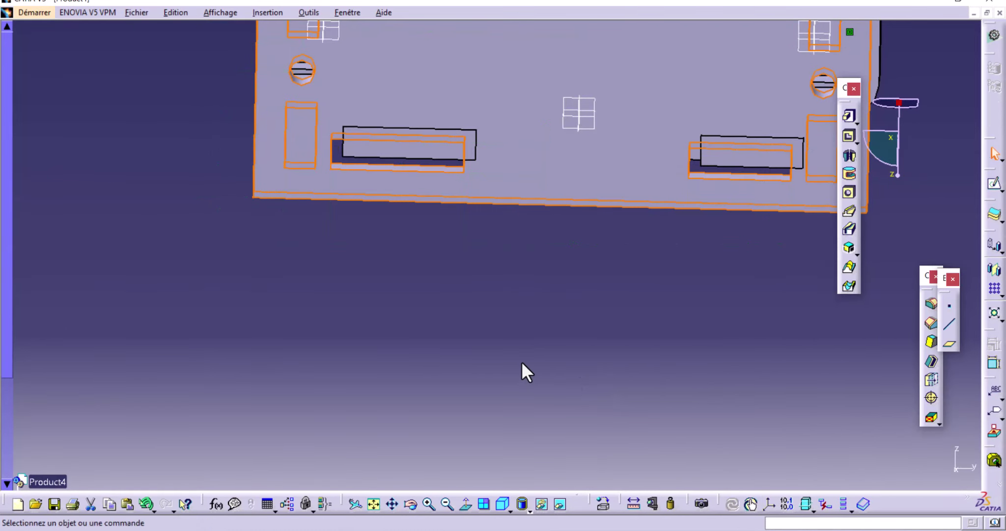
Step: Activate Product4 and add a surface contact between the first pair of slot faces, then update
mouse_move(402, 309)
middle_down()
mouse_move(521, 377)
mouse_move(462, 291)
middle_up()
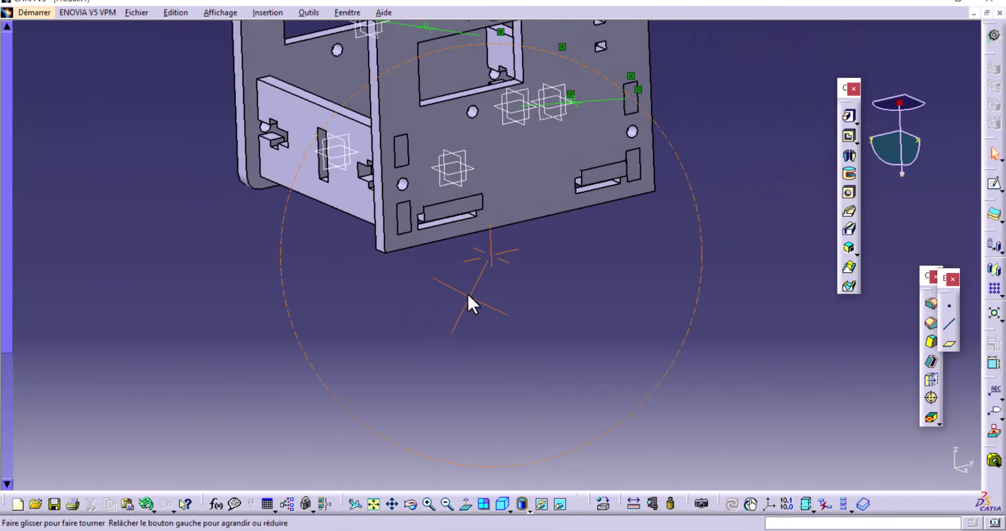
key(F3)
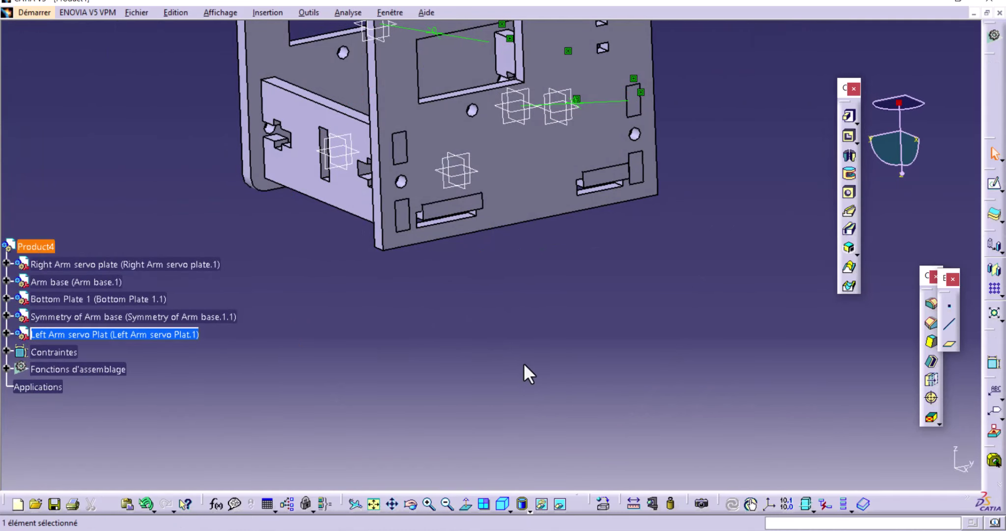
mouse_move(524, 365)
ctrl+middle_down()
mouse_move(547, 343)
mouse_move(560, 277)
mouse_move(512, 322)
ctrl+middle_up()
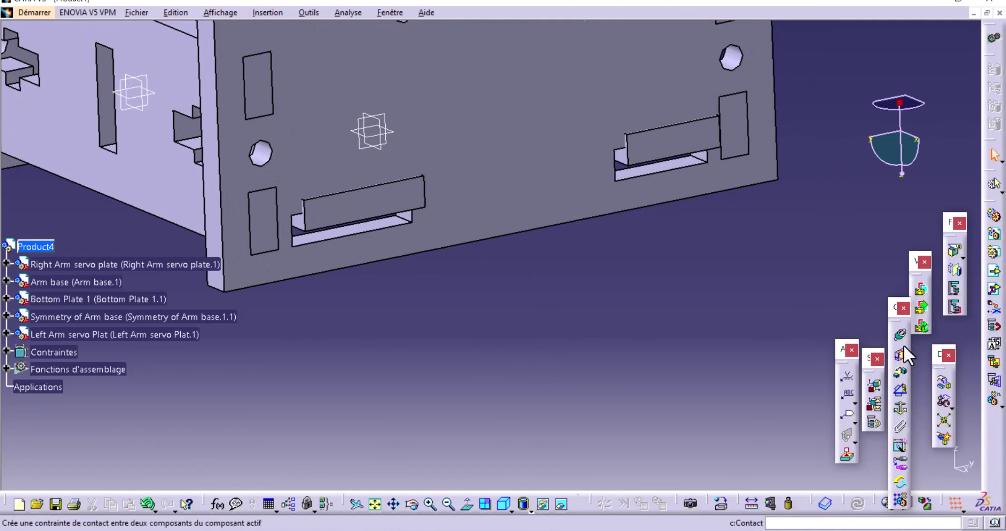
click(902, 361)
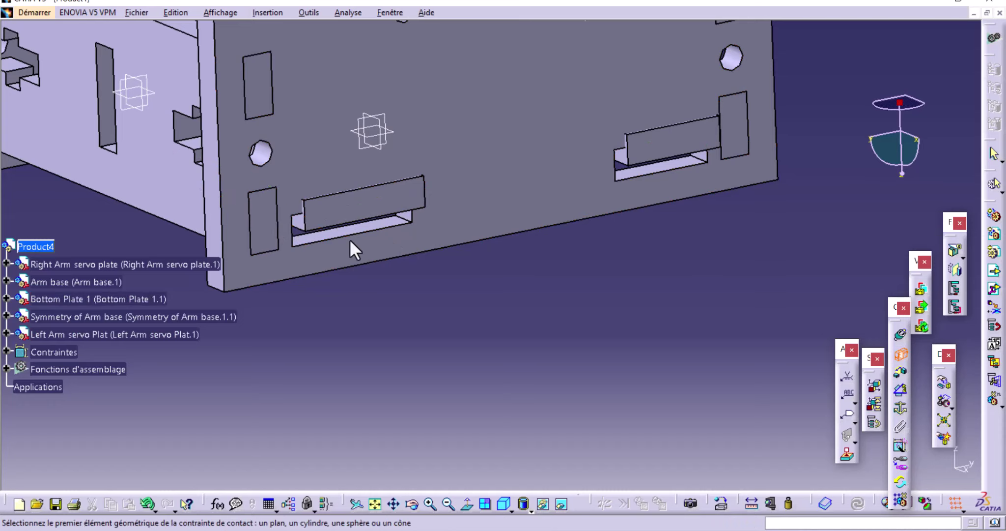
mouse_move(349, 239)
middle_down()
mouse_move(222, 266)
mouse_move(297, 233)
middle_up()
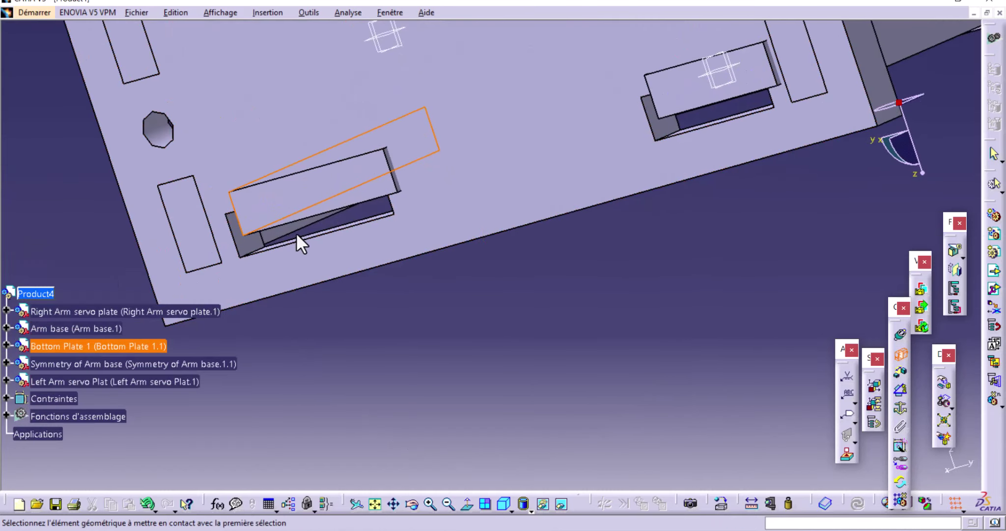
click(250, 244)
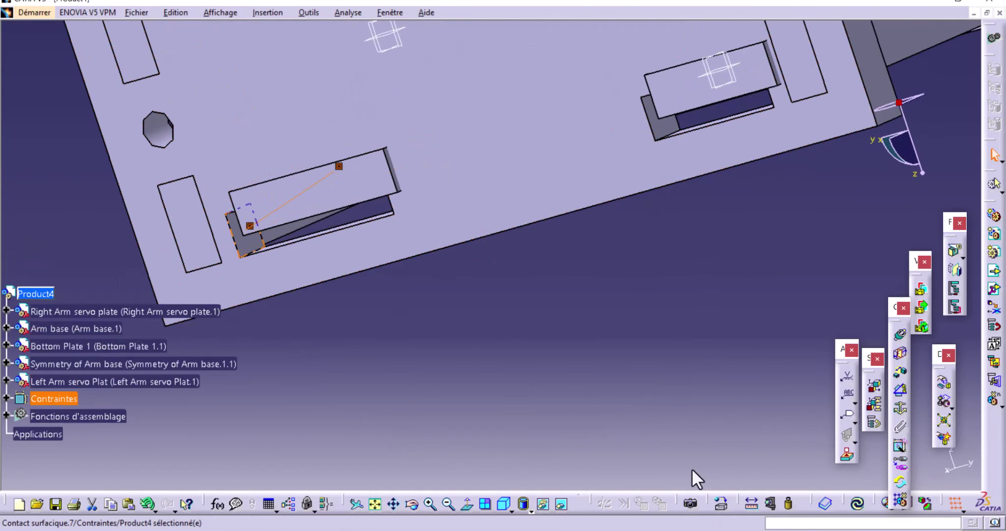
click(858, 503)
Step: Add a second surface contact between the plates and update so the tab seats in its slot
mouse_move(443, 284)
middle_down()
mouse_move(512, 270)
mouse_move(597, 275)
mouse_move(640, 247)
mouse_move(503, 254)
mouse_move(572, 277)
mouse_move(750, 372)
middle_up()
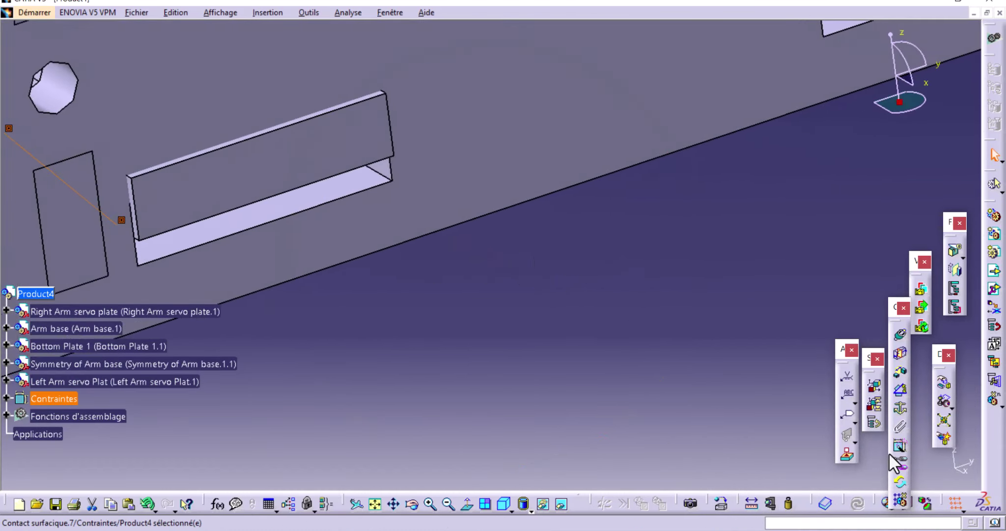
click(900, 353)
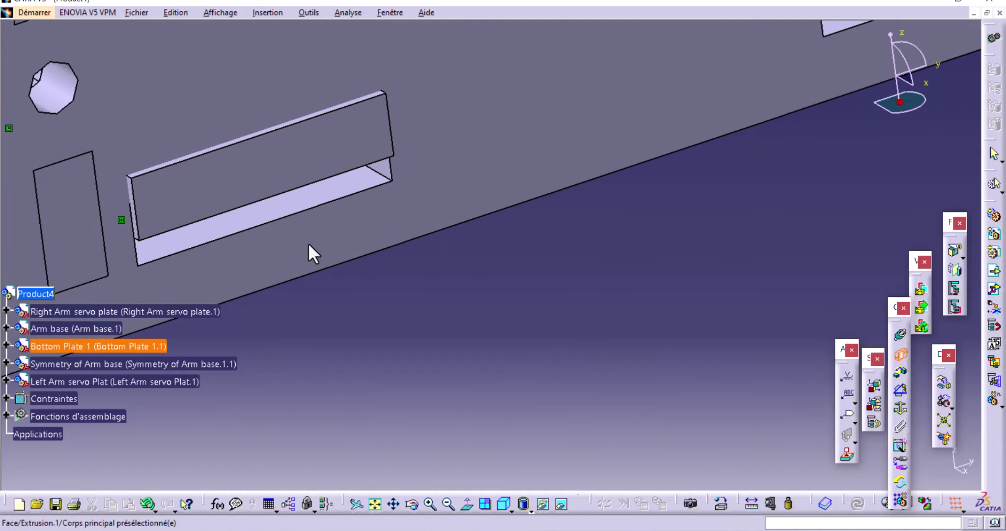
mouse_move(308, 242)
middle_down()
mouse_move(375, 292)
mouse_move(415, 190)
mouse_move(446, 170)
mouse_move(386, 149)
mouse_move(413, 142)
middle_up()
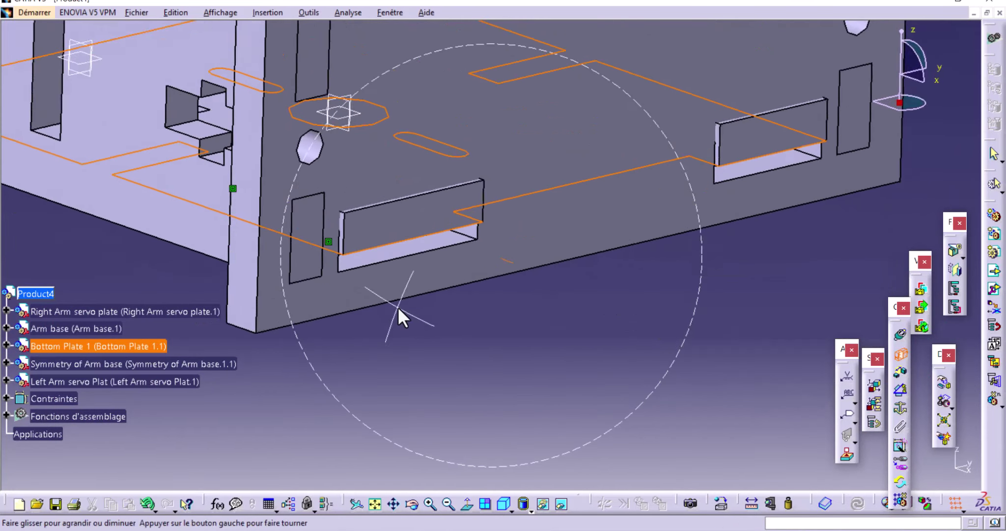
middle_drag(410, 215, 421, 278)
click(368, 246)
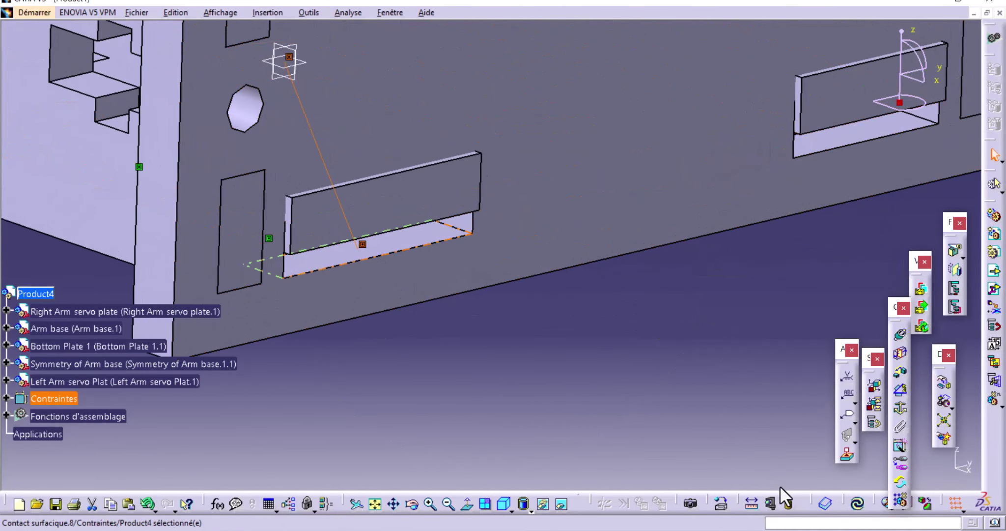
click(858, 503)
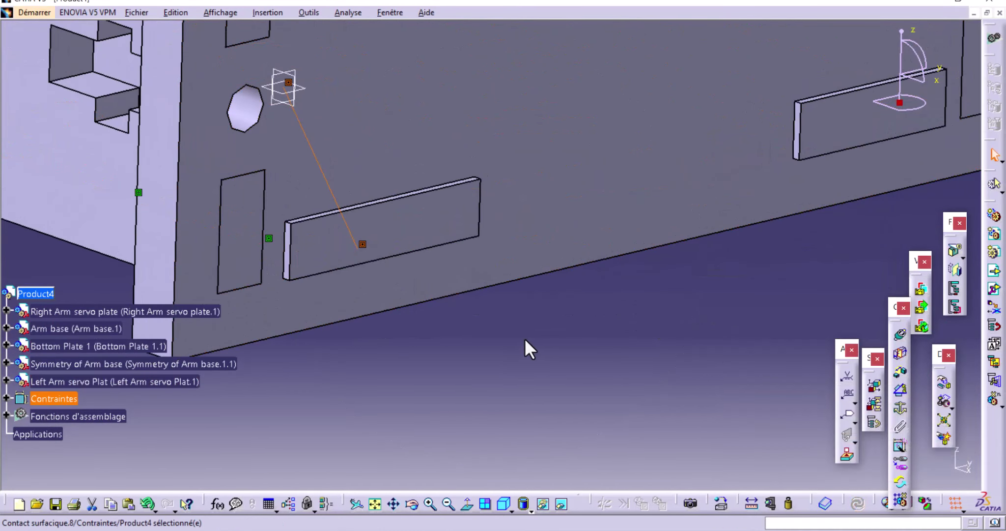
click(504, 339)
middle_drag(504, 338, 509, 355)
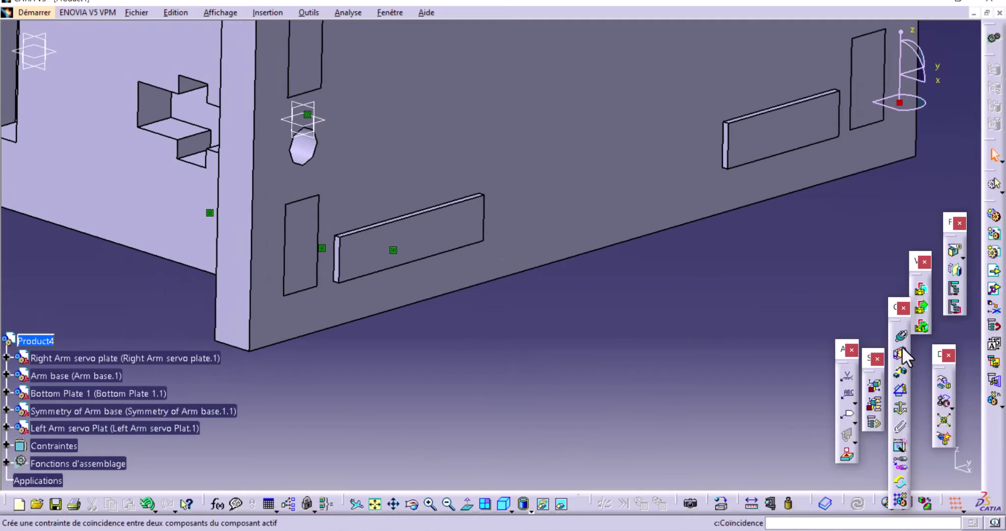
Step: Offset Left Arm servo Plat from Bottom Plate 1 by 0 mm, then view the whole assembly
click(901, 372)
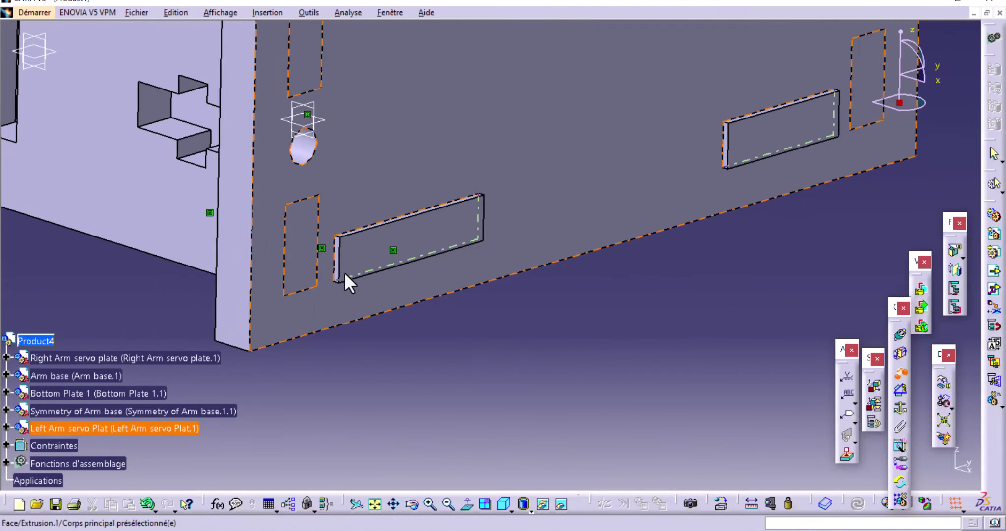
click(384, 230)
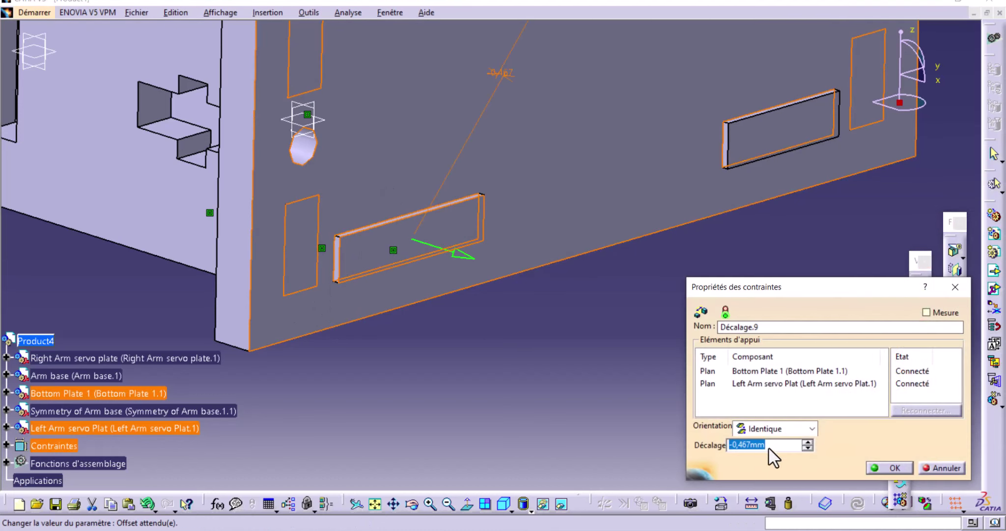
text(0)
click(901, 465)
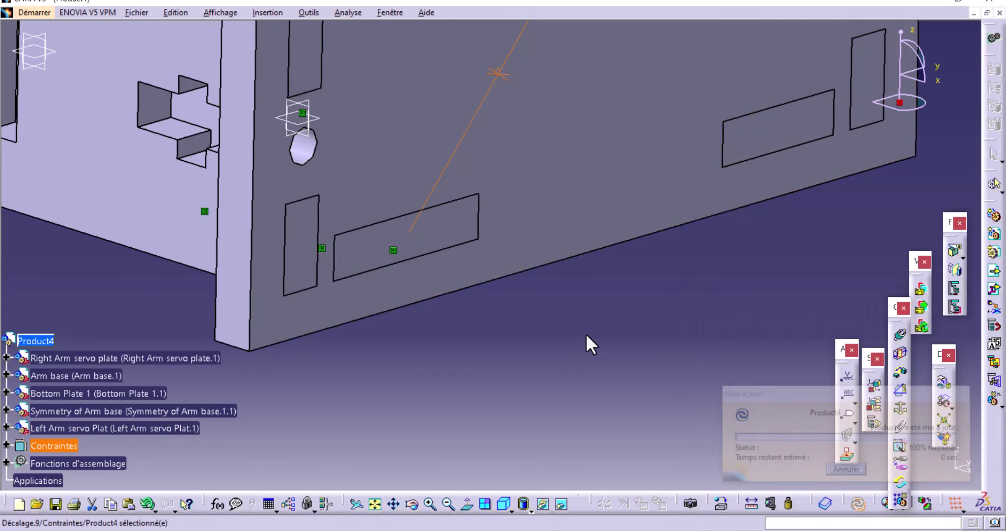
mouse_move(585, 333)
middle_down()
mouse_move(561, 319)
mouse_move(510, 333)
mouse_move(485, 294)
mouse_move(725, 252)
middle_up()
mouse_move(303, 235)
middle_down()
mouse_move(509, 279)
mouse_move(452, 317)
mouse_move(278, 335)
mouse_move(368, 308)
mouse_move(523, 225)
mouse_move(550, 266)
mouse_move(715, 336)
mouse_move(510, 298)
mouse_move(251, 295)
mouse_move(268, 265)
mouse_move(395, 327)
mouse_move(397, 225)
mouse_move(391, 238)
mouse_move(462, 276)
mouse_move(413, 237)
mouse_move(384, 233)
mouse_move(384, 255)
mouse_move(502, 317)
mouse_move(481, 322)
mouse_move(502, 304)
mouse_move(469, 311)
mouse_move(283, 119)
middle_up()
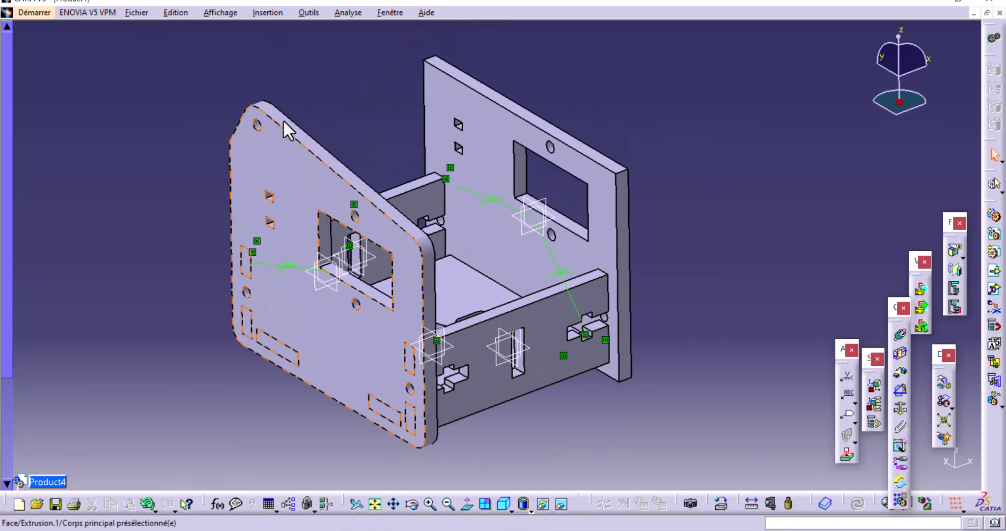
click(130, 13)
click(162, 95)
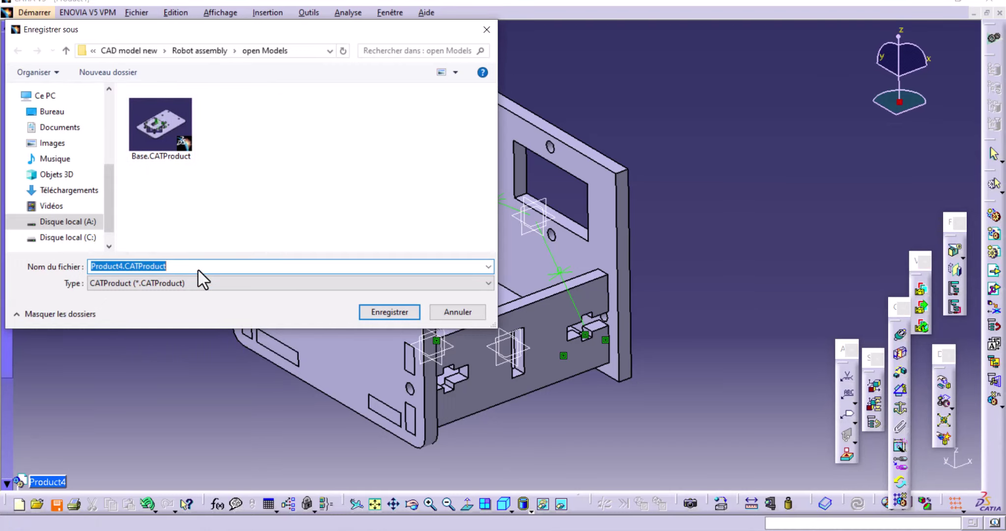
key(BackSpace)
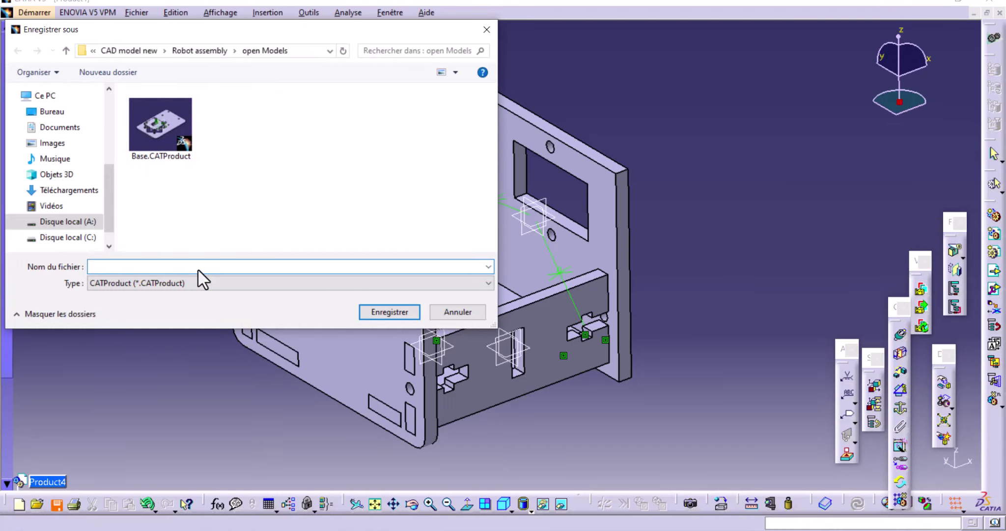
click(491, 26)
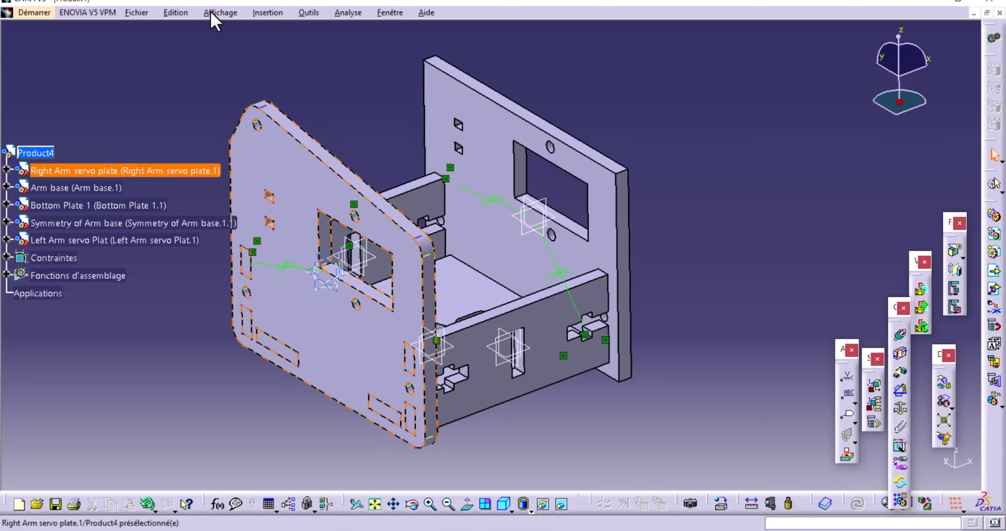
Step: Save the assembly under the name 'Arm artic', also saving its linked part documents
click(261, 13)
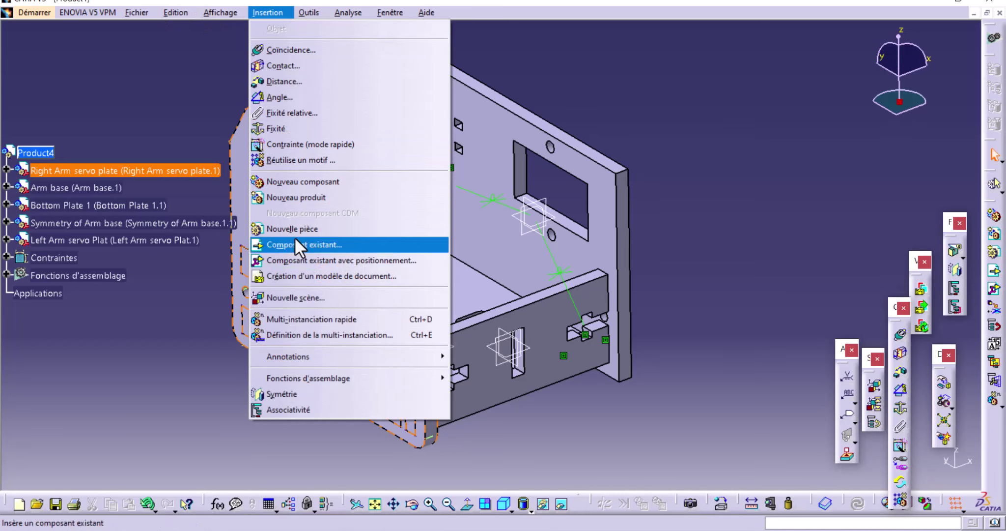
click(173, 96)
click(131, 13)
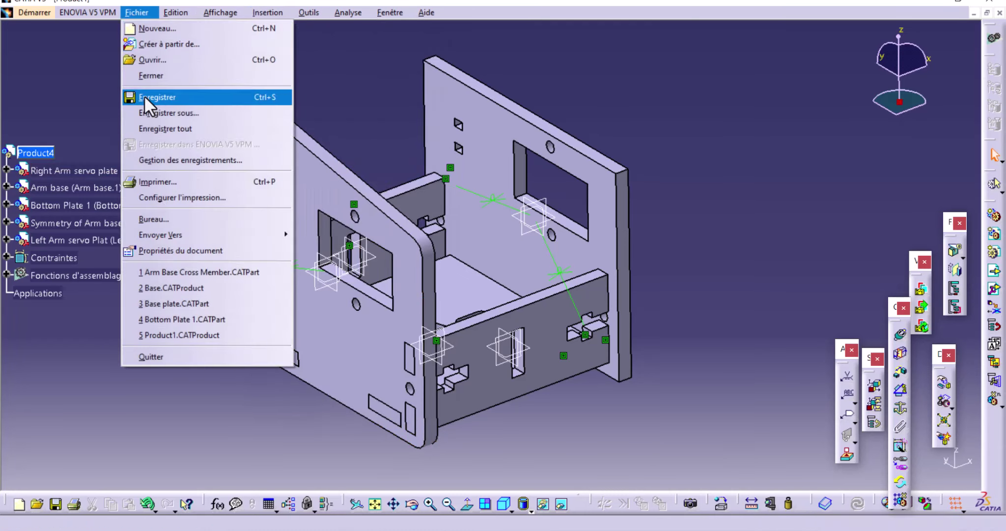
click(159, 112)
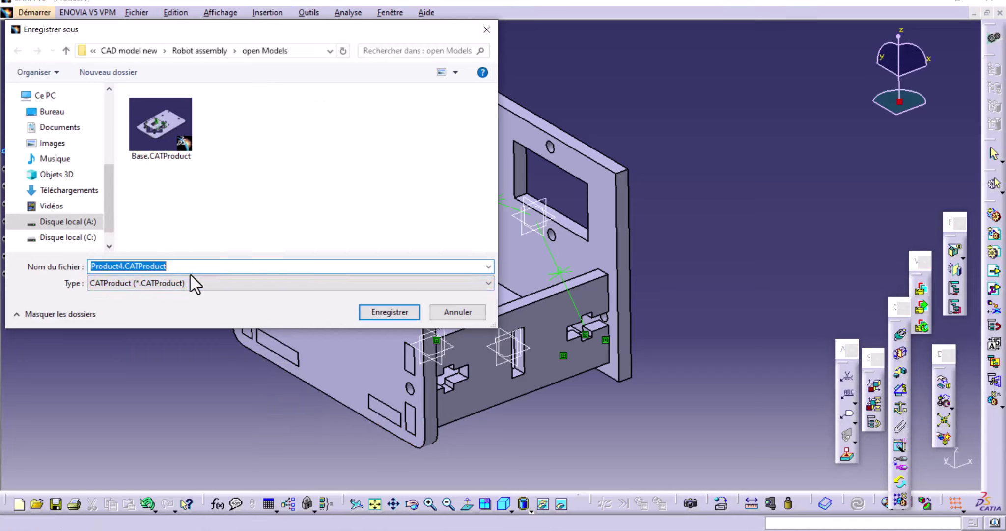
key(BackSpace)
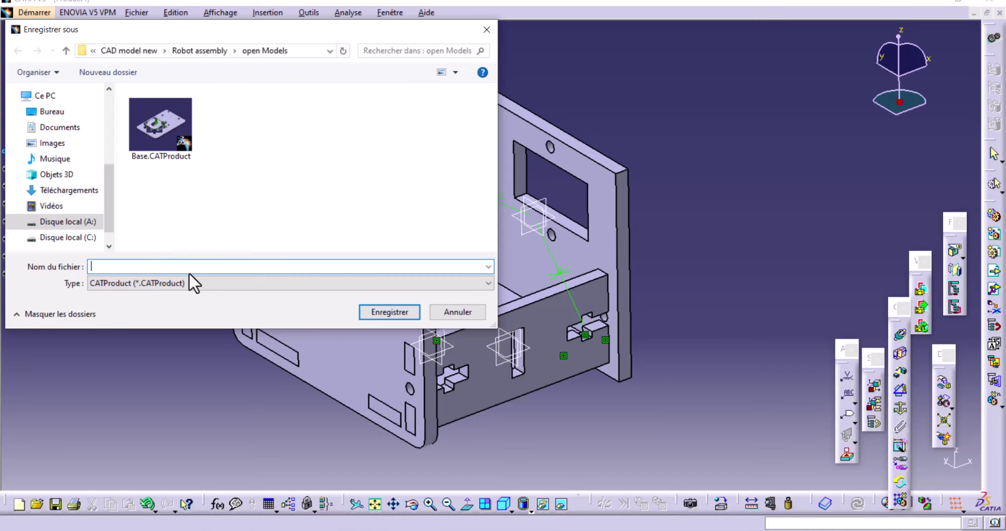
text(arm)
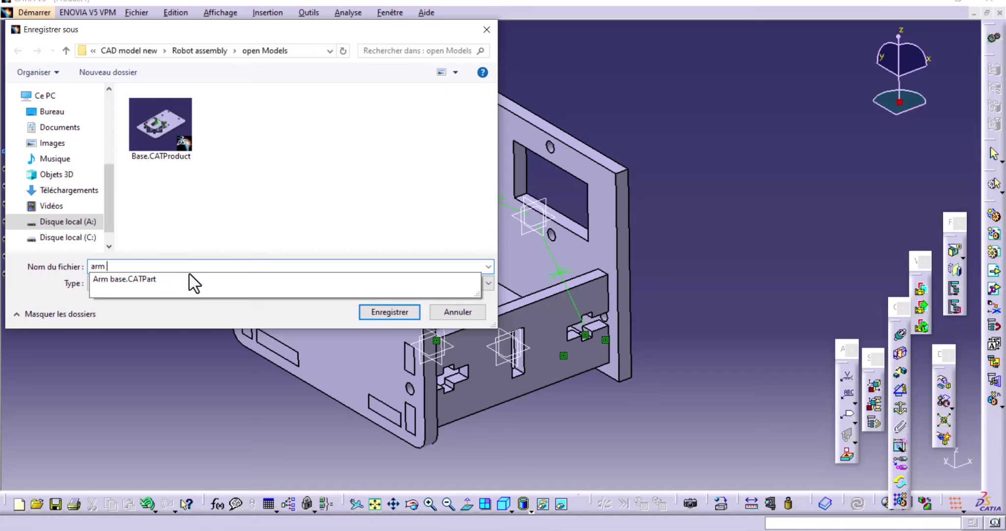
text( artic)
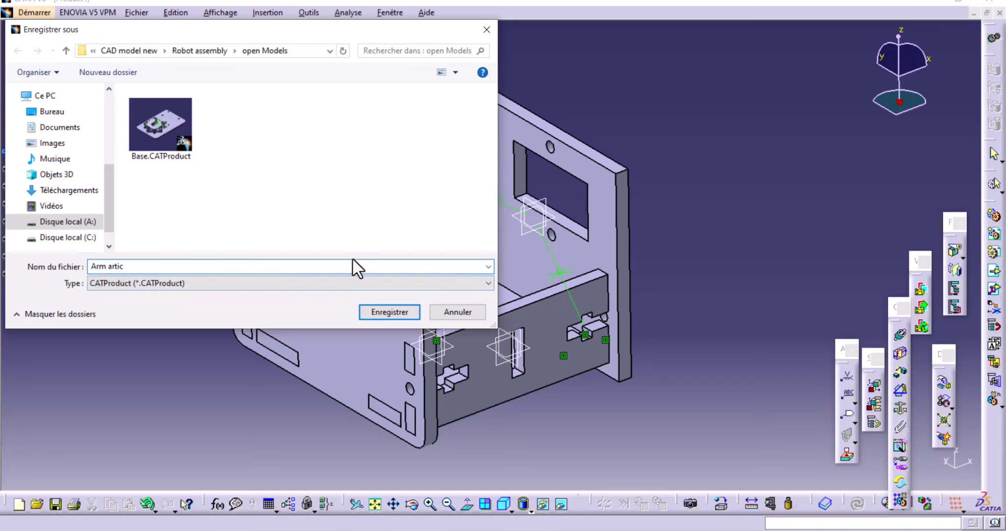
click(398, 311)
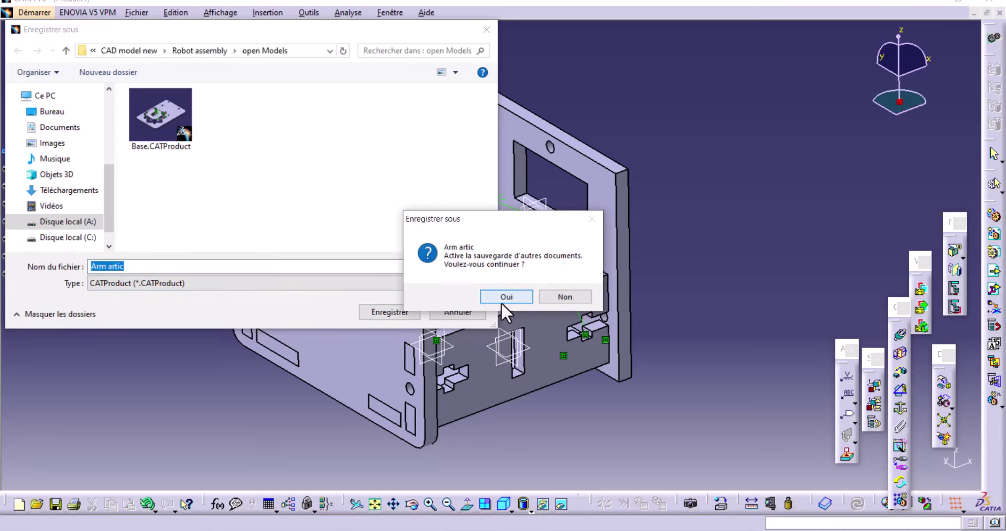
click(501, 300)
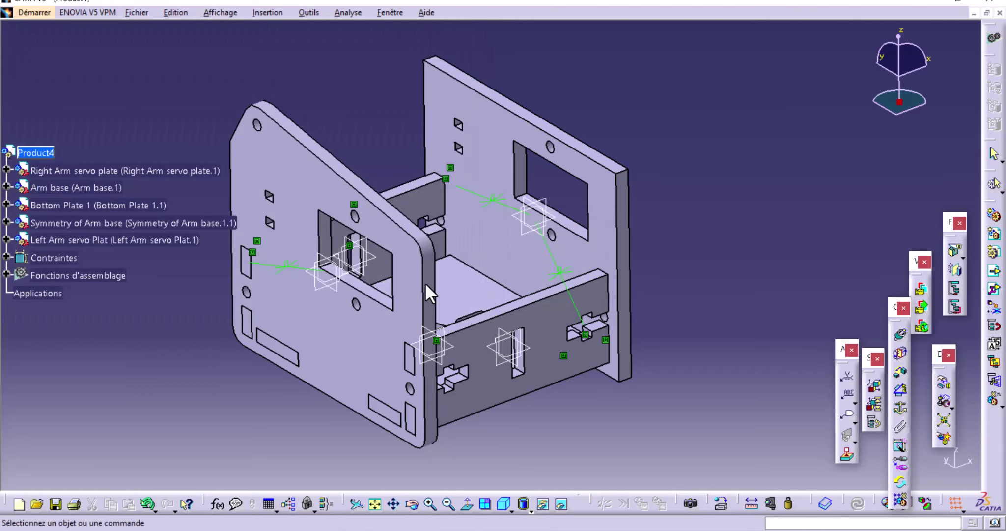
Step: Insert the existing part Left Arm Mountable.CATPart as a component of Product4
mouse_move(344, 100)
middle_down()
mouse_move(376, 144)
mouse_move(410, 151)
mouse_move(376, 158)
middle_up()
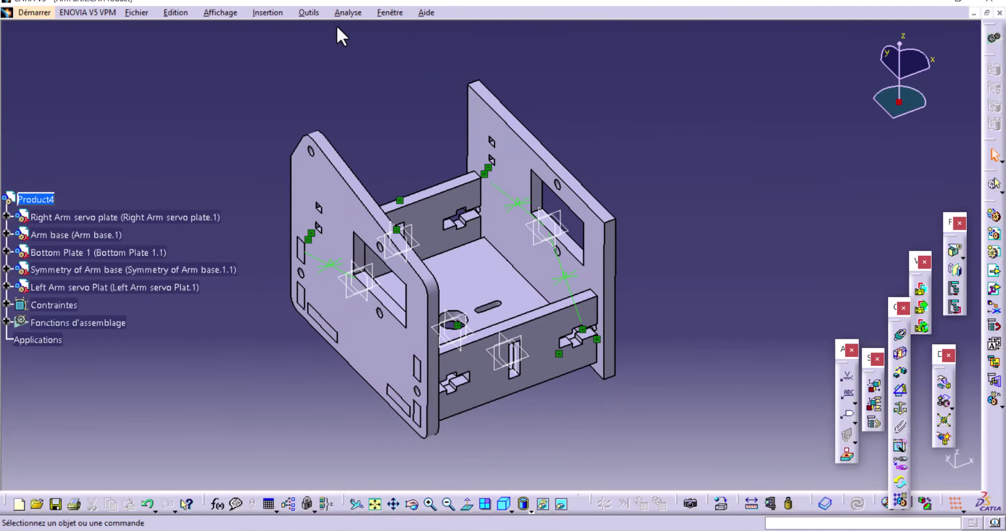
click(270, 11)
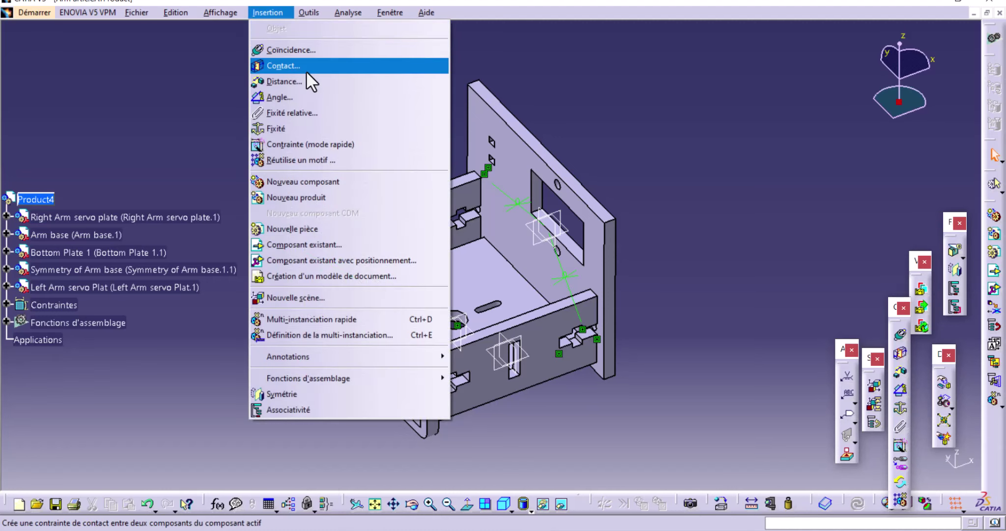
click(308, 245)
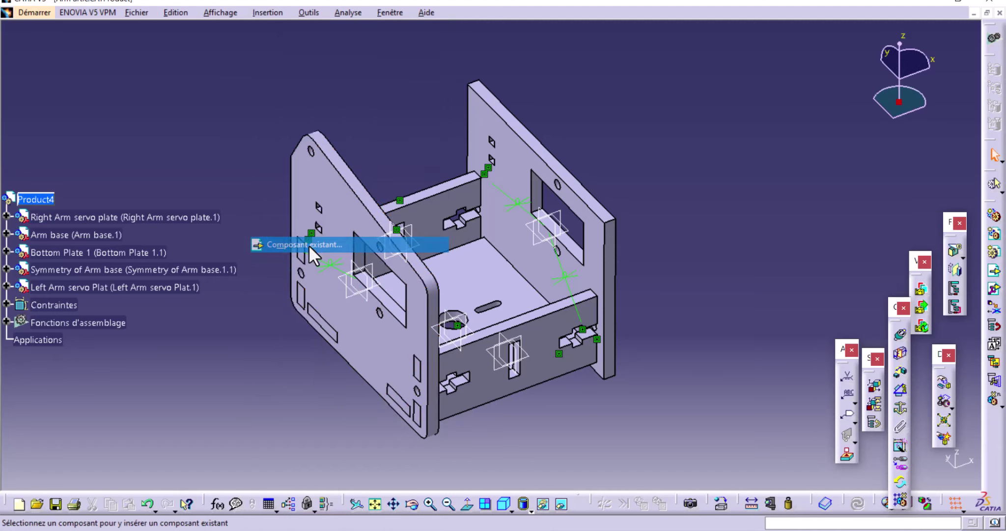
click(53, 197)
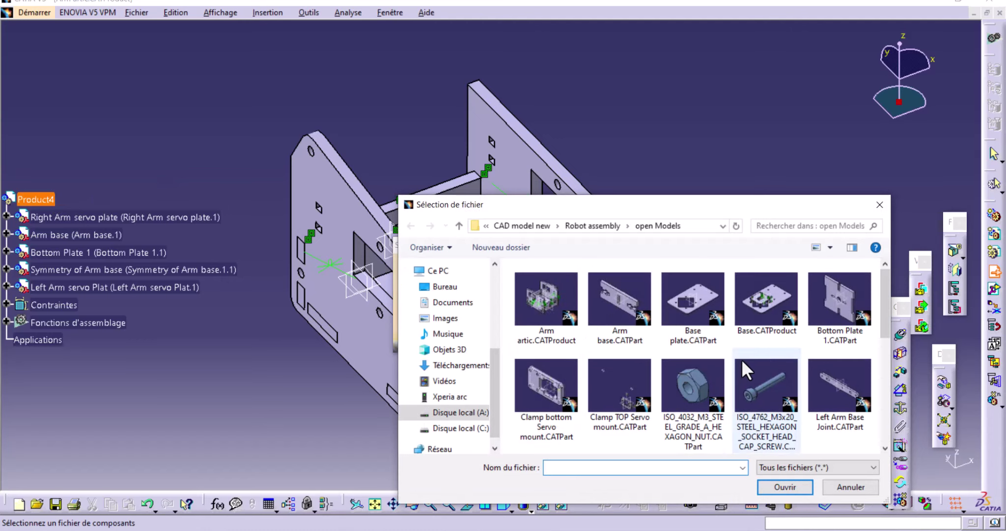
scroll(770, 405, down, 3)
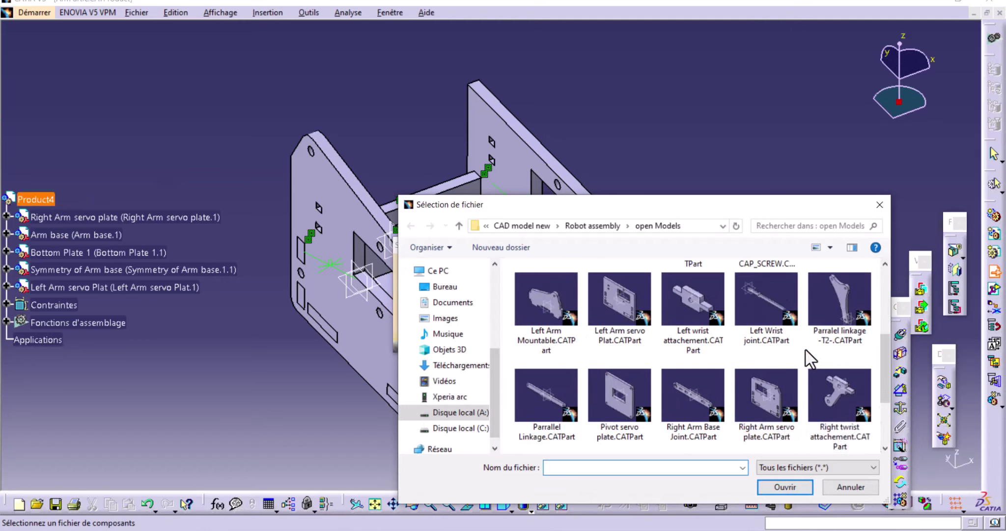
scroll(794, 370, down, 2)
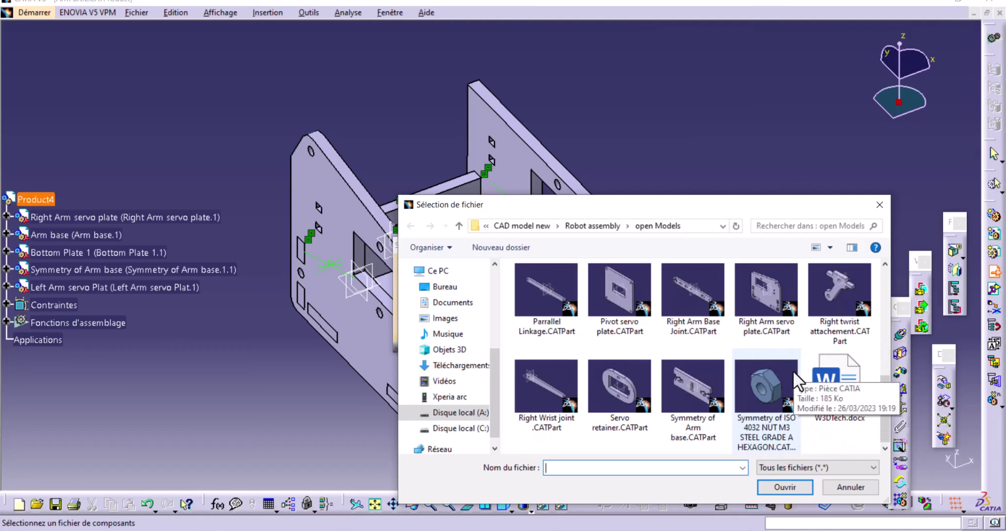
scroll(792, 375, up, 2)
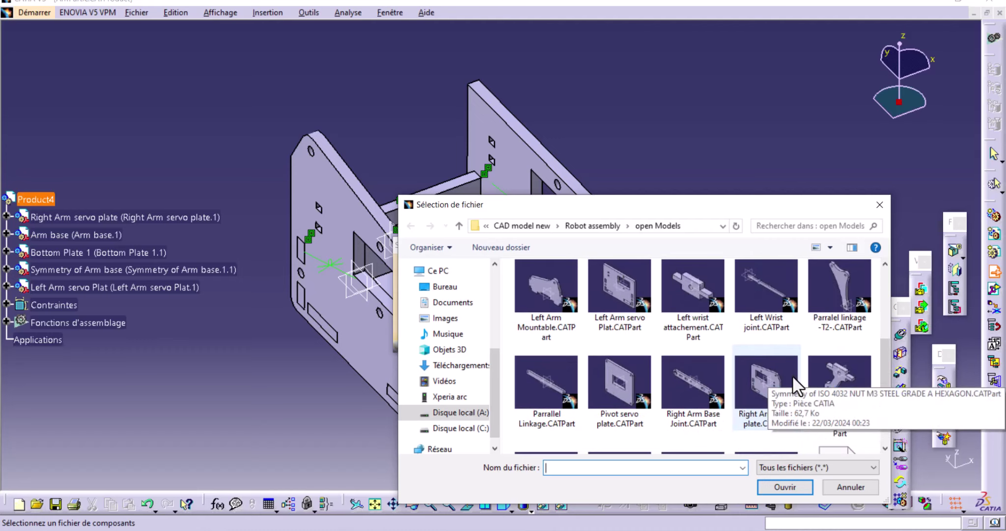
click(533, 287)
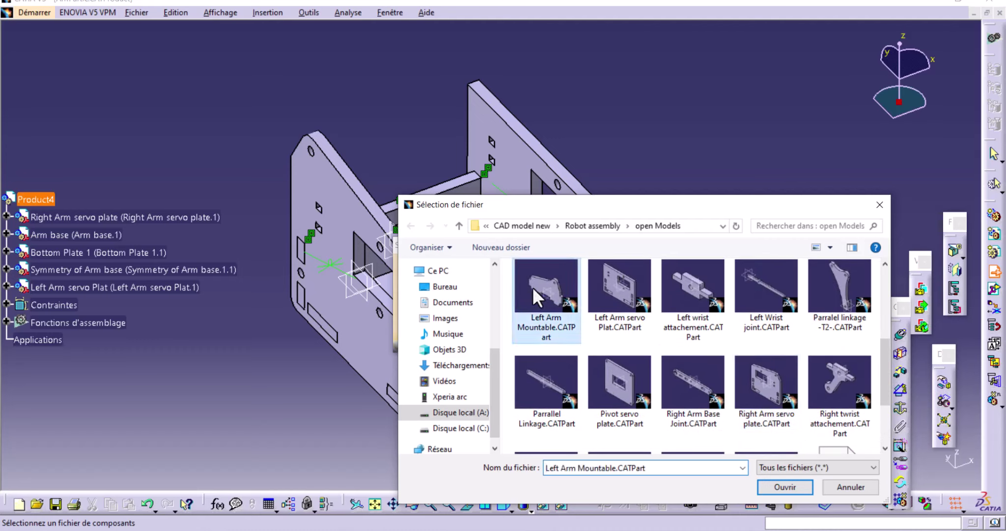
click(794, 487)
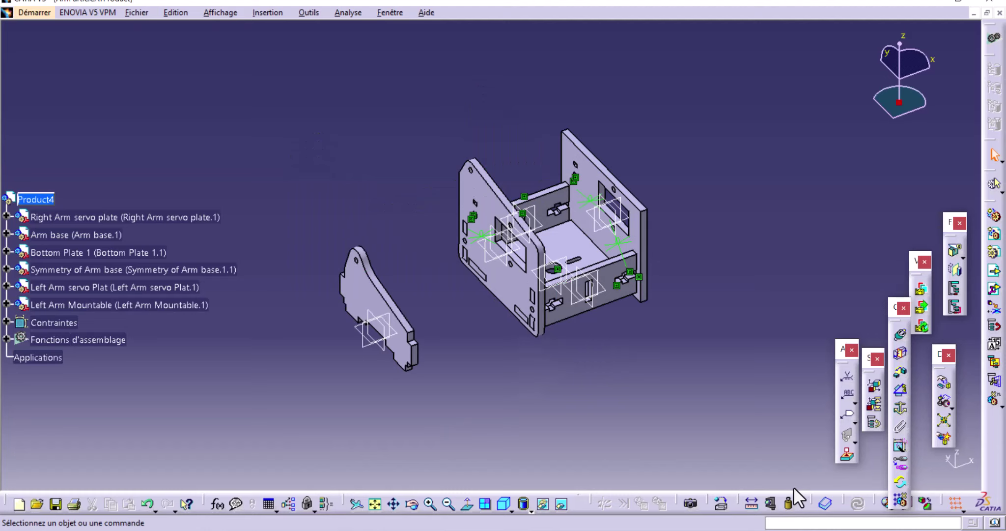
Step: Use the compass to turn Left Arm Mountable so it faces the arm base
mouse_move(442, 373)
middle_down()
mouse_move(506, 368)
mouse_move(532, 342)
mouse_move(472, 353)
mouse_move(485, 363)
mouse_move(460, 360)
middle_up()
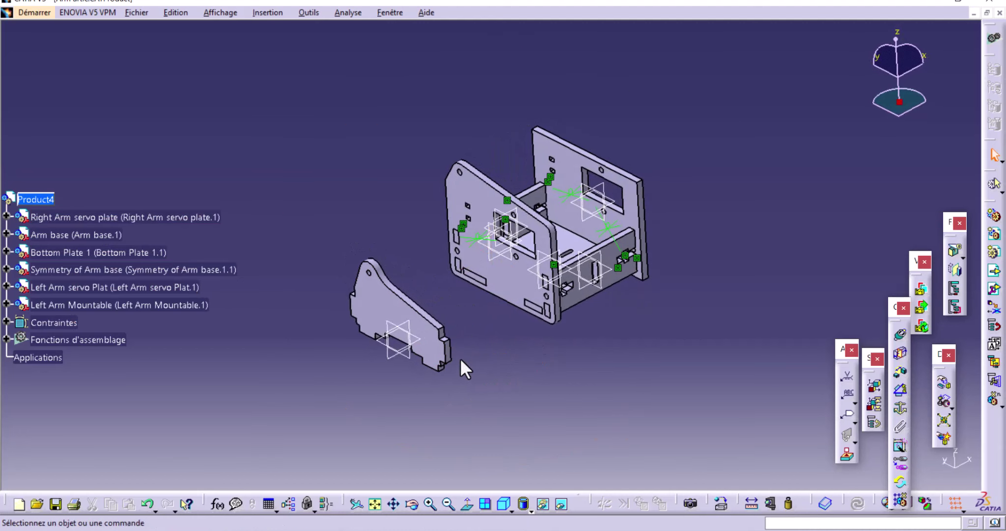
mouse_move(901, 101)
mouse_down()
mouse_move(384, 312)
mouse_move(432, 330)
mouse_move(479, 284)
mouse_move(435, 304)
mouse_up()
click(457, 327)
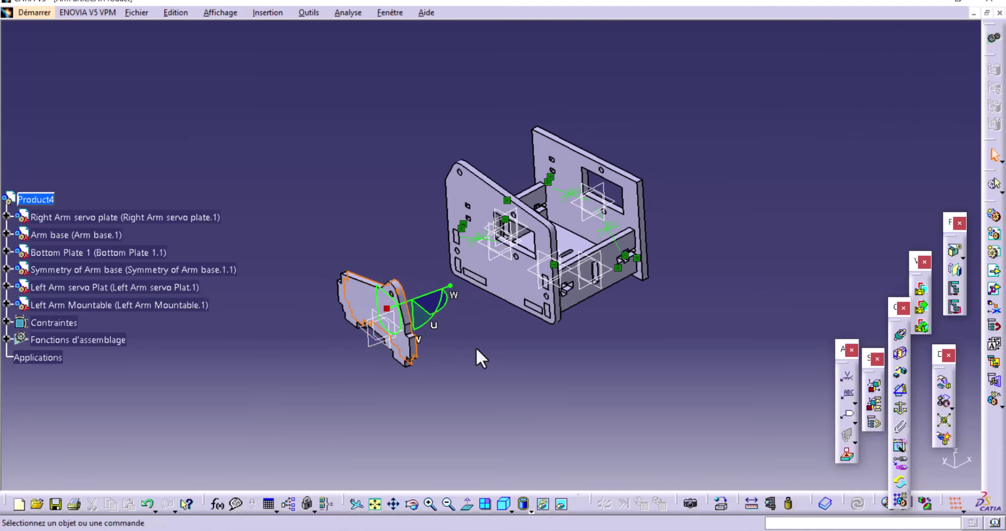
middle_drag(518, 389, 486, 371)
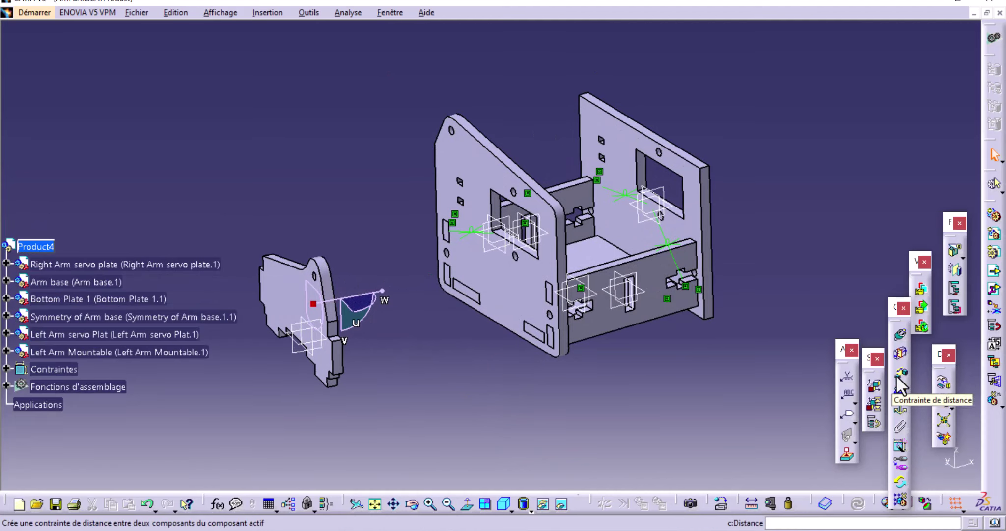
Step: Create a contact constraint between a Left Arm Mountable face and the frame, then inspect it
click(898, 356)
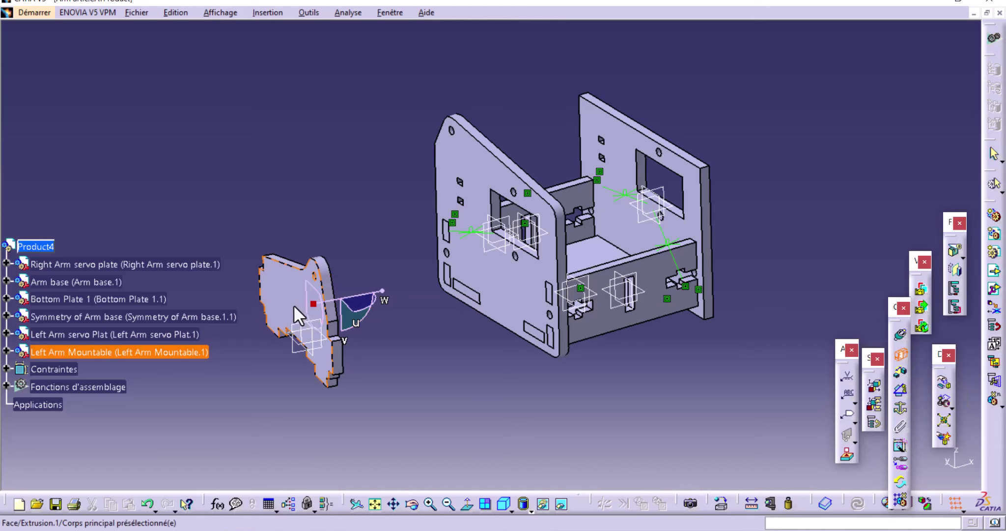
mouse_move(641, 351)
middle_down()
mouse_move(459, 337)
mouse_move(510, 330)
mouse_move(474, 329)
mouse_move(554, 231)
middle_up()
click(554, 231)
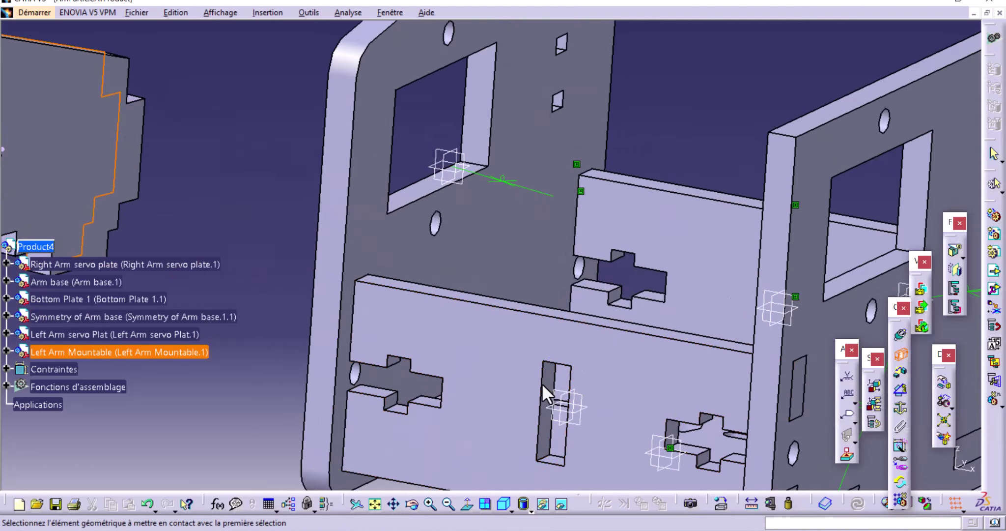
click(549, 384)
mouse_move(390, 276)
middle_down()
mouse_move(439, 364)
mouse_move(567, 368)
mouse_move(584, 358)
mouse_move(585, 287)
mouse_move(631, 235)
mouse_move(567, 394)
mouse_move(512, 331)
mouse_move(545, 280)
mouse_move(523, 278)
mouse_move(710, 295)
mouse_move(478, 278)
middle_up()
click(253, 302)
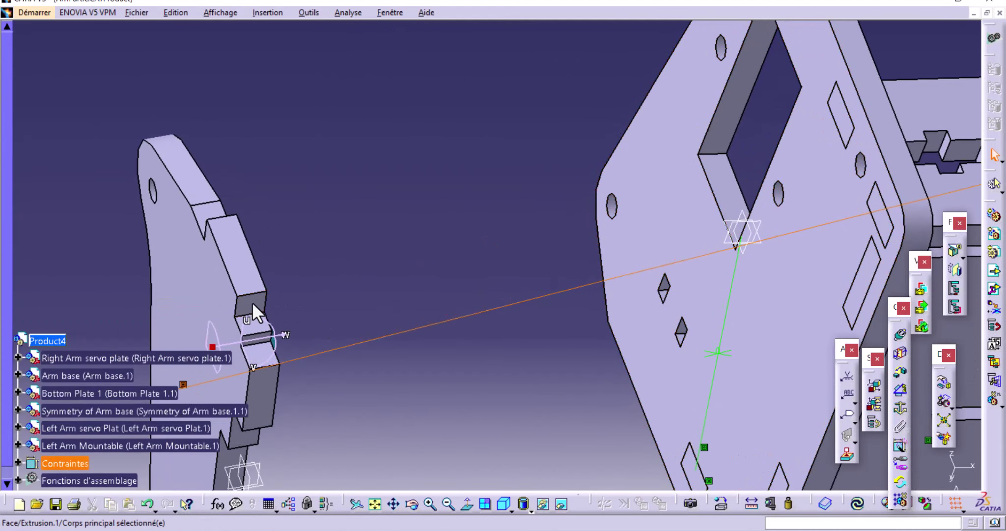
mouse_move(432, 231)
middle_down()
mouse_move(451, 221)
mouse_move(738, 252)
middle_up()
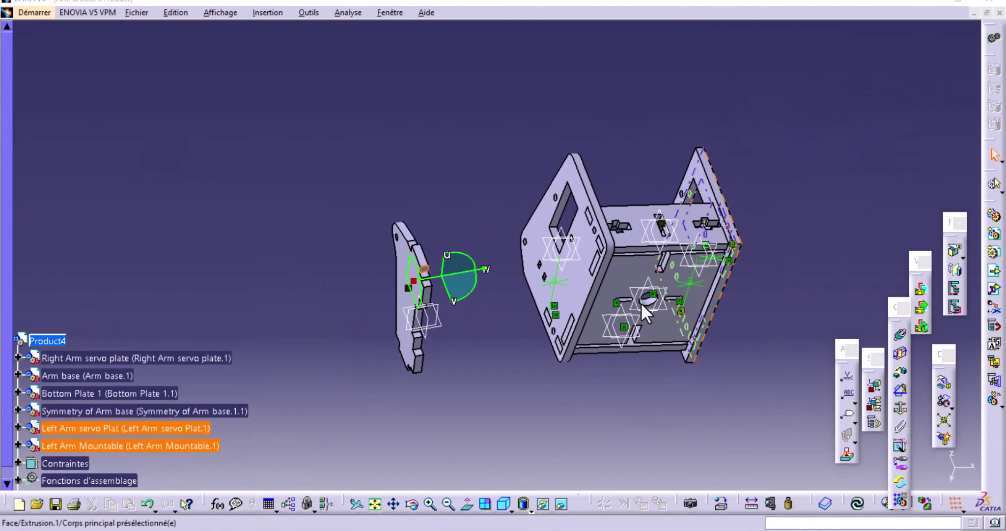
mouse_move(614, 275)
middle_down()
mouse_move(590, 407)
mouse_move(663, 384)
mouse_move(630, 375)
mouse_move(638, 355)
mouse_move(432, 401)
mouse_move(345, 336)
mouse_move(224, 317)
middle_up()
mouse_move(544, 274)
middle_down()
mouse_move(538, 321)
mouse_move(591, 203)
mouse_move(626, 191)
middle_up()
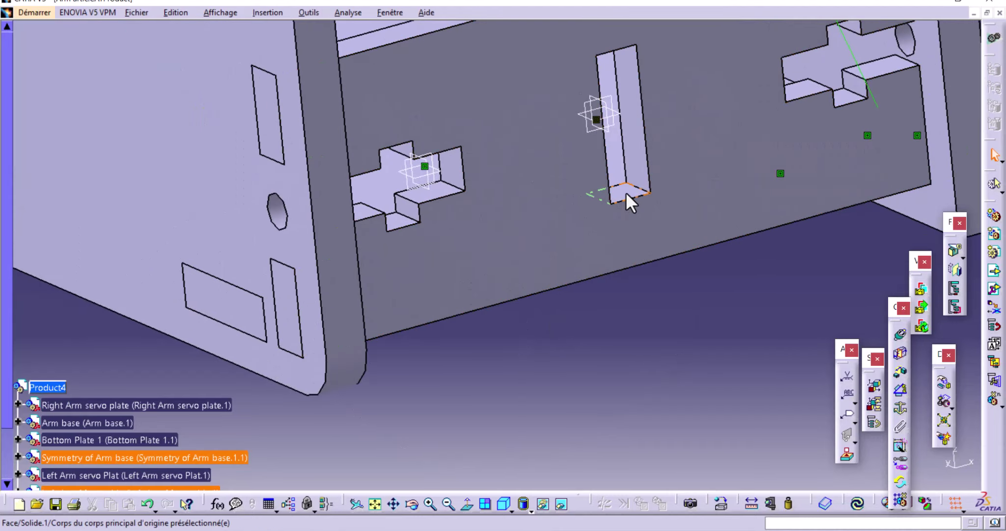
ctrl+middle_drag(622, 331, 625, 412)
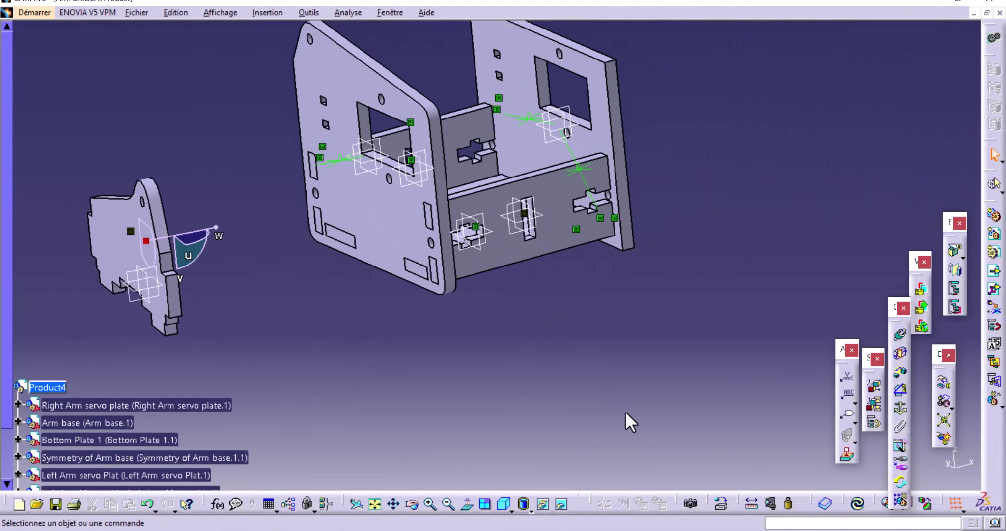
Step: Add a surface contact between the Left Arm Mountable step face and the cross member slot, then update
click(894, 354)
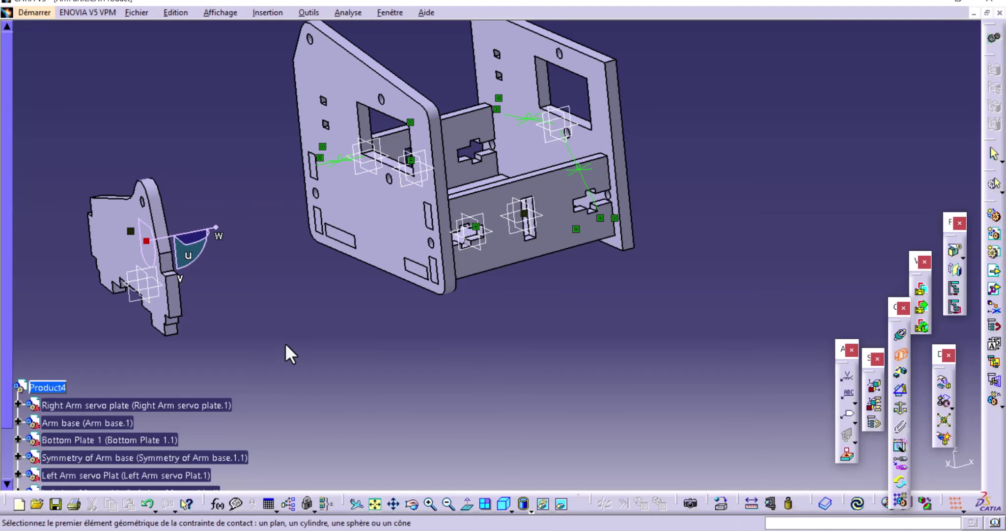
mouse_move(284, 343)
ctrl+middle_down()
mouse_move(422, 374)
mouse_move(422, 339)
mouse_move(502, 203)
ctrl+middle_up()
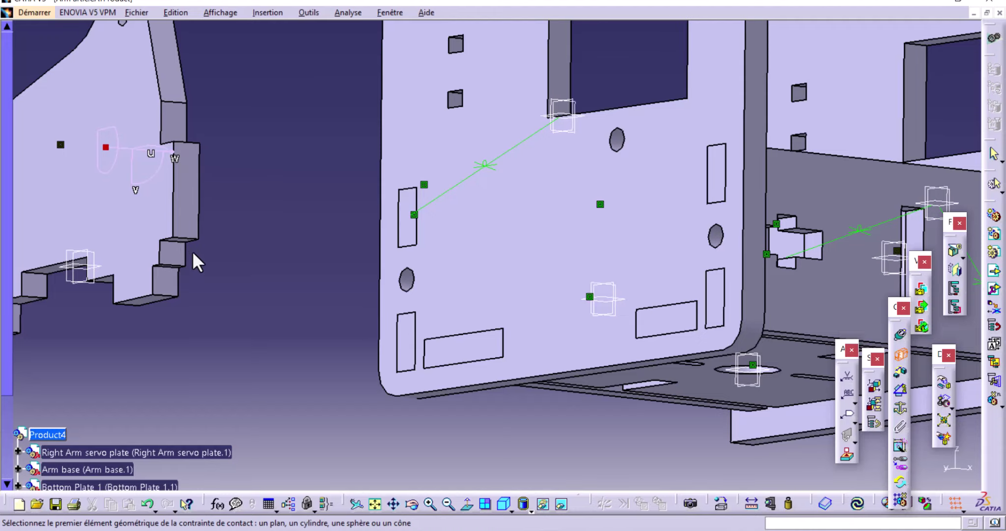
mouse_move(192, 250)
middle_down()
mouse_move(362, 324)
mouse_move(384, 268)
middle_up()
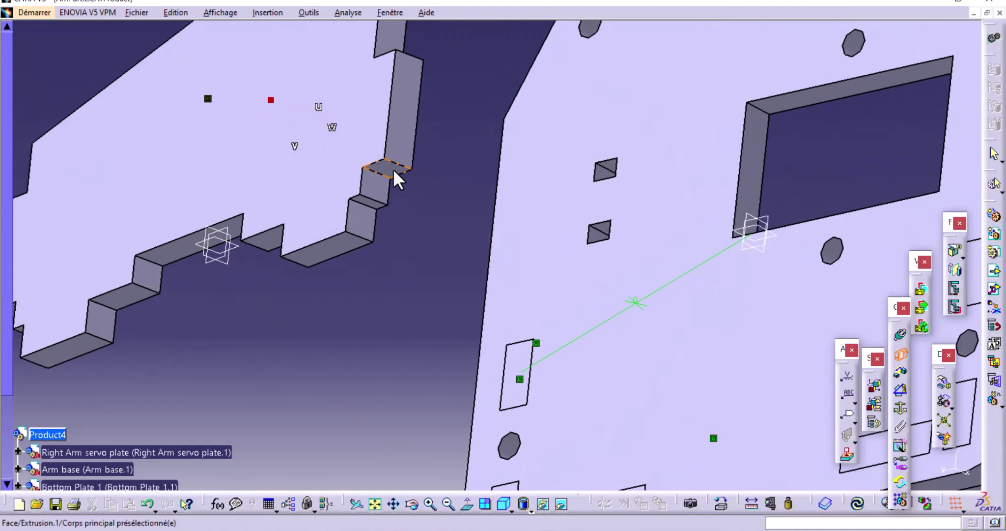
click(393, 167)
mouse_move(446, 176)
middle_down()
mouse_move(533, 241)
mouse_move(502, 373)
mouse_move(588, 255)
mouse_move(757, 254)
mouse_move(592, 215)
mouse_move(550, 221)
mouse_move(853, 218)
mouse_move(547, 206)
mouse_move(584, 189)
middle_up()
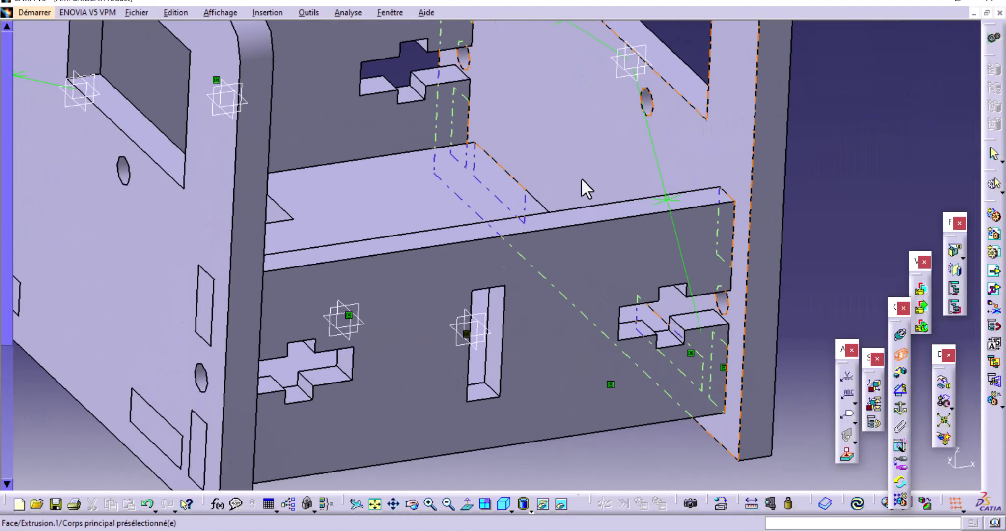
click(477, 392)
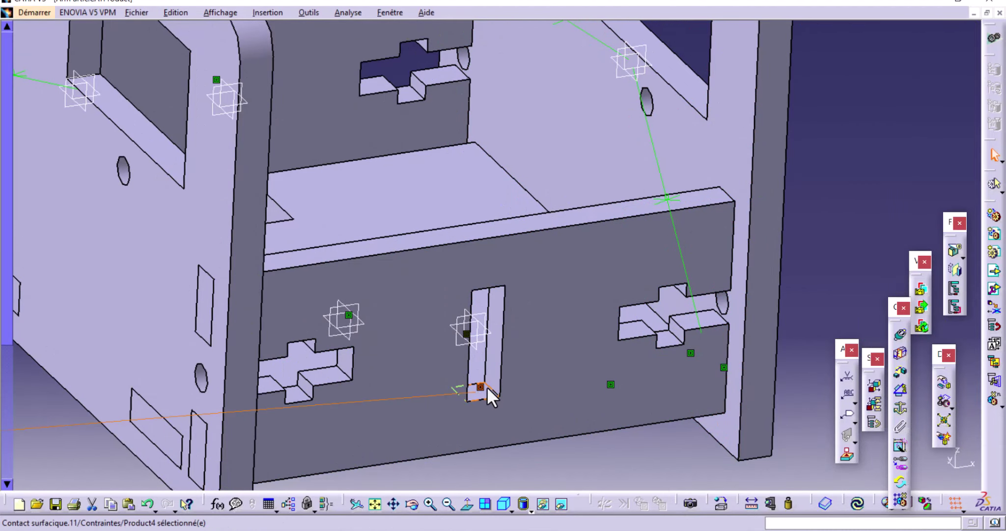
click(859, 509)
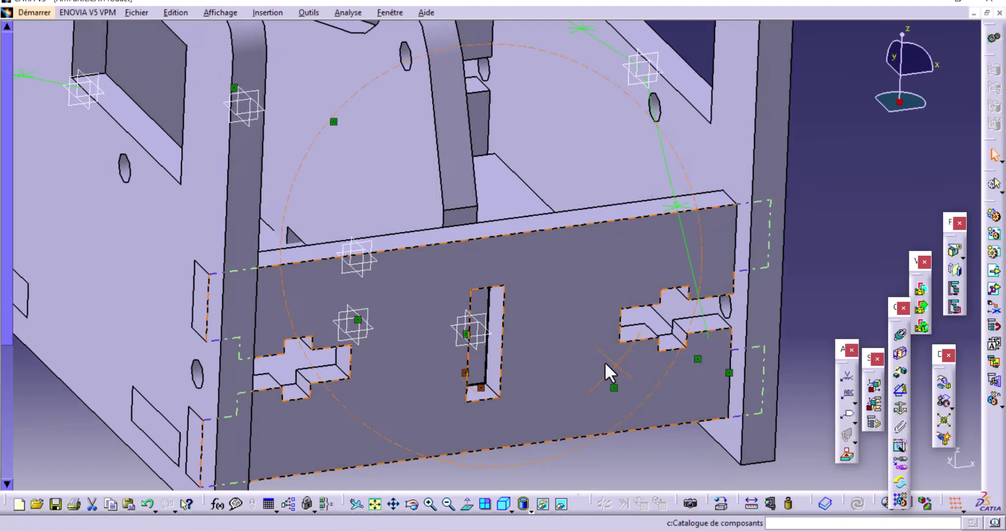
mouse_move(604, 362)
middle_down()
mouse_move(557, 346)
mouse_move(614, 366)
middle_up()
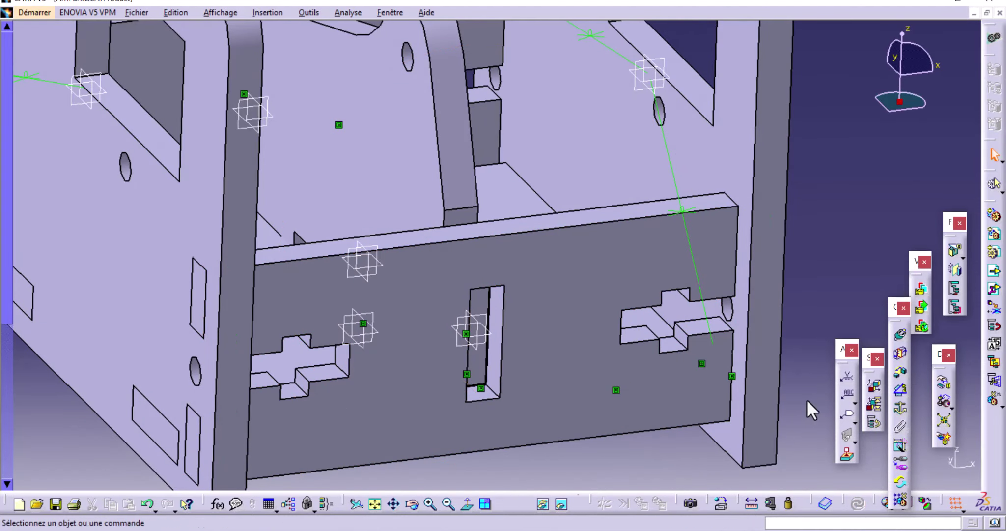
Step: Add a 3,2 mm offset between the slot face and the part face, then update
click(899, 374)
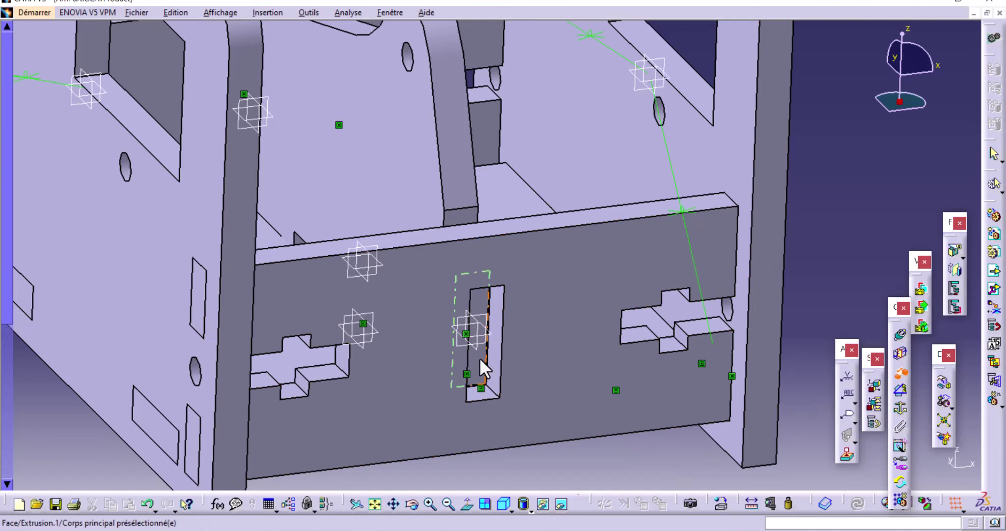
click(480, 356)
click(537, 348)
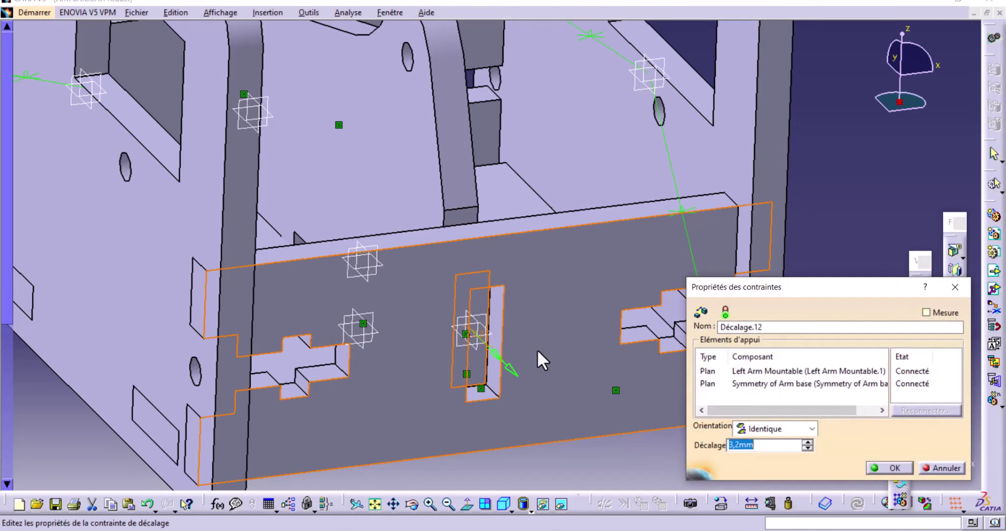
click(793, 442)
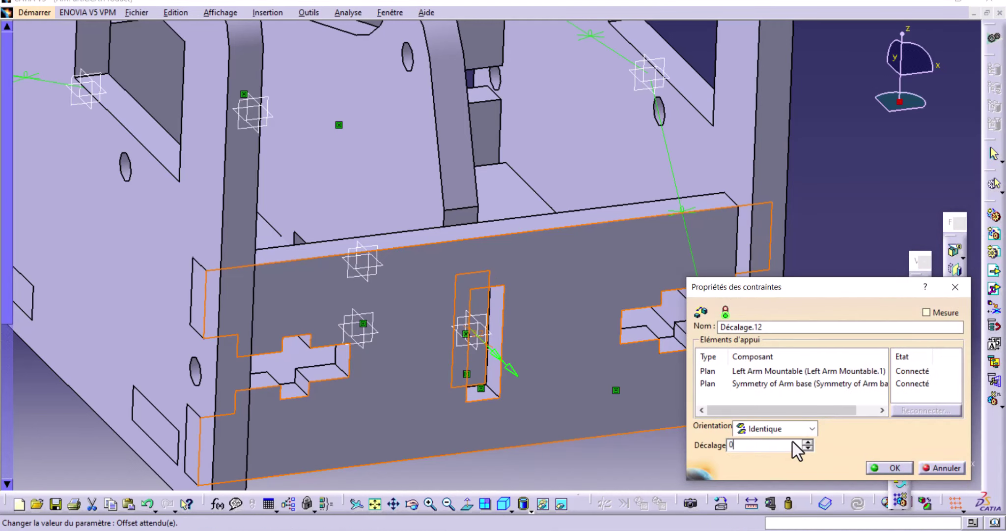
click(881, 462)
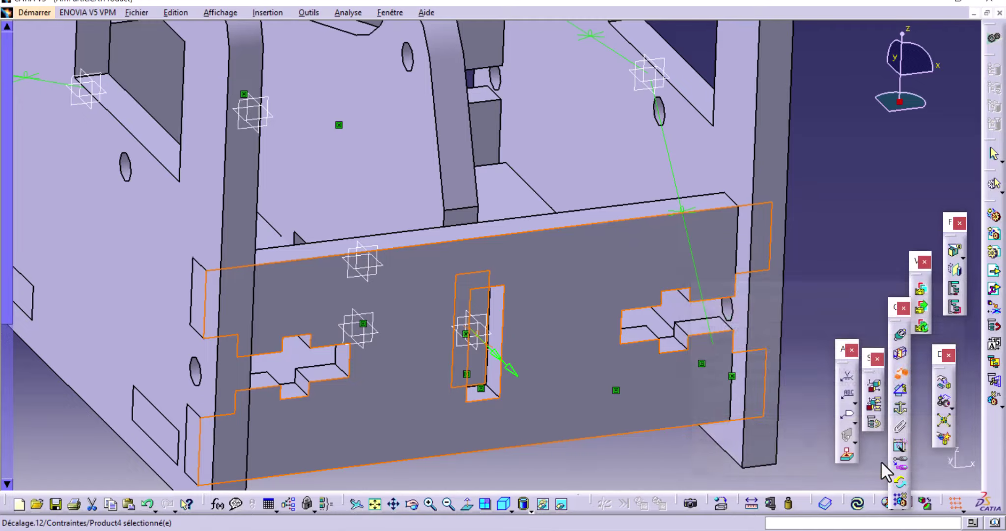
click(857, 502)
mouse_move(571, 315)
middle_down()
mouse_move(568, 362)
mouse_move(674, 353)
mouse_move(577, 336)
mouse_move(493, 370)
mouse_move(514, 383)
middle_up()
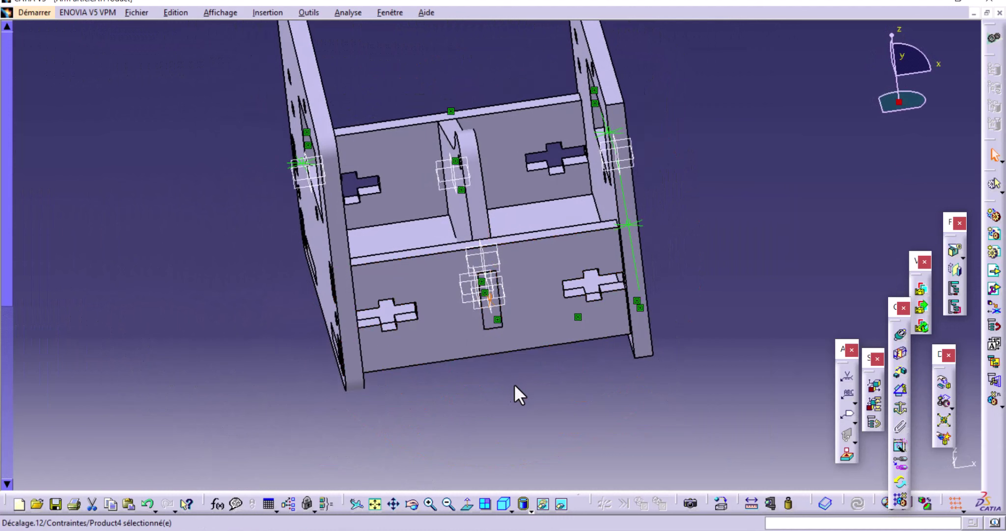
Step: Save the product, close the Arm Base Cross Member window saving its changes, and return to the robot assembly
click(57, 503)
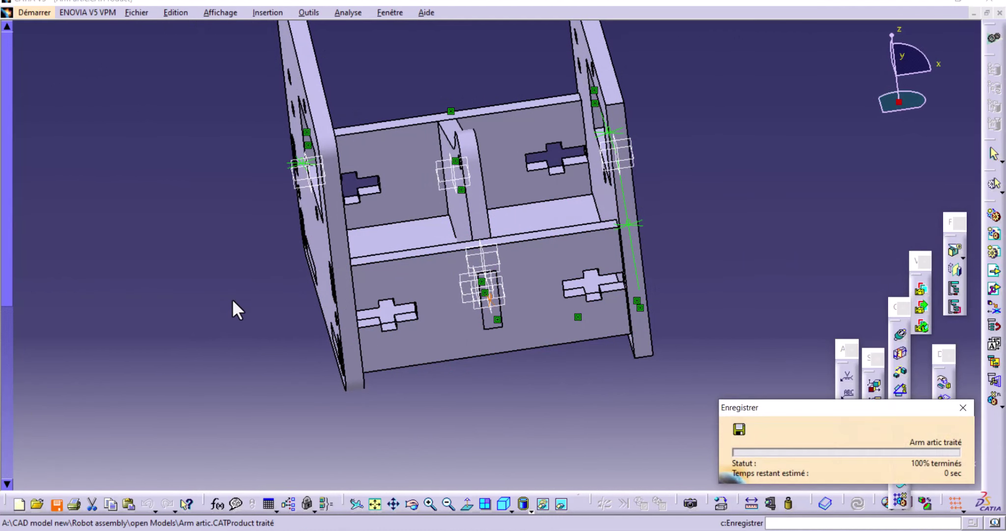
mouse_move(247, 278)
middle_down()
mouse_move(269, 313)
mouse_move(372, 336)
middle_up()
click(1000, 13)
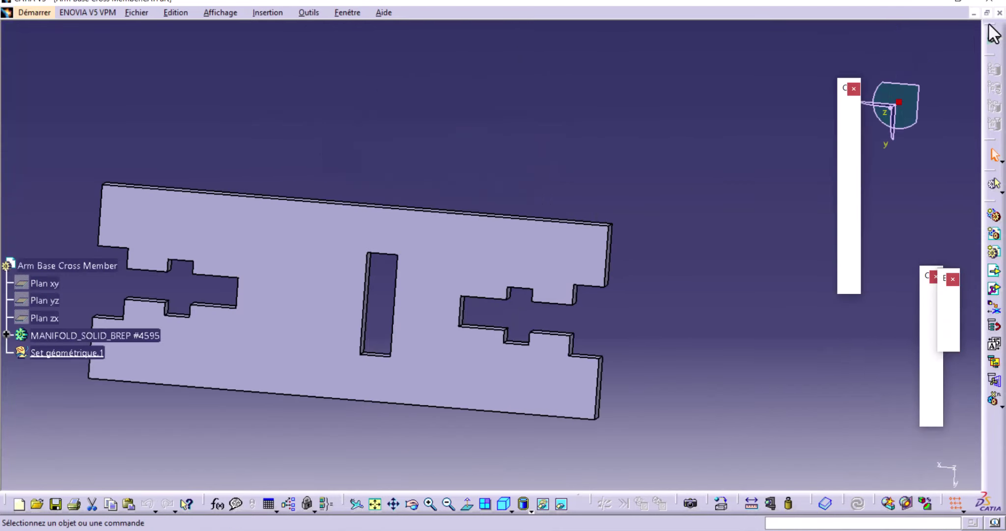
click(999, 14)
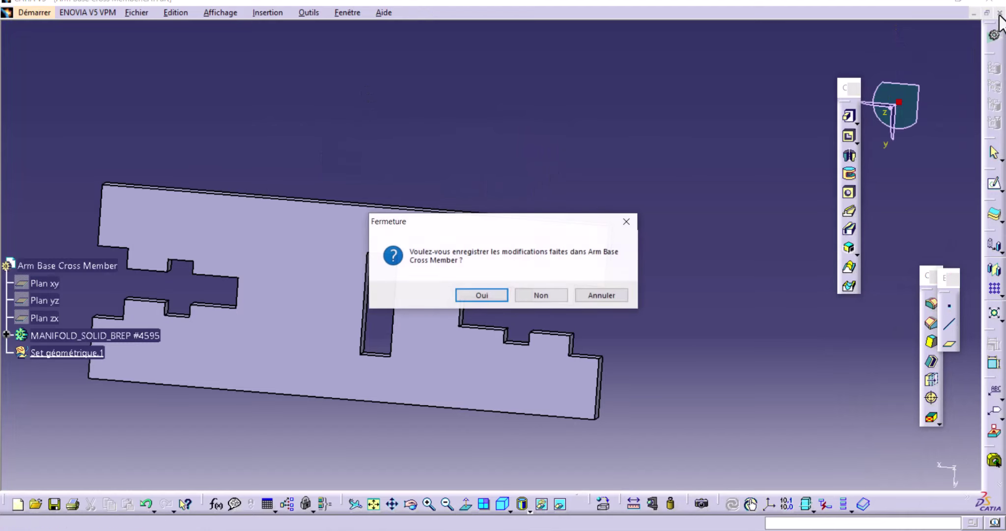
click(481, 293)
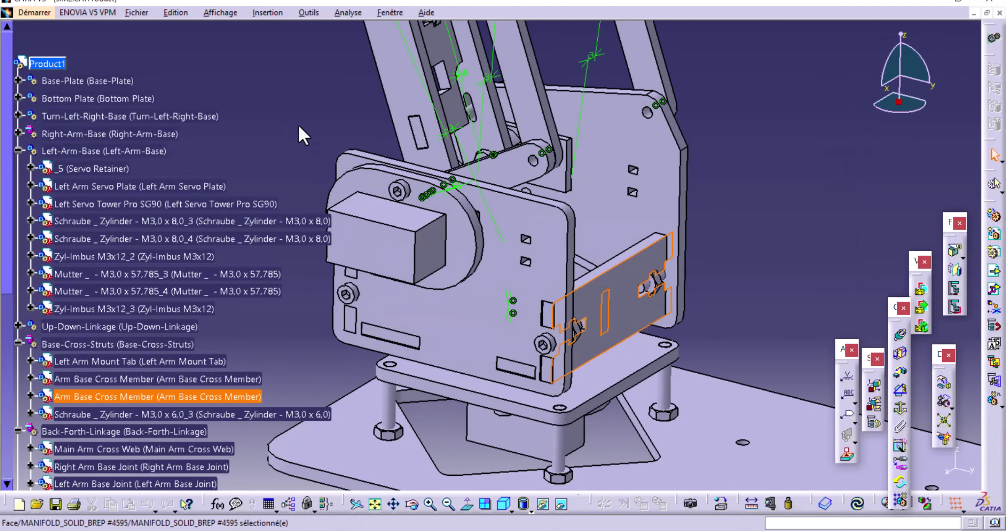
click(297, 118)
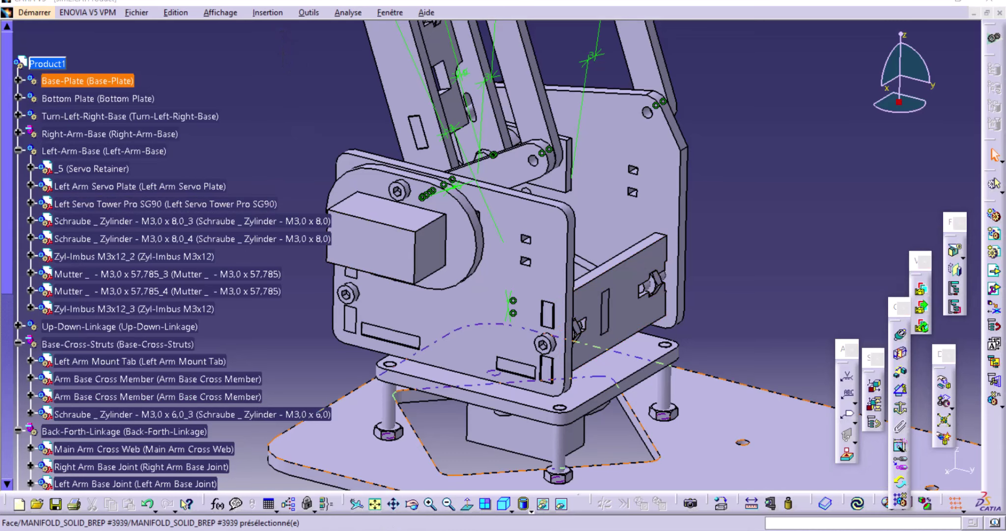
Step: Start Assembly Design and create a new empty Product document, Product4
click(32, 14)
mouse_move(73, 44)
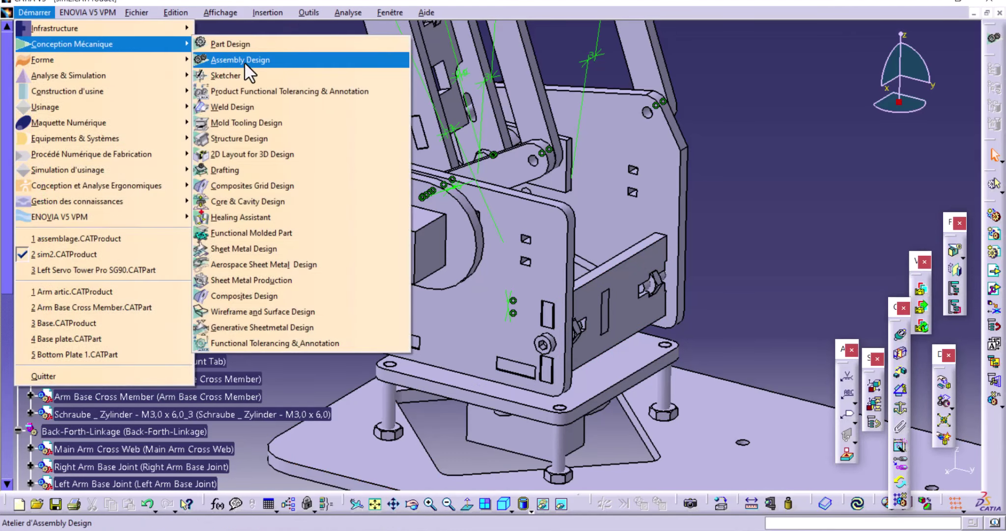
click(244, 60)
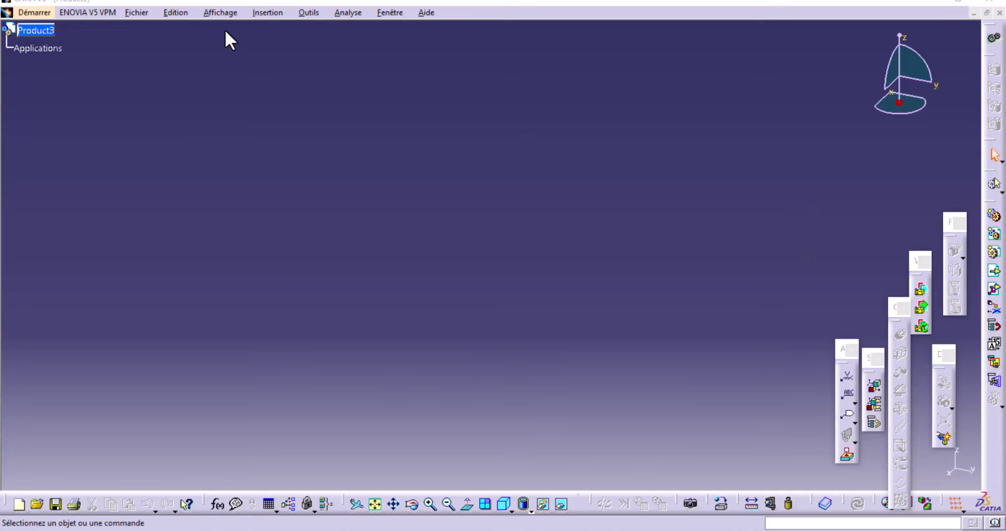
click(128, 13)
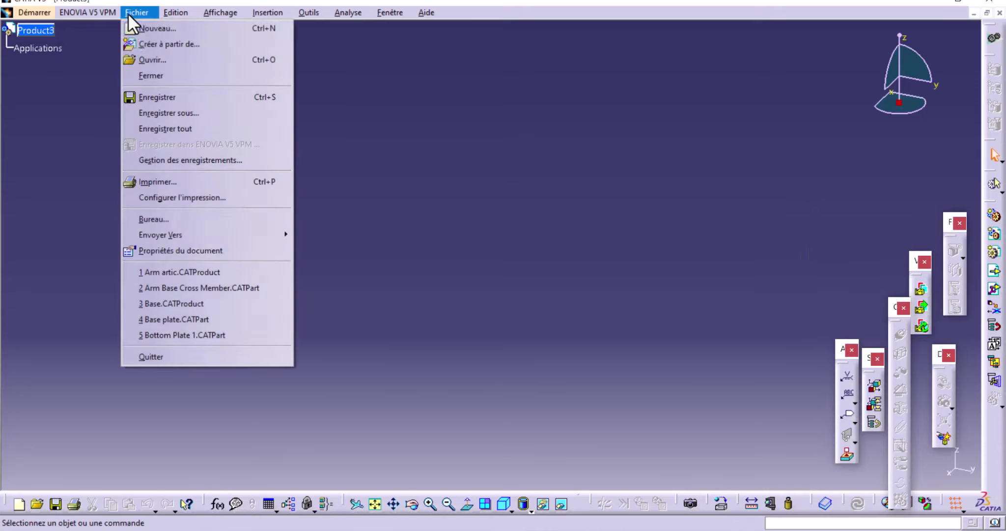
click(141, 29)
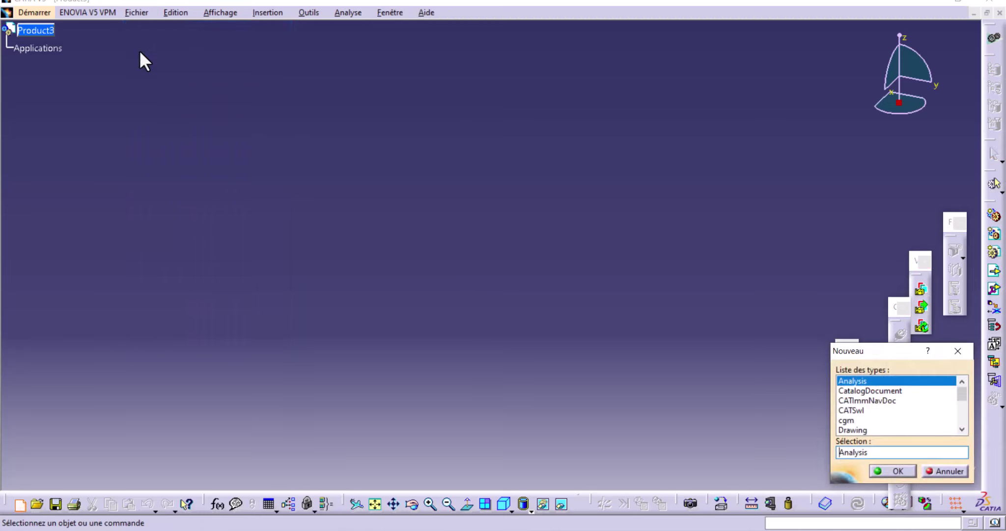
click(864, 422)
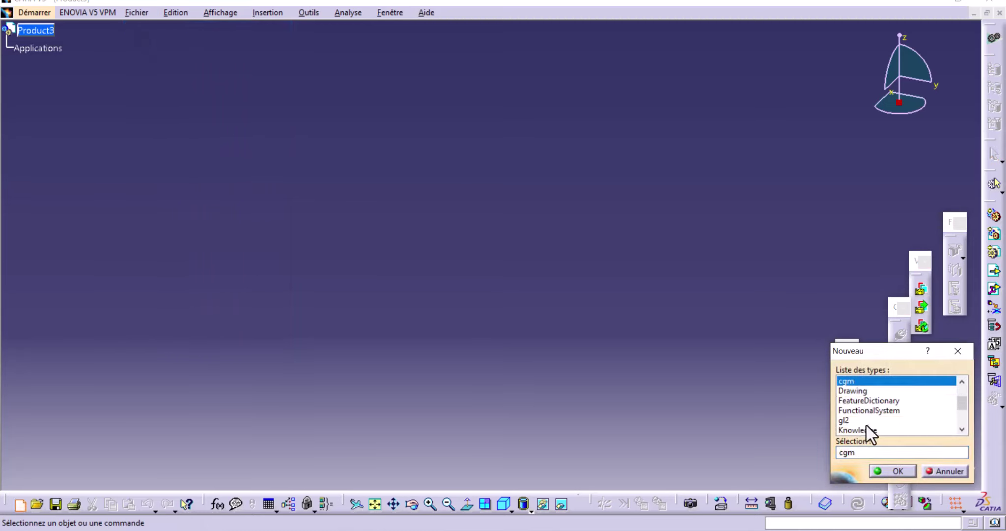
key(p)
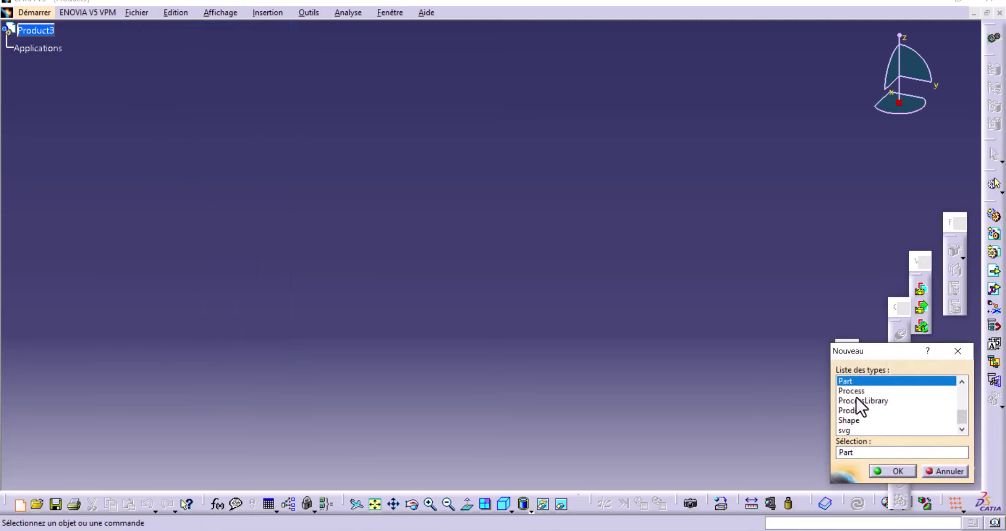
click(856, 411)
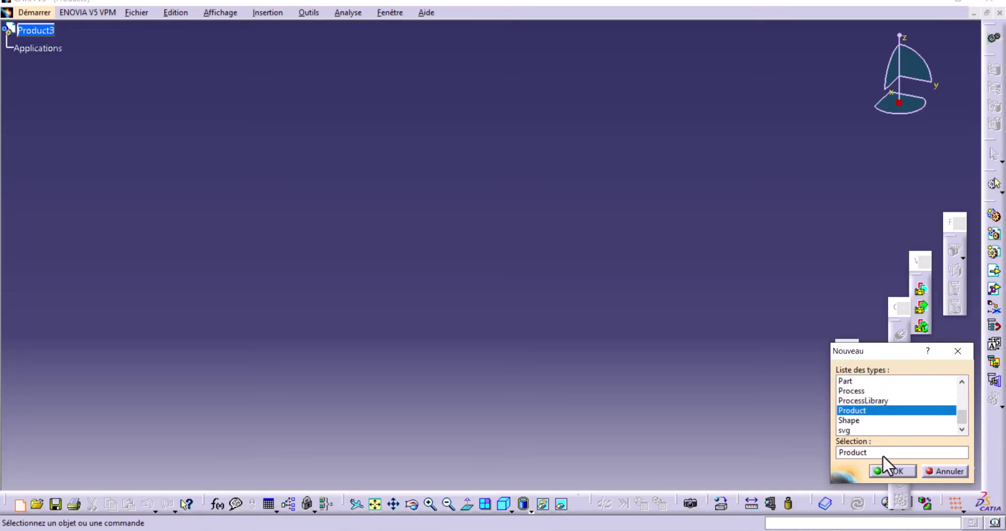
click(891, 469)
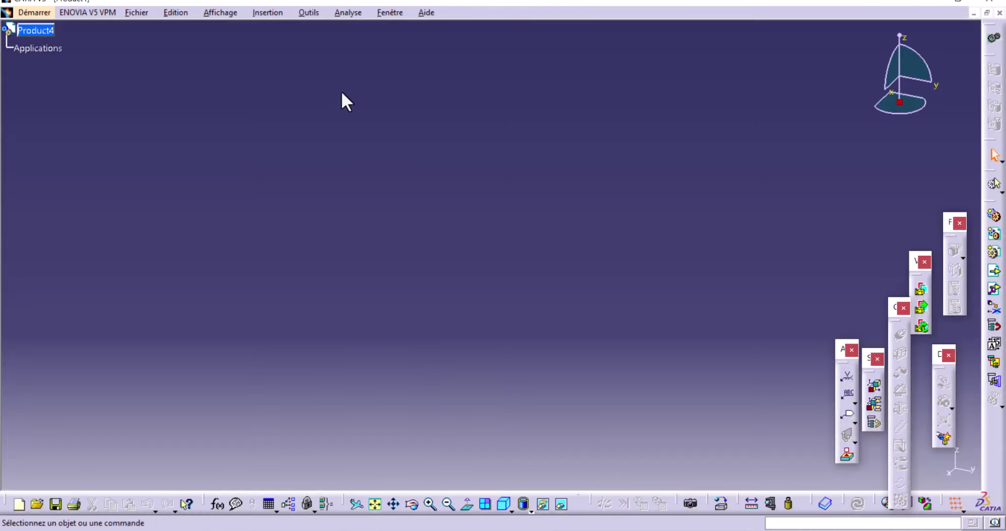
Step: Start inserting an existing component into Product4 via Insertion > Composant existant
click(263, 13)
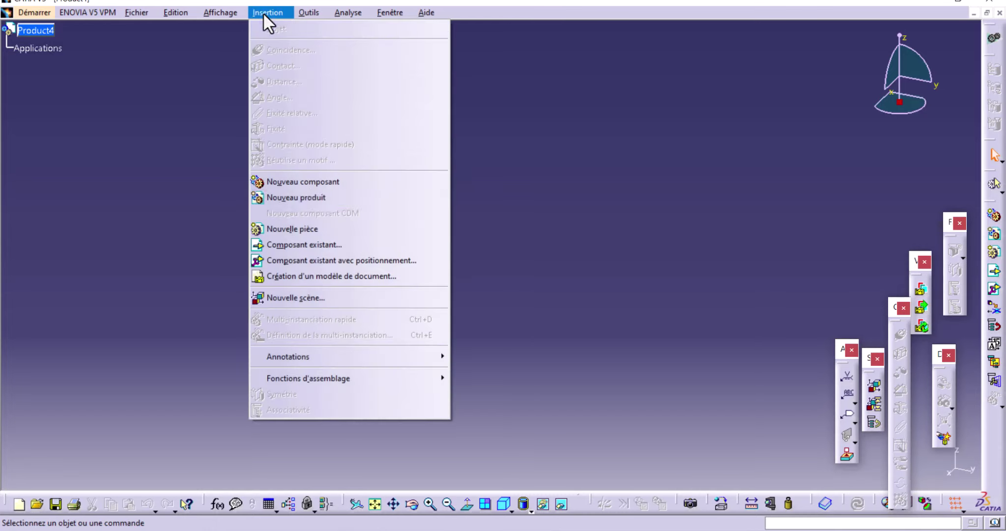
click(303, 248)
click(28, 31)
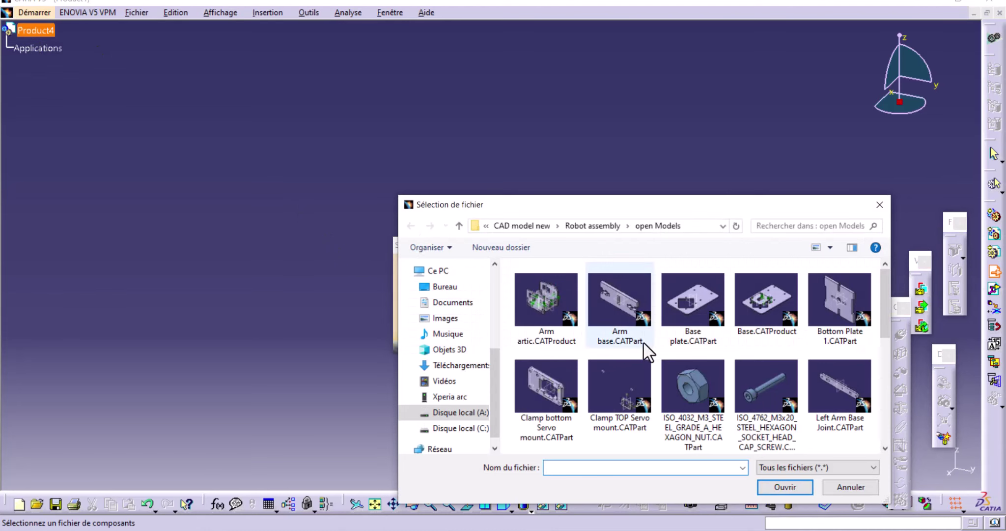
Step: Move and enlarge the file chooser, then browse the robot part files in Models
drag(621, 212, 400, 128)
scroll(548, 276, down, 1)
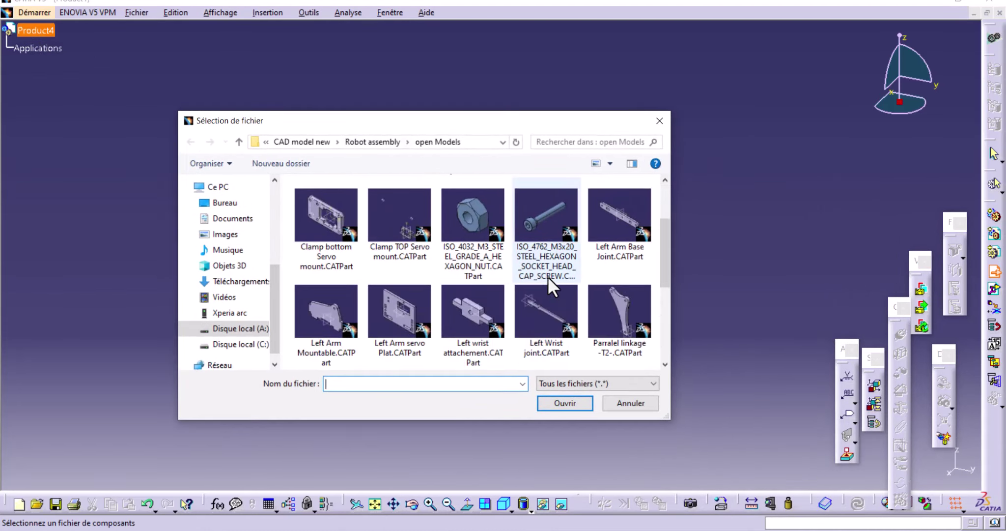
scroll(547, 276, down, 2)
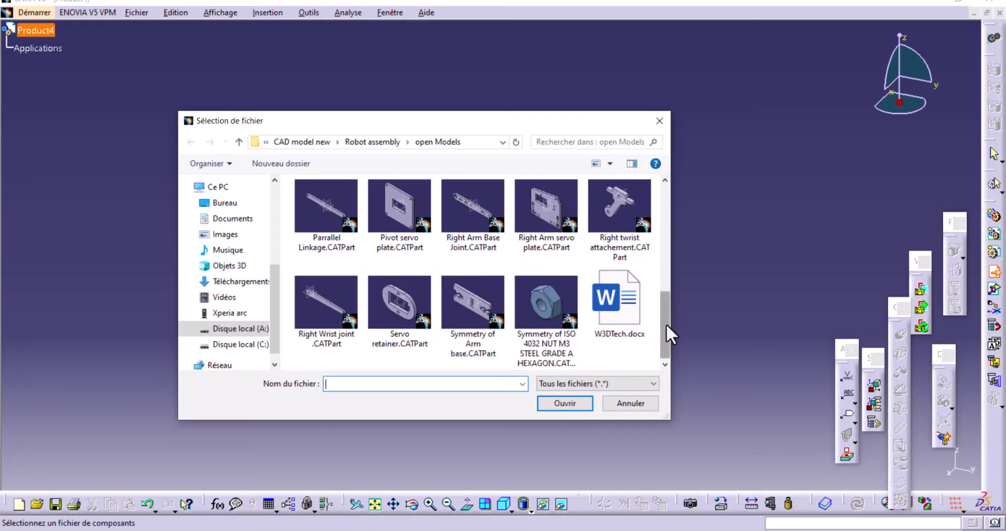
drag(666, 323, 661, 214)
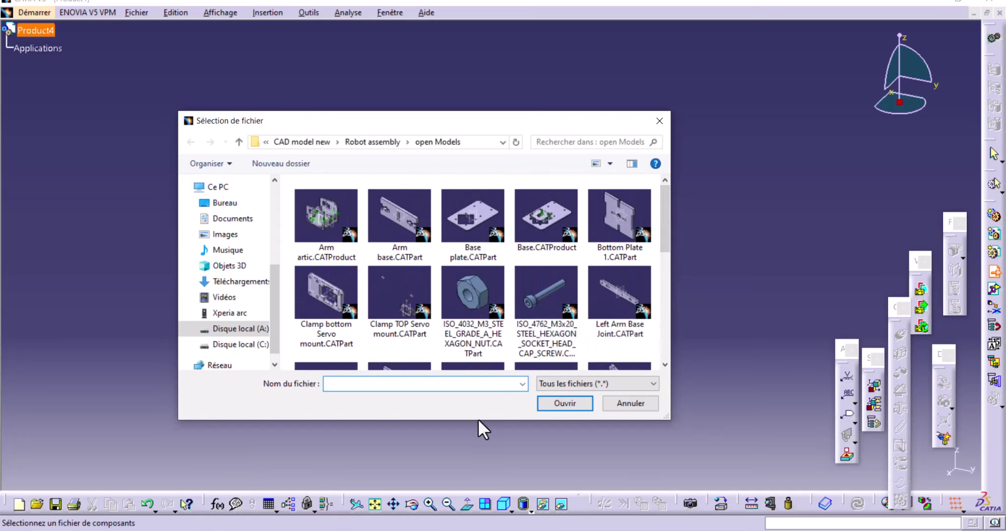
drag(478, 419, 479, 500)
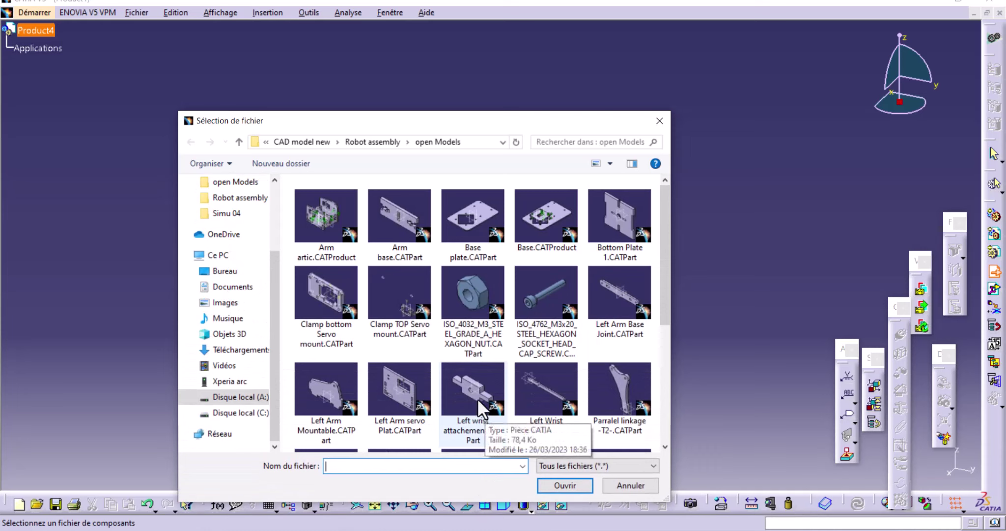
scroll(483, 359, down, 3)
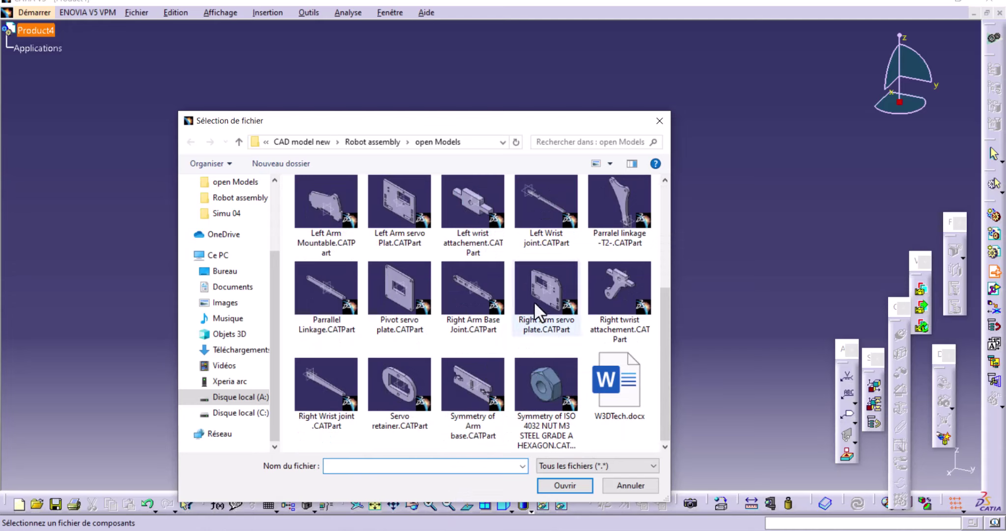
scroll(534, 301, up, 1)
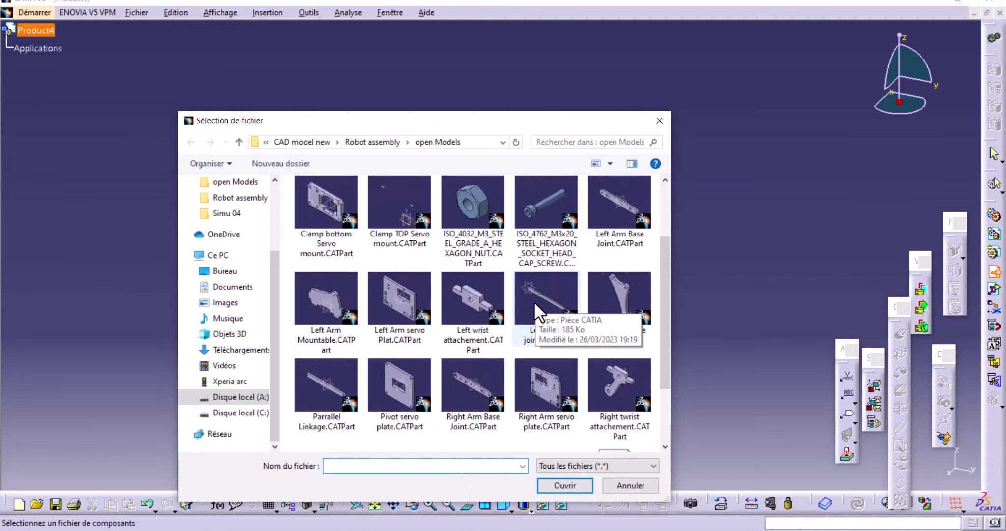
scroll(533, 301, up, 1)
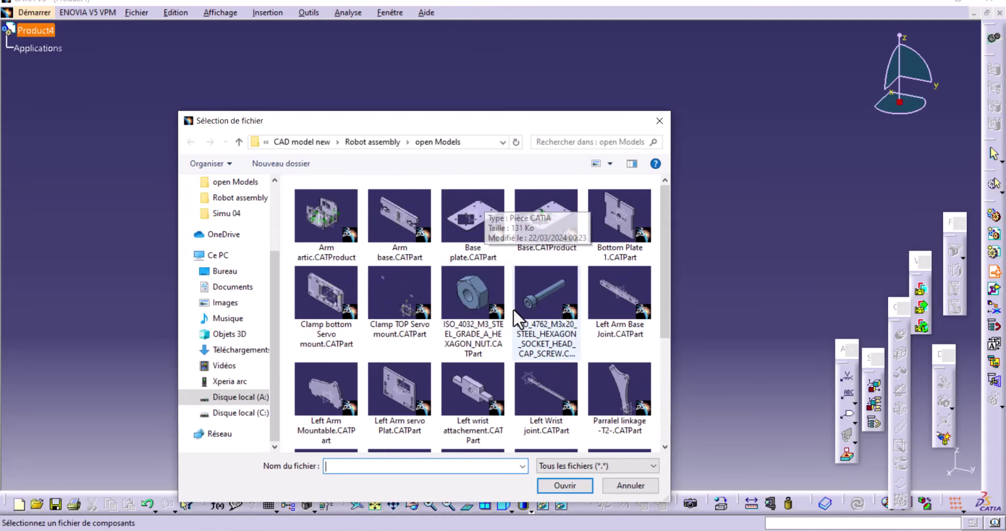
scroll(513, 308, down, 2)
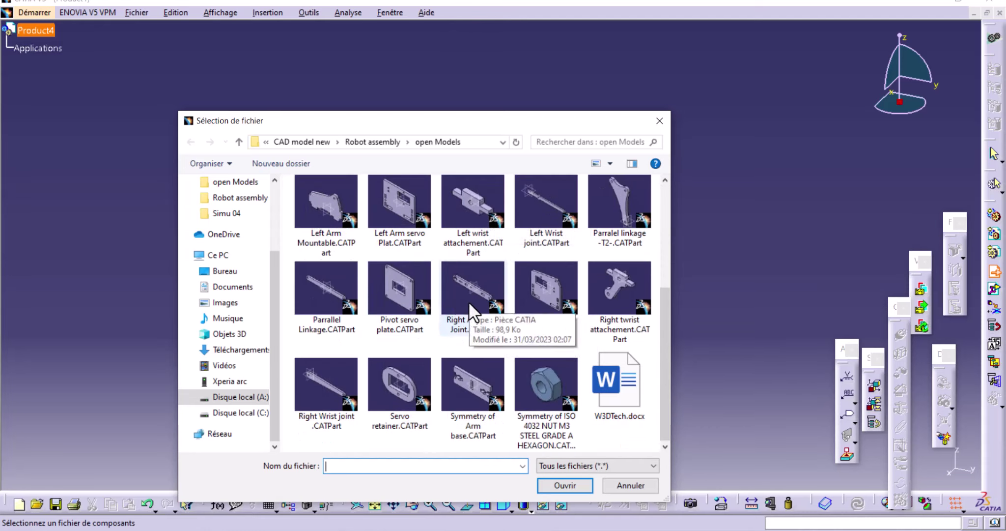
scroll(469, 300, up, 1)
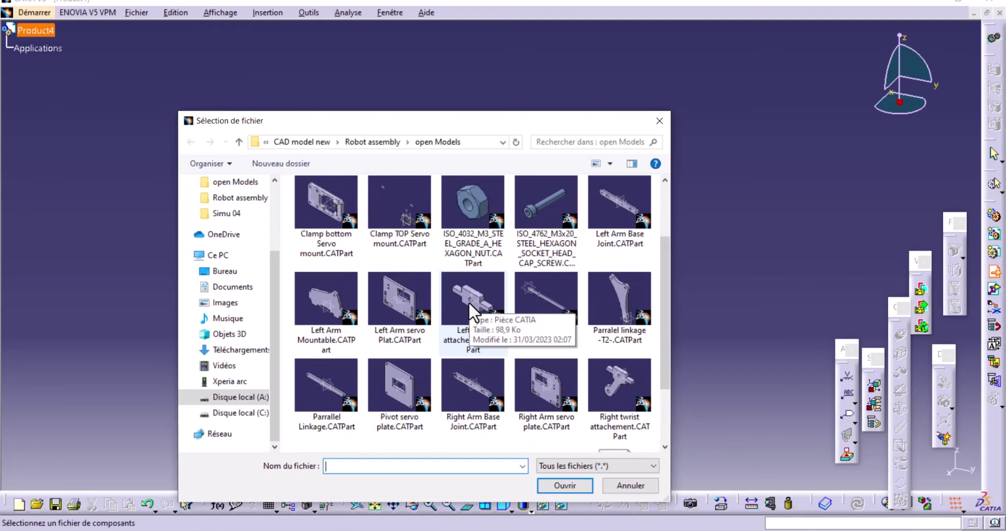
scroll(469, 301, up, 1)
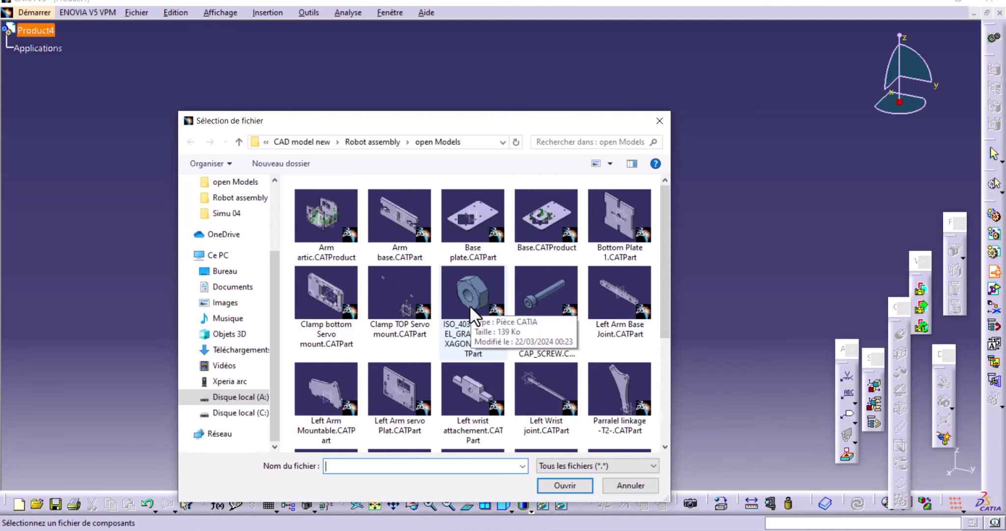
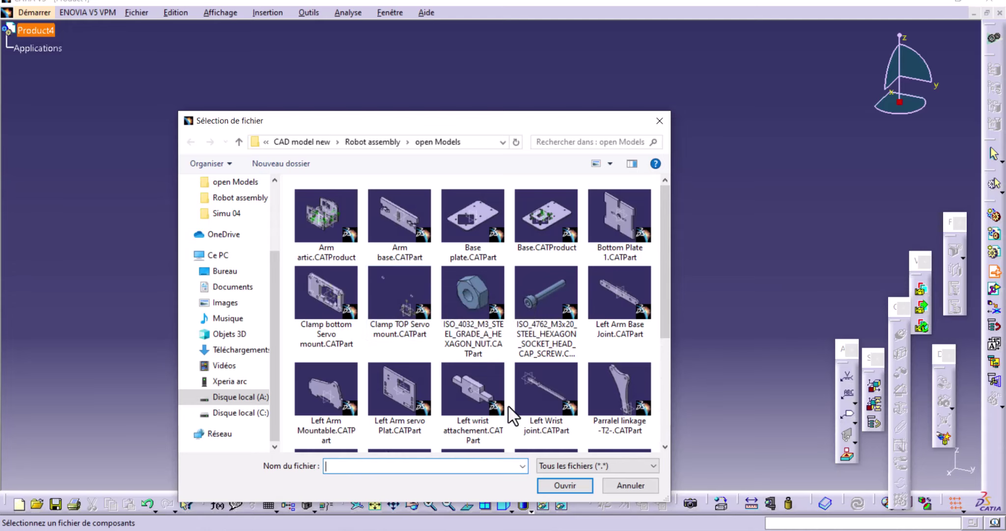
Step: Load the Right Arm Base Joint, Parrallel Linkage and Left Arm Base Joint part files into Product4
scroll(530, 358, down, 1)
scroll(530, 358, up, 1)
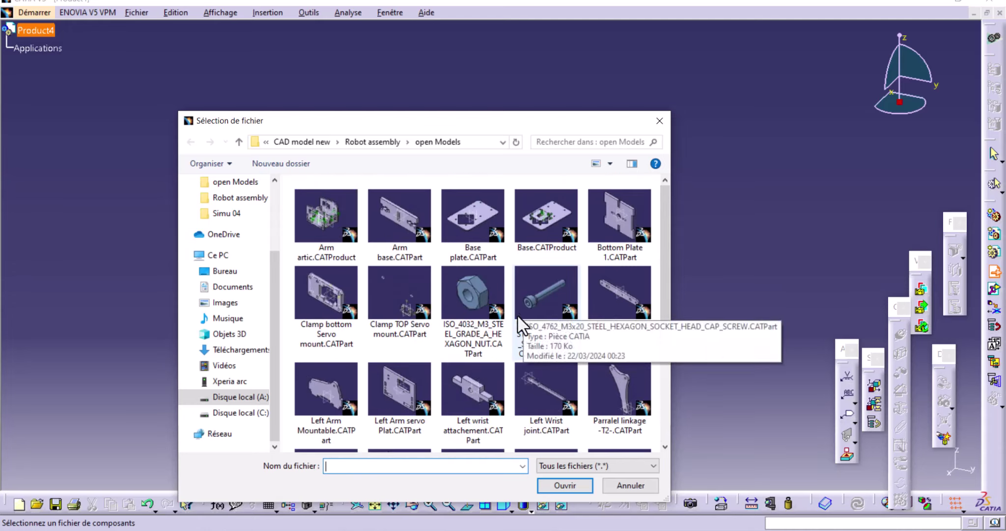
scroll(514, 349, down, 1)
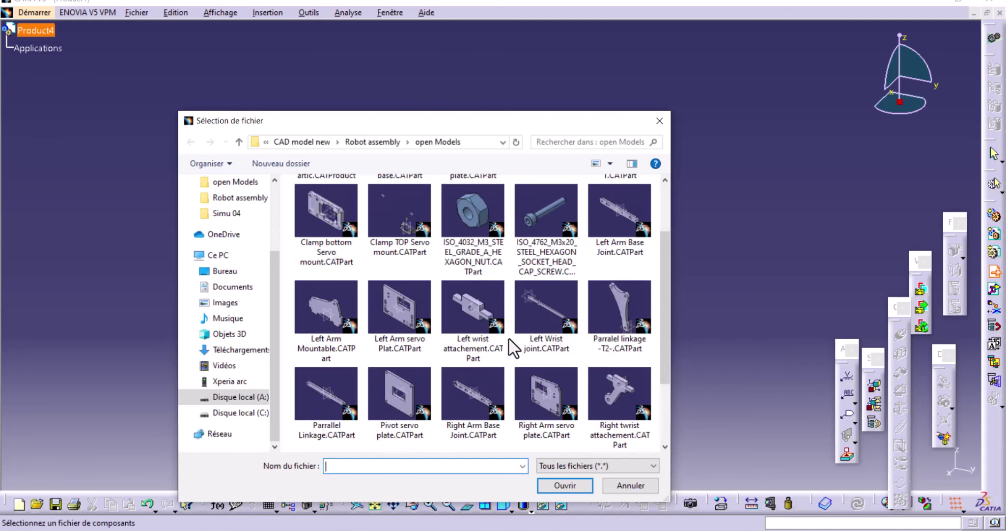
click(472, 394)
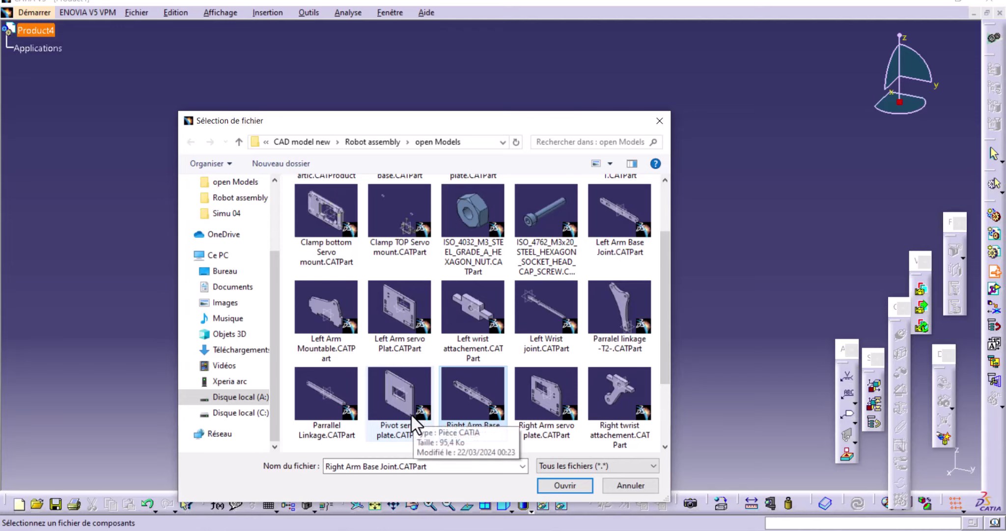
ctrl+click(326, 387)
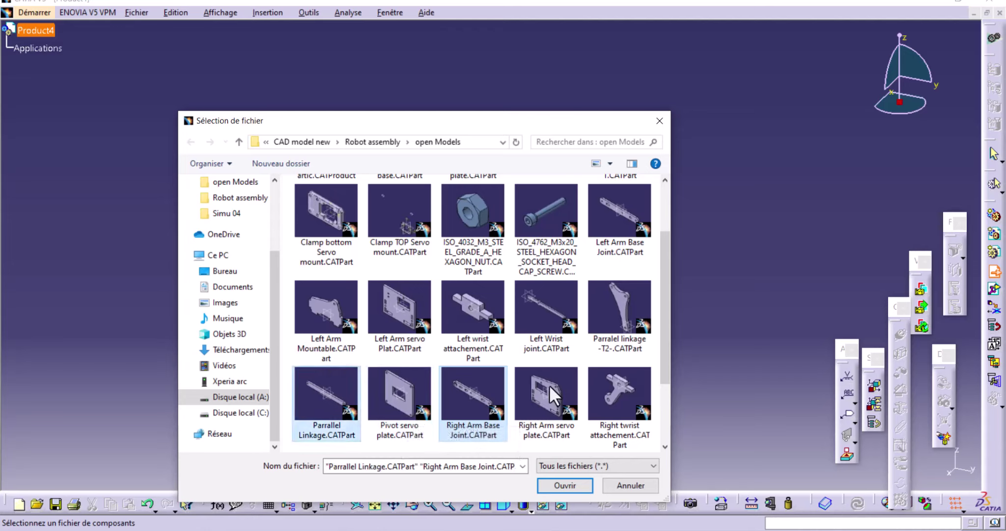
mouse_move(666, 359)
mouse_down()
mouse_move(679, 406)
mouse_move(661, 371)
mouse_move(661, 308)
mouse_up()
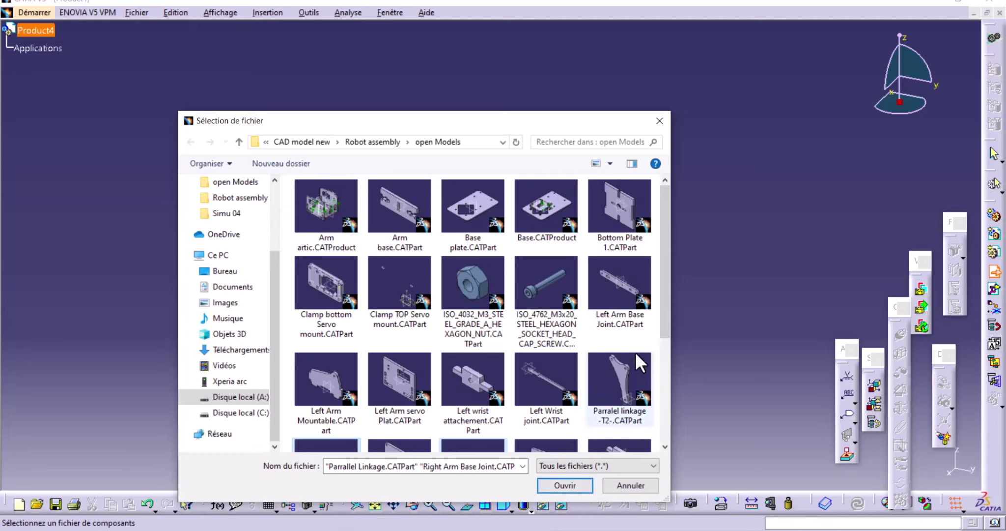
ctrl+click(606, 290)
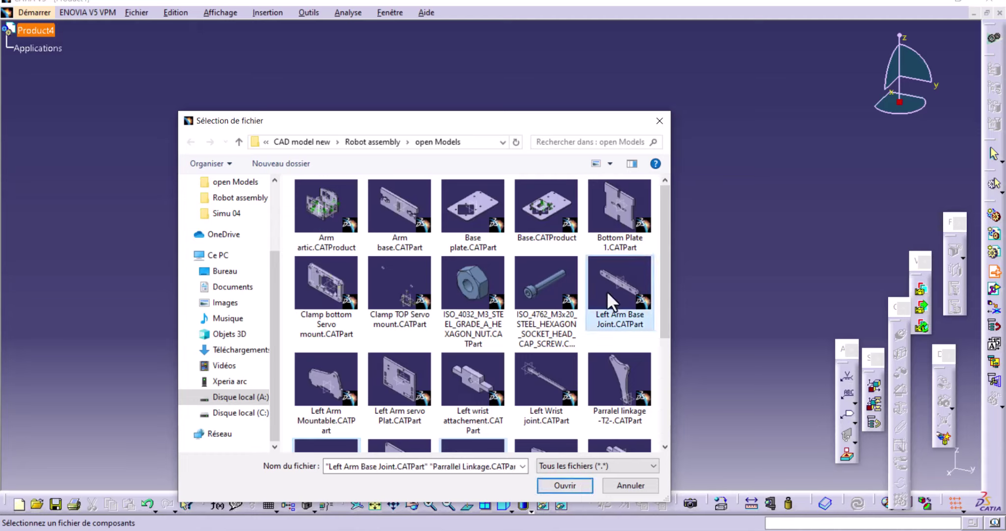
click(564, 488)
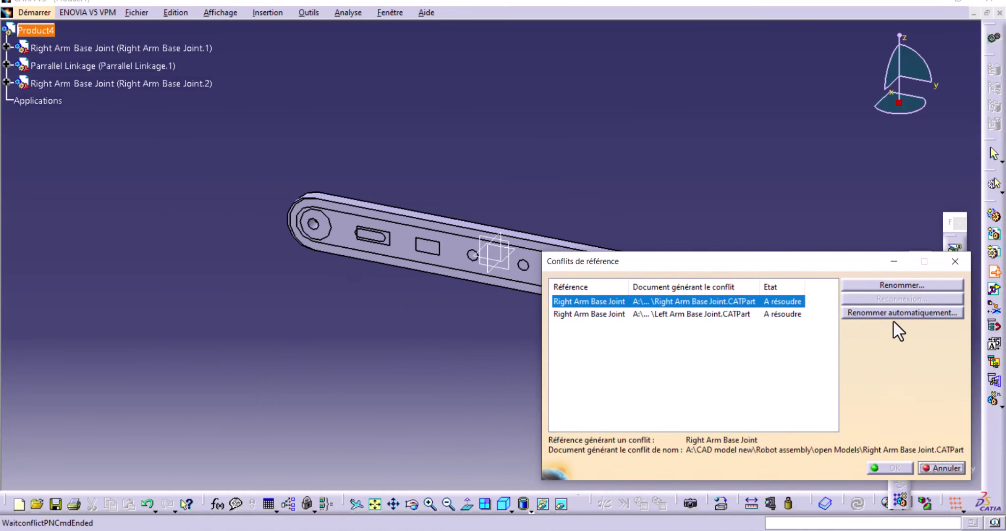
Step: Auto-rename the conflicting part references so the duplicate becomes Right Arm Base Joint.1
click(907, 310)
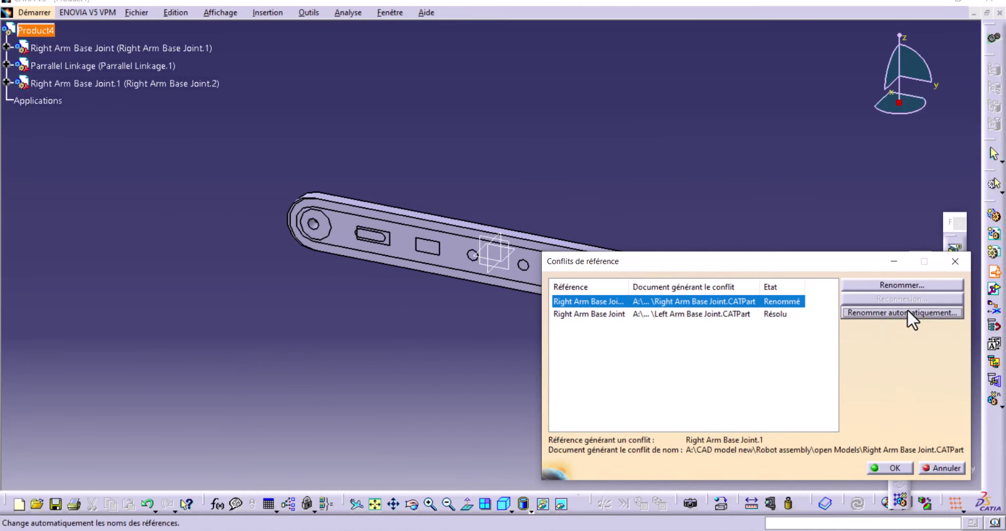
click(895, 309)
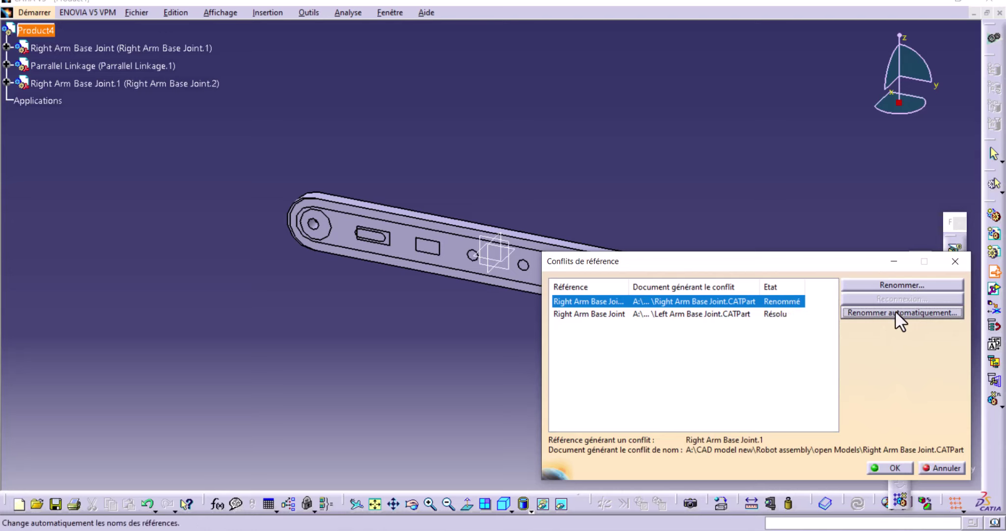
click(890, 466)
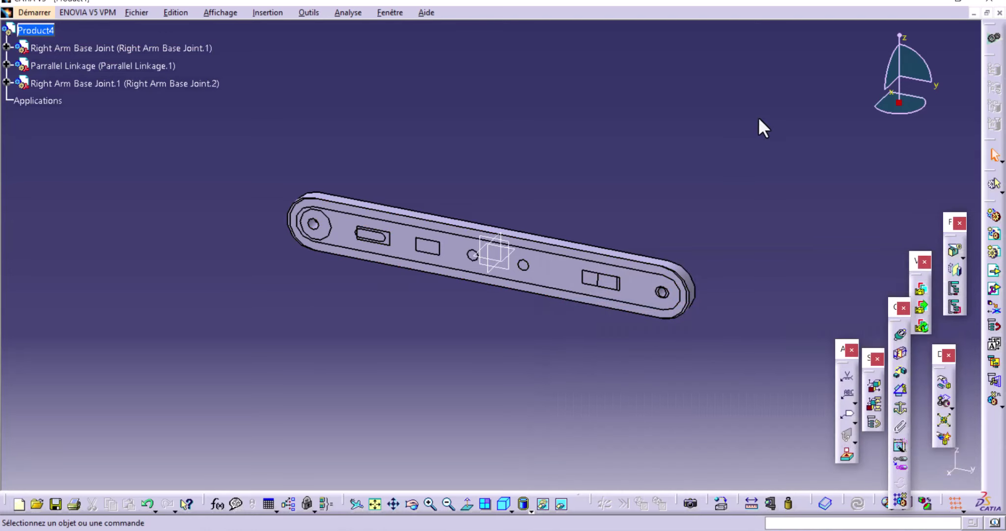
Step: Use the compass to move the top bar away from the other bars
mouse_move(899, 103)
mouse_down()
mouse_move(447, 246)
mouse_move(392, 362)
mouse_up()
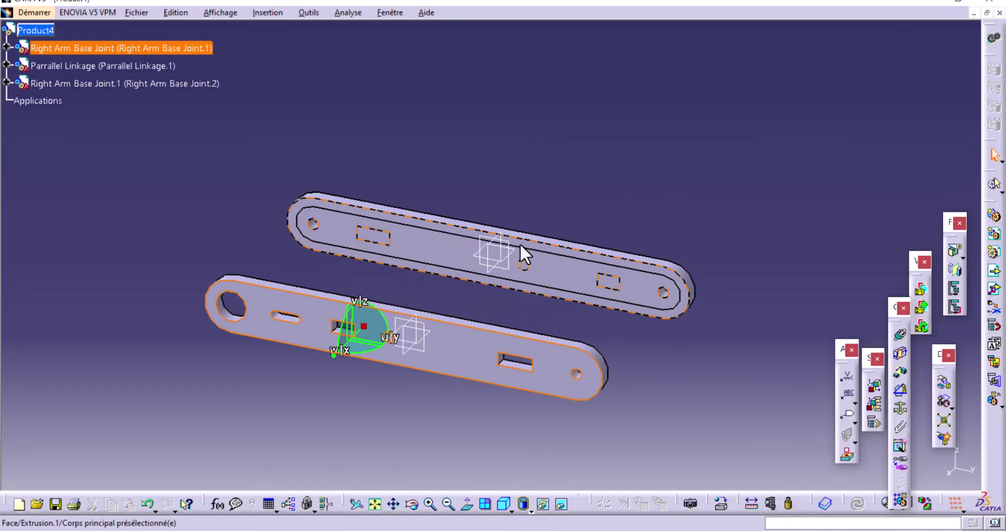
click(533, 237)
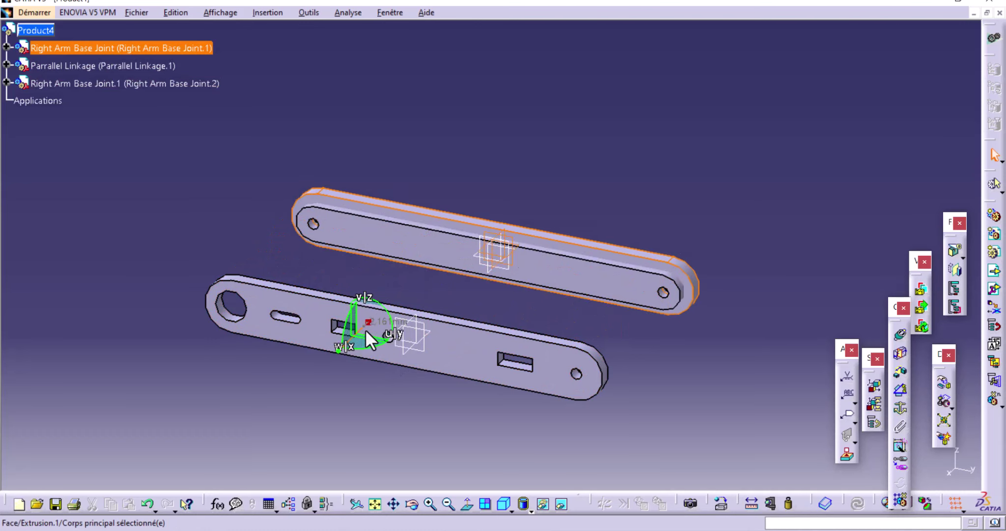
drag(365, 329, 443, 294)
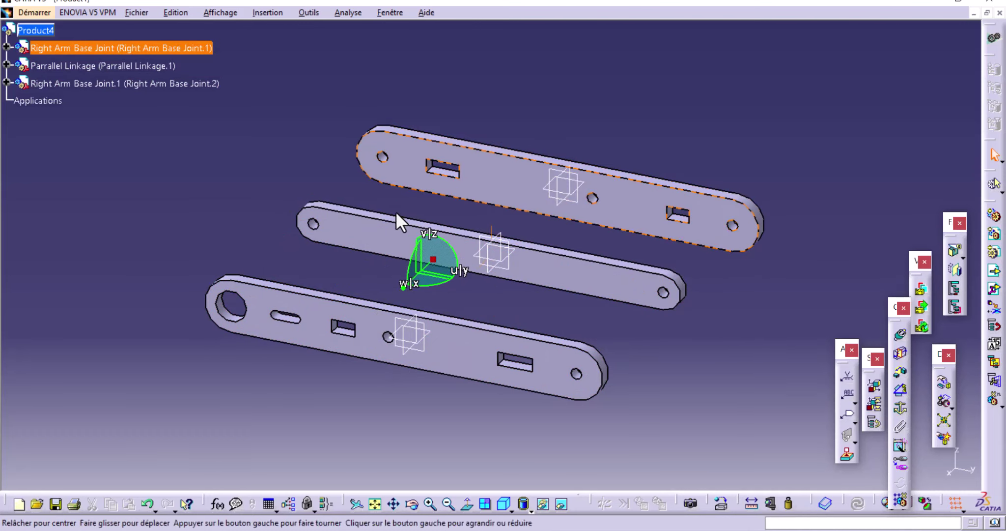
middle_drag(396, 214, 395, 251)
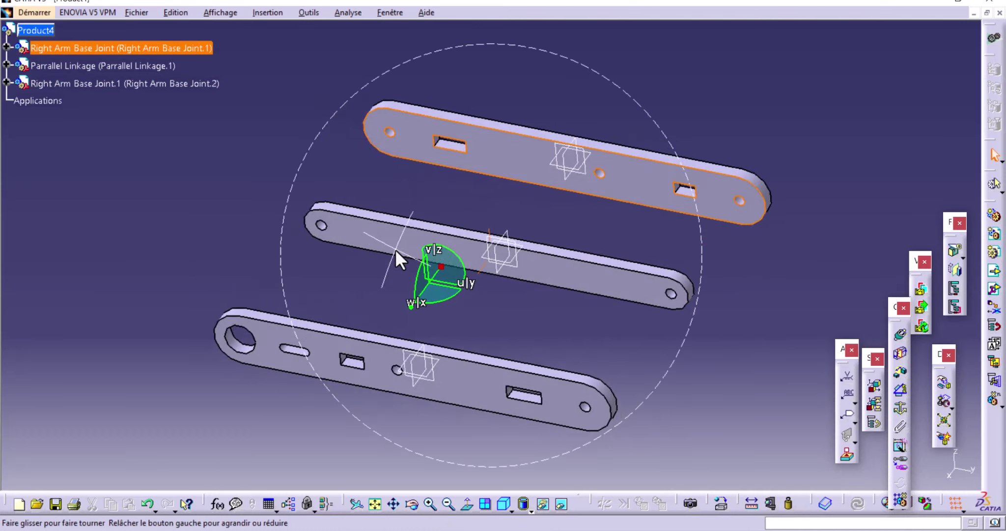
click(238, 231)
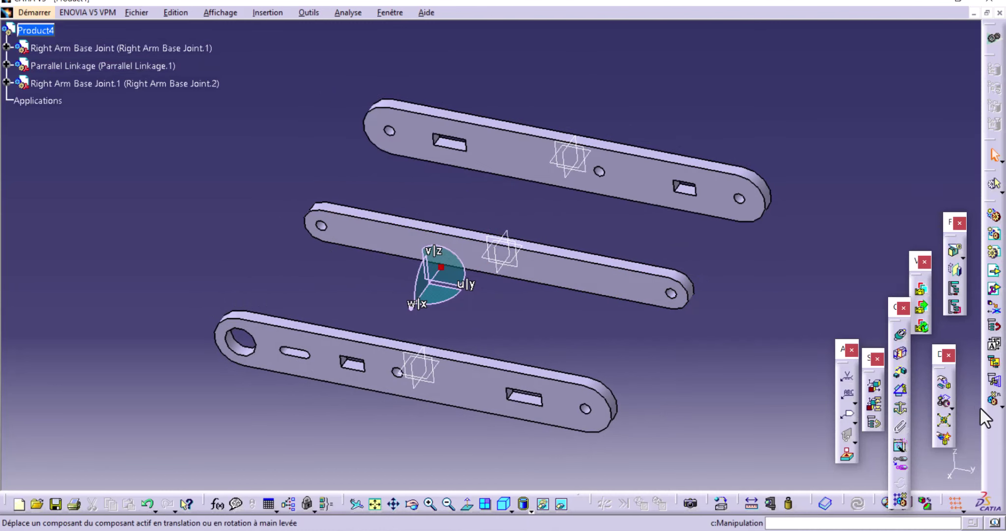
Step: Add a coincidence between the lower and upper bars' end holes and update the assembly
click(900, 335)
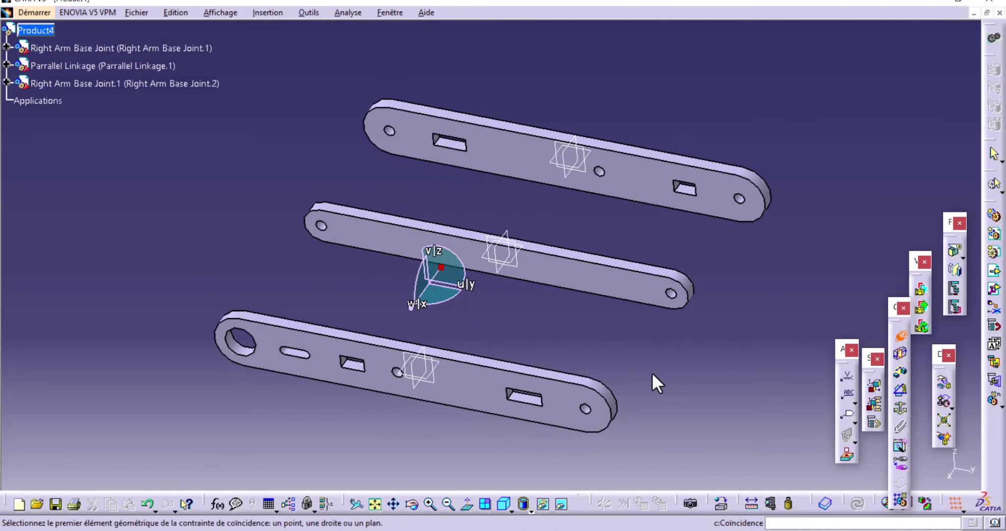
middle_drag(608, 432, 627, 323)
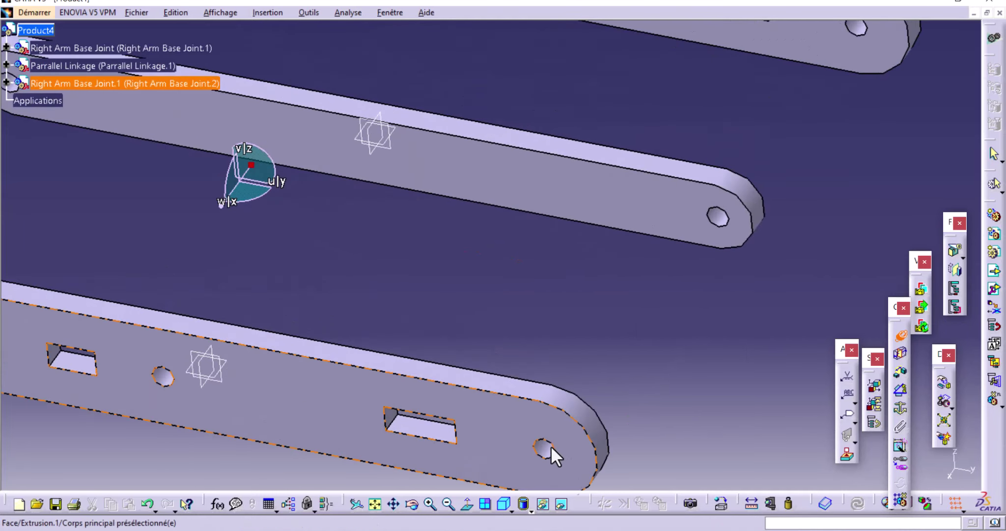
click(543, 448)
mouse_move(543, 448)
middle_down()
mouse_move(859, 126)
mouse_move(755, 220)
mouse_move(787, 156)
middle_up()
click(793, 128)
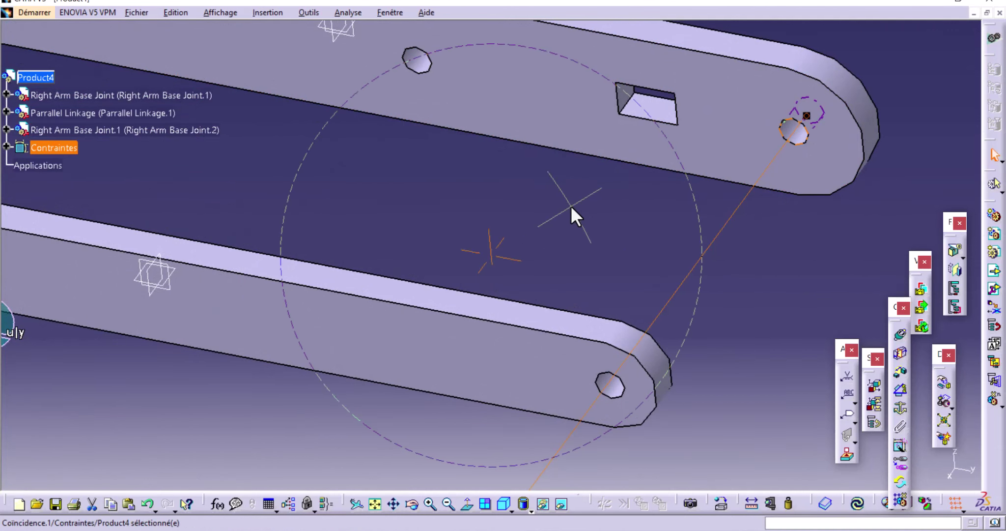
middle_drag(571, 205, 583, 328)
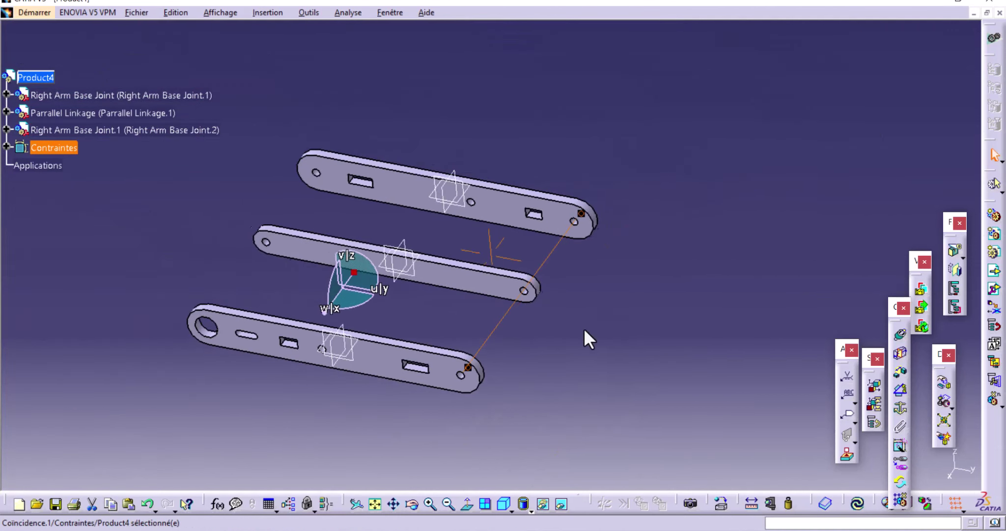
click(860, 497)
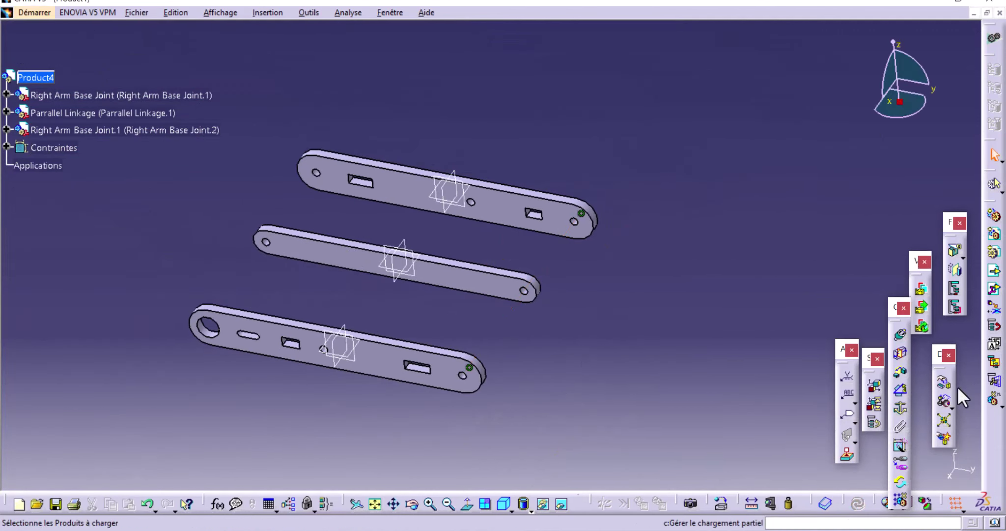
Step: Add a second coincidence on the bars' left-end holes, update, and close the diagnosis flagging Coincidence.2
click(900, 340)
mouse_move(421, 378)
middle_down()
mouse_move(609, 349)
mouse_move(661, 276)
mouse_move(282, 348)
mouse_move(290, 394)
middle_up()
scroll(450, 191, down, 2)
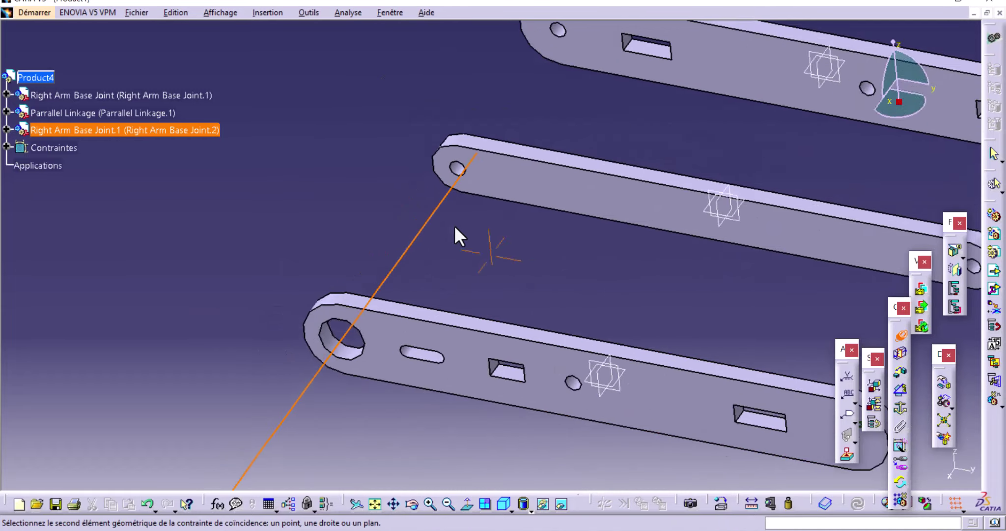
middle_drag(454, 225, 557, 223)
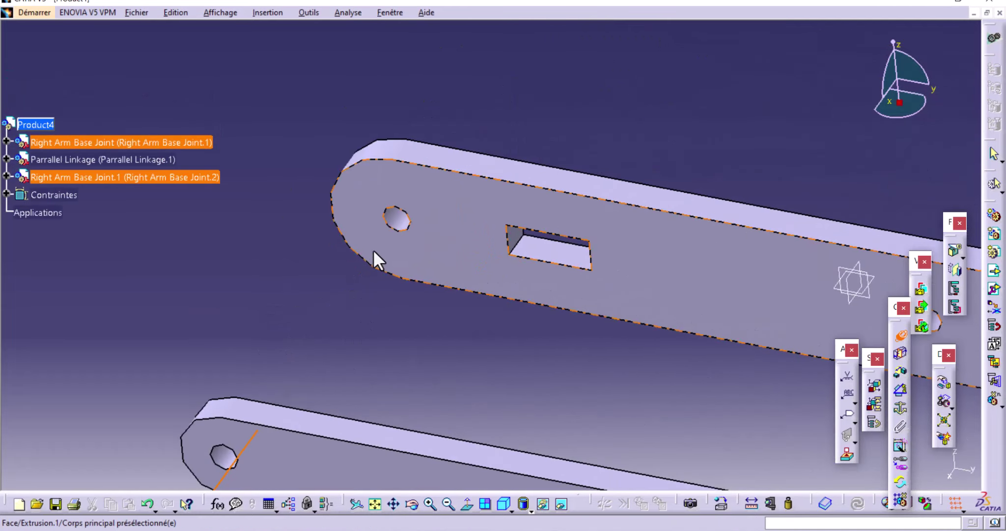
click(401, 224)
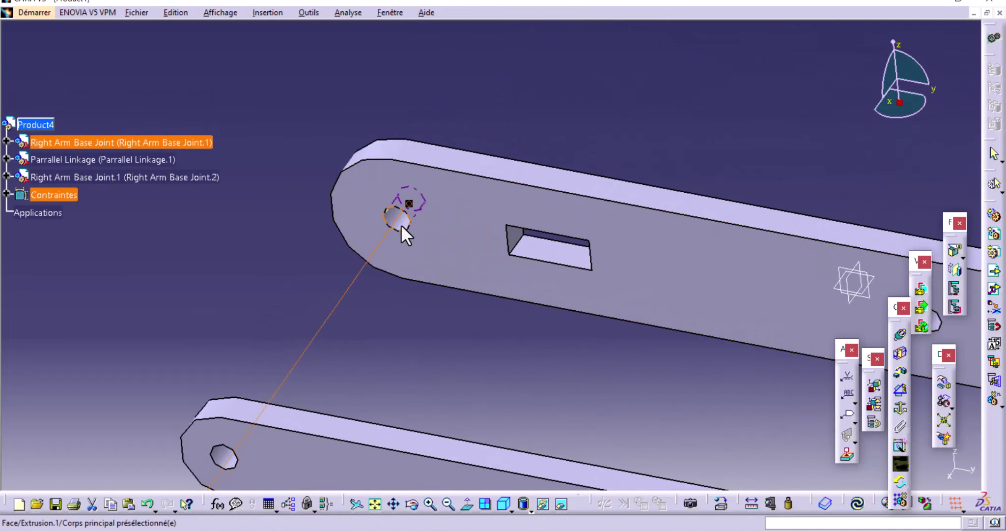
click(861, 499)
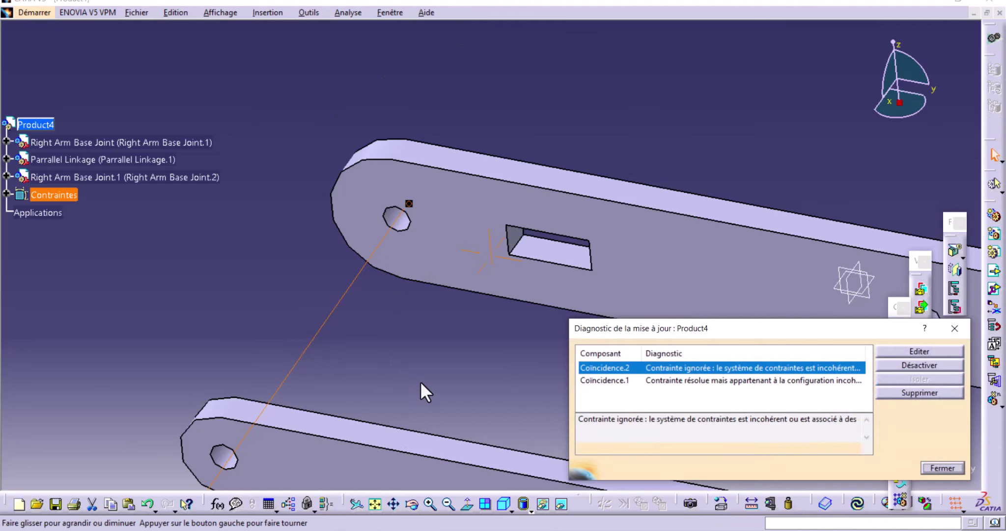
scroll(492, 373, down, 3)
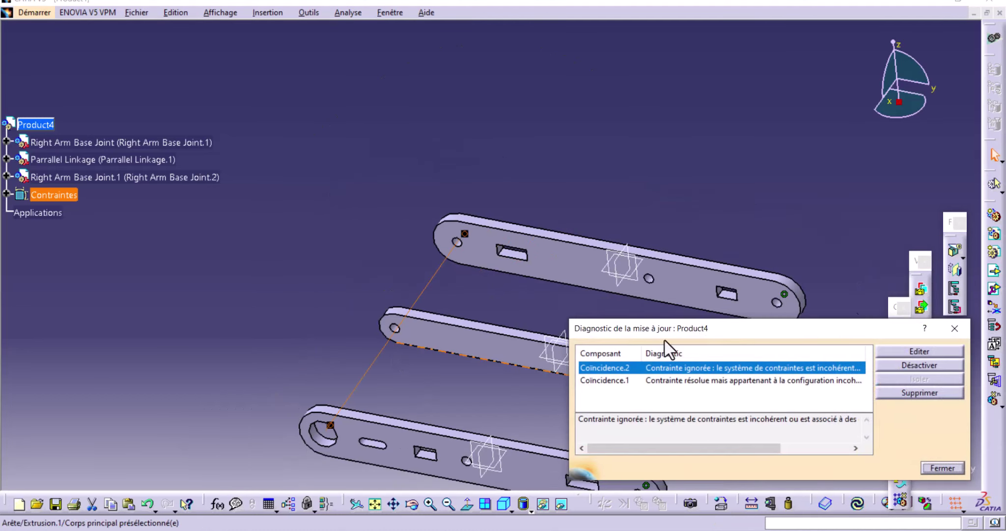
click(956, 328)
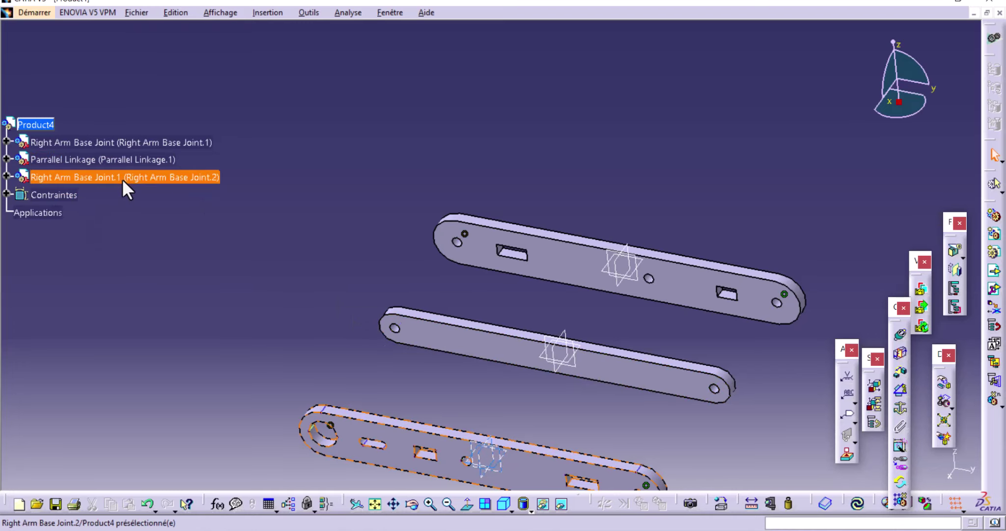
Step: Delete the Parrallel Linkage part from Product4, update, and close the diagnosis report
click(128, 159)
key(Delete)
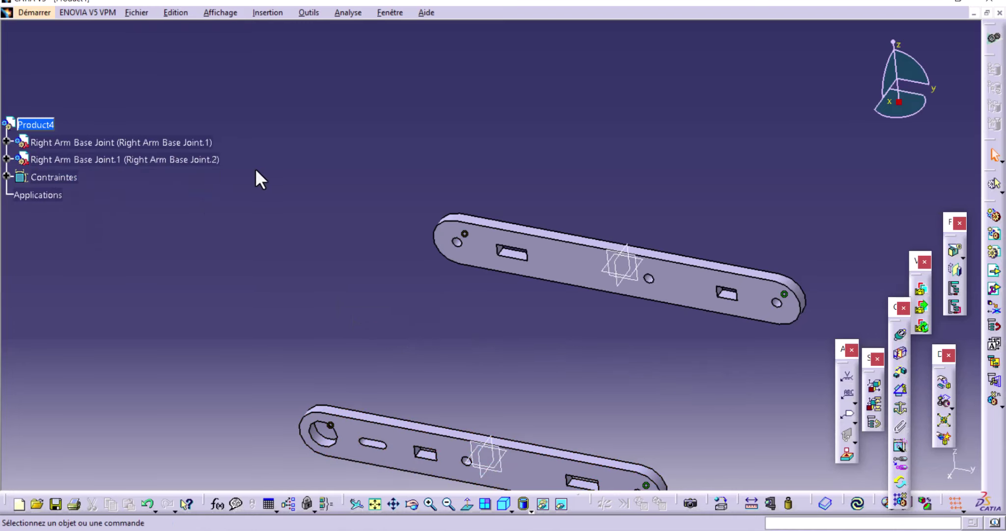
mouse_move(533, 274)
middle_down()
mouse_move(371, 210)
mouse_move(394, 270)
mouse_move(437, 267)
mouse_move(464, 245)
middle_up()
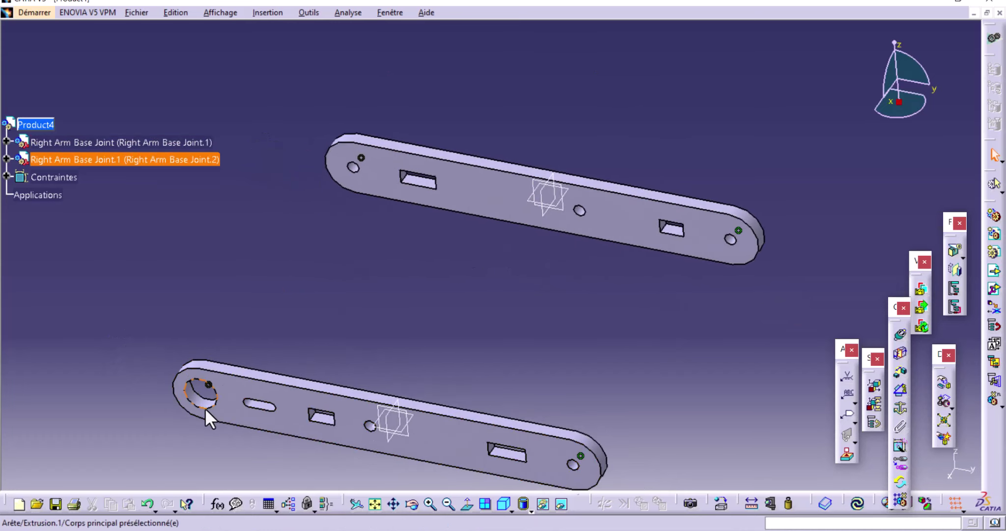
mouse_move(561, 324)
middle_down()
mouse_move(542, 244)
mouse_move(542, 278)
middle_up()
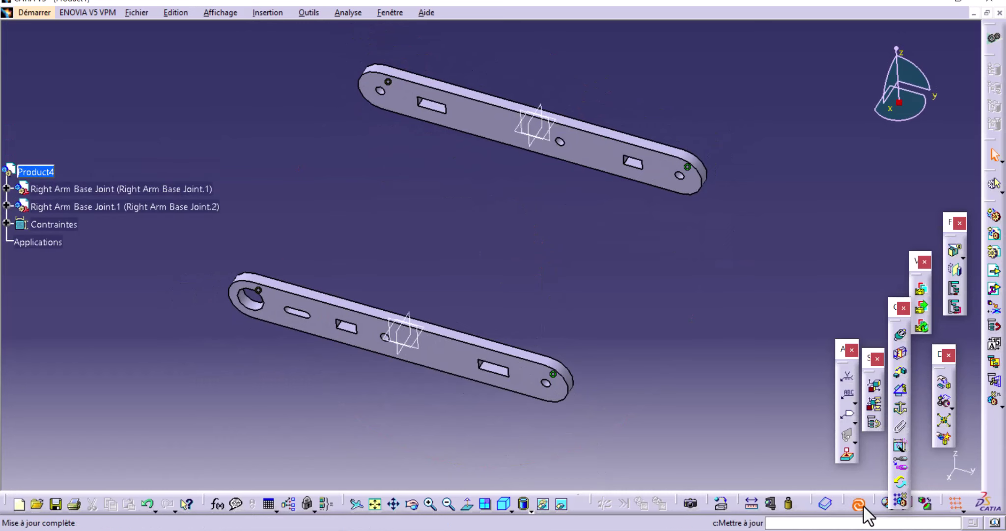
click(858, 504)
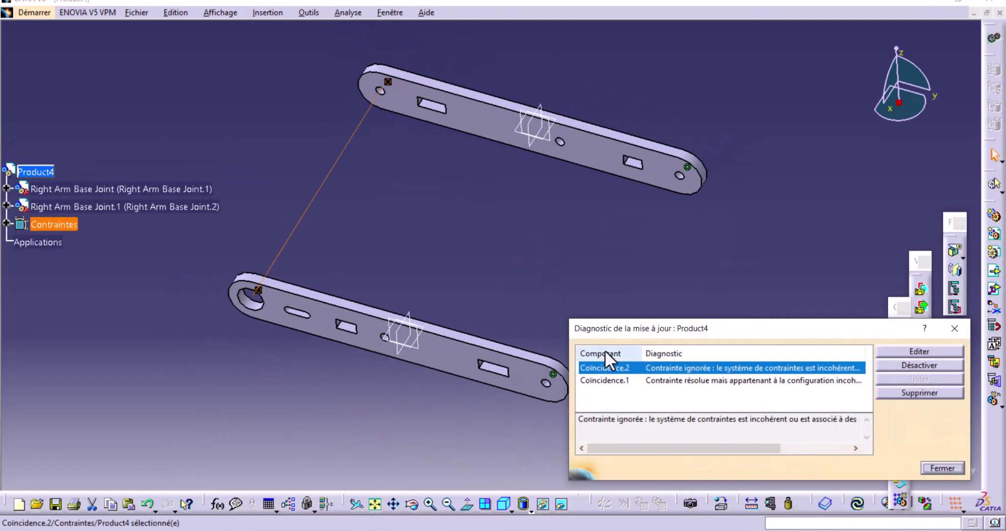
click(945, 466)
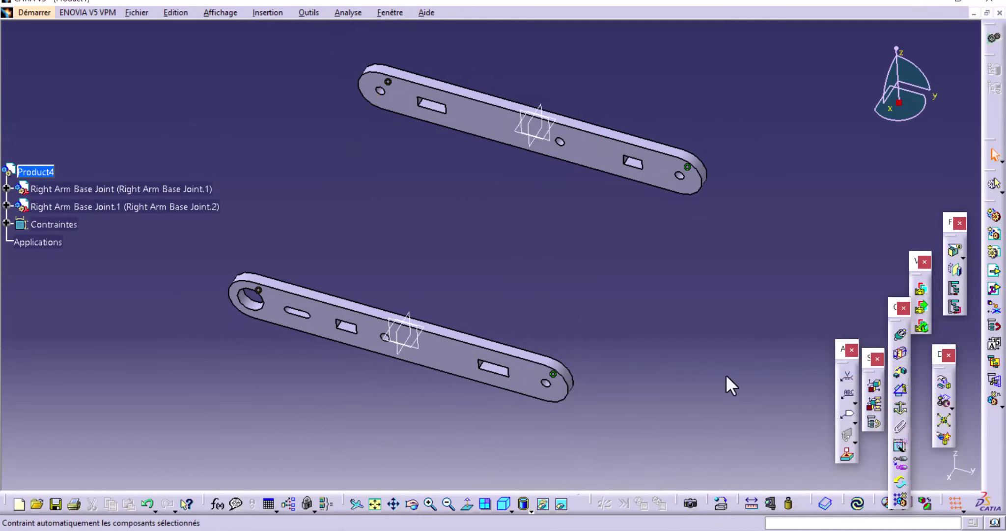
mouse_move(372, 236)
middle_down()
mouse_move(402, 252)
mouse_move(360, 220)
mouse_move(386, 214)
middle_up()
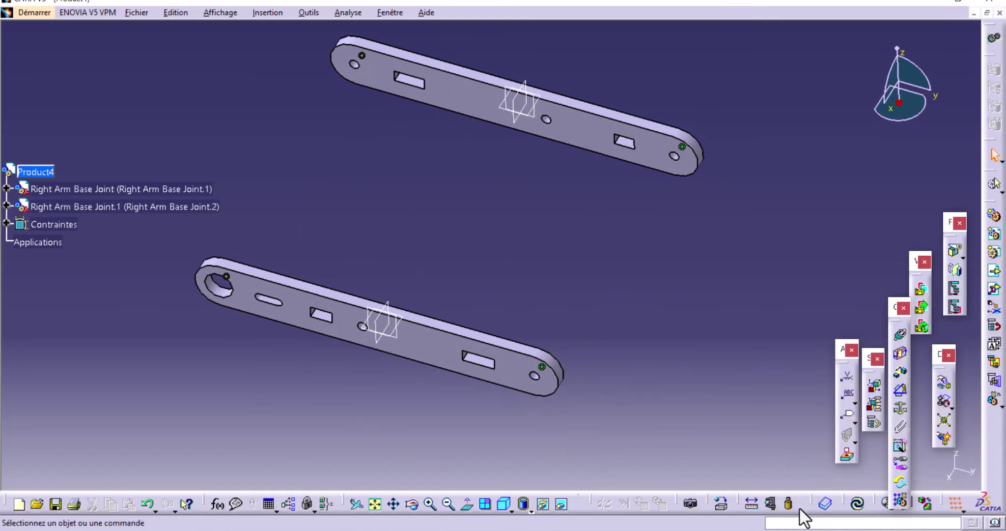
click(756, 500)
mouse_move(604, 410)
middle_down()
mouse_move(576, 344)
mouse_move(600, 310)
middle_up()
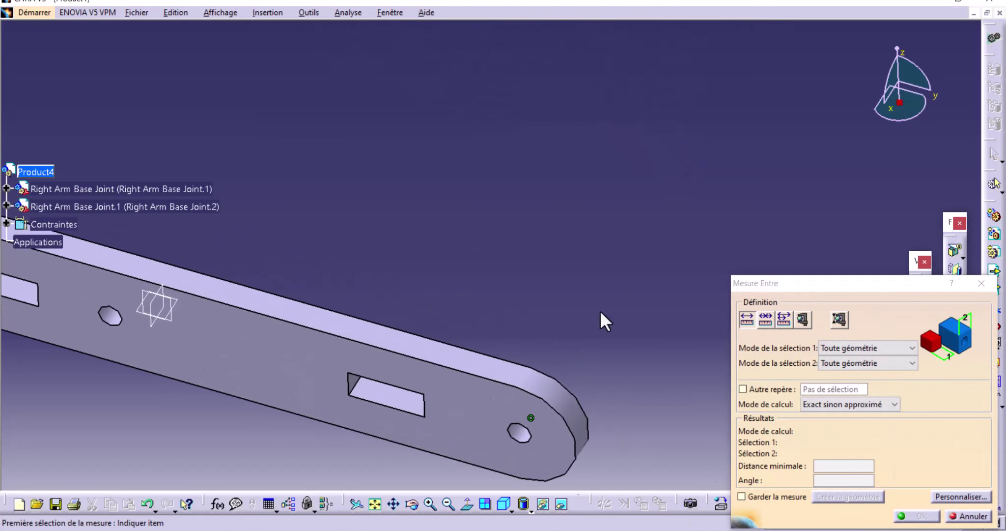
click(518, 435)
mouse_move(391, 322)
middle_down()
mouse_move(397, 355)
mouse_move(249, 292)
mouse_move(378, 298)
mouse_move(190, 294)
middle_up()
click(245, 287)
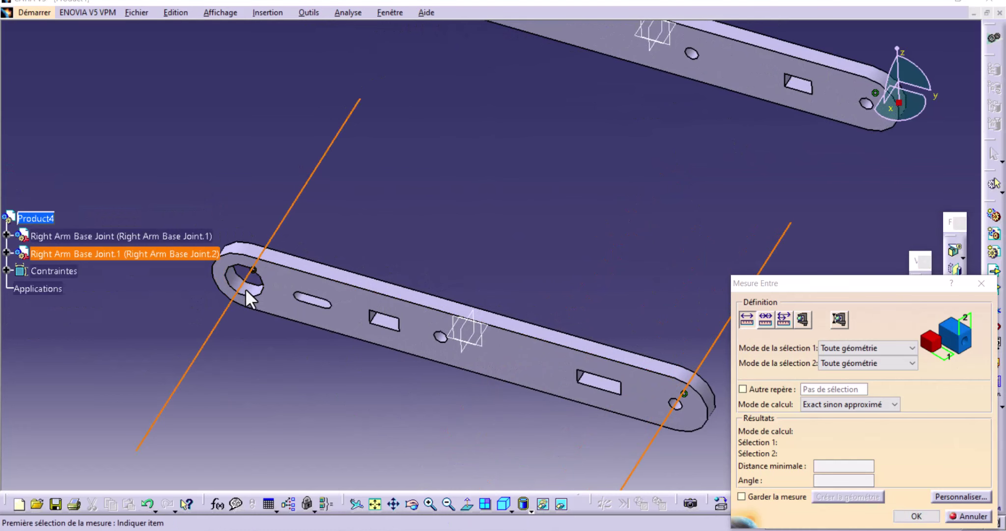
click(965, 516)
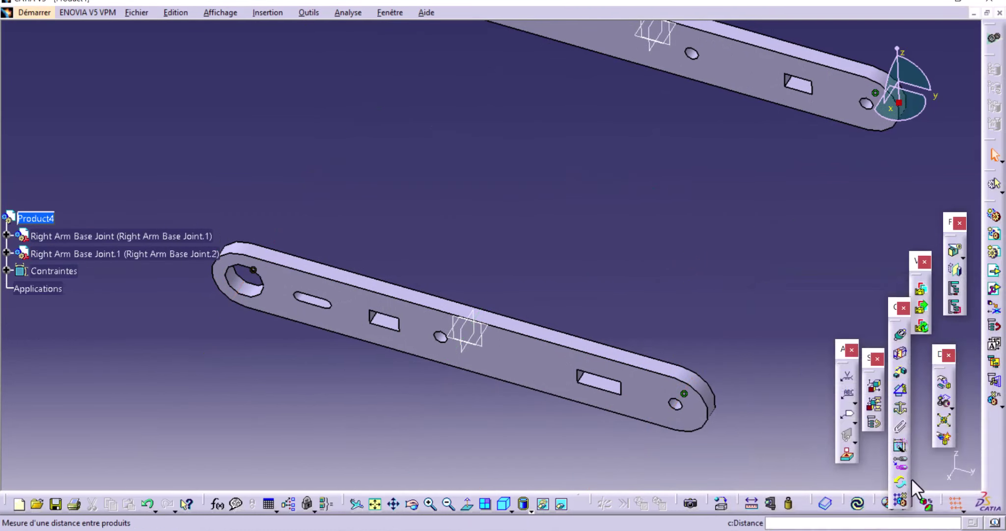
mouse_move(502, 166)
middle_down()
mouse_move(402, 303)
mouse_move(545, 305)
mouse_move(593, 325)
middle_up()
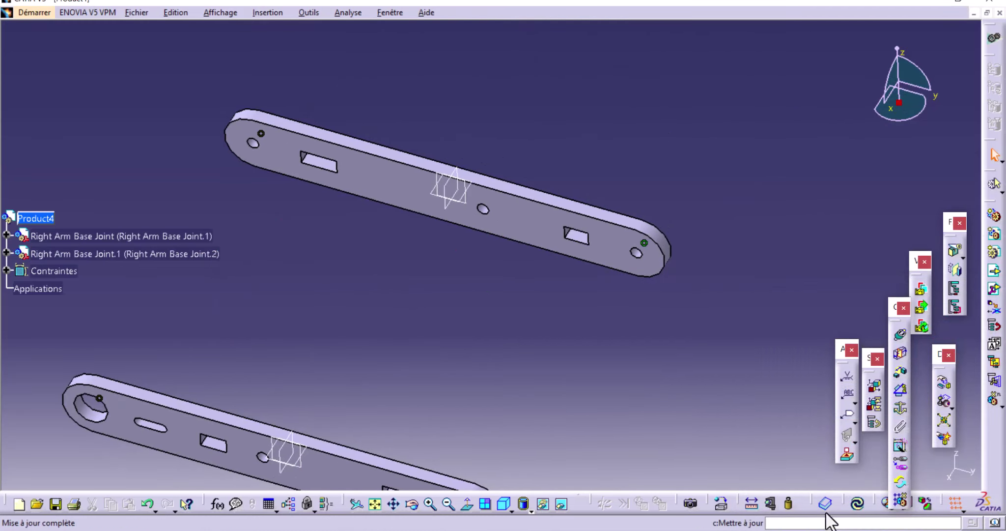
click(755, 500)
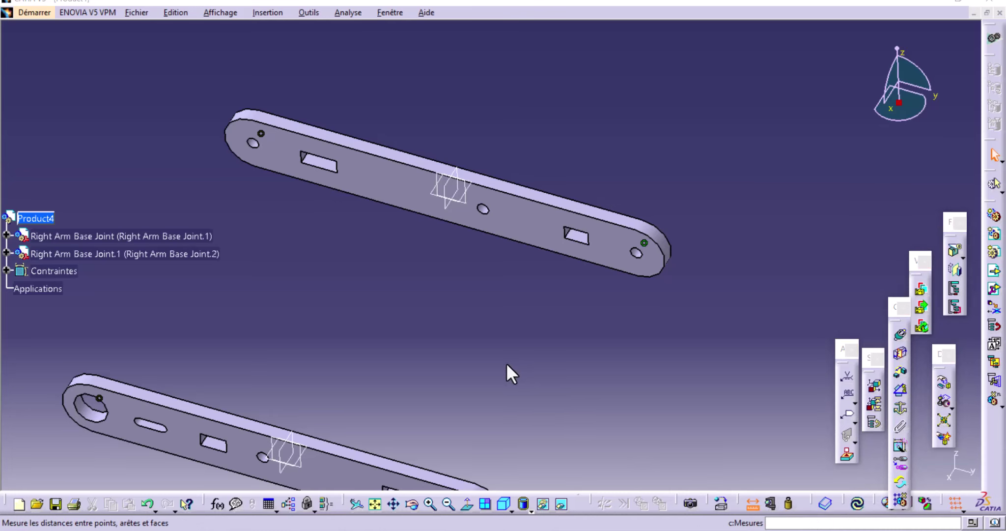
middle_drag(506, 364, 437, 383)
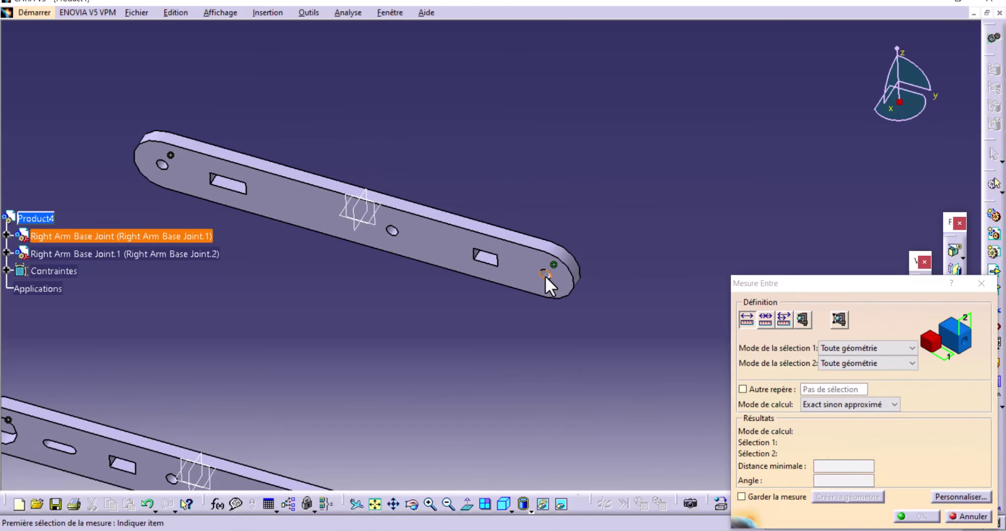
mouse_move(545, 273)
middle_down()
mouse_move(545, 308)
mouse_move(607, 250)
mouse_move(581, 282)
middle_up()
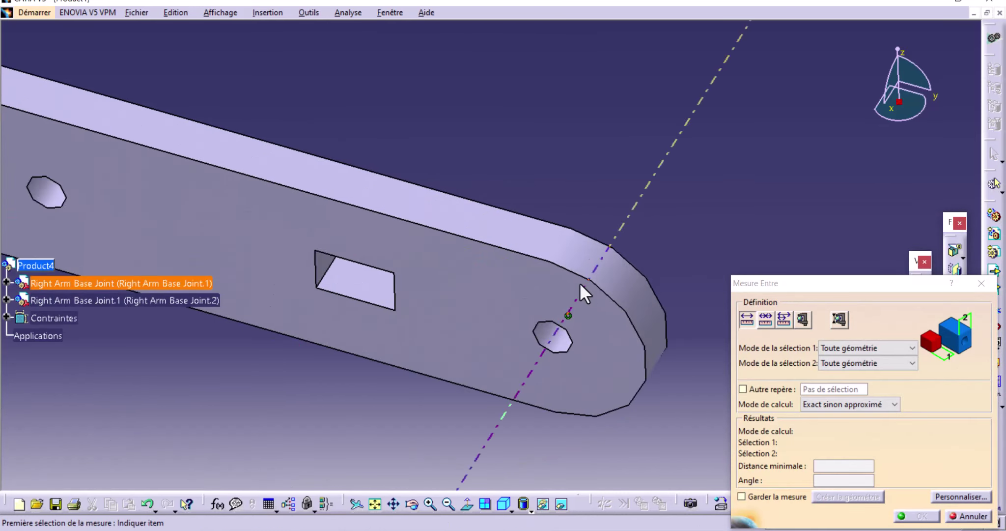
click(555, 333)
mouse_move(555, 333)
middle_down()
mouse_move(510, 292)
mouse_move(467, 351)
mouse_move(591, 373)
mouse_move(673, 192)
mouse_move(370, 166)
middle_up()
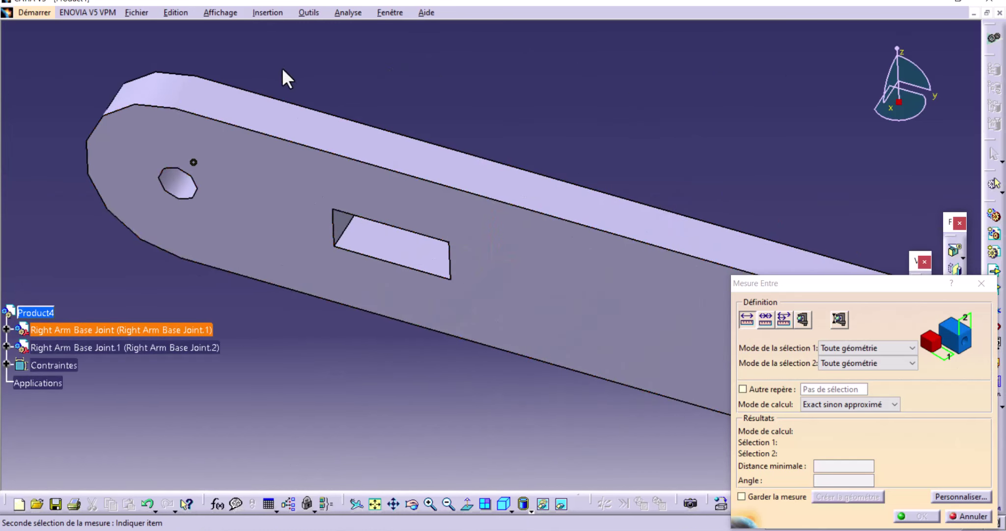
click(180, 184)
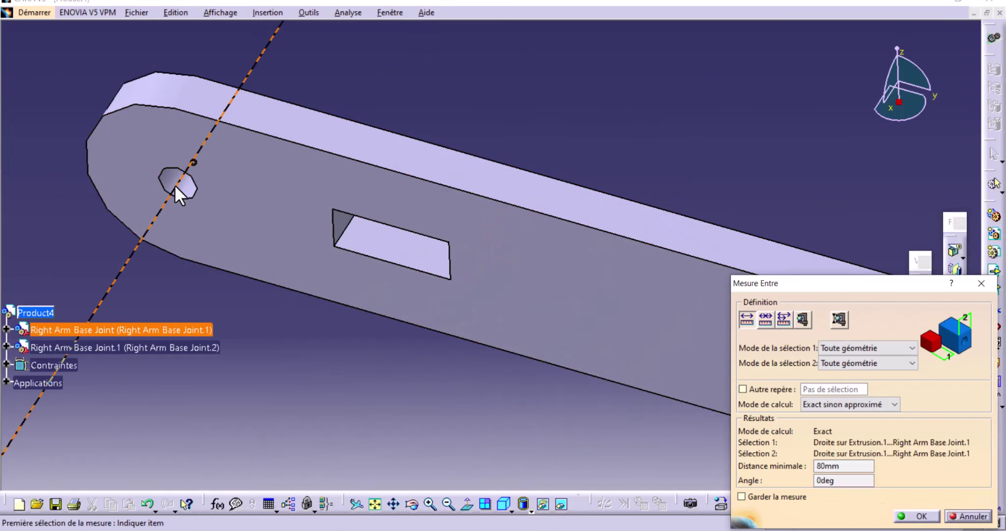
click(958, 516)
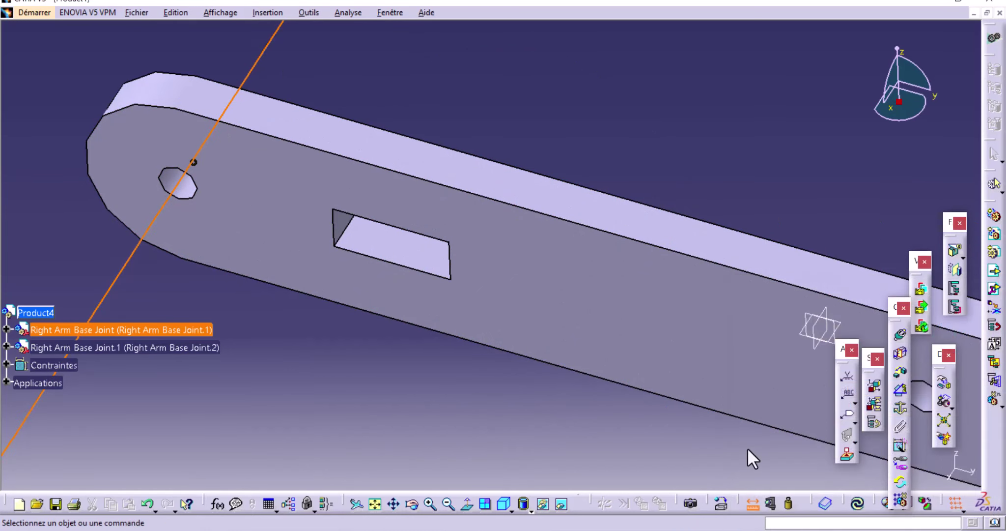
mouse_move(324, 288)
middle_down()
mouse_move(328, 340)
mouse_move(449, 165)
middle_up()
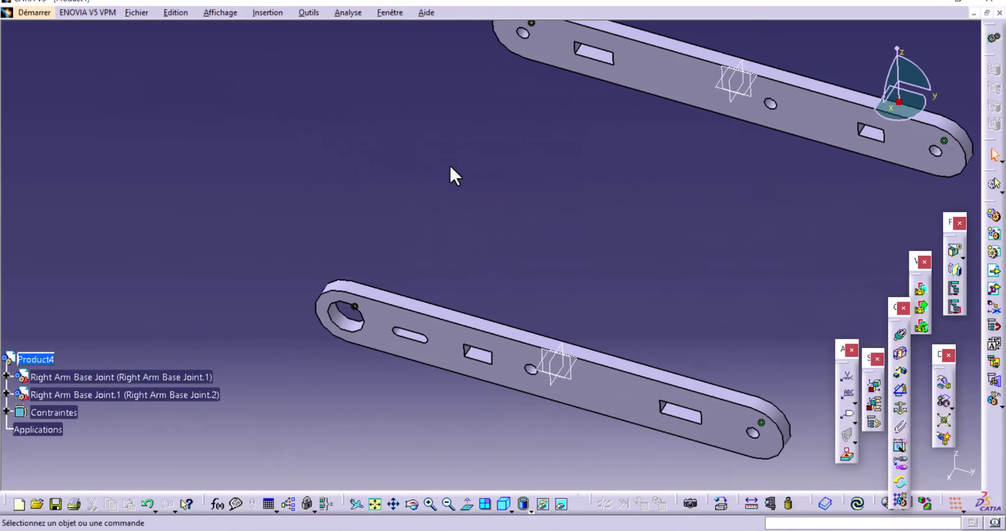
Step: Change the lower arm's 78.9 mm hole spacing in Extrusion.1's sketch to 80 mm and update Product4
double_click(341, 325)
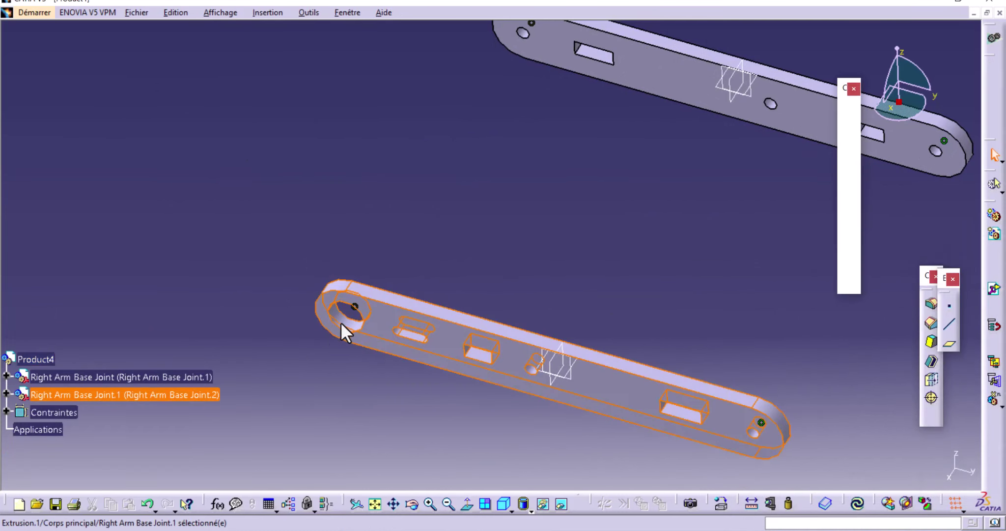
double_click(340, 318)
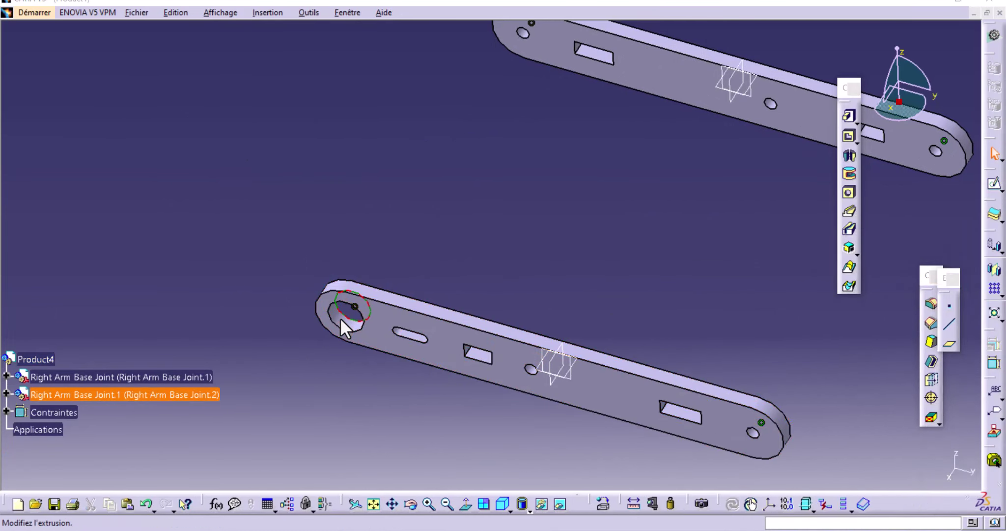
mouse_move(368, 396)
middle_down()
mouse_move(295, 221)
mouse_move(257, 283)
mouse_move(260, 252)
middle_up()
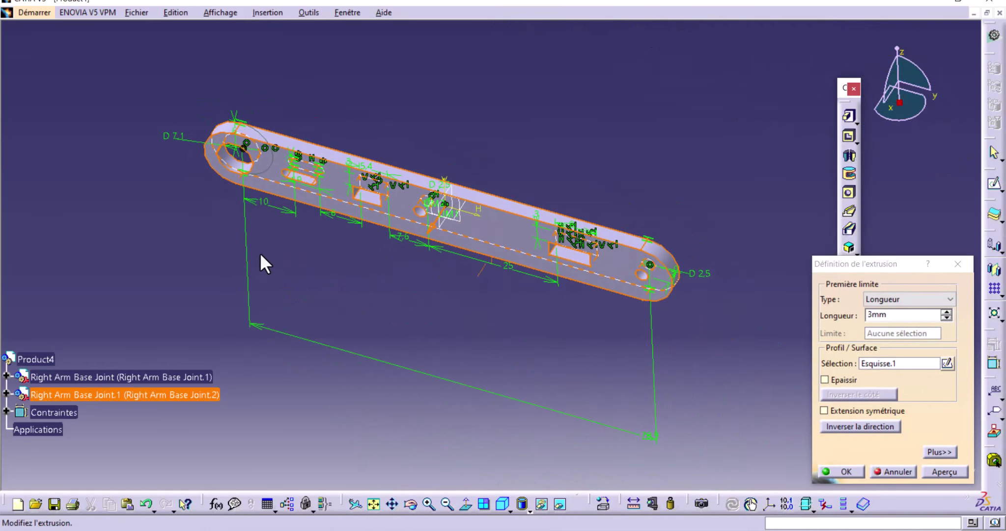
double_click(654, 432)
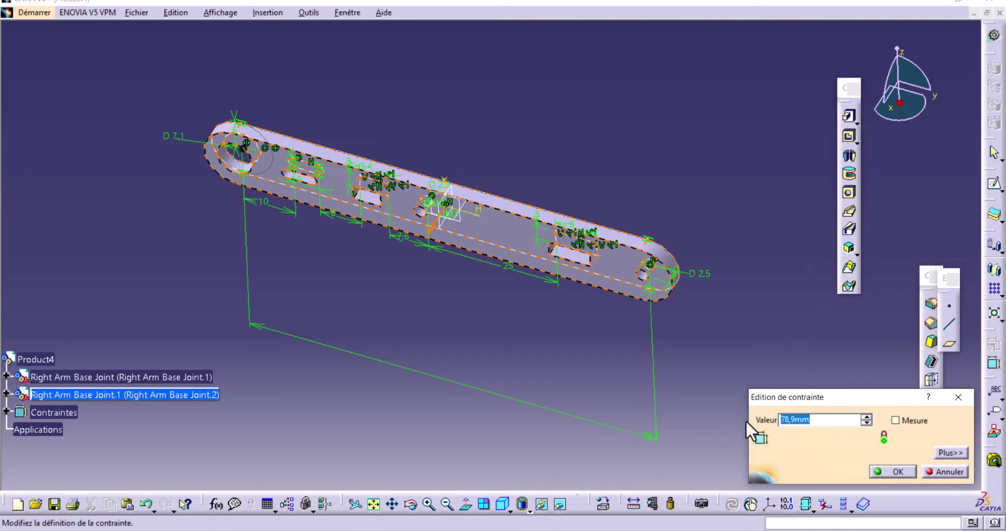
text(80)
click(883, 471)
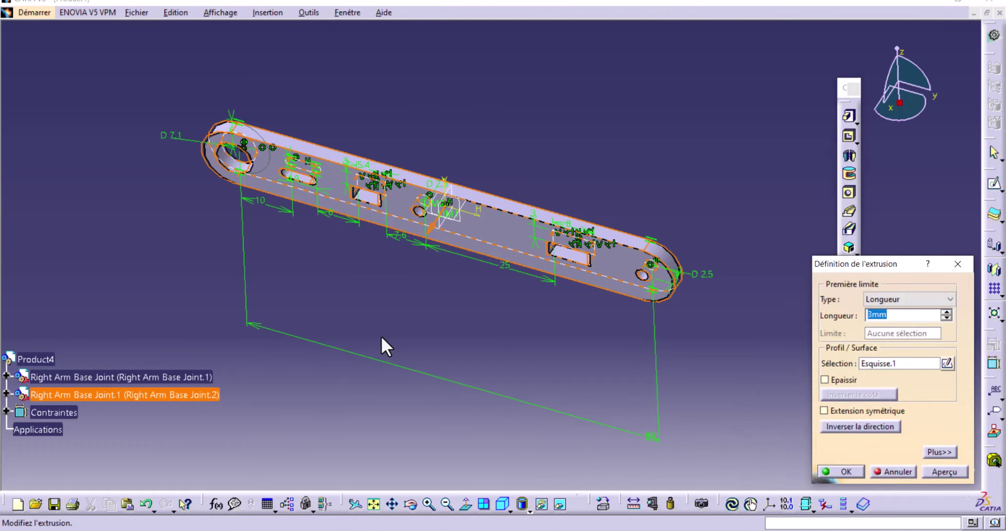
click(839, 470)
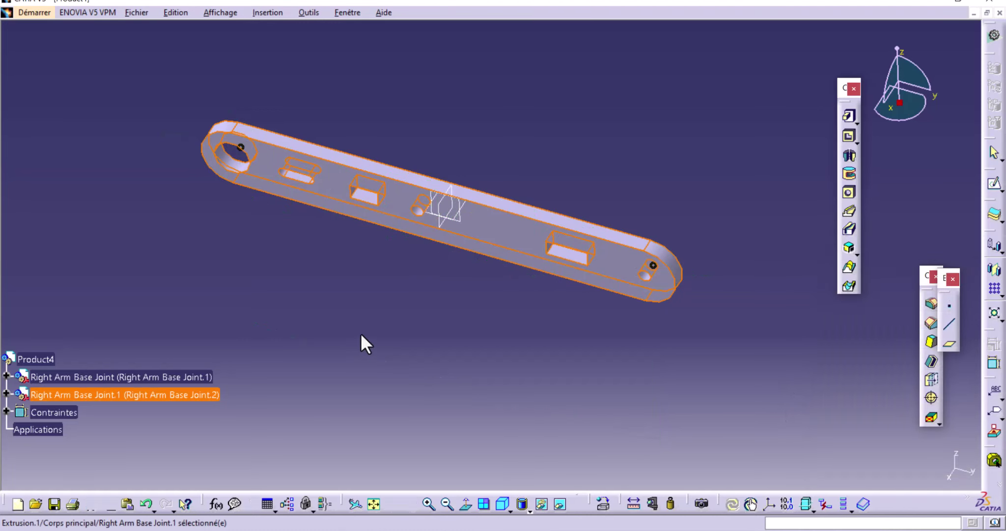
double_click(48, 356)
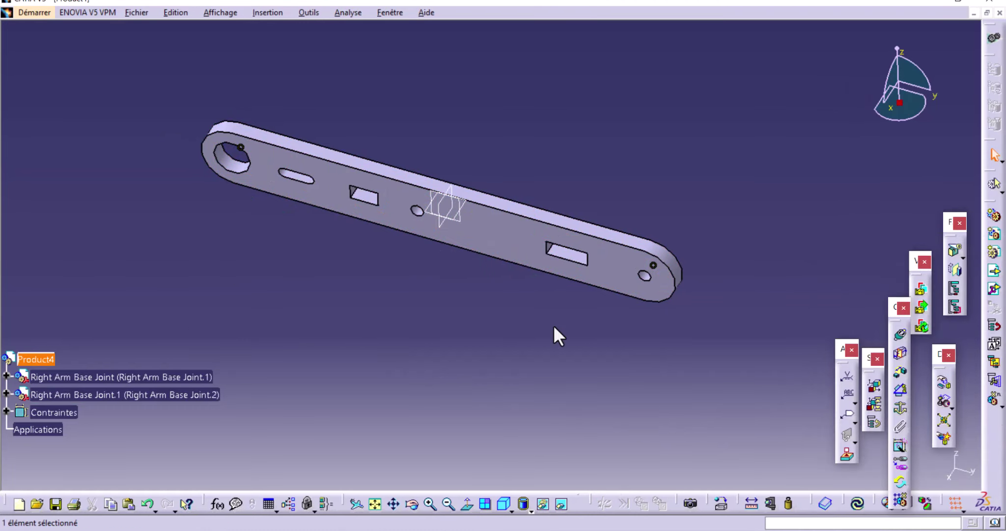
click(850, 501)
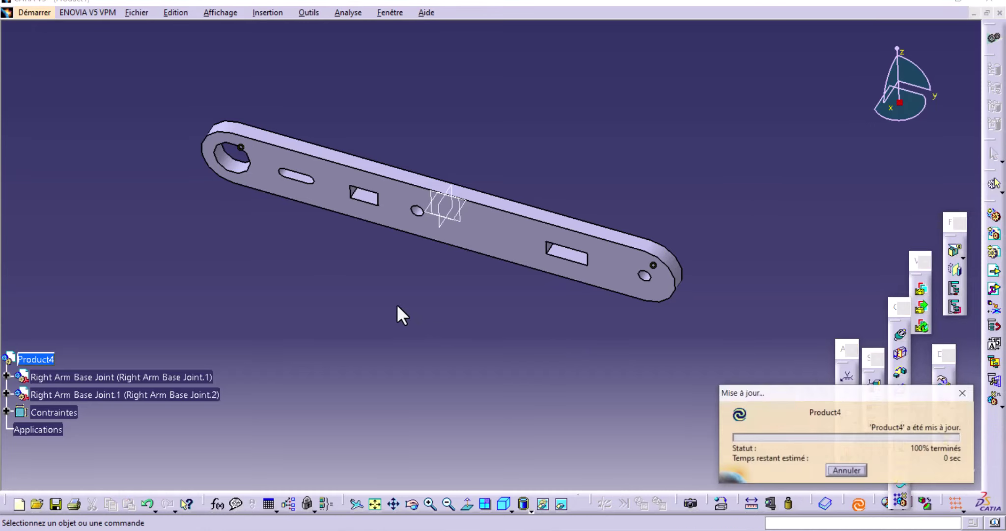
Step: Insert Main Arm Cross Web.CATPart into Product4 and dismiss the already-in-session warning
middle_drag(396, 304, 372, 410)
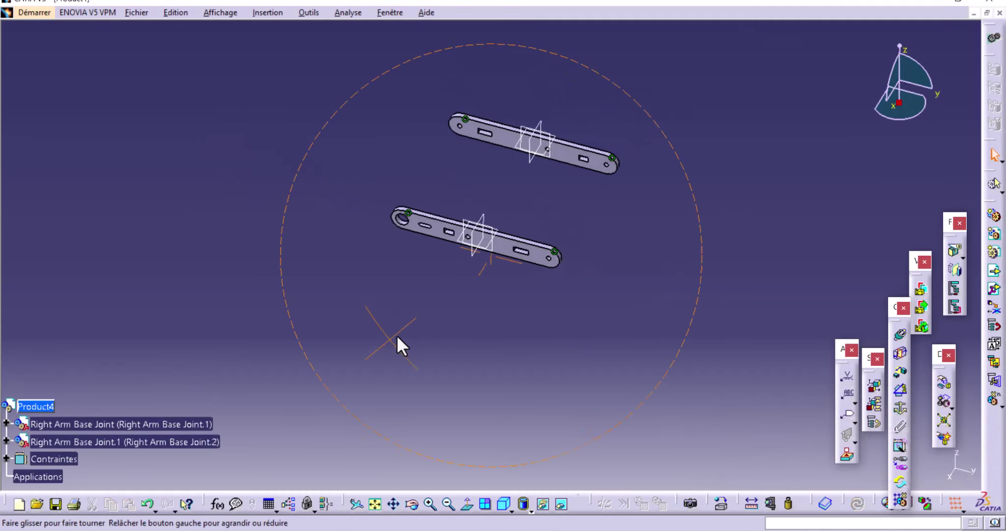
middle_drag(396, 336, 385, 318)
middle_drag(826, 246, 837, 247)
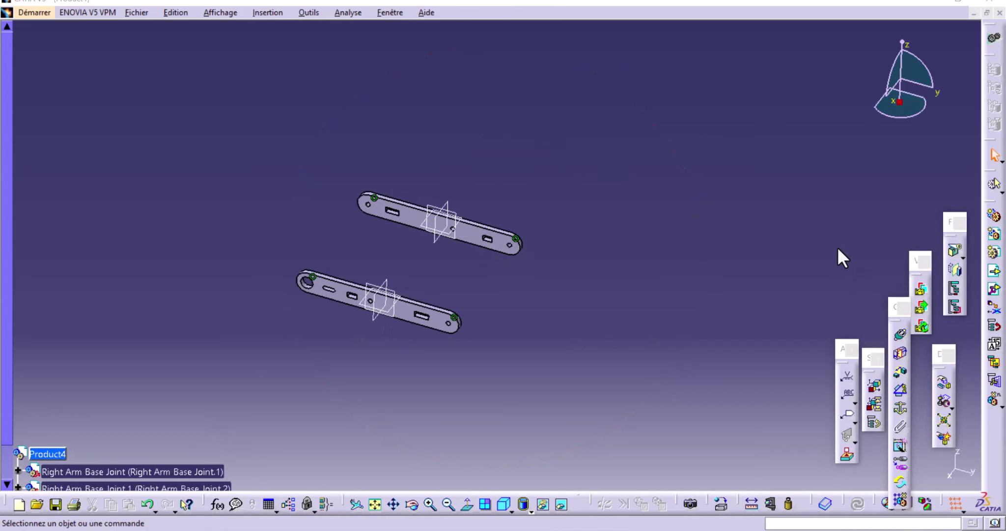
click(259, 14)
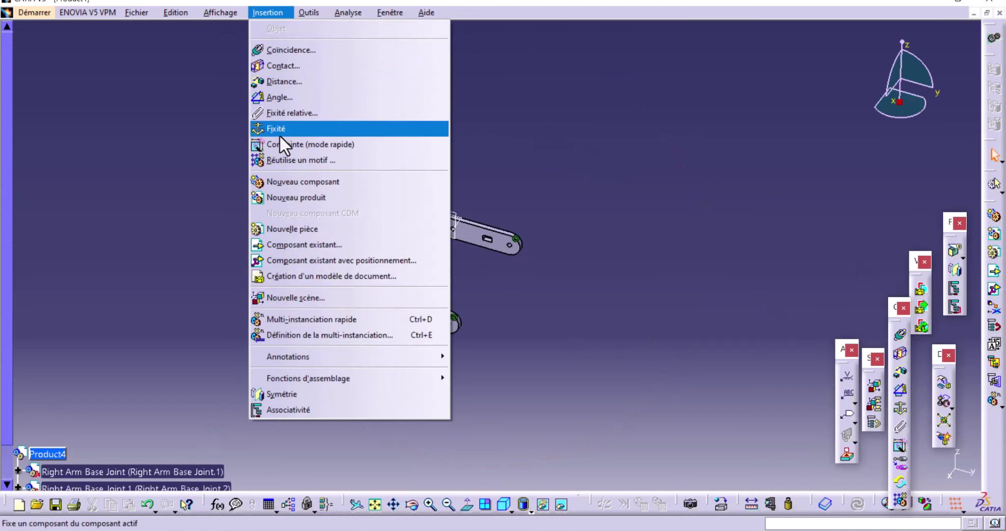
click(298, 243)
click(48, 454)
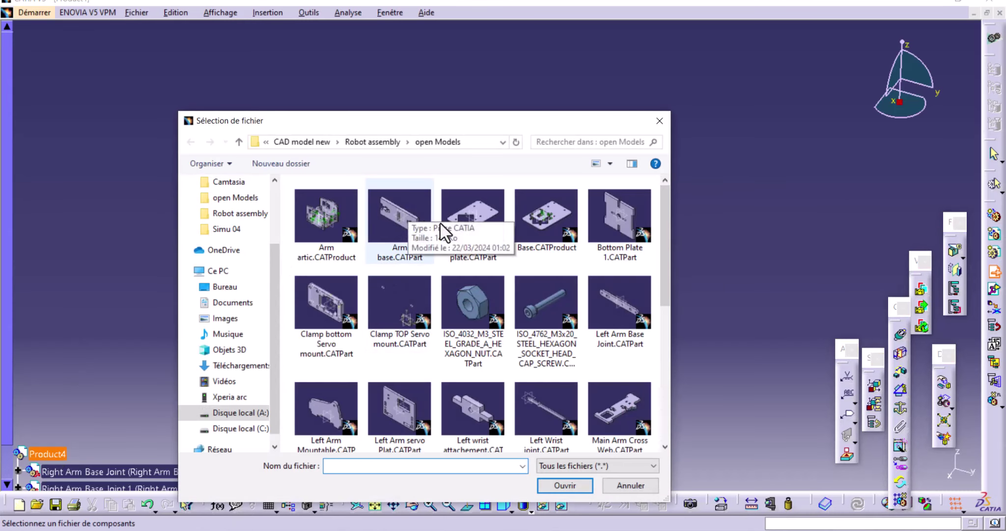
click(395, 312)
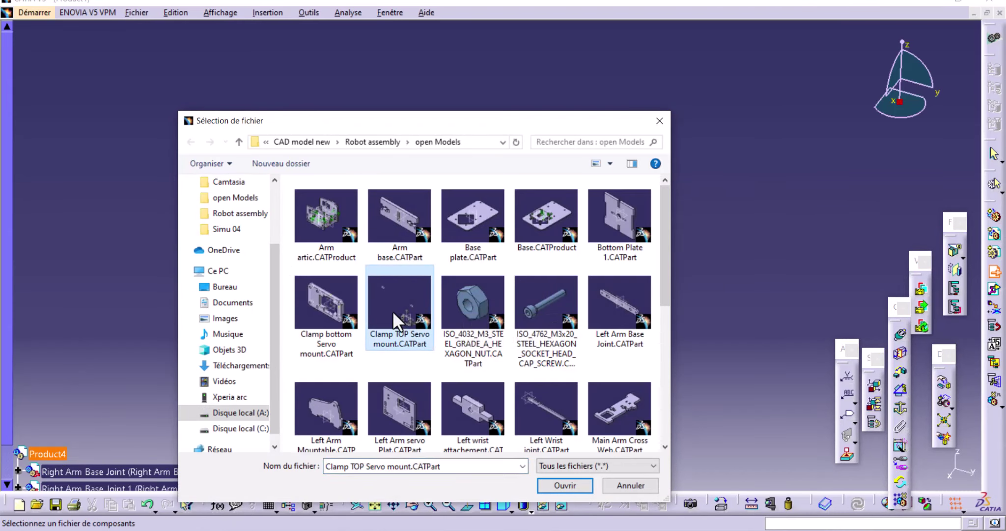
key(m)
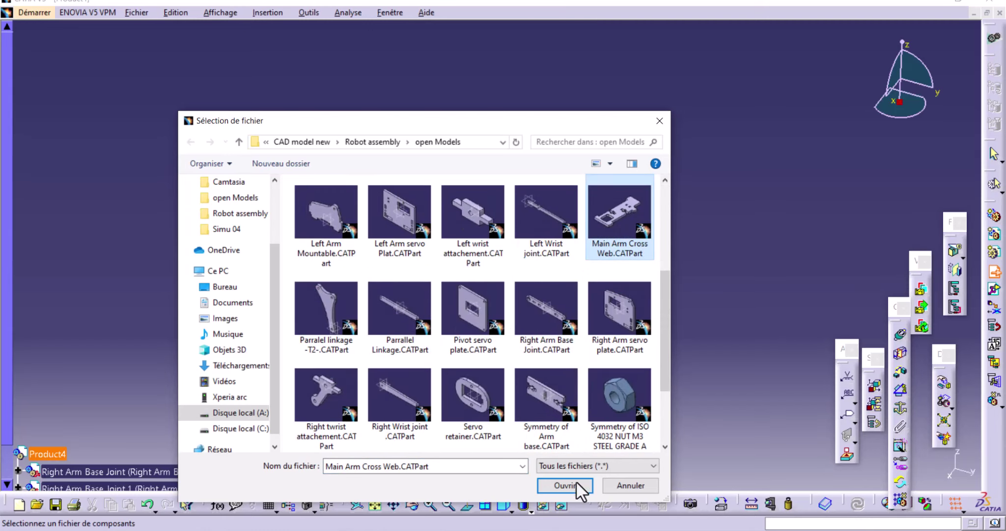
drag(574, 125, 493, 105)
click(494, 462)
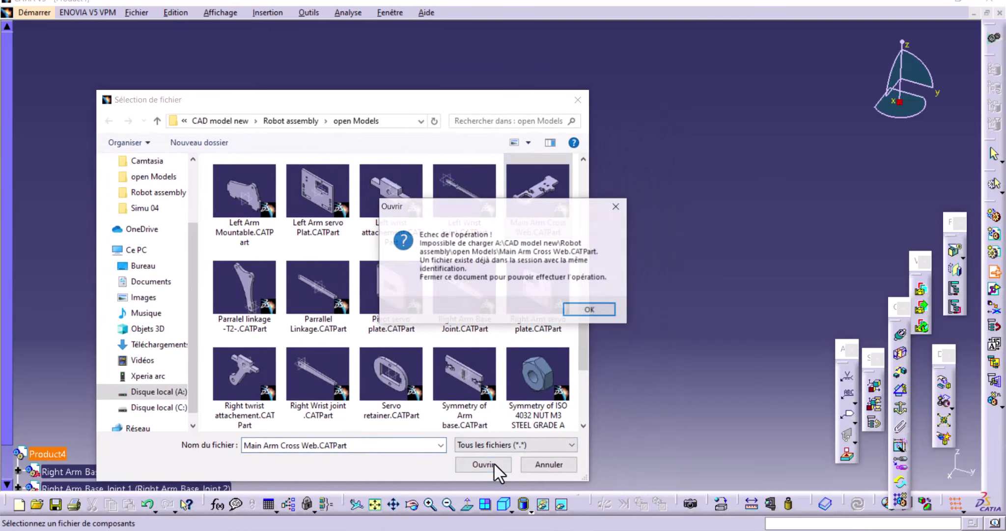
click(585, 310)
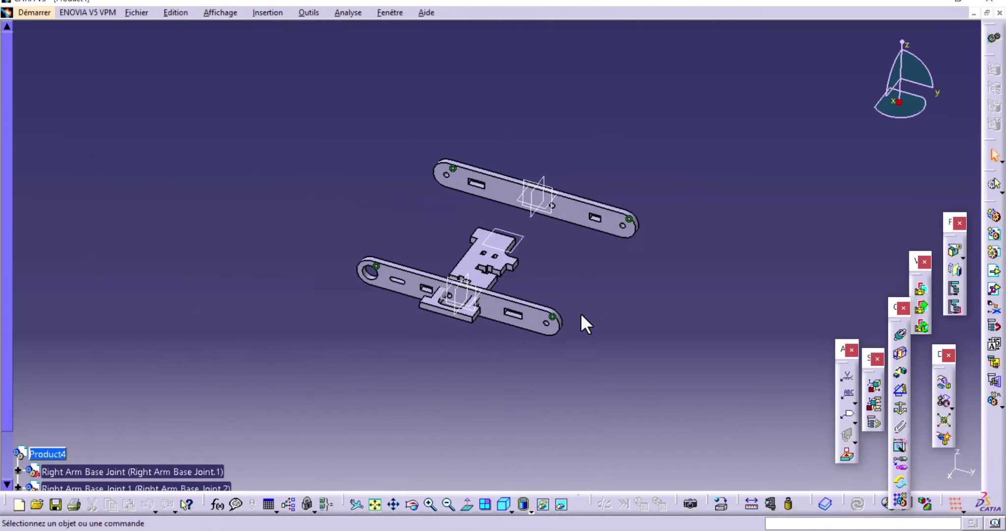
Step: Use the compass to rotate the cross web about half a turn alongside the upper arm plate
mouse_move(487, 270)
middle_down()
mouse_move(434, 341)
mouse_move(423, 330)
middle_up()
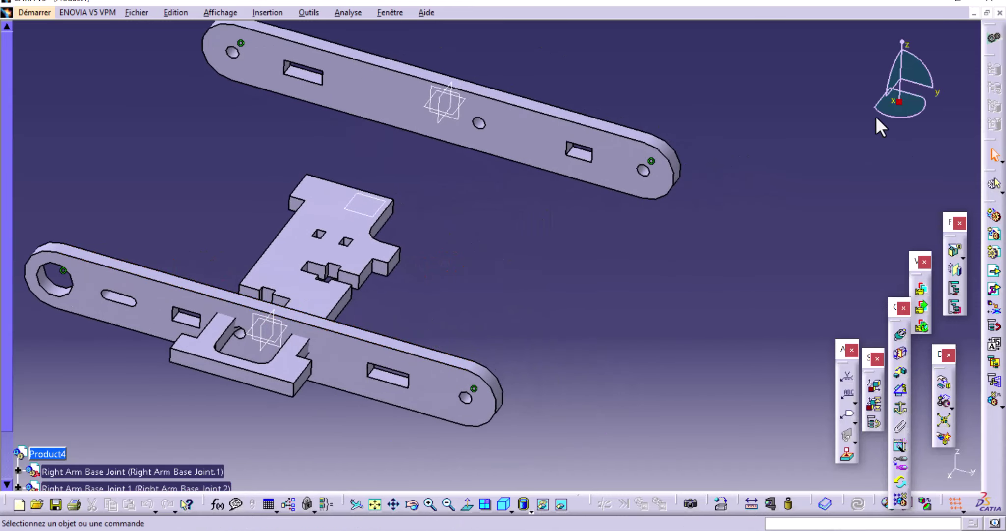
mouse_move(900, 101)
mouse_down()
mouse_move(308, 239)
mouse_move(339, 143)
mouse_up()
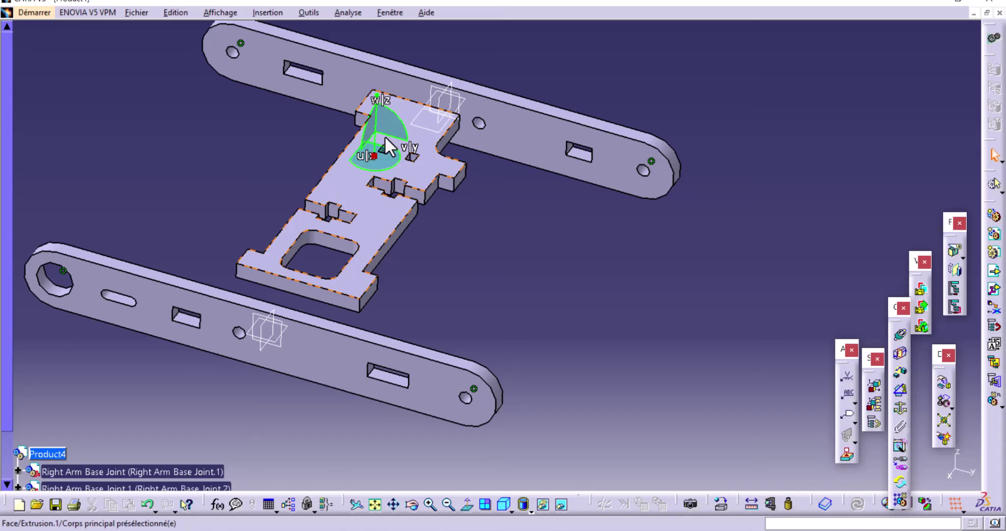
drag(388, 166, 363, 161)
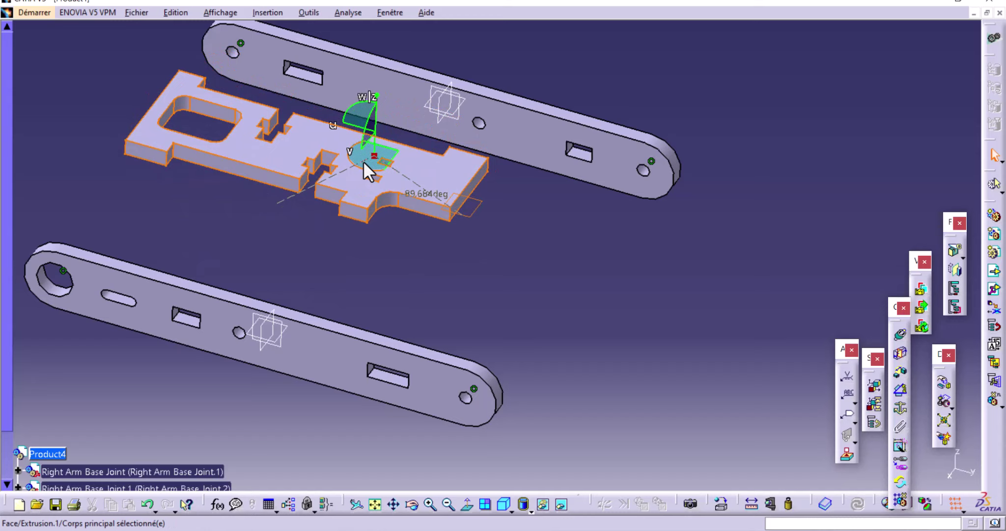
mouse_move(345, 110)
mouse_down()
mouse_move(488, 206)
mouse_move(513, 367)
mouse_move(524, 368)
mouse_up()
mouse_move(515, 284)
middle_down()
mouse_move(436, 306)
mouse_move(420, 272)
mouse_move(401, 294)
middle_up()
Step: Snap the cross web's end edge into alignment with the arm plate's slot edge
click(944, 400)
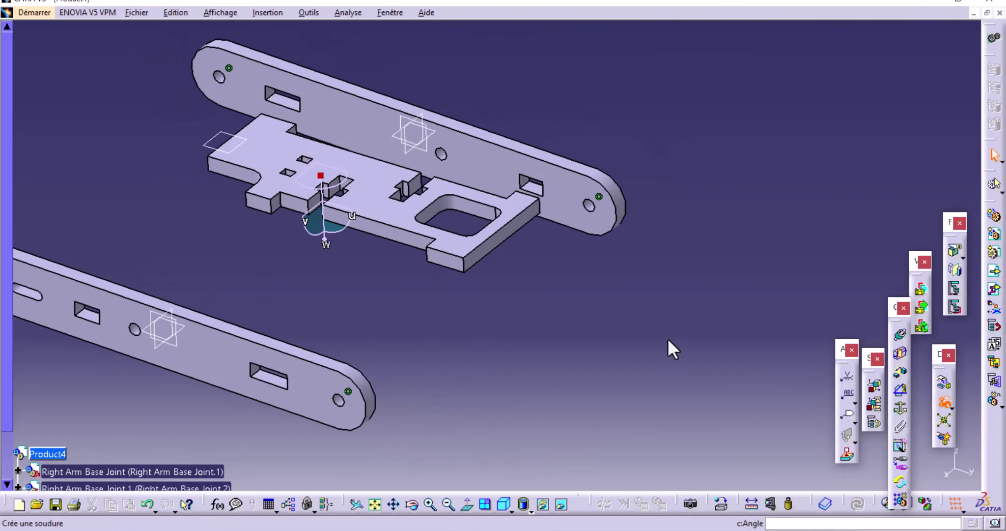
click(470, 260)
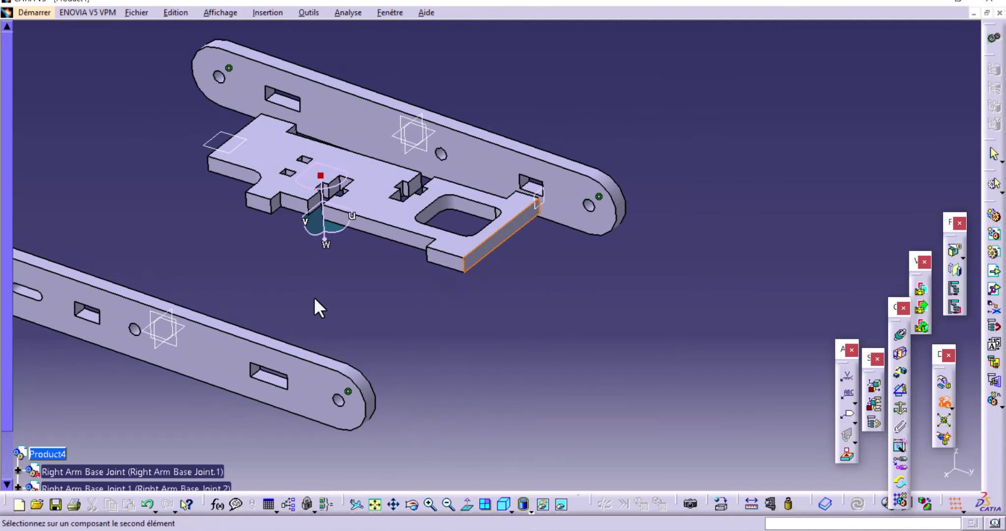
mouse_move(315, 300)
middle_down()
mouse_move(433, 363)
mouse_move(472, 342)
mouse_move(469, 316)
mouse_move(473, 329)
middle_up()
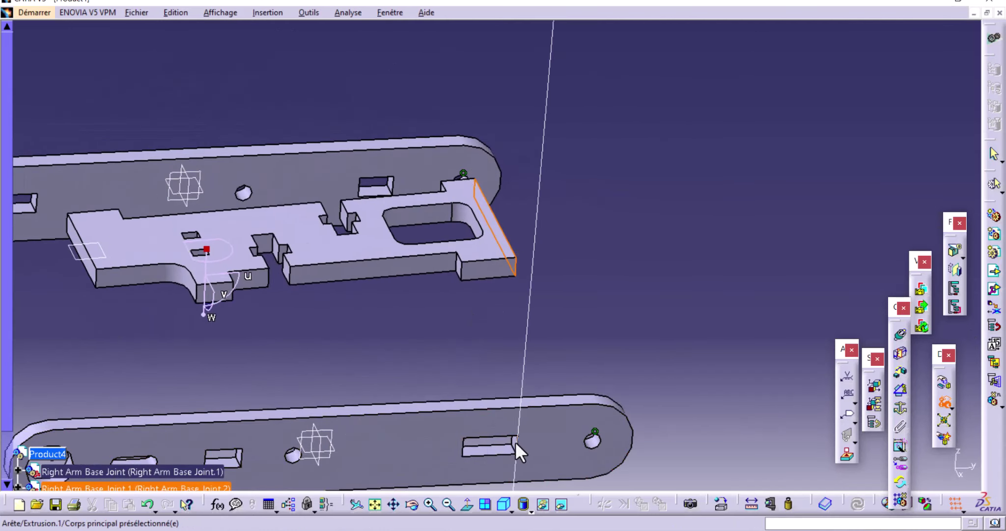
mouse_move(527, 364)
middle_down()
mouse_move(520, 318)
mouse_move(589, 294)
mouse_move(498, 168)
mouse_move(510, 142)
middle_up()
click(492, 333)
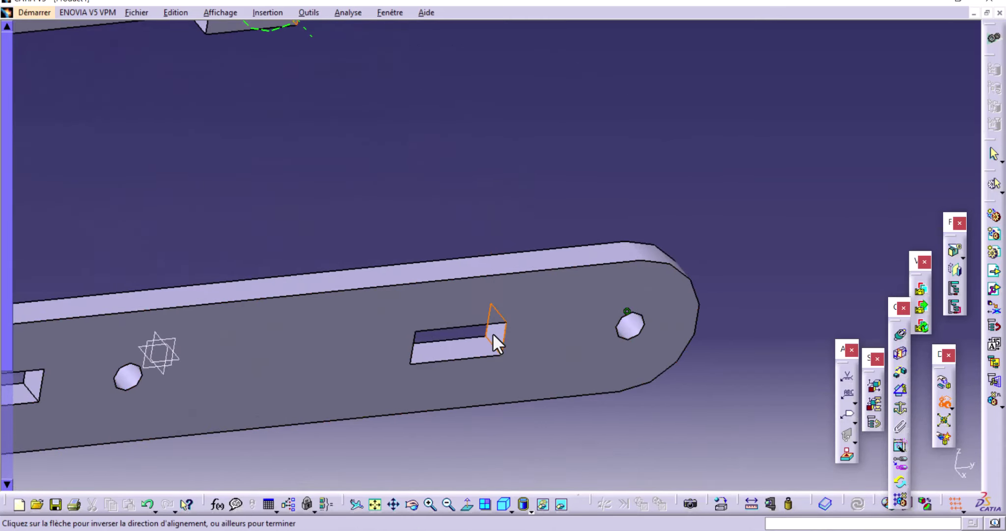
click(487, 195)
mouse_move(487, 196)
middle_down()
mouse_move(523, 241)
mouse_move(427, 267)
mouse_move(322, 235)
mouse_move(350, 227)
mouse_move(444, 244)
mouse_move(441, 276)
middle_up()
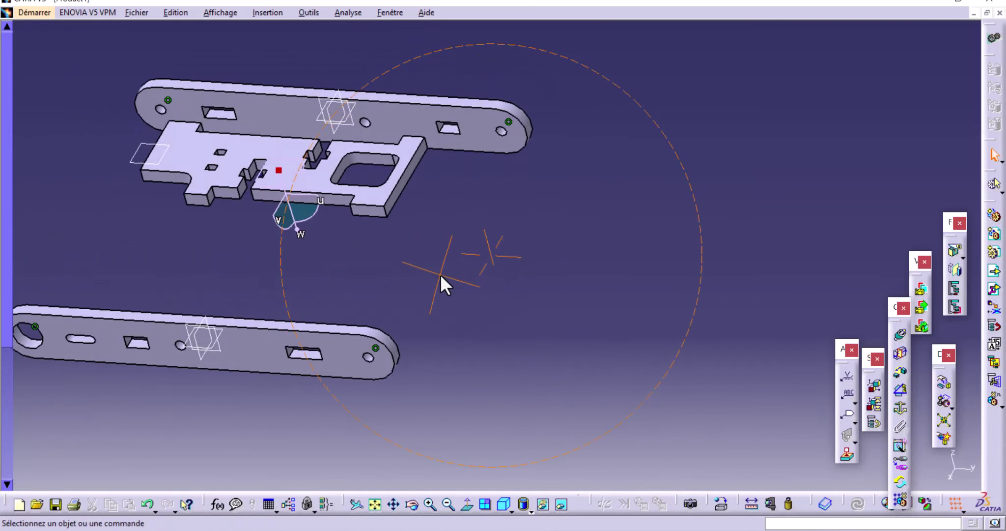
Step: Add a contact between the cross web's end face and the slot face, then update
click(900, 352)
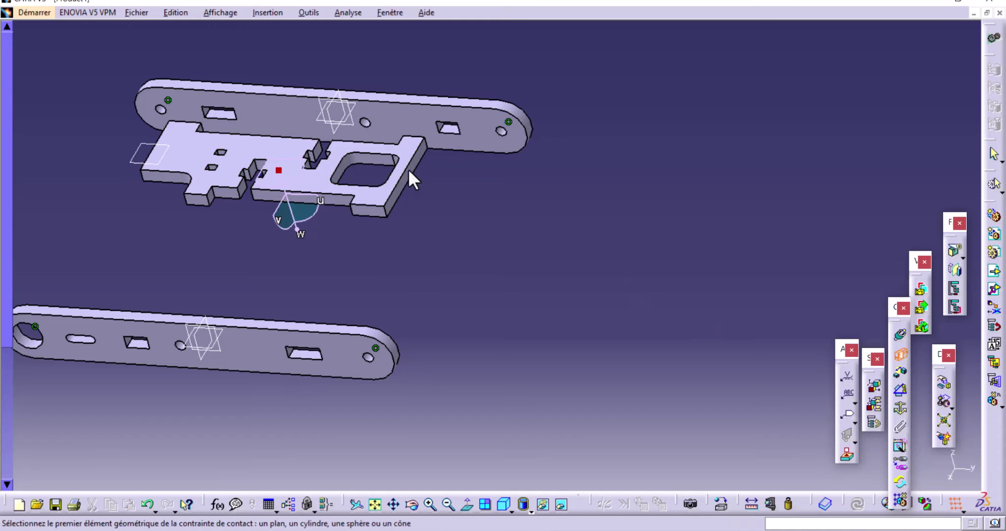
click(393, 201)
mouse_move(393, 200)
middle_down()
mouse_move(455, 206)
mouse_move(488, 276)
mouse_move(555, 263)
mouse_move(364, 258)
mouse_move(481, 323)
mouse_move(541, 316)
mouse_move(521, 305)
mouse_move(467, 354)
mouse_move(337, 333)
mouse_move(555, 409)
middle_up()
click(140, 248)
click(858, 504)
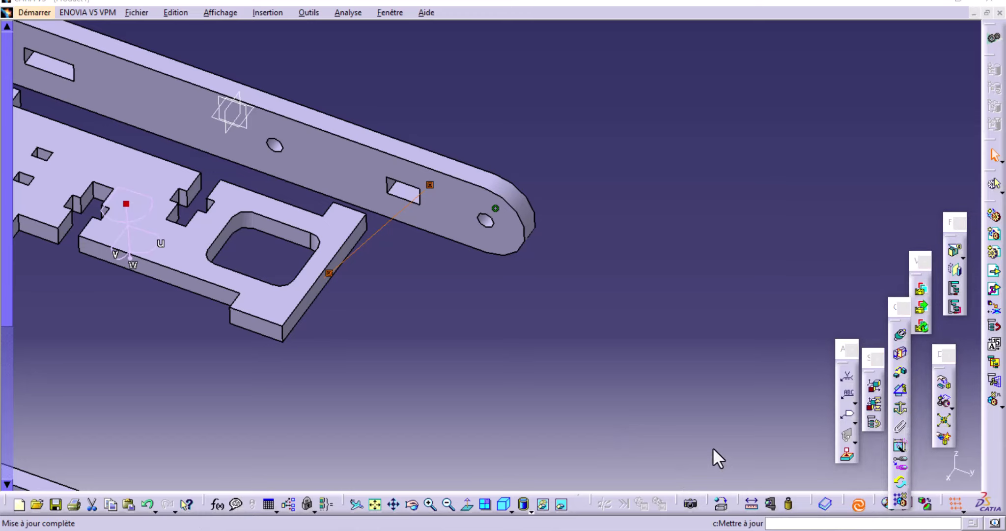
Step: Add a second contact between the cross web face and the hole face, then update
mouse_move(414, 313)
middle_down()
mouse_move(423, 269)
mouse_move(384, 243)
mouse_move(353, 153)
middle_up()
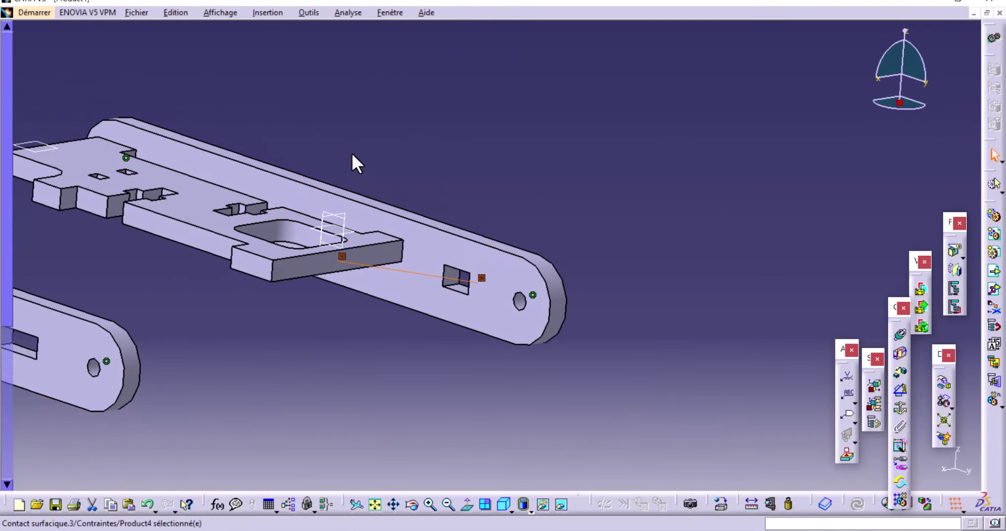
mouse_move(401, 284)
middle_down()
mouse_move(415, 207)
mouse_move(491, 246)
middle_up()
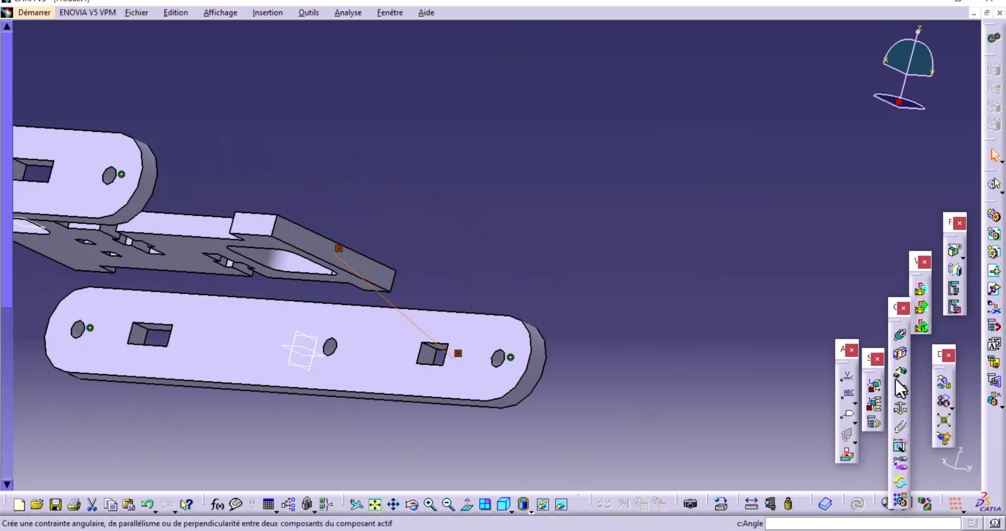
click(897, 360)
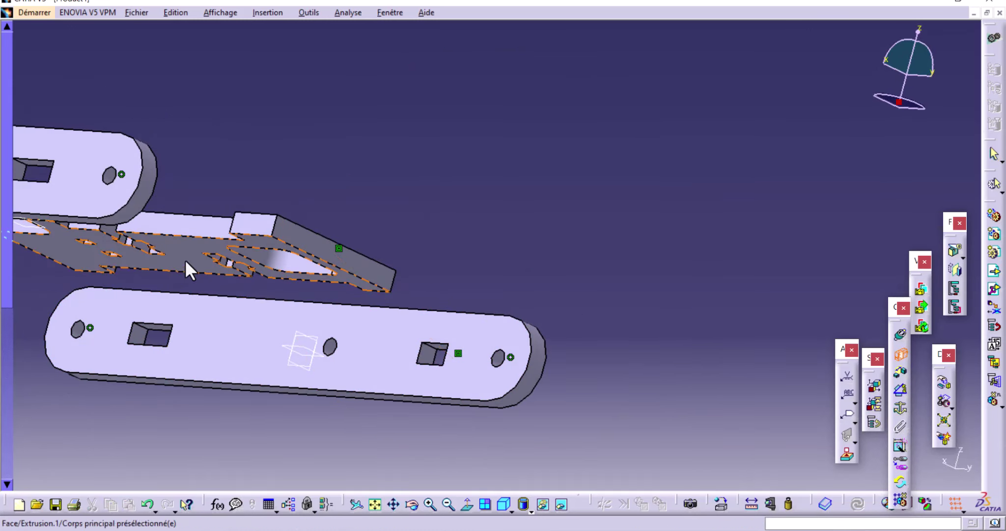
click(186, 260)
mouse_move(424, 219)
middle_down()
mouse_move(368, 338)
mouse_move(399, 305)
mouse_move(526, 243)
middle_up()
click(530, 250)
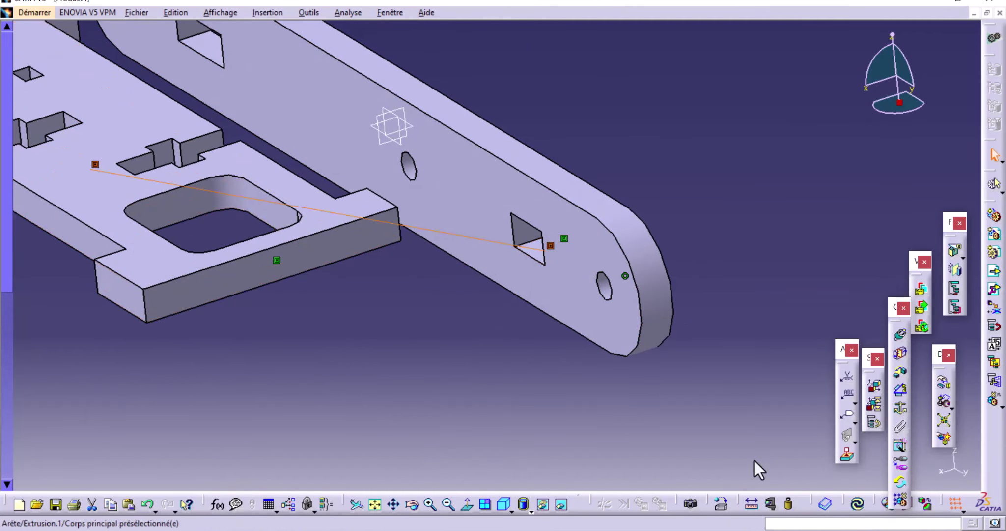
click(858, 516)
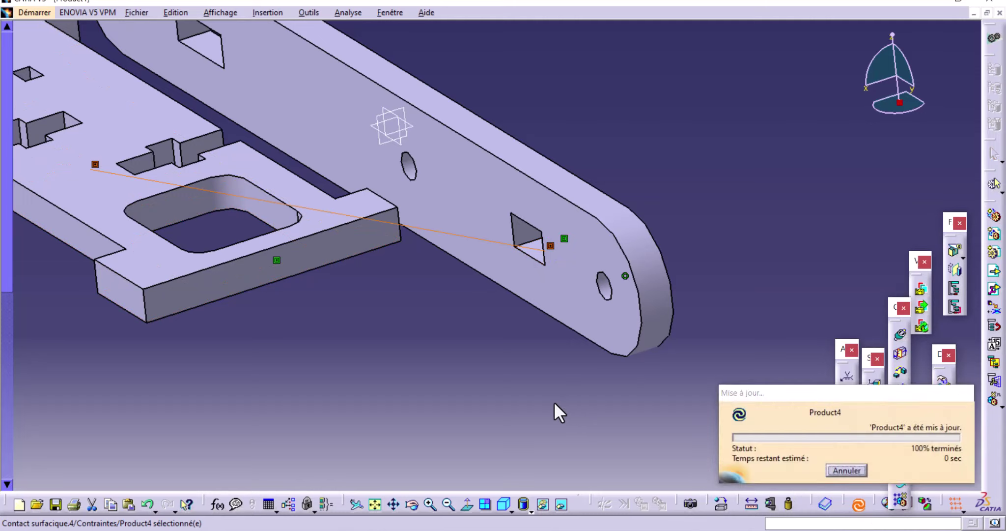
mouse_move(512, 383)
middle_down()
mouse_move(490, 365)
mouse_move(456, 367)
mouse_move(472, 357)
mouse_move(427, 339)
middle_up()
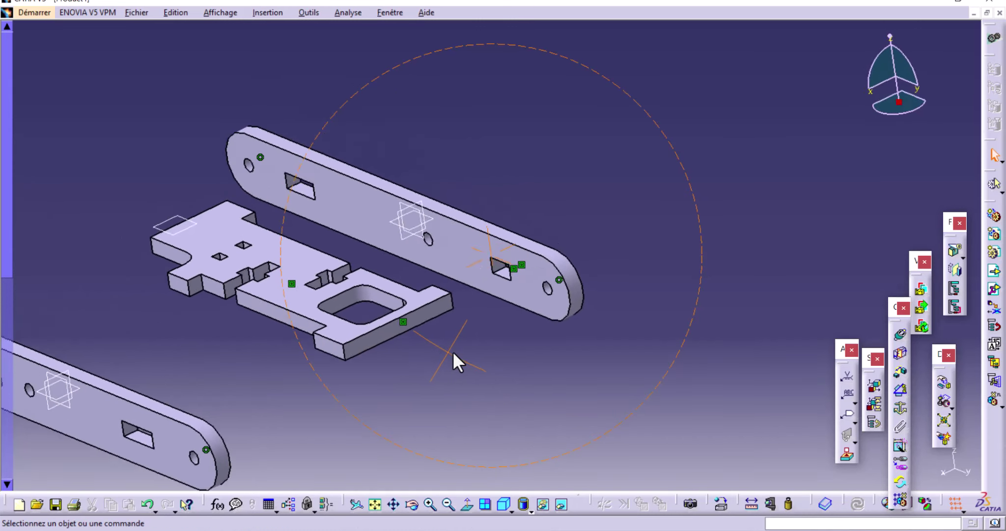
middle_drag(414, 351, 457, 351)
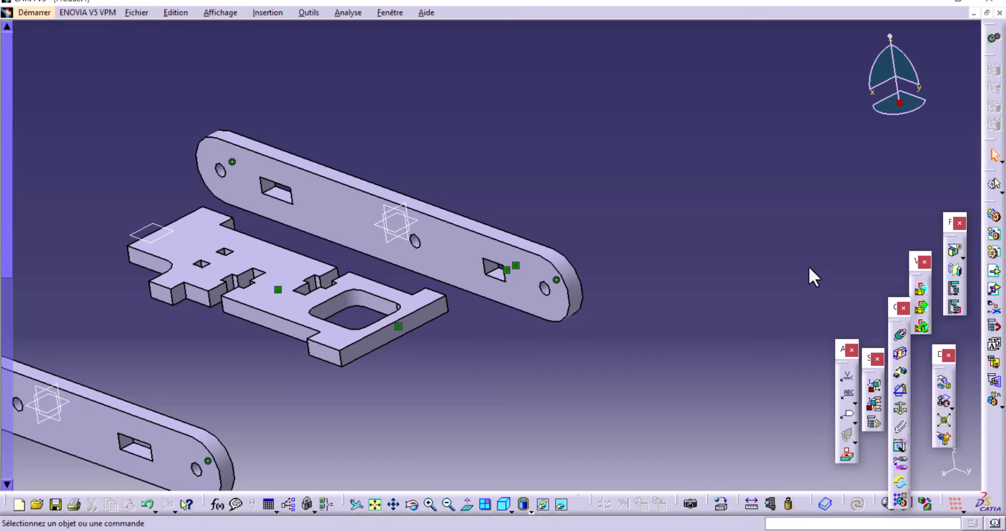
mouse_move(514, 312)
middle_down()
mouse_move(397, 349)
mouse_move(330, 314)
mouse_move(352, 320)
mouse_move(270, 329)
middle_up()
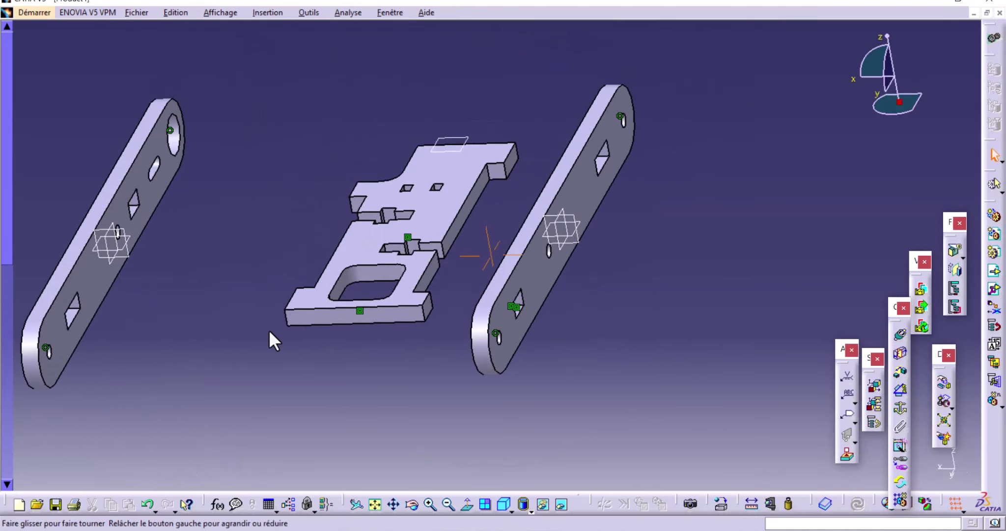
Step: Snap the cross web's end face against the right plate
click(943, 400)
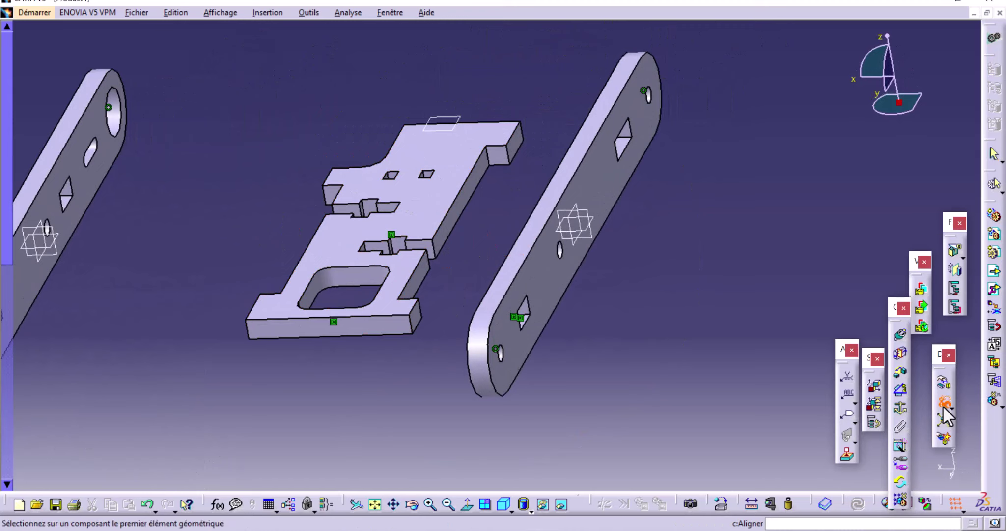
click(414, 320)
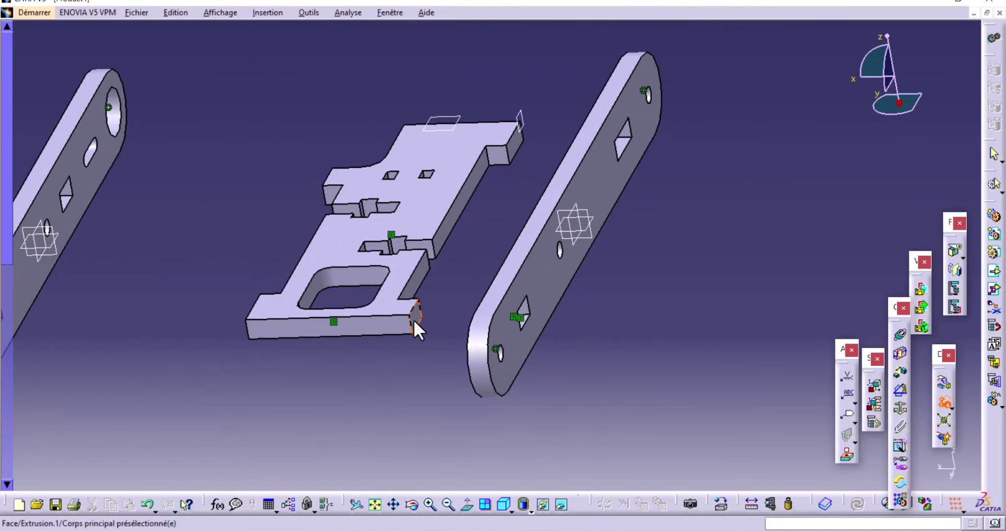
click(521, 343)
click(371, 386)
mouse_move(368, 379)
middle_down()
mouse_move(475, 358)
mouse_move(557, 384)
mouse_move(486, 396)
mouse_move(318, 344)
mouse_move(401, 360)
mouse_move(435, 401)
mouse_move(418, 316)
mouse_move(326, 315)
mouse_move(673, 410)
middle_up()
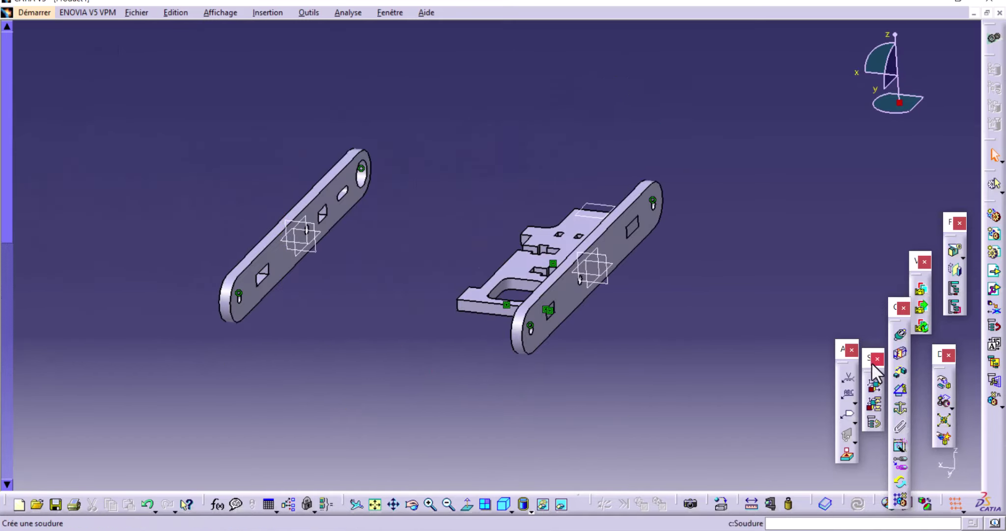
Step: Add a 0 mm offset constraint between the cross web face and the right plate face
click(905, 370)
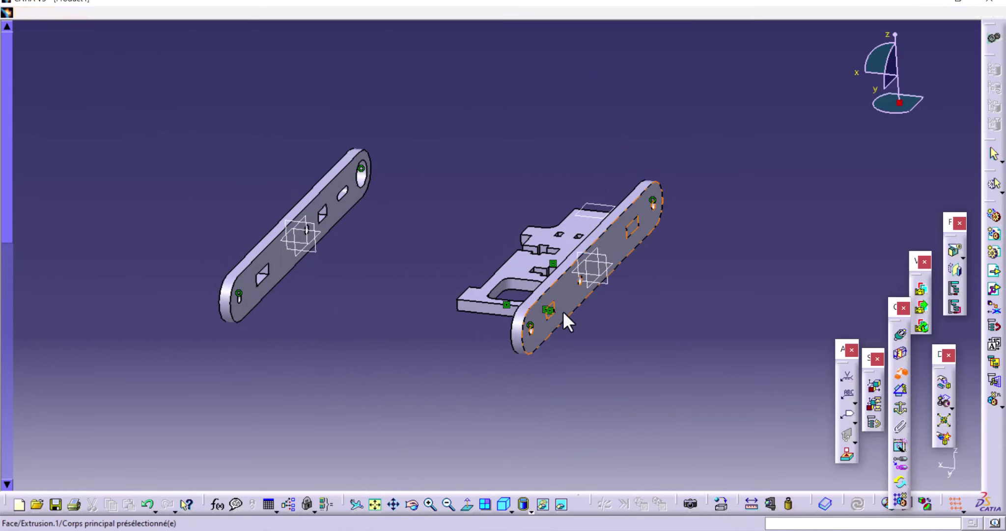
mouse_move(563, 311)
middle_down()
mouse_move(481, 311)
mouse_move(523, 262)
mouse_move(443, 351)
middle_up()
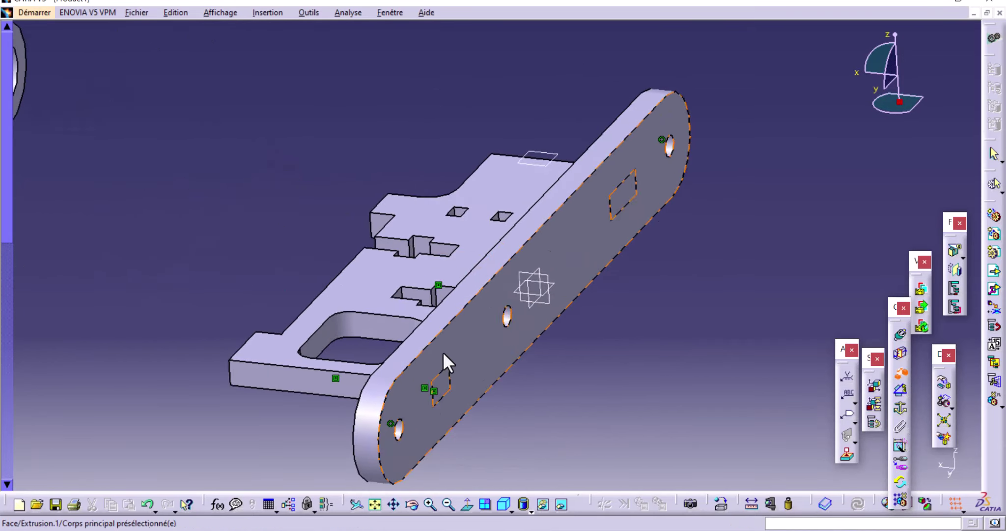
click(442, 381)
click(467, 367)
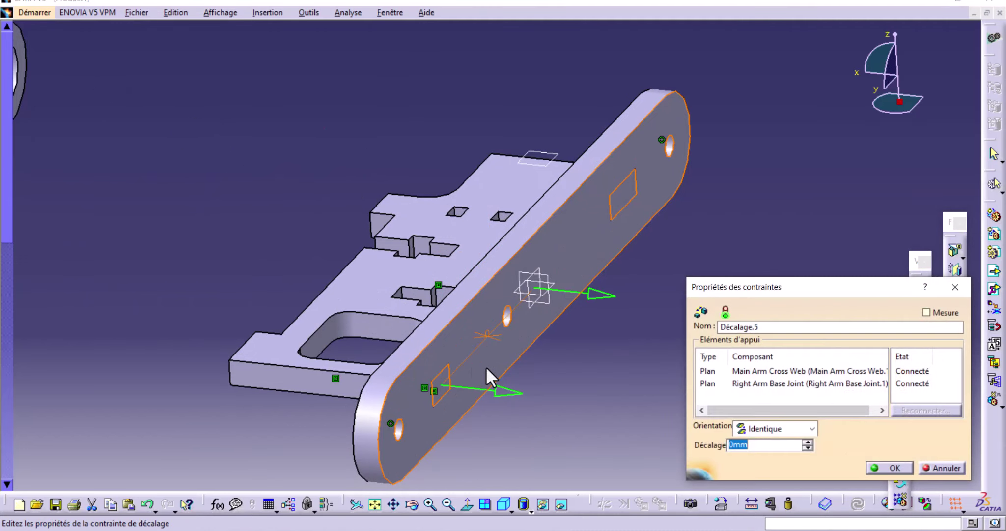
click(891, 468)
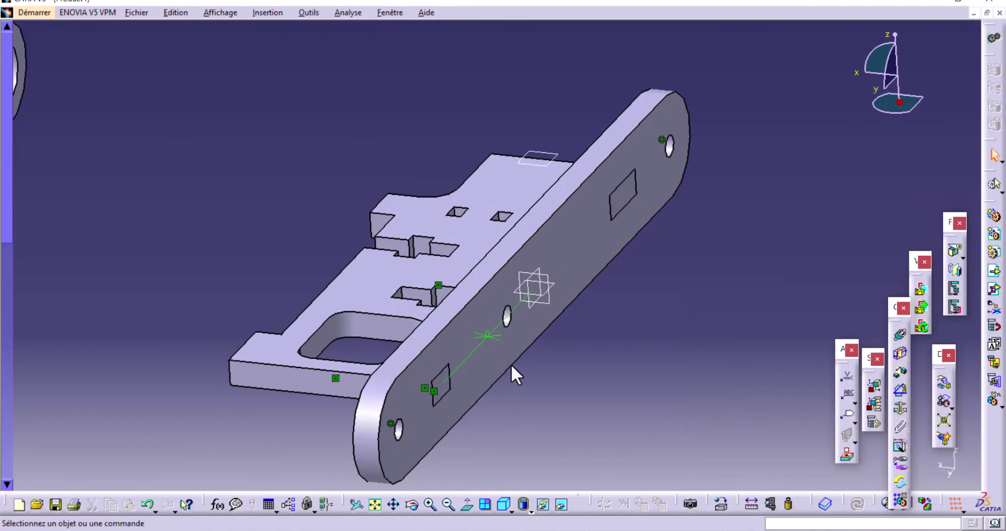
Step: Add a 0 mm offset between the lower plate face and the cross web, then update Product4
mouse_move(511, 363)
middle_down()
mouse_move(525, 404)
mouse_move(377, 399)
mouse_move(398, 361)
mouse_move(549, 338)
middle_up()
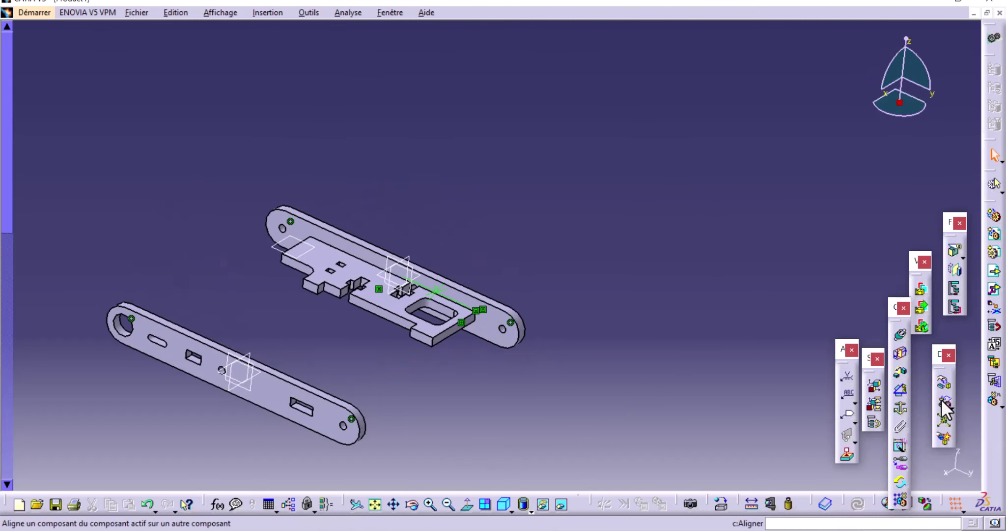
click(901, 372)
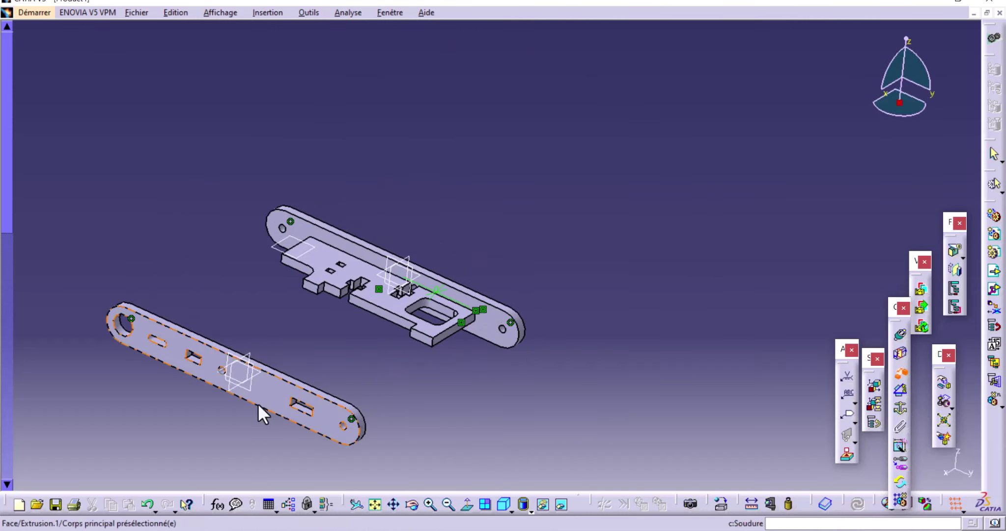
click(270, 392)
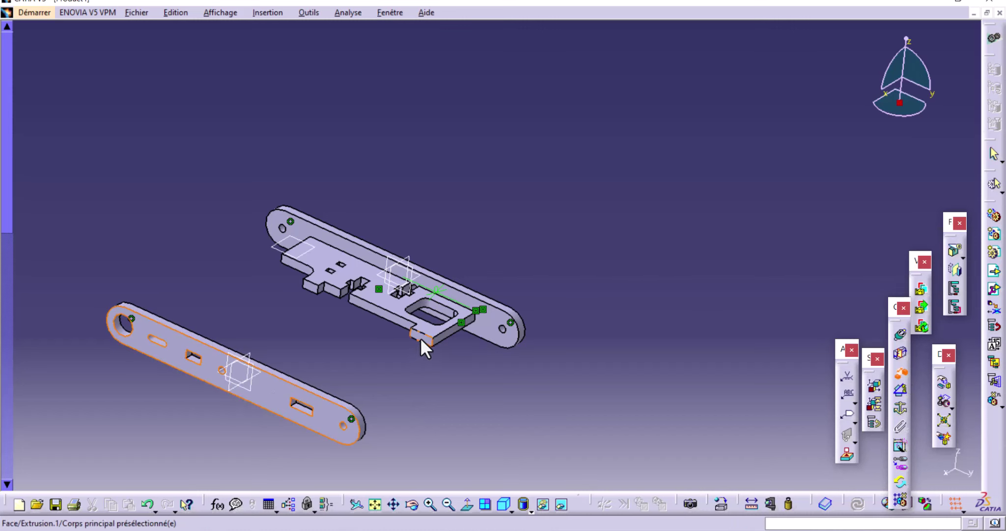
click(420, 338)
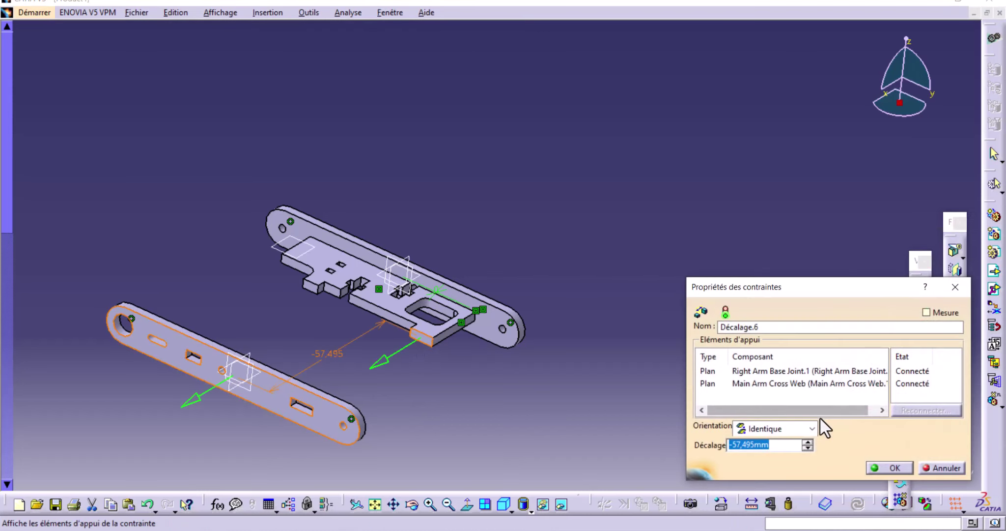
text(0)
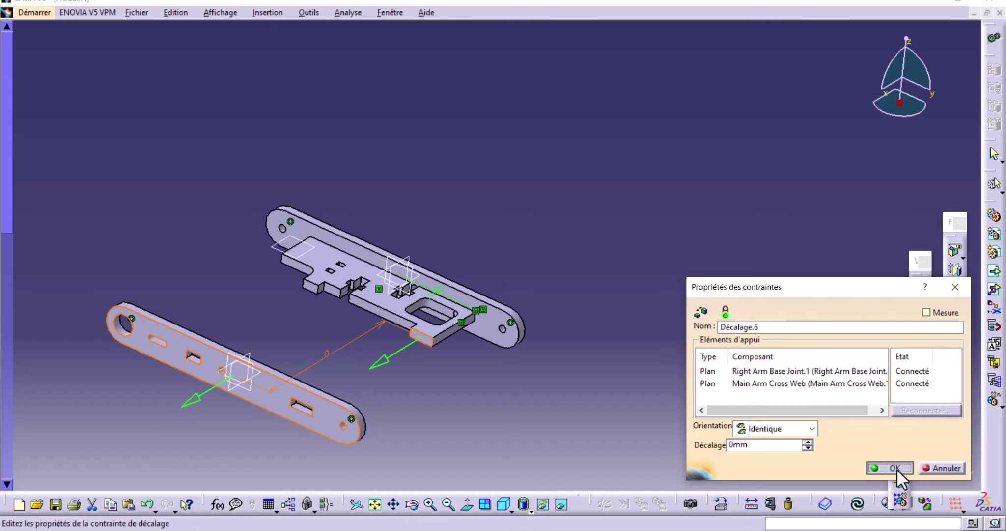
click(897, 467)
click(859, 503)
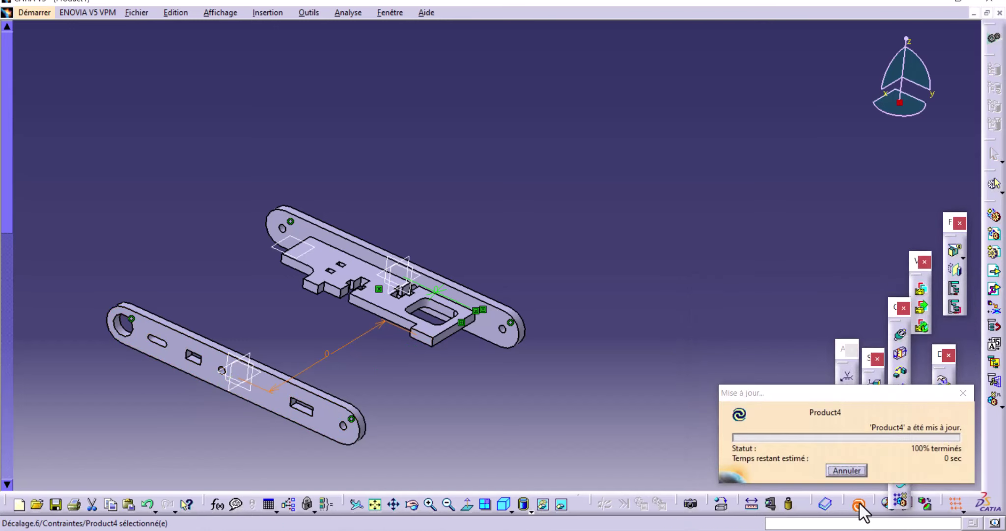
Step: Open the lower plate's Extrusion.1 for editing, showing a 3mm length on Esquisse.1
mouse_move(402, 399)
middle_down()
mouse_move(511, 429)
mouse_move(456, 372)
mouse_move(425, 295)
mouse_move(433, 276)
mouse_move(439, 369)
mouse_move(471, 271)
mouse_move(520, 321)
mouse_move(556, 392)
mouse_move(575, 339)
mouse_move(503, 332)
mouse_move(515, 292)
mouse_move(539, 274)
mouse_move(509, 265)
middle_up()
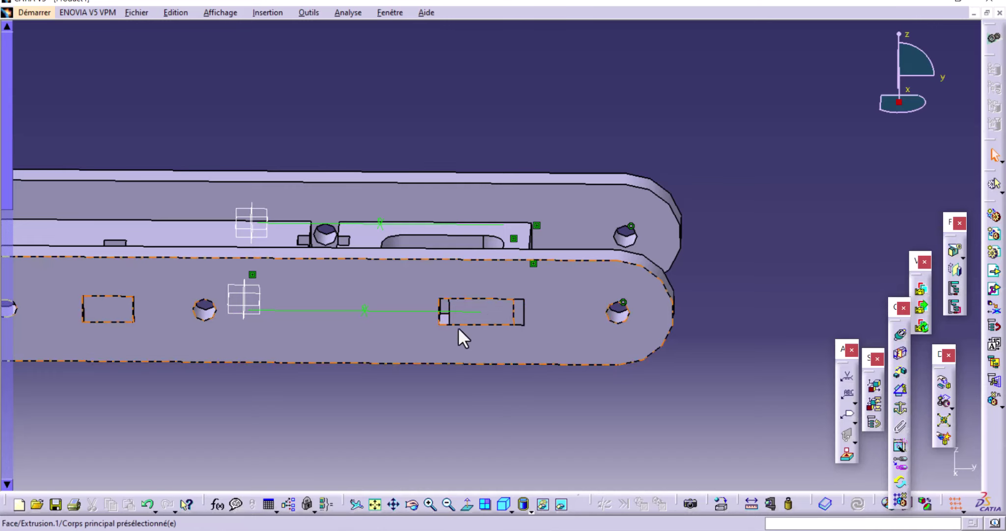
middle_drag(494, 310, 296, 394)
click(321, 407)
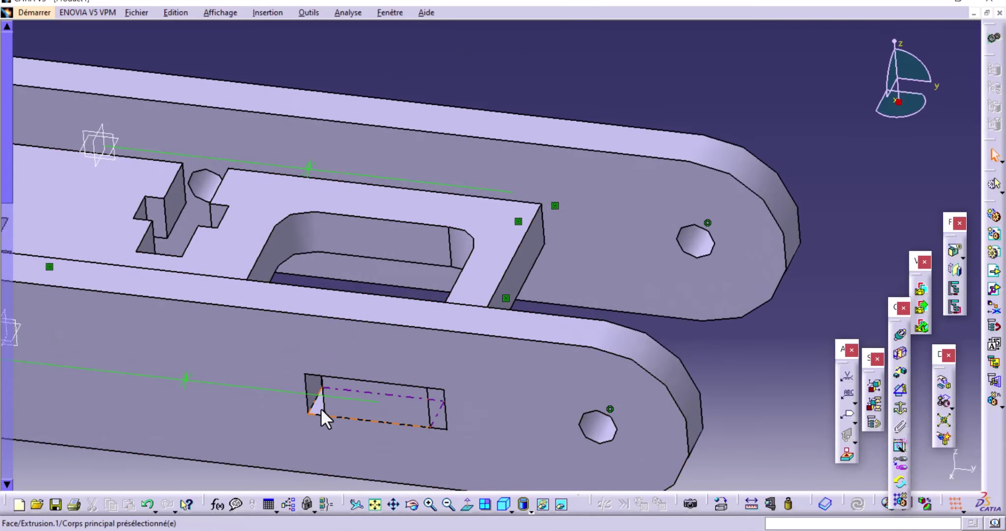
double_click(320, 408)
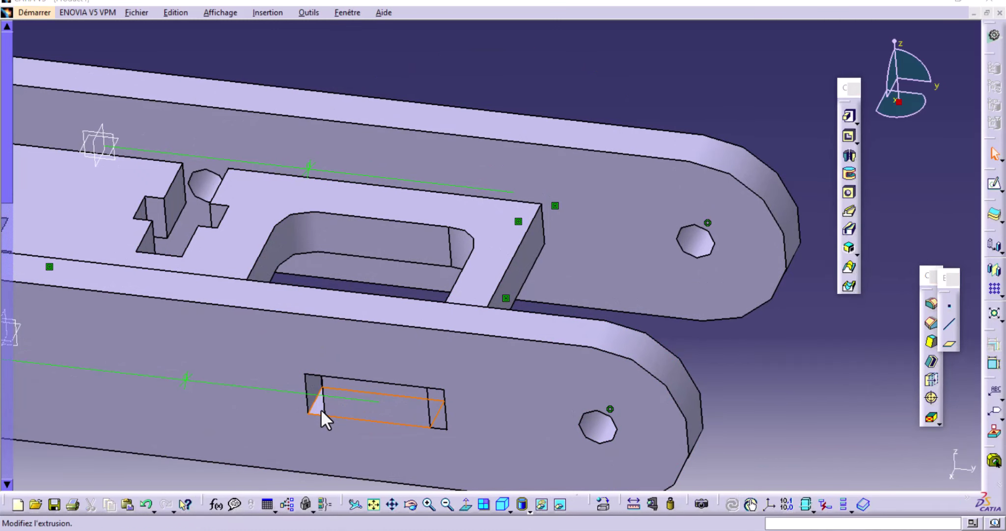
double_click(321, 409)
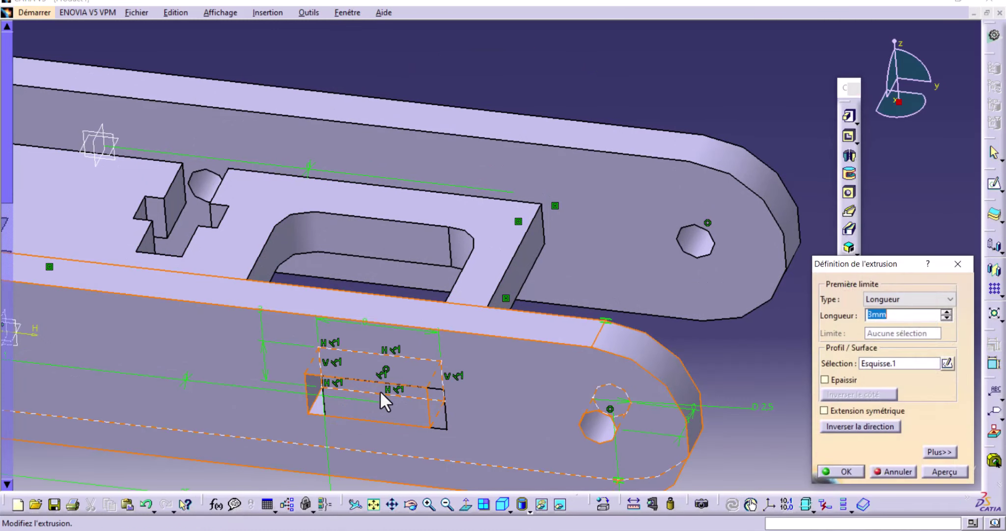
Step: Open the lower plate's profile sketch Esquisse.1, inspect it, and return to a face-on Normal View
double_click(445, 367)
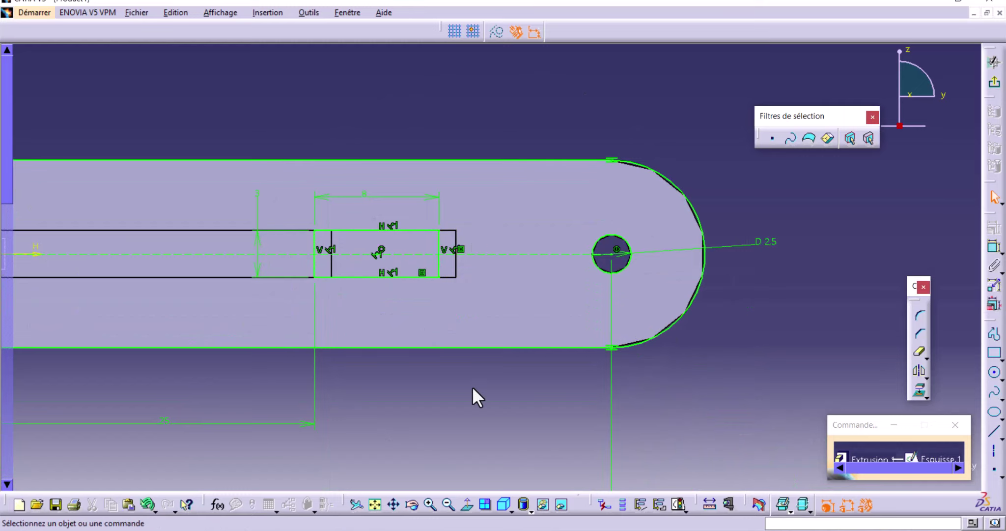
mouse_move(485, 391)
middle_down()
mouse_move(493, 221)
mouse_move(483, 282)
middle_up()
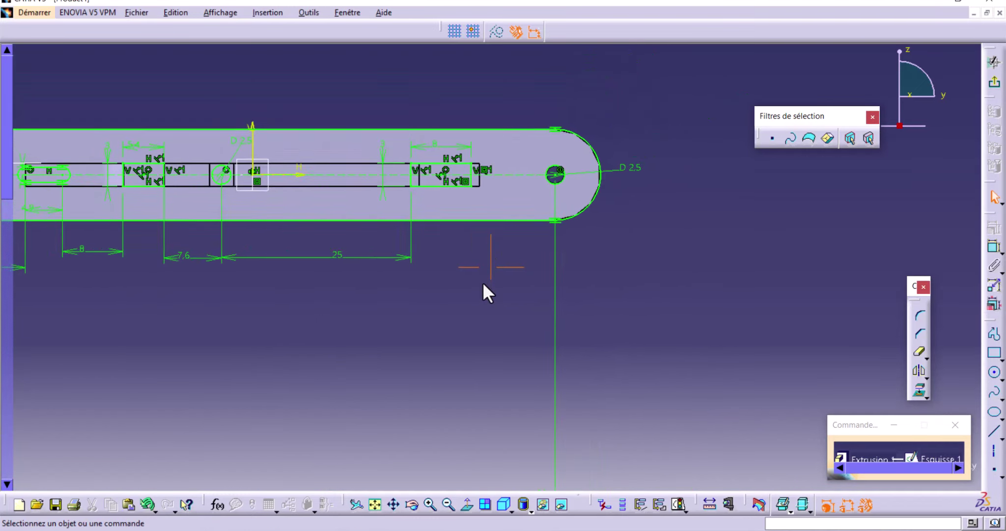
mouse_move(417, 306)
middle_down()
mouse_move(479, 340)
mouse_move(447, 374)
mouse_move(444, 343)
middle_up()
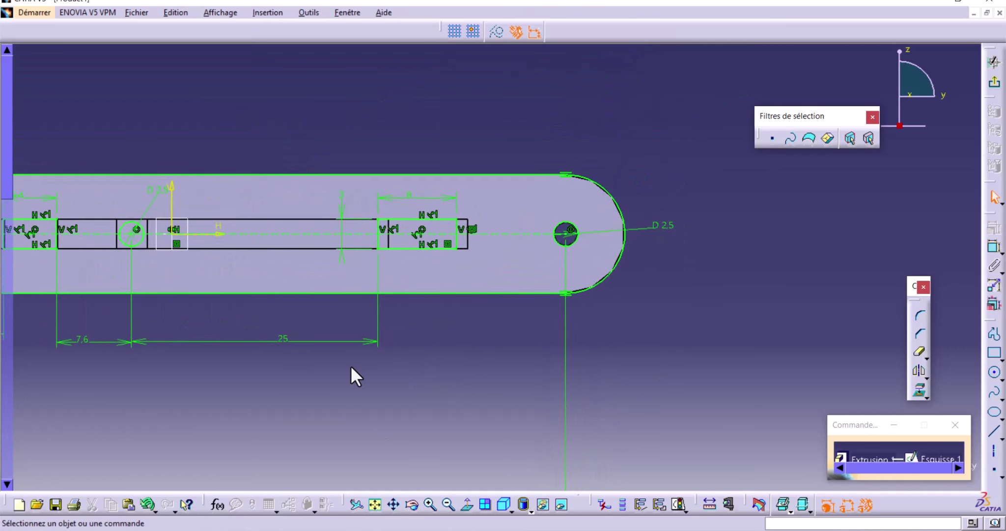
middle_drag(351, 364, 410, 371)
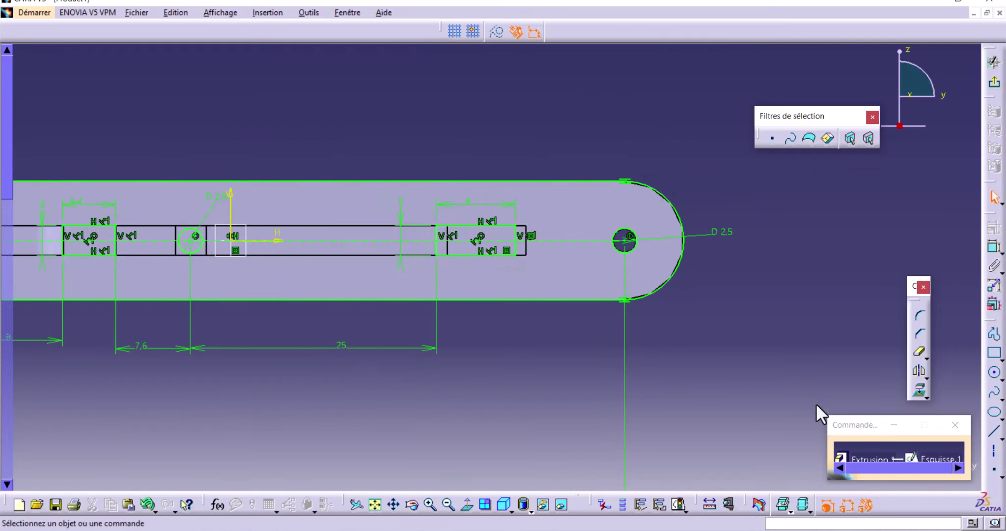
mouse_move(469, 347)
middle_down()
mouse_move(466, 402)
mouse_move(517, 335)
middle_up()
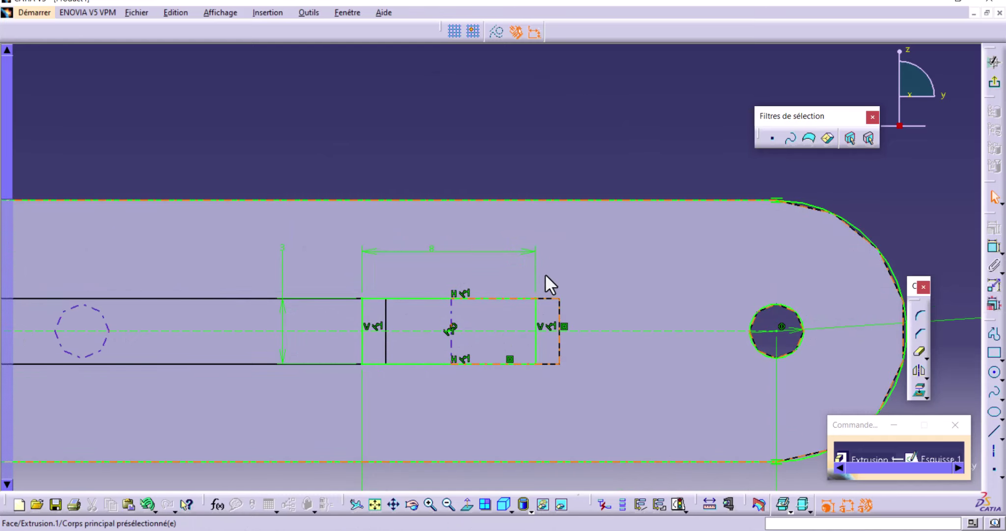
mouse_move(512, 170)
middle_down()
mouse_move(478, 280)
mouse_move(430, 287)
mouse_move(400, 333)
mouse_move(486, 307)
mouse_move(512, 284)
middle_up()
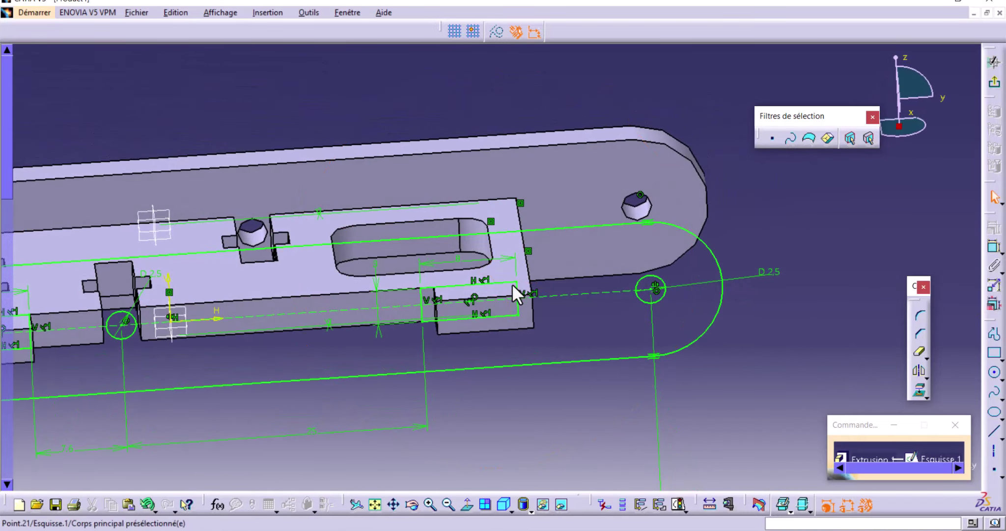
click(467, 501)
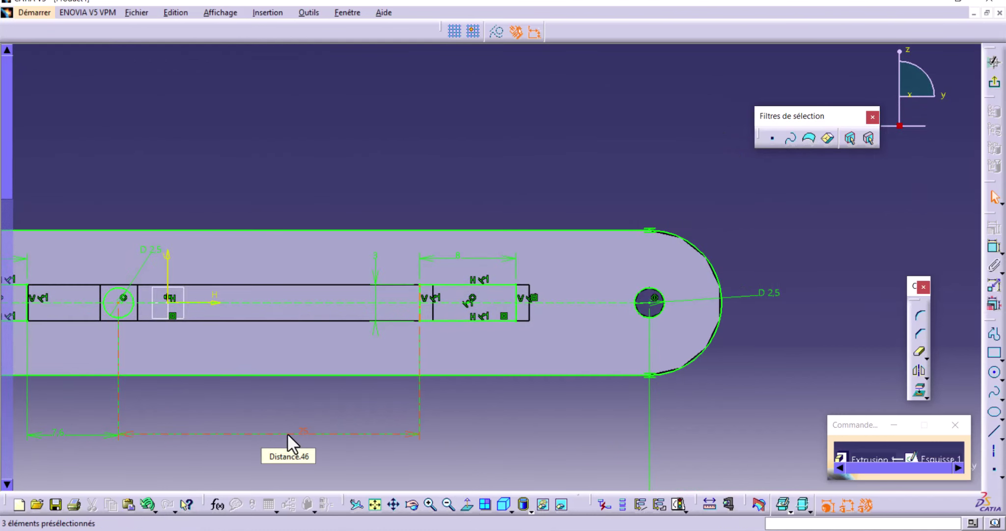
Step: Measure the 3.195 mm gap between the two slot edges, leaving the 25 mm dimension unchanged
click(710, 504)
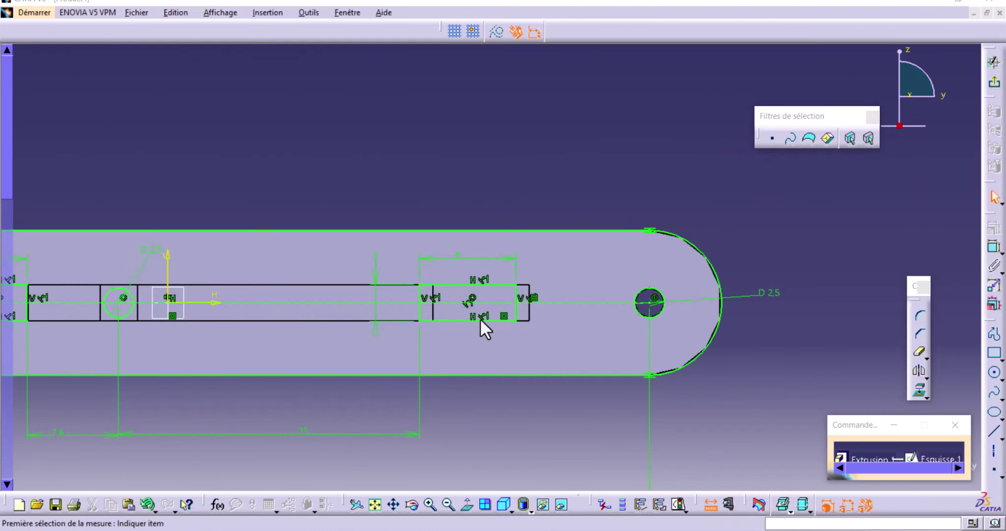
click(422, 297)
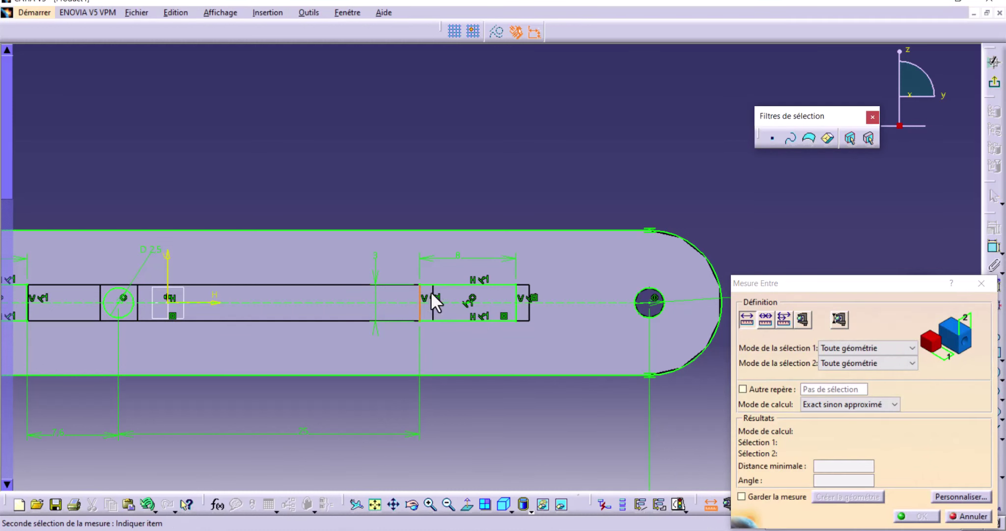
click(431, 290)
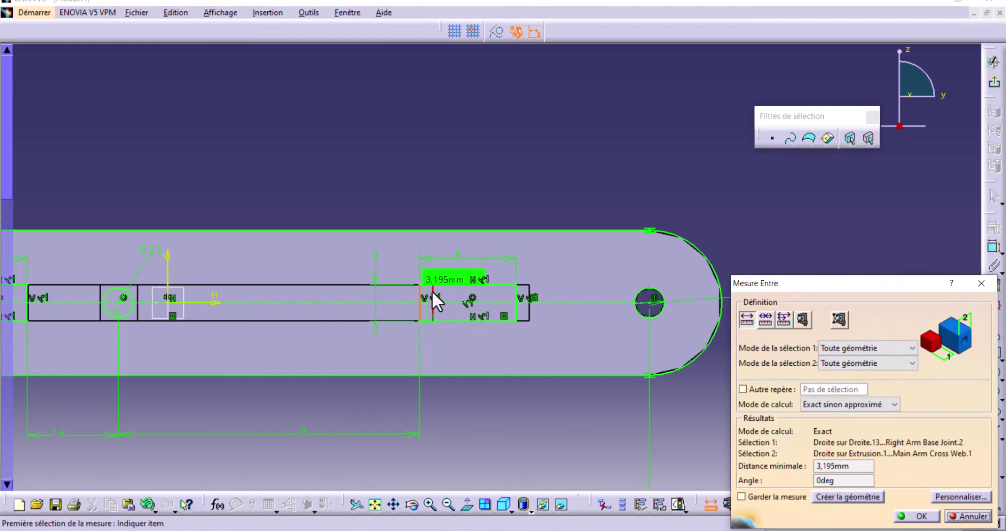
key(Escape)
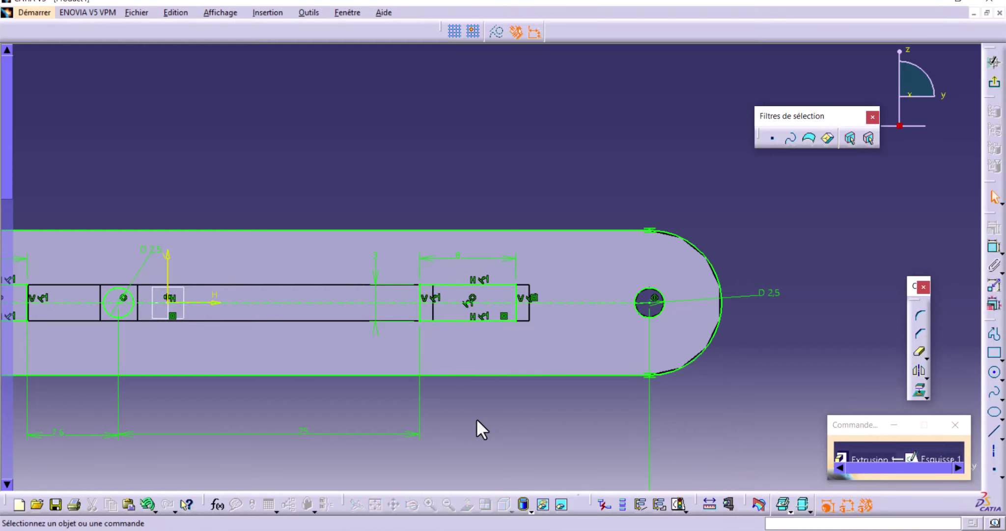
double_click(303, 430)
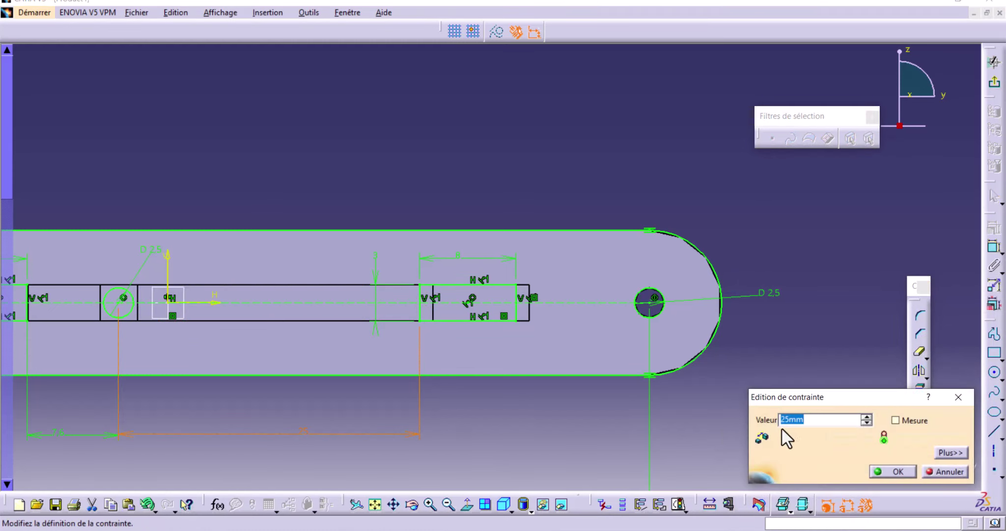
click(939, 470)
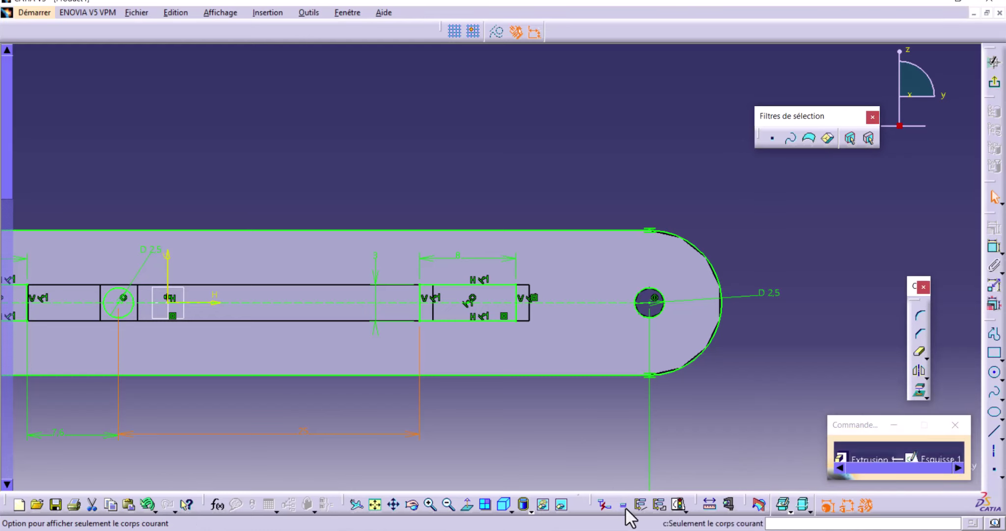
Step: Re-measure the slot gap and change the 25 mm locating dimension to 28 mm
click(710, 503)
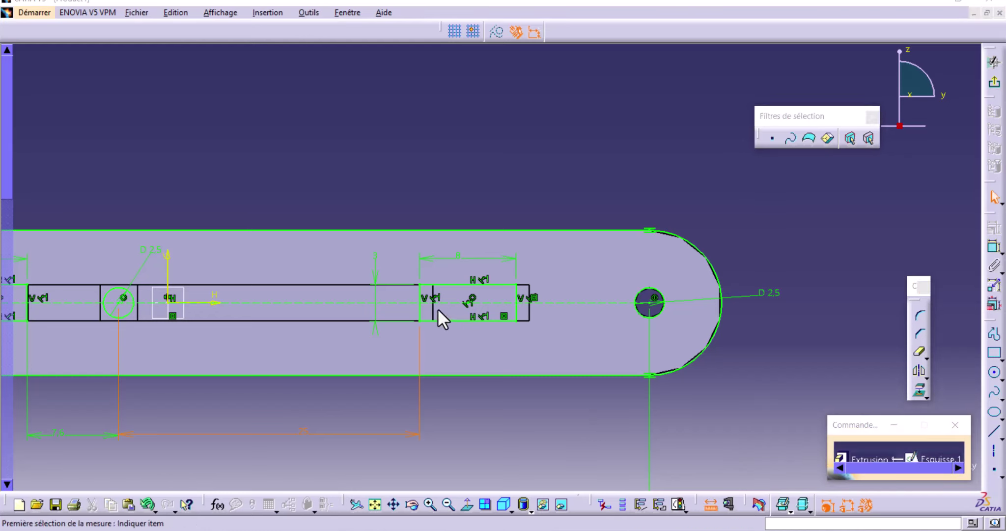
click(419, 296)
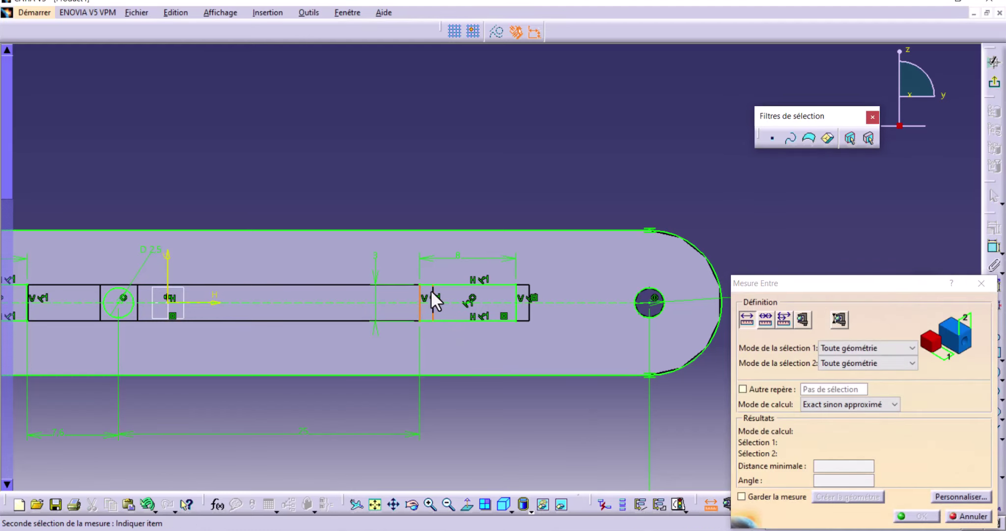
click(432, 295)
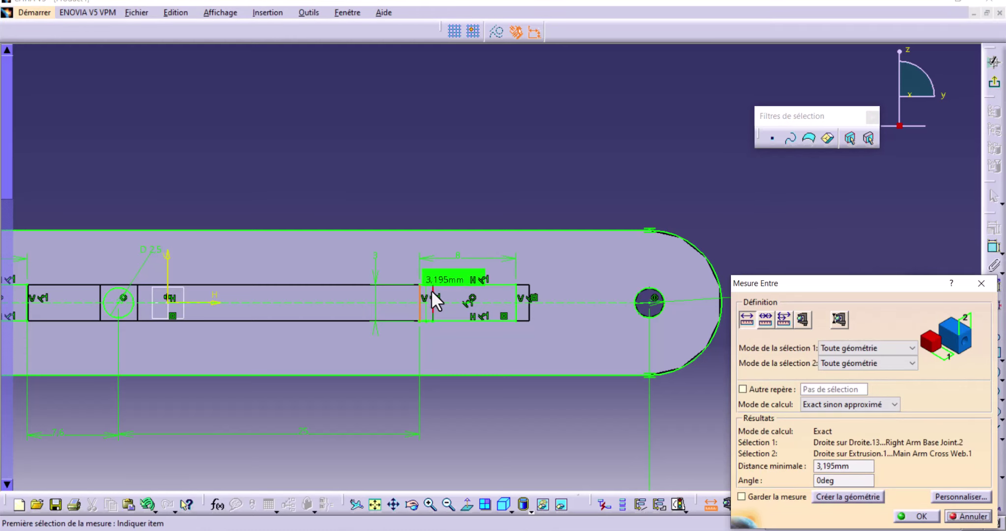
key(Escape)
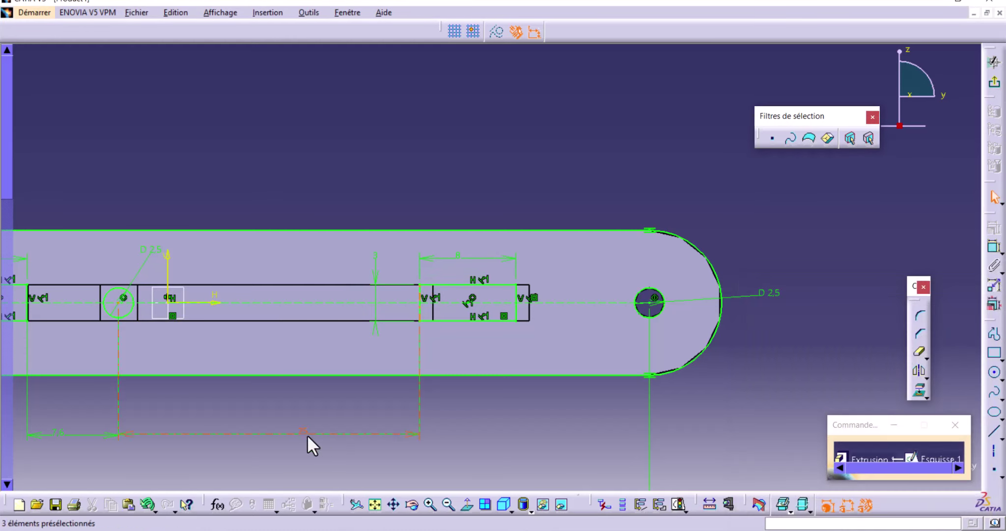
double_click(307, 434)
text(2)
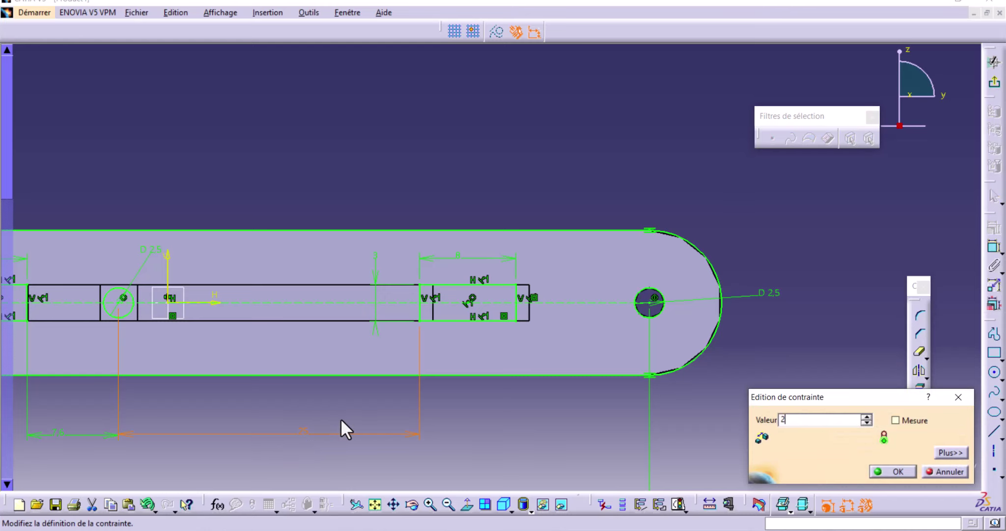
text(8)
key(Return)
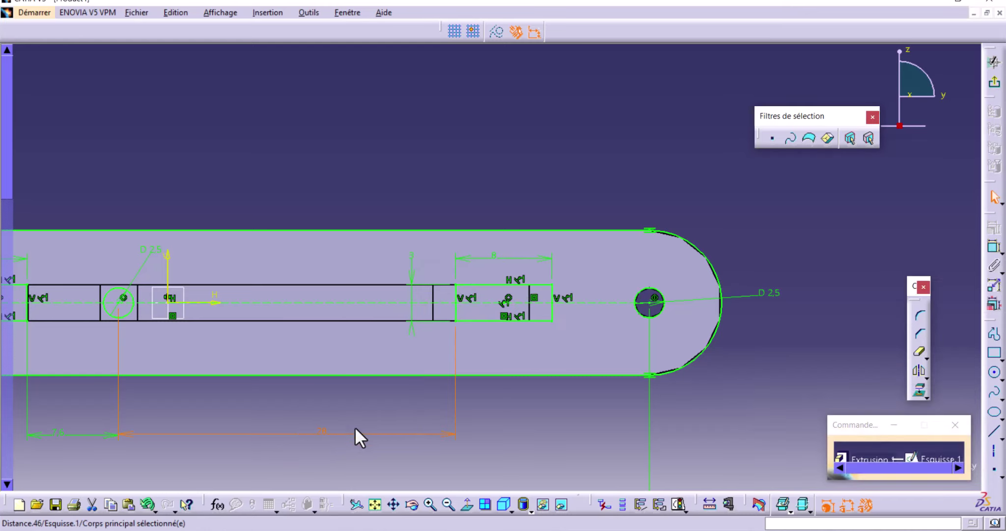
click(368, 416)
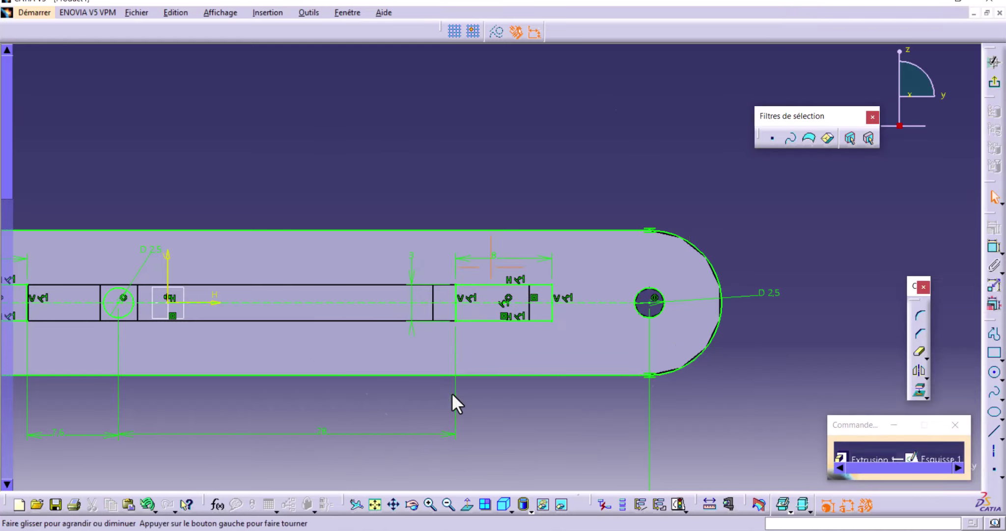
Step: Delete the 28 mm distance dimension and return to the face-on sketch view
mouse_move(451, 392)
middle_down()
mouse_move(445, 455)
mouse_move(415, 456)
mouse_move(459, 421)
middle_up()
click(461, 424)
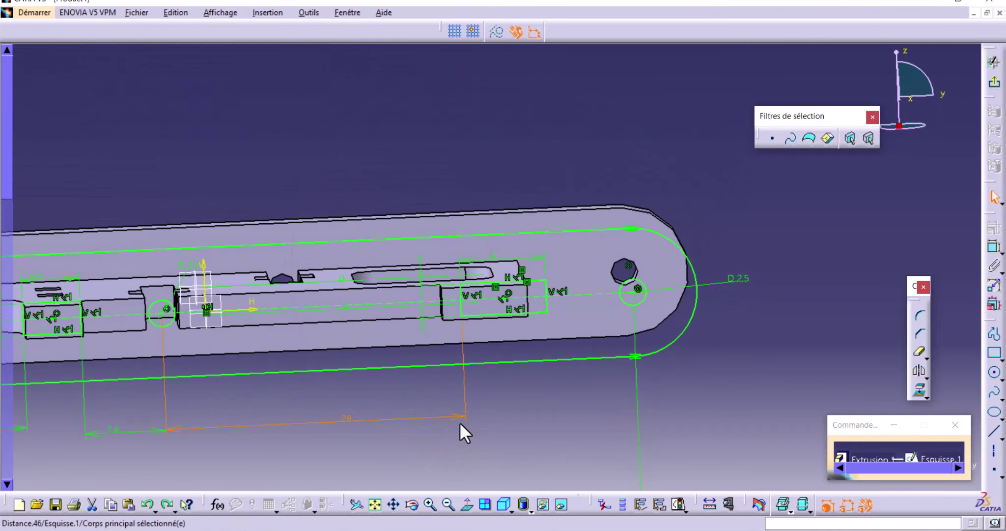
mouse_move(469, 404)
middle_down()
mouse_move(432, 388)
mouse_move(474, 374)
mouse_move(481, 396)
mouse_move(496, 383)
middle_up()
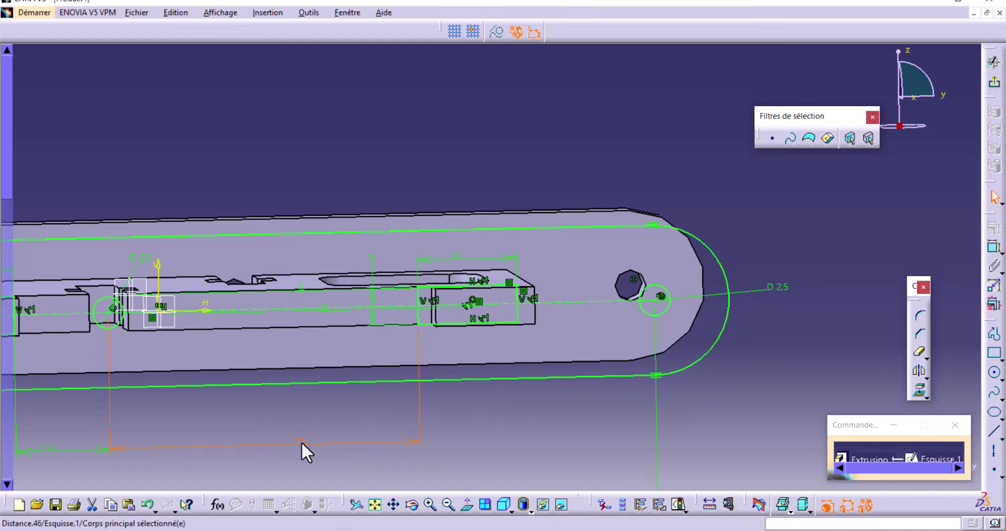
key(Delete)
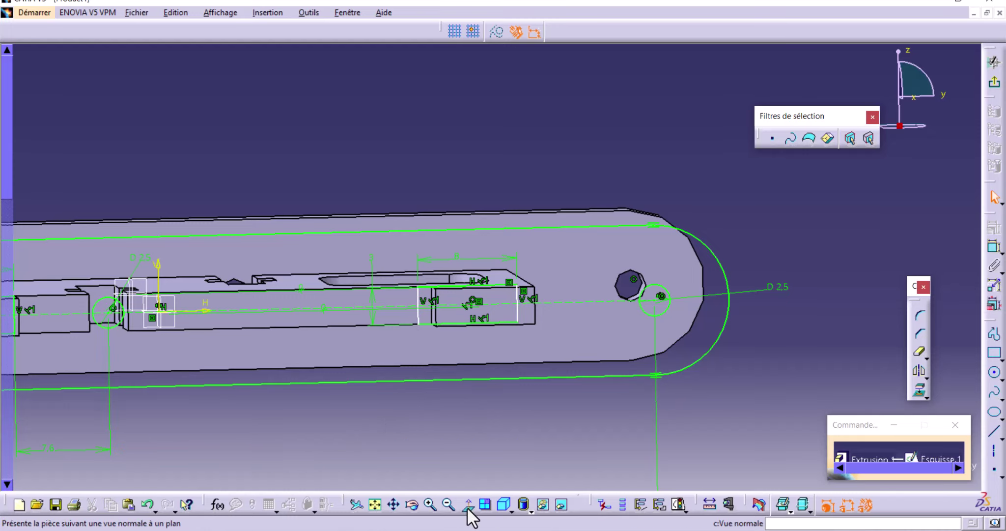
click(468, 506)
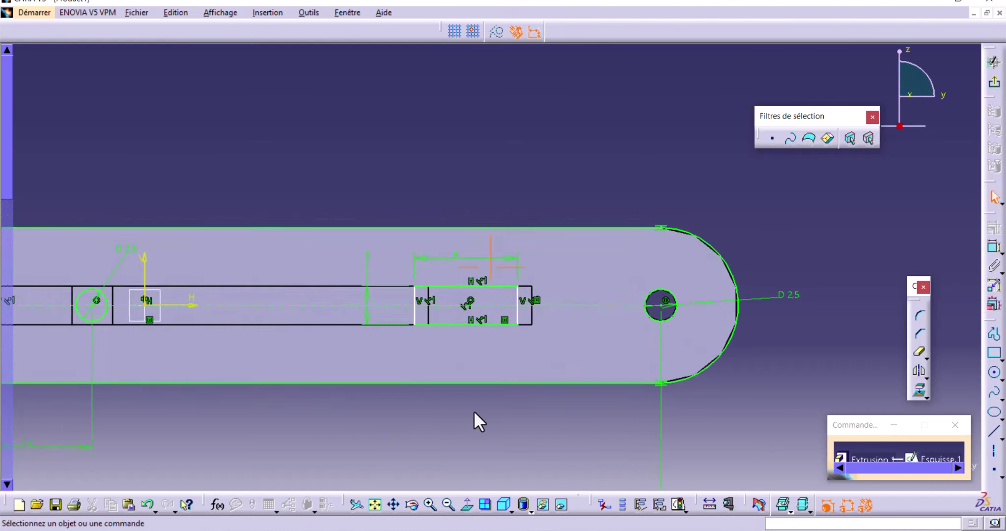
Step: Make the right rectangle's vertical edge coincident with the centreline, then exit the sketch
click(422, 300)
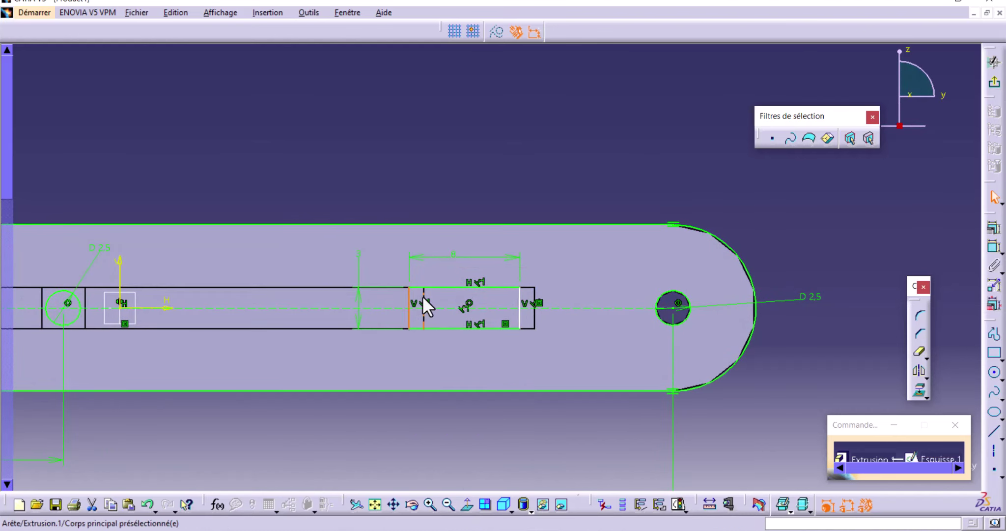
click(991, 233)
click(901, 344)
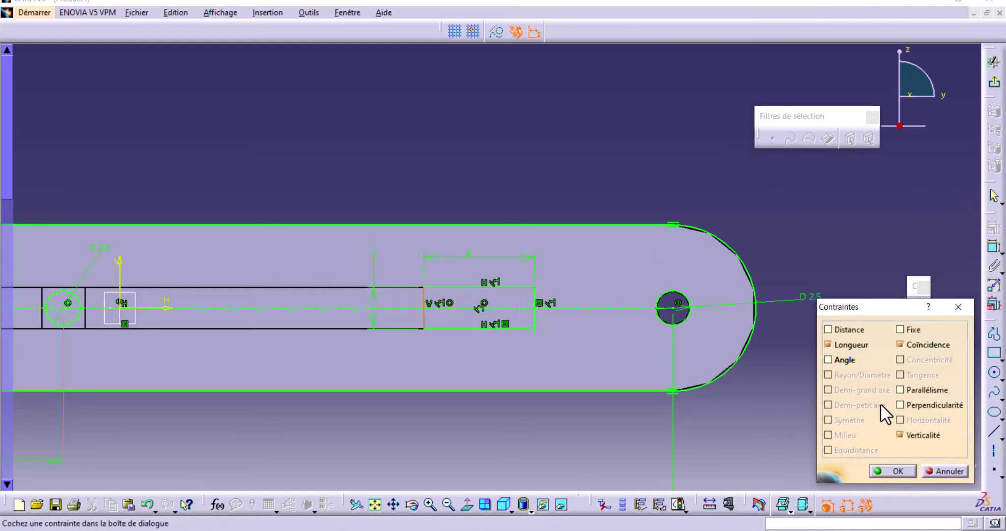
click(880, 466)
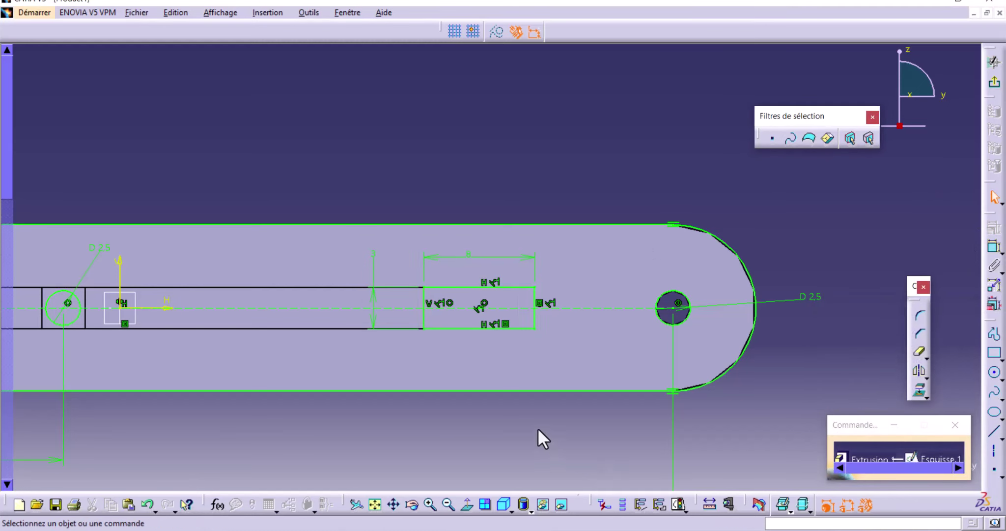
click(995, 82)
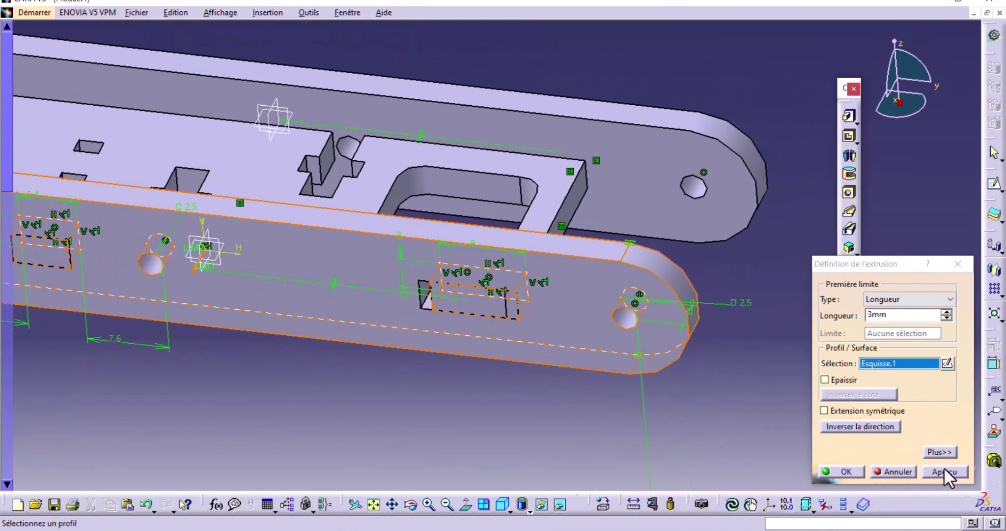
Step: Preview and confirm the 3 mm plate extrusion, then save the part
click(944, 470)
click(856, 472)
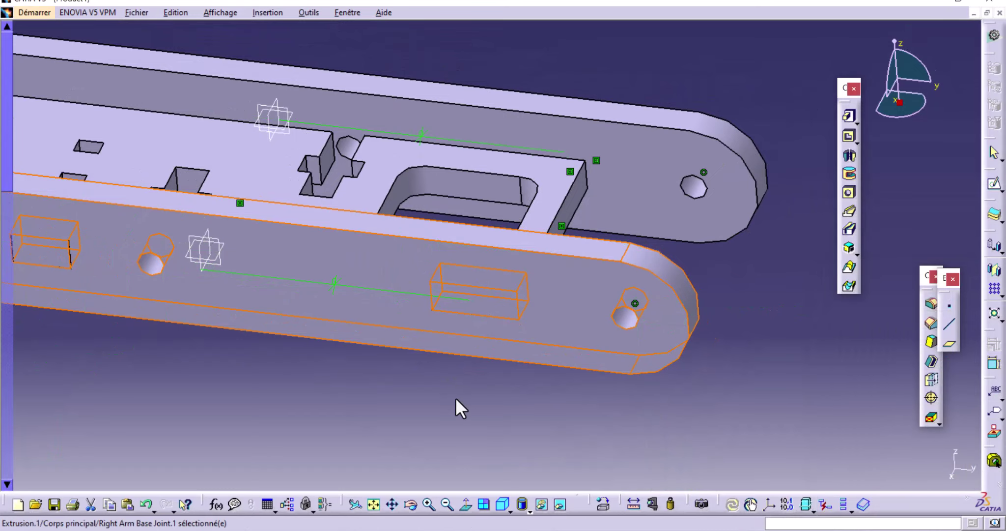
mouse_move(482, 375)
middle_down()
mouse_move(394, 375)
mouse_move(480, 444)
mouse_move(438, 454)
mouse_move(490, 352)
mouse_move(473, 341)
mouse_move(478, 298)
mouse_move(516, 299)
mouse_move(525, 270)
middle_up()
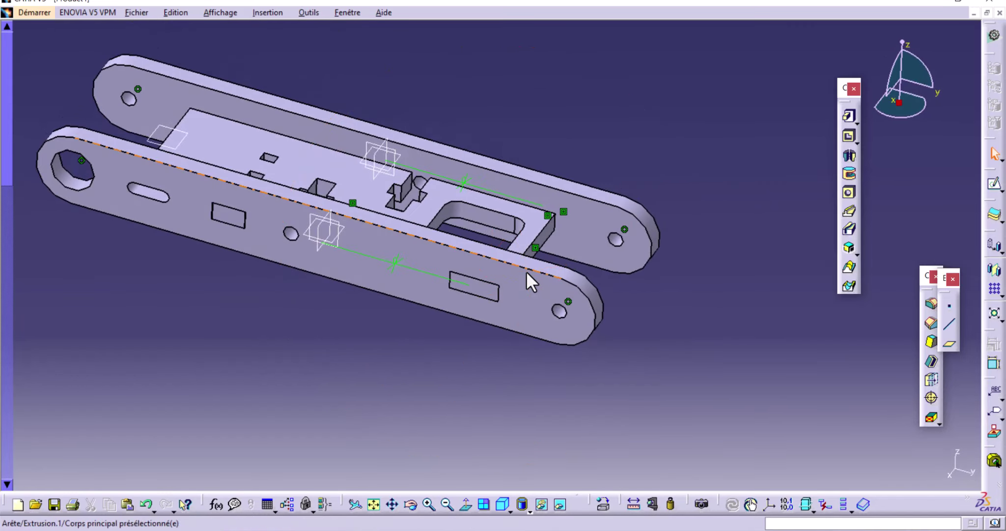
key(ctrl+s)
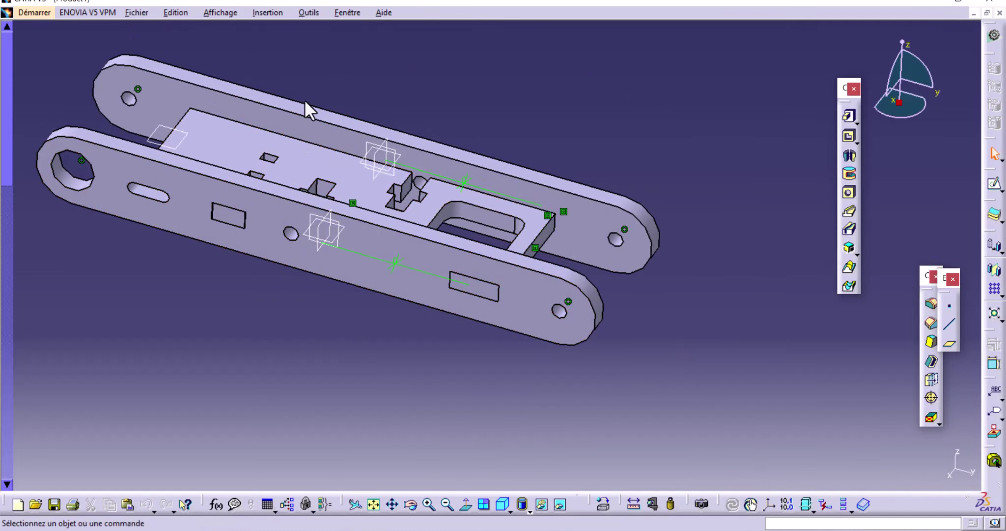
mouse_move(565, 108)
middle_down()
mouse_move(577, 127)
mouse_move(567, 182)
middle_up()
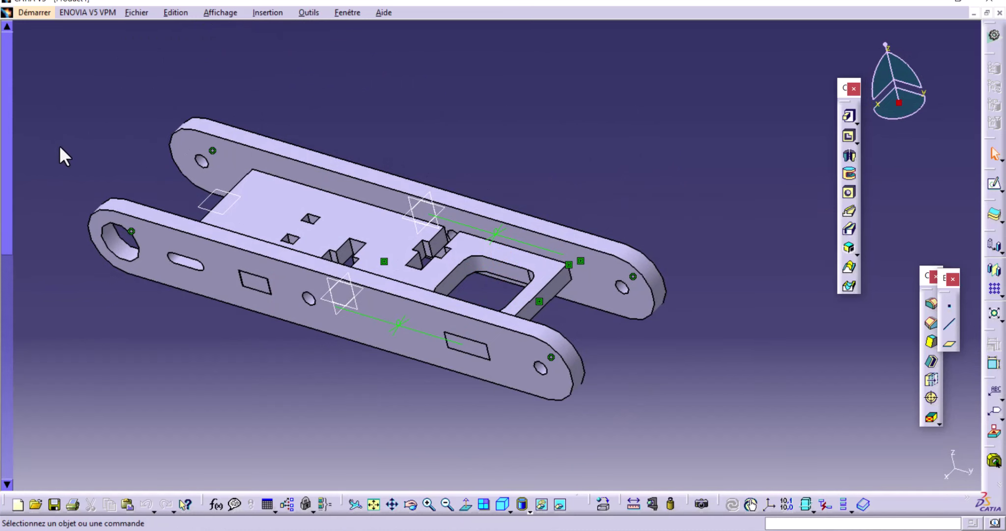
Step: Show the specification tree, activate the Product4 assembly, and start saving it
key(F3)
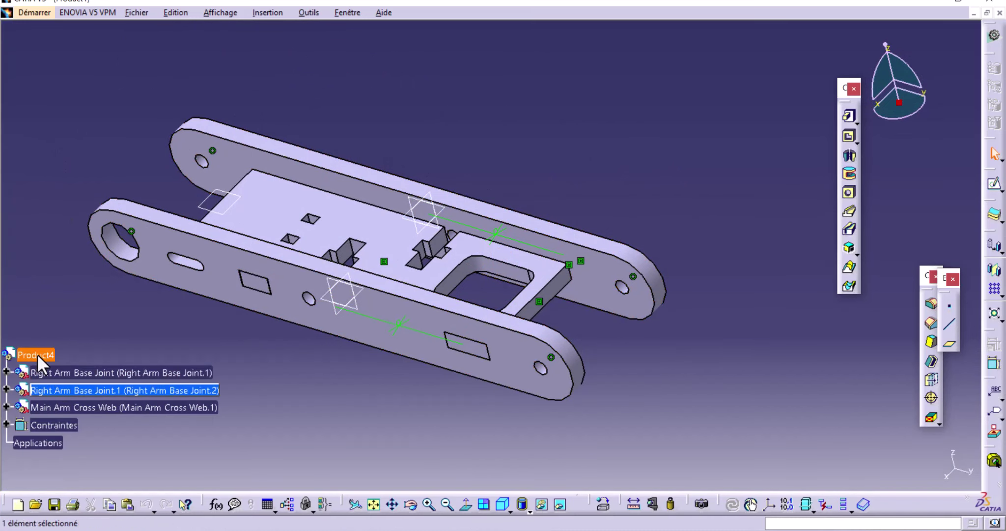
double_click(38, 354)
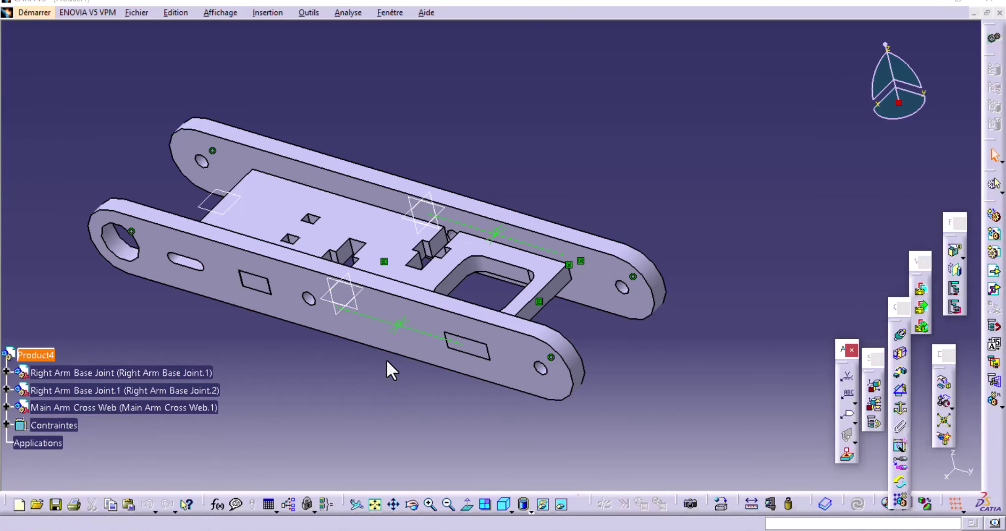
key(ctrl+s)
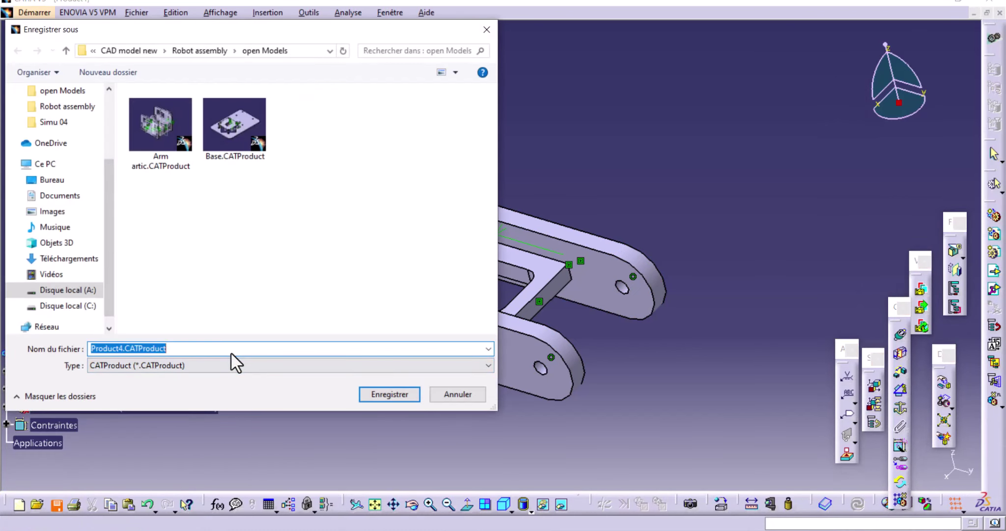
Step: Save the assembly as Articulation 1.CATProduct and close its document
text(Articulation 1)
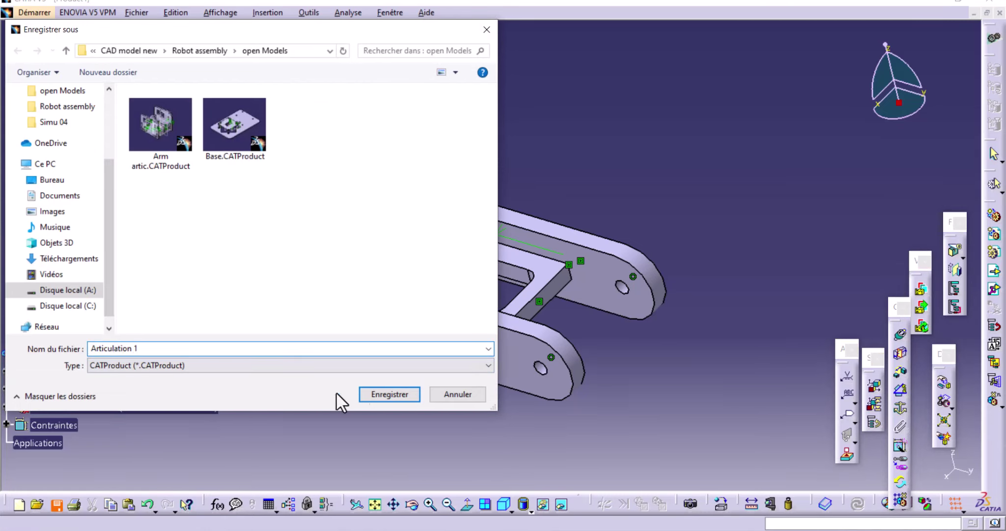
click(382, 395)
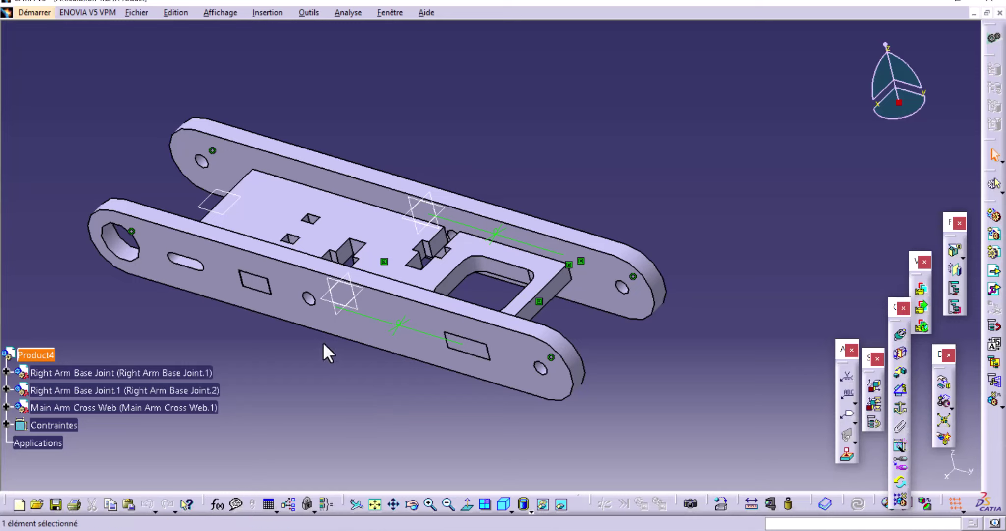
click(321, 391)
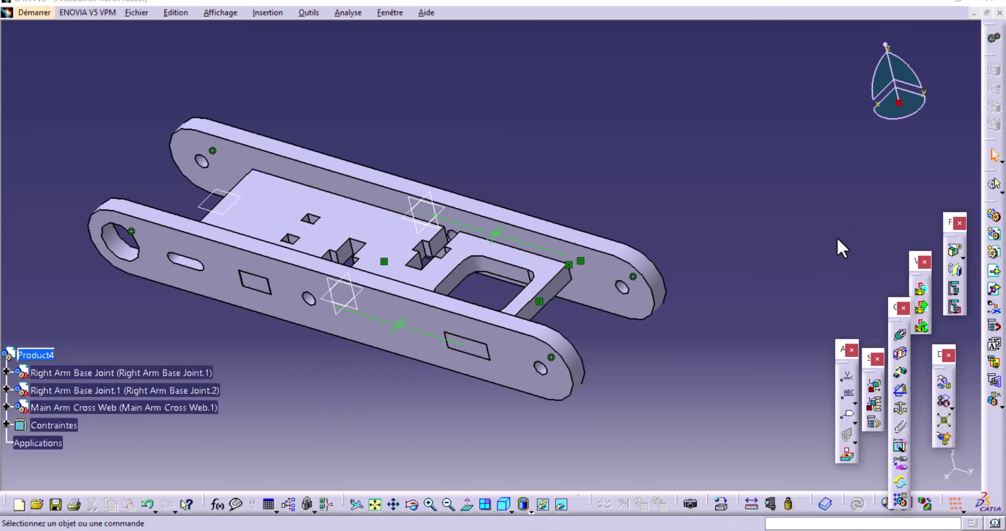
key(ctrl+F4)
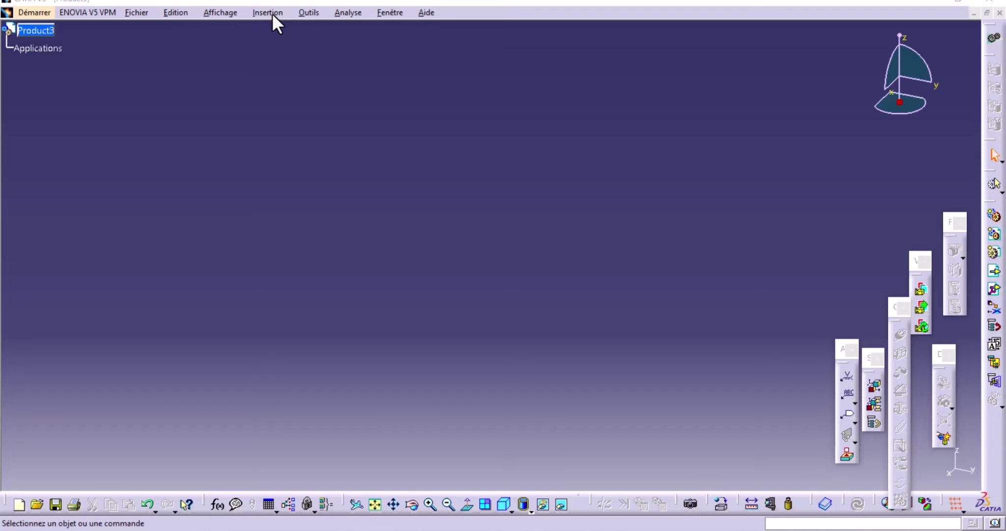
Step: Start inserting an existing component into Product3
click(272, 13)
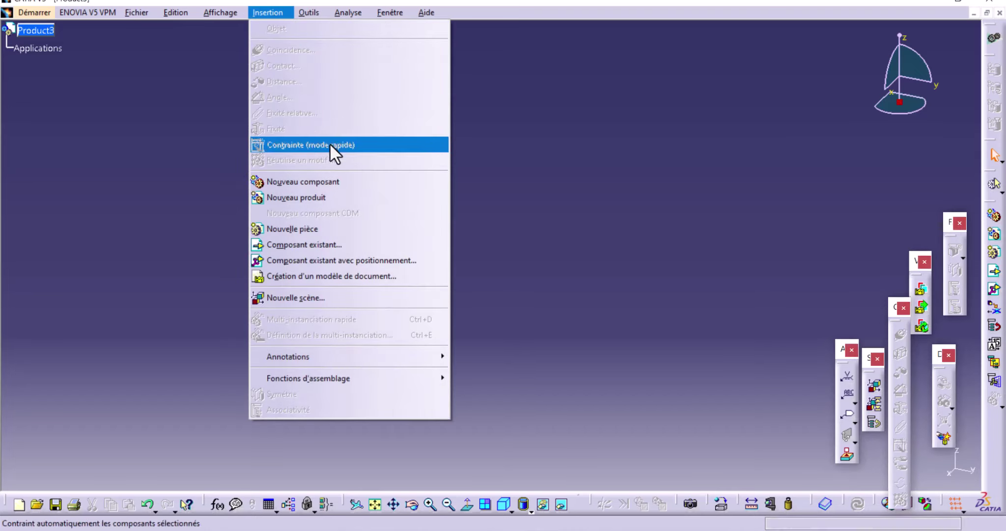
click(321, 251)
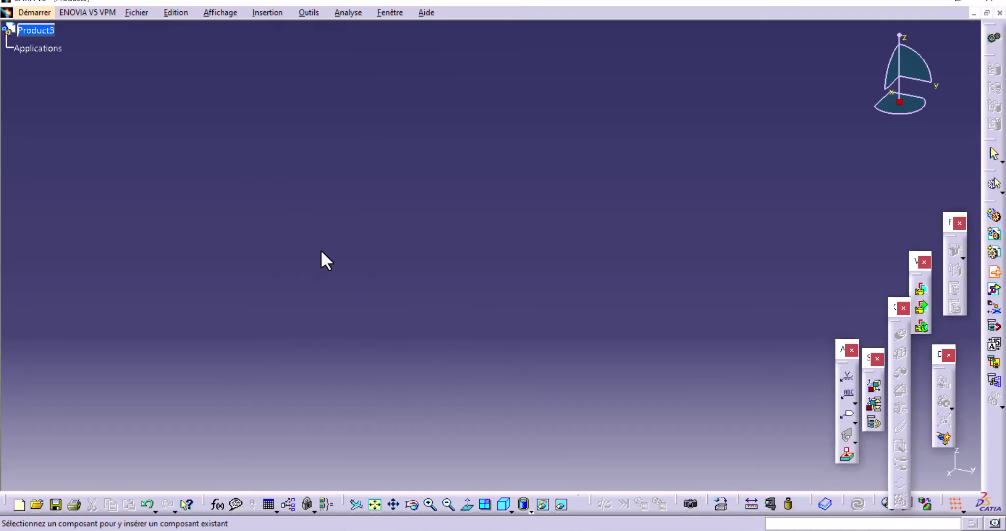
click(24, 33)
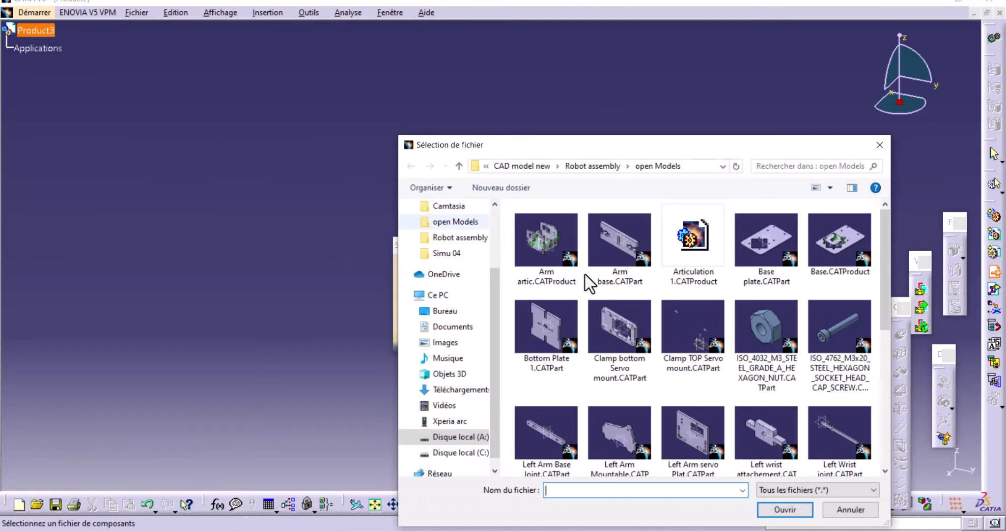
drag(724, 150, 543, 123)
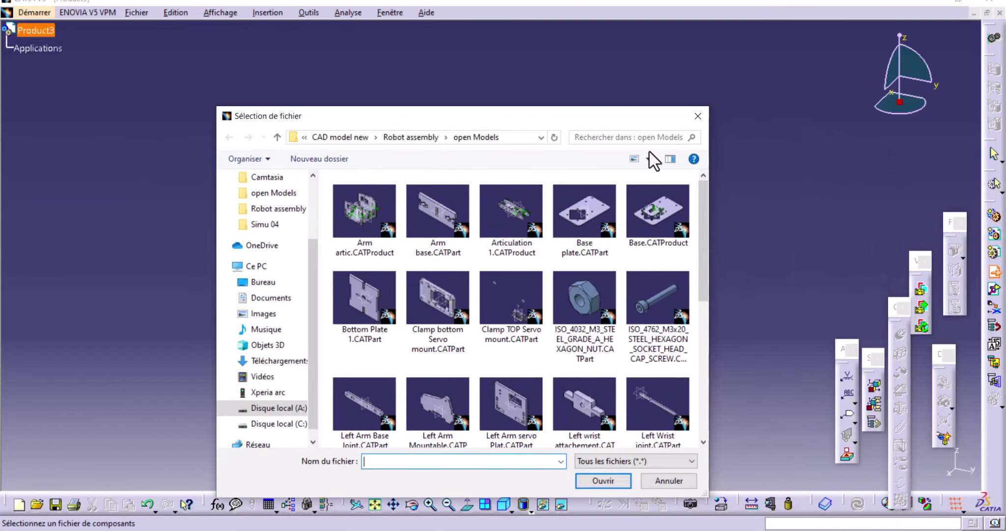
Step: Select the Arm artic, Articulation 1 and Base product files and insert them
click(360, 223)
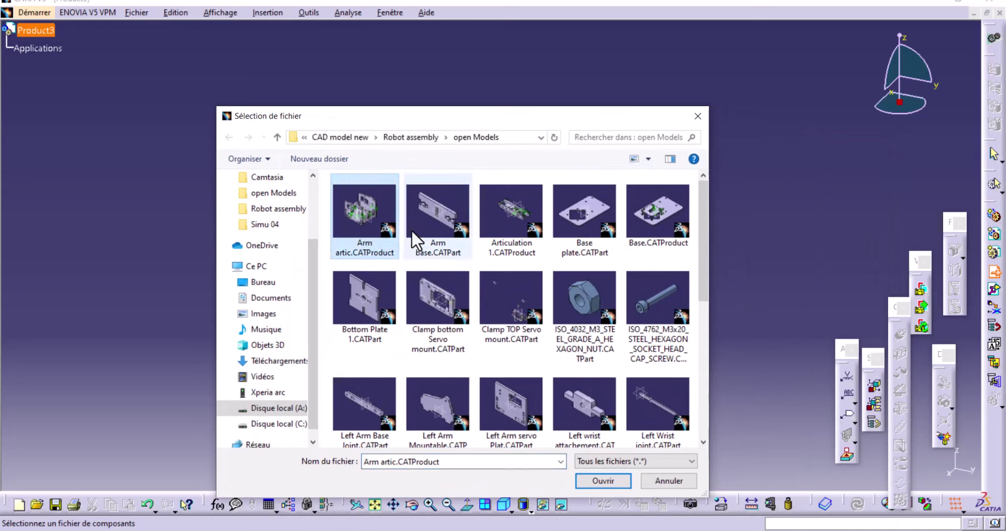
ctrl+click(497, 205)
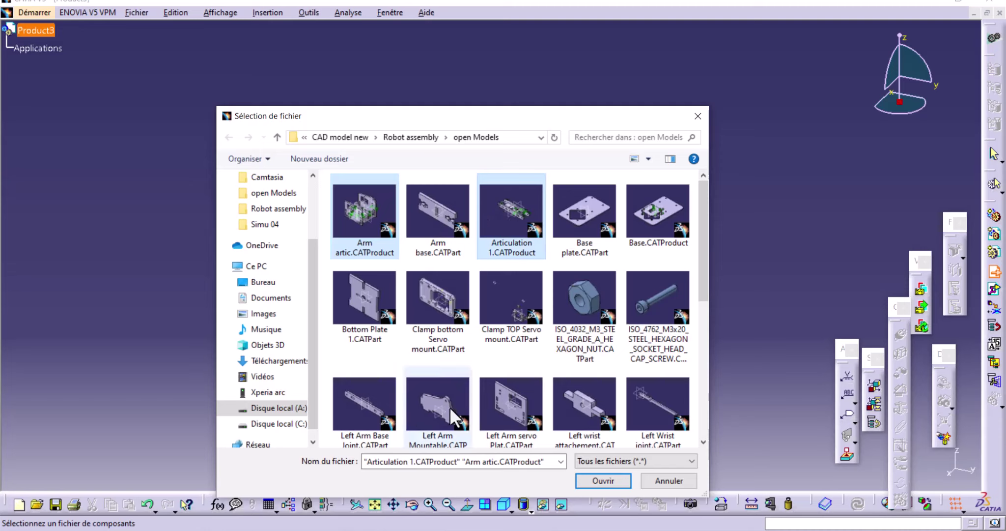
ctrl+click(520, 227)
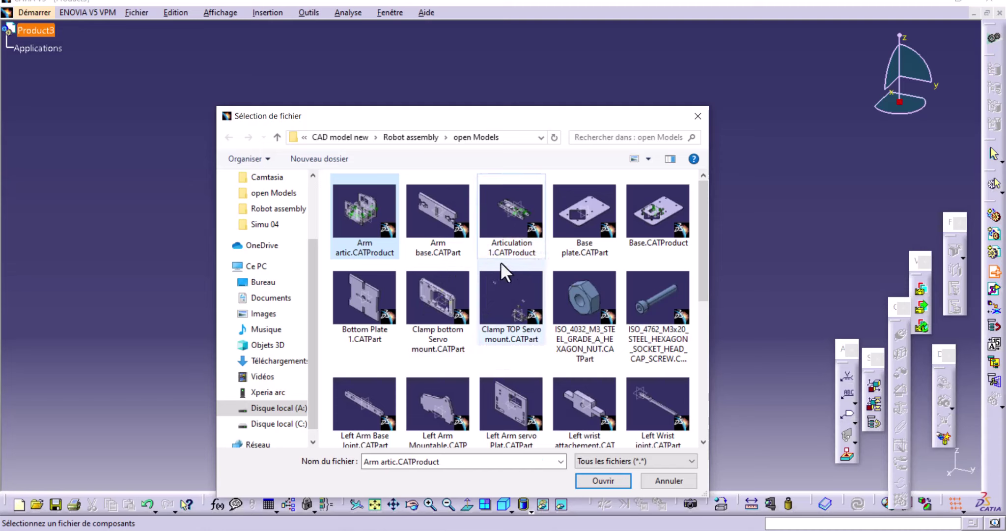
ctrl+click(508, 226)
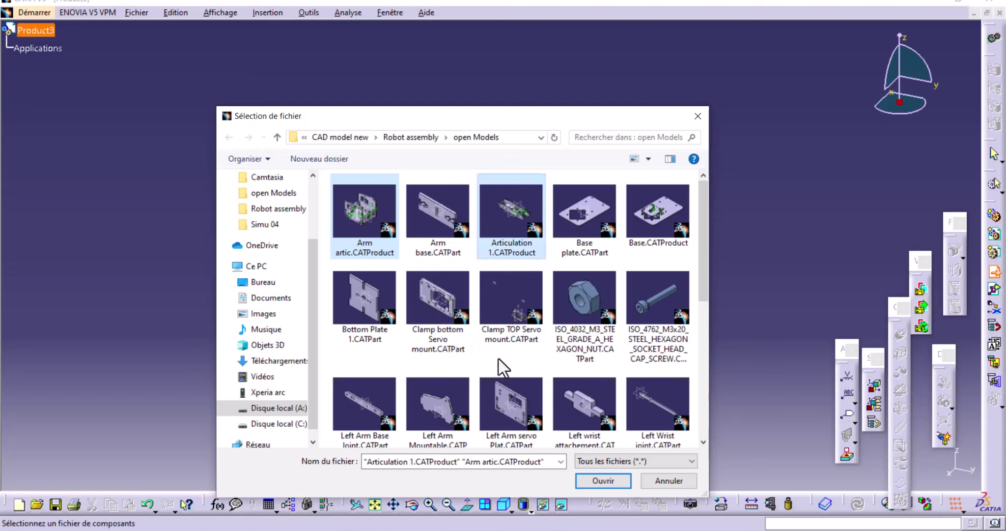
scroll(500, 363, down, 5)
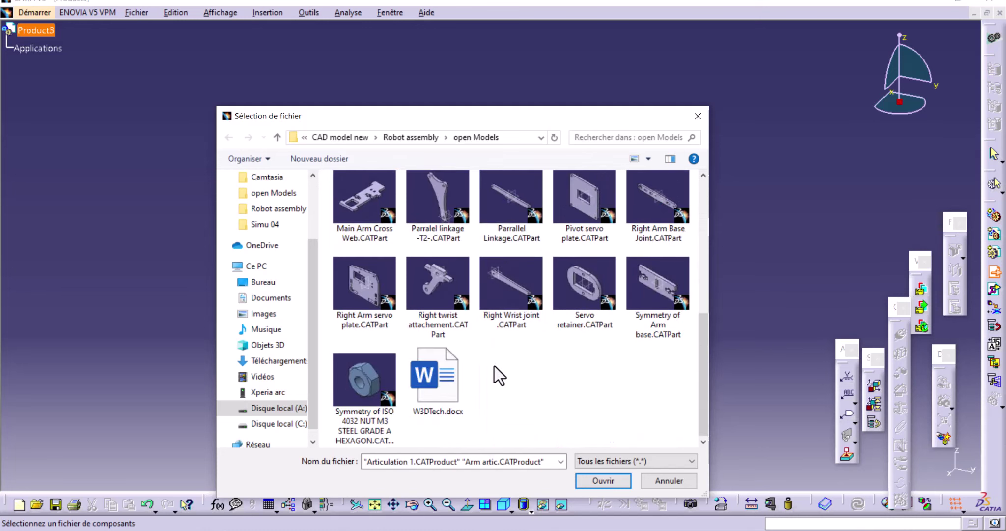
scroll(494, 366, up, 2)
scroll(493, 364, up, 3)
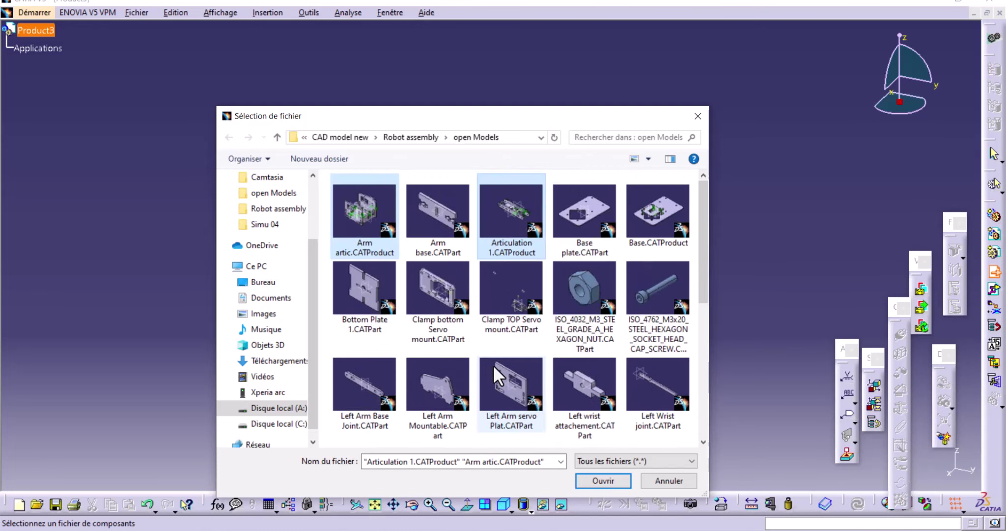
ctrl+click(668, 217)
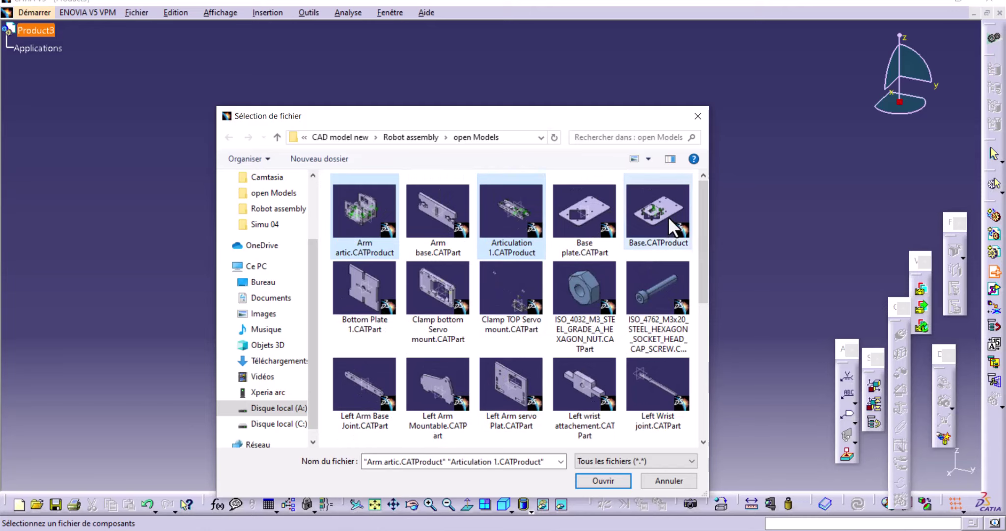
click(589, 481)
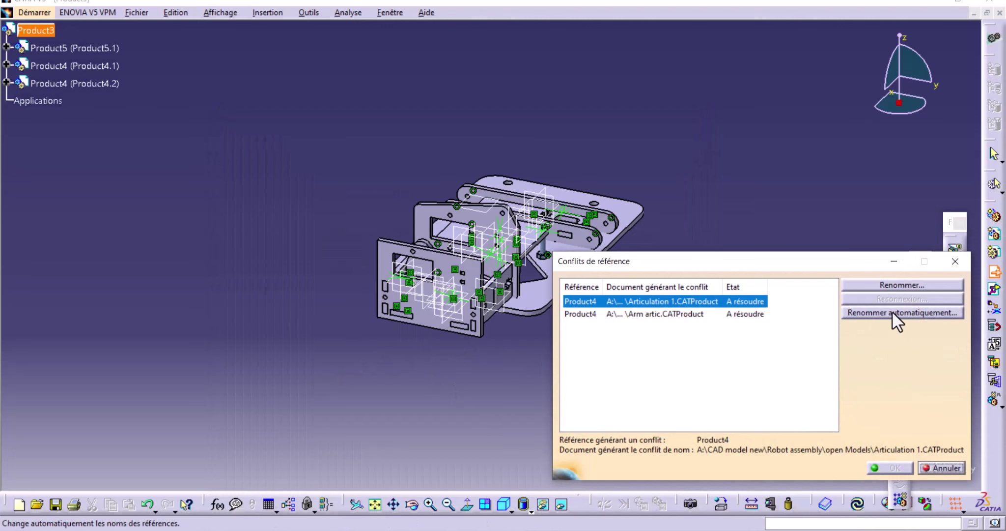
Step: Auto-rename the conflicting Product4 reference to Product4.1 and accept the resolution
click(891, 310)
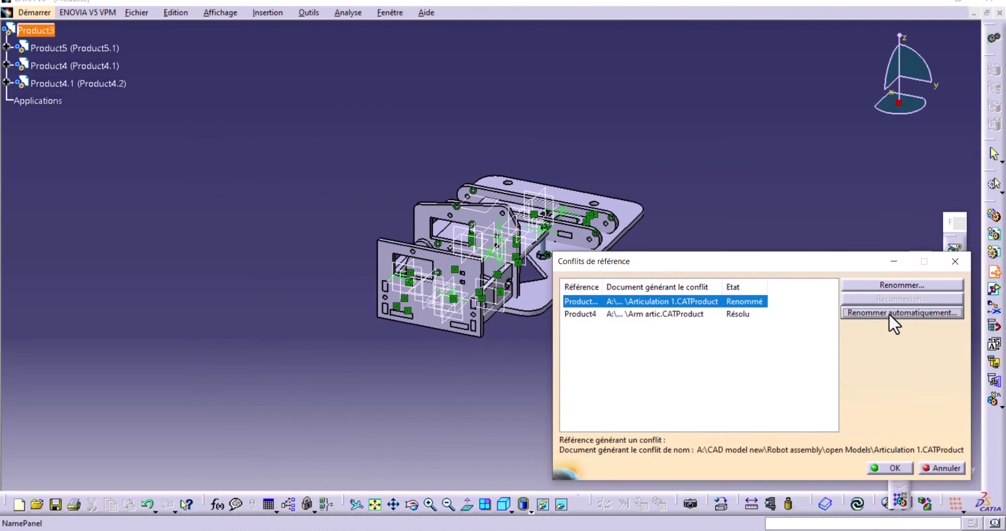
click(891, 466)
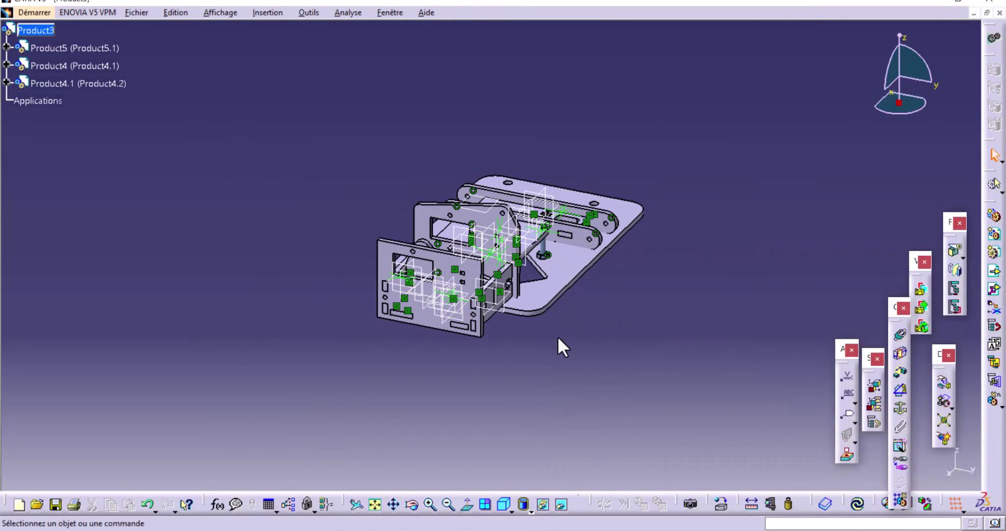
Step: Use the compass to pull apart the base plate, side-plate assembly and linkage arm
middle_drag(551, 322, 468, 327)
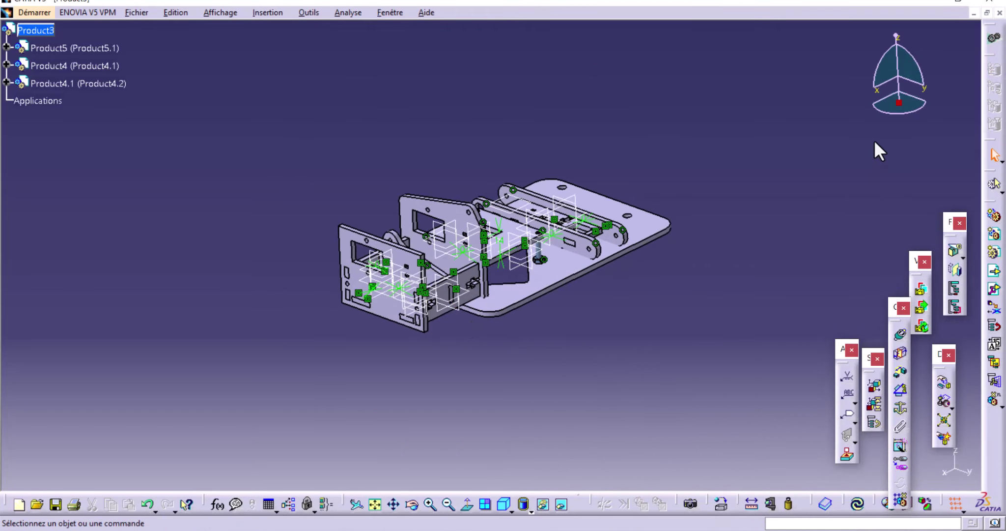
drag(899, 103, 846, 104)
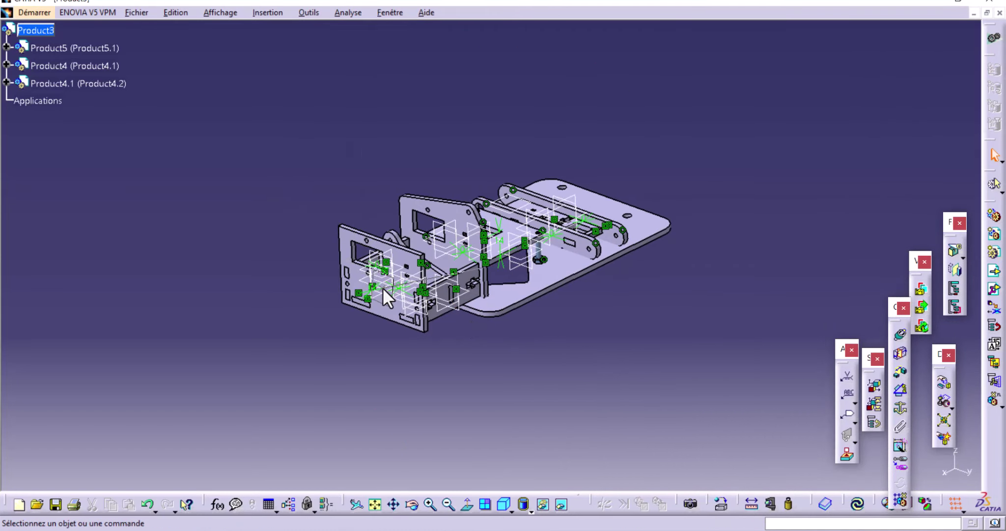
drag(380, 286, 383, 288)
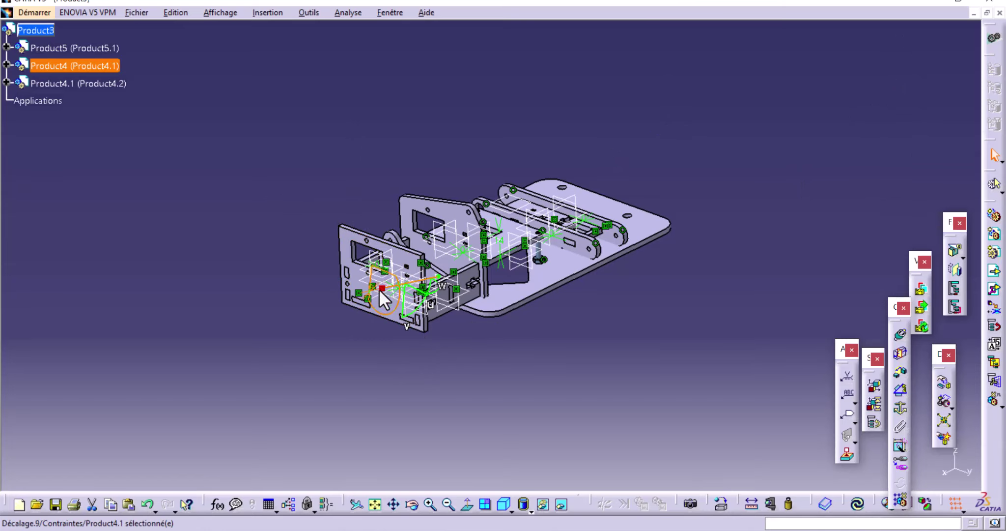
drag(383, 288, 760, 148)
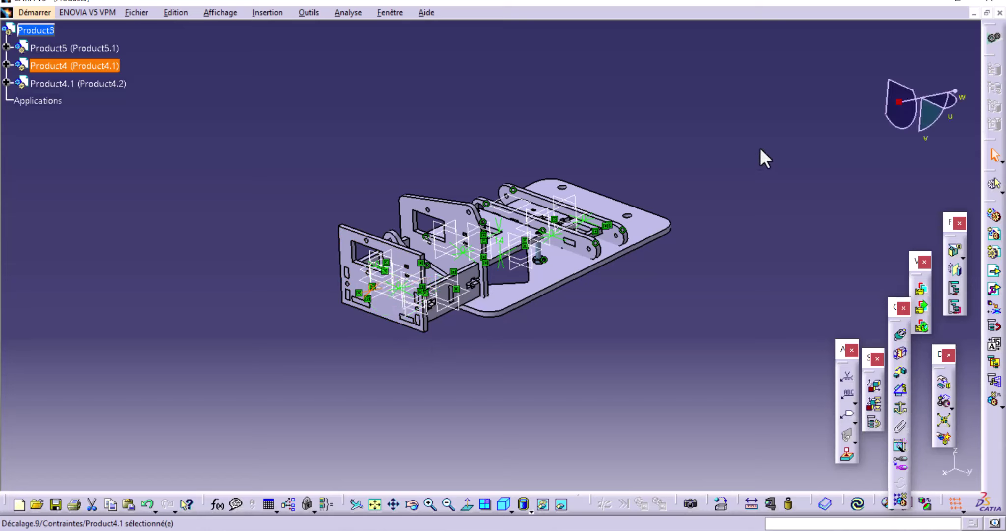
drag(900, 103, 769, 125)
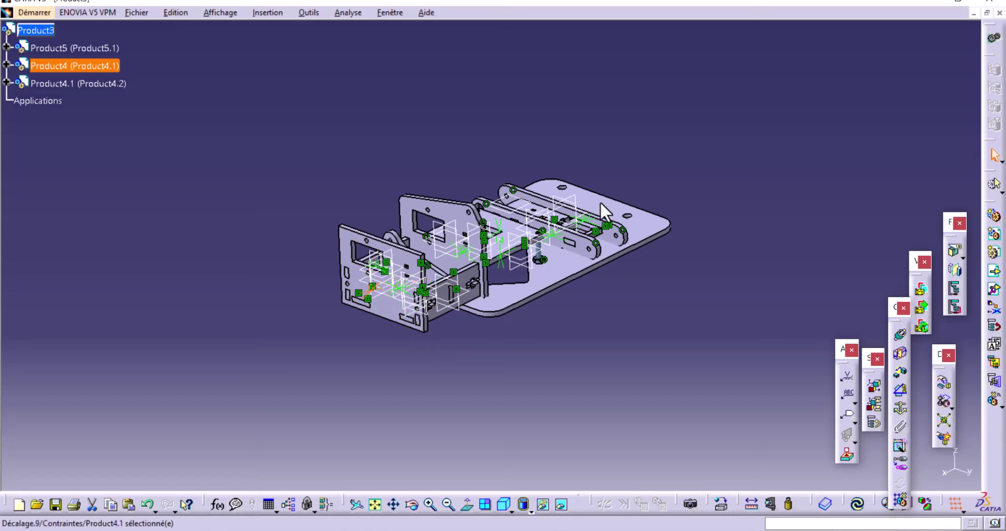
drag(600, 202, 601, 203)
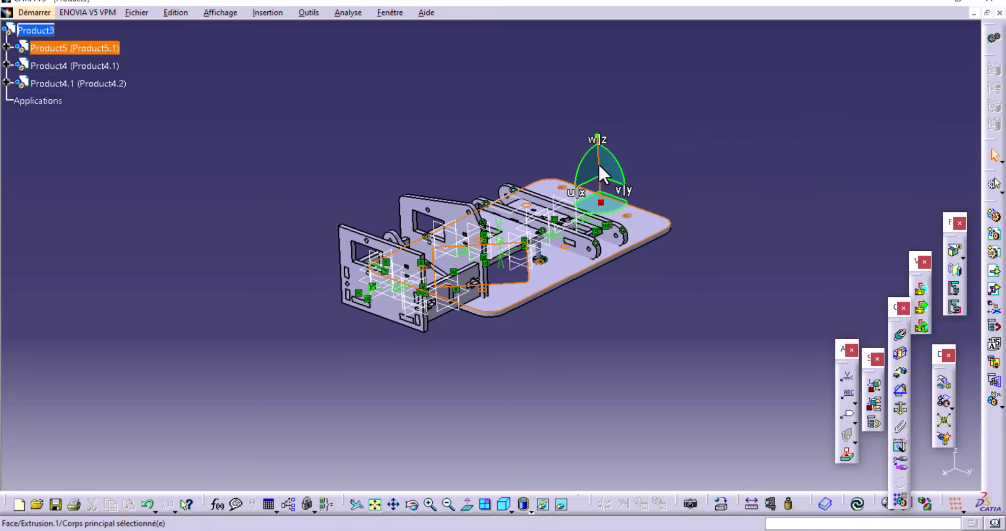
drag(599, 163, 597, 227)
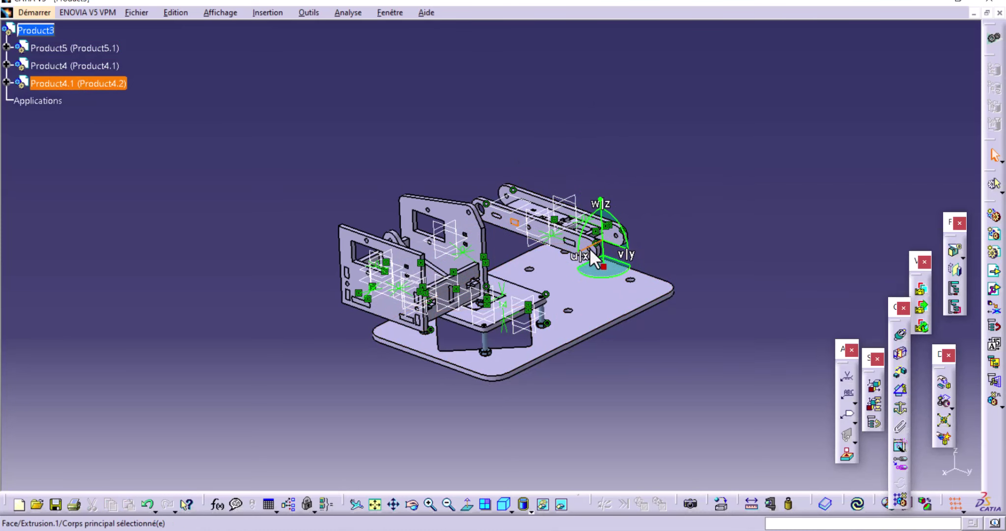
drag(605, 250, 599, 180)
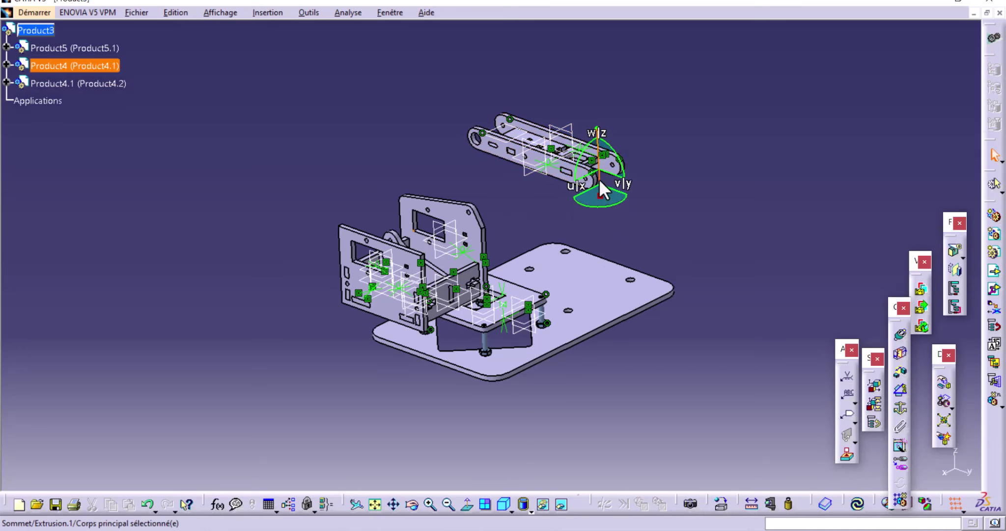
drag(599, 180, 603, 116)
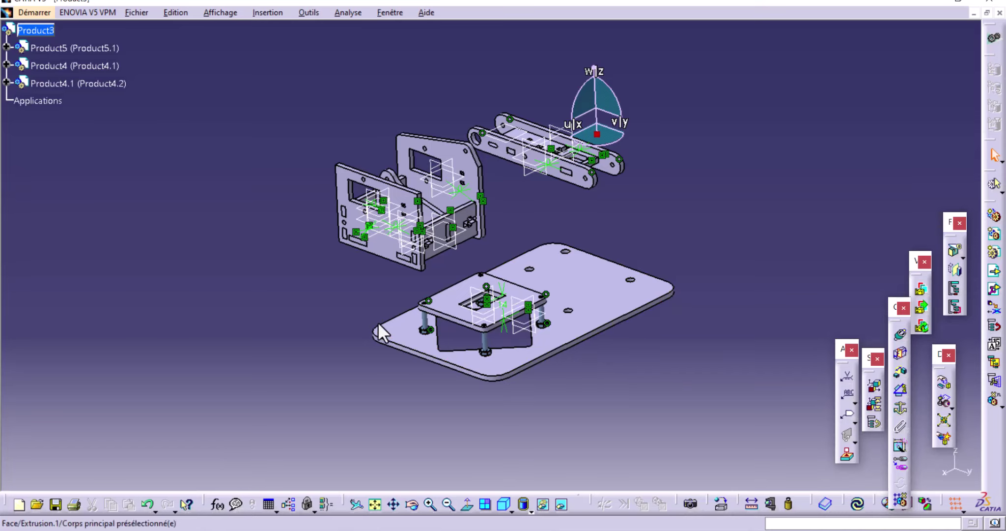
mouse_move(342, 300)
middle_down()
mouse_move(366, 287)
mouse_move(490, 417)
mouse_move(539, 449)
mouse_move(478, 226)
mouse_move(519, 299)
mouse_move(469, 235)
mouse_move(567, 308)
mouse_move(620, 284)
mouse_move(646, 342)
mouse_move(611, 325)
mouse_move(529, 347)
mouse_move(560, 292)
mouse_move(586, 288)
mouse_move(442, 258)
middle_up()
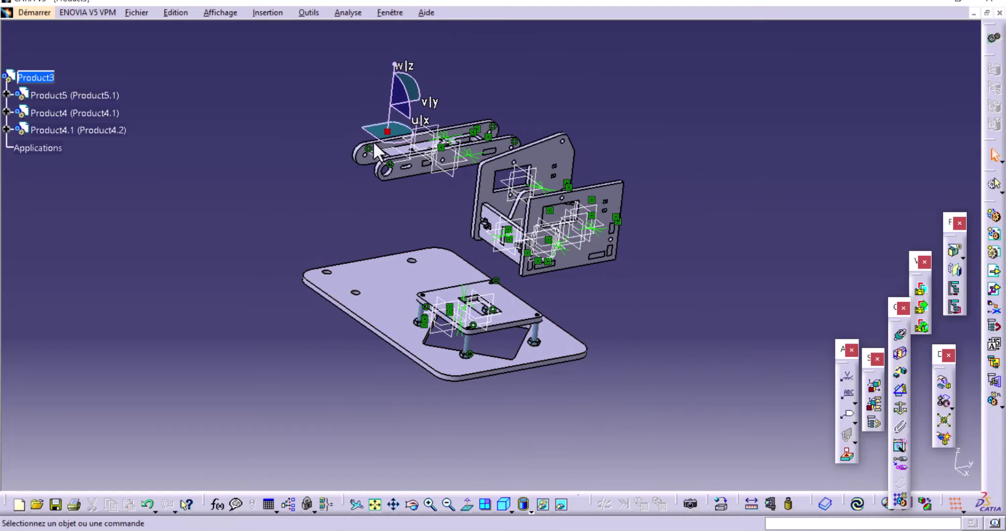
Step: Turn the side-plate assembly about 95° with the compass and set it over the base
drag(388, 132, 387, 128)
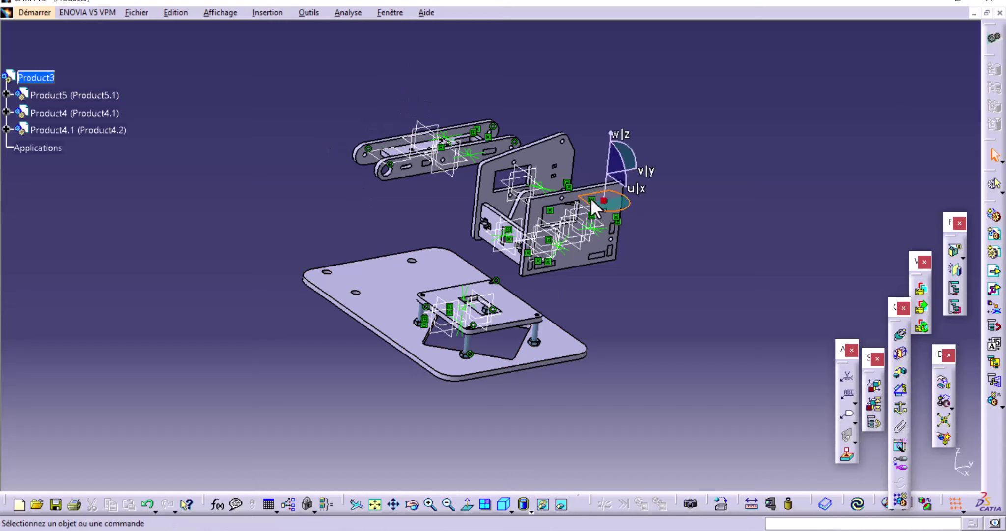
click(482, 183)
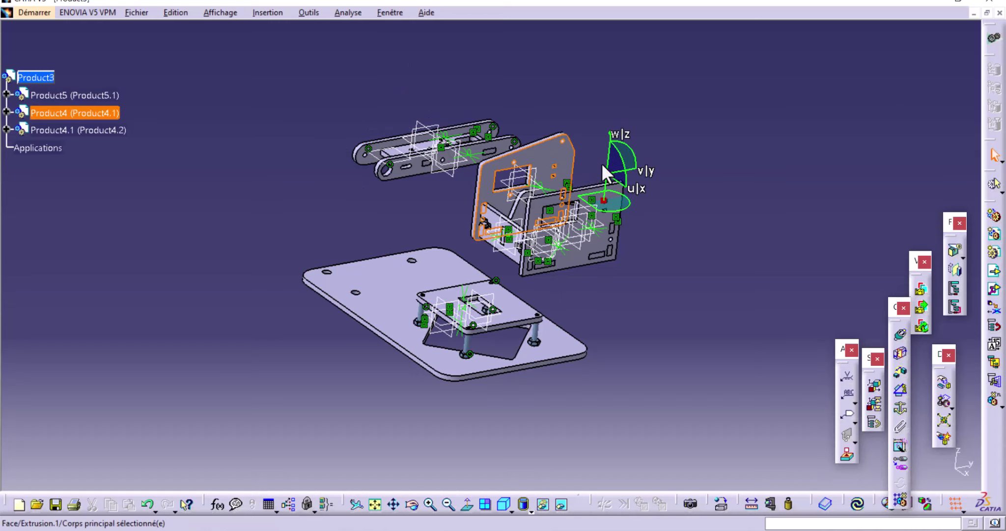
drag(609, 166, 596, 221)
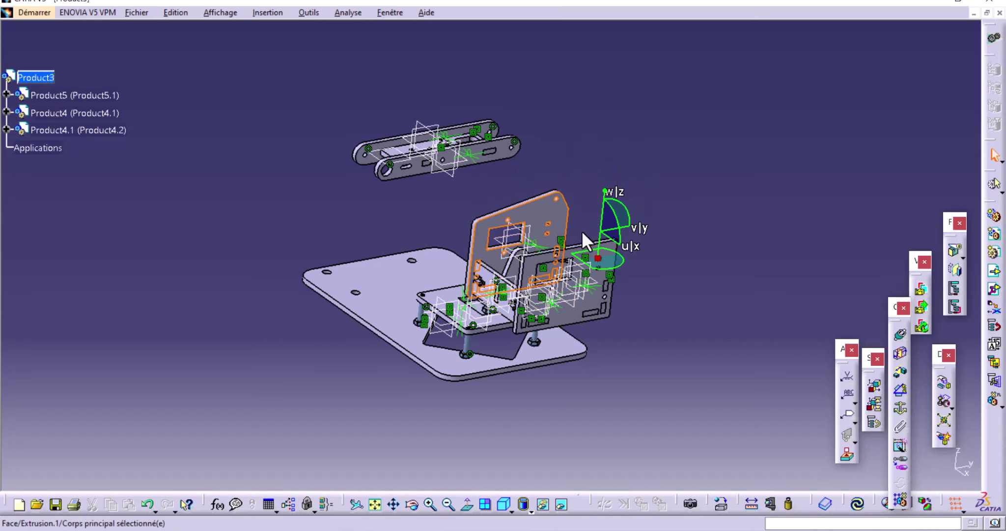
mouse_move(621, 261)
mouse_down()
mouse_move(588, 280)
mouse_move(569, 256)
mouse_move(481, 260)
mouse_up()
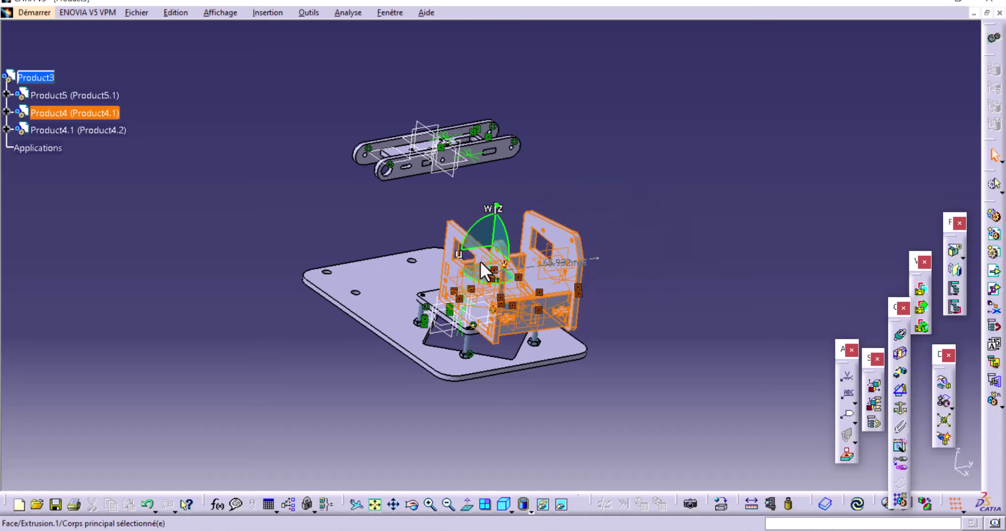
mouse_move(478, 289)
middle_down()
mouse_move(504, 403)
mouse_move(602, 362)
mouse_move(564, 374)
mouse_move(391, 374)
mouse_move(513, 380)
middle_up()
click(520, 213)
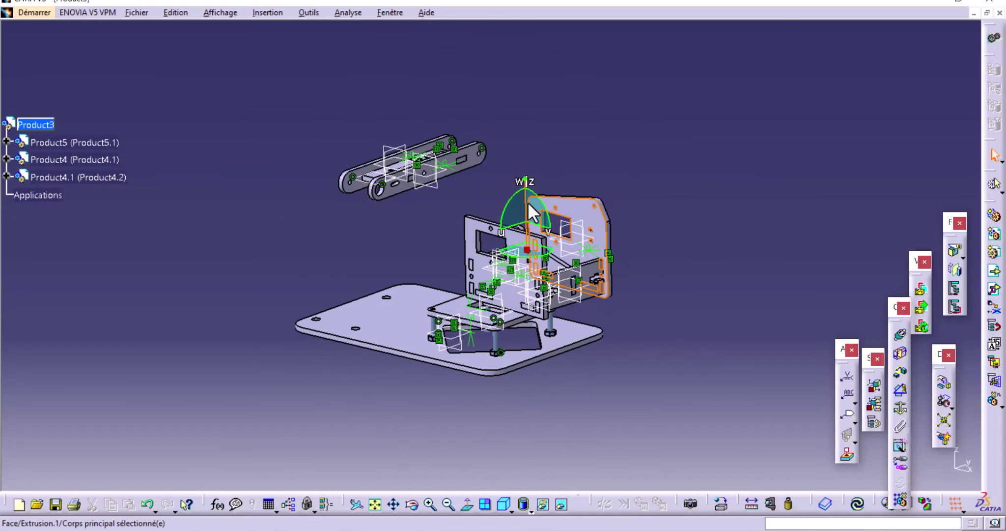
drag(527, 207, 589, 368)
mouse_move(589, 368)
middle_down()
mouse_move(453, 363)
mouse_move(703, 405)
mouse_move(626, 408)
mouse_move(631, 369)
mouse_move(553, 341)
middle_up()
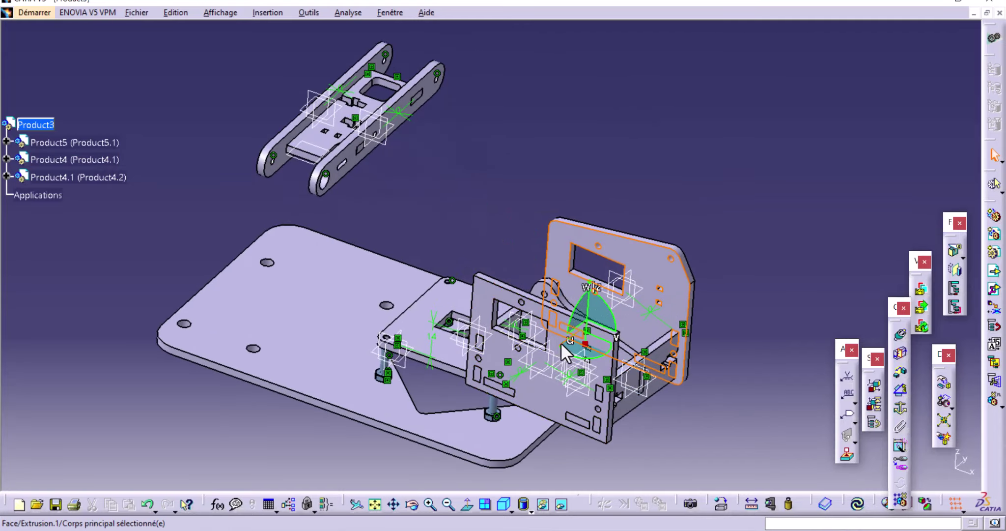
mouse_move(560, 342)
mouse_down()
mouse_move(579, 320)
mouse_move(539, 298)
mouse_up()
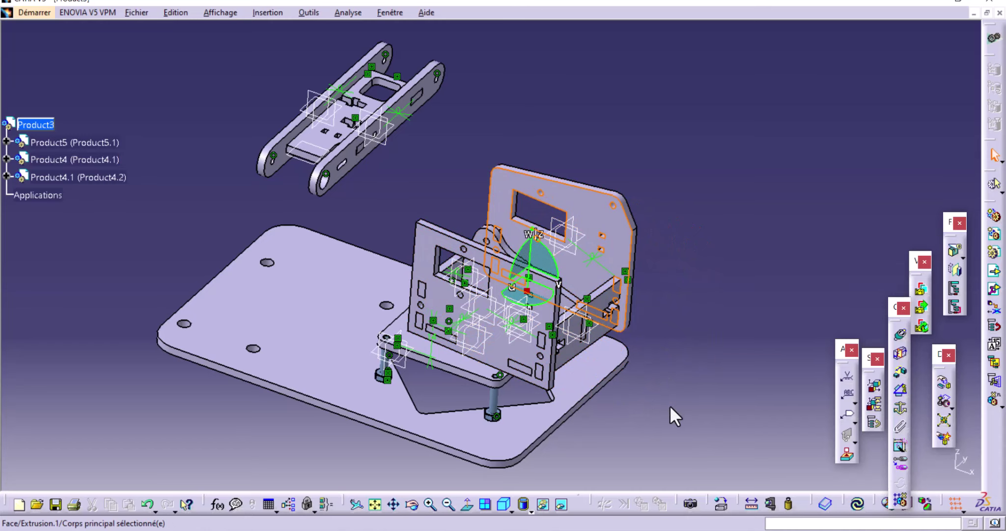
Step: Rotate the side plates a further 178° to orient them correctly
middle_drag(669, 405, 239, 312)
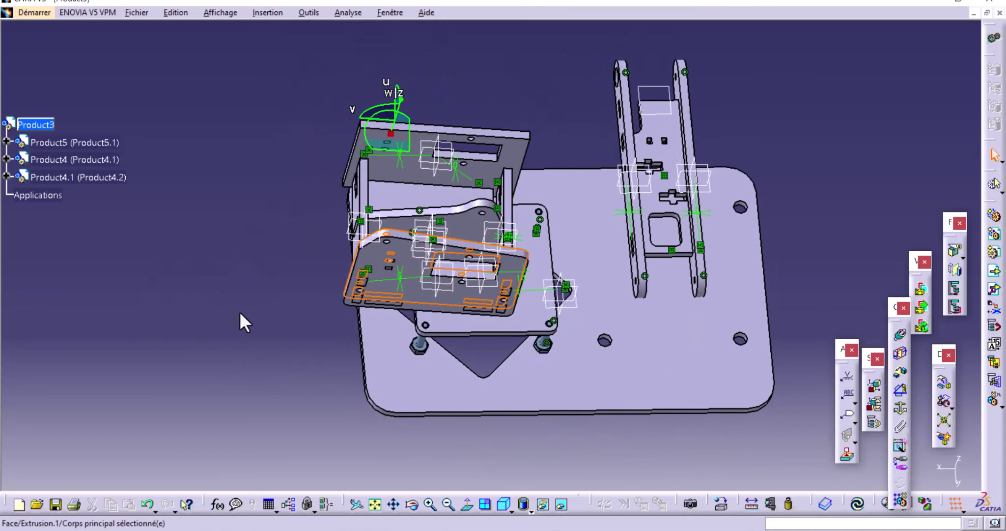
mouse_move(557, 431)
middle_down()
mouse_move(510, 346)
mouse_move(516, 340)
middle_up()
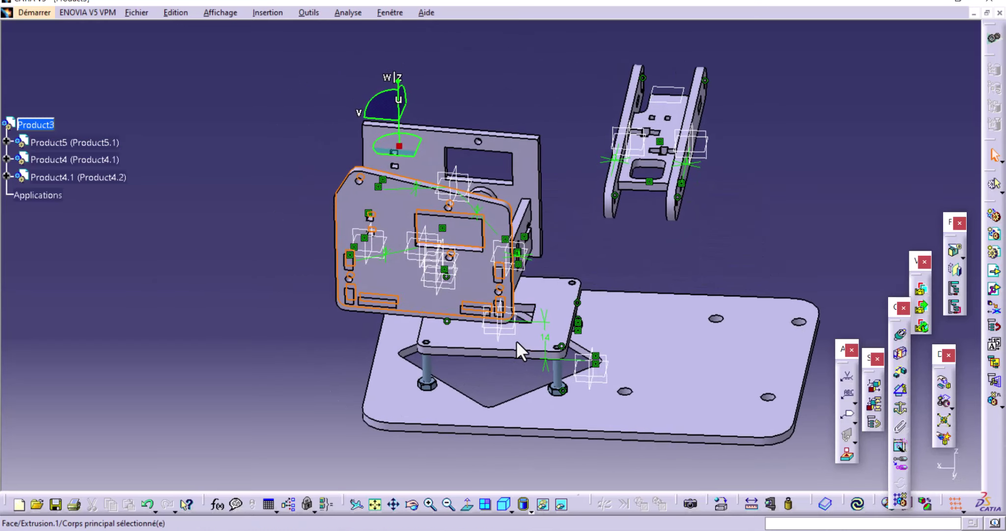
click(394, 136)
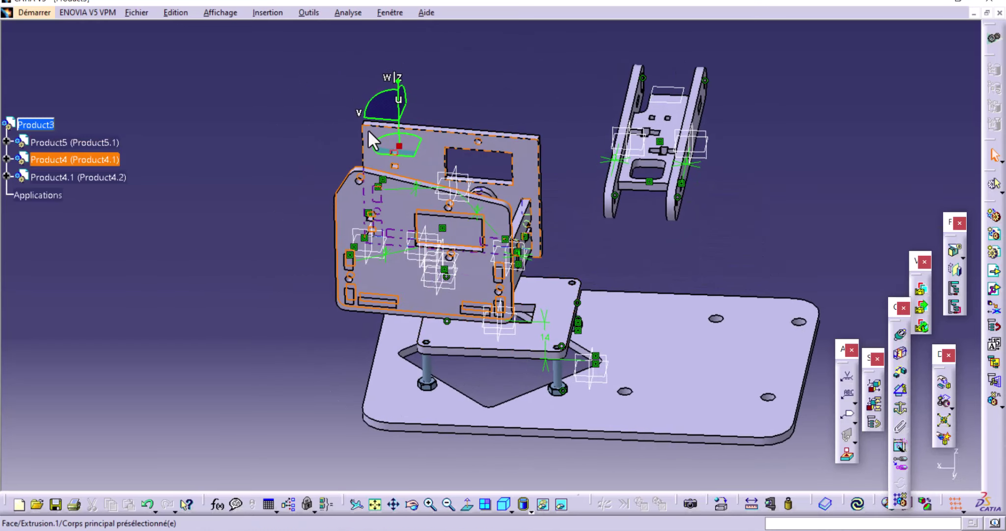
mouse_move(388, 131)
mouse_down()
mouse_move(382, 149)
mouse_move(418, 166)
mouse_move(388, 118)
mouse_up()
click(371, 273)
mouse_move(371, 274)
middle_down()
mouse_move(420, 247)
mouse_move(474, 159)
mouse_move(540, 207)
middle_up()
click(795, 314)
Step: Add a coincidence constraint between the side plate face and the raised platform face
click(942, 402)
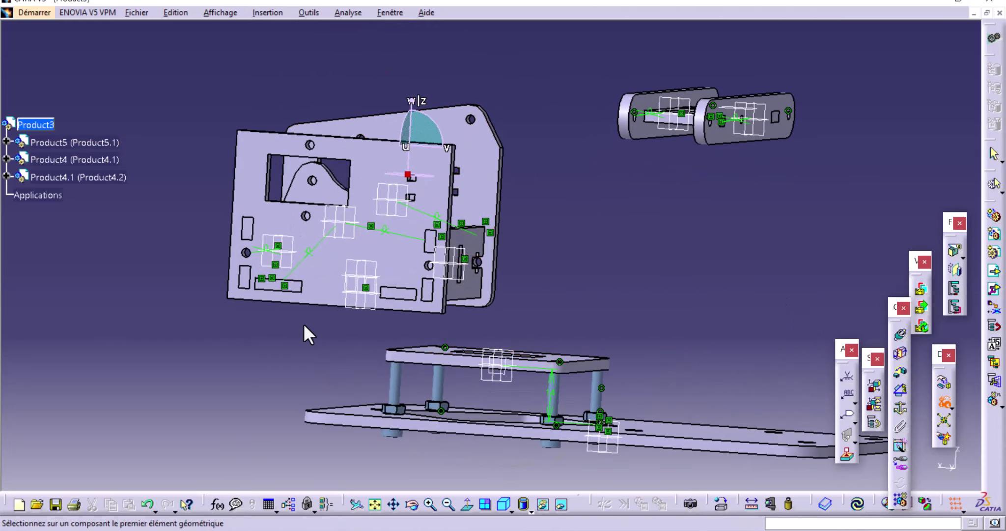
middle_drag(304, 323, 342, 258)
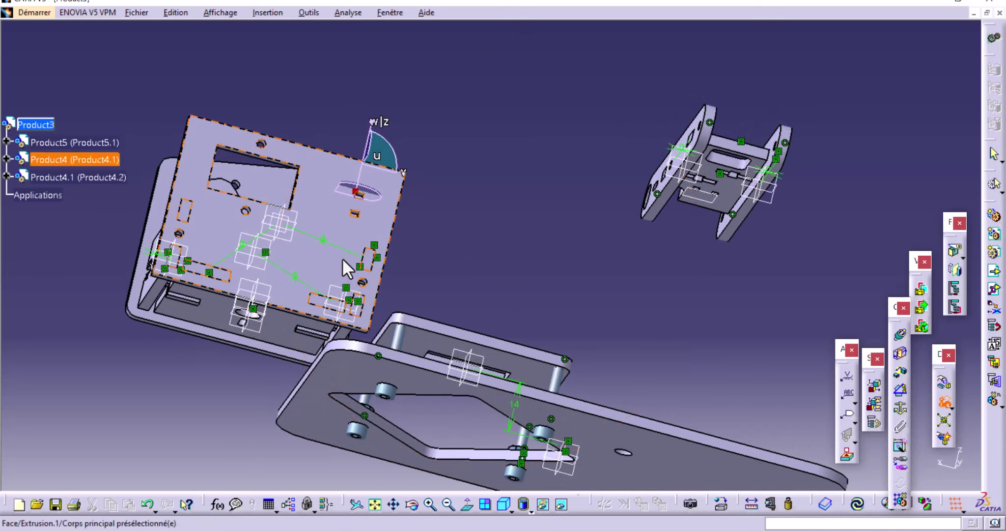
click(284, 324)
mouse_move(401, 292)
middle_down()
mouse_move(438, 299)
mouse_move(384, 409)
mouse_move(397, 388)
middle_up()
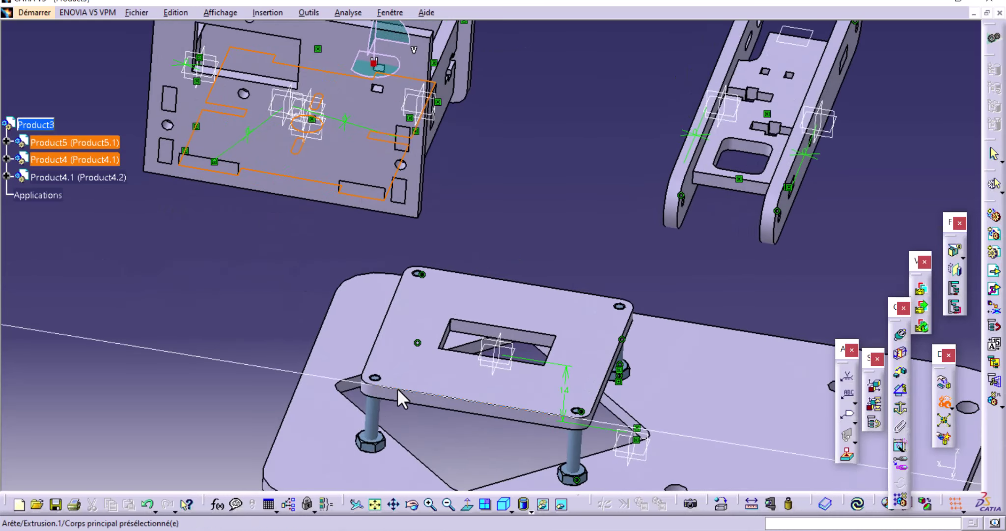
click(410, 359)
click(306, 273)
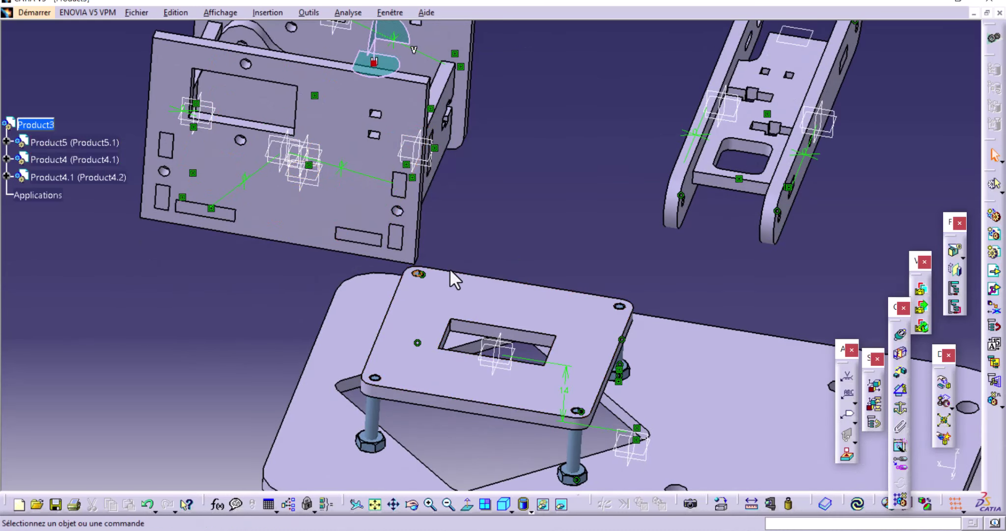
click(342, 95)
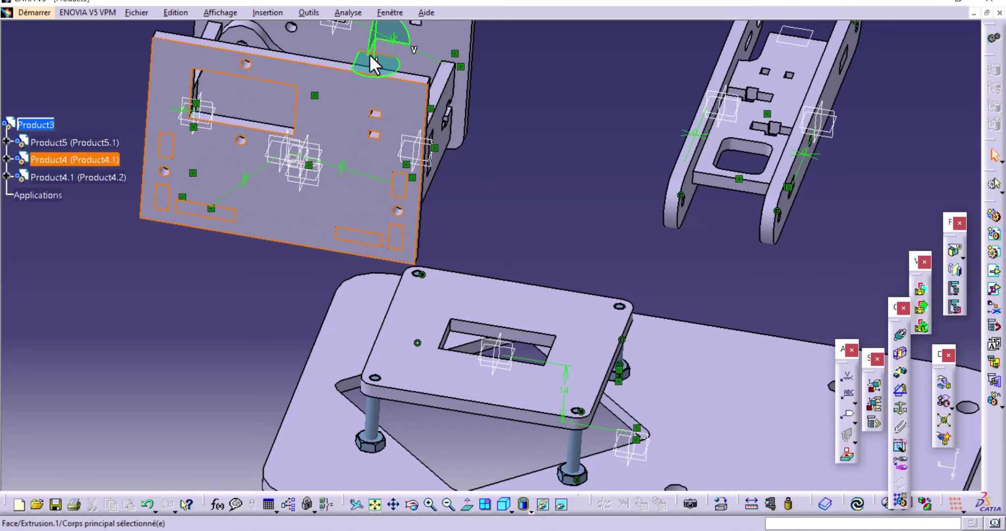
Step: Lift the side plates onto the platform and orbit around to check the assembly
middle_drag(520, 207, 510, 360)
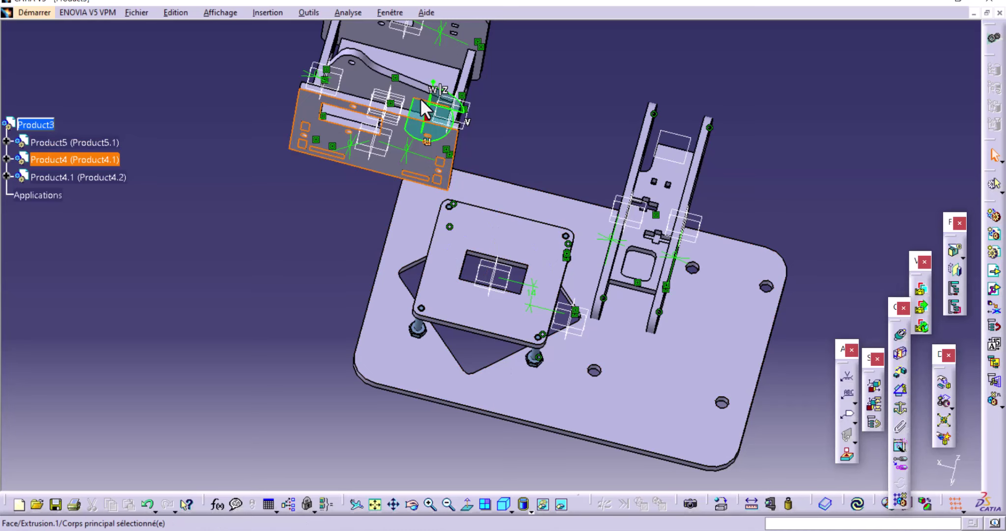
mouse_move(421, 99)
mouse_down()
mouse_move(563, 147)
mouse_move(536, 277)
mouse_up()
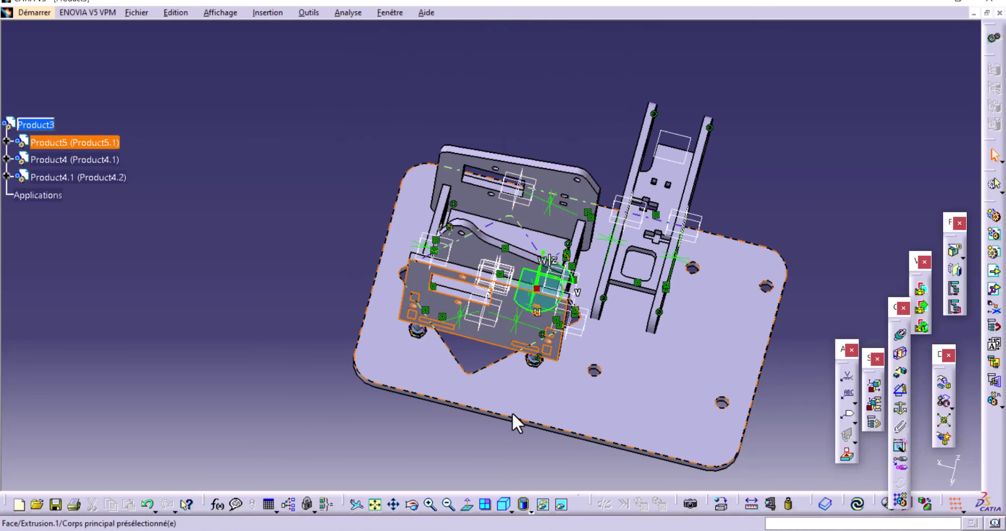
middle_drag(513, 414, 505, 413)
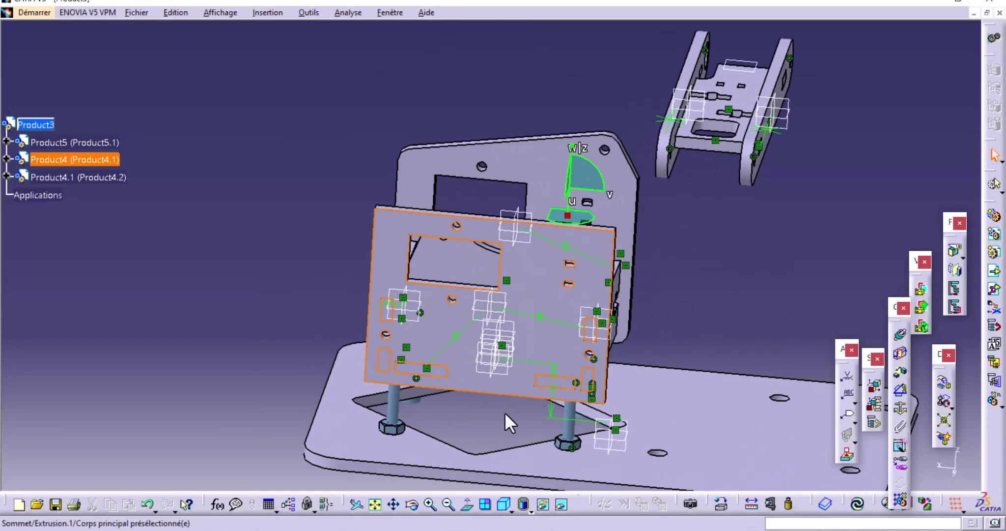
mouse_move(467, 427)
middle_down()
mouse_move(494, 355)
mouse_move(498, 392)
mouse_move(487, 394)
middle_up()
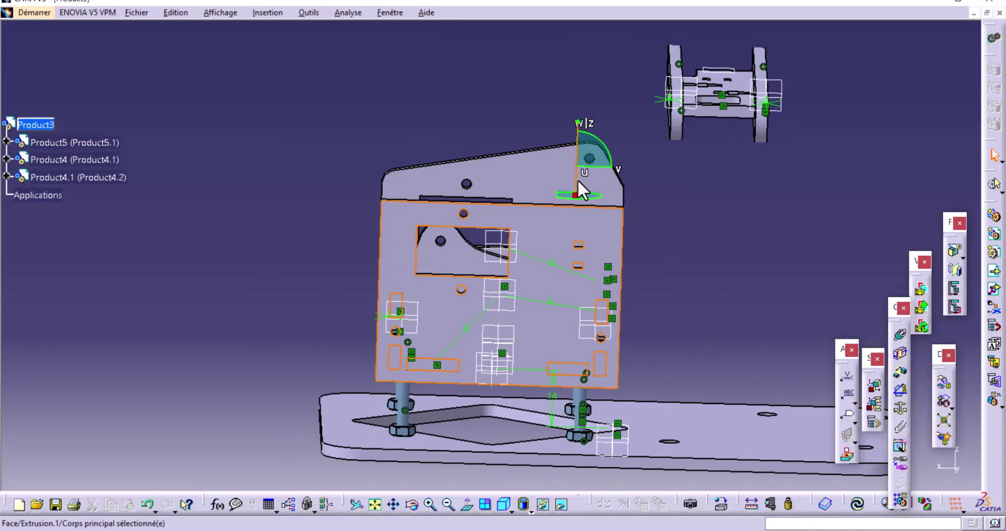
drag(577, 181, 584, 144)
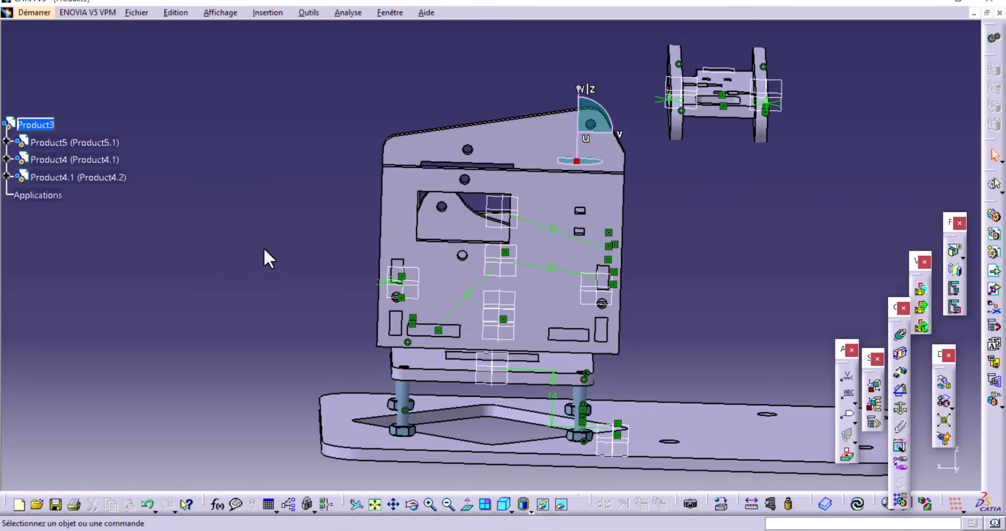
mouse_move(676, 312)
middle_down()
mouse_move(592, 305)
mouse_move(539, 367)
mouse_move(595, 319)
mouse_move(524, 367)
mouse_move(567, 345)
mouse_move(549, 346)
middle_up()
mouse_move(641, 336)
middle_down()
mouse_move(497, 295)
mouse_move(519, 323)
mouse_move(513, 337)
middle_up()
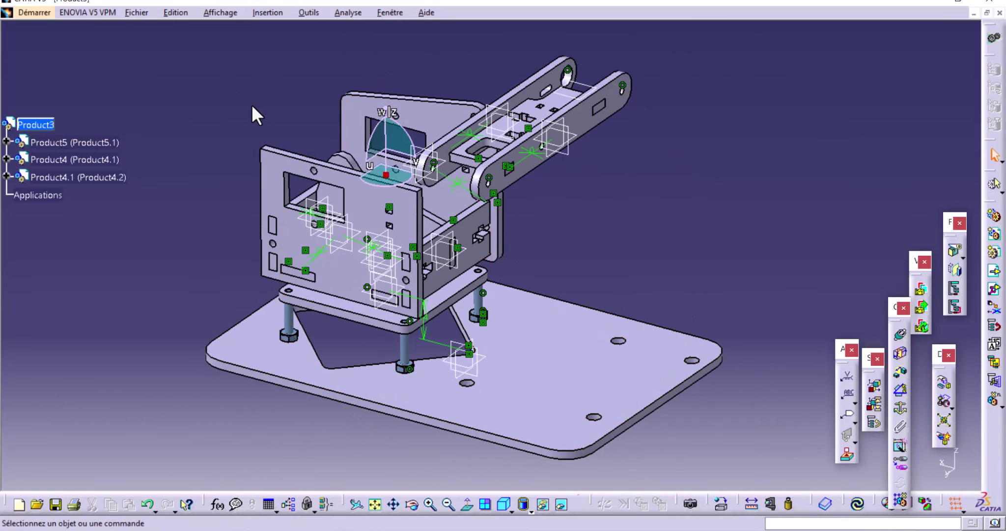
mouse_move(256, 108)
middle_down()
mouse_move(344, 175)
mouse_move(320, 172)
middle_up()
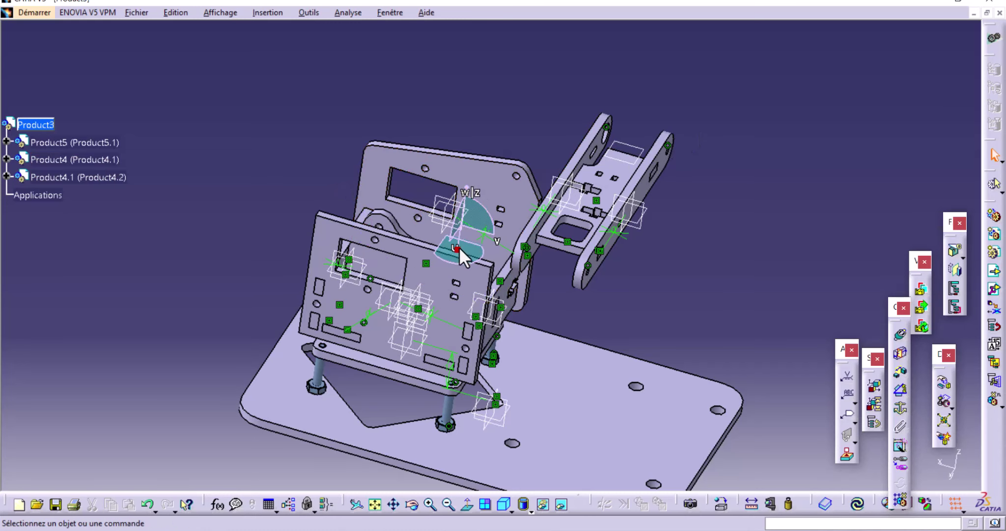
Step: Rotate the second linkage part near-horizontal and lower it onto the frame
mouse_move(458, 247)
mouse_down()
mouse_move(623, 193)
mouse_move(574, 165)
mouse_up()
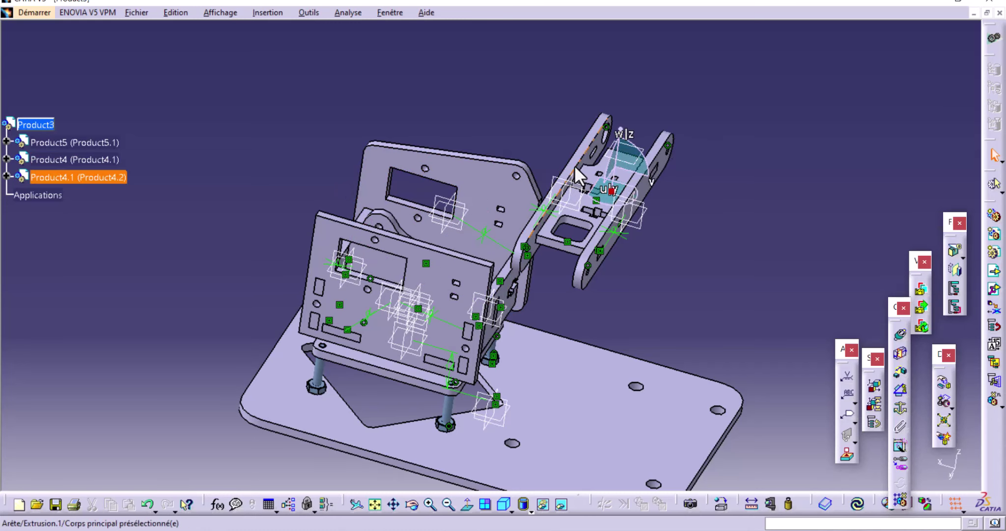
drag(634, 198, 584, 214)
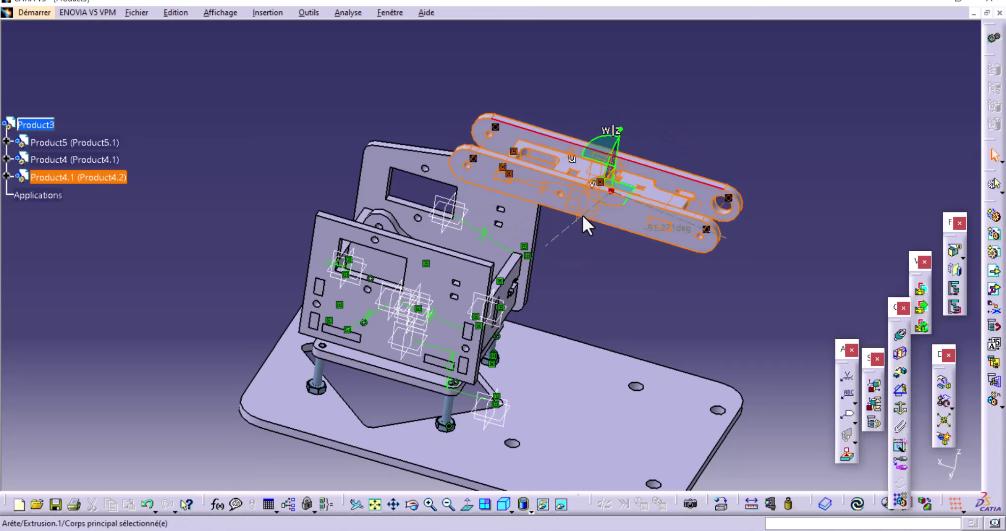
mouse_move(607, 315)
middle_down()
mouse_move(546, 300)
mouse_move(453, 310)
mouse_move(508, 297)
mouse_move(513, 275)
middle_up()
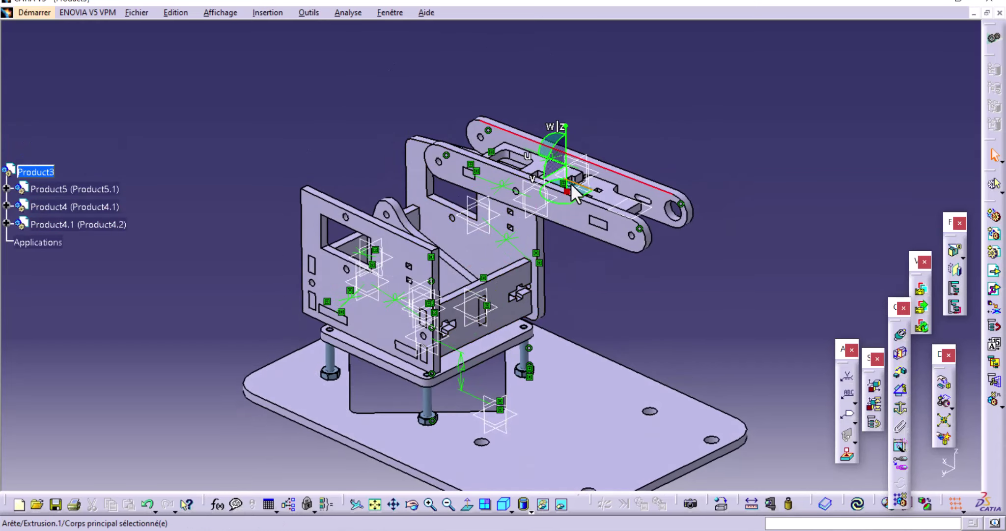
mouse_move(578, 193)
mouse_down()
mouse_move(422, 157)
mouse_move(357, 156)
mouse_move(345, 94)
mouse_move(366, 162)
mouse_up()
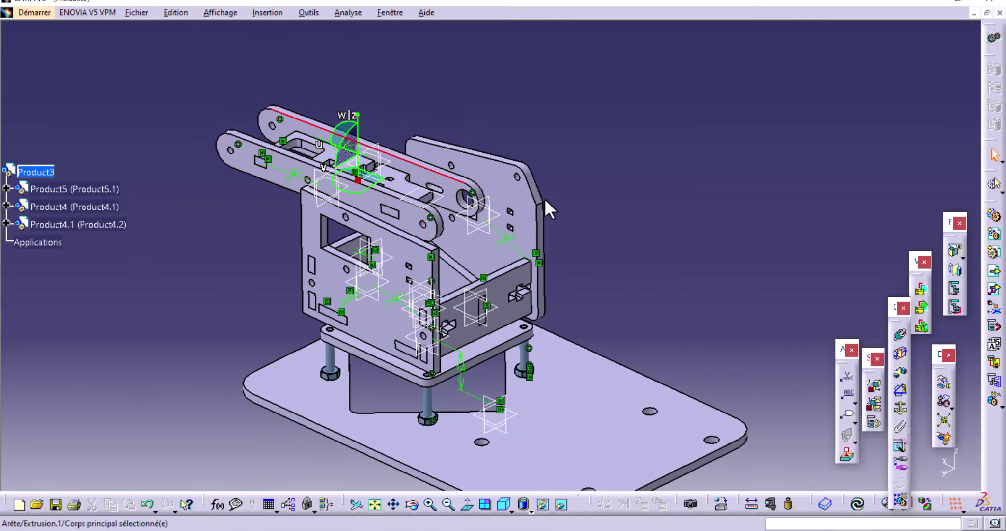
mouse_move(545, 206)
middle_down()
mouse_move(563, 314)
mouse_move(426, 292)
mouse_move(443, 241)
mouse_move(510, 260)
mouse_move(558, 293)
mouse_move(540, 292)
mouse_move(533, 258)
mouse_move(554, 309)
mouse_move(511, 328)
mouse_move(439, 175)
middle_up()
Step: Swing the linkage upward about its pivot so it stands steeply above the base
click(438, 176)
mouse_move(424, 119)
mouse_down()
mouse_move(456, 130)
mouse_move(427, 167)
mouse_move(431, 144)
mouse_move(409, 88)
mouse_up()
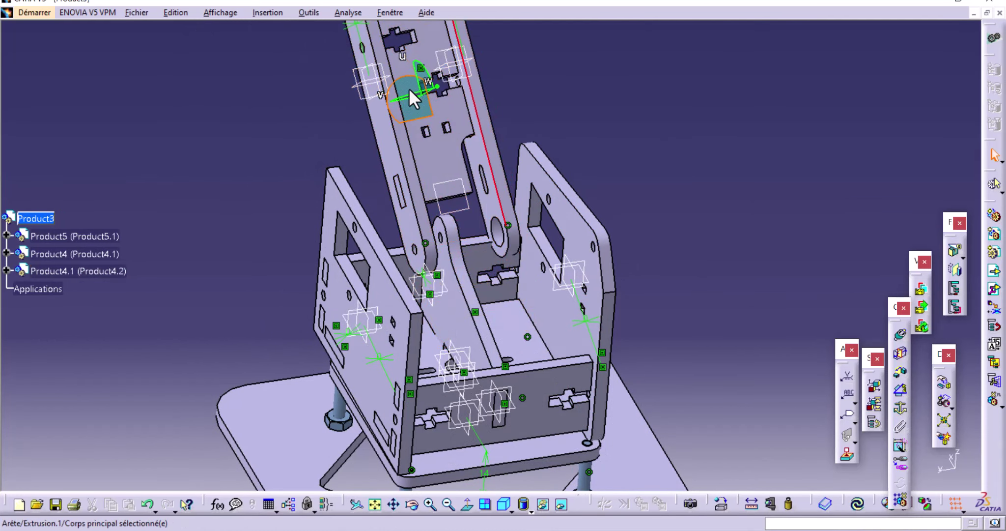
mouse_move(448, 179)
middle_down()
mouse_move(500, 292)
mouse_move(489, 280)
mouse_move(562, 284)
mouse_move(628, 224)
middle_up()
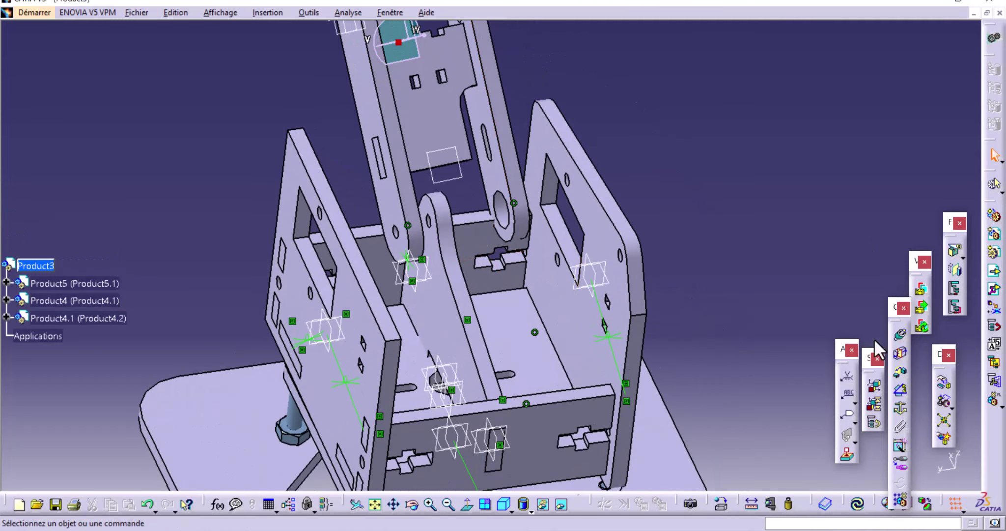
Step: Make the linkage's pivot hole axis coincident with the arm base hole axis and update
click(900, 335)
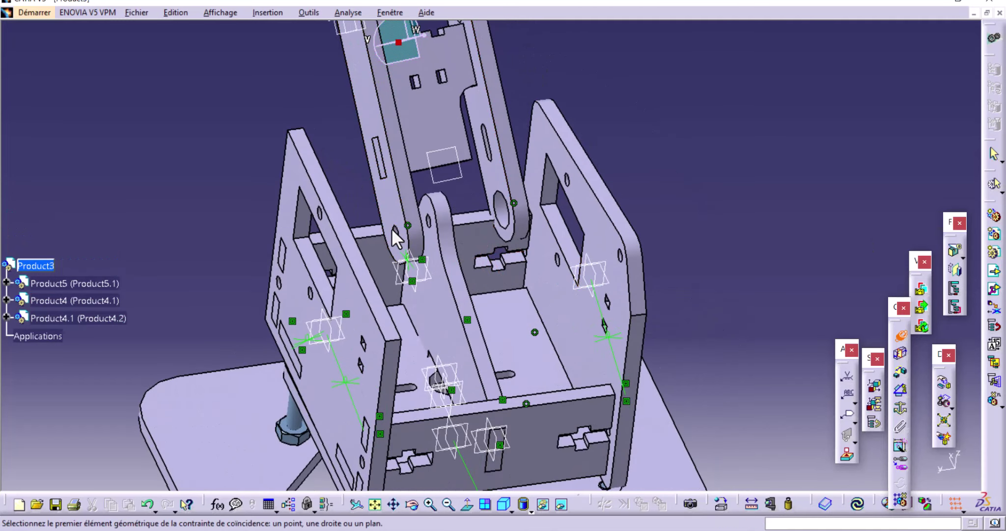
mouse_move(435, 258)
middle_down()
mouse_move(470, 265)
mouse_move(467, 207)
mouse_move(436, 236)
mouse_move(324, 227)
middle_up()
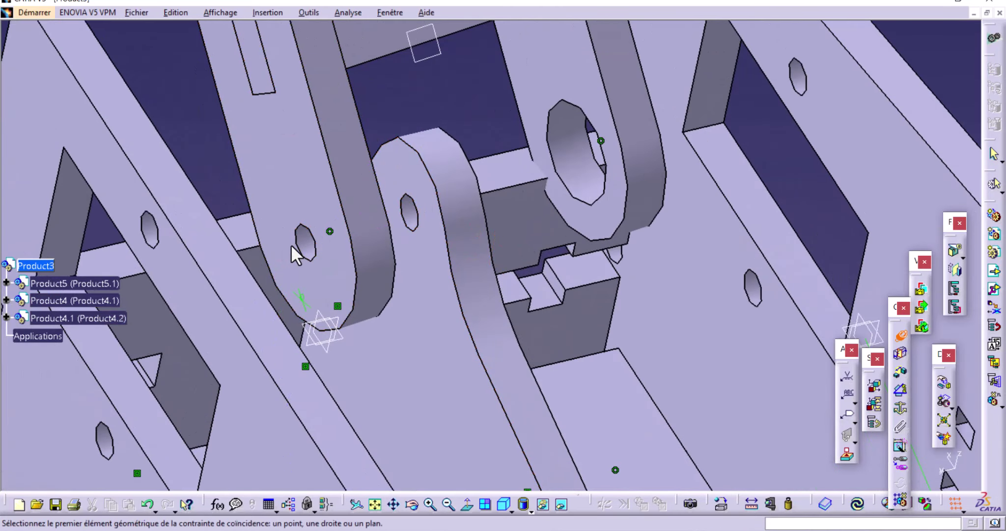
click(307, 242)
click(410, 215)
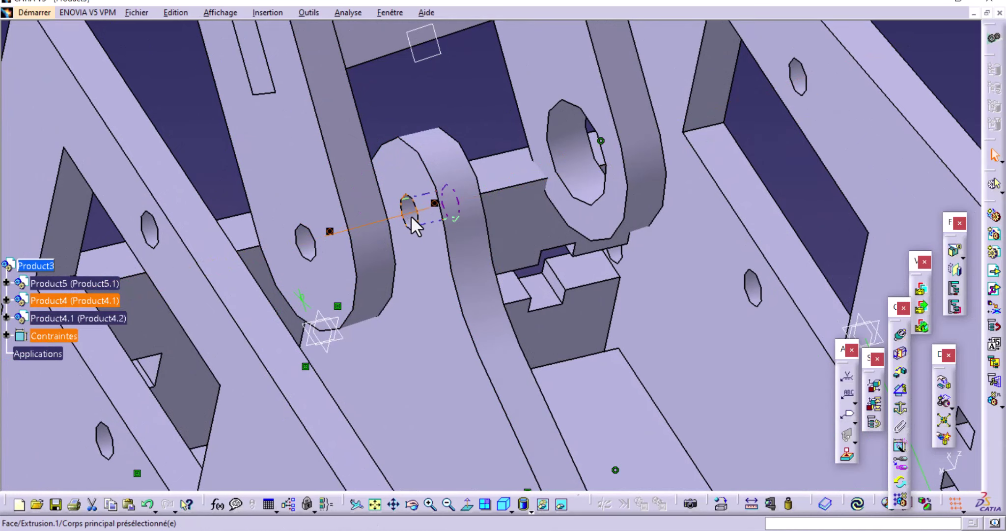
click(867, 506)
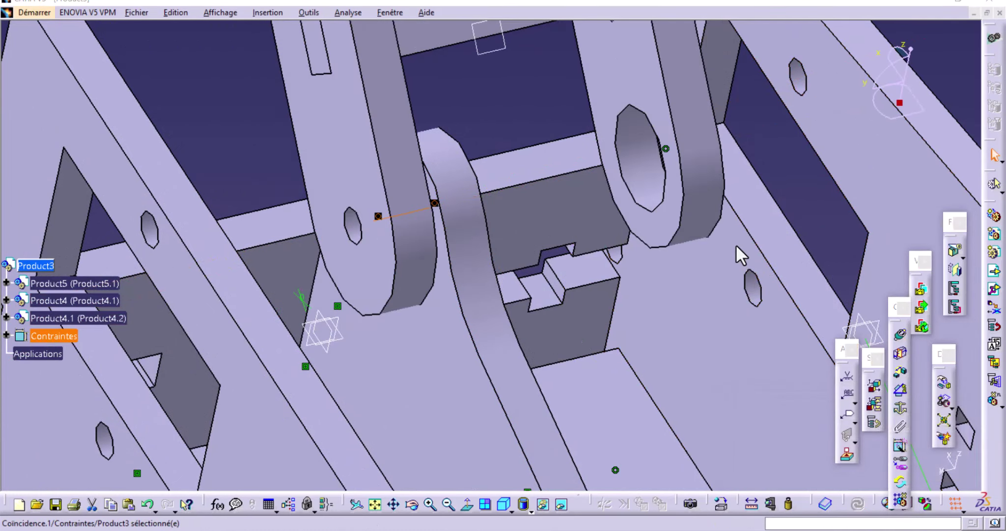
click(740, 255)
mouse_move(566, 231)
middle_down()
mouse_move(545, 253)
mouse_move(461, 276)
middle_up()
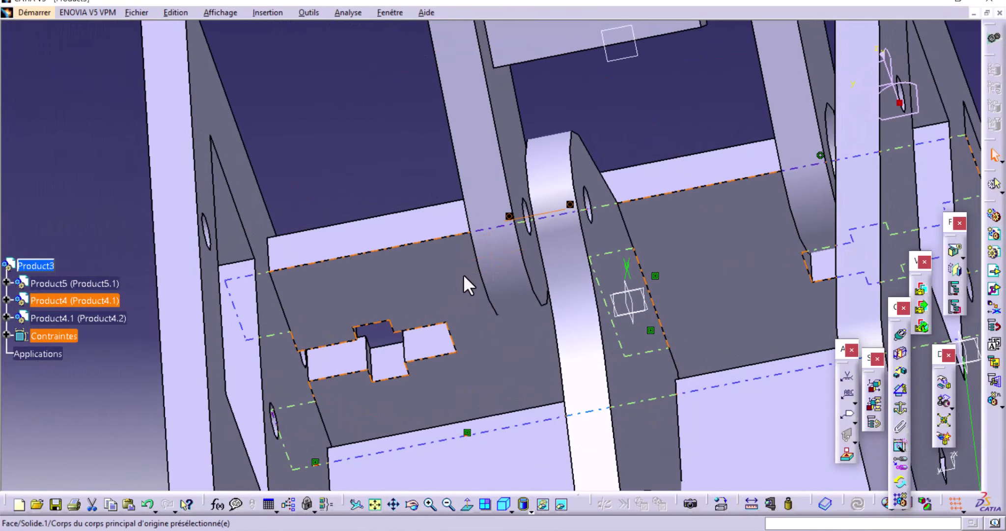
click(541, 210)
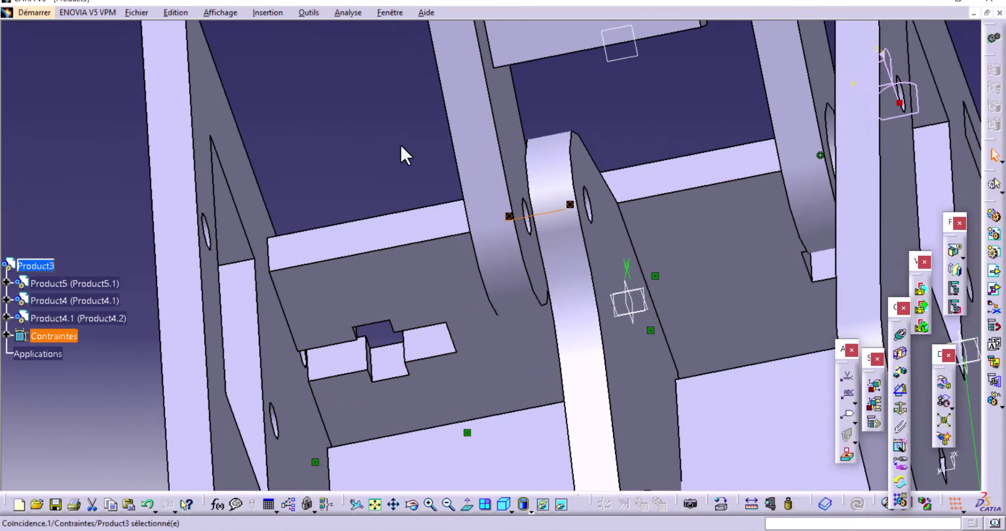
click(402, 147)
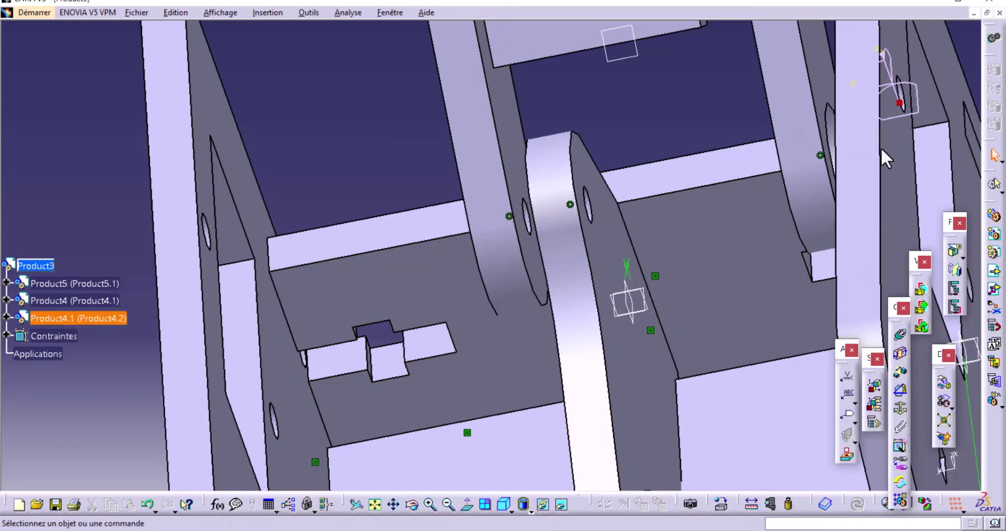
Step: Add a contact constraint between the linkage face and the arm base face, then update
click(900, 355)
click(505, 133)
click(422, 216)
mouse_move(422, 216)
middle_down()
mouse_move(529, 202)
mouse_move(521, 237)
middle_up()
click(460, 344)
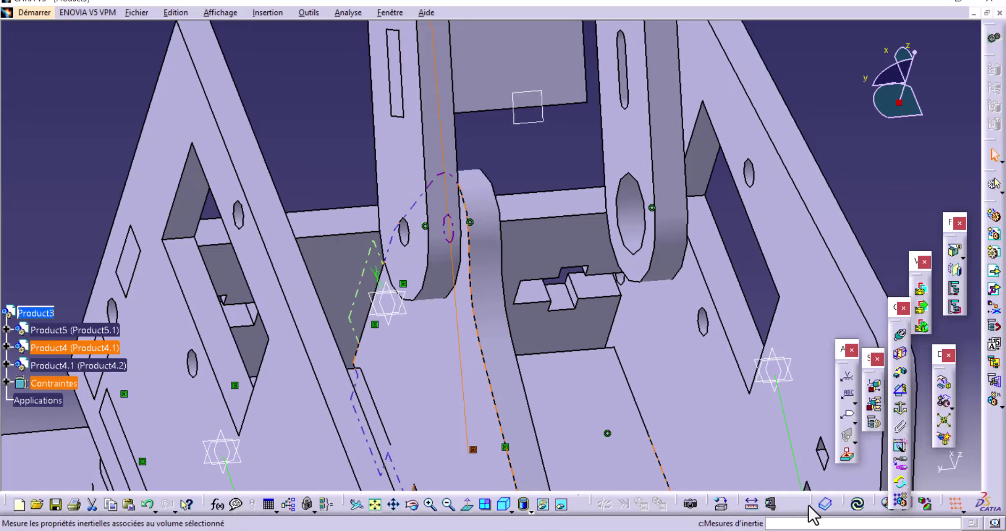
click(857, 504)
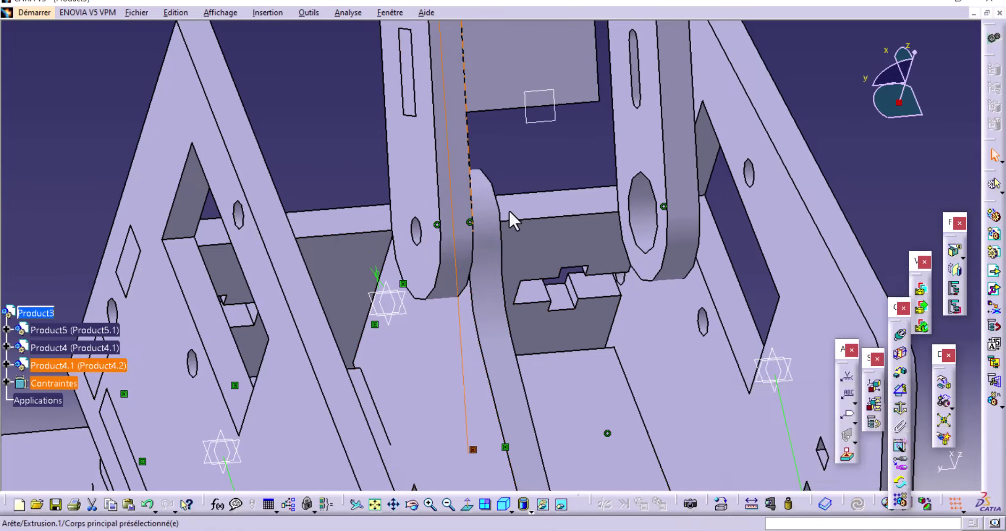
Step: Zoom out to view the whole arm with the linkage seated between the side plates
mouse_move(509, 210)
middle_down()
mouse_move(508, 306)
mouse_move(661, 300)
mouse_move(569, 231)
mouse_move(479, 287)
mouse_move(432, 270)
mouse_move(496, 250)
mouse_move(556, 248)
middle_up()
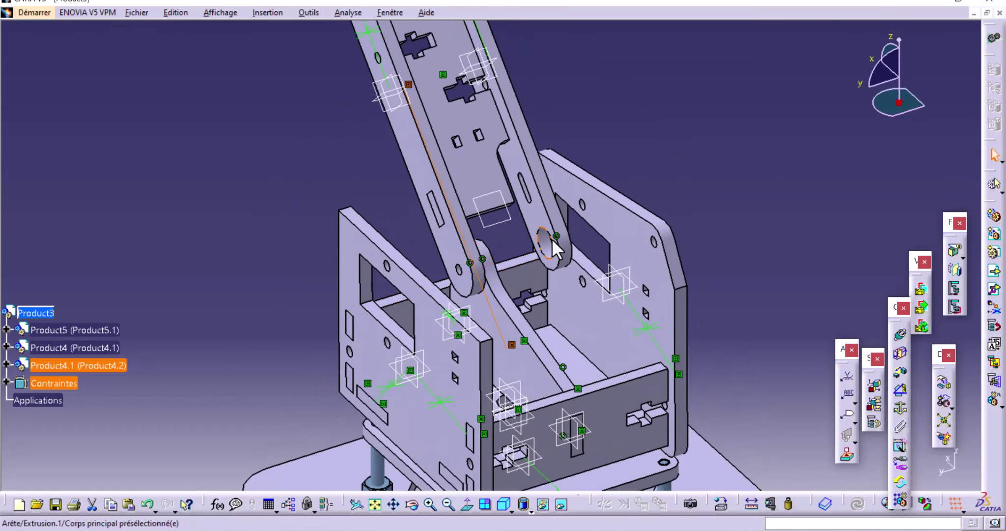
scroll(555, 248, up, 3)
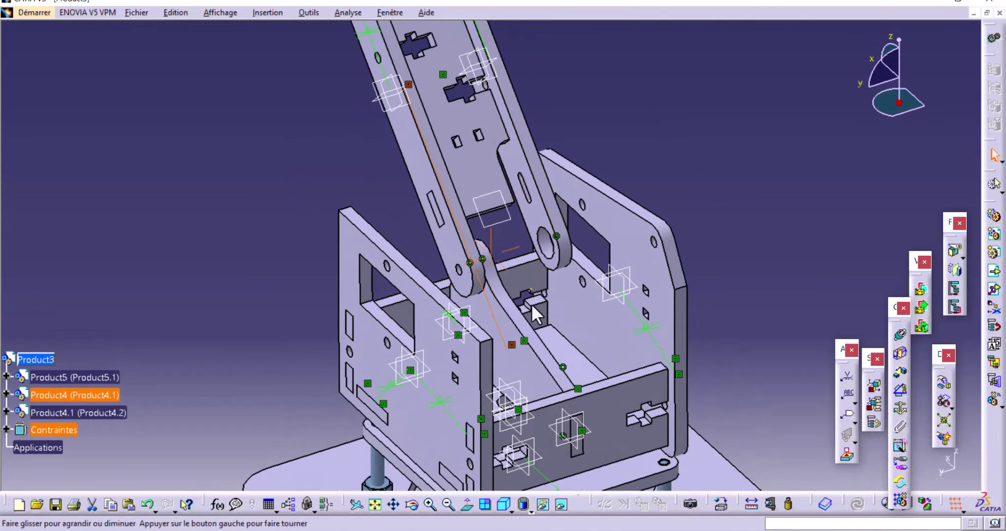
mouse_move(531, 304)
middle_down()
mouse_move(595, 315)
mouse_move(651, 281)
mouse_move(657, 312)
middle_up()
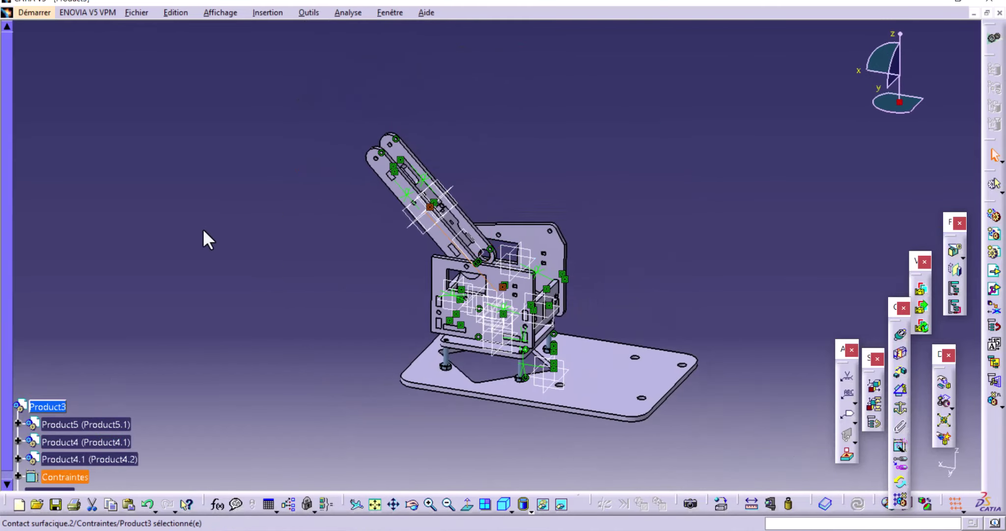
mouse_move(263, 230)
middle_down()
mouse_move(323, 233)
mouse_move(356, 182)
middle_up()
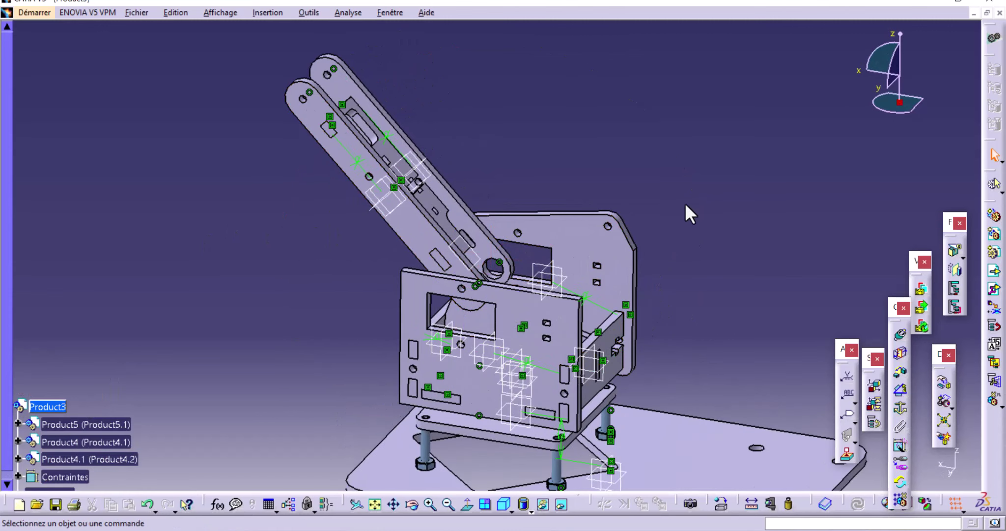
mouse_move(685, 203)
middle_down()
mouse_move(624, 129)
mouse_move(638, 133)
middle_up()
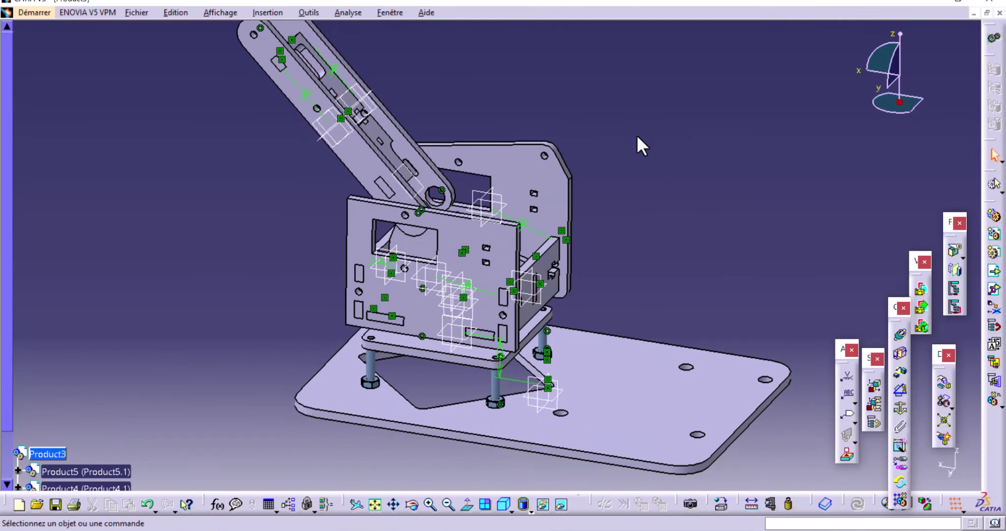
Step: Save the assembly as 'ARM assembly' and confirm the prompt about other documents
key(ctrl+s)
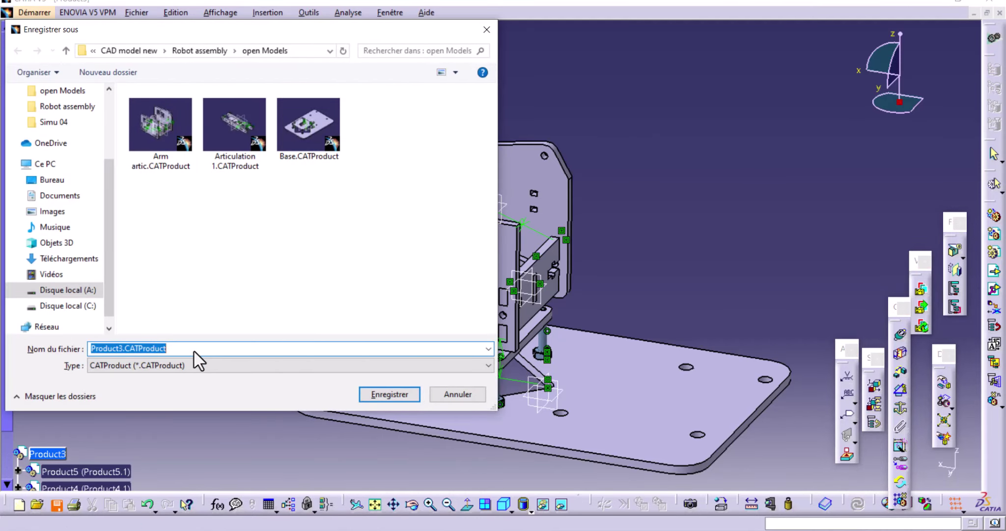
text(A)
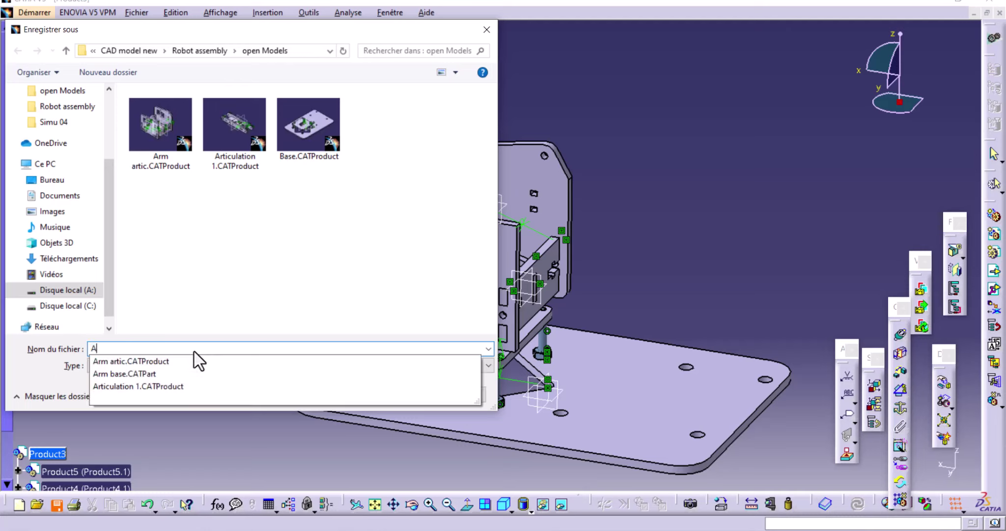
text(RM)
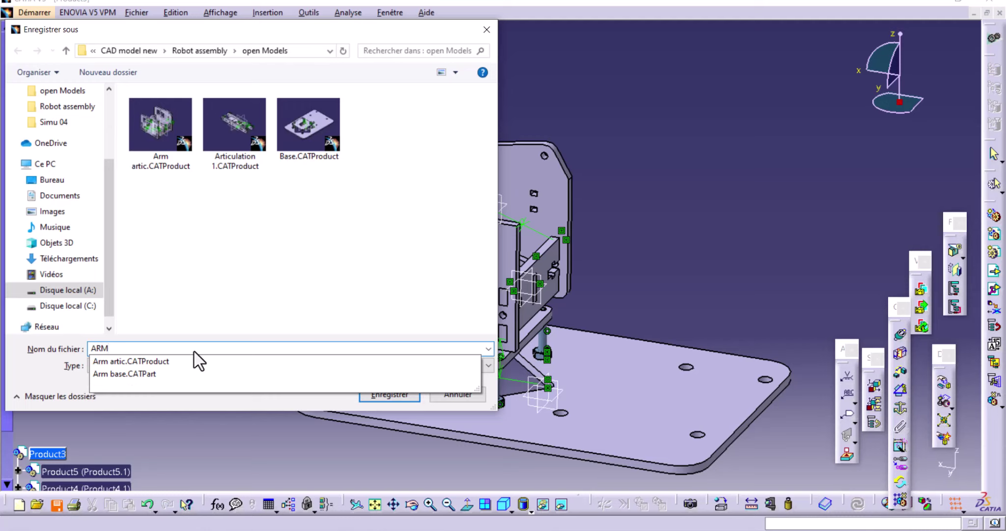
text( assembly)
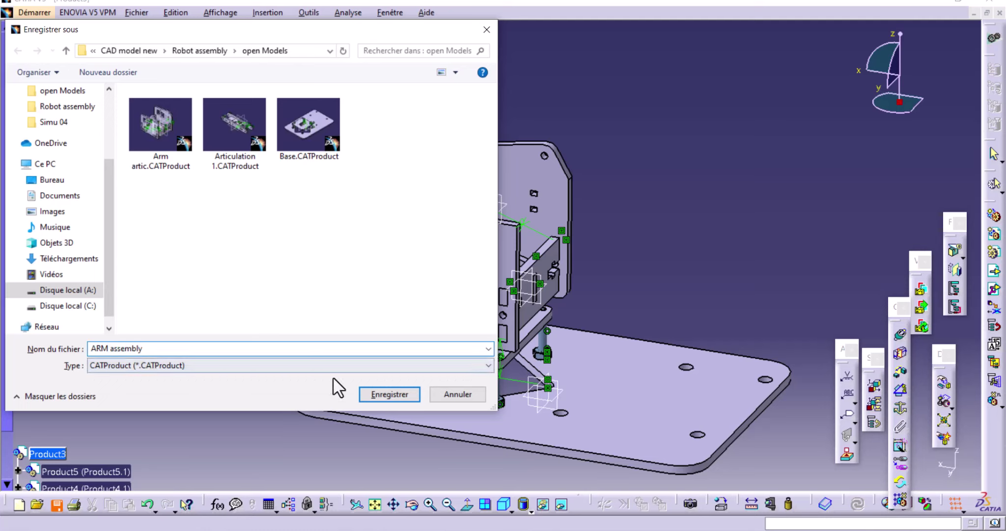
click(402, 398)
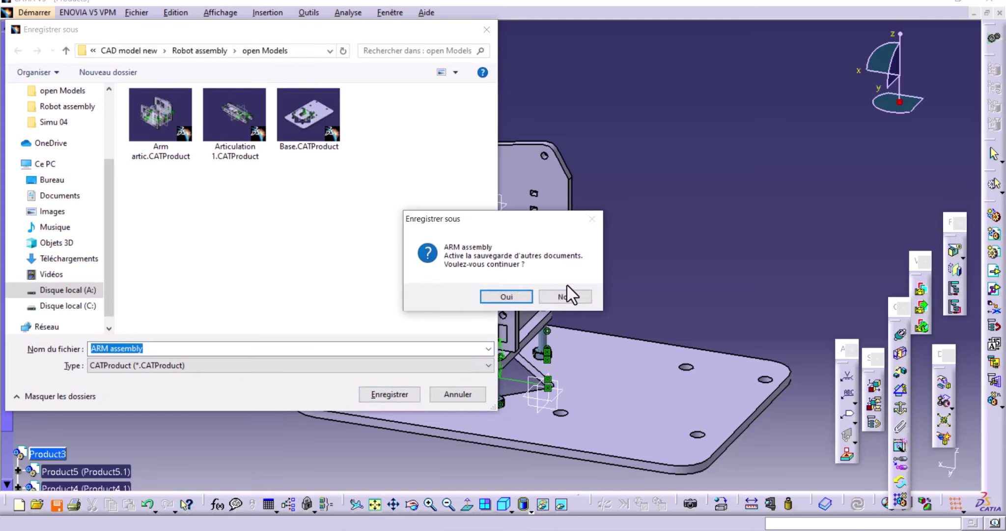
click(524, 290)
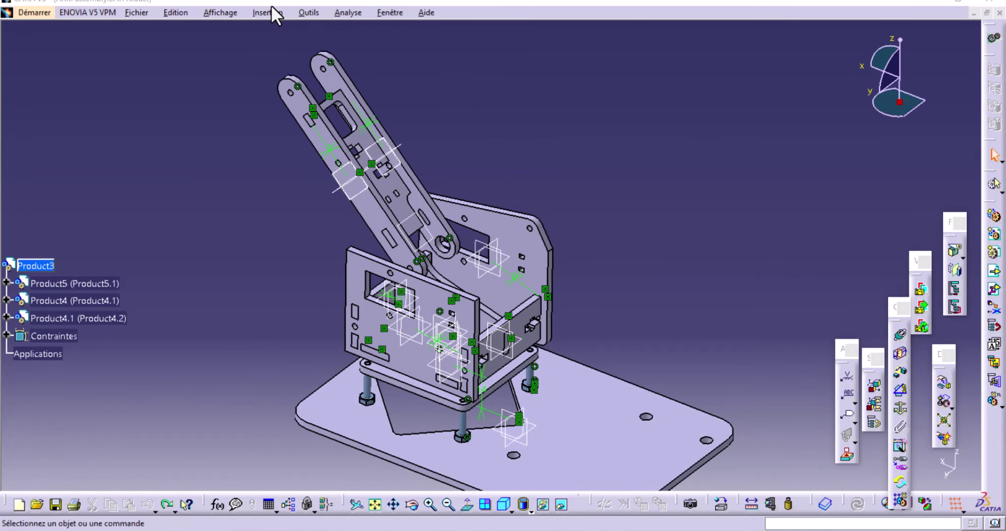
Step: Insert Parrallel Linkage.CATPart as an existing component into the root product
click(267, 9)
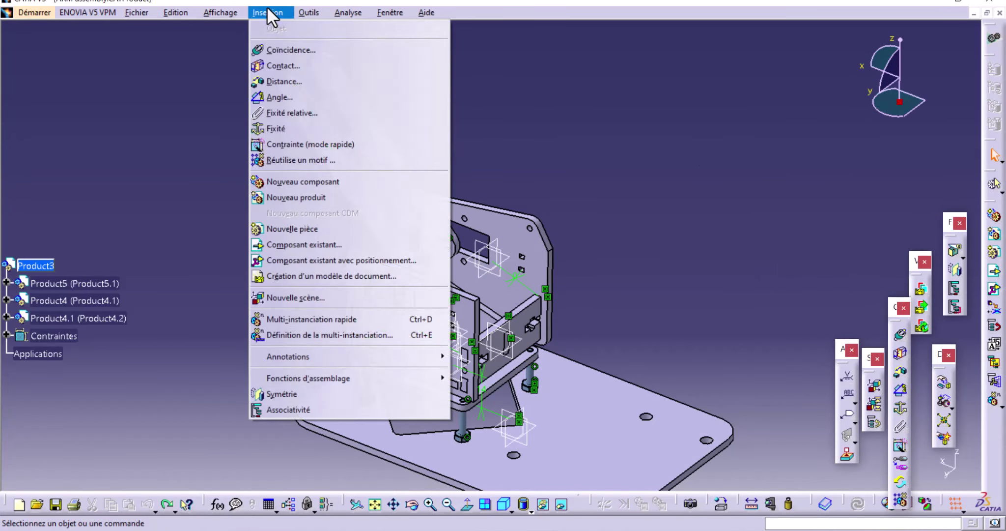
click(313, 242)
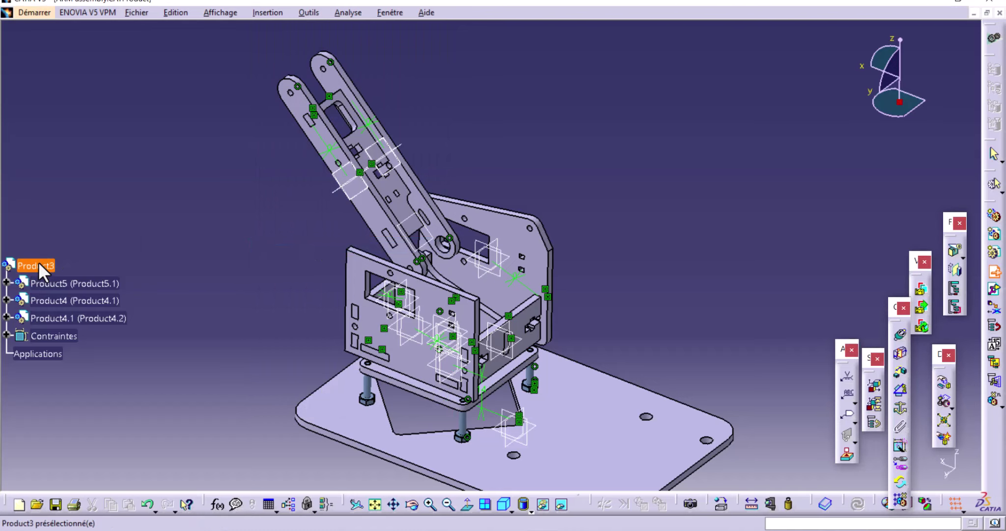
click(38, 262)
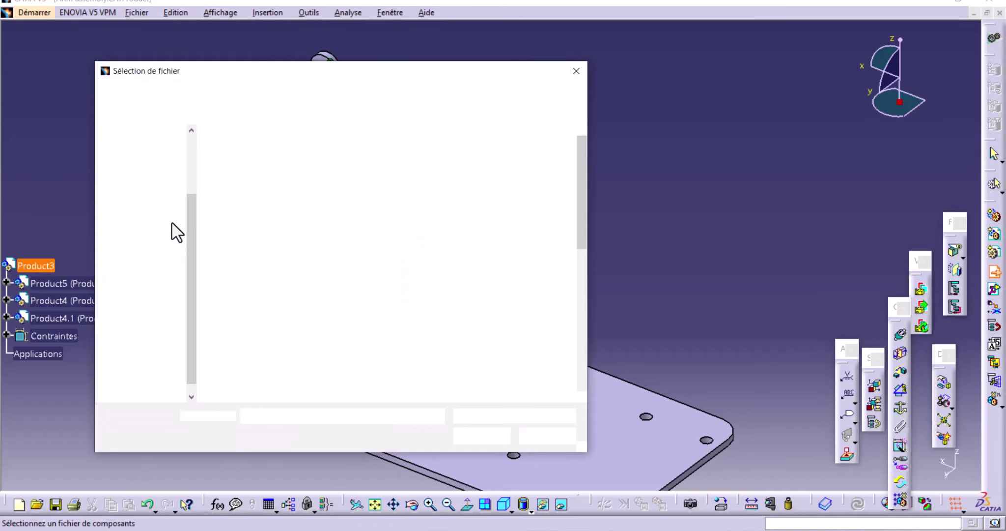
scroll(405, 315, down, 1)
scroll(406, 322, down, 2)
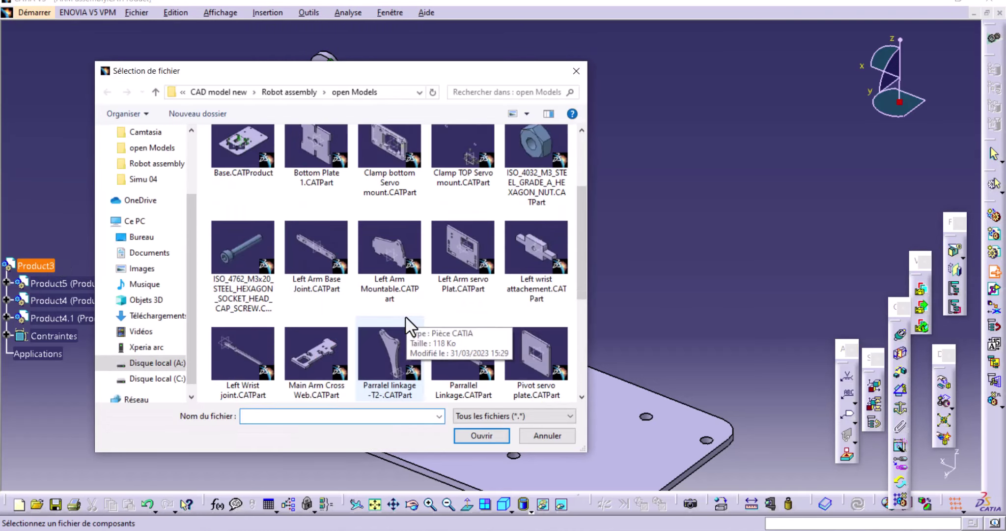
click(440, 360)
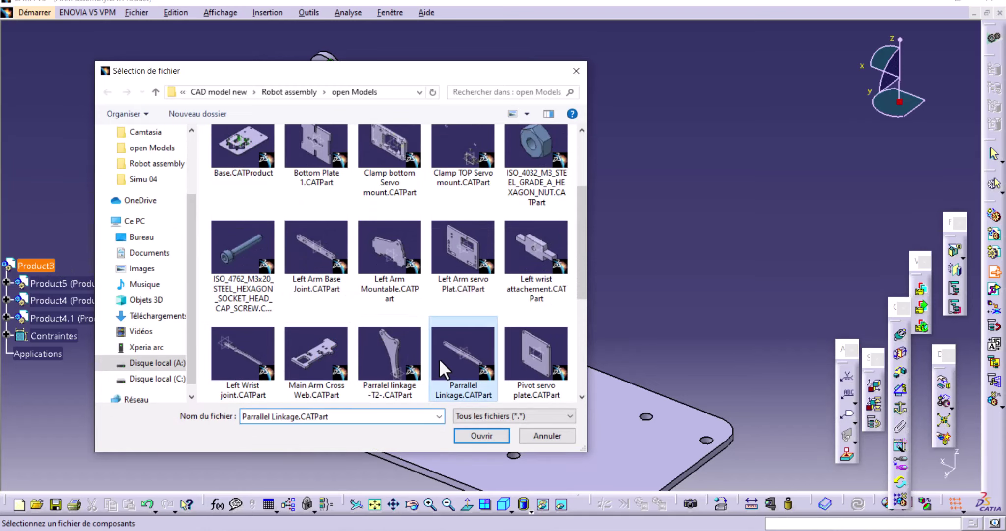
click(479, 434)
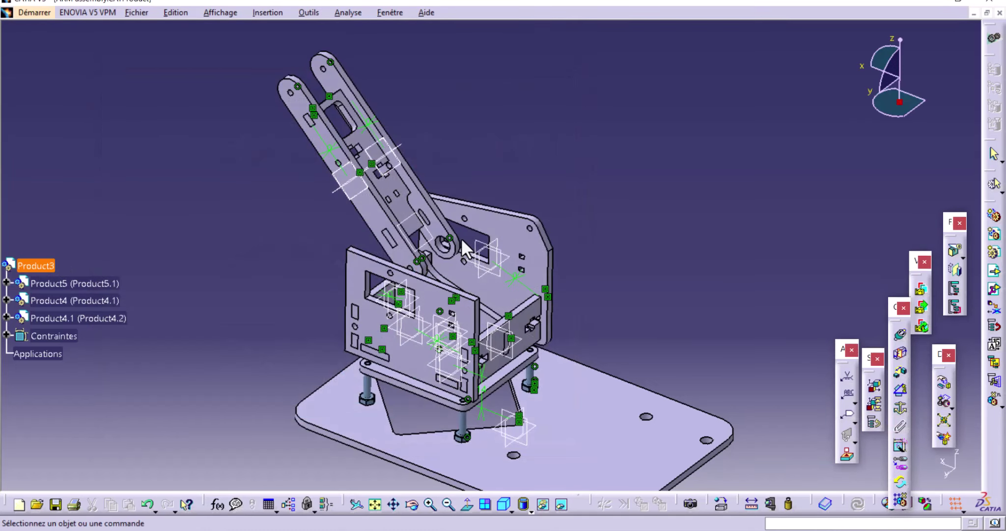
mouse_move(568, 321)
middle_down()
mouse_move(459, 322)
mouse_move(503, 278)
middle_up()
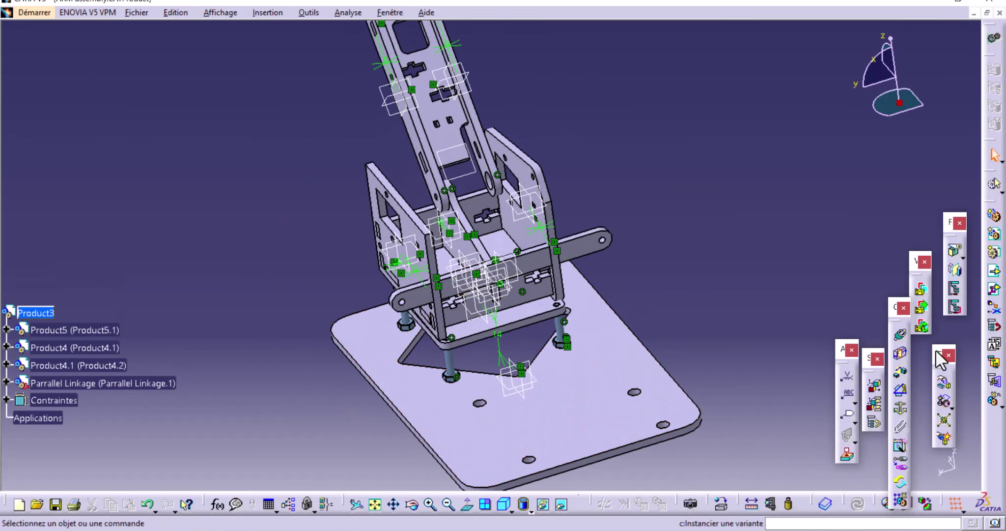
Step: Align the Parrallel Linkage bar's hole axis with the Product4 front plate
click(946, 410)
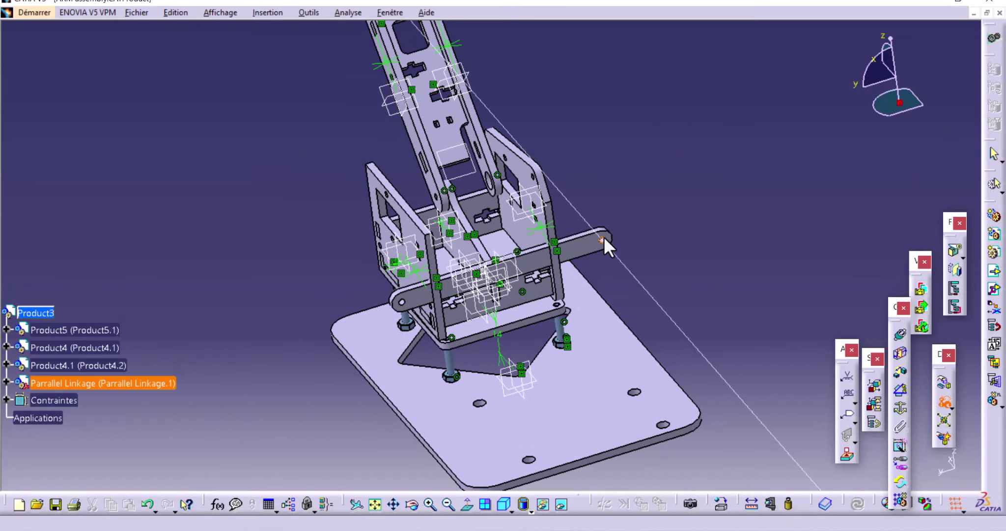
click(571, 245)
middle_drag(582, 170, 464, 185)
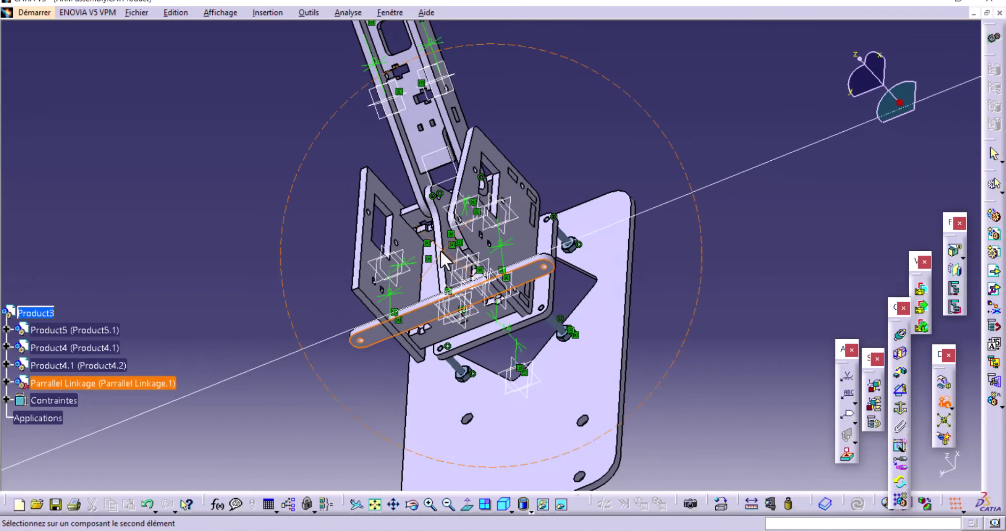
click(464, 185)
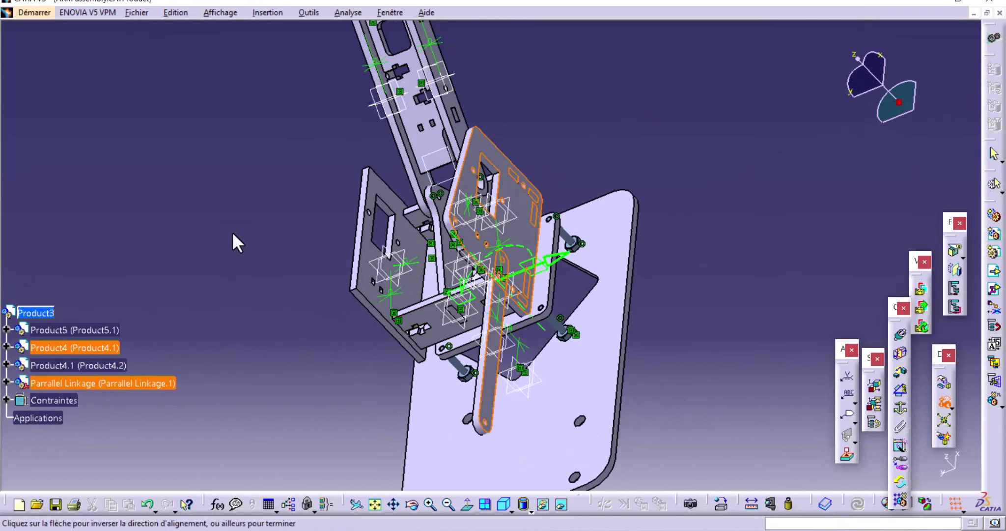
mouse_move(233, 235)
middle_down()
mouse_move(416, 328)
mouse_move(432, 220)
mouse_move(399, 181)
middle_up()
click(400, 181)
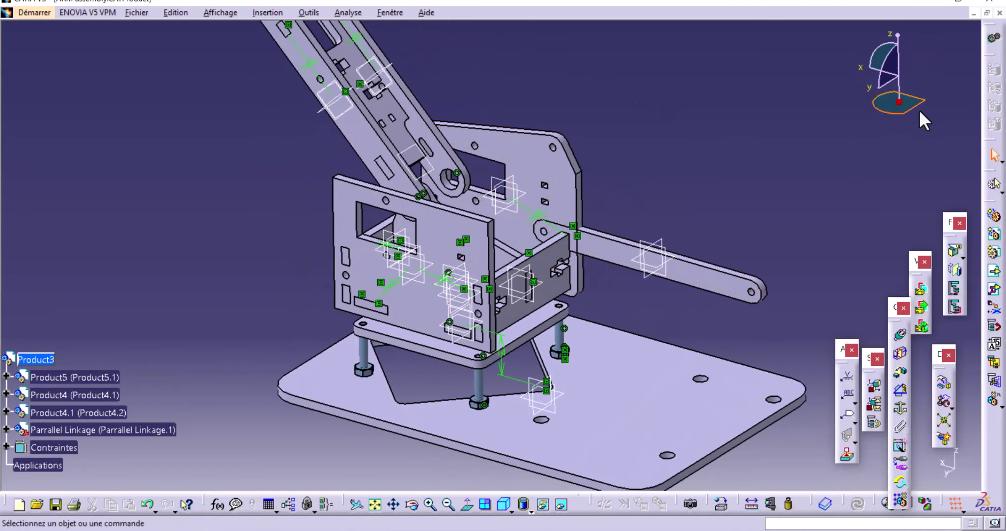
Step: Rotate the linkage with the compass so it lies beside the main arm near its pivot
drag(899, 102, 746, 192)
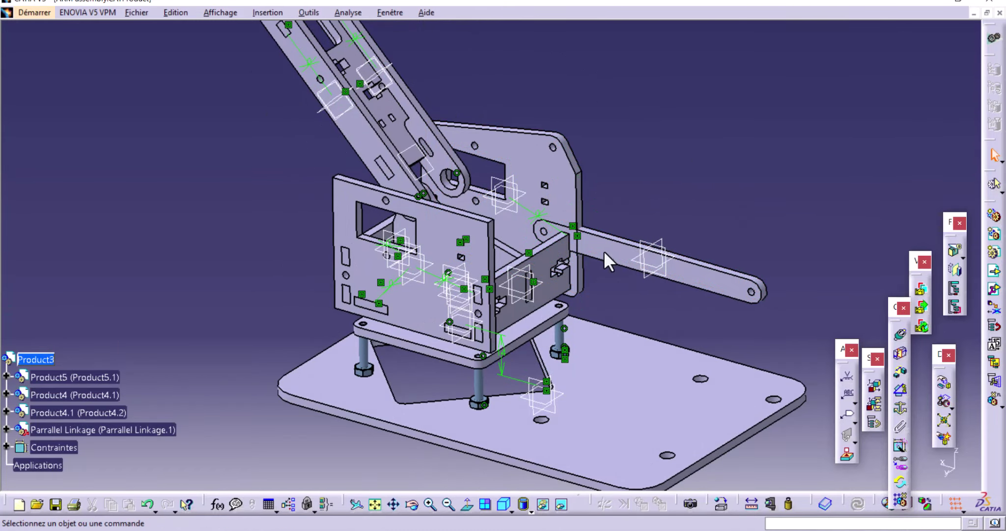
mouse_move(604, 251)
mouse_down()
mouse_move(512, 99)
mouse_move(417, 94)
mouse_move(590, 142)
mouse_up()
mouse_move(589, 141)
middle_down()
mouse_move(588, 184)
mouse_move(486, 213)
mouse_move(565, 319)
mouse_move(497, 295)
mouse_move(450, 126)
middle_up()
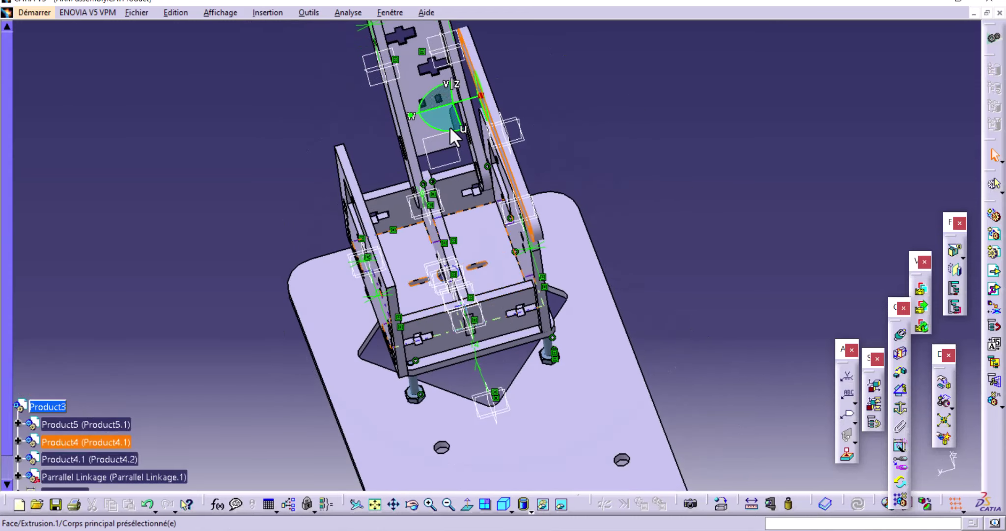
drag(440, 104, 451, 104)
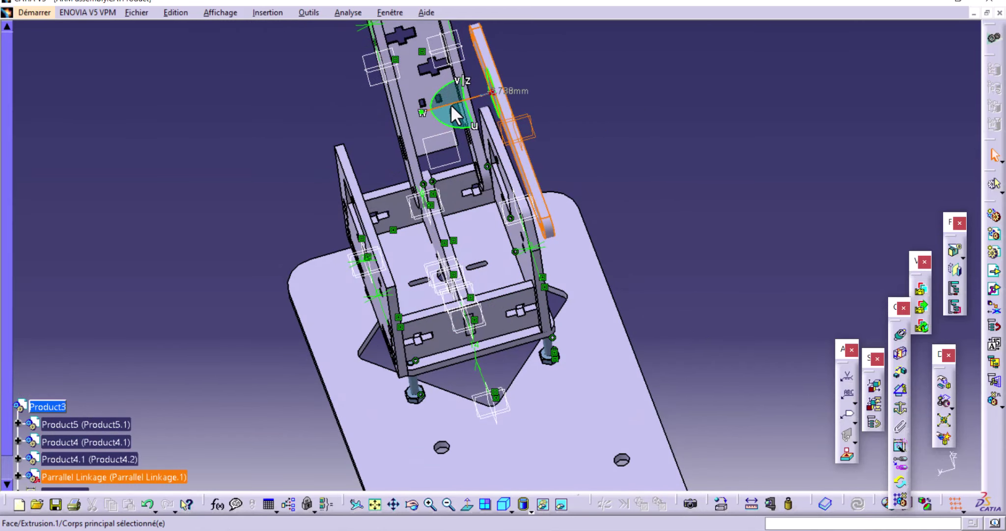
mouse_move(666, 361)
middle_down()
mouse_move(597, 356)
mouse_move(364, 394)
mouse_move(434, 356)
mouse_move(508, 248)
mouse_move(555, 336)
mouse_move(606, 300)
mouse_move(503, 334)
mouse_move(513, 329)
middle_up()
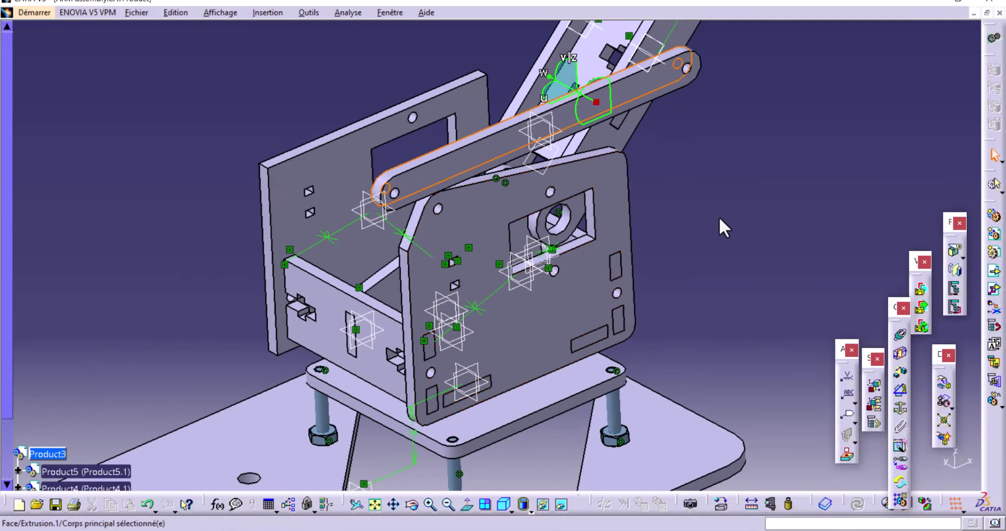
Step: Make the linkage's hole coincident with the matching hole on the other arm part and update
click(730, 190)
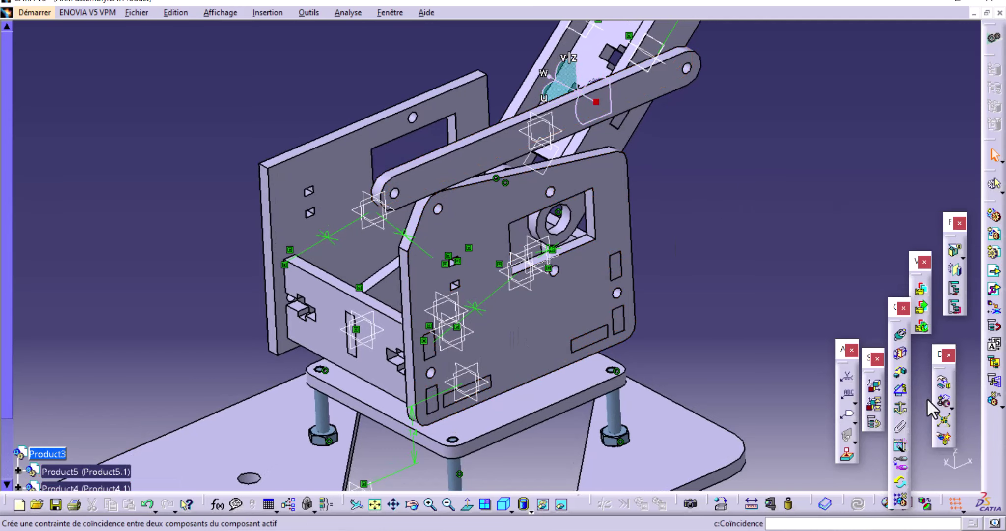
click(901, 346)
scroll(529, 304, up, 3)
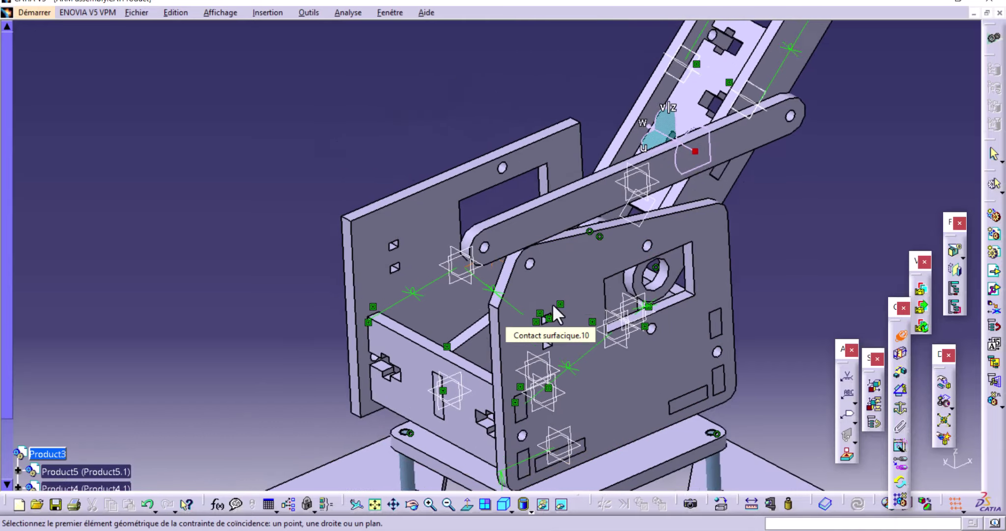
scroll(552, 304, up, 4)
click(473, 234)
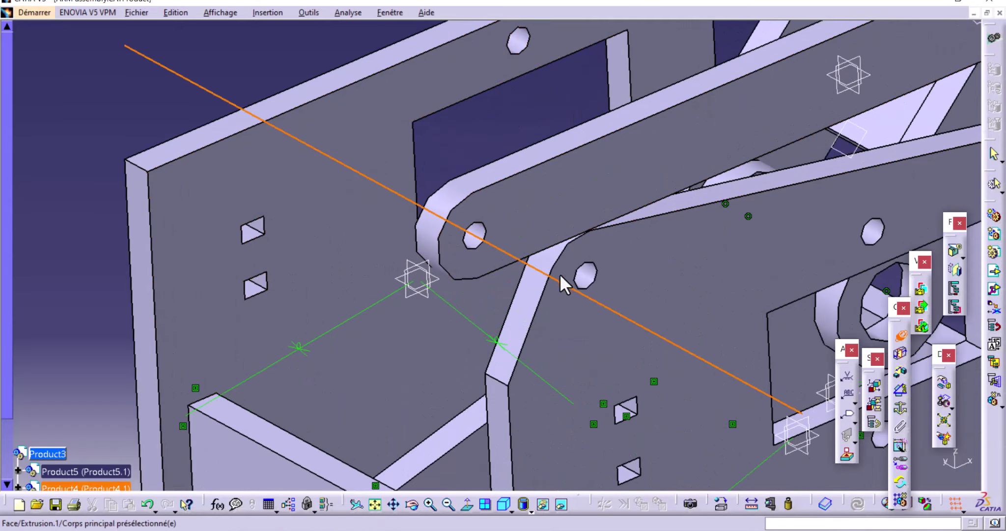
click(592, 271)
scroll(559, 264, down, 3)
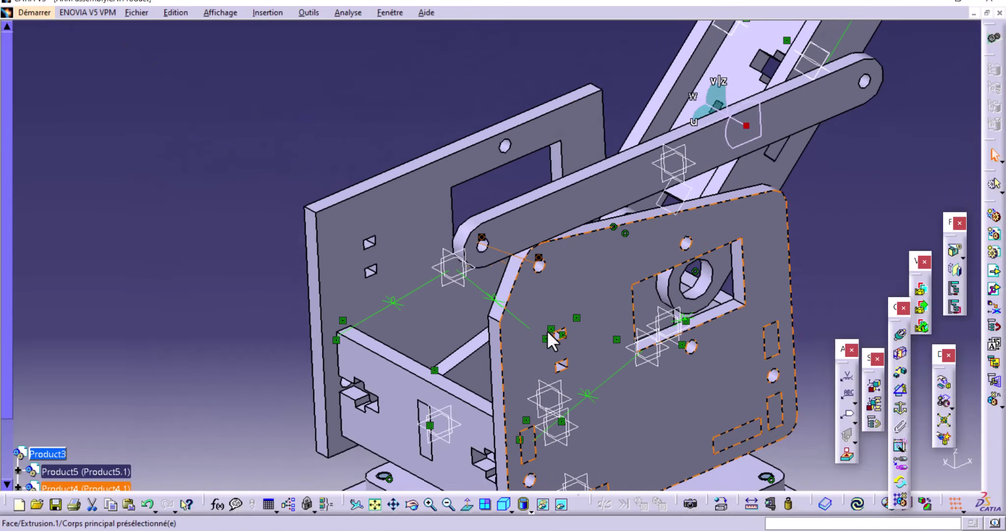
scroll(547, 330, down, 2)
click(863, 500)
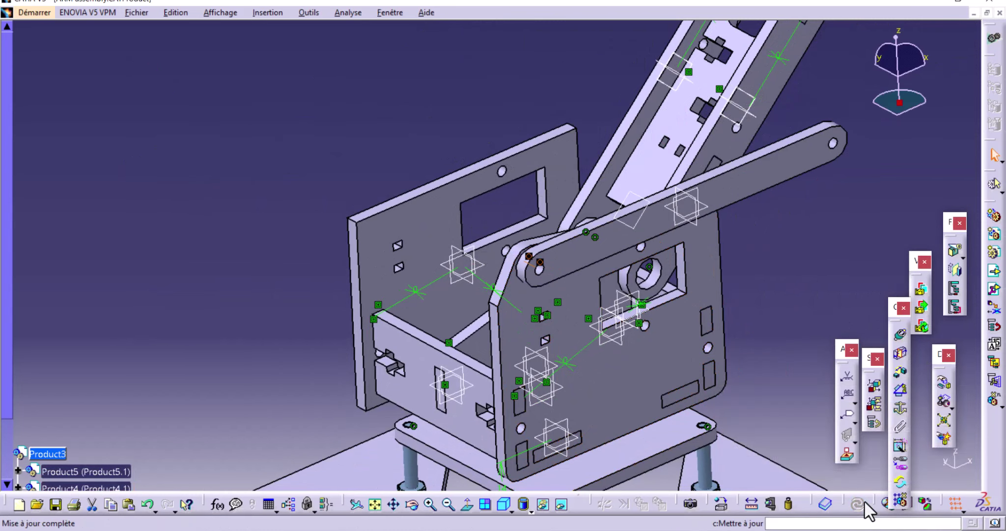
Step: Drag the linkage with the compass until it stands roughly parallel to the main arm
mouse_move(567, 354)
middle_down()
mouse_move(494, 408)
mouse_move(440, 393)
mouse_move(441, 450)
mouse_move(498, 419)
mouse_move(478, 418)
middle_up()
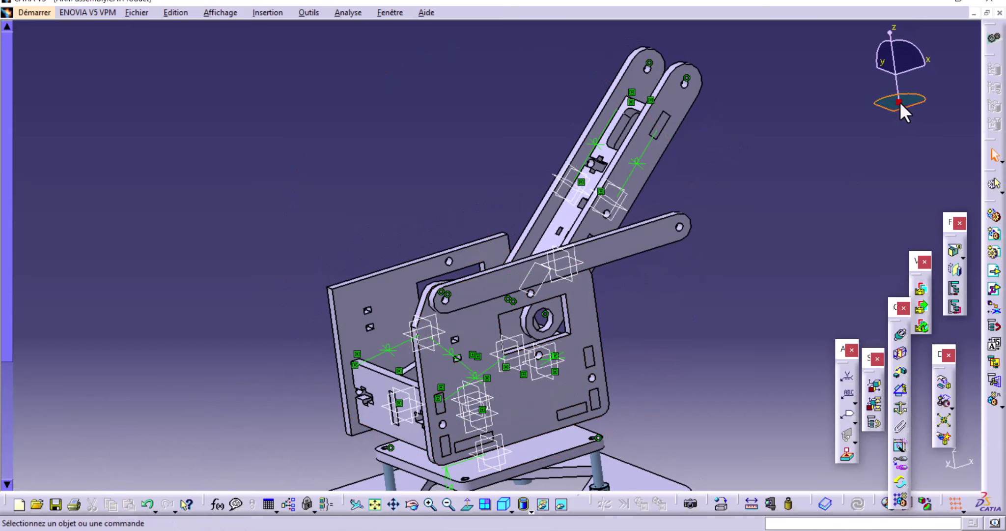
mouse_move(899, 101)
mouse_down()
mouse_move(422, 317)
mouse_move(434, 283)
mouse_up()
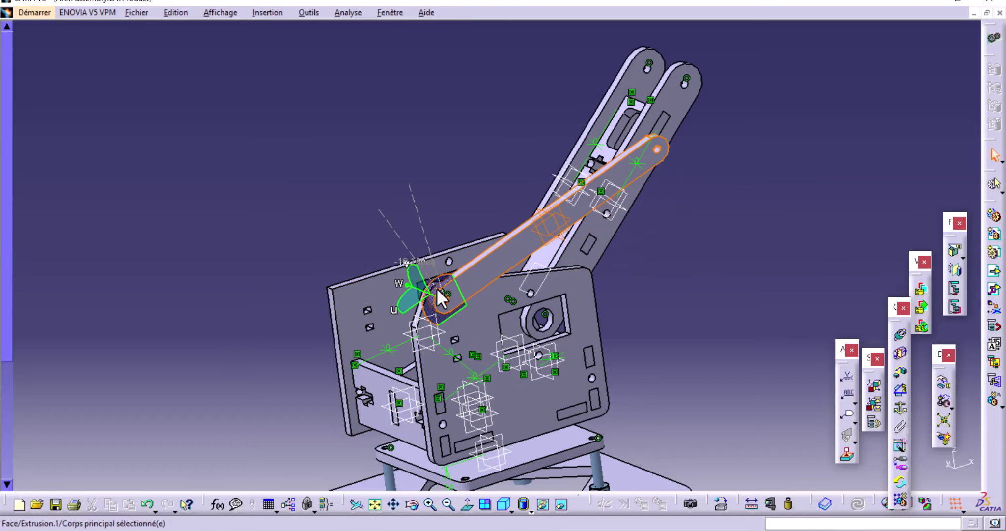
drag(434, 283, 318, 229)
mouse_move(318, 229)
middle_down()
mouse_move(447, 270)
mouse_move(643, 293)
mouse_move(595, 253)
mouse_move(617, 214)
mouse_move(484, 246)
mouse_move(442, 235)
mouse_move(426, 258)
mouse_move(394, 258)
mouse_move(433, 287)
mouse_move(564, 280)
mouse_move(570, 270)
middle_up()
mouse_move(509, 149)
middle_down()
mouse_move(485, 216)
mouse_move(378, 258)
mouse_move(555, 162)
middle_up()
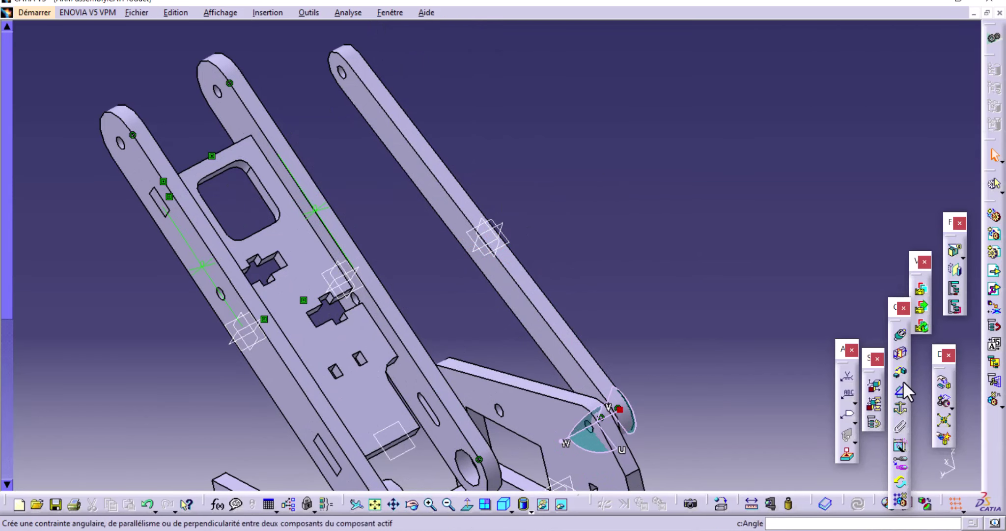
Step: Add a contact constraint holding the linkage face against the plate, then update
click(900, 352)
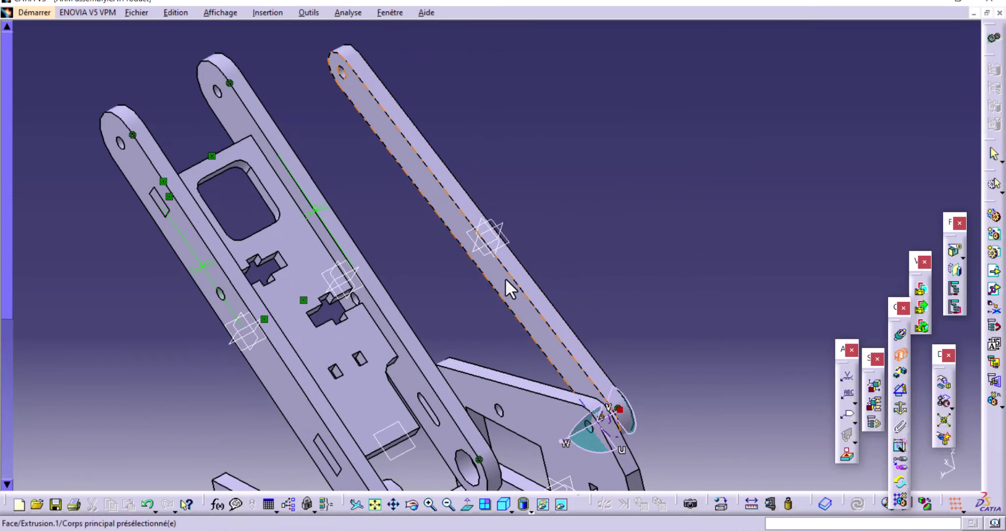
click(504, 278)
mouse_move(505, 277)
middle_down()
mouse_move(550, 341)
mouse_move(354, 350)
mouse_move(369, 352)
middle_up()
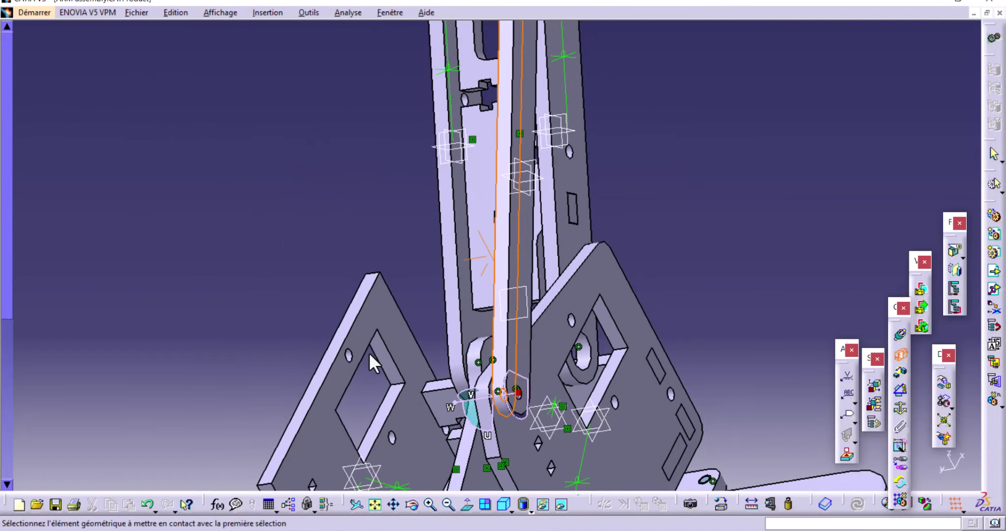
click(551, 349)
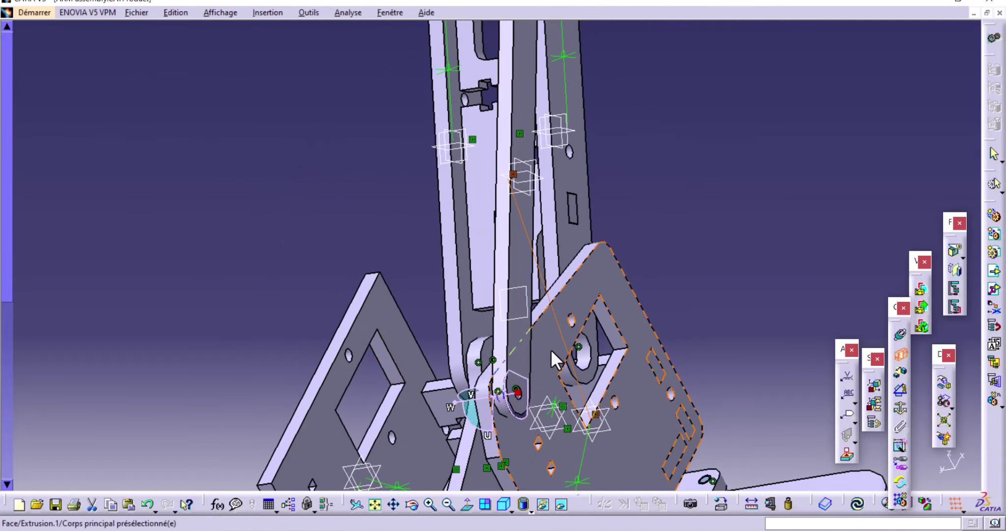
click(857, 503)
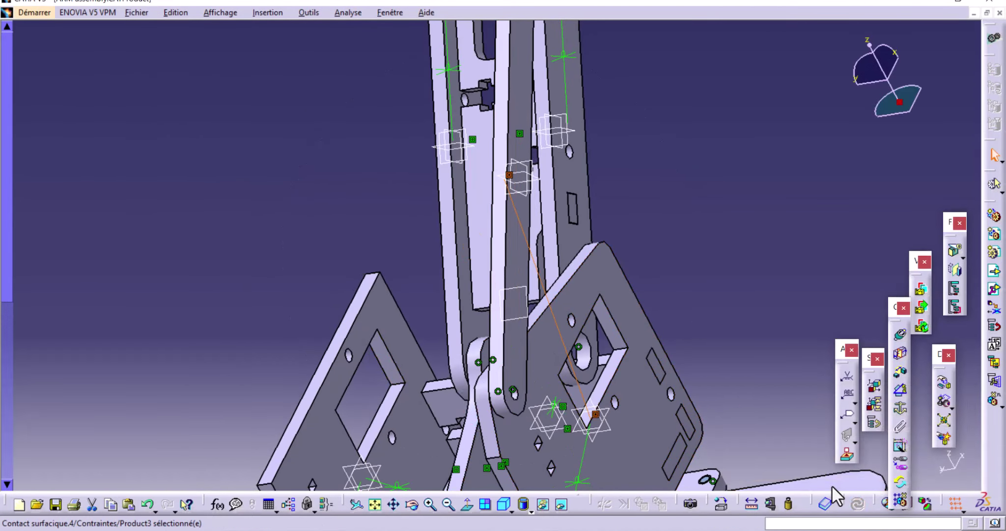
Step: Orbit around to inspect the seated linkage, then open the Insert menu
mouse_move(439, 306)
middle_down()
mouse_move(415, 277)
mouse_move(608, 268)
mouse_move(599, 307)
mouse_move(699, 234)
middle_up()
mouse_move(518, 112)
middle_down()
mouse_move(492, 164)
mouse_move(555, 166)
mouse_move(494, 228)
mouse_move(487, 154)
middle_up()
middle_drag(411, 269, 425, 196)
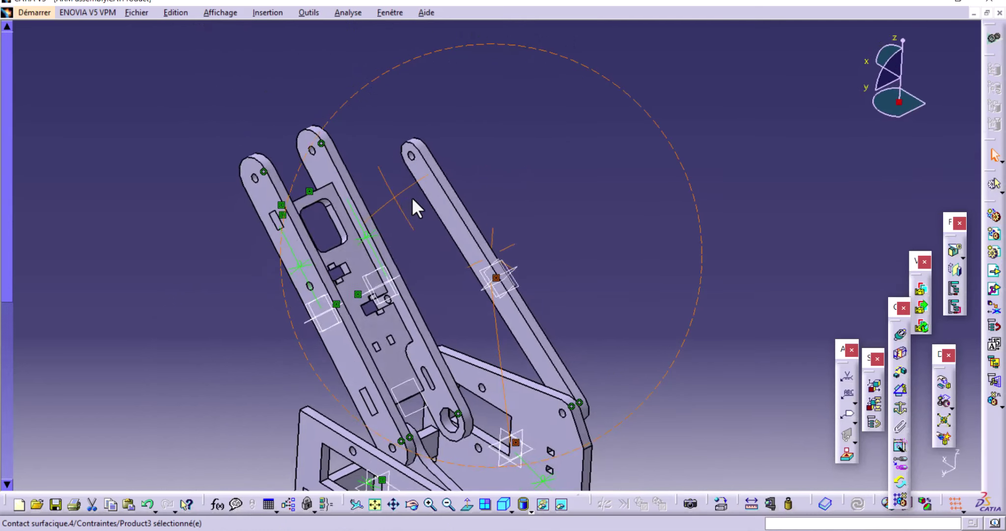
mouse_move(376, 324)
middle_down()
mouse_move(432, 269)
mouse_move(478, 265)
mouse_move(466, 251)
mouse_move(475, 180)
middle_up()
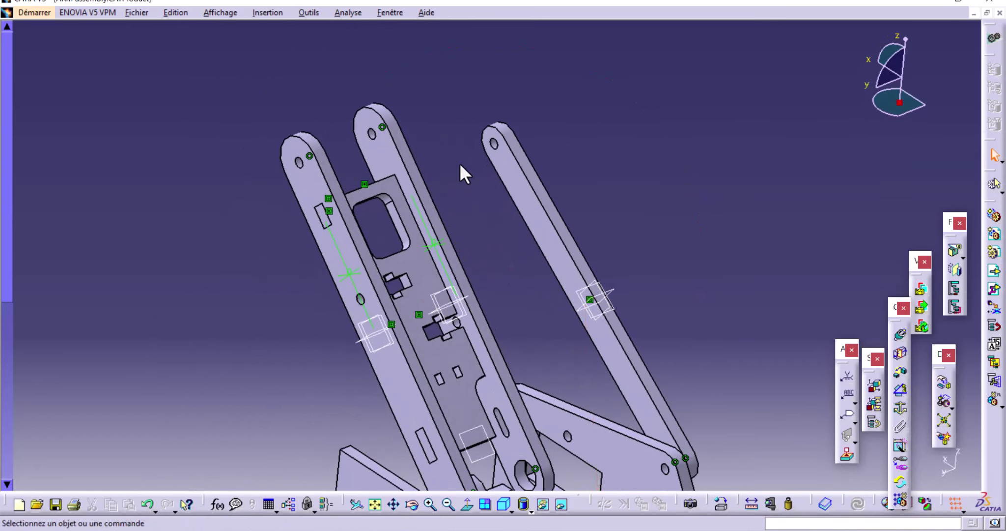
click(274, 9)
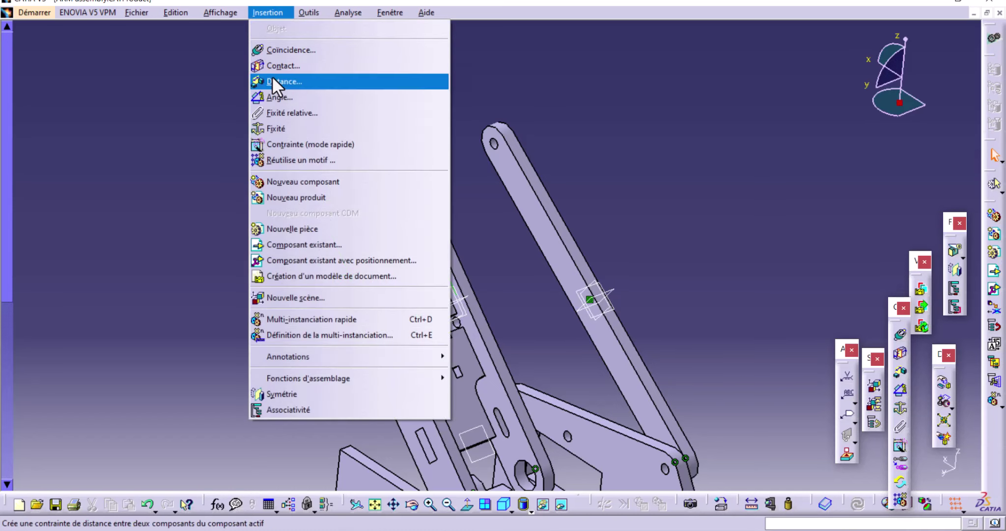
click(318, 243)
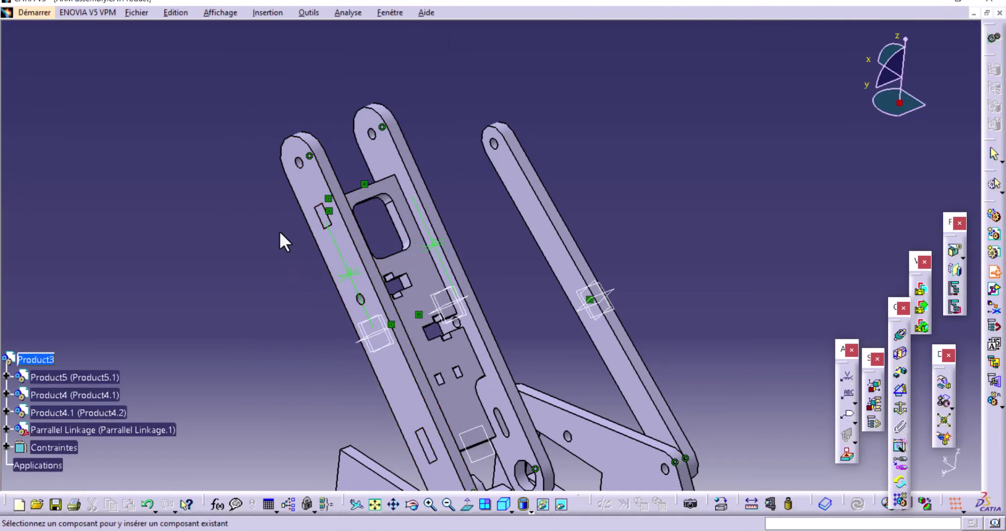
click(39, 215)
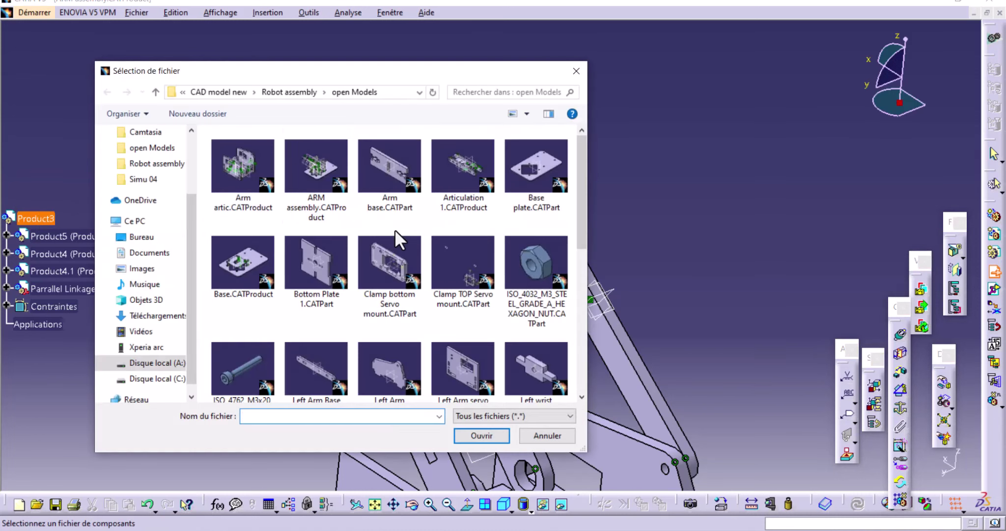
scroll(420, 298, down, 1)
scroll(420, 298, down, 3)
scroll(383, 265, down, 1)
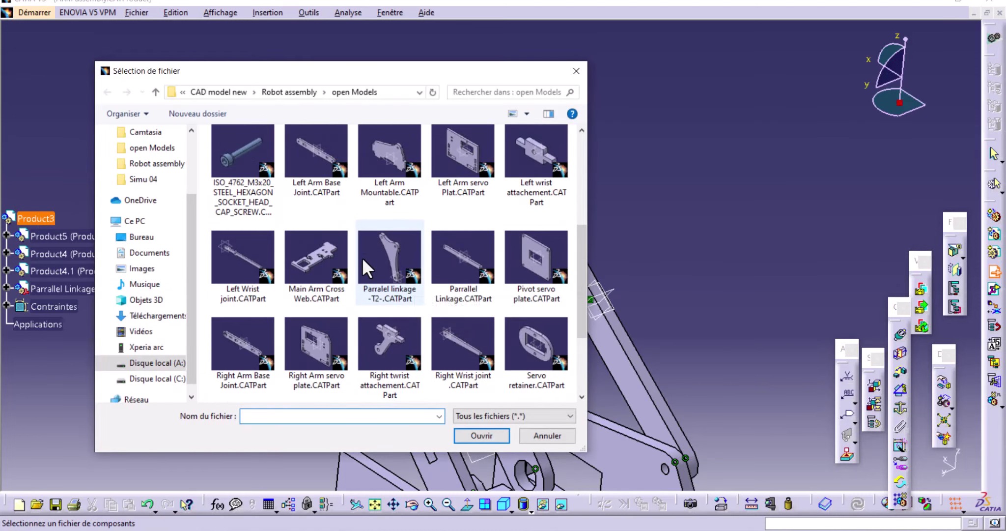
click(387, 254)
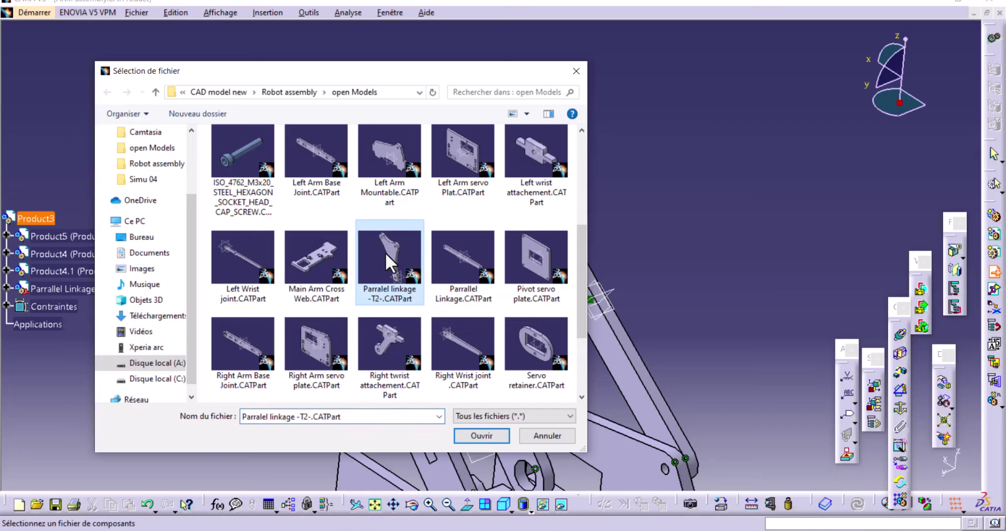
click(482, 436)
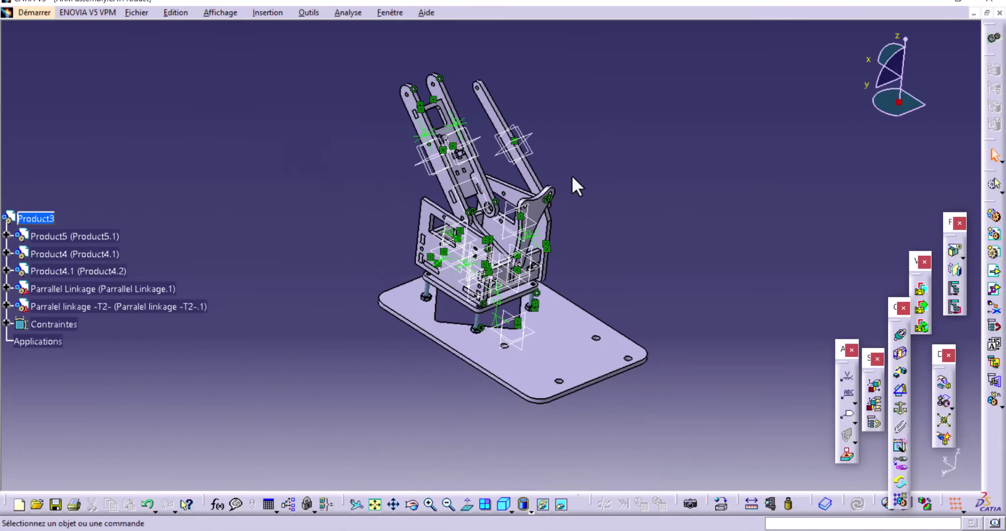
middle_drag(573, 175, 561, 155)
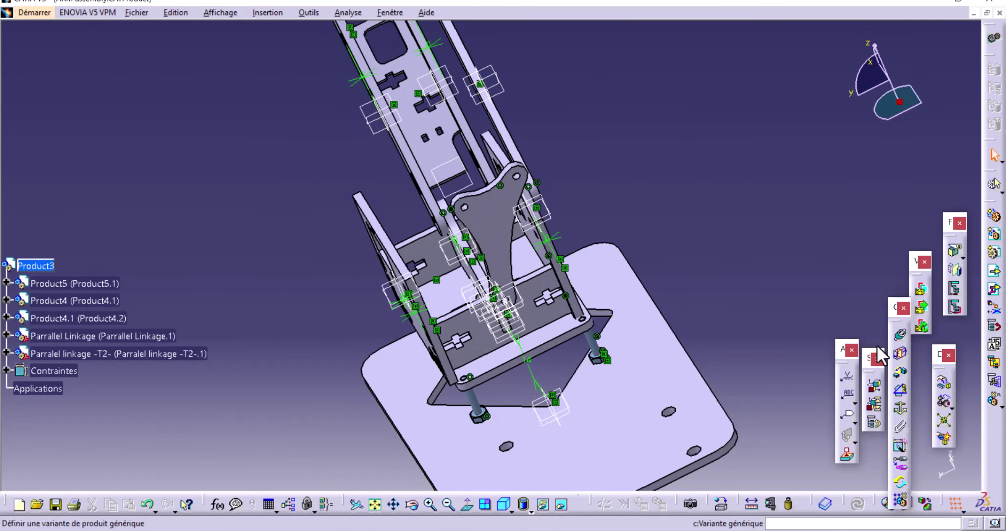
Step: Add an angle/parallelism constraint between the triangular plate and the long linkage bar
click(944, 401)
click(483, 213)
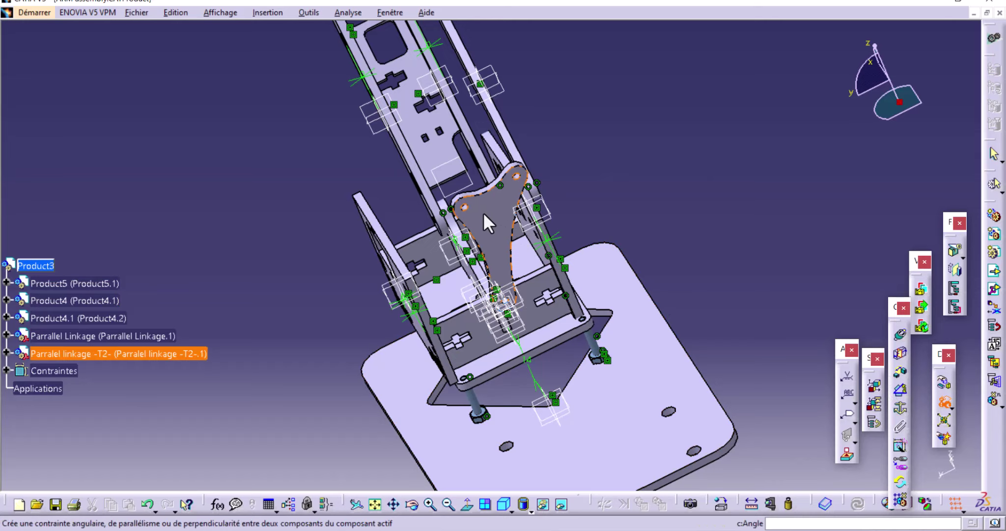
mouse_move(594, 82)
middle_down()
mouse_move(556, 255)
mouse_move(459, 306)
mouse_move(504, 316)
mouse_move(493, 318)
mouse_move(483, 319)
mouse_move(684, 258)
mouse_move(496, 183)
middle_up()
click(465, 176)
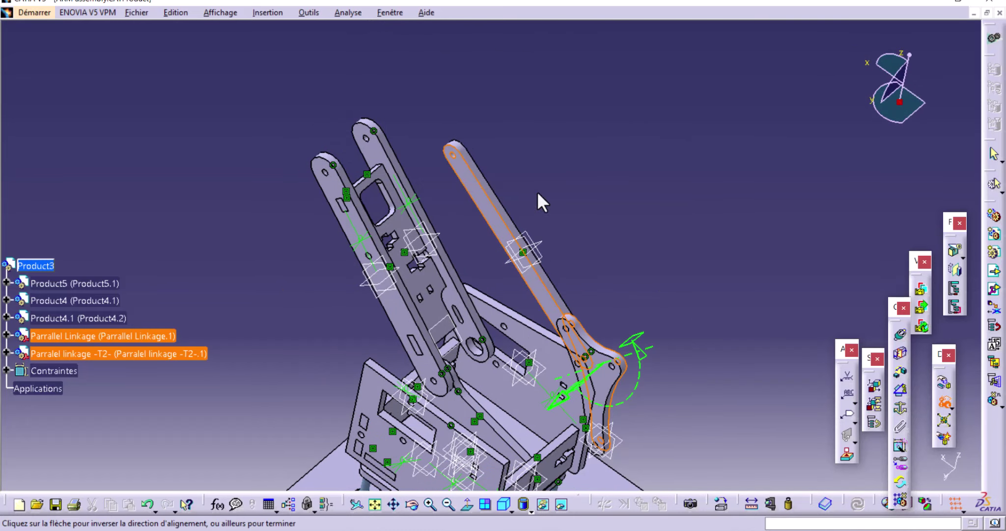
click(703, 349)
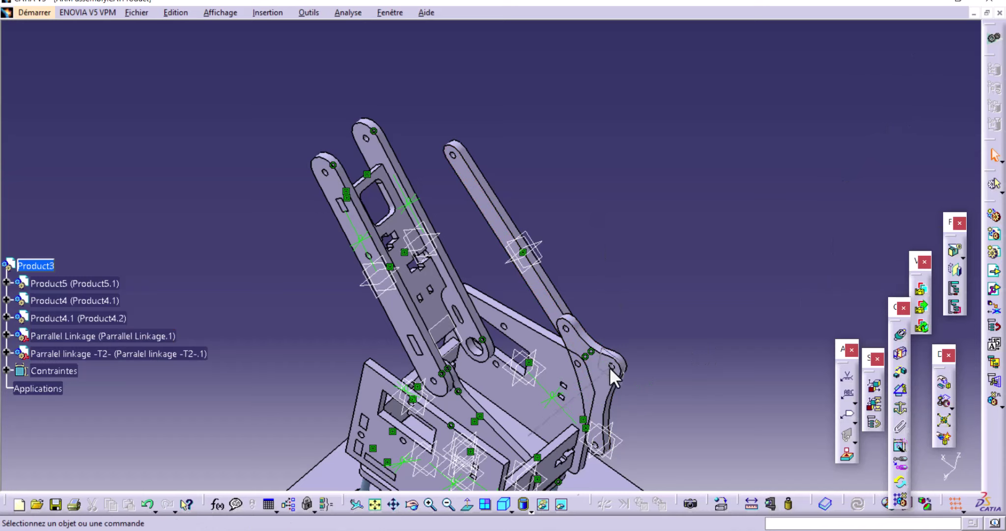
Step: Move the Parrallel linkage -T2- plate up beside the top of the arm with the compass
drag(618, 366, 609, 367)
click(575, 328)
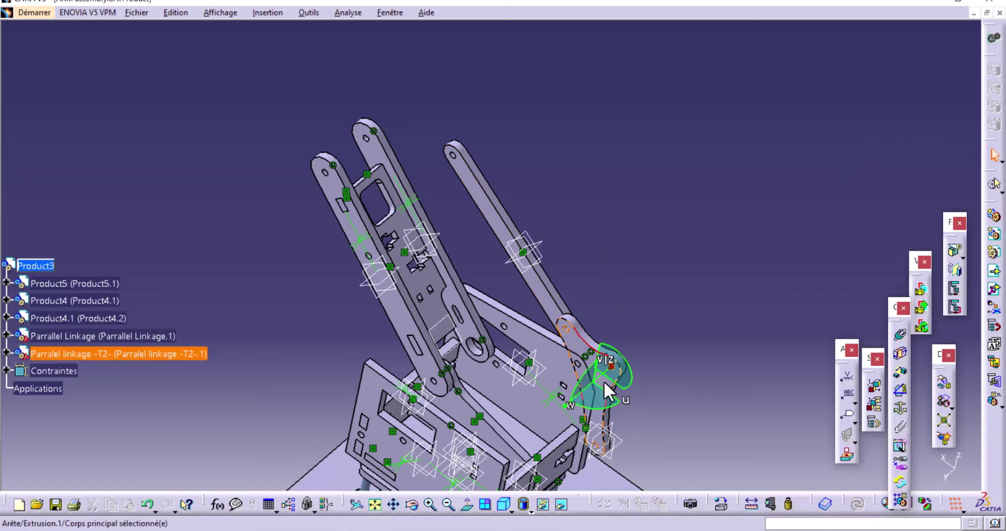
mouse_move(615, 363)
mouse_down()
mouse_move(462, 161)
mouse_move(457, 173)
mouse_move(493, 202)
mouse_up()
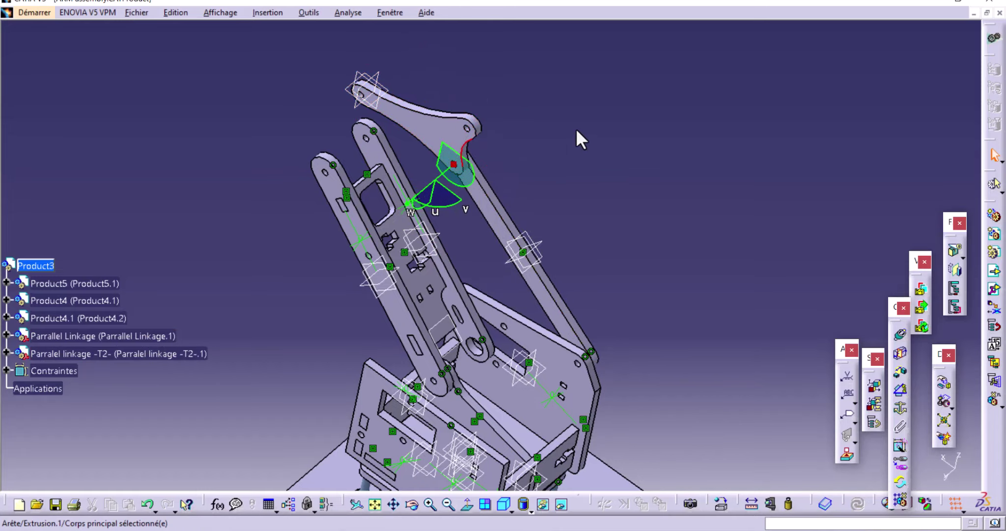
mouse_move(575, 128)
middle_down()
mouse_move(502, 304)
mouse_move(325, 249)
mouse_move(498, 197)
mouse_move(539, 293)
mouse_move(427, 309)
mouse_move(556, 249)
mouse_move(616, 170)
mouse_move(525, 212)
mouse_move(536, 310)
mouse_move(622, 308)
mouse_move(579, 314)
mouse_move(586, 341)
mouse_move(565, 228)
middle_up()
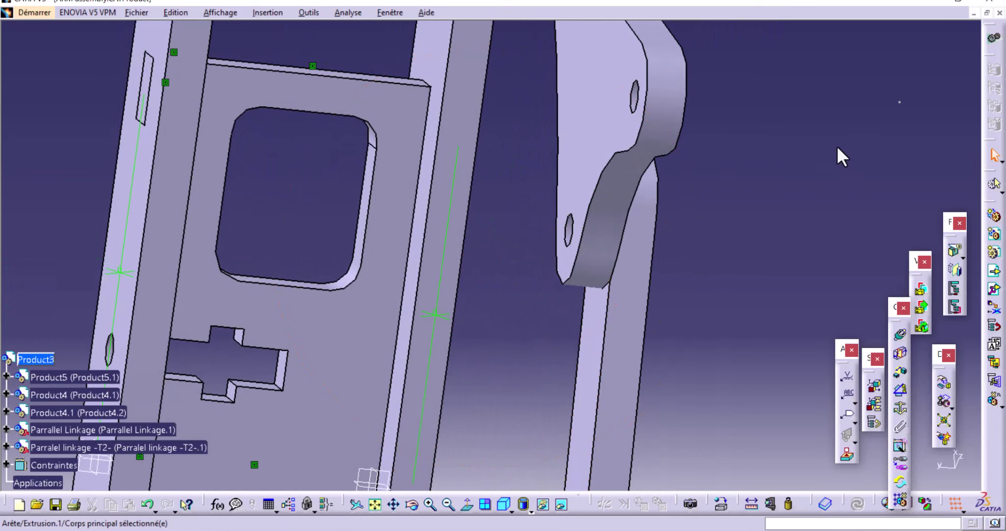
Step: Make the triangular plate's hole axis coincident with the arm hole and update
click(901, 338)
mouse_move(557, 306)
middle_down()
mouse_move(649, 330)
mouse_move(462, 302)
mouse_move(321, 228)
mouse_move(349, 221)
mouse_move(534, 310)
mouse_move(360, 274)
mouse_move(330, 246)
mouse_move(464, 361)
mouse_move(476, 324)
middle_up()
click(349, 222)
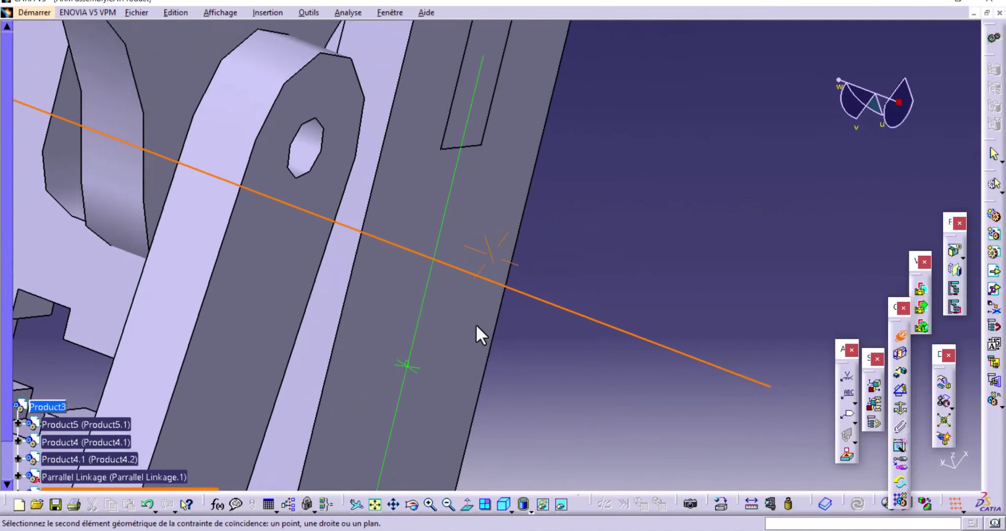
click(291, 136)
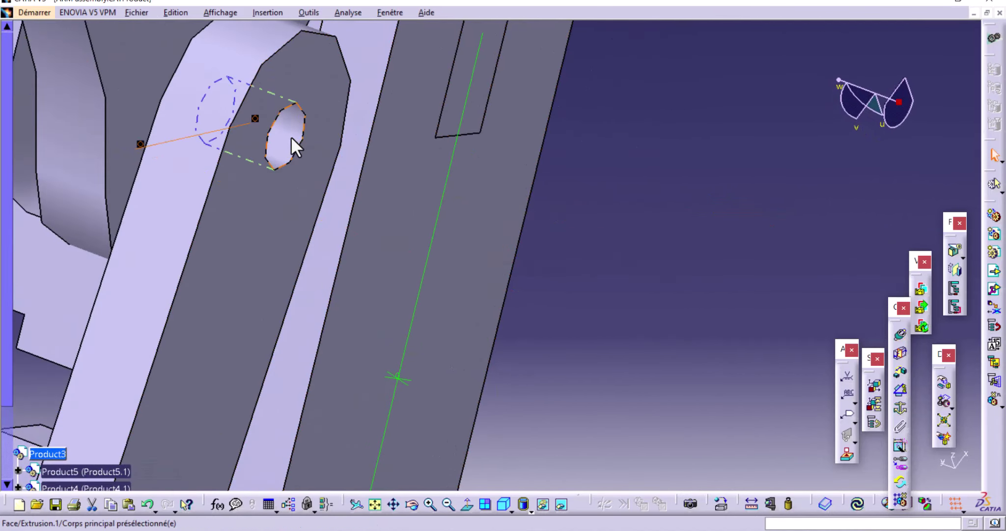
click(861, 505)
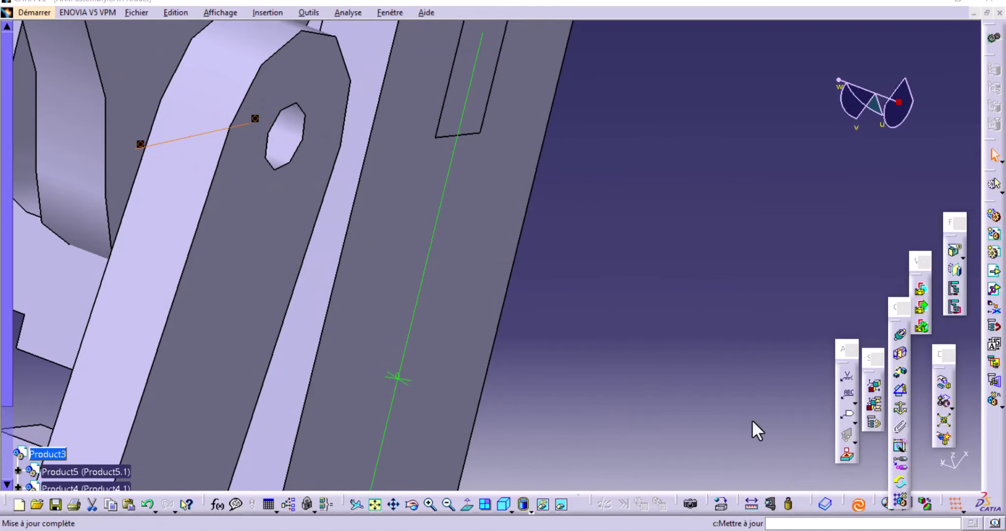
mouse_move(386, 251)
middle_down()
mouse_move(422, 322)
mouse_move(658, 307)
mouse_move(619, 180)
mouse_move(619, 233)
mouse_move(469, 327)
mouse_move(490, 323)
middle_up()
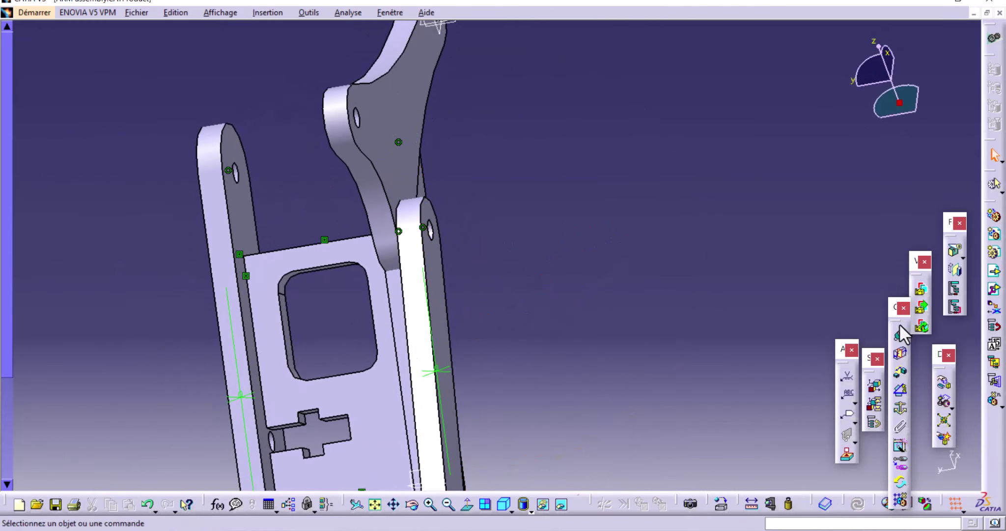
Step: Add a contact constraint between the plate and arm faces, then ready the compass on the plate
click(901, 361)
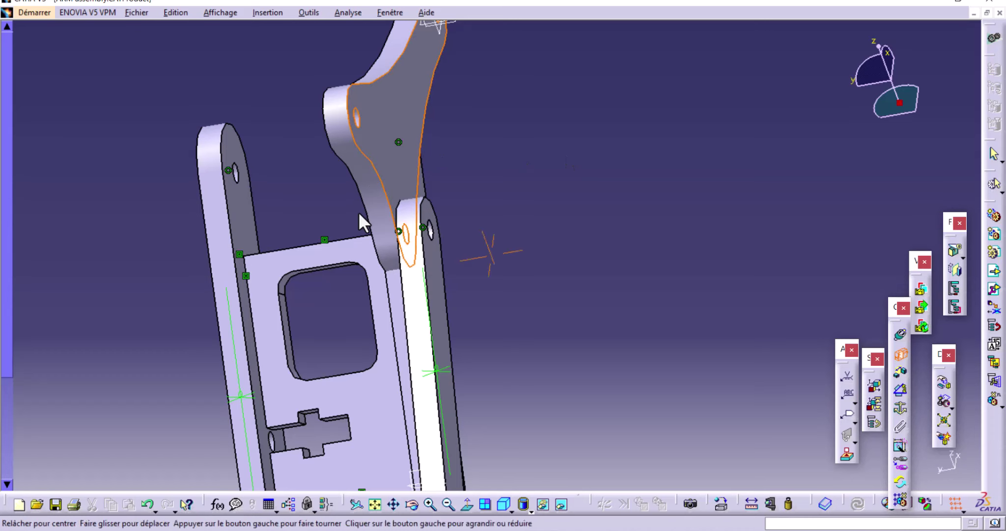
middle_drag(364, 223, 493, 229)
click(465, 305)
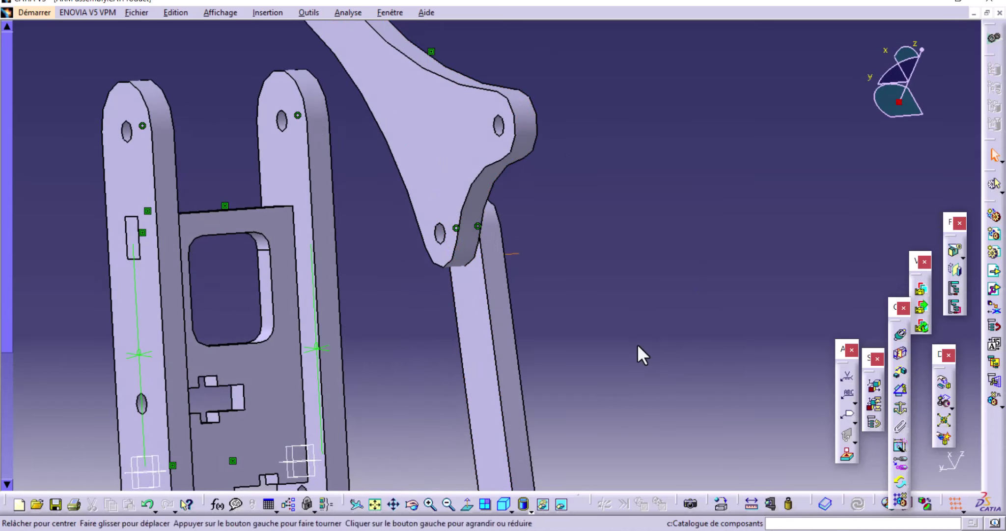
mouse_move(638, 343)
middle_down()
mouse_move(466, 331)
mouse_move(382, 273)
mouse_move(399, 336)
mouse_move(655, 276)
mouse_move(669, 229)
mouse_move(573, 315)
mouse_move(536, 324)
mouse_move(564, 325)
middle_up()
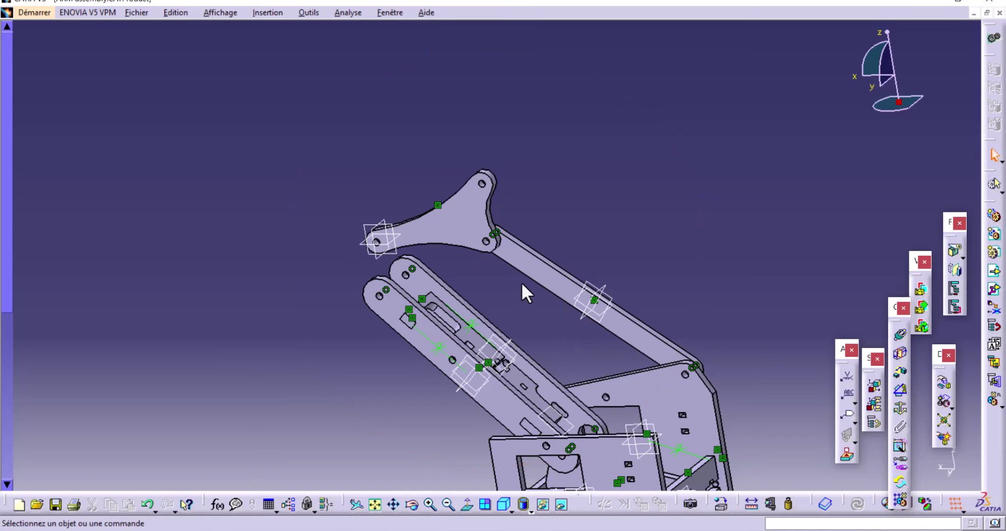
click(494, 234)
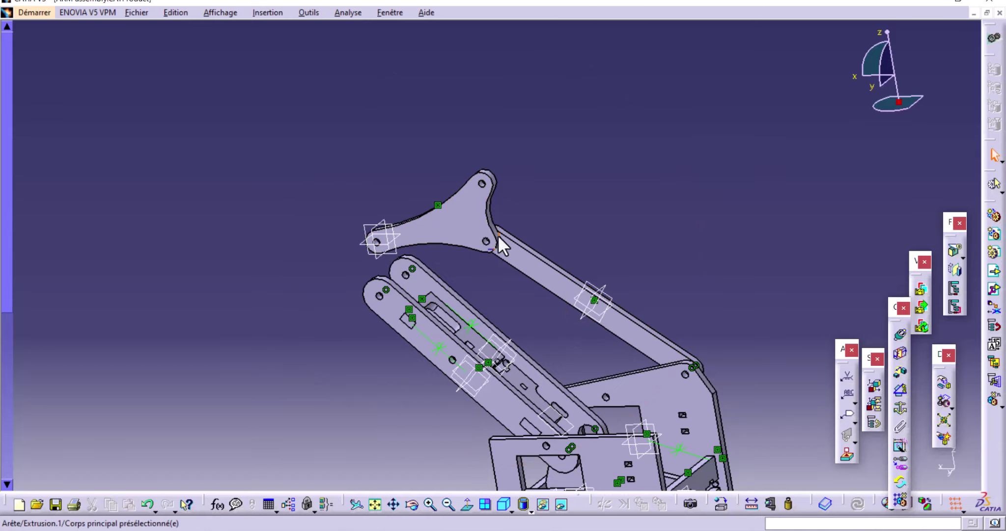
mouse_move(542, 285)
middle_down()
mouse_move(510, 301)
mouse_move(577, 253)
mouse_move(712, 190)
middle_up()
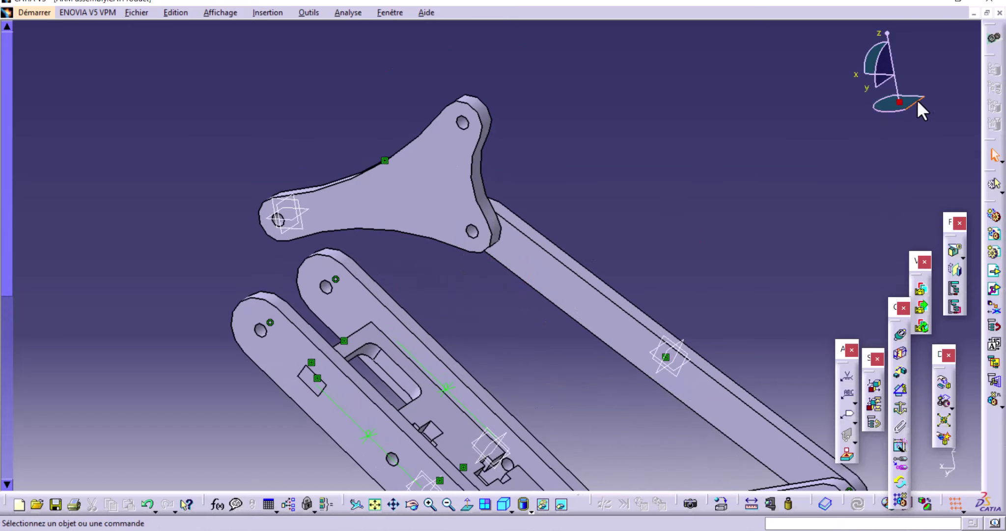
mouse_move(899, 102)
mouse_down()
mouse_move(392, 229)
mouse_move(439, 290)
mouse_up()
Step: Pin the triangular plate's hole to the arm's end hole with a coincidence, then update
click(509, 287)
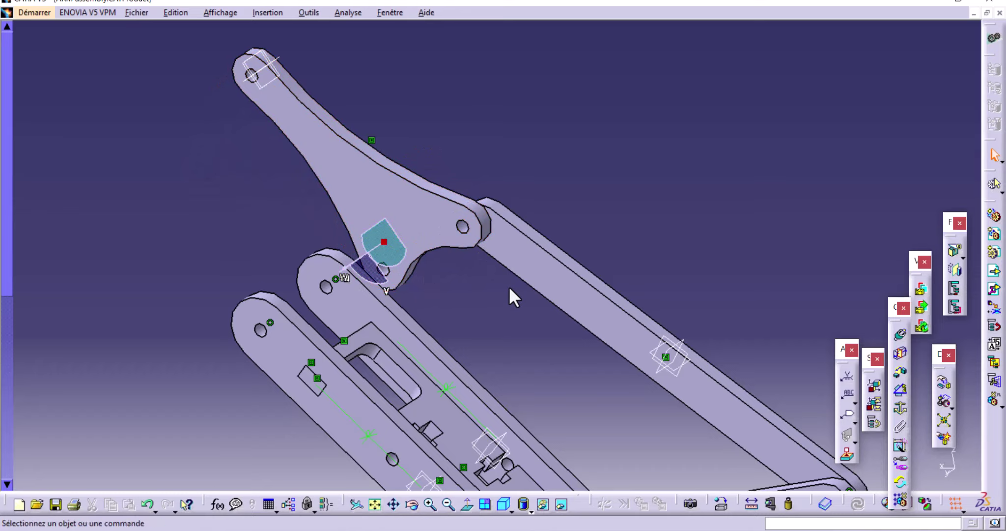
mouse_move(509, 286)
middle_down()
mouse_move(455, 303)
mouse_move(423, 336)
mouse_move(502, 327)
mouse_move(604, 161)
middle_up()
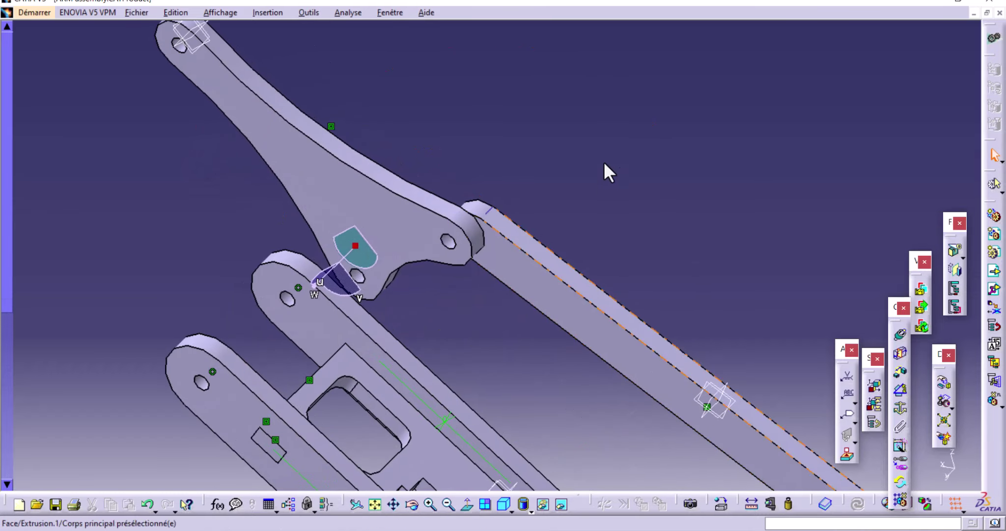
click(902, 336)
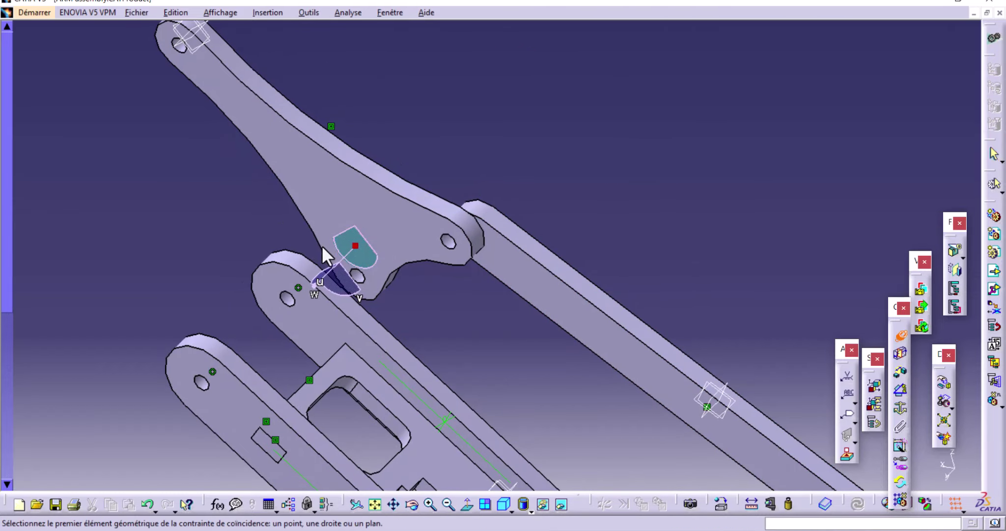
click(356, 273)
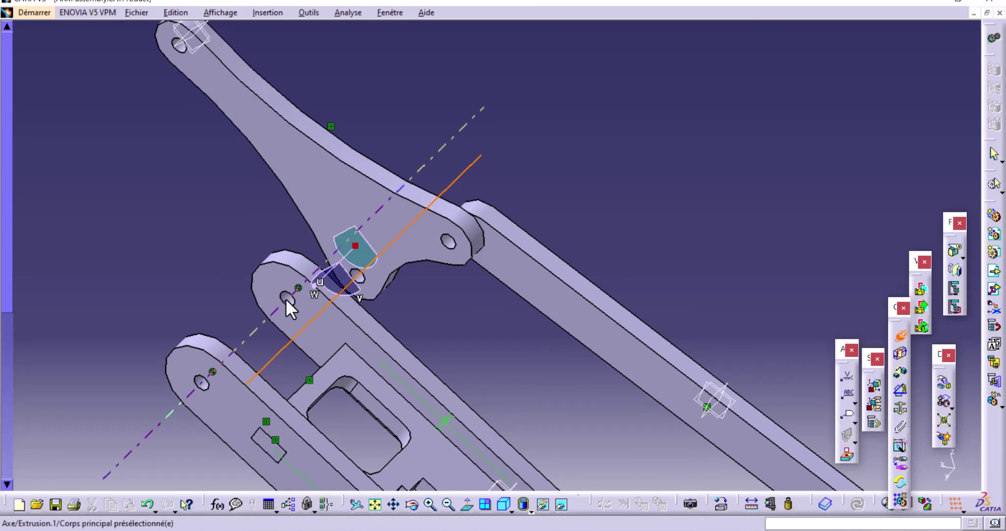
click(285, 297)
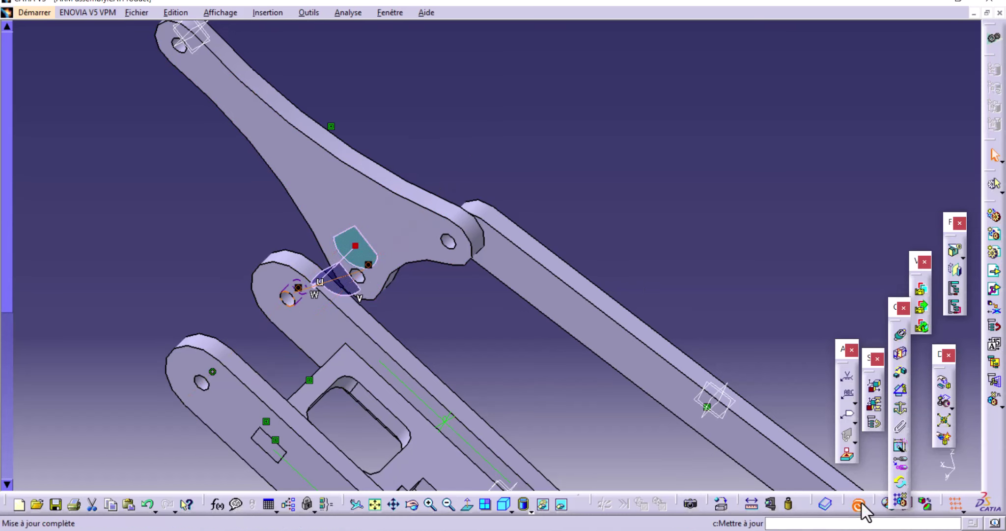
click(855, 506)
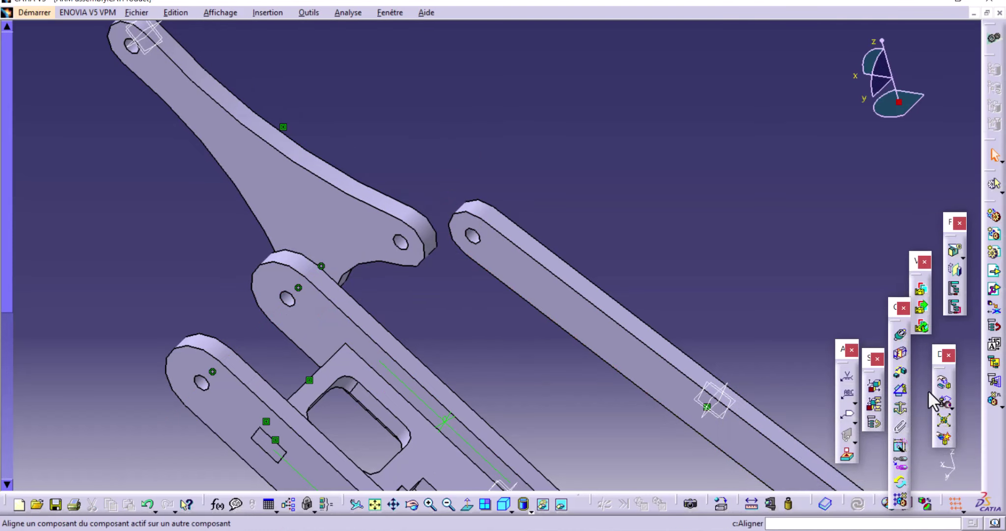
Step: Join the plate's outer hole to the long bar's end hole (Coincidence.8) and update
click(900, 334)
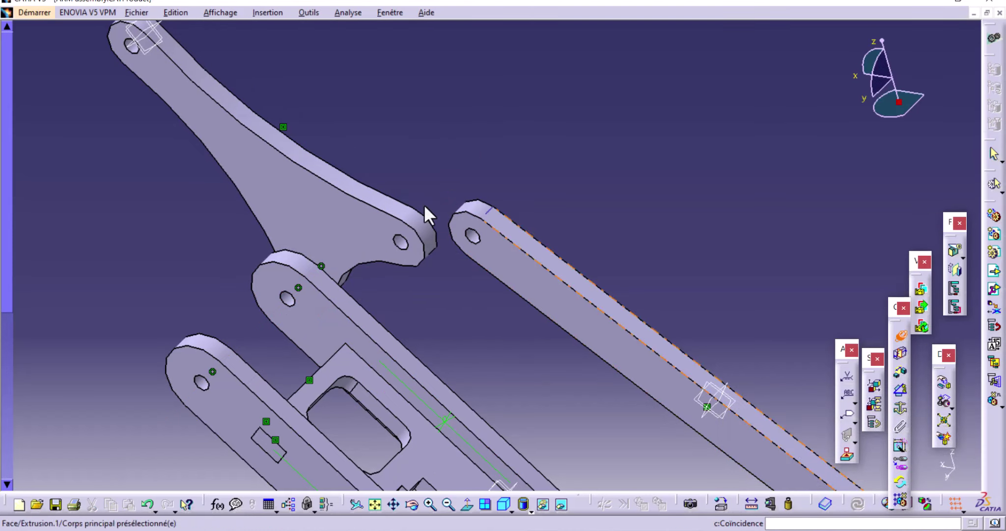
click(401, 244)
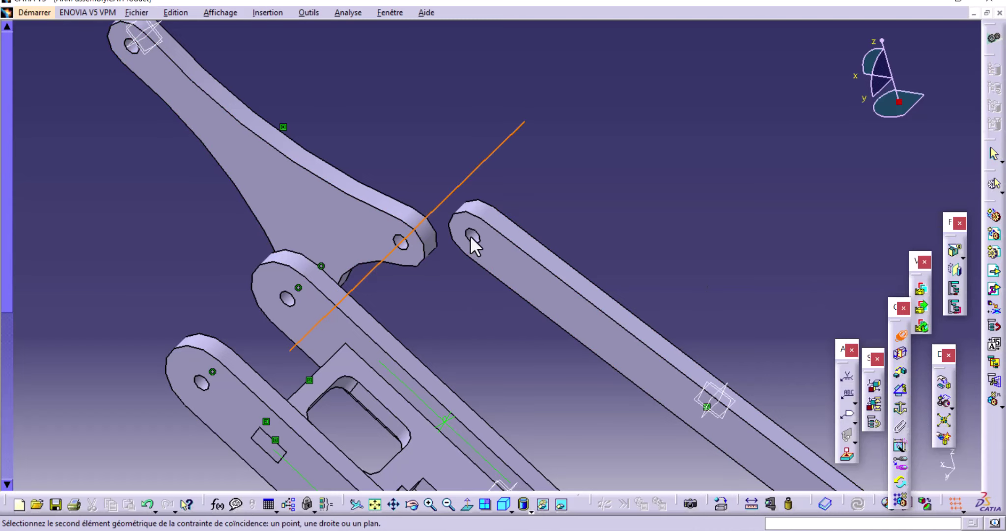
click(473, 235)
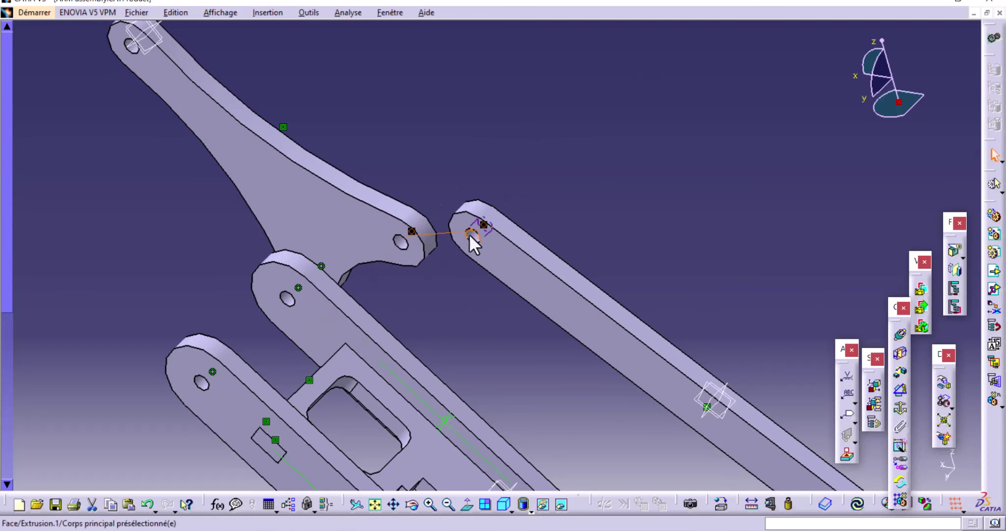
click(858, 504)
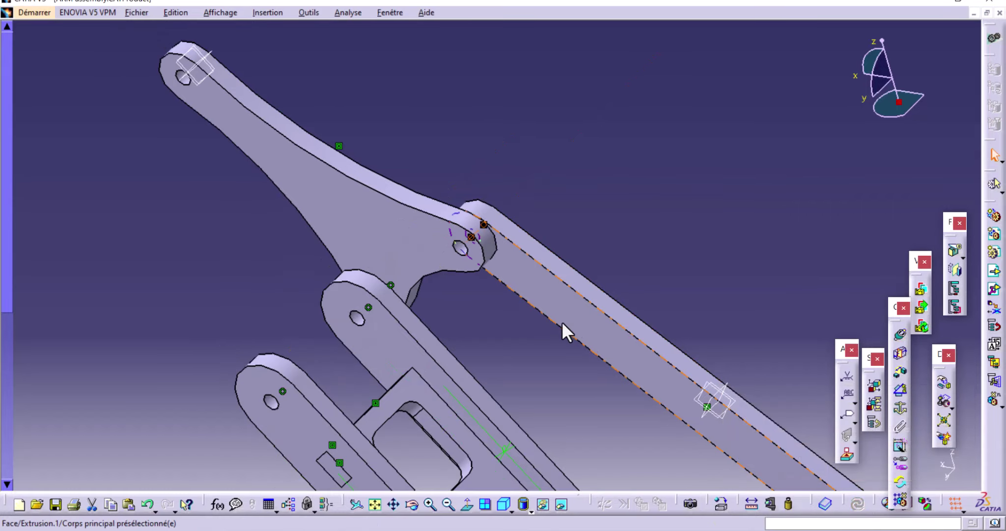
mouse_move(562, 324)
ctrl+middle_down()
mouse_move(573, 410)
mouse_move(493, 428)
mouse_move(654, 339)
mouse_move(597, 376)
mouse_move(591, 444)
mouse_move(642, 316)
mouse_move(526, 256)
mouse_move(569, 198)
mouse_move(492, 224)
mouse_move(550, 165)
mouse_move(530, 135)
mouse_move(555, 125)
ctrl+middle_up()
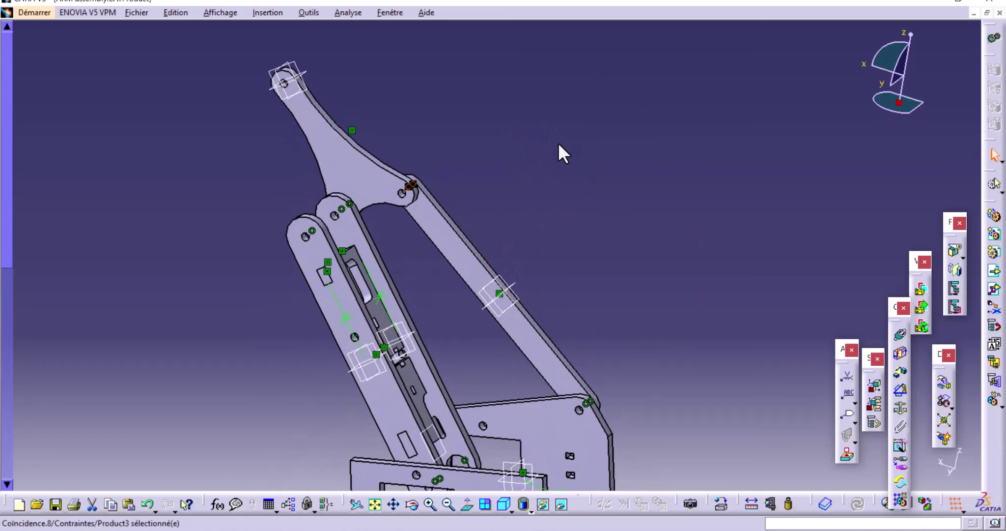
Step: Select the triangular linkage plate and rotate it about its pin hole using the compass
mouse_move(509, 198)
middle_down()
mouse_move(512, 211)
mouse_move(542, 175)
mouse_move(535, 180)
mouse_move(545, 184)
middle_up()
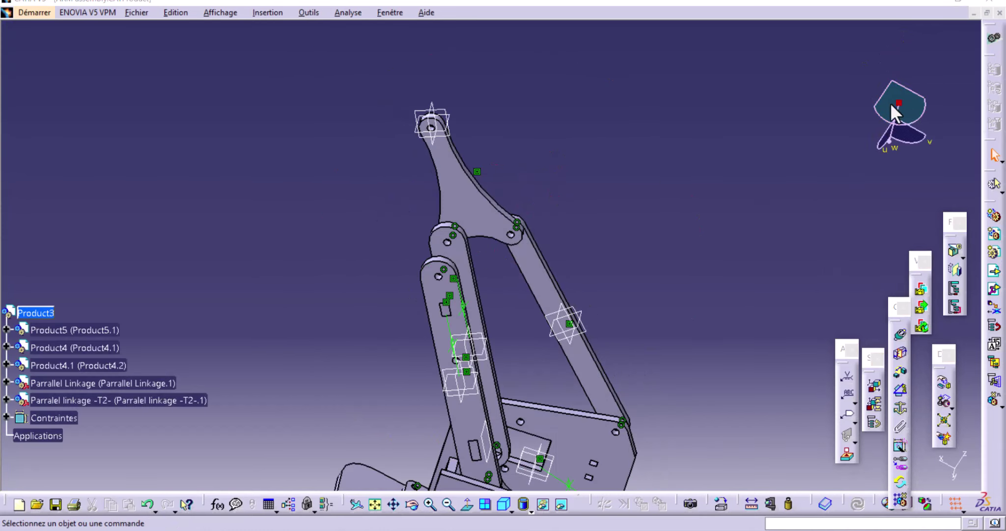
drag(890, 104, 442, 237)
mouse_move(442, 237)
middle_down()
mouse_move(489, 221)
mouse_move(536, 90)
mouse_move(458, 204)
mouse_move(386, 190)
middle_up()
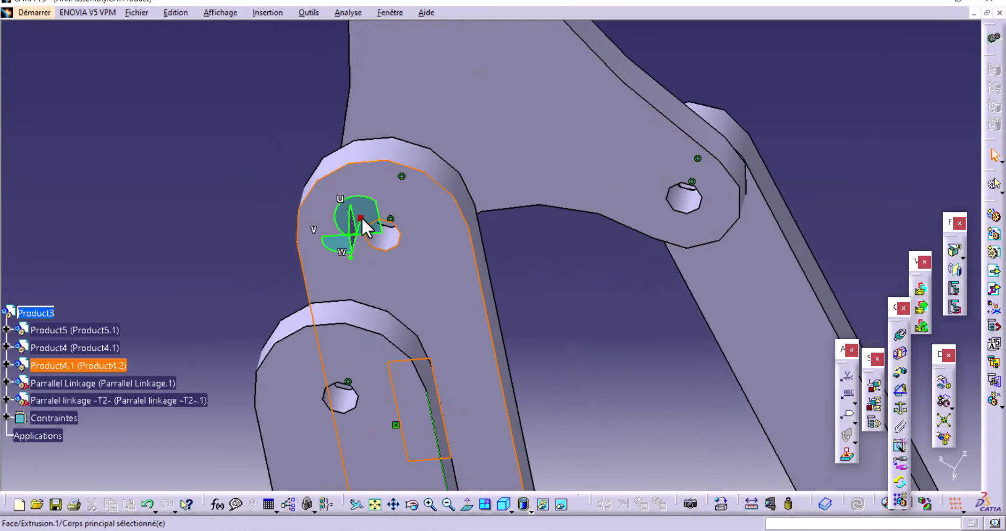
drag(360, 217, 378, 246)
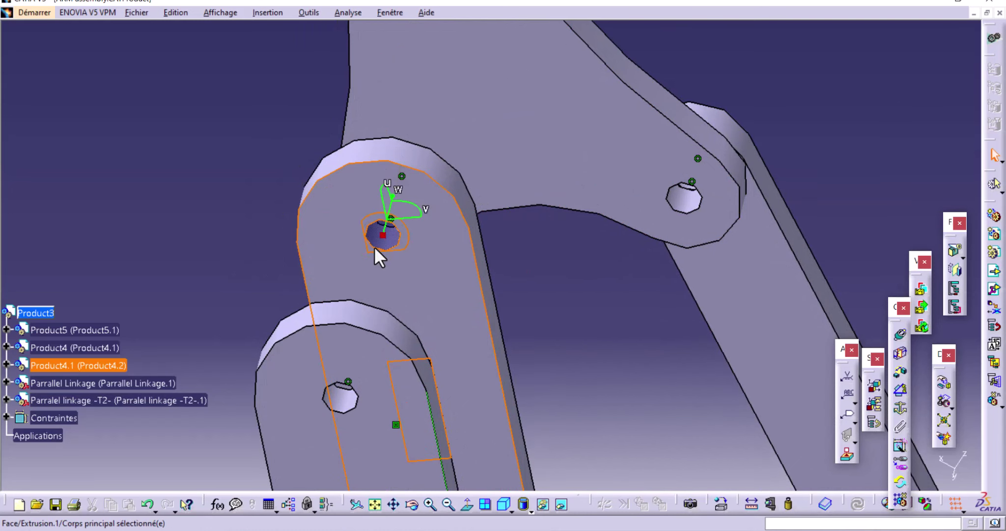
click(461, 117)
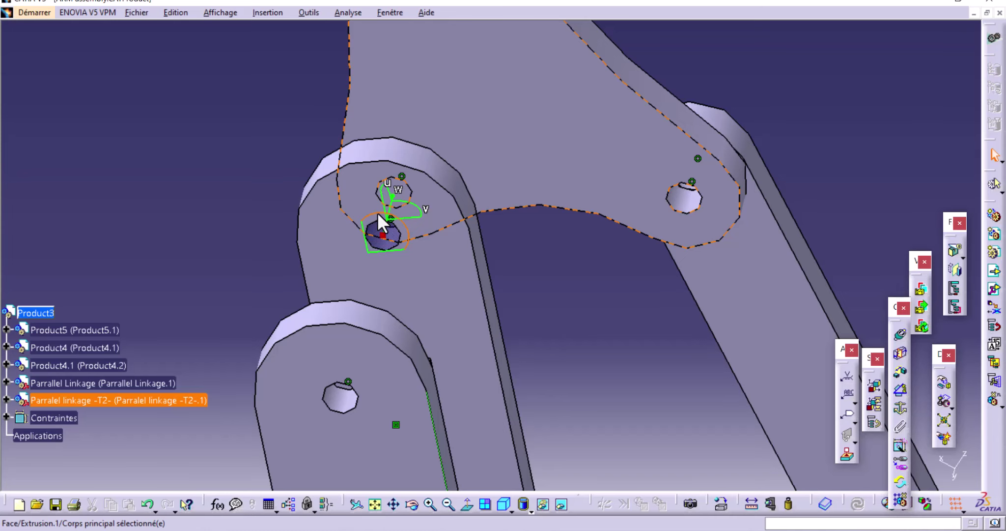
drag(378, 213, 368, 213)
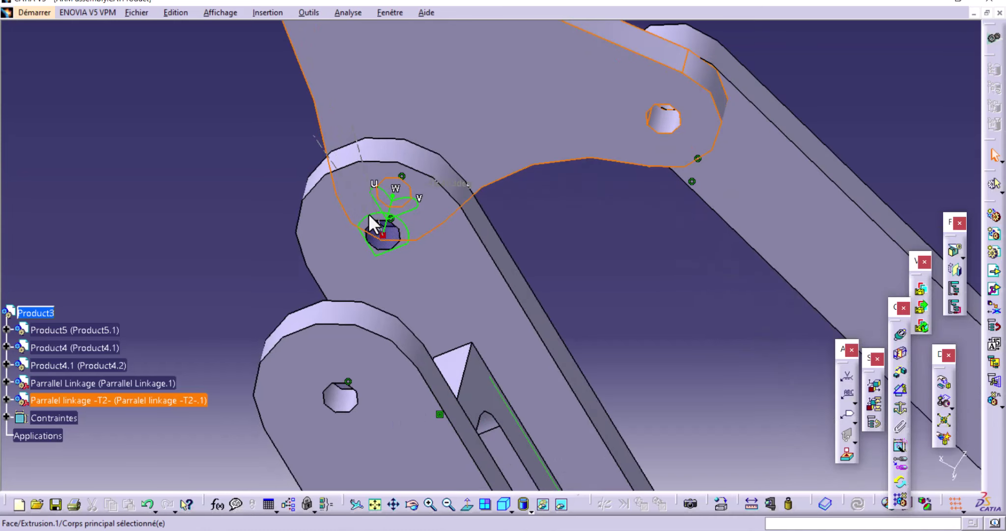
Step: Orbit and zoom out to inspect the whole robot arm and its linkage
mouse_move(379, 192)
middle_down()
mouse_move(379, 278)
mouse_move(515, 285)
mouse_move(423, 128)
mouse_move(458, 177)
mouse_move(386, 146)
mouse_move(402, 115)
mouse_move(428, 165)
mouse_move(359, 130)
mouse_move(418, 143)
mouse_move(398, 140)
mouse_move(418, 166)
mouse_move(416, 150)
middle_up()
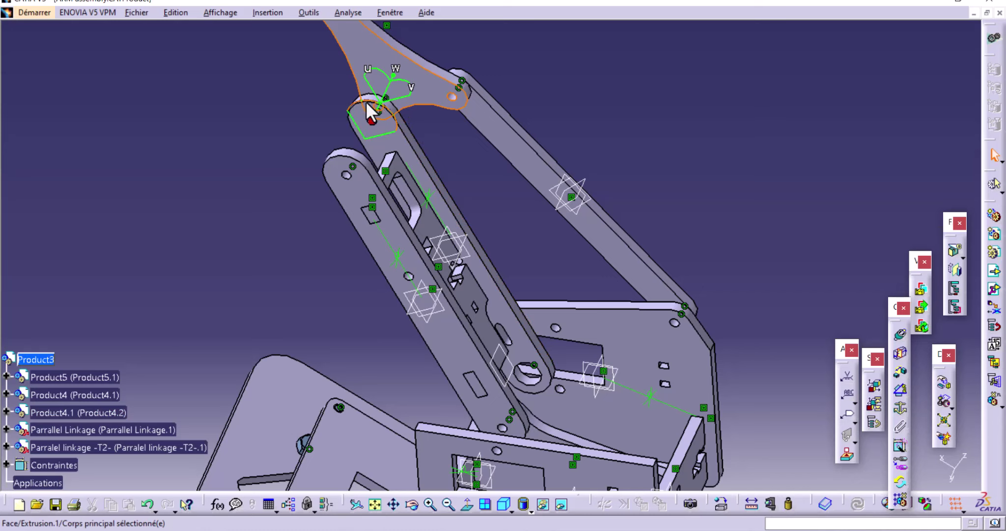
middle_drag(369, 110, 362, 104)
mouse_move(297, 226)
middle_down()
mouse_move(283, 177)
mouse_move(339, 206)
mouse_move(330, 162)
mouse_move(310, 159)
middle_up()
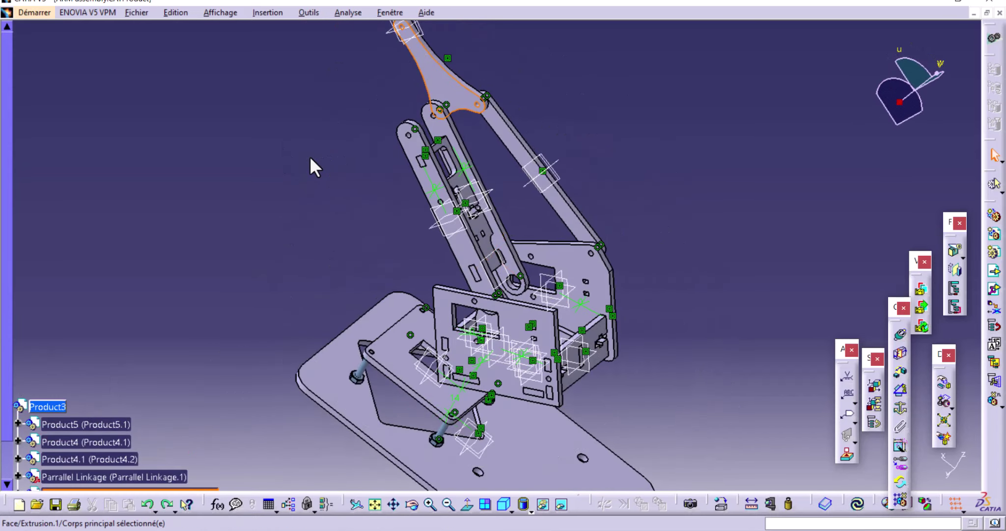
mouse_move(541, 309)
middle_down()
mouse_move(452, 199)
mouse_move(472, 210)
middle_up()
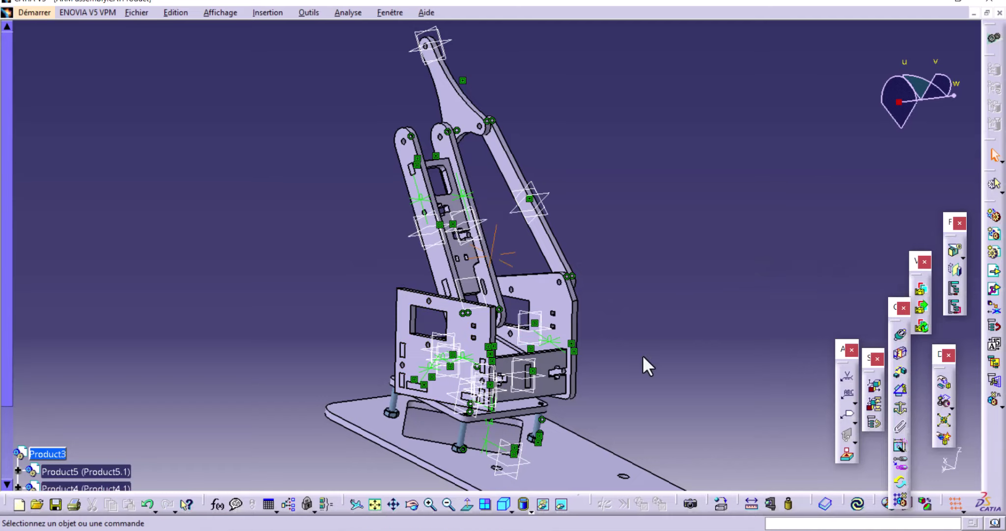
Step: Add an offset constraint of 14 between the two chassis faces
mouse_move(643, 355)
middle_down()
mouse_move(619, 254)
mouse_move(565, 215)
mouse_move(631, 291)
mouse_move(620, 281)
middle_up()
mouse_move(708, 381)
middle_down()
mouse_move(695, 345)
mouse_move(668, 322)
mouse_move(658, 274)
mouse_move(733, 294)
mouse_move(730, 315)
mouse_move(766, 350)
mouse_move(658, 325)
middle_up()
middle_drag(608, 328, 620, 314)
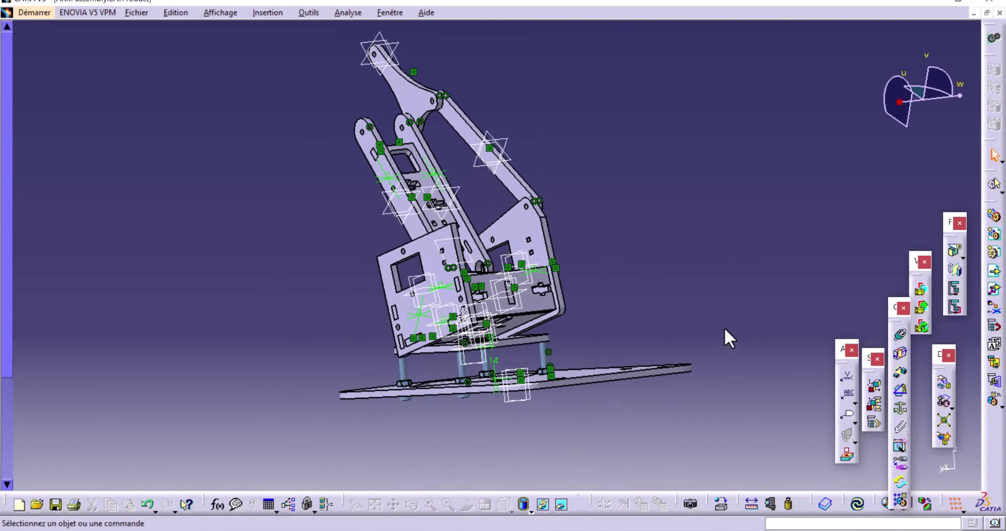
click(944, 401)
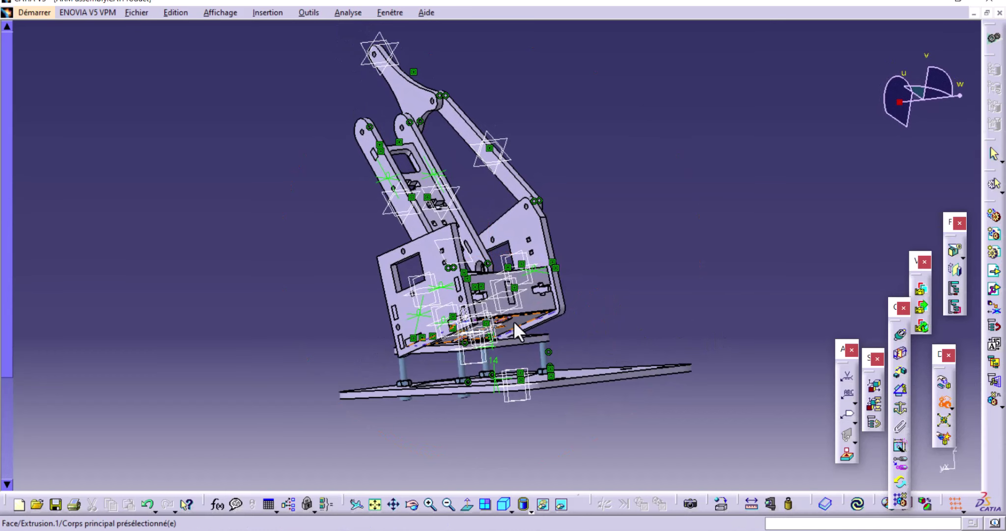
mouse_move(515, 337)
middle_down()
mouse_move(494, 402)
mouse_move(513, 404)
middle_up()
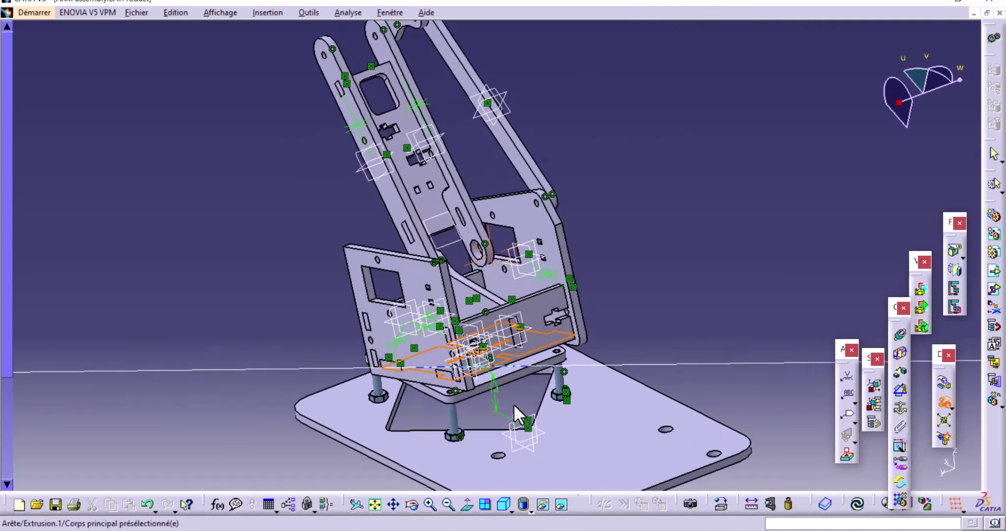
click(532, 368)
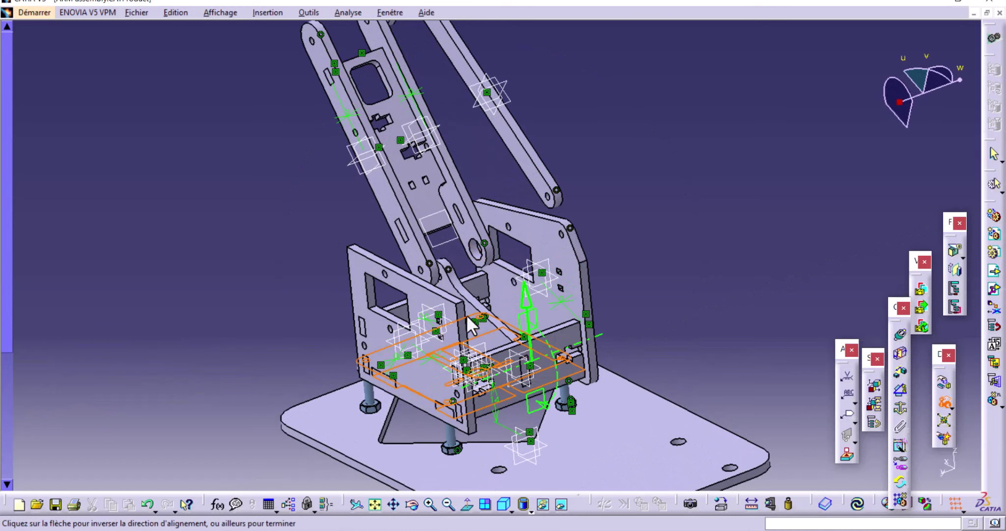
click(702, 302)
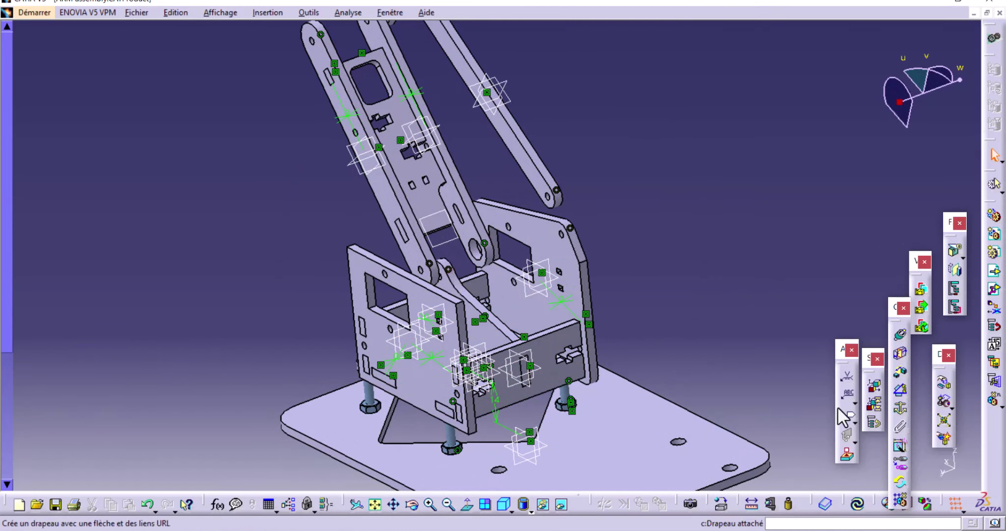
Step: Update the assembly with Mettre à jour from the constraint's menu, then check the linkage
mouse_move(498, 297)
ctrl+middle_down()
mouse_move(504, 288)
mouse_move(544, 290)
ctrl+middle_up()
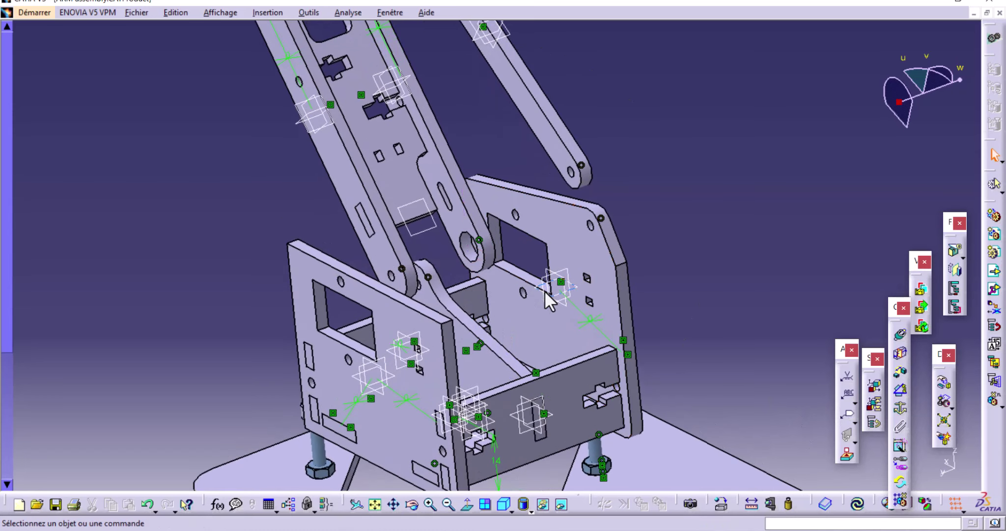
right_click(402, 268)
click(442, 462)
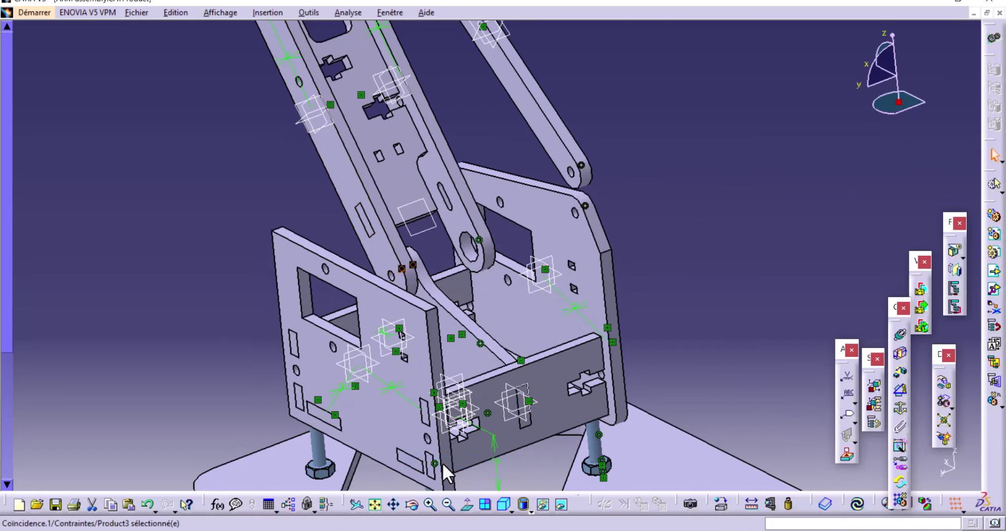
mouse_move(441, 461)
middle_down()
mouse_move(525, 297)
mouse_move(535, 305)
mouse_move(457, 274)
mouse_move(571, 291)
mouse_move(655, 320)
mouse_move(554, 349)
mouse_move(591, 410)
mouse_move(616, 392)
middle_up()
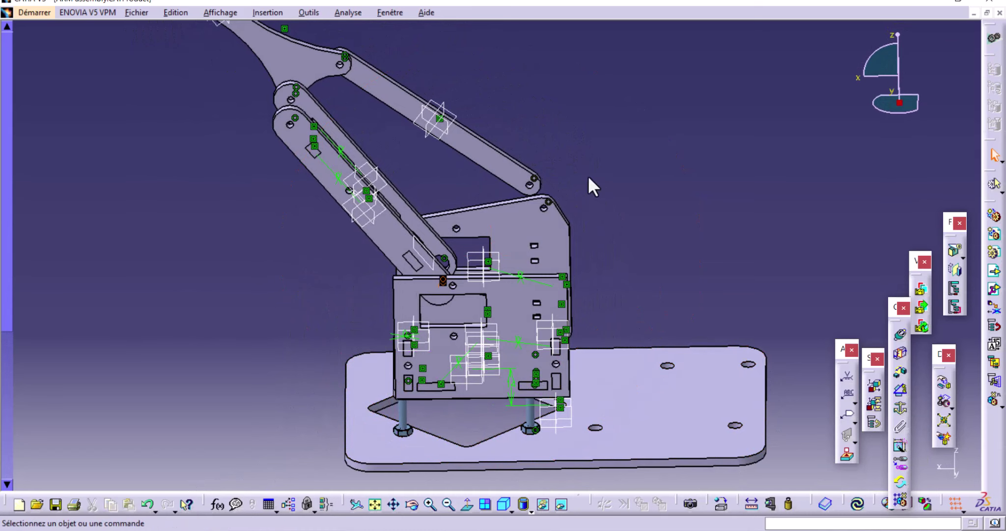
mouse_move(588, 176)
middle_down()
mouse_move(580, 234)
mouse_move(591, 222)
middle_up()
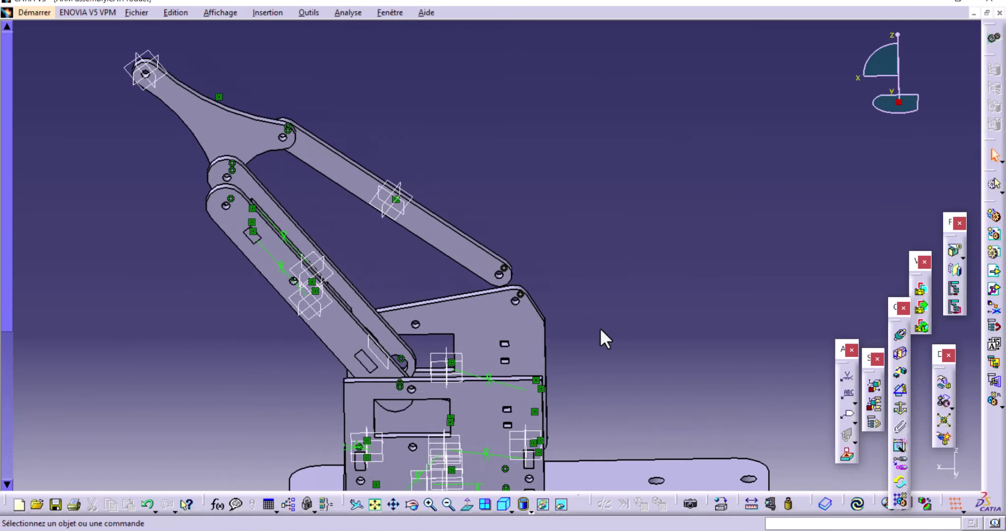
mouse_move(601, 330)
middle_down()
mouse_move(431, 351)
mouse_move(426, 363)
mouse_move(449, 363)
middle_up()
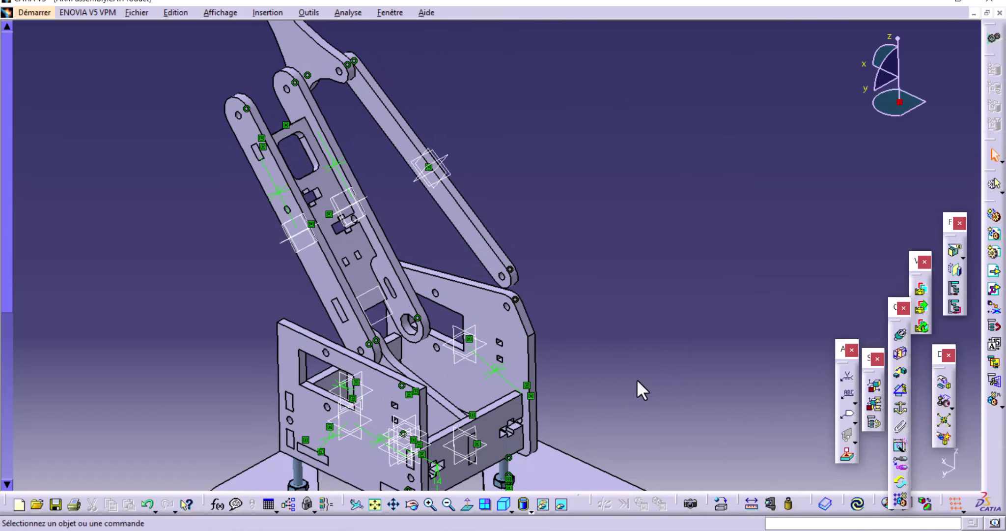
ctrl+middle_drag(637, 379, 651, 320)
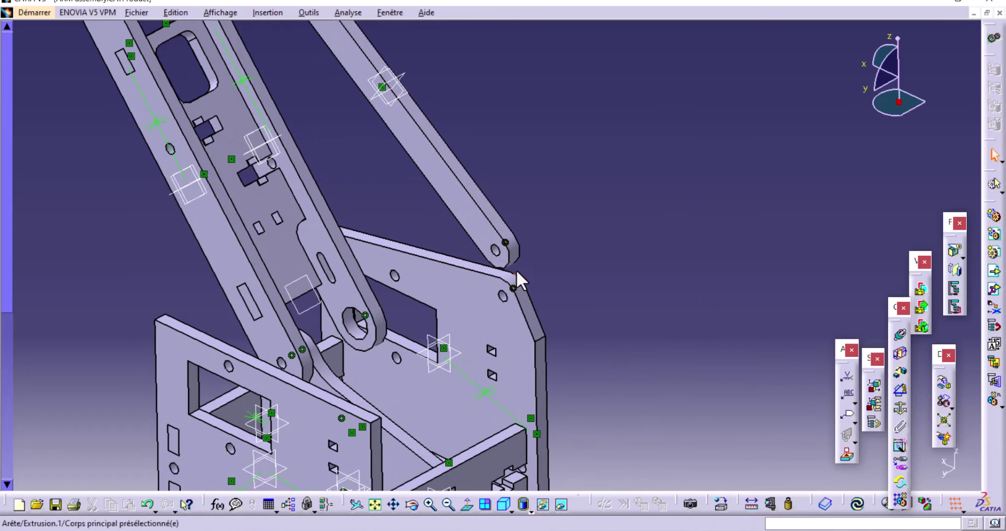
right_click(503, 241)
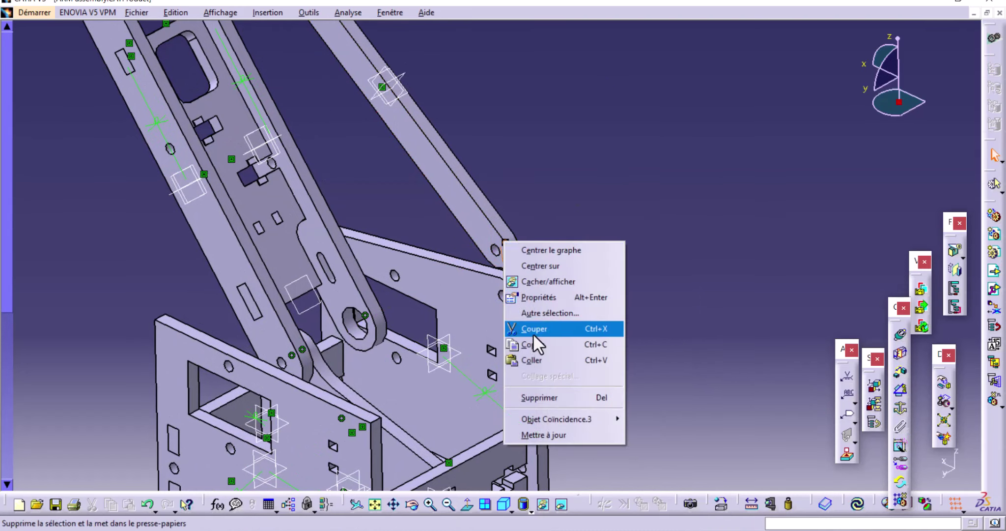
click(555, 435)
mouse_move(503, 371)
ctrl+middle_down()
mouse_move(466, 321)
mouse_move(520, 359)
mouse_move(496, 361)
mouse_move(509, 282)
mouse_move(596, 331)
ctrl+middle_up()
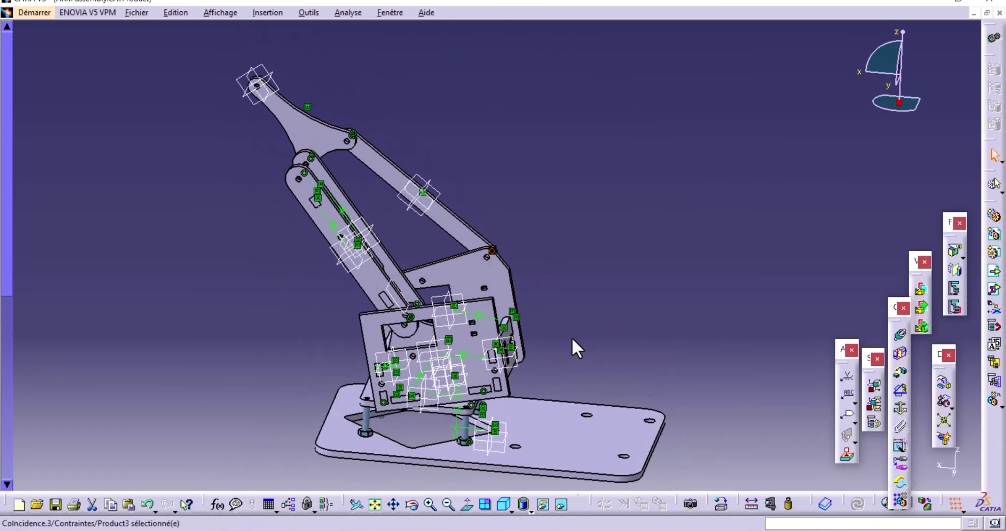
key(ctrl+z)
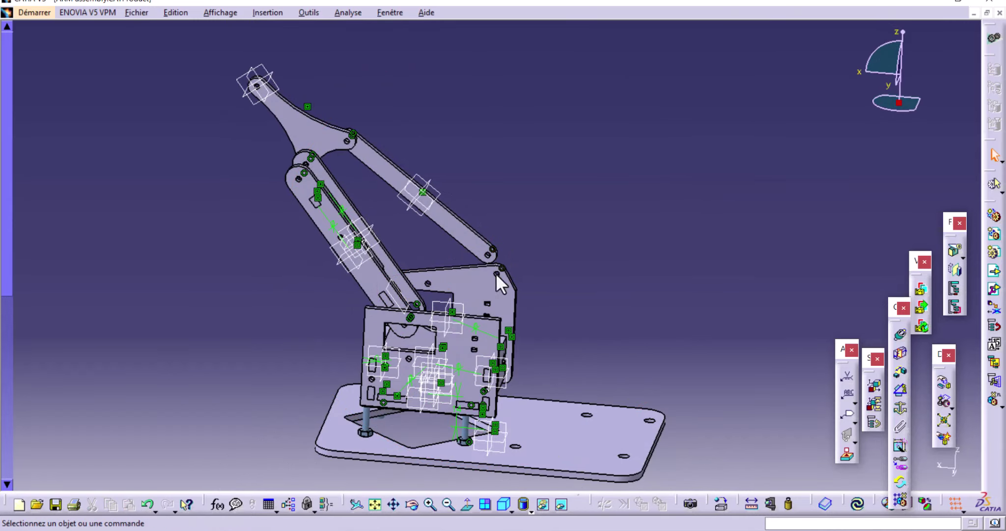
mouse_move(519, 270)
ctrl+middle_down()
mouse_move(492, 264)
mouse_move(491, 245)
mouse_move(527, 238)
ctrl+middle_up()
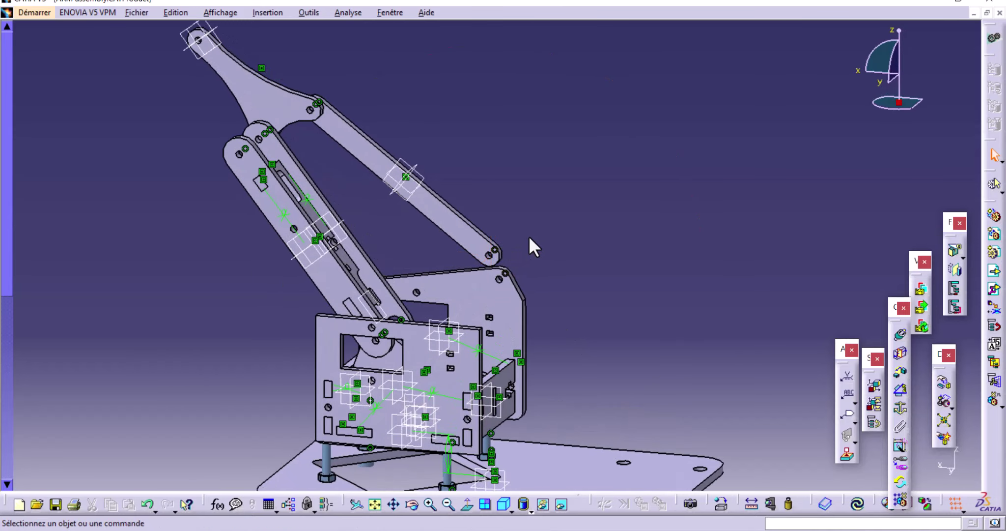